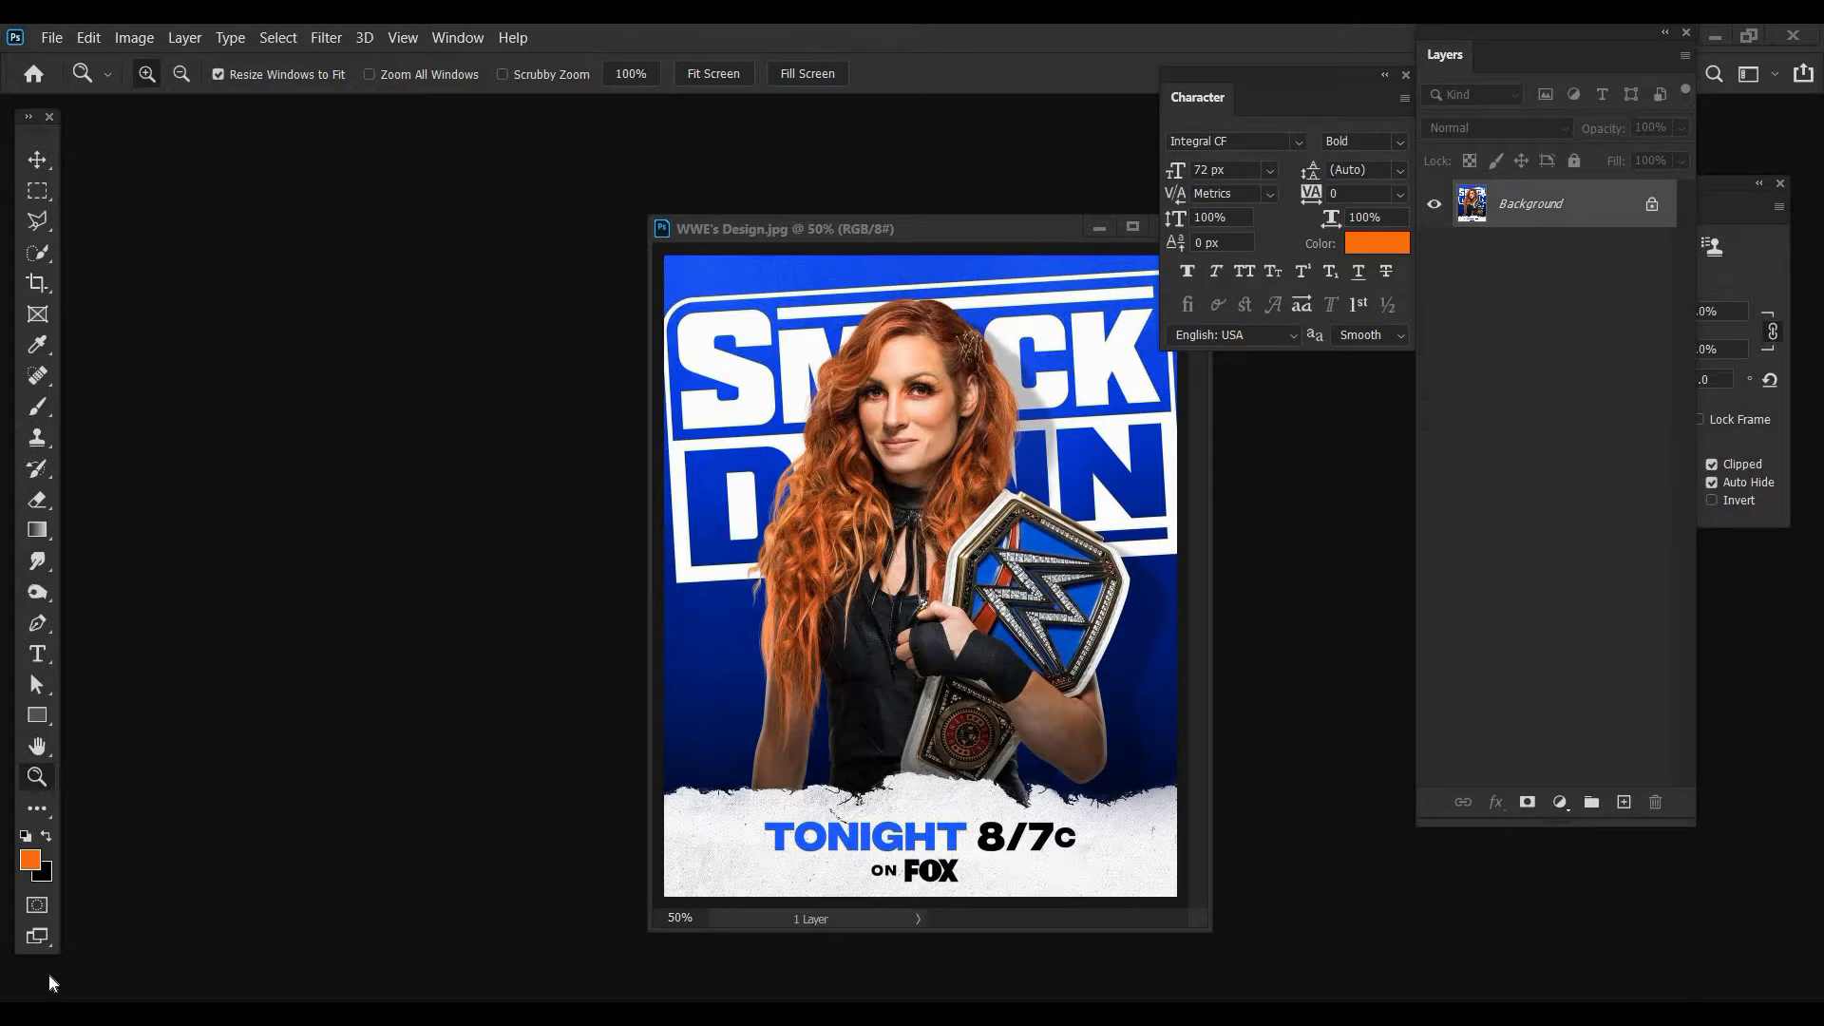
- Bring SMACKDOWN Design.psd forward as reference and create a transparent 1080 by 1350 pixel RGB document at 300 pixels/inch
{"action": "left_click", "coordinate": [458, 37]}
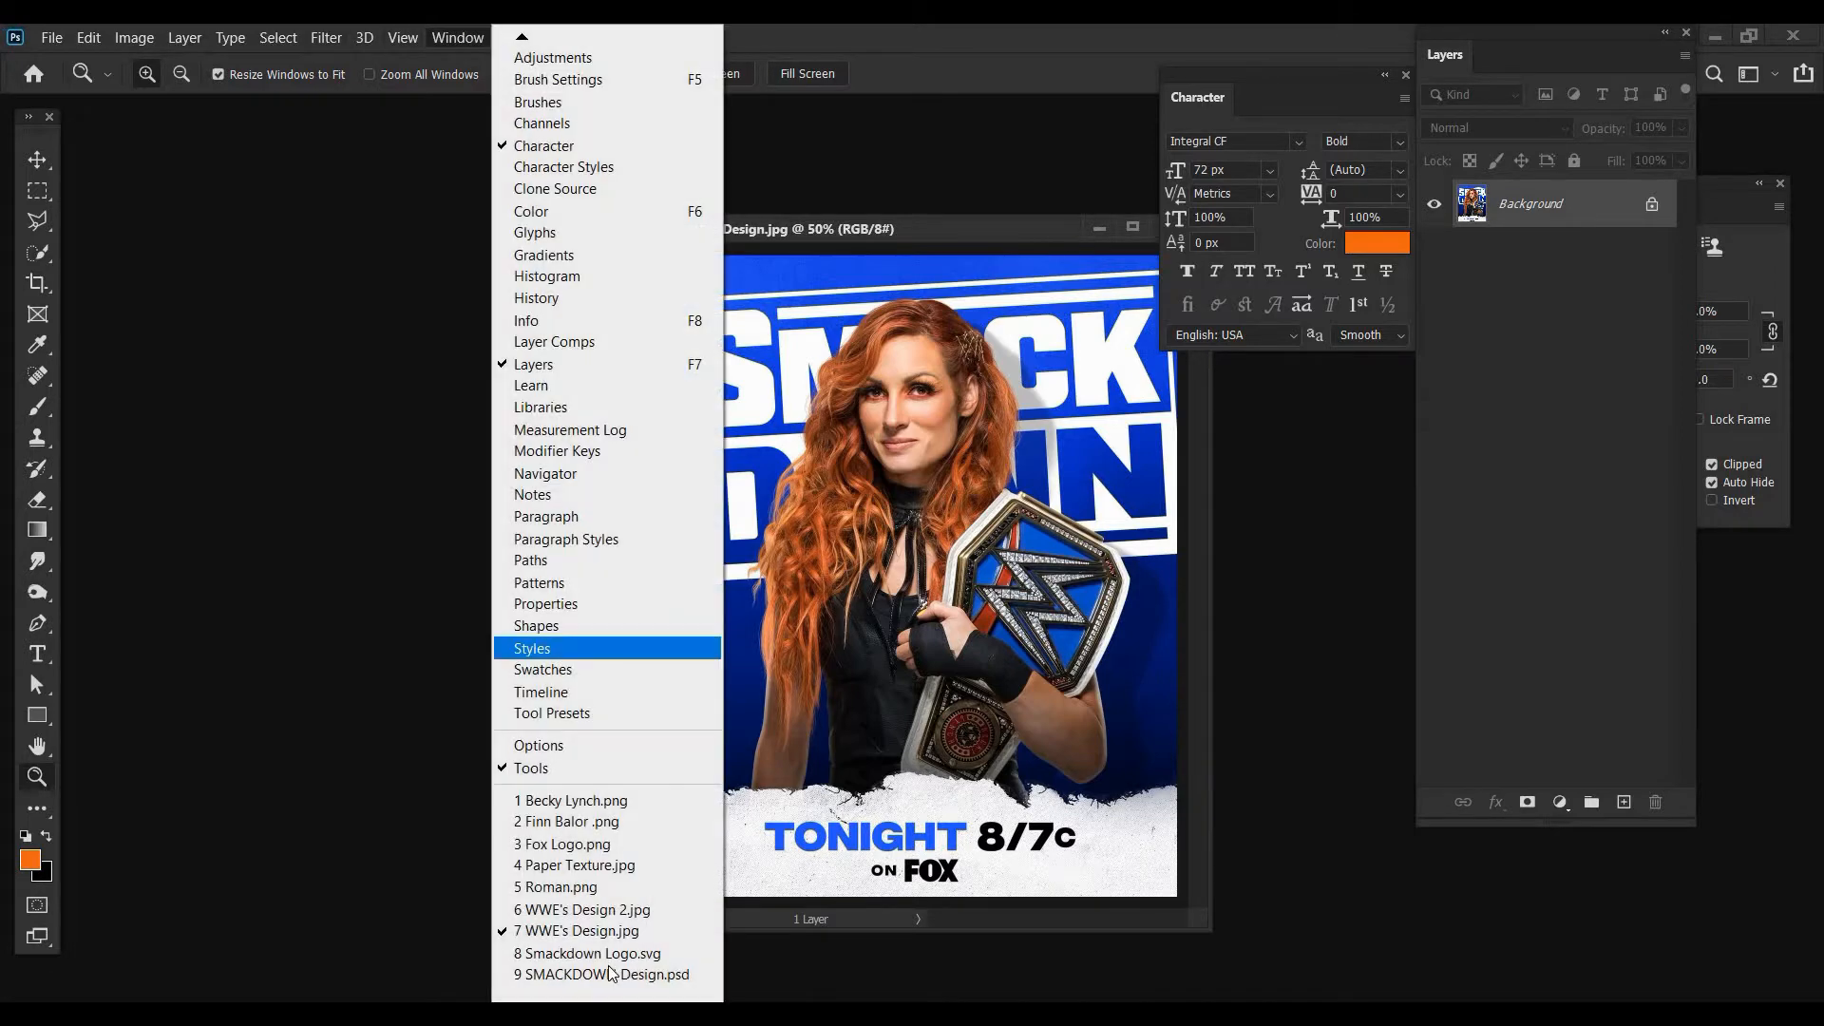
{"action": "left_click", "coordinate": [603, 953]}
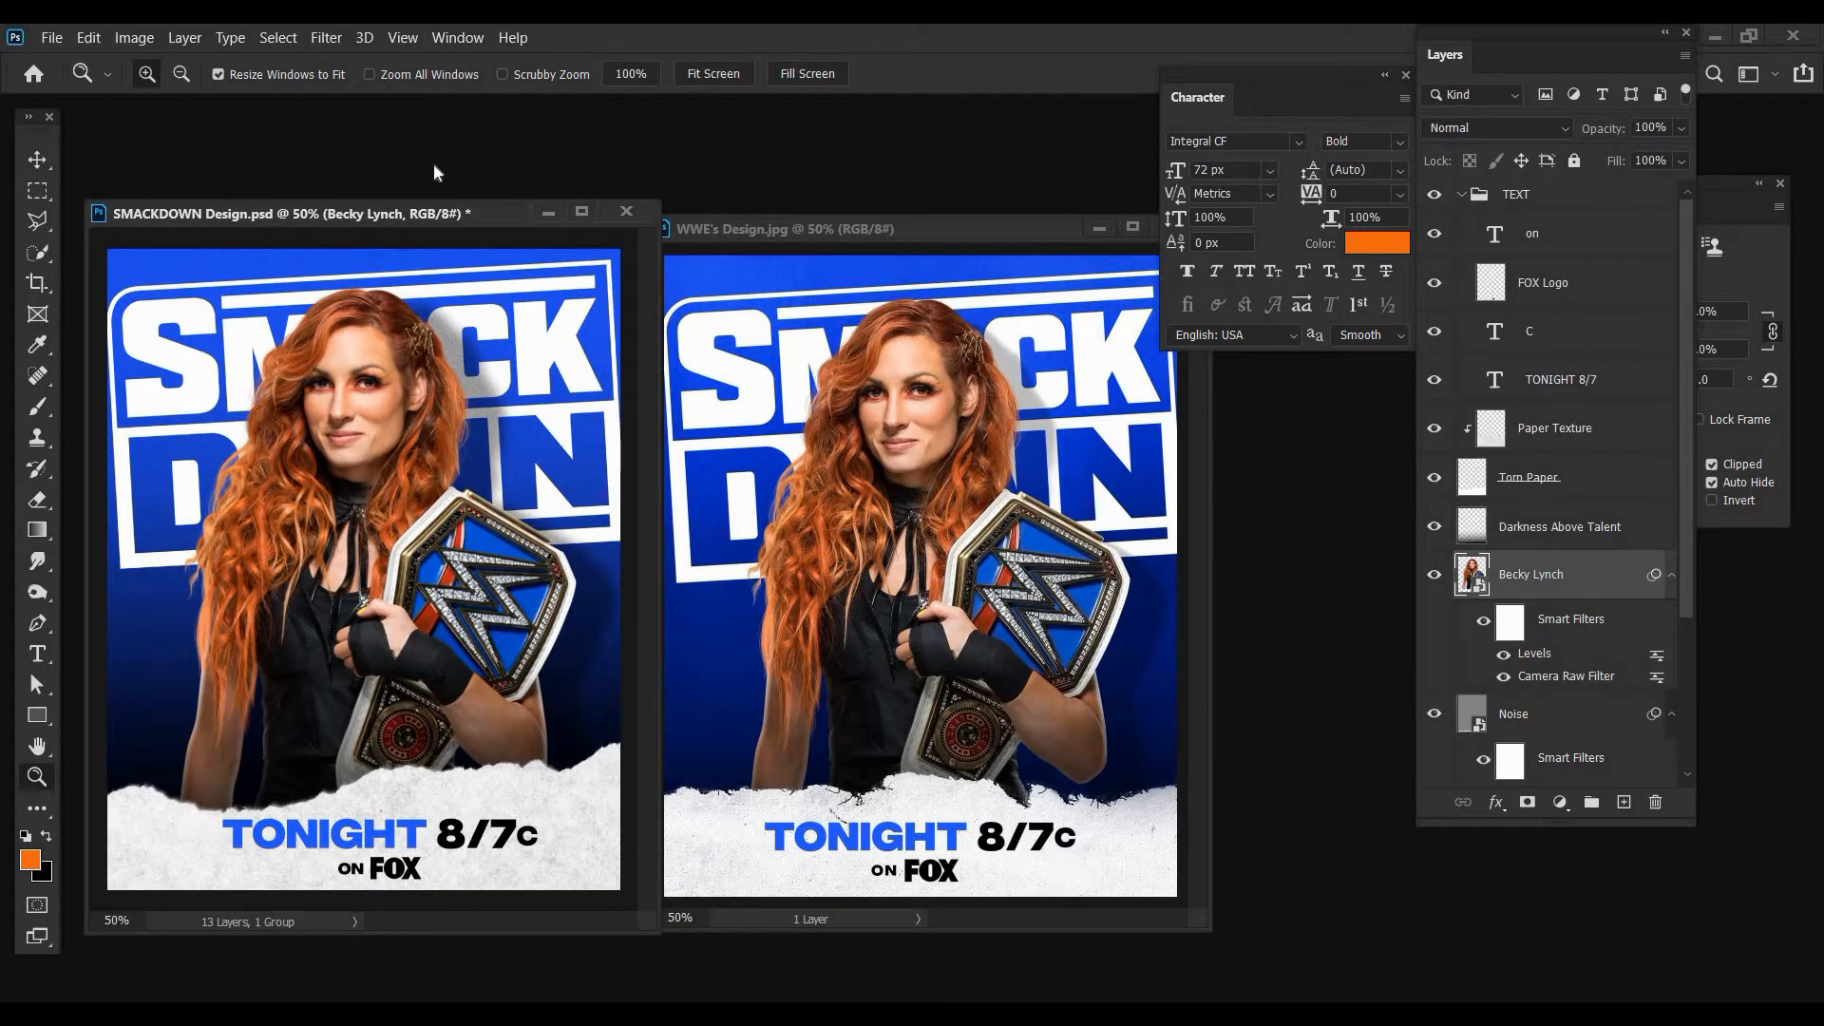
{"action": "left_click", "coordinate": [53, 38]}
{"action": "left_click", "coordinate": [76, 60]}
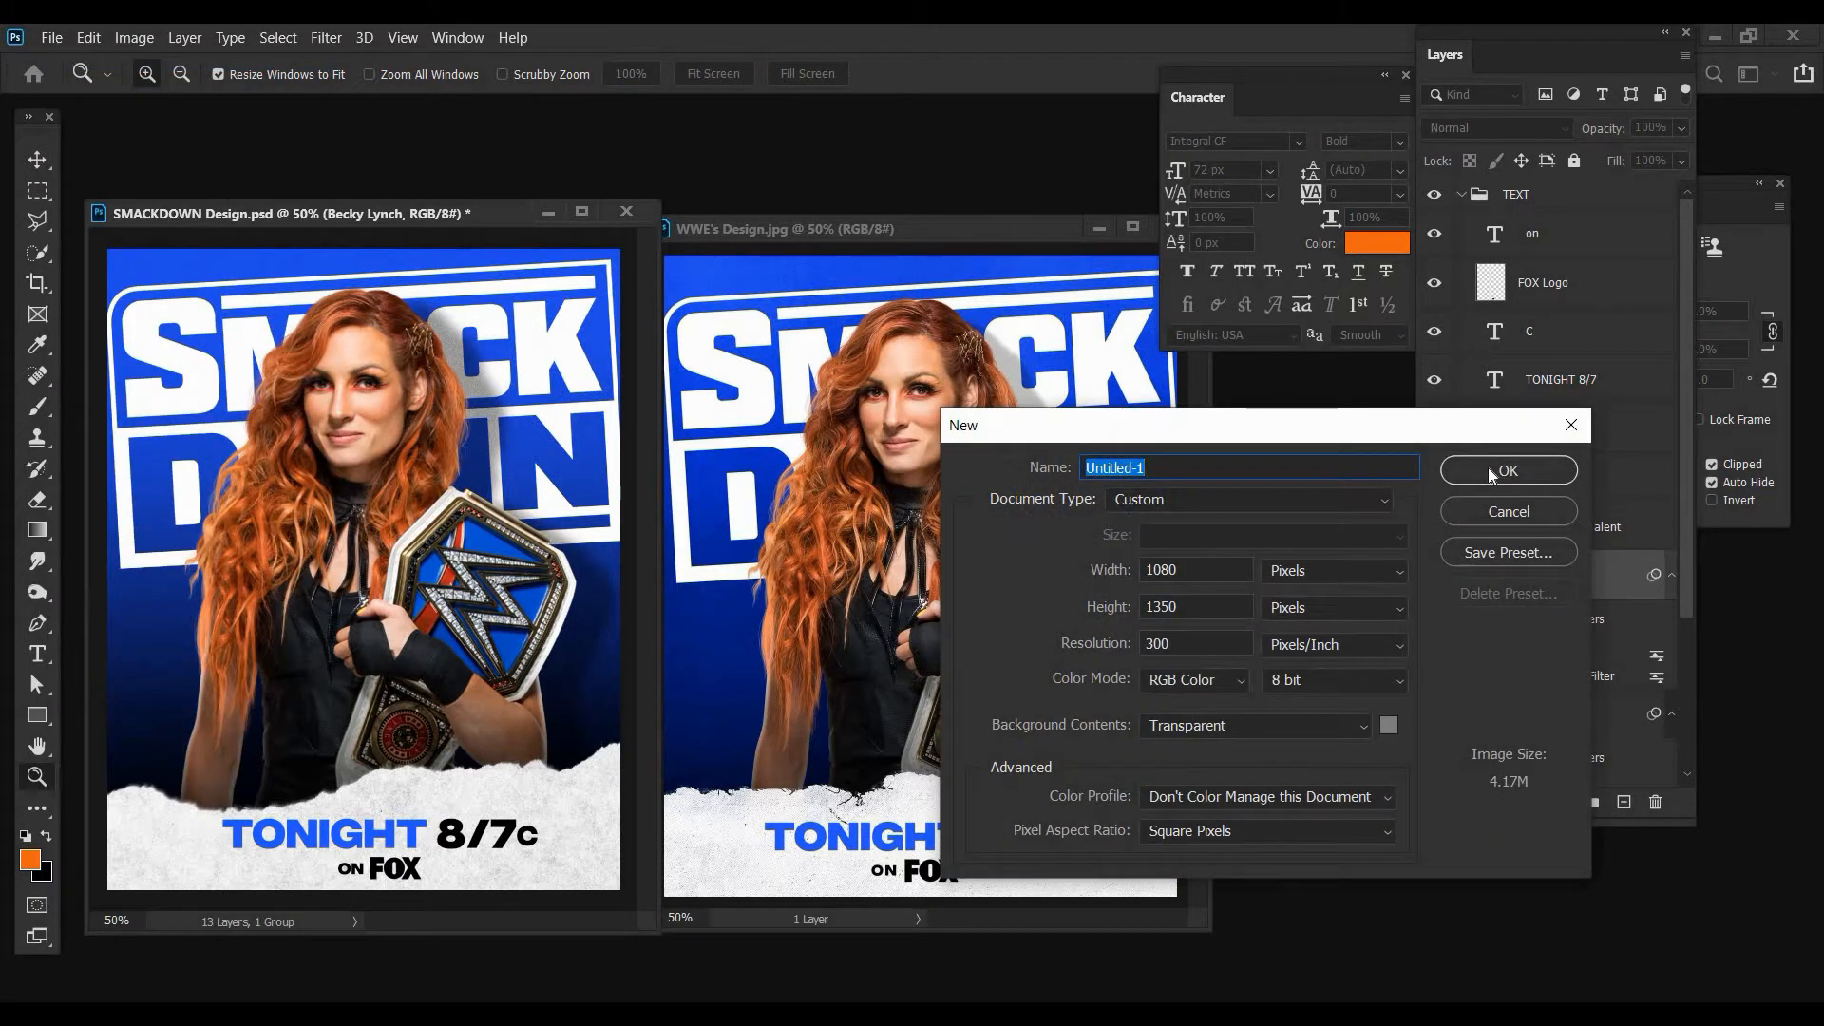
{"action": "left_click", "coordinate": [1488, 469]}
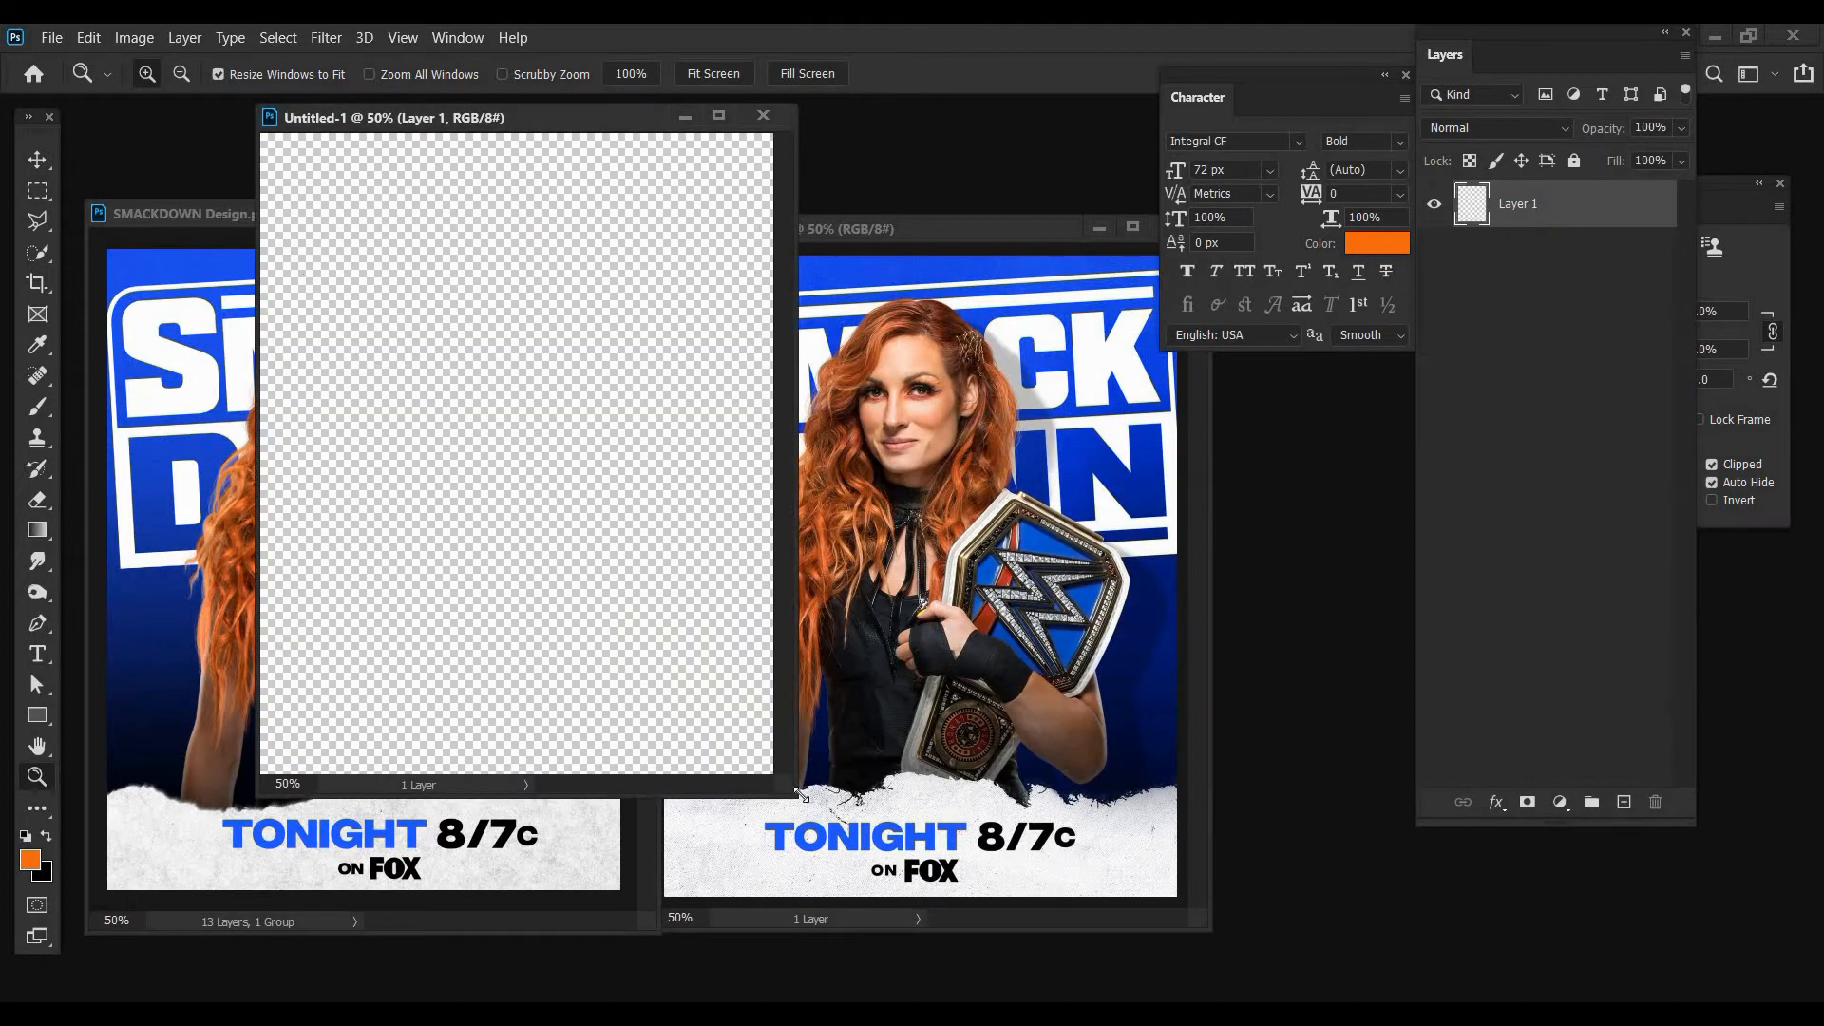
{"action": "left_click_drag", "start_coordinate": [801, 795], "coordinate": [814, 805]}
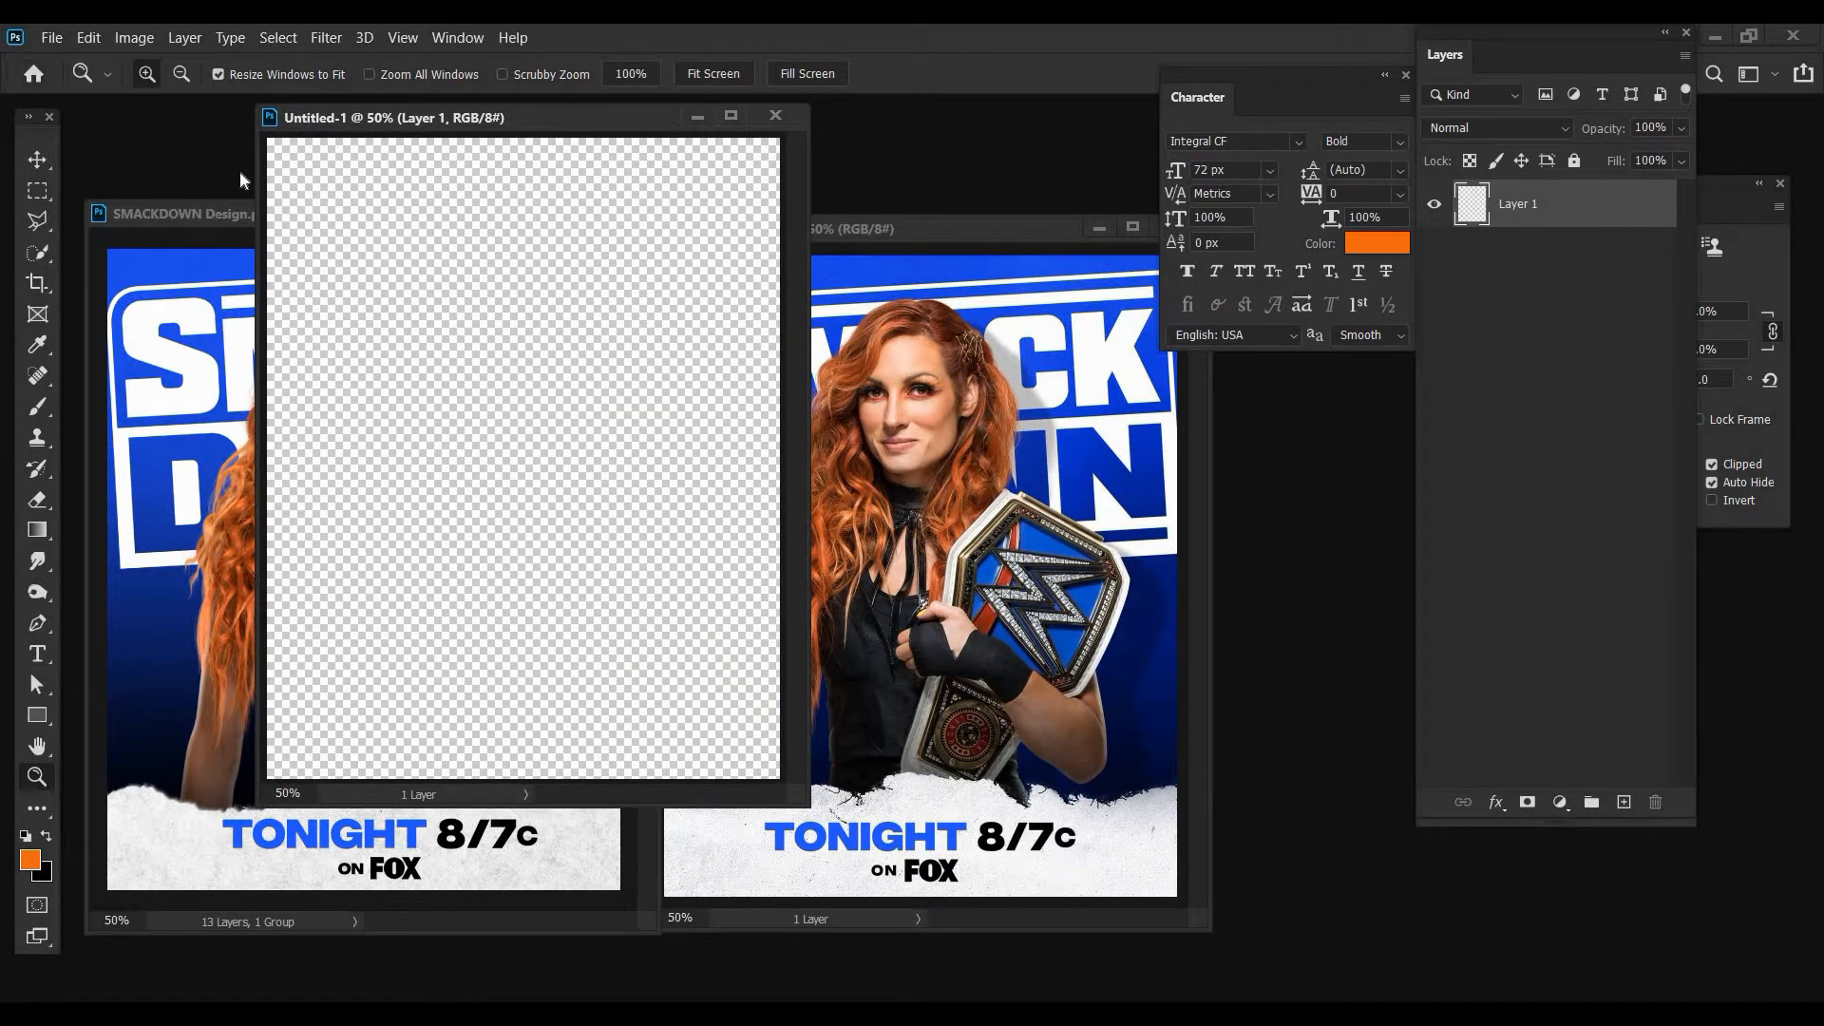
{"action": "left_click_drag", "start_coordinate": [478, 117], "coordinate": [291, 159]}
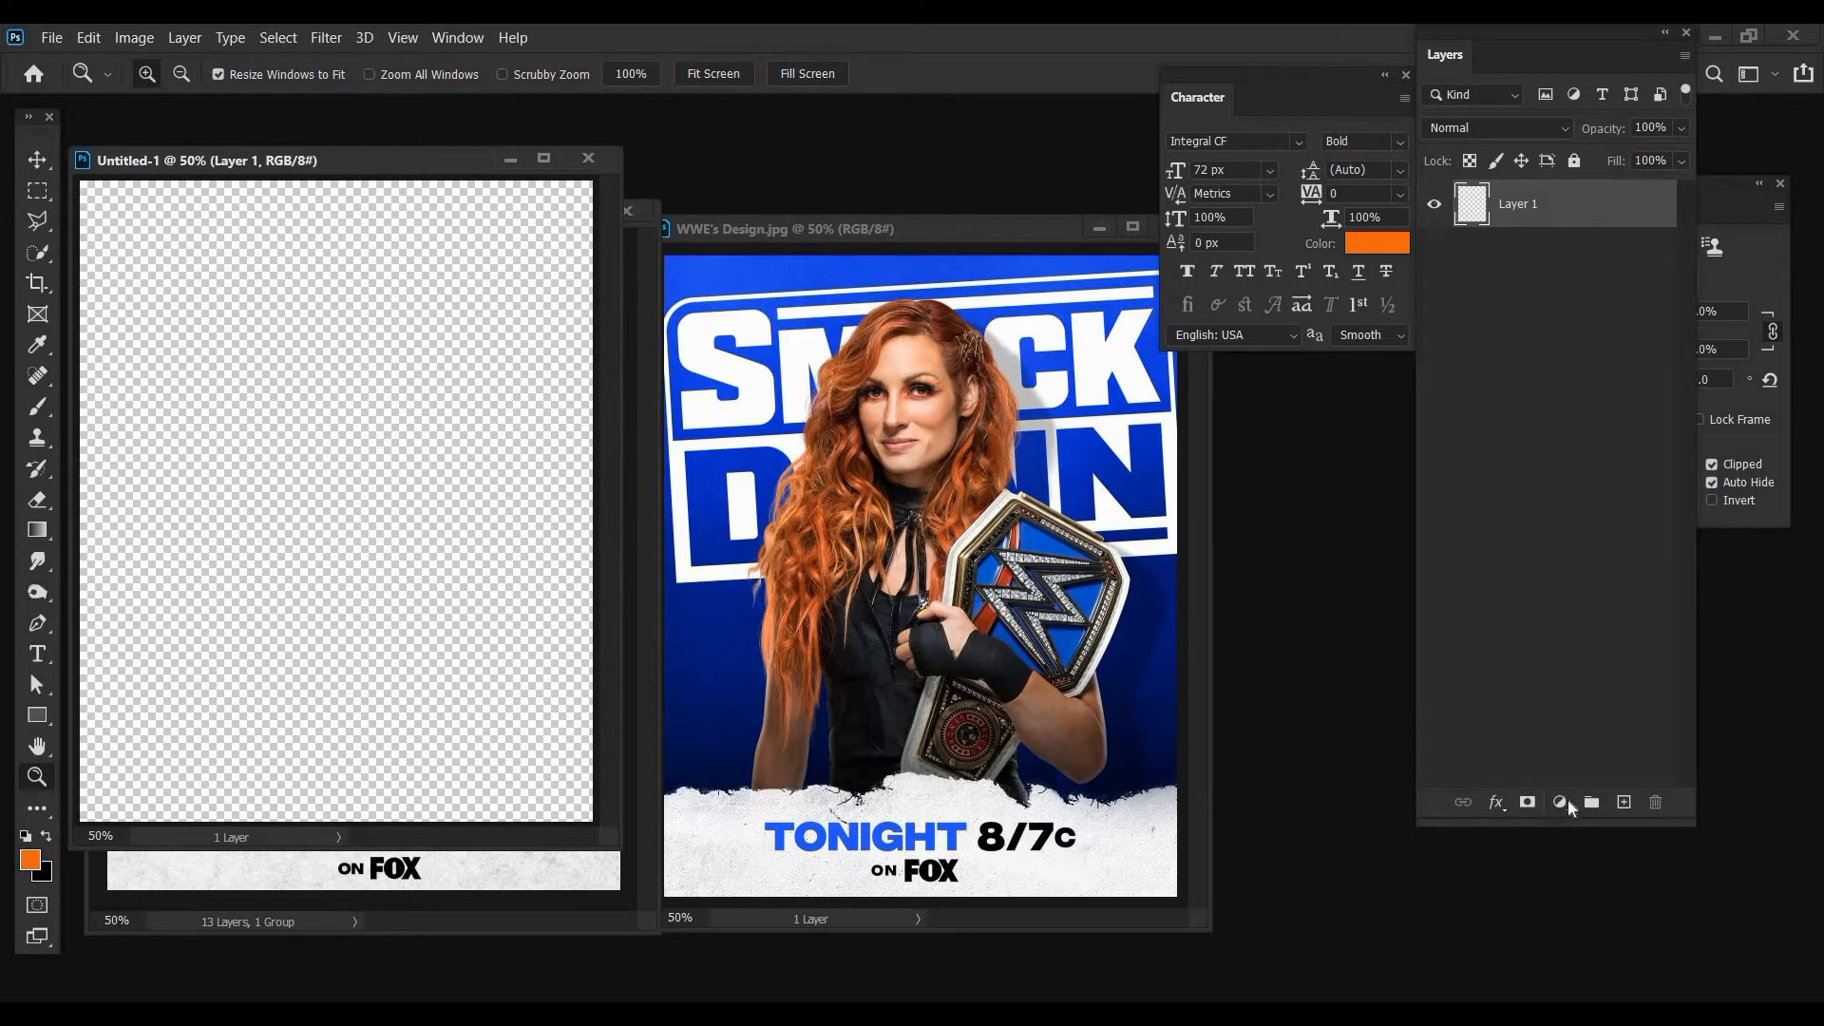
- Add a solid colour fill layer in blue 1f4de9 to the new document
{"action": "left_click", "coordinate": [1569, 800]}
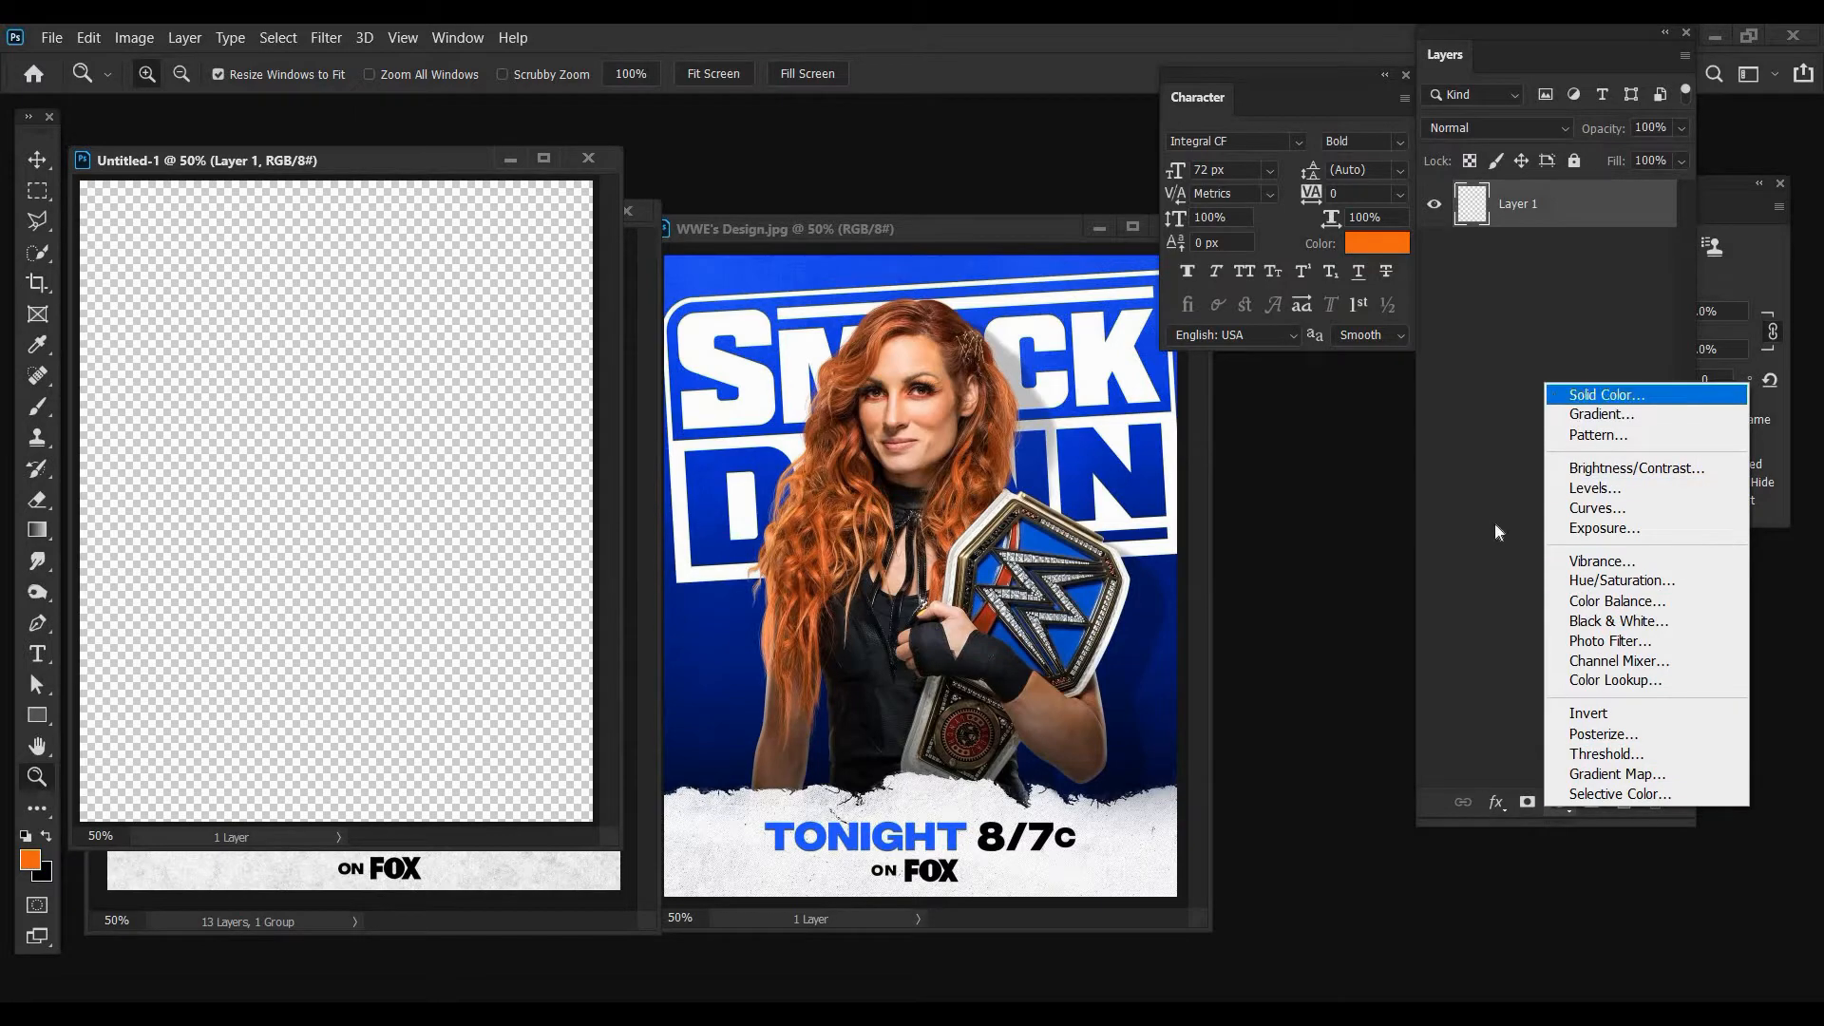
{"action": "left_click", "coordinate": [1571, 395]}
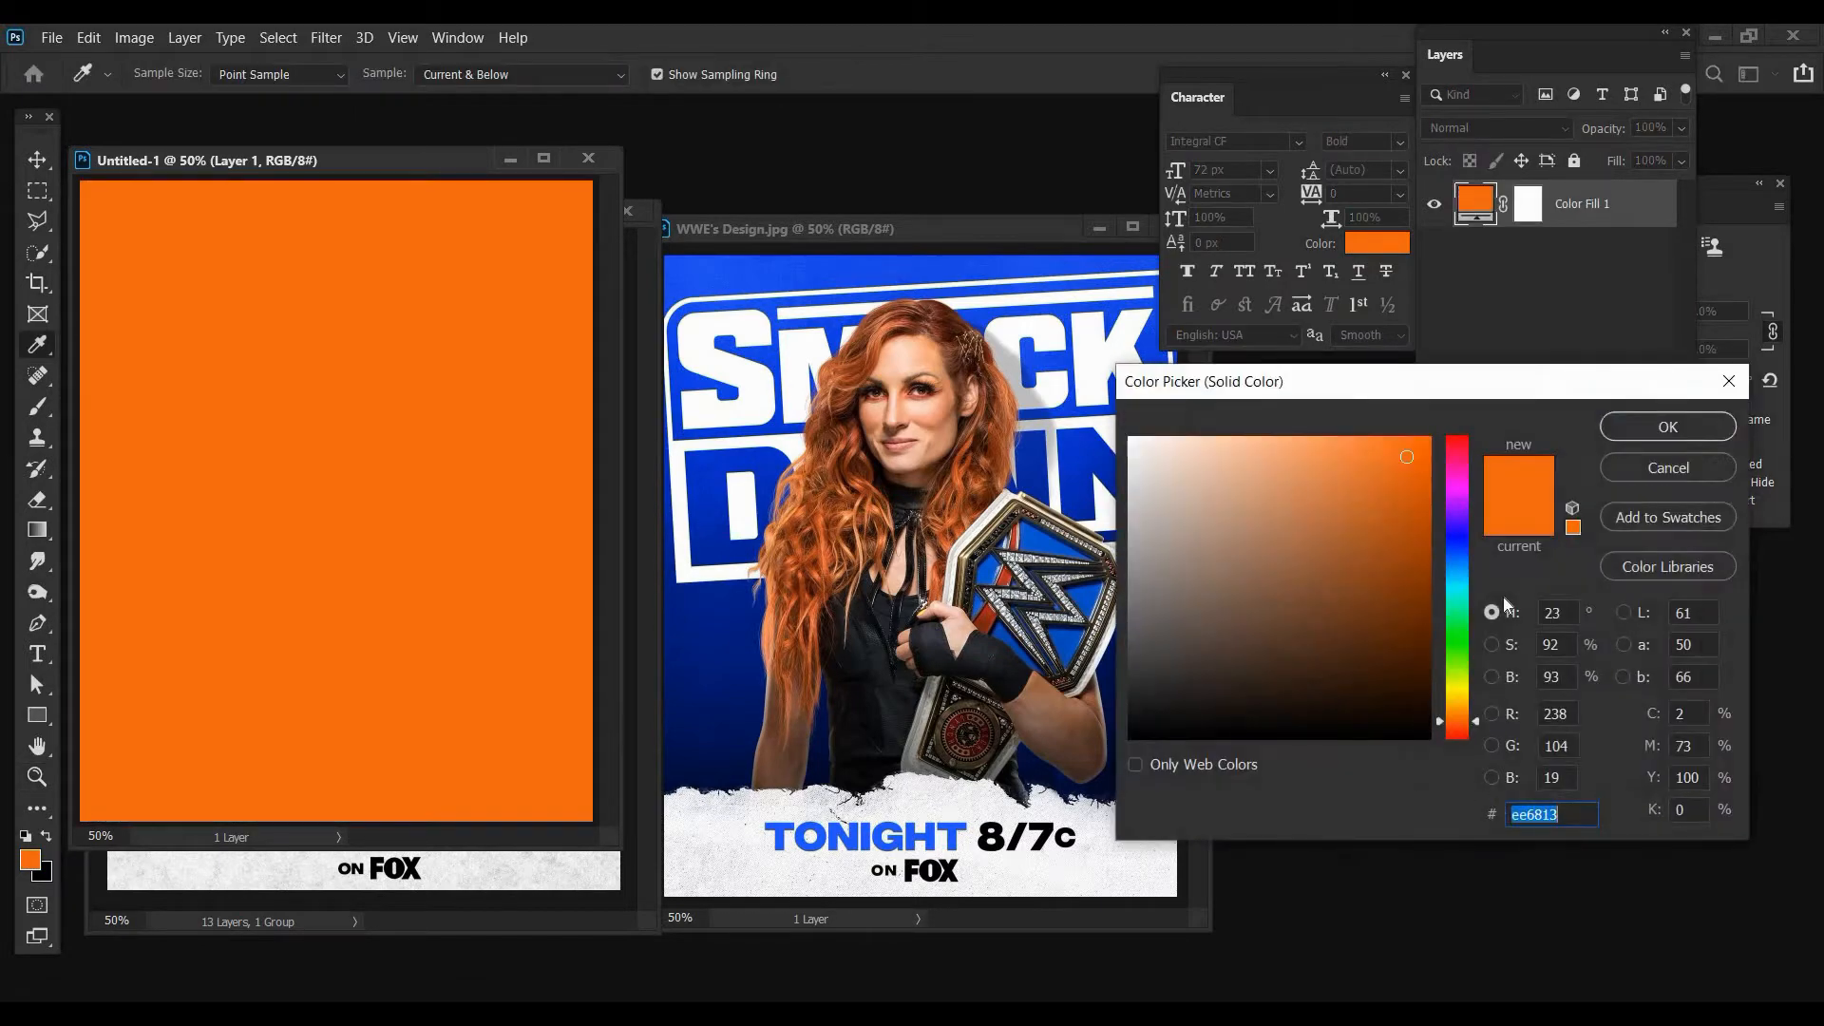
{"action": "type", "text": "1"}
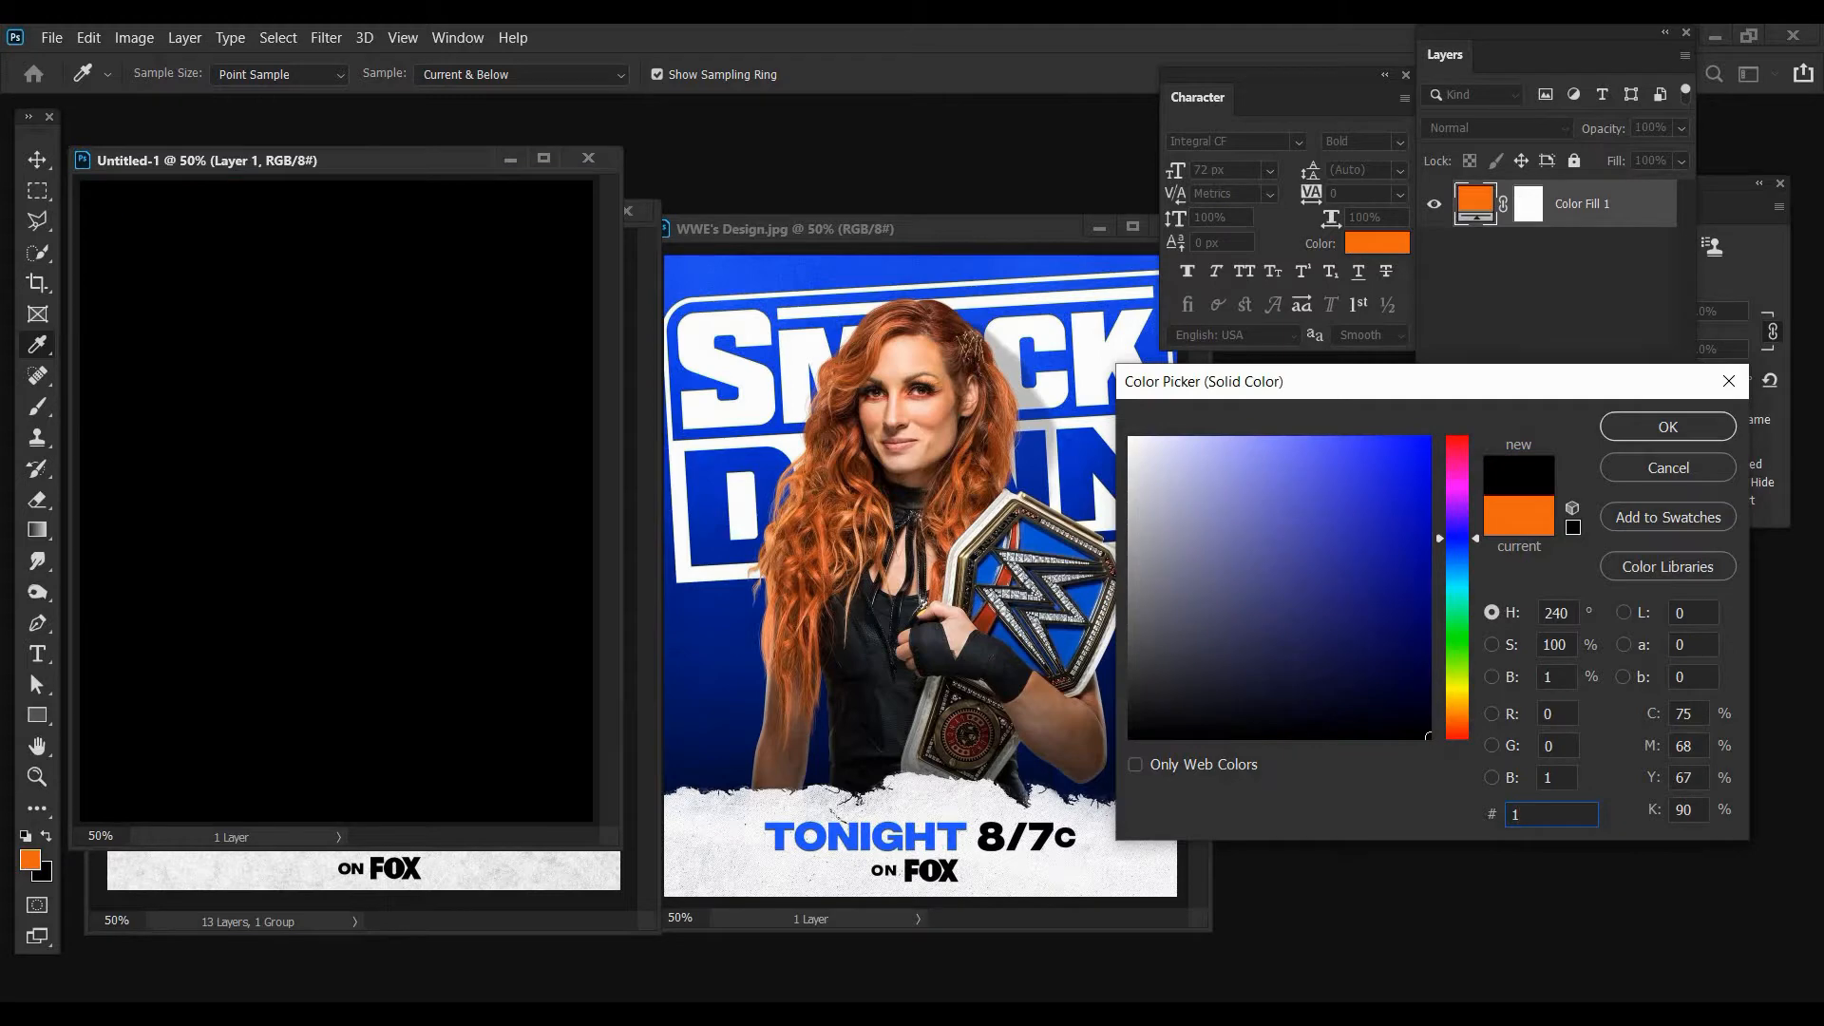
{"action": "type", "text": "f4de"}
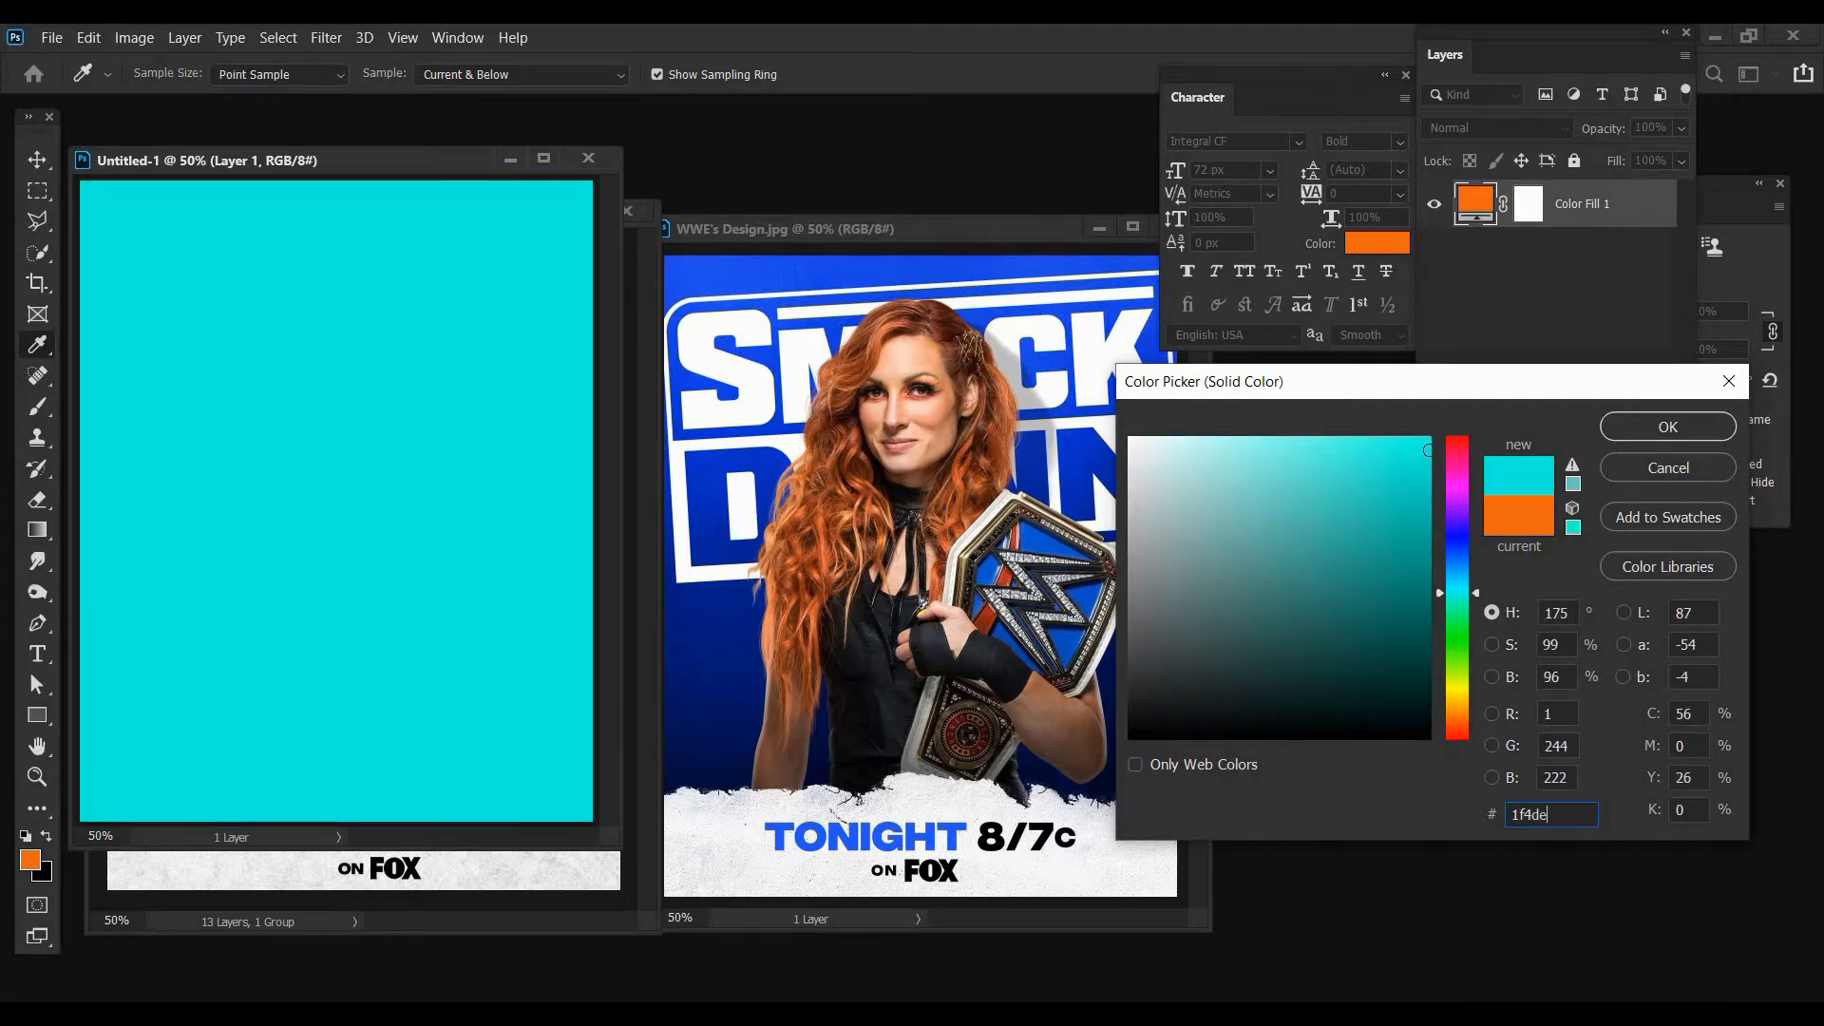
{"action": "type", "text": "9"}
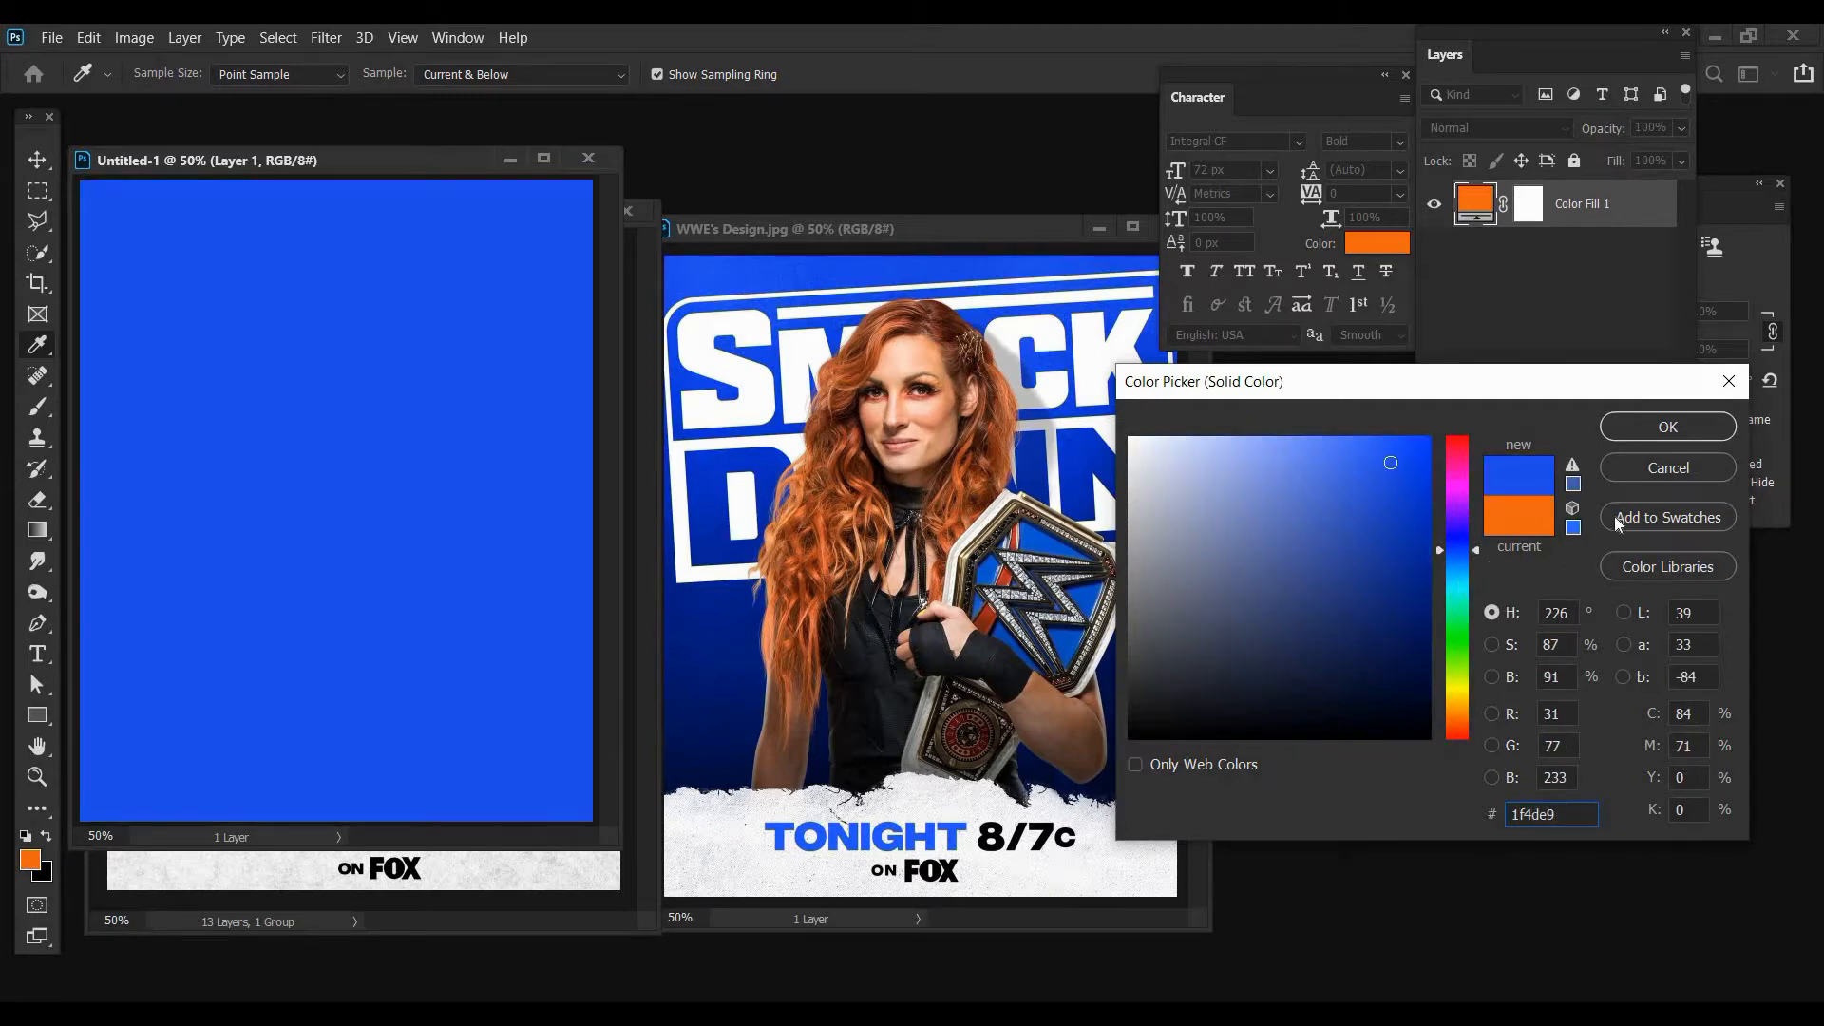
{"action": "left_click", "coordinate": [1689, 434]}
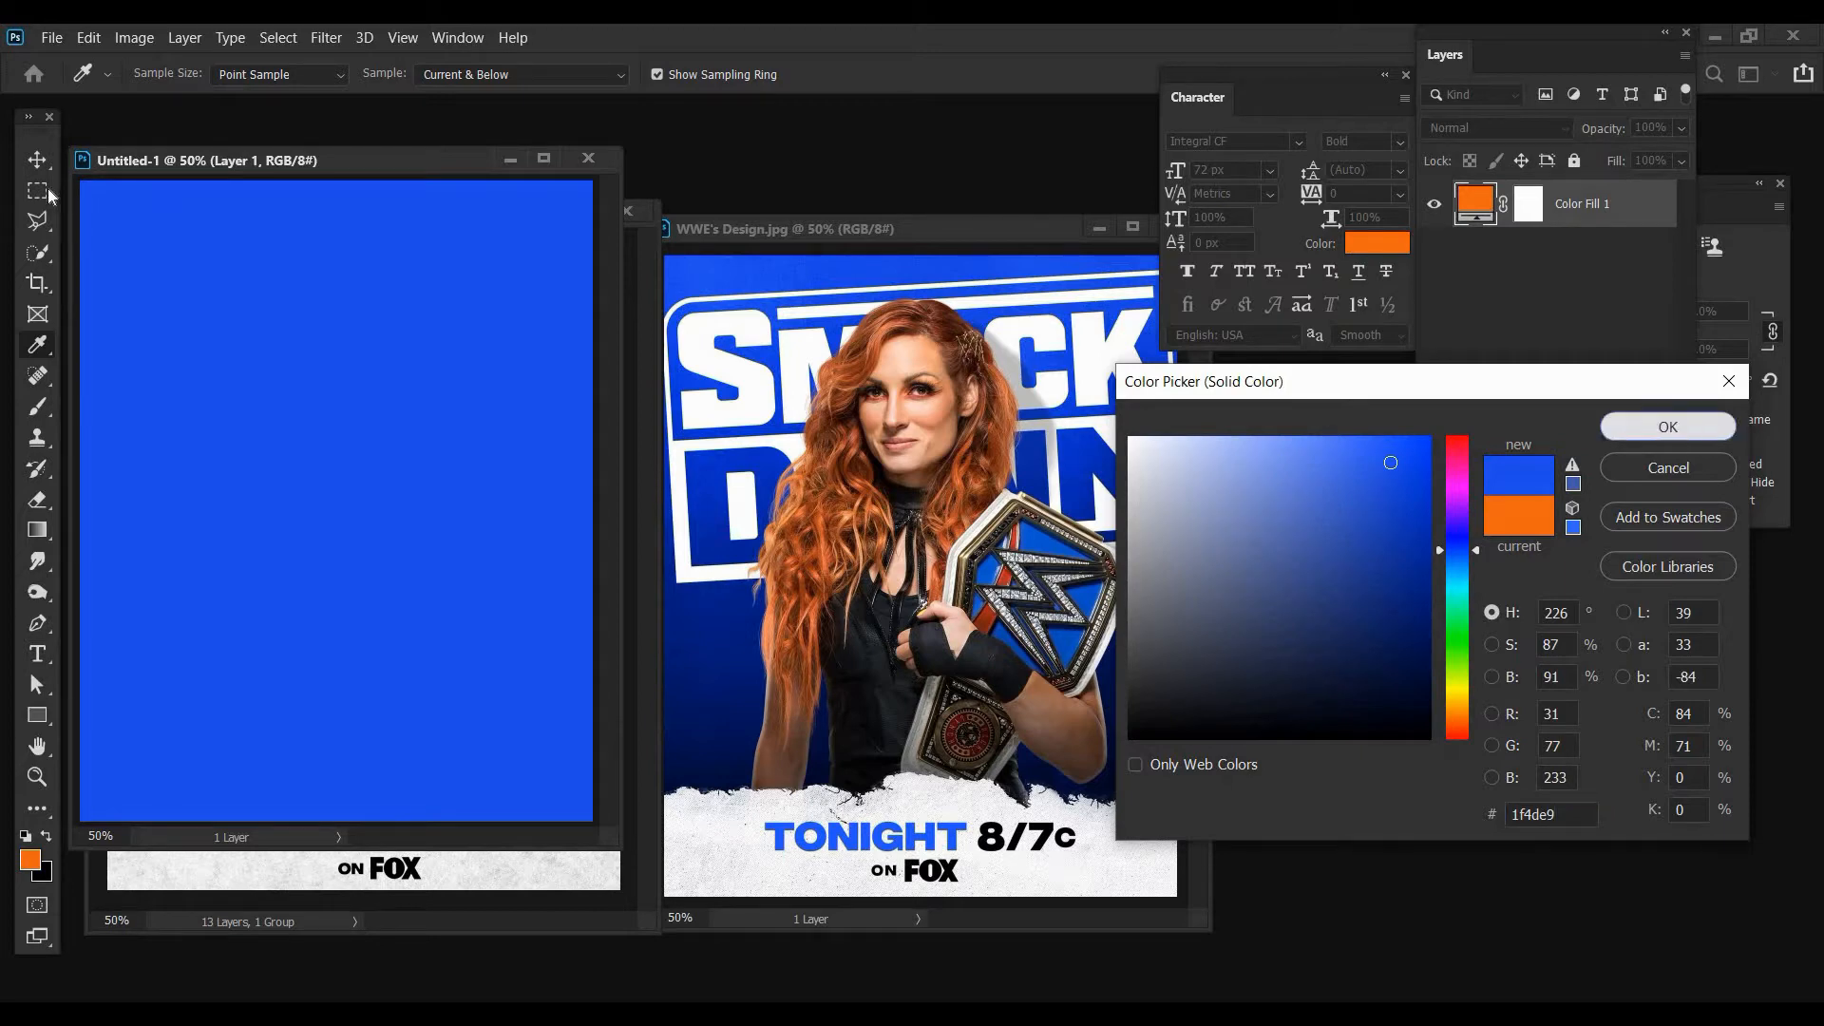
{"action": "key", "text": "z"}
{"action": "left_click_drag", "start_coordinate": [449, 147], "coordinate": [711, 121]}
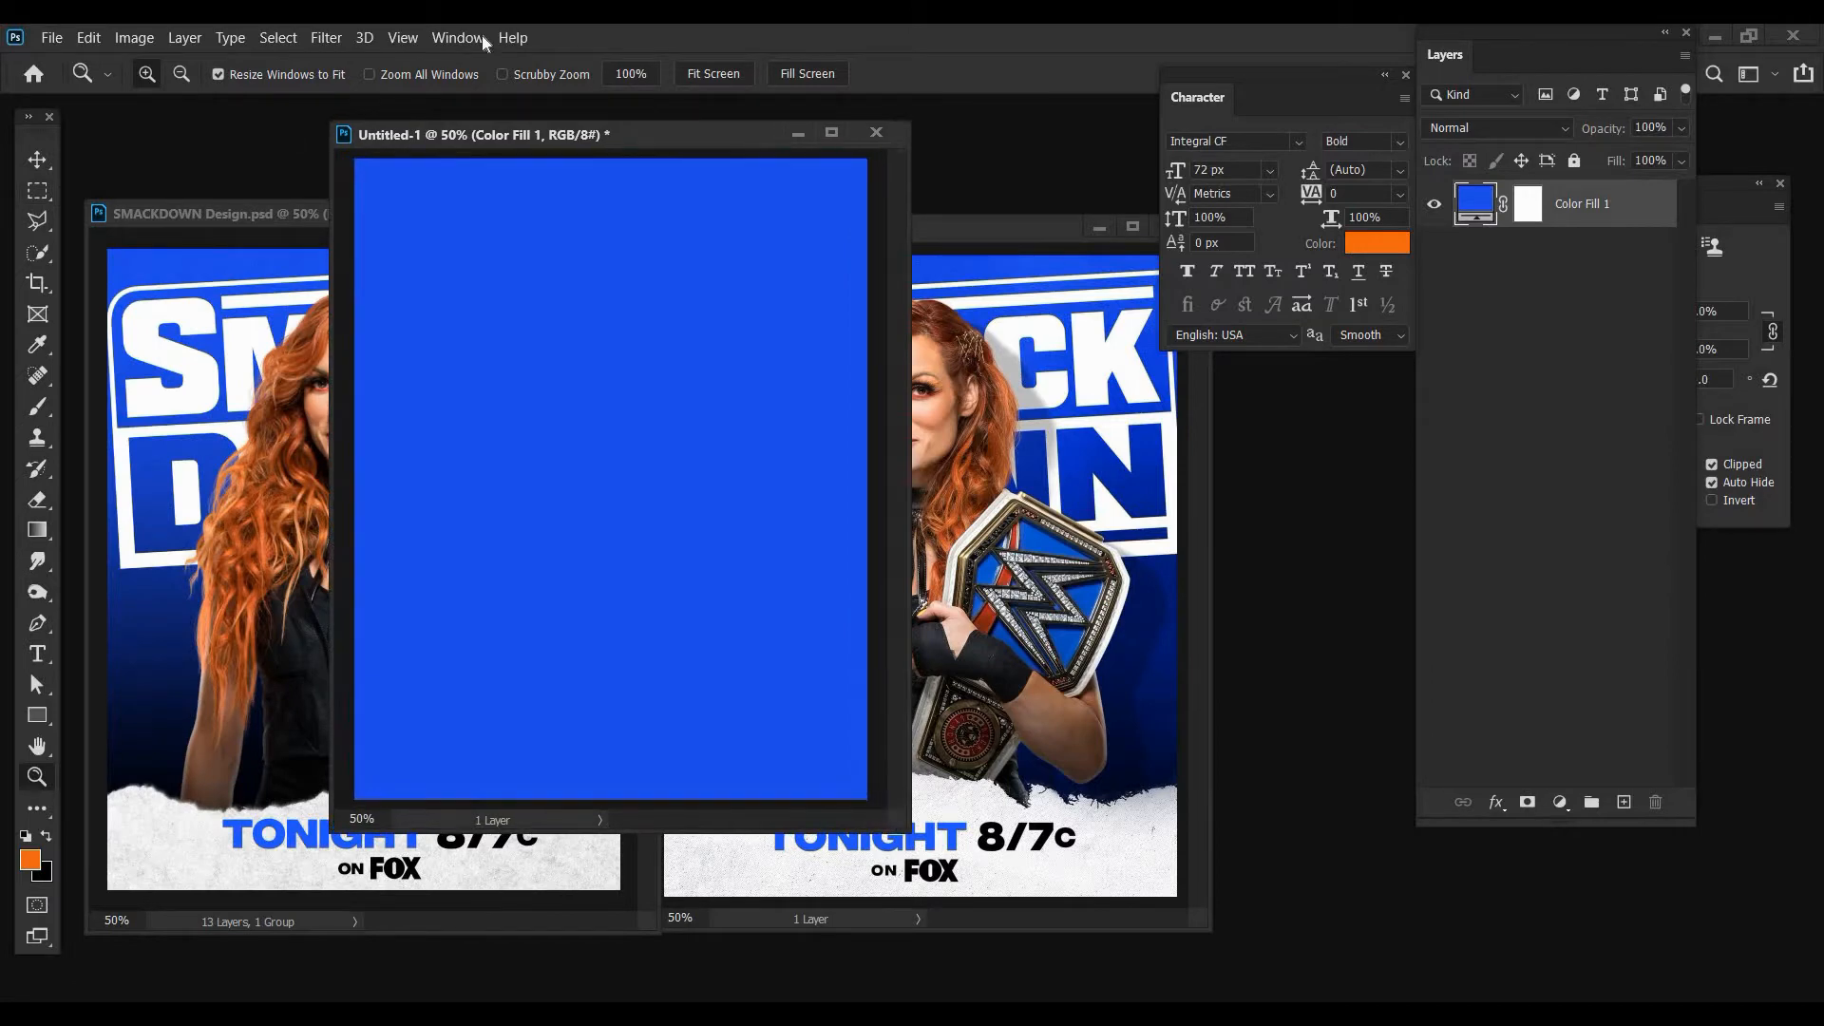
- Copy the wrestler cutout layer from Becky Lynch.png into the blue document and close the source file without saving
{"action": "left_click", "coordinate": [443, 36]}
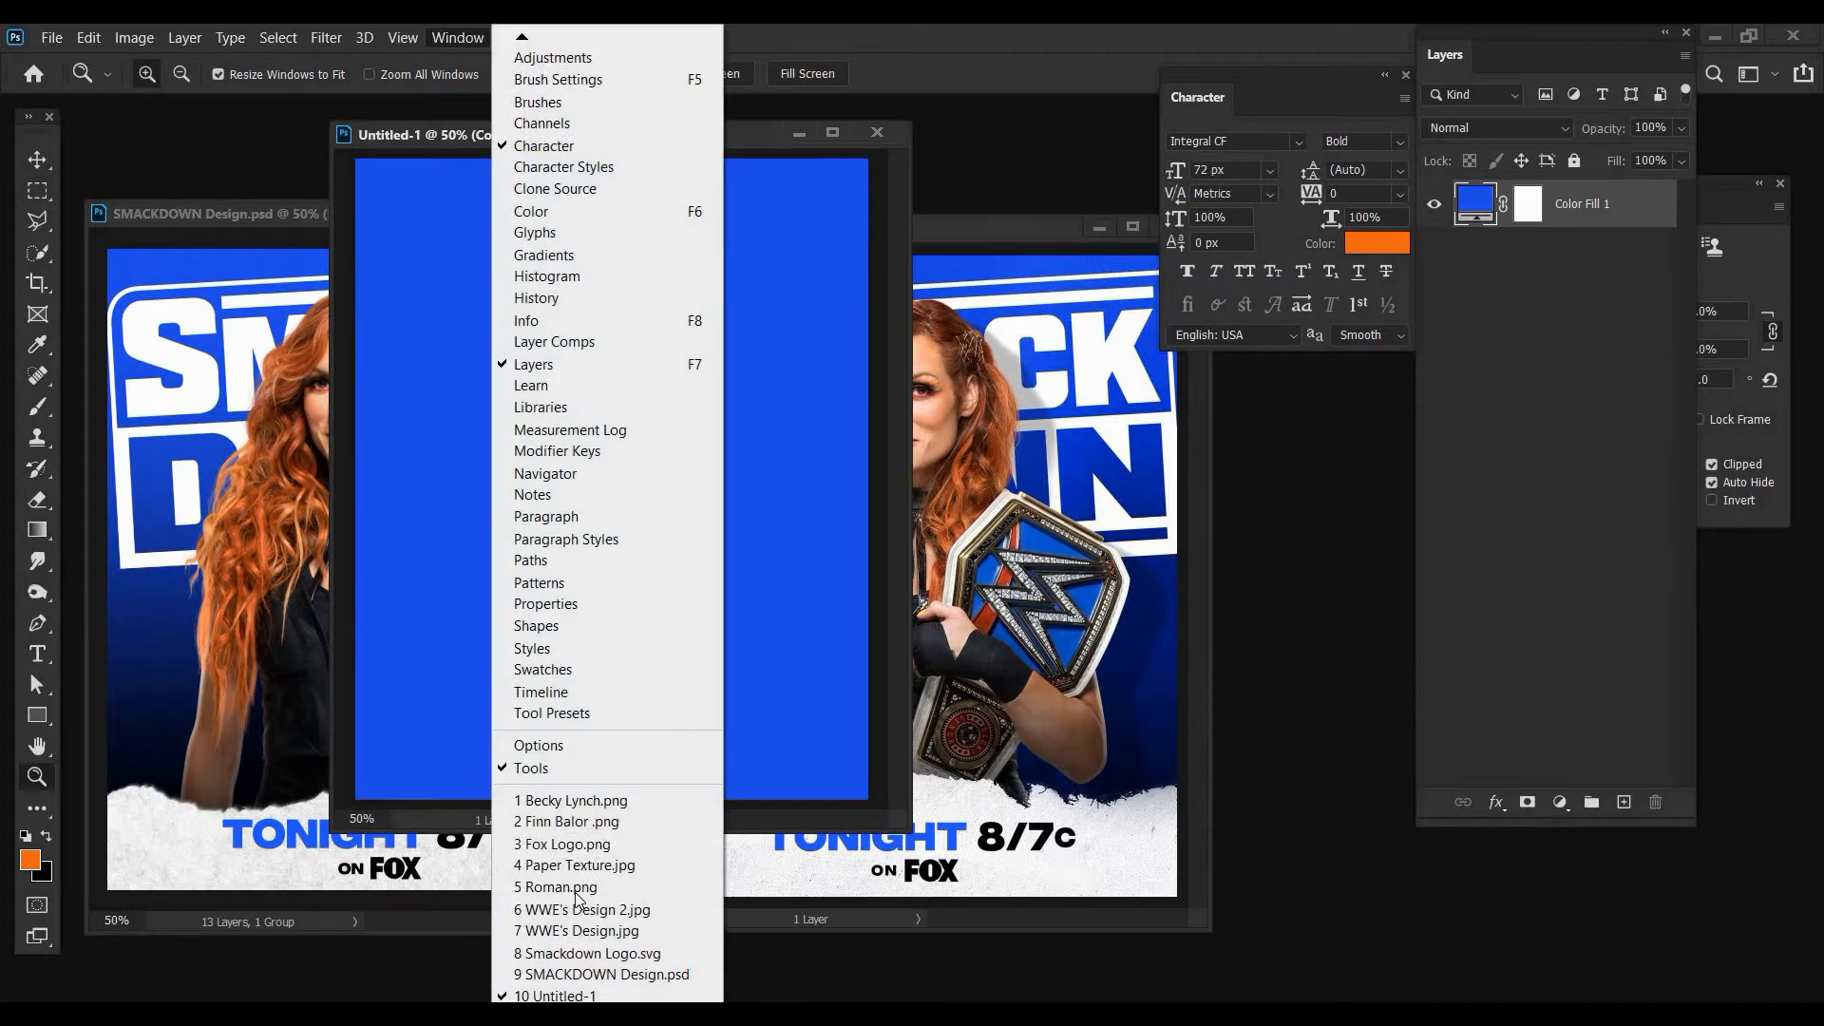
{"action": "left_click", "coordinate": [575, 801]}
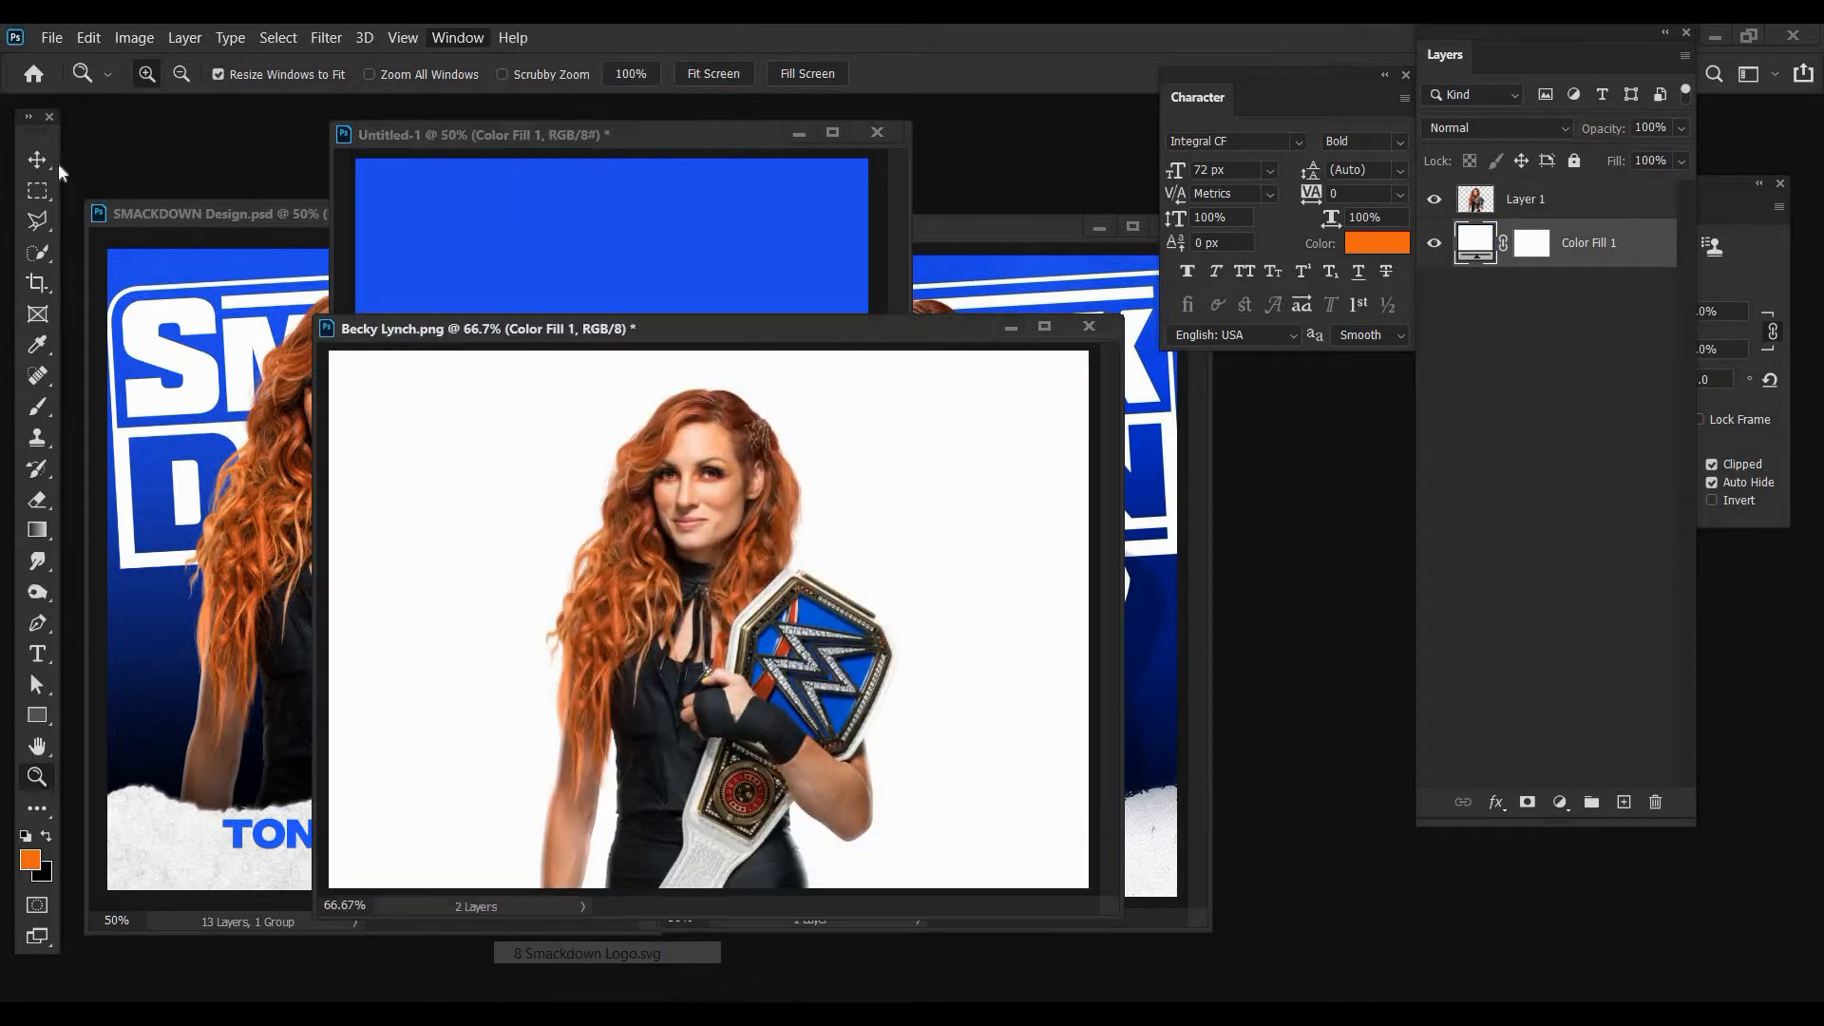
{"action": "key", "text": "v"}
{"action": "key", "text": "v"}
{"action": "left_click", "coordinate": [1500, 198]}
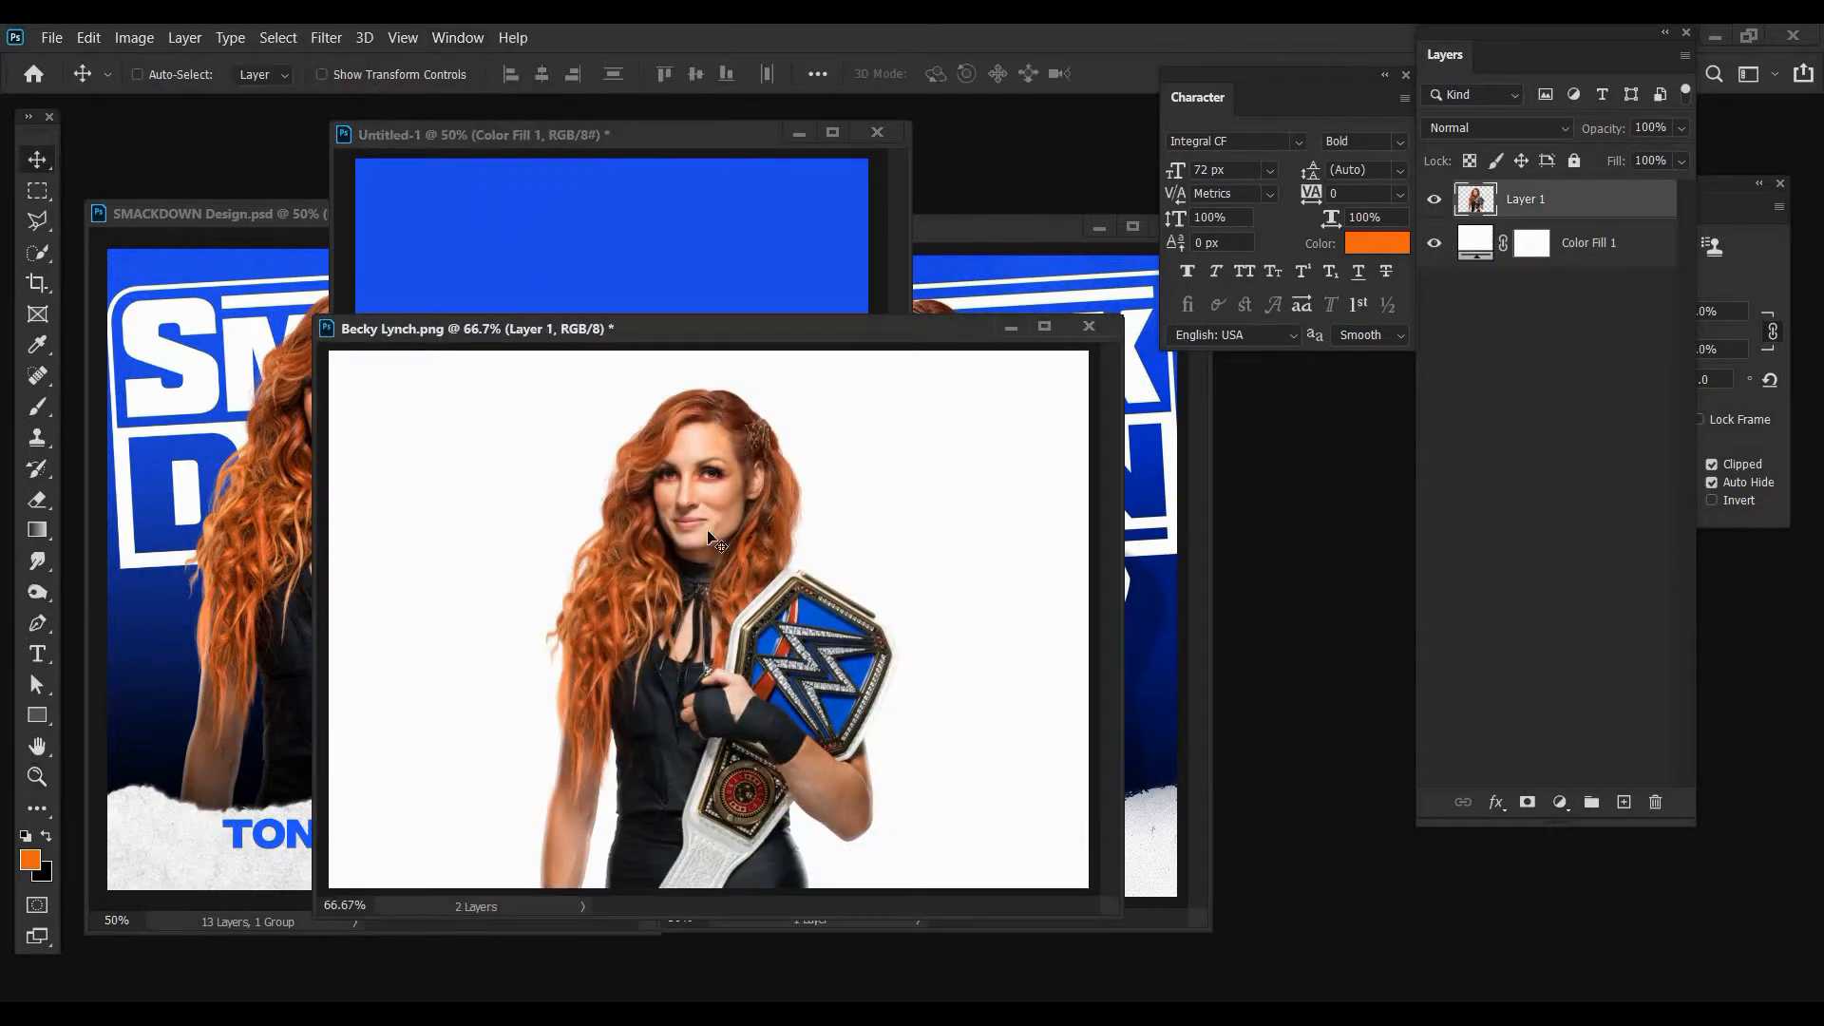
{"action": "left_click_drag", "start_coordinate": [713, 536], "coordinate": [652, 391]}
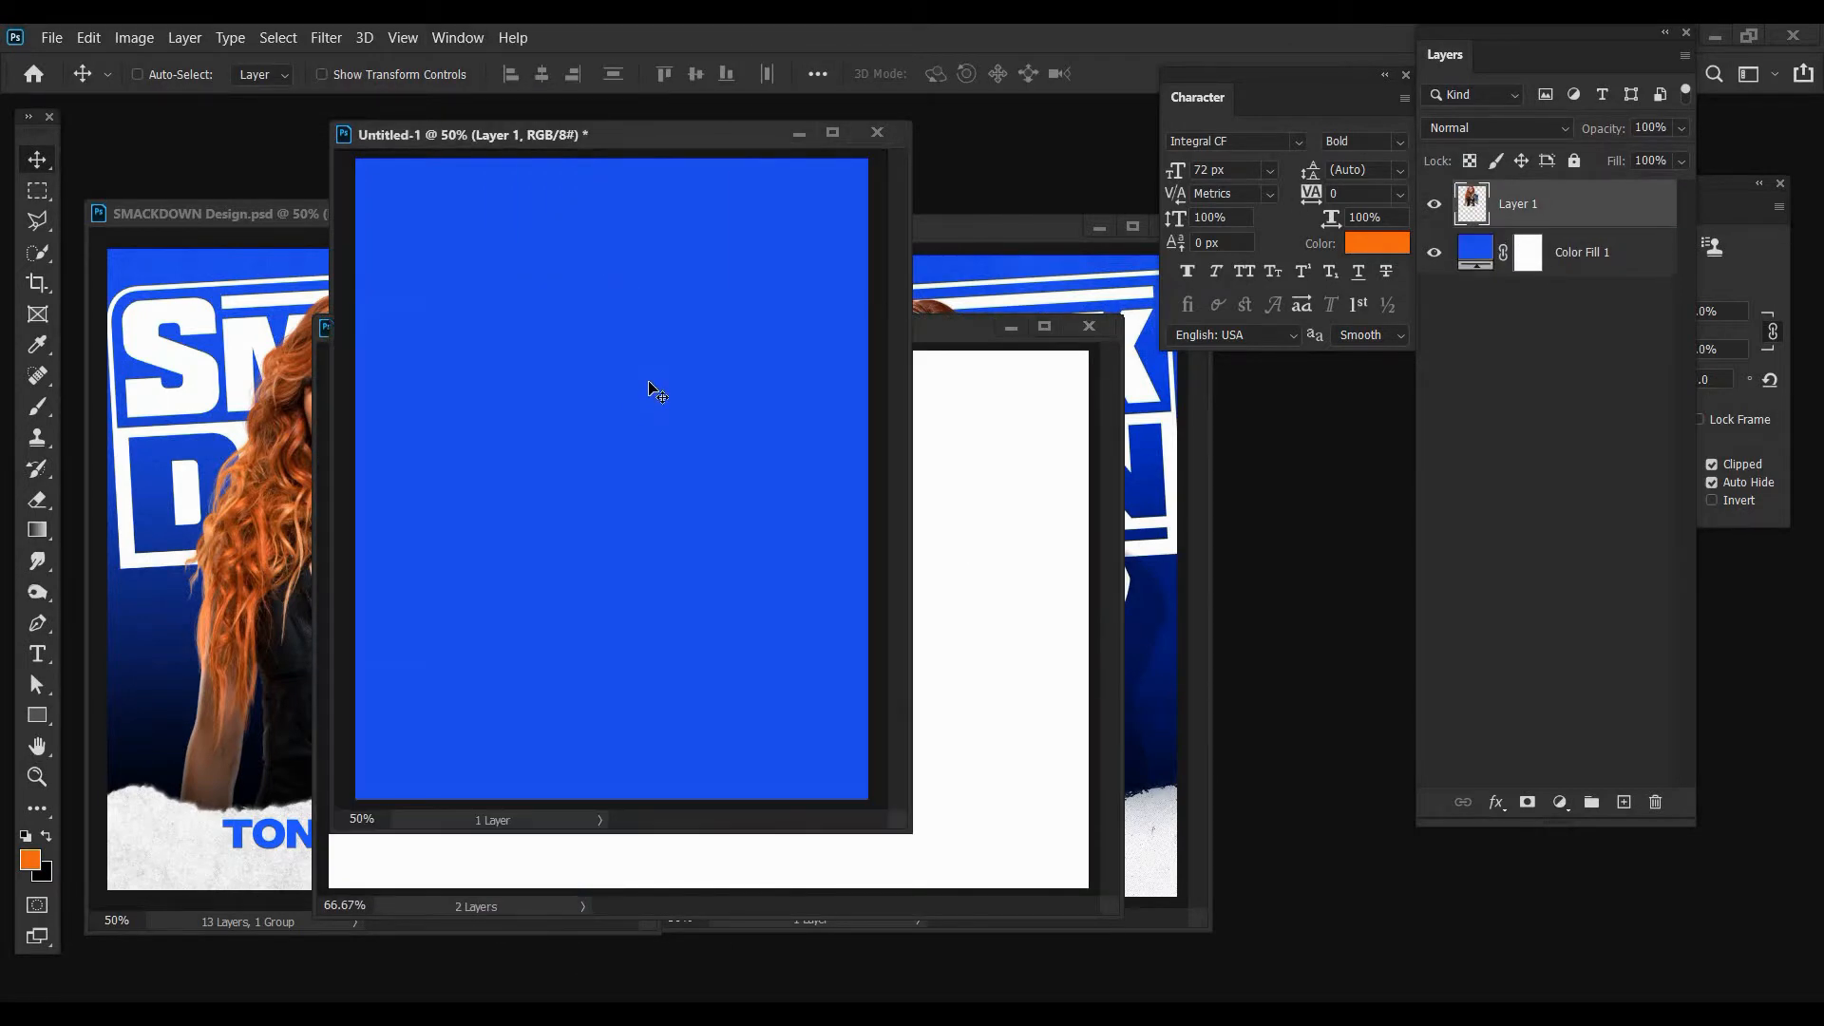
{"action": "left_click", "coordinate": [1090, 326]}
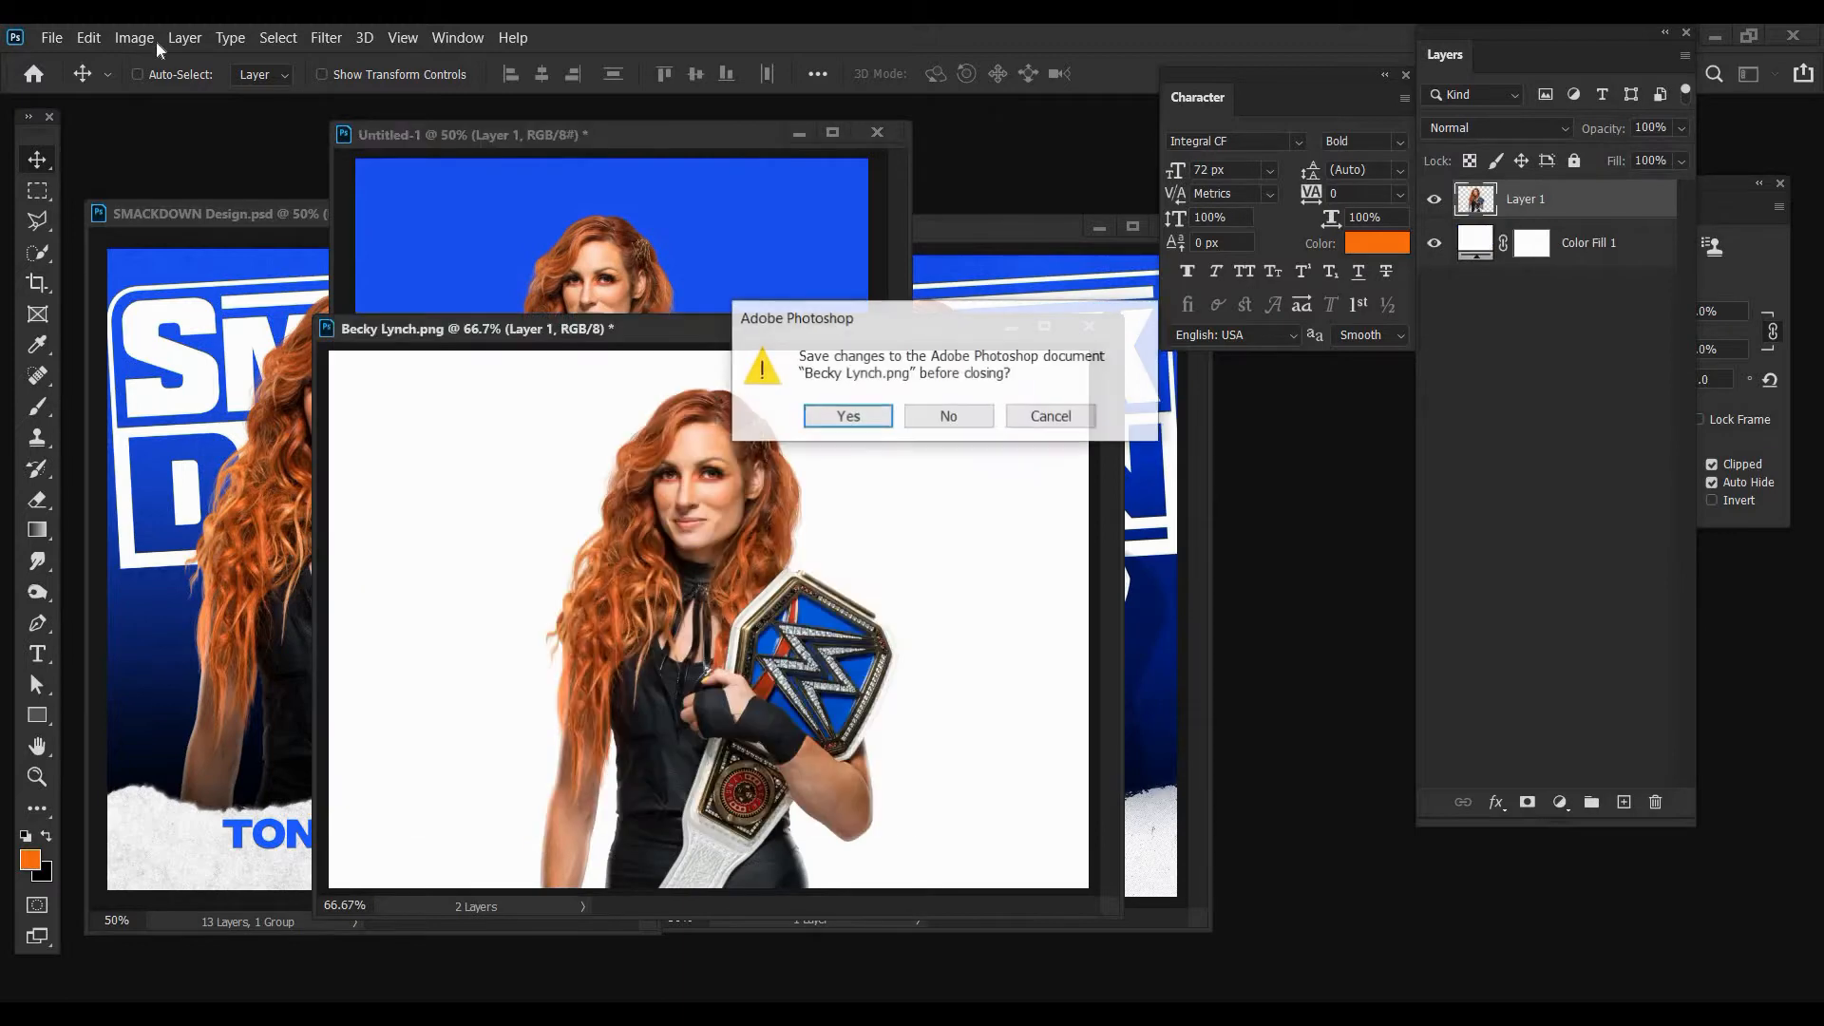
{"action": "key", "text": "Tab"}
{"action": "key", "text": "Return"}
- Scale the wrestler cutout to 163.12% so it reaches the canvas bottom, and shift it slightly to the right
{"action": "left_click", "coordinate": [89, 37]}
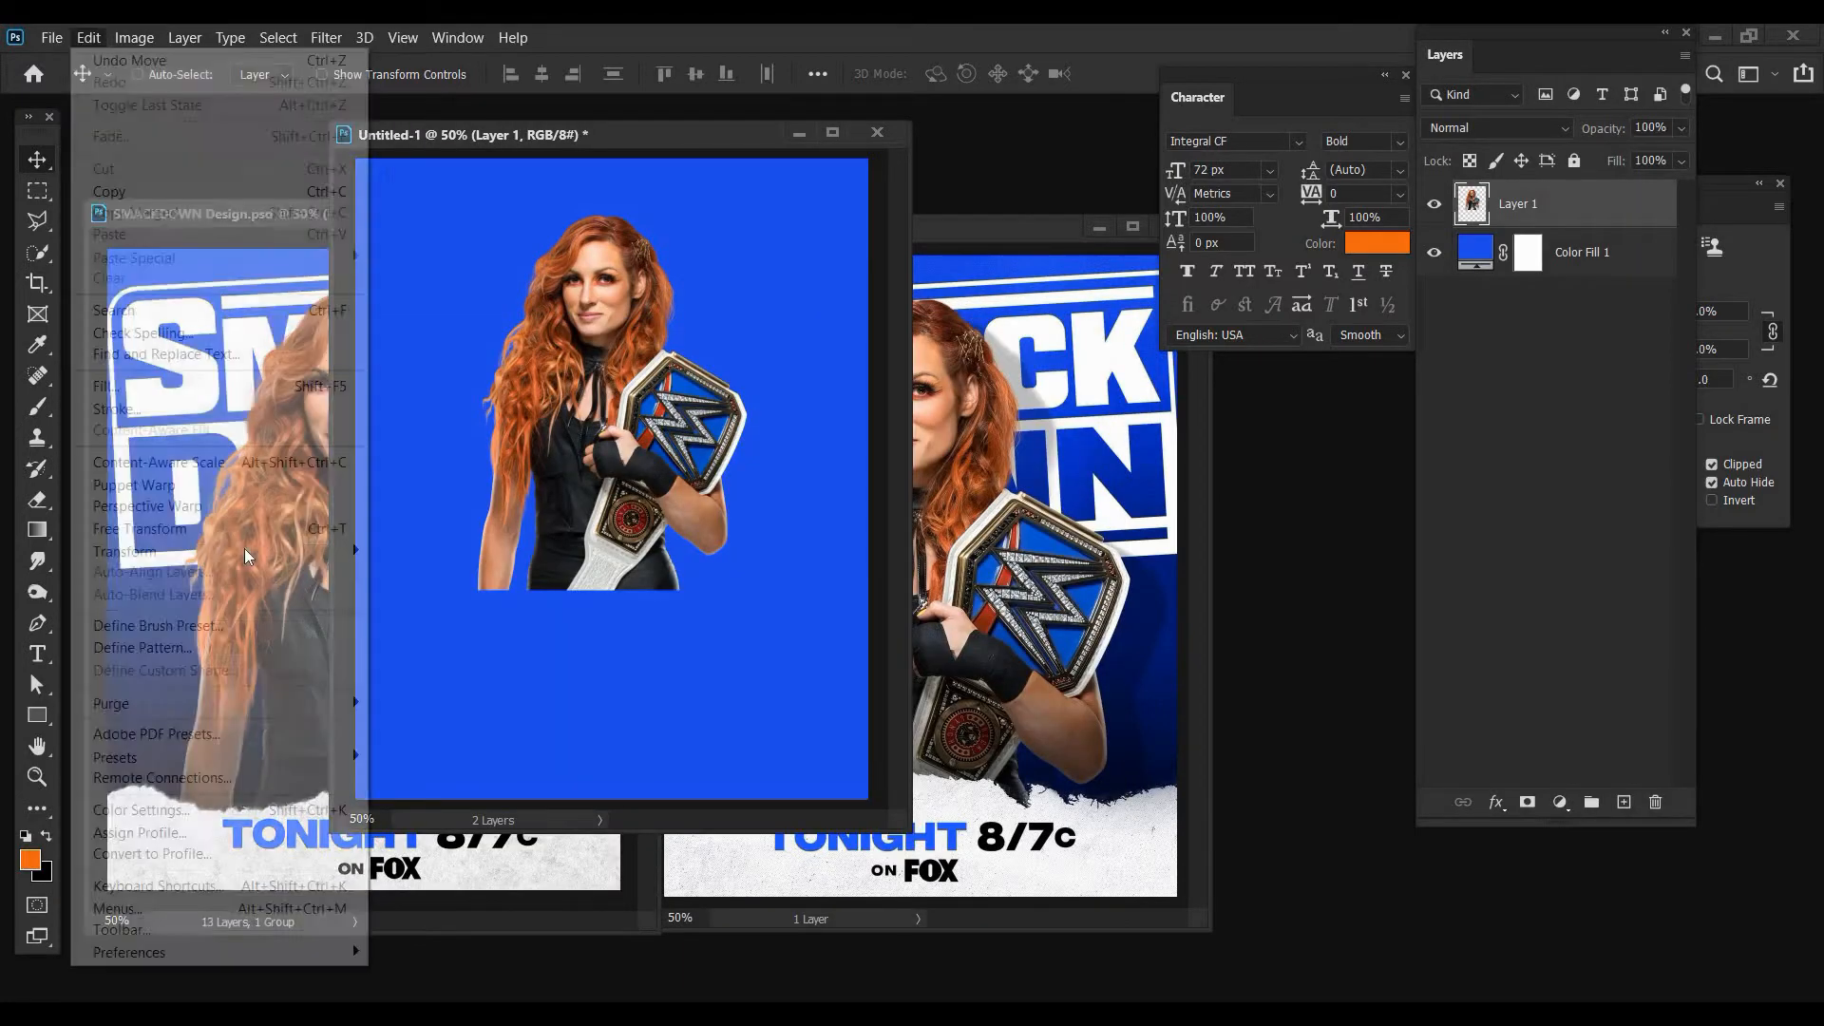
{"action": "key", "text": "Return"}
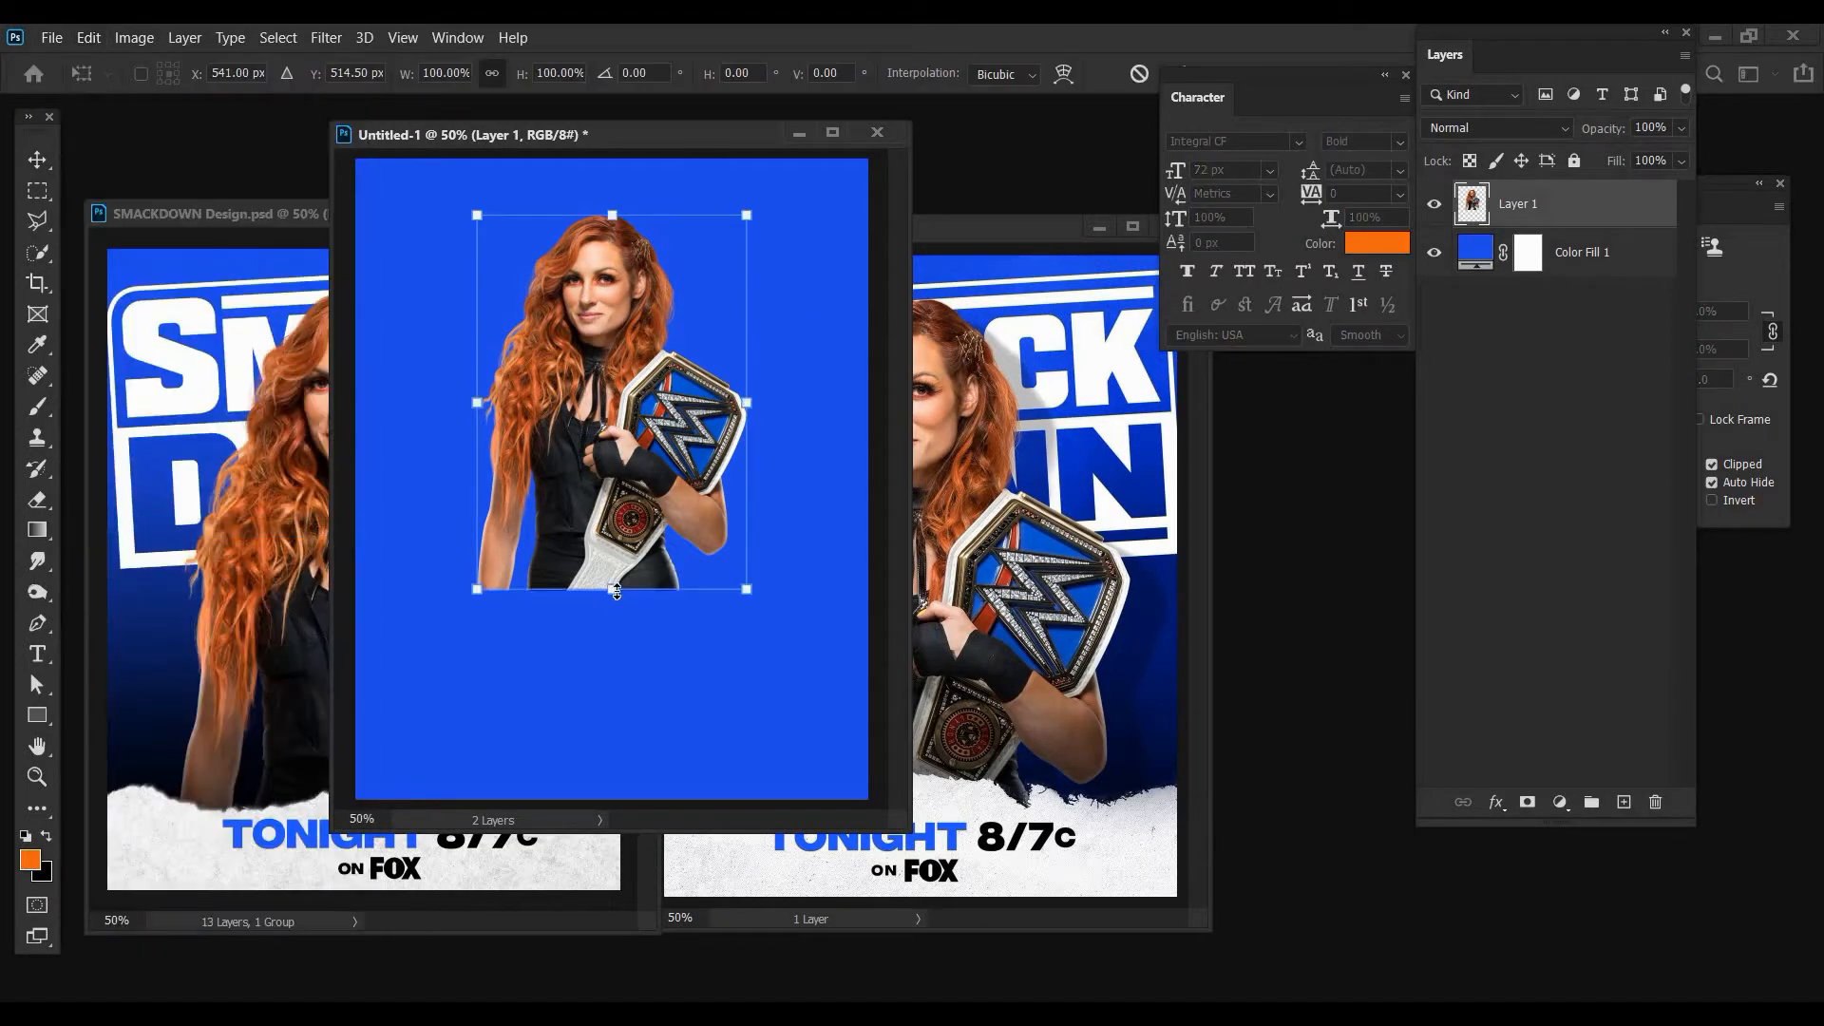
{"action": "left_click_drag", "start_coordinate": [620, 596], "coordinate": [686, 769]}
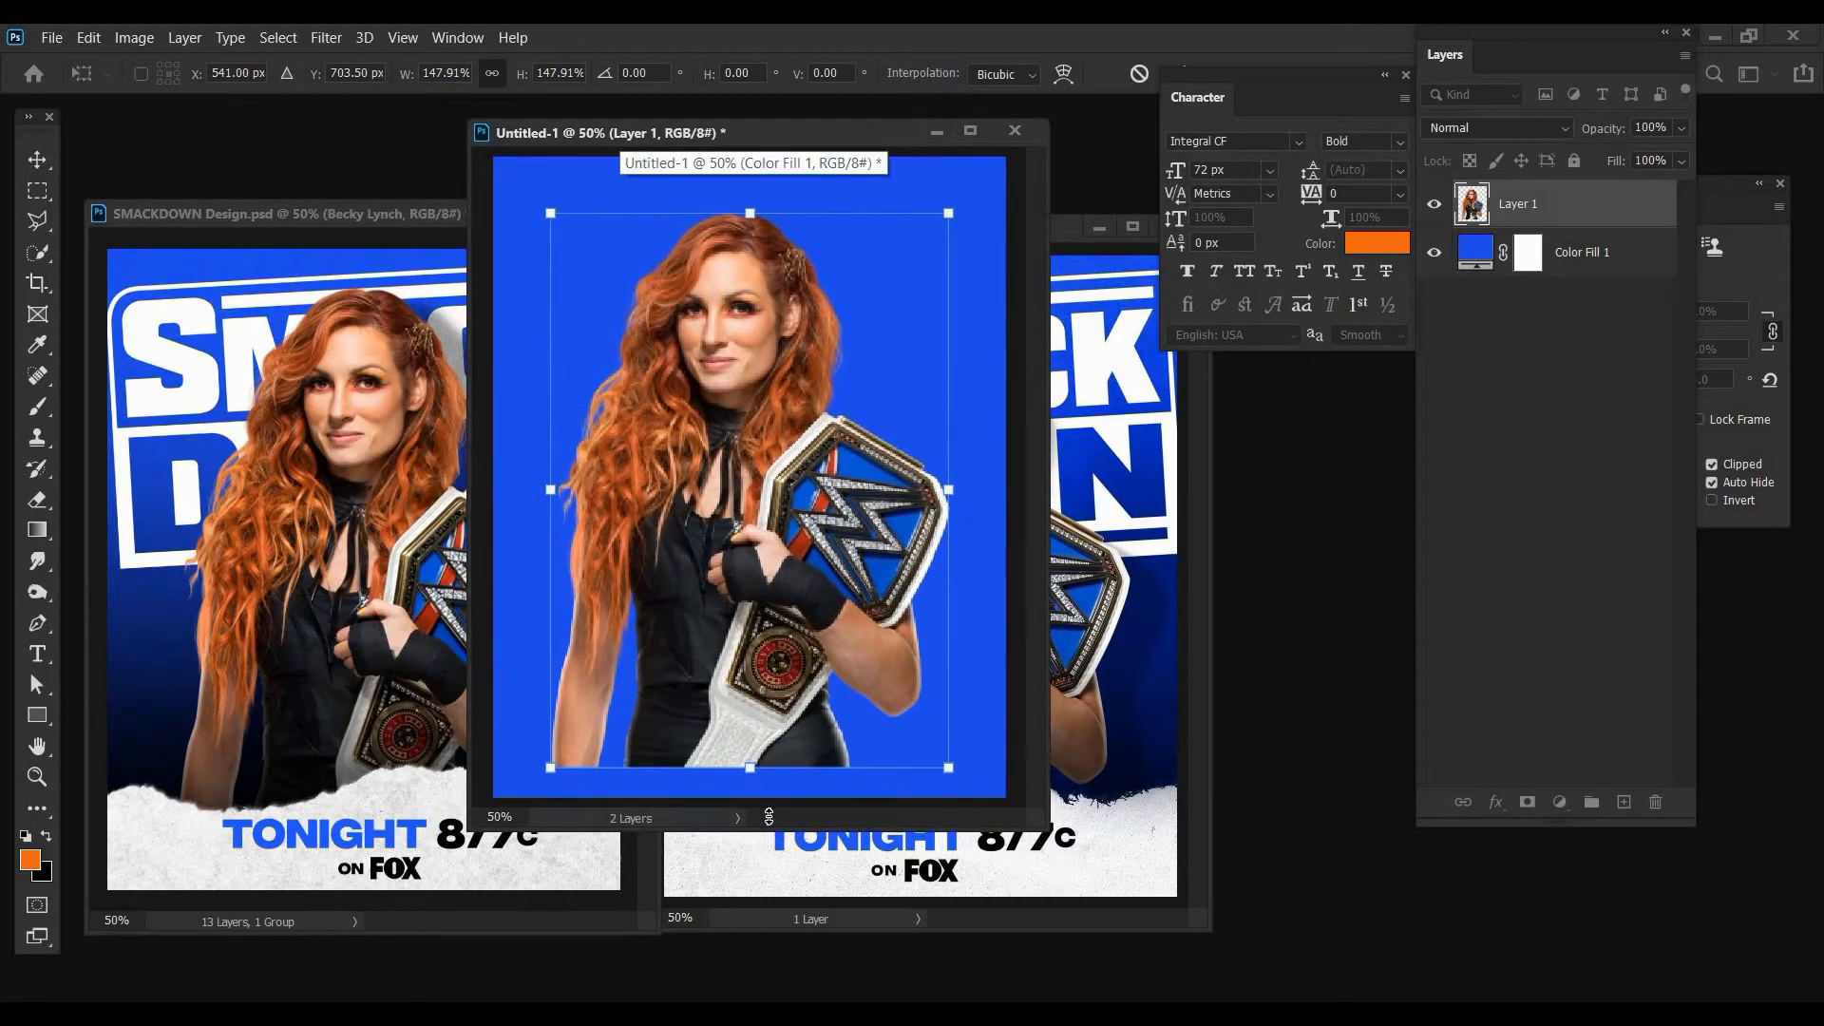
{"action": "left_click_drag", "start_coordinate": [769, 817], "coordinate": [770, 853]}
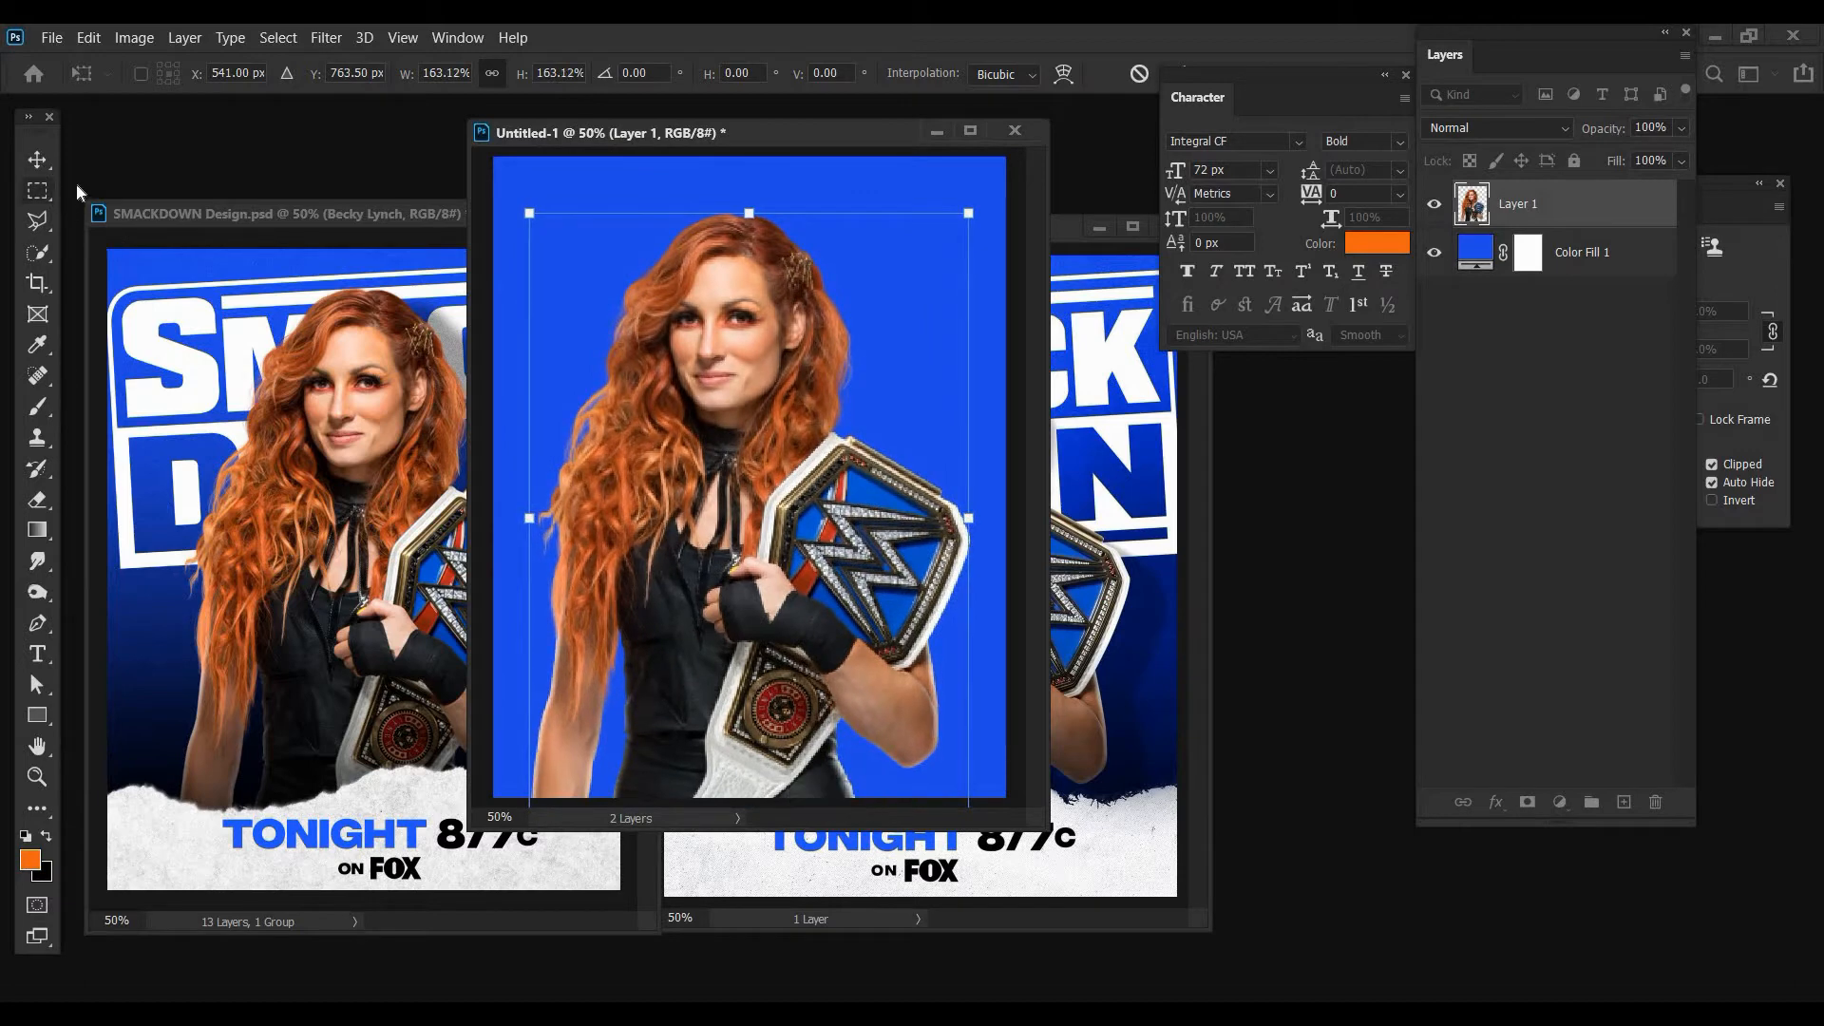
{"action": "key", "text": "Return"}
{"action": "left_click_drag", "start_coordinate": [848, 542], "coordinate": [860, 544]}
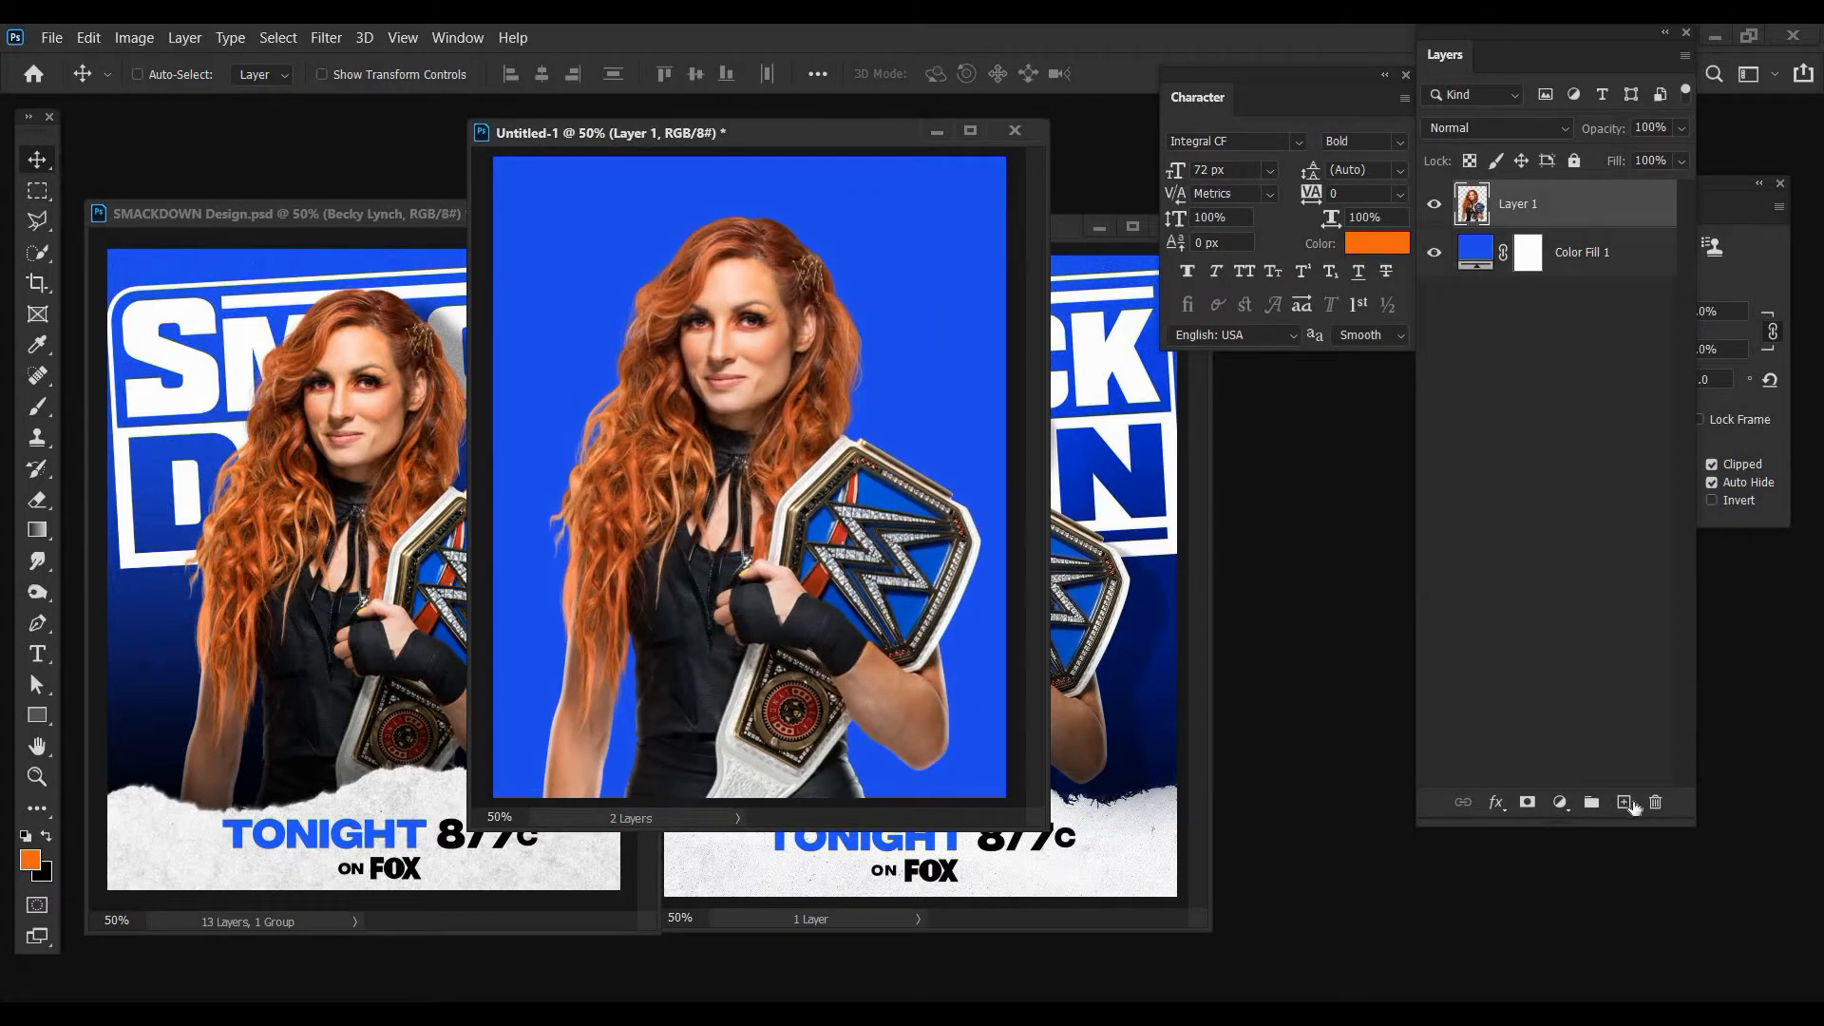
- Add an empty layer above the cutout and set the brush's foreground colour to white (ffffff)
{"action": "left_click", "coordinate": [1624, 803]}
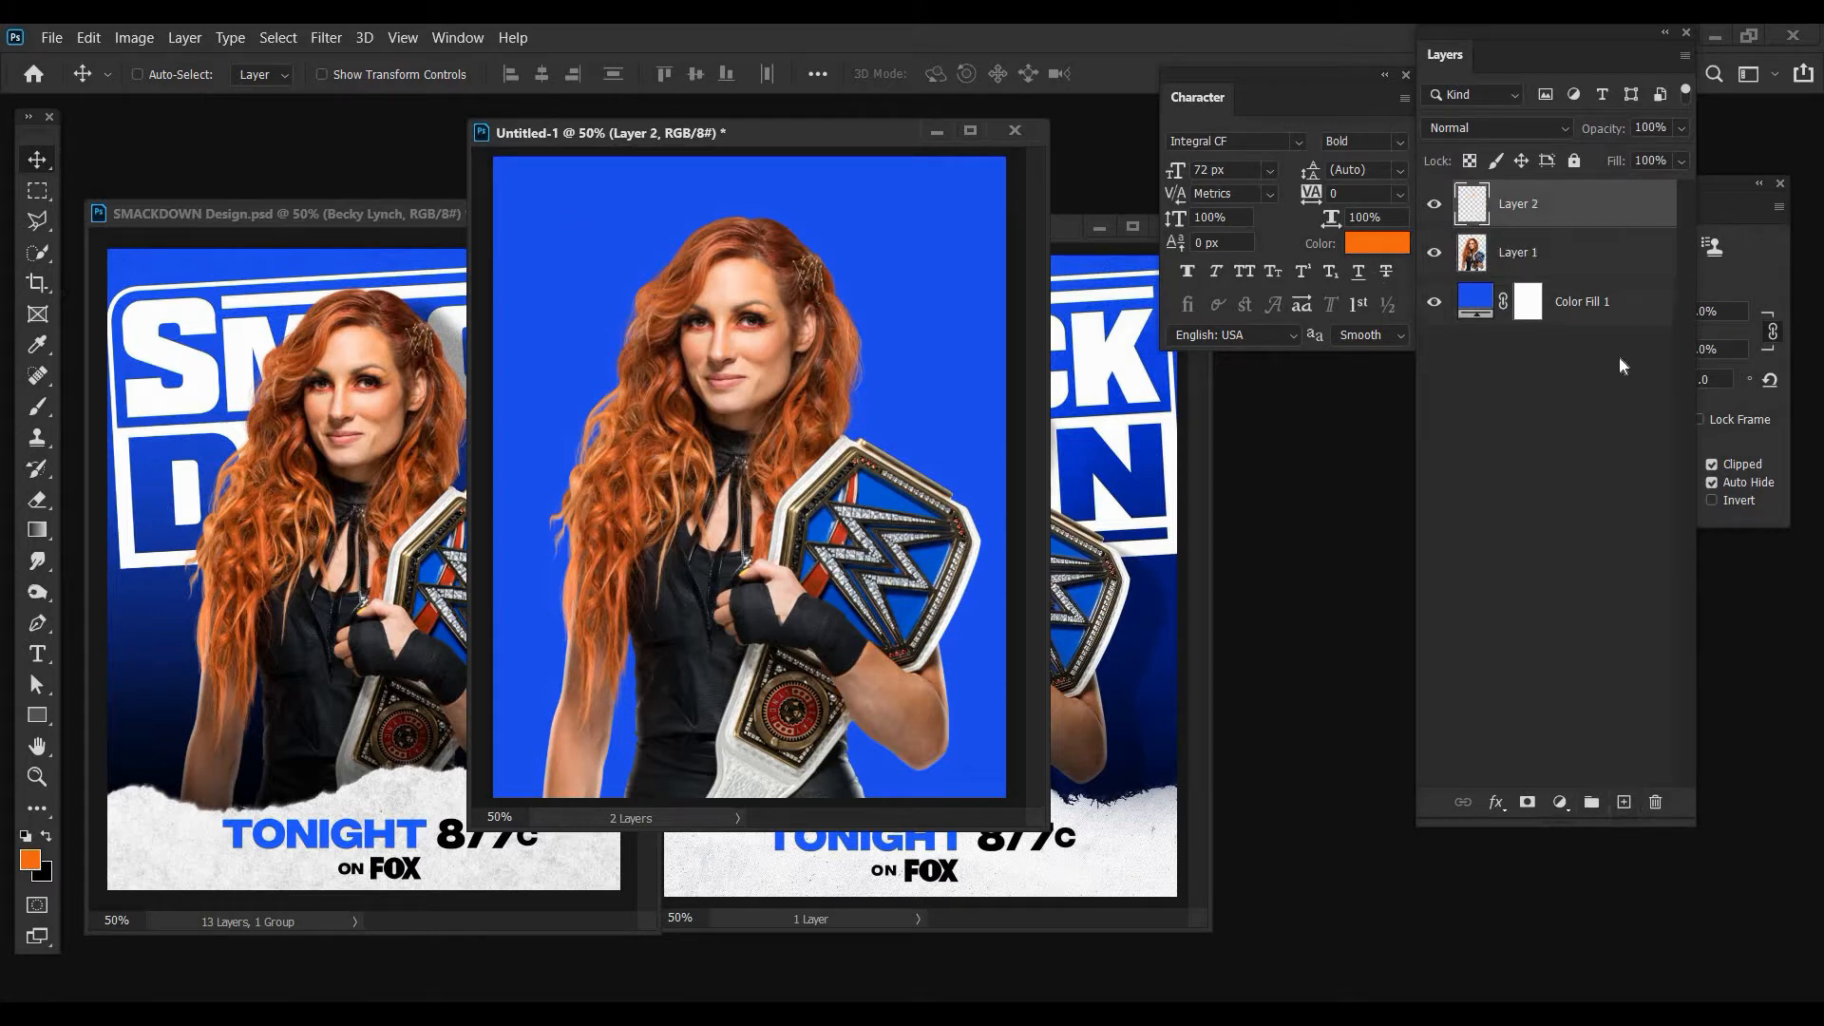
{"action": "left_click", "coordinate": [38, 407]}
{"action": "left_click", "coordinate": [29, 860]}
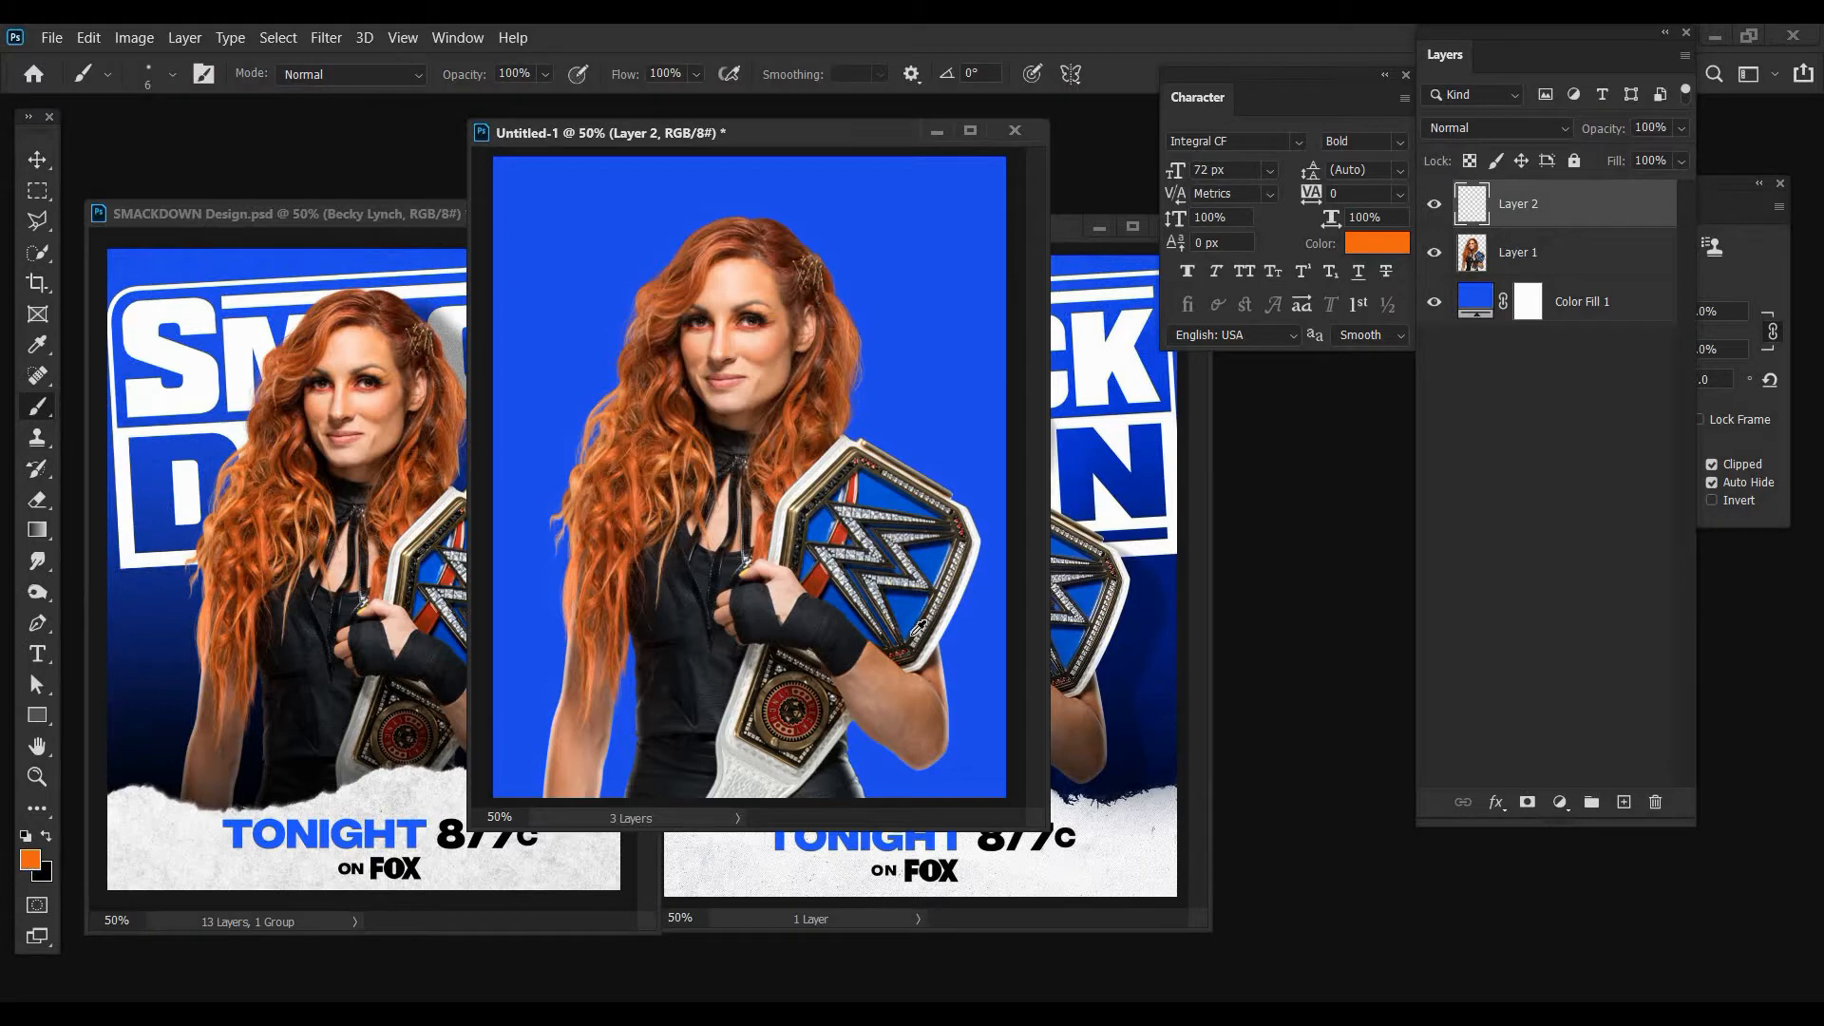
{"action": "type", "text": "ffffff"}
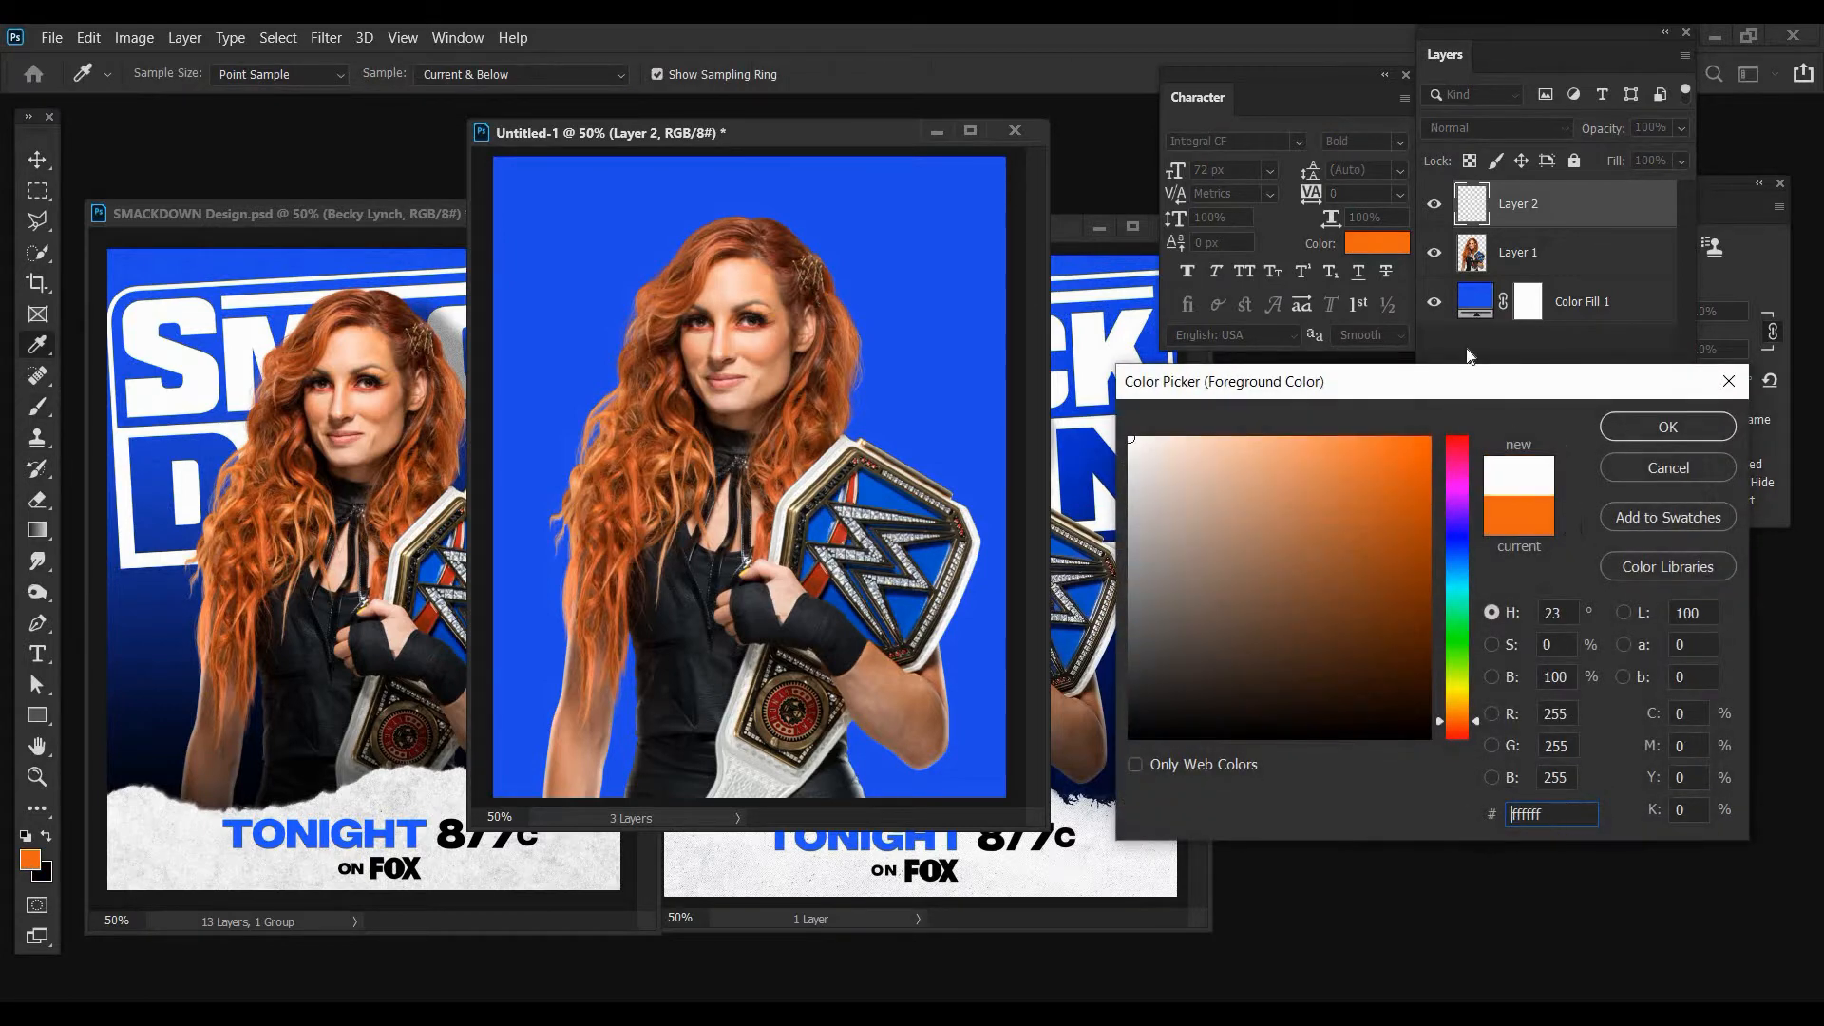
{"action": "key", "text": "Return"}
- Choose the "ripped border 2" brush at 2500 px and stamp a white torn-paper edge across the poster's bottom
{"action": "left_click", "coordinate": [172, 74]}
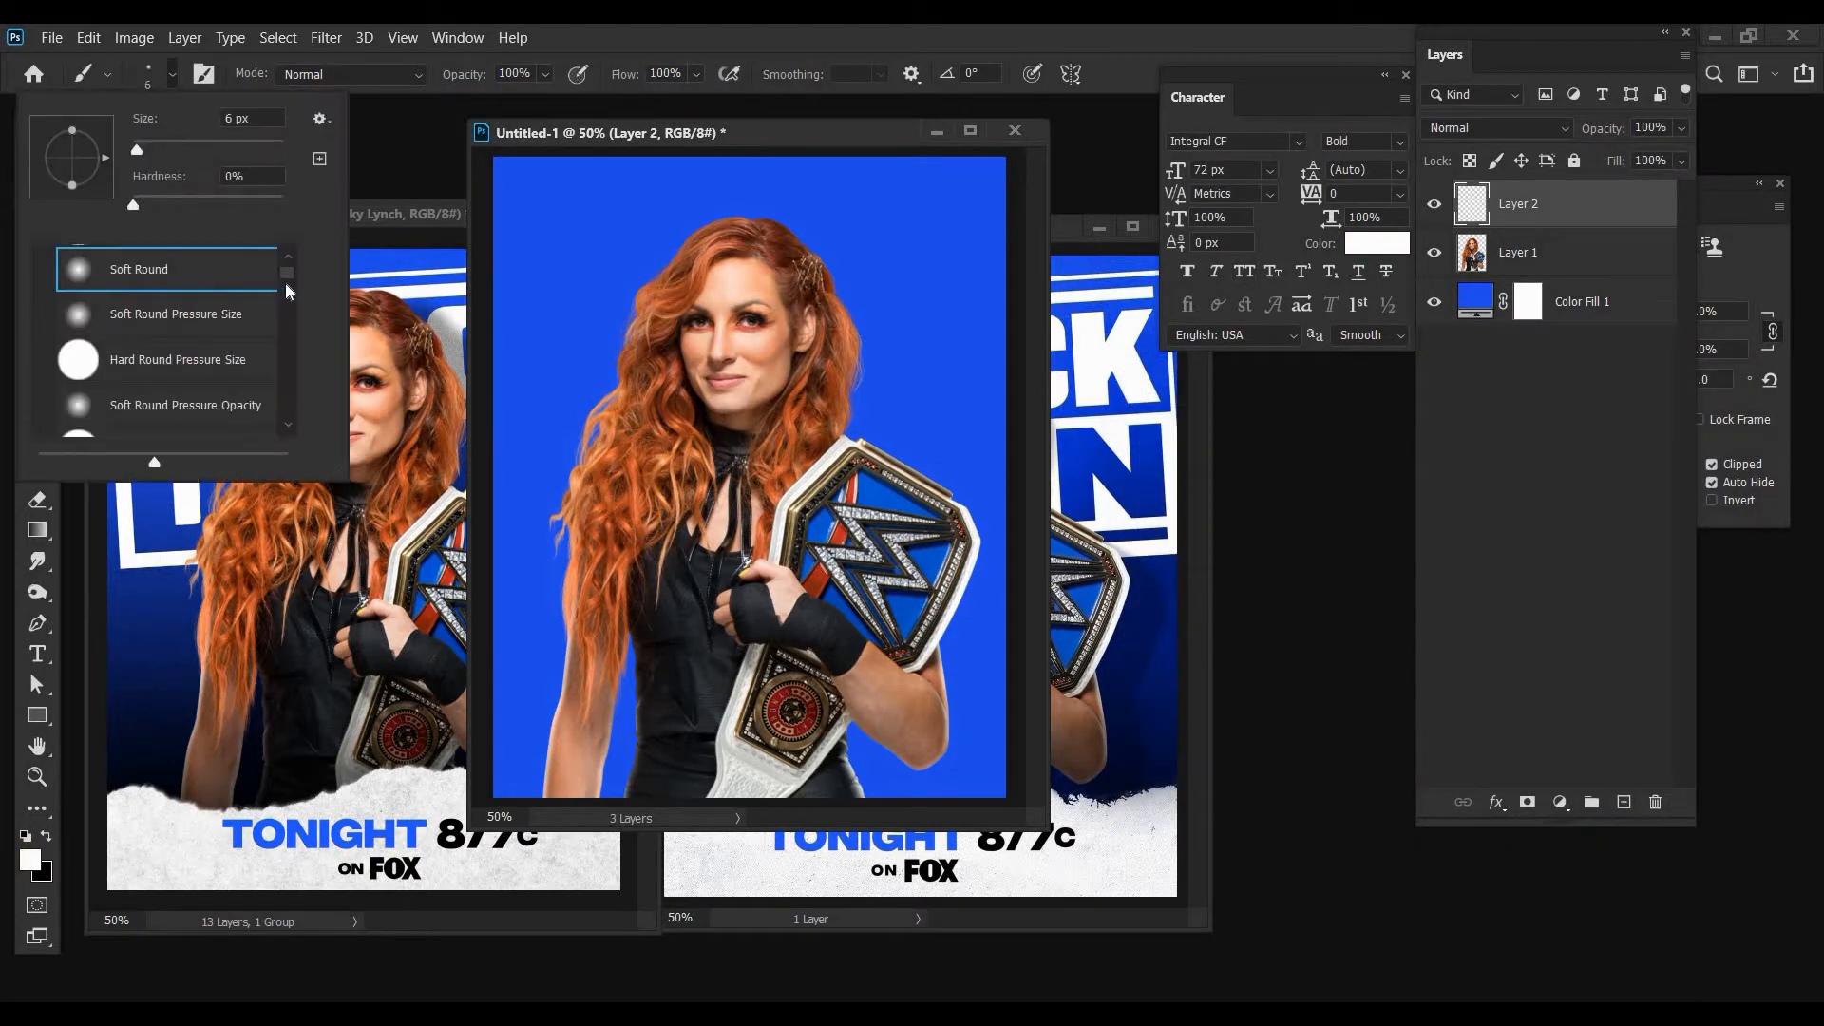
{"action": "scroll", "coordinate": [171, 352], "scroll_direction": "down", "scroll_amount": 15}
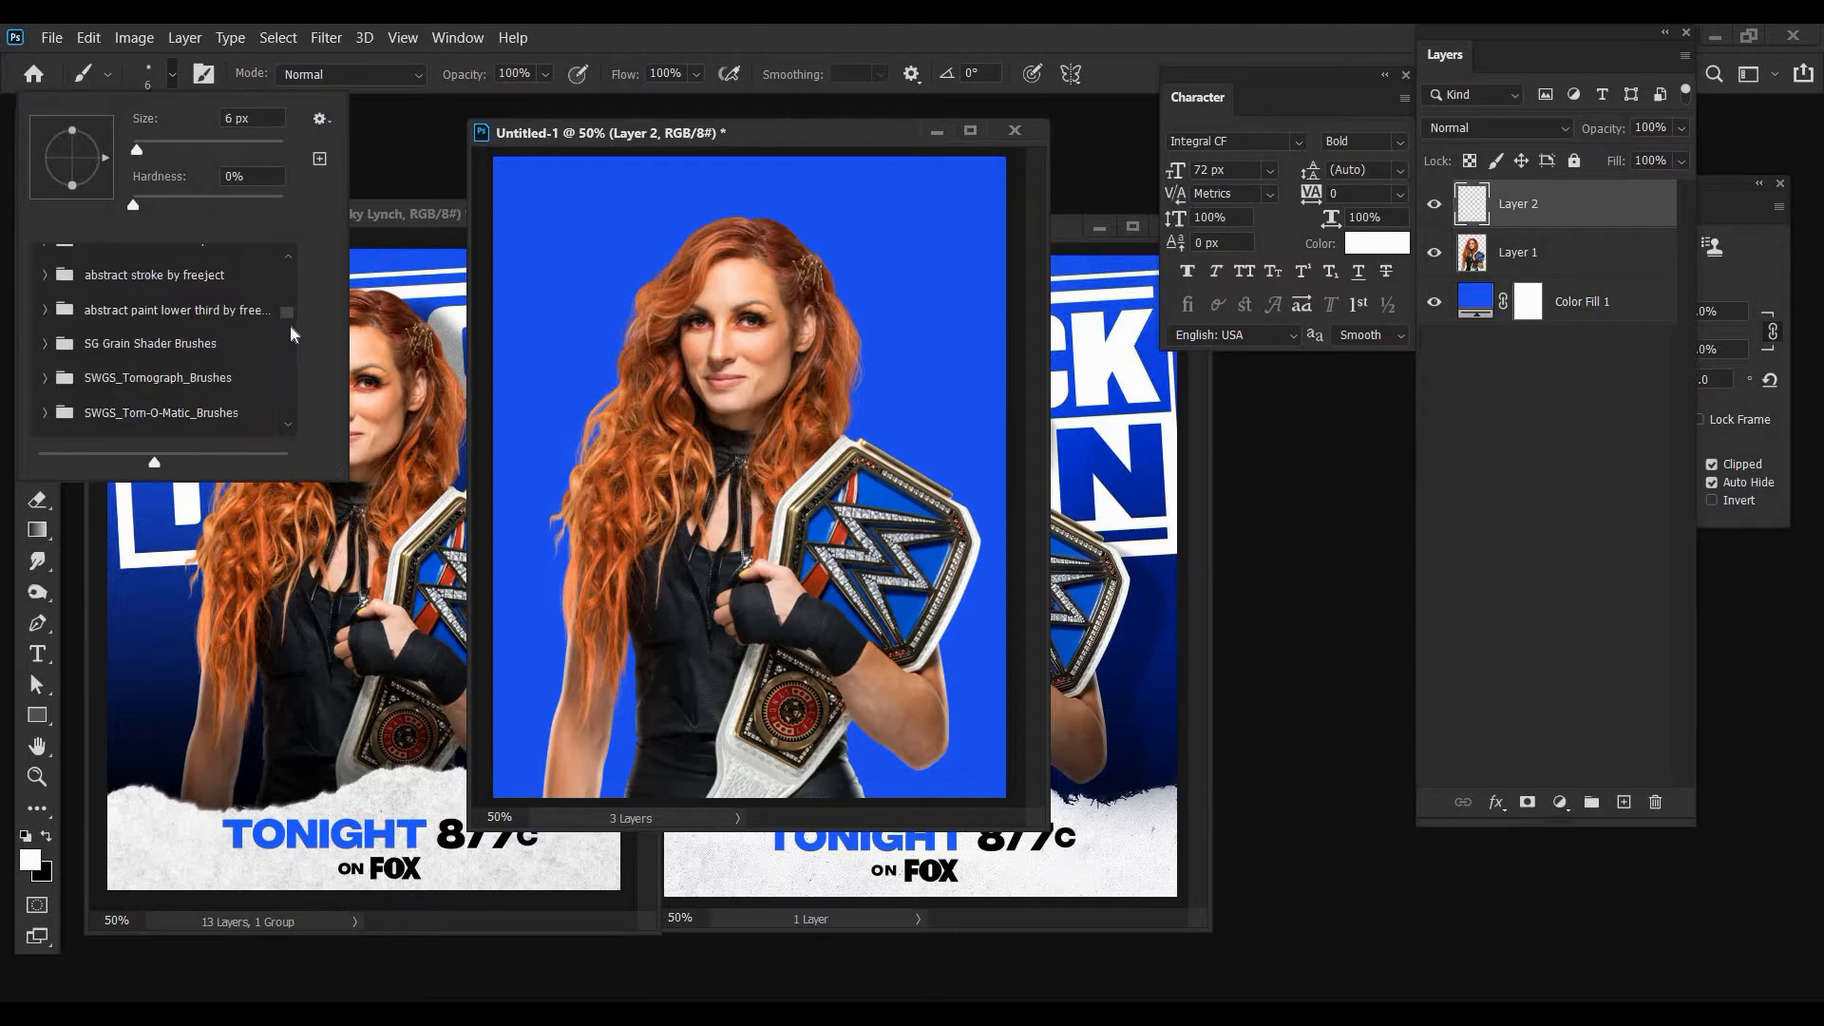
{"action": "scroll", "coordinate": [106, 373], "scroll_direction": "down", "scroll_amount": 3}
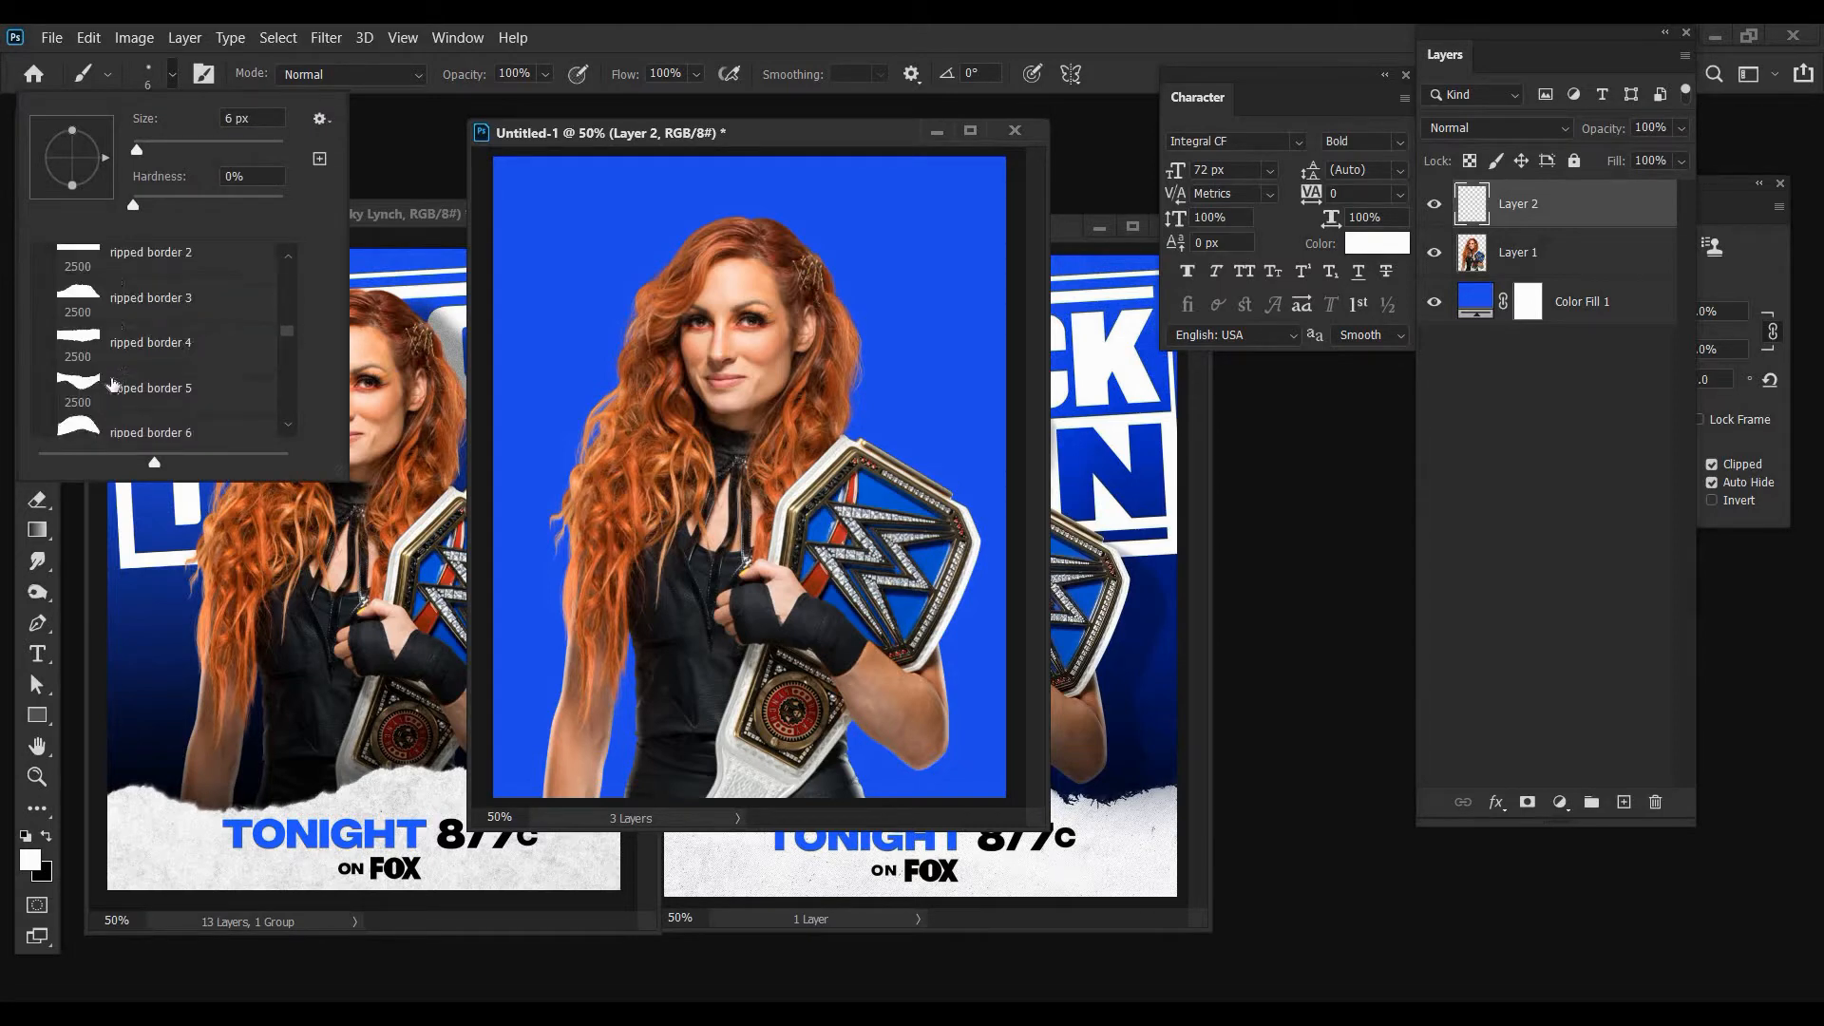
{"action": "scroll", "coordinate": [119, 347], "scroll_direction": "up", "scroll_amount": 2}
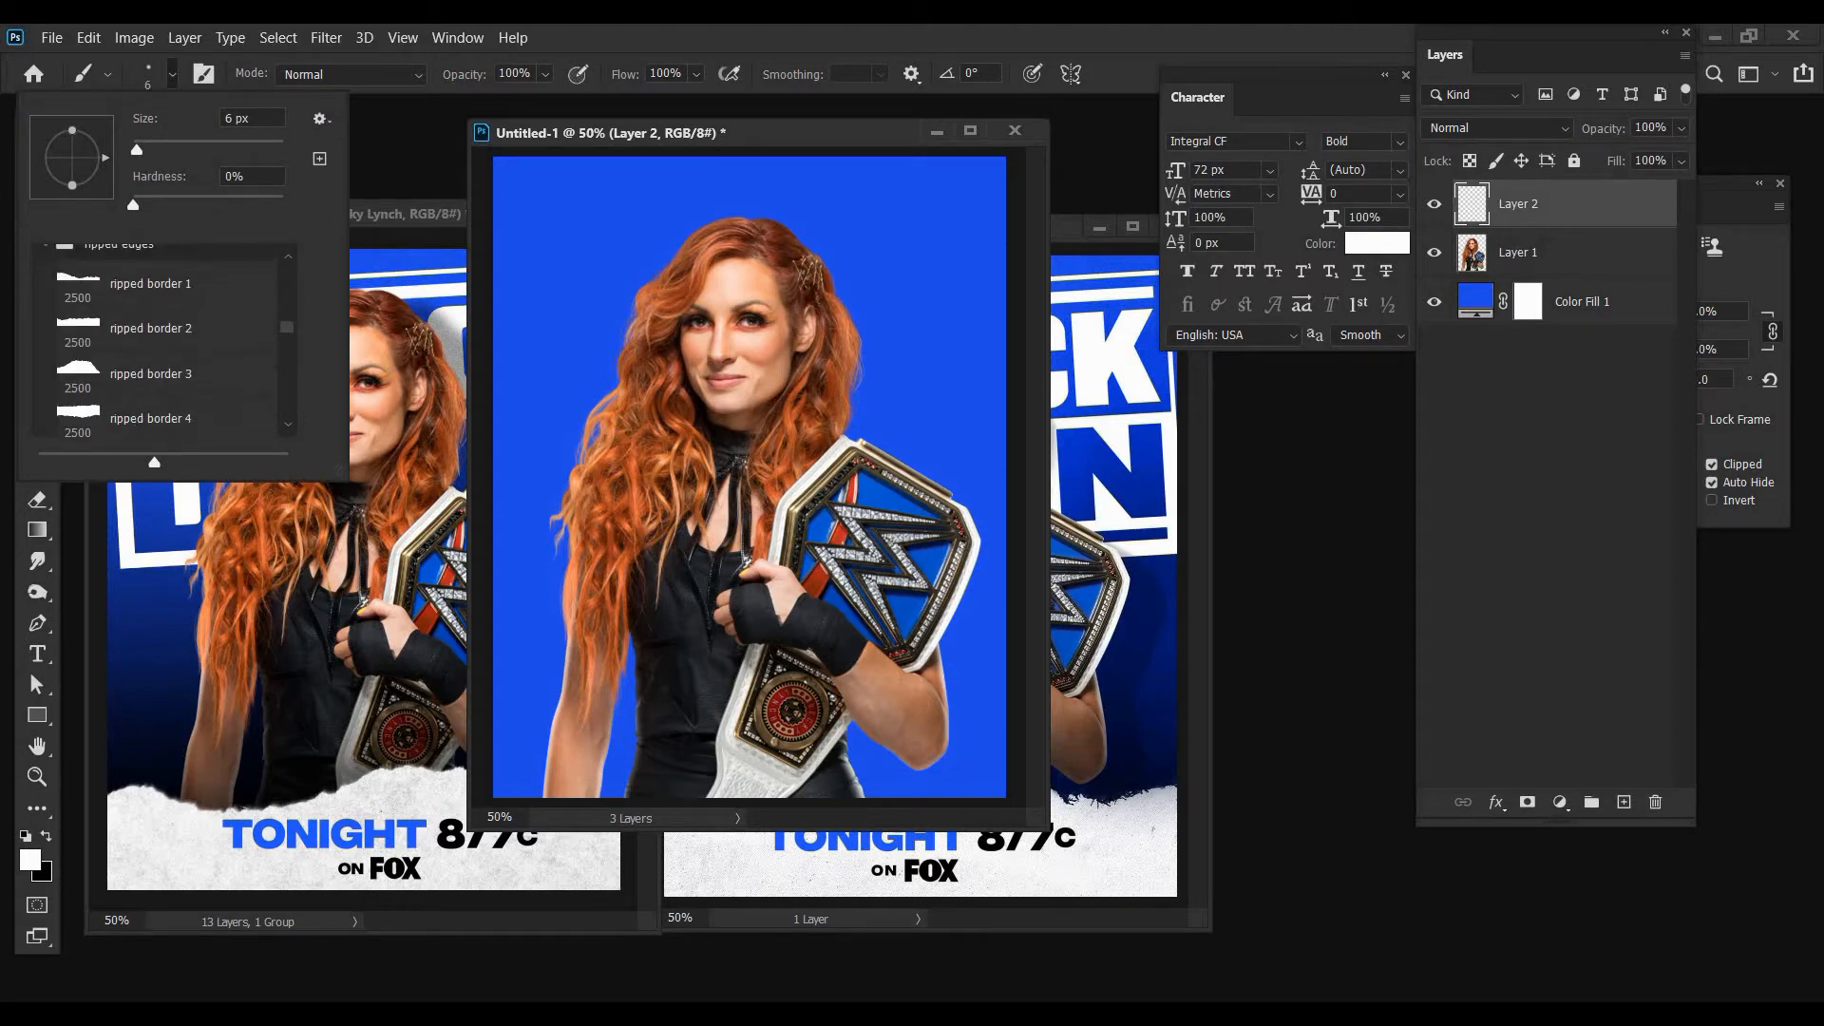
{"action": "left_click", "coordinate": [119, 342]}
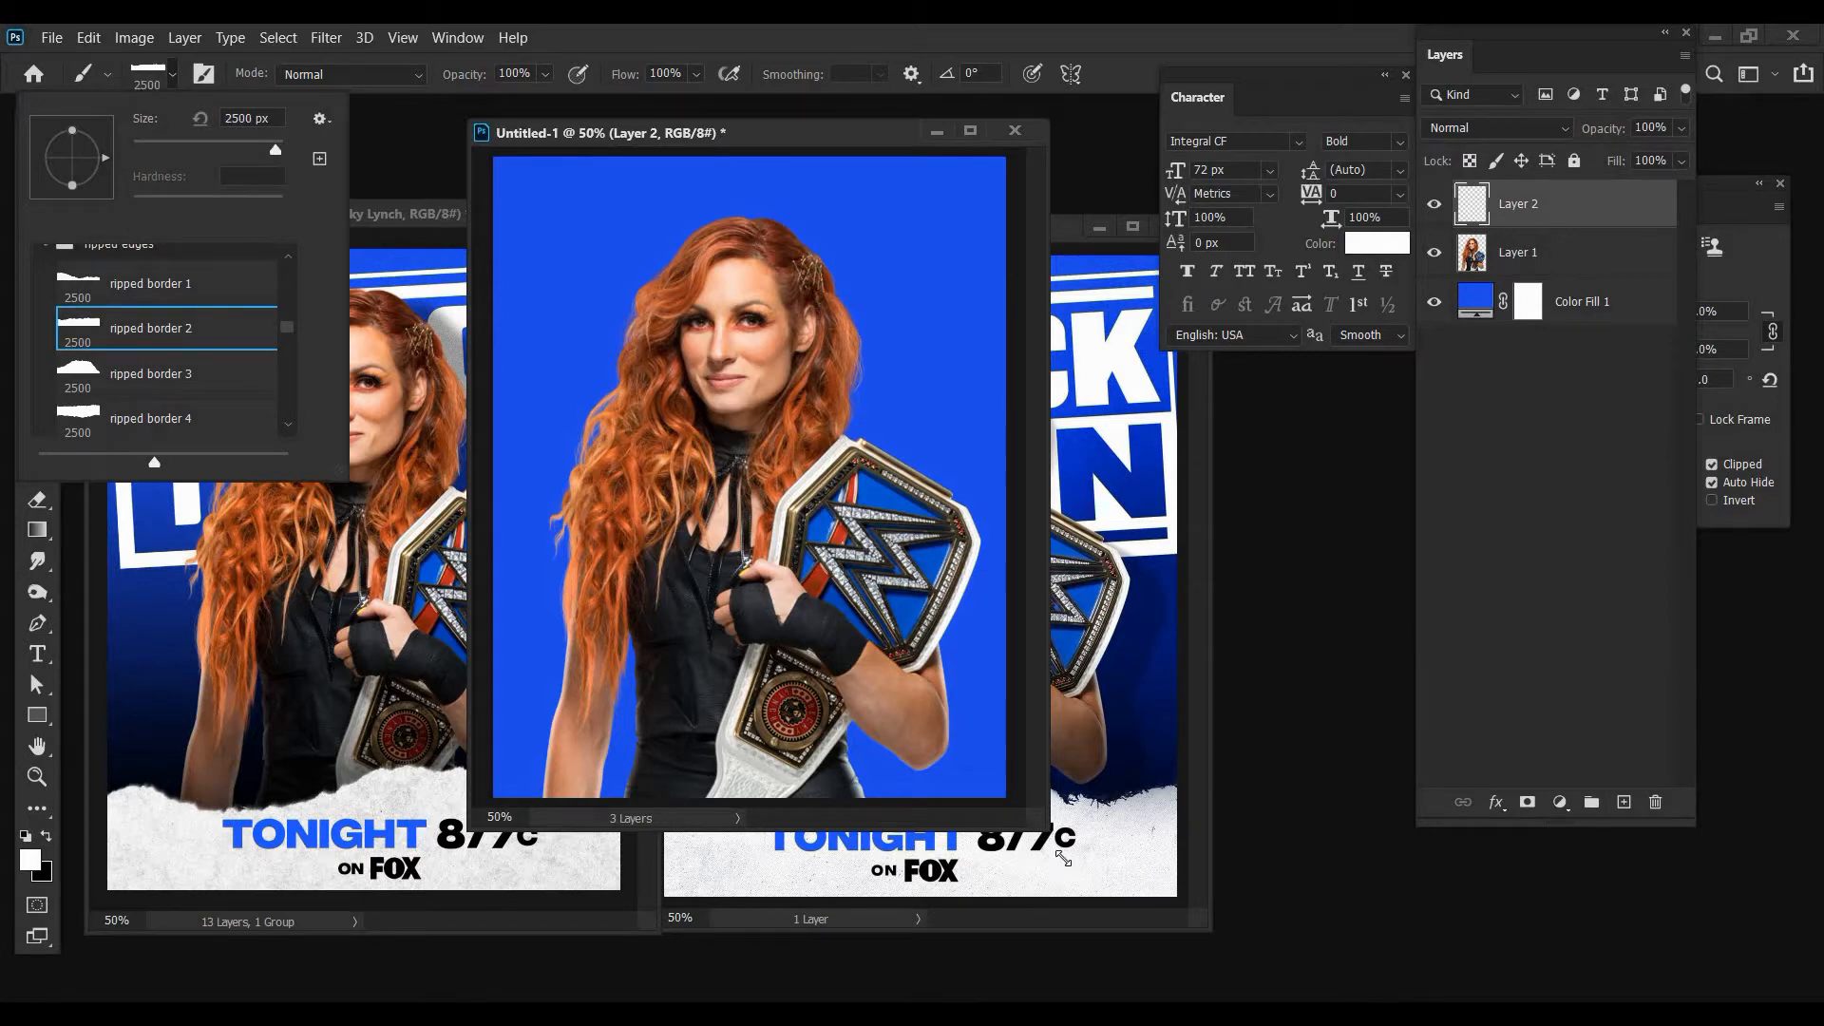
{"action": "left_click_drag", "start_coordinate": [1050, 844], "coordinate": [1083, 861]}
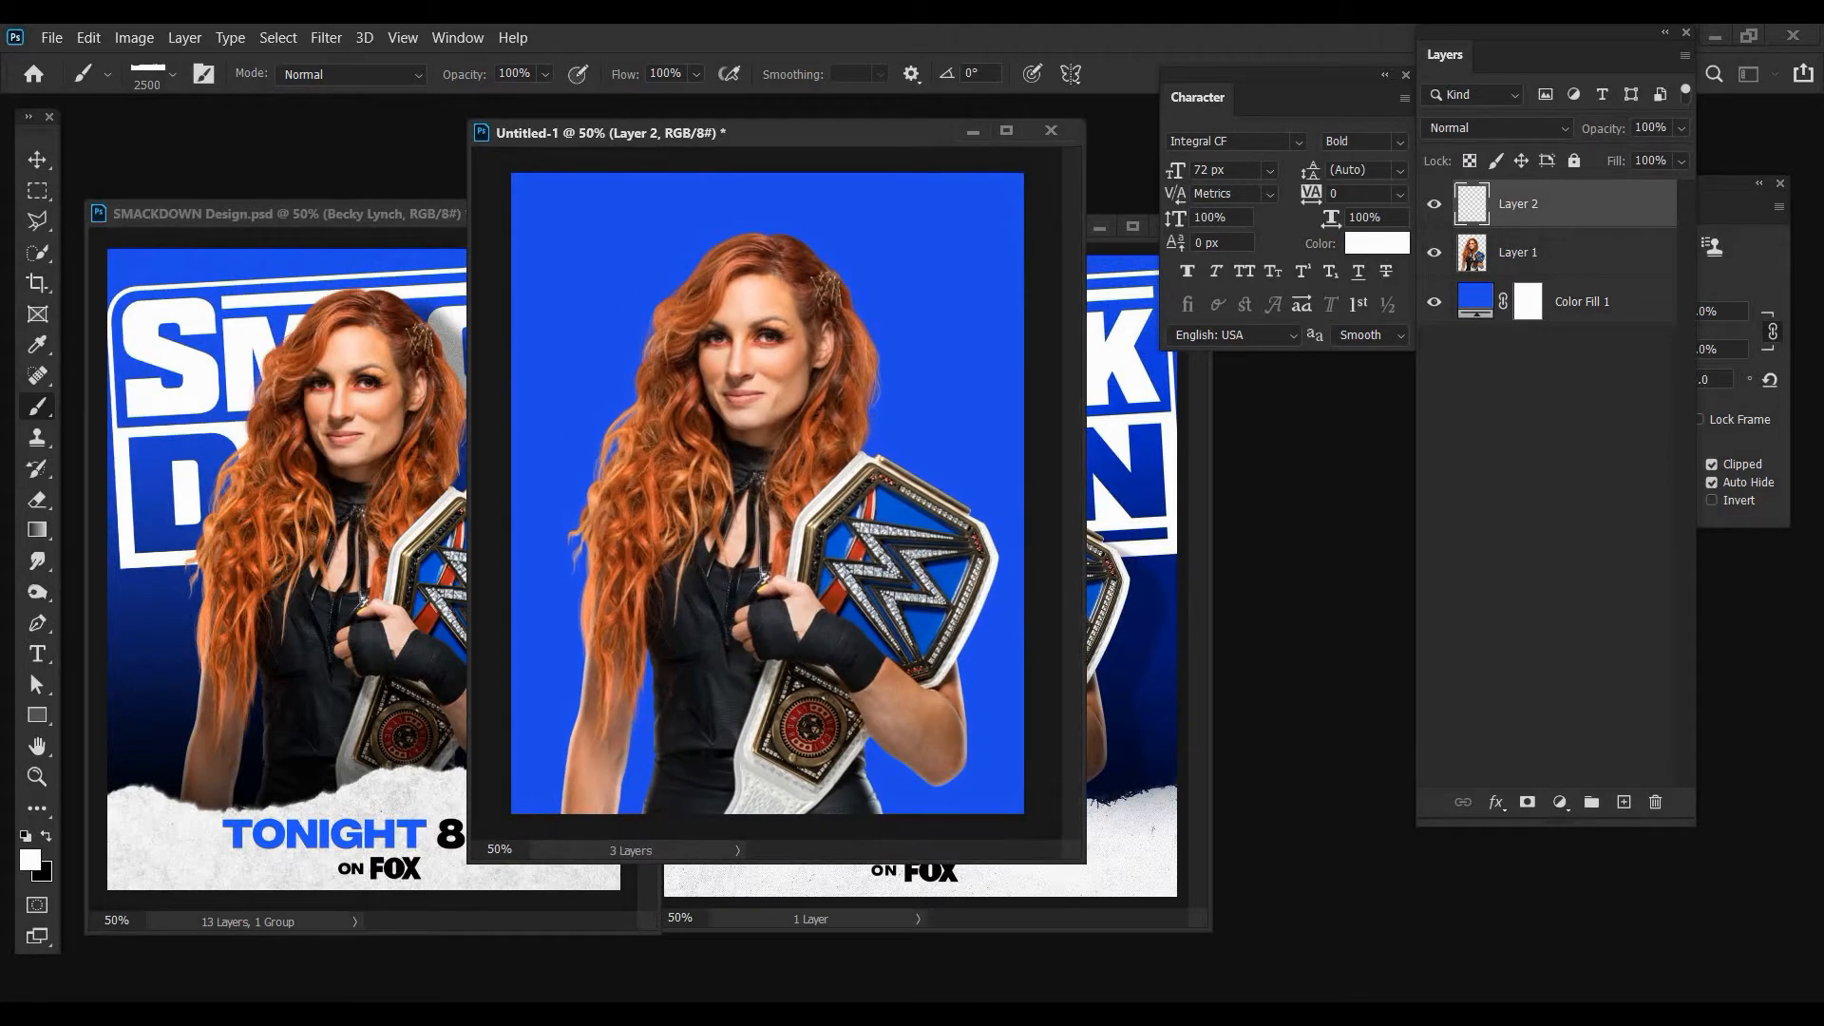
{"action": "left_click", "coordinate": [770, 800]}
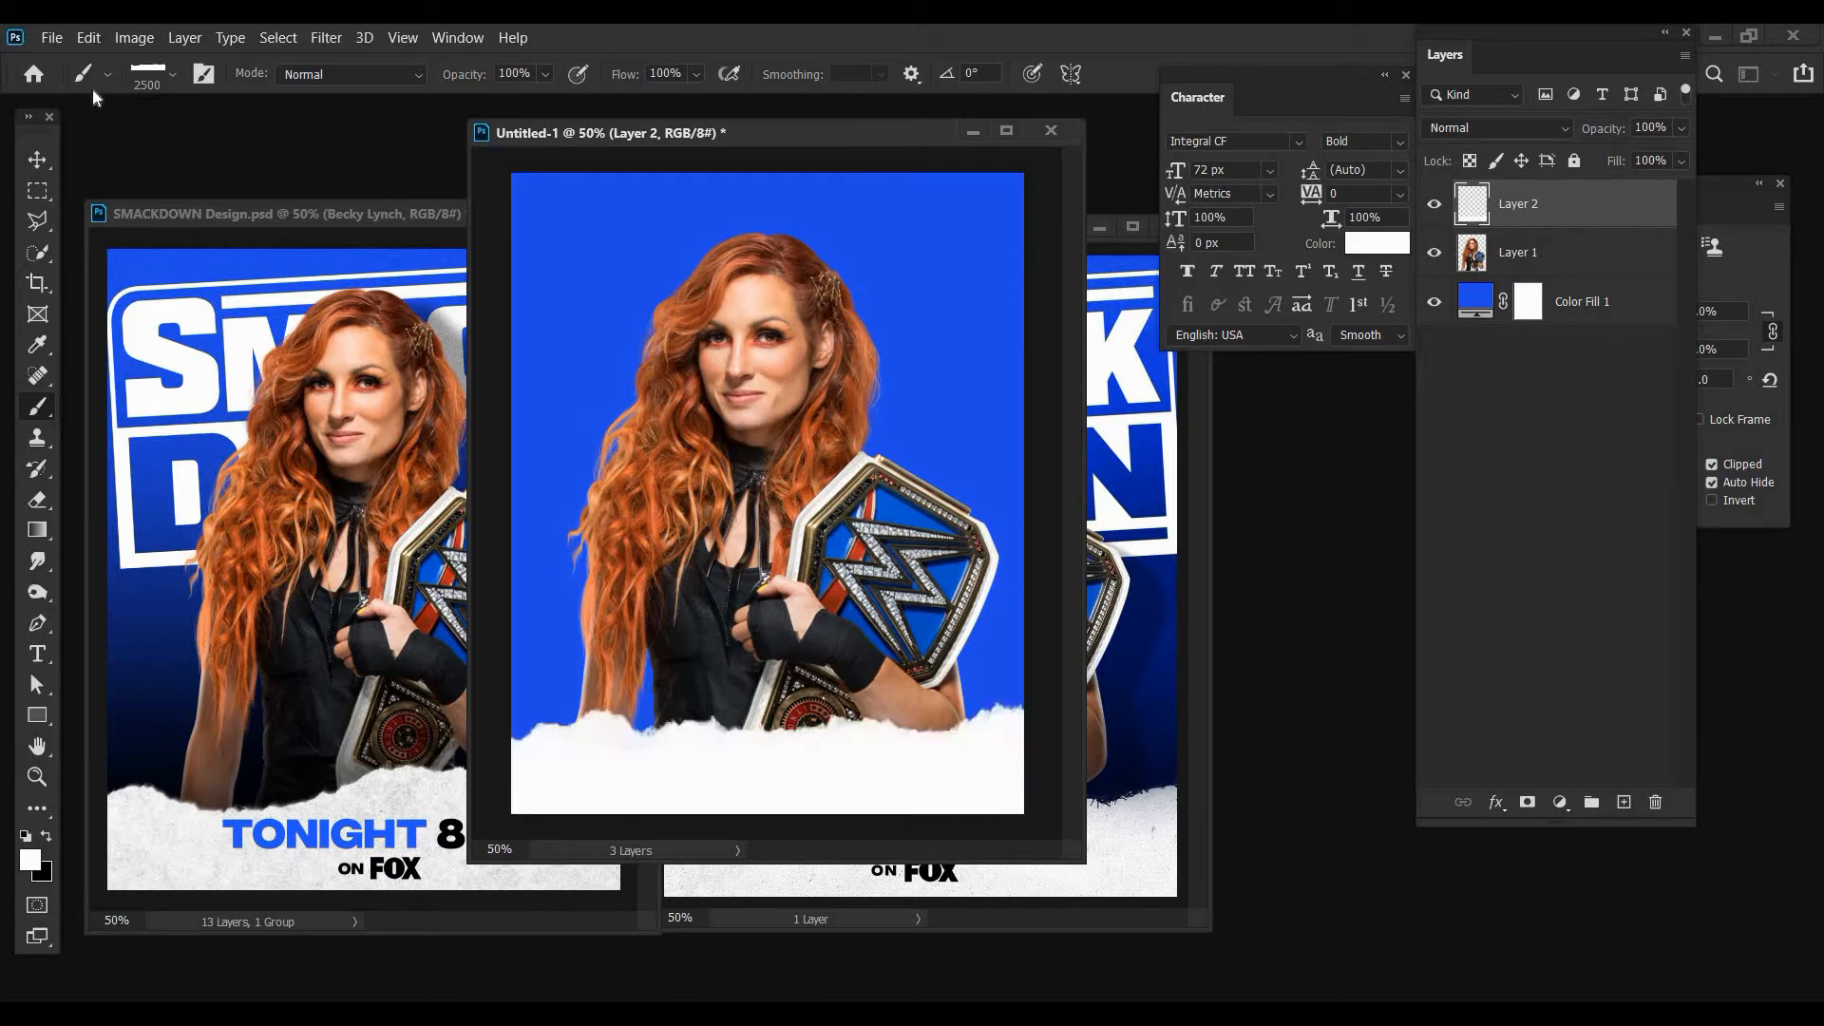
- Undo the torn-paper stamp and reapply the white ripped edge along the poster's bottom
{"action": "left_click", "coordinate": [89, 37]}
{"action": "left_click", "coordinate": [133, 57]}
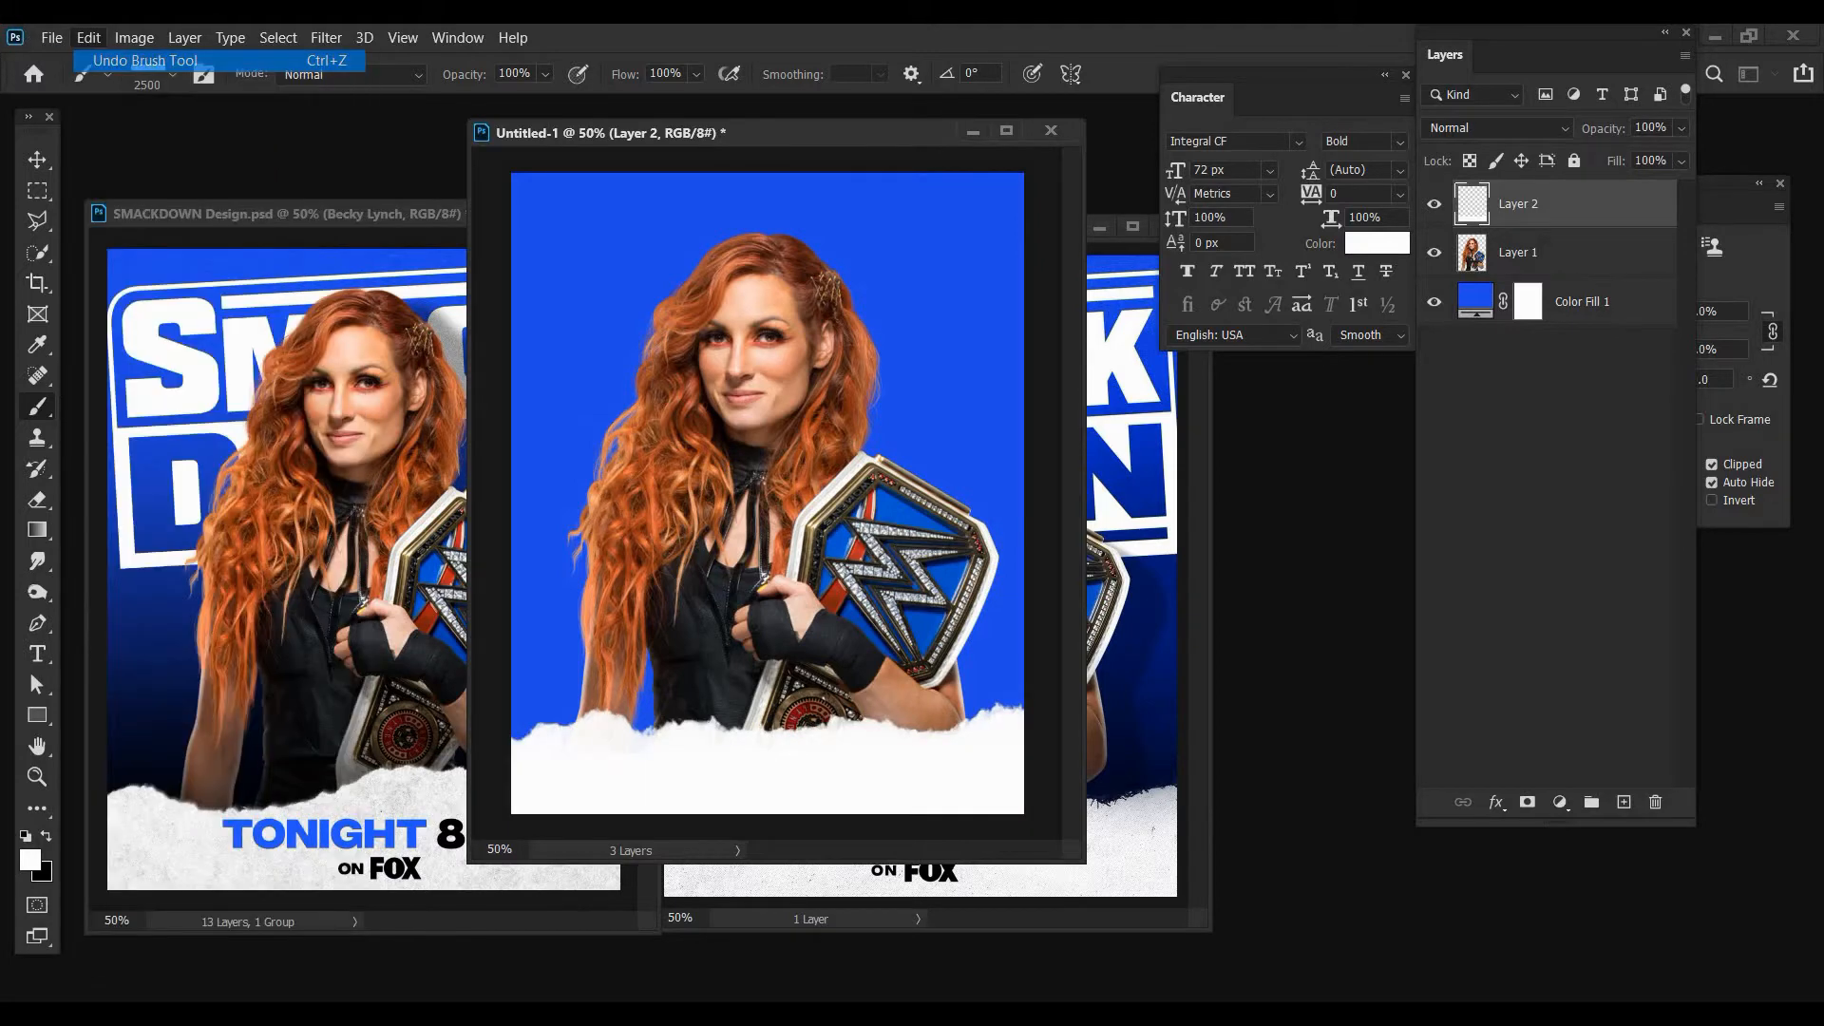
{"action": "key", "text": "ctrl+shift+z"}
{"action": "left_click_drag", "start_coordinate": [705, 131], "coordinate": [368, 37]}
{"action": "left_click_drag", "start_coordinate": [577, 114], "coordinate": [582, 133]}
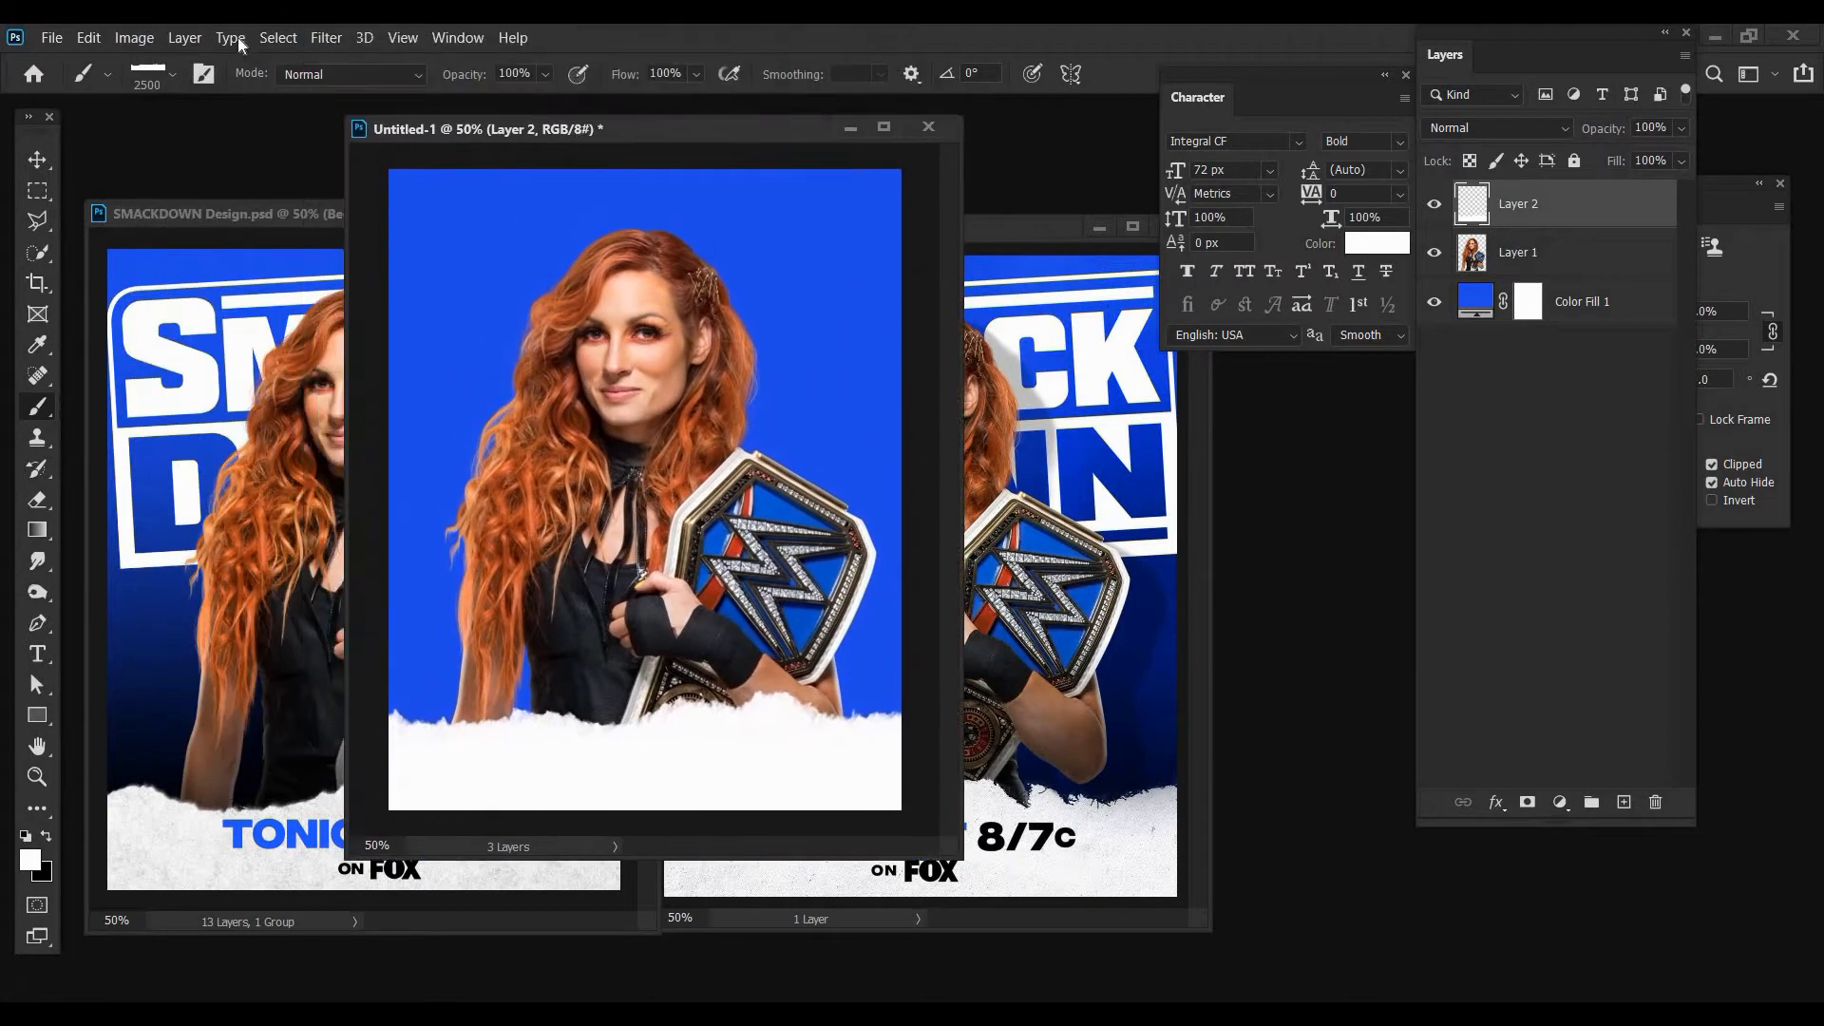
- Undo the last torn-paper stamp and place the white ripped edge slightly higher across the poster's bottom
{"action": "left_click", "coordinate": [89, 37]}
{"action": "left_click", "coordinate": [133, 57]}
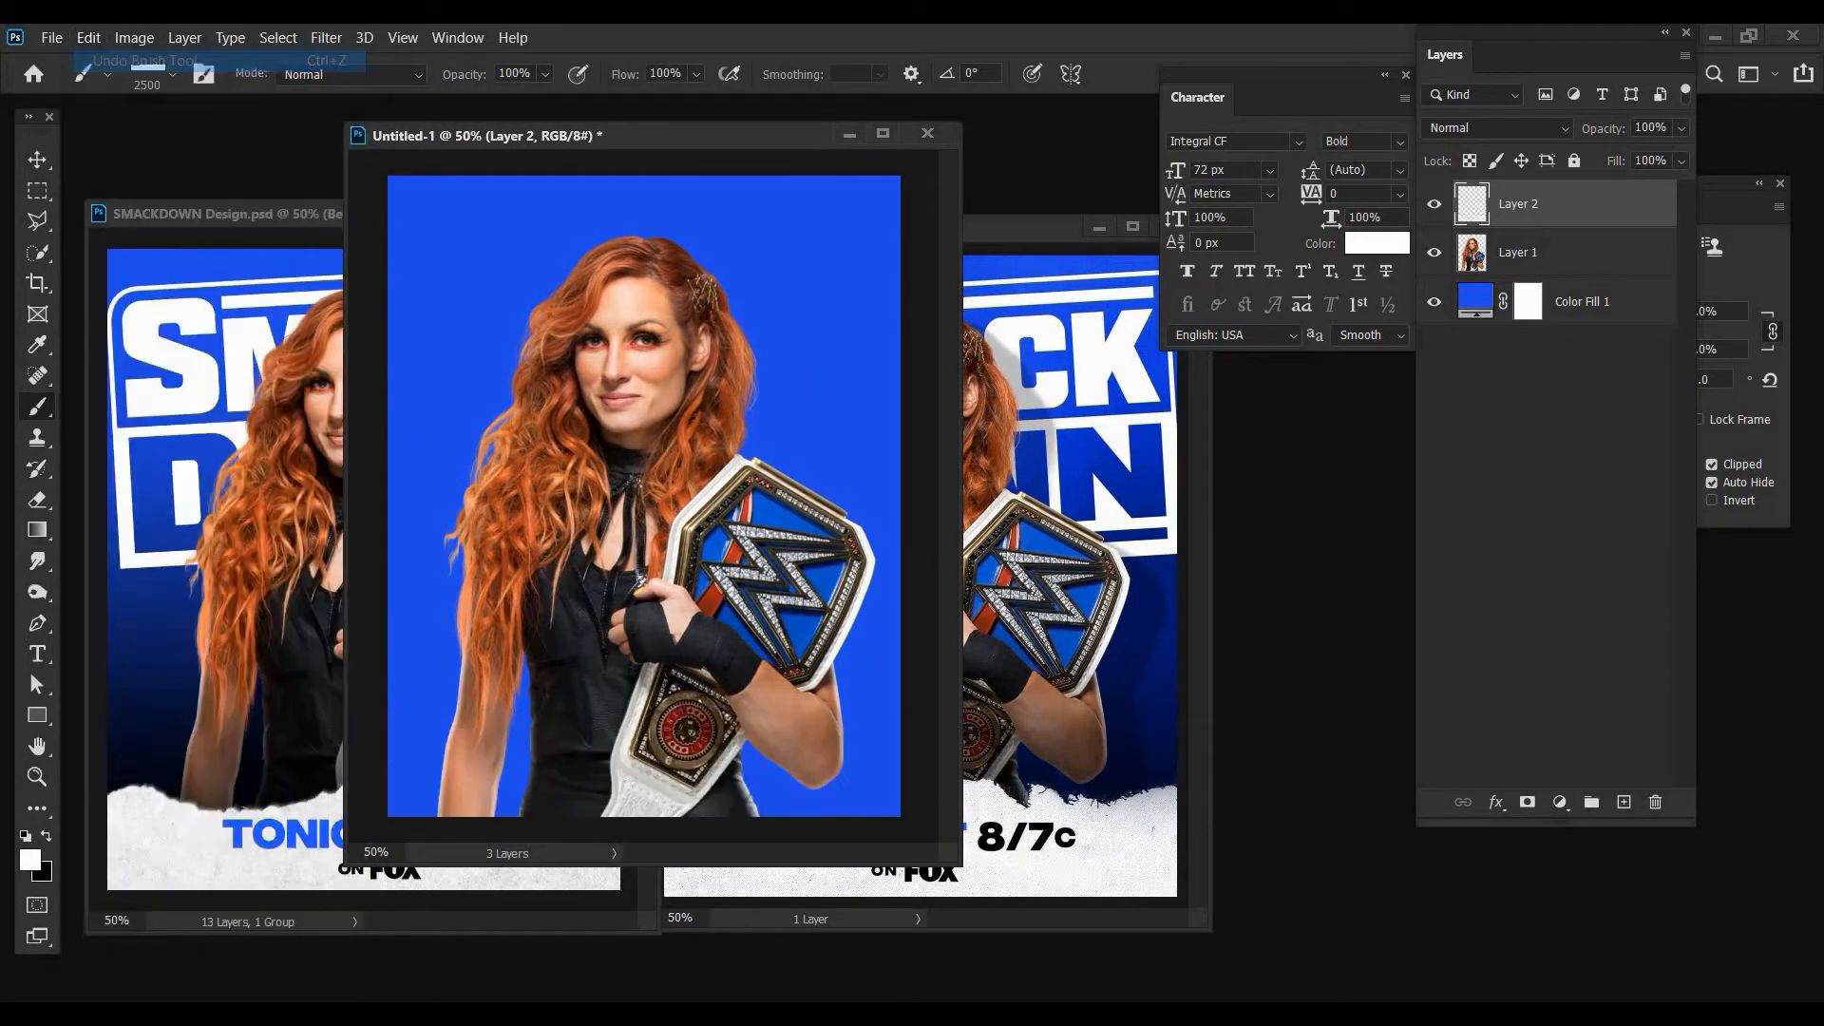
{"action": "key", "text": "ctrl+shift+z"}
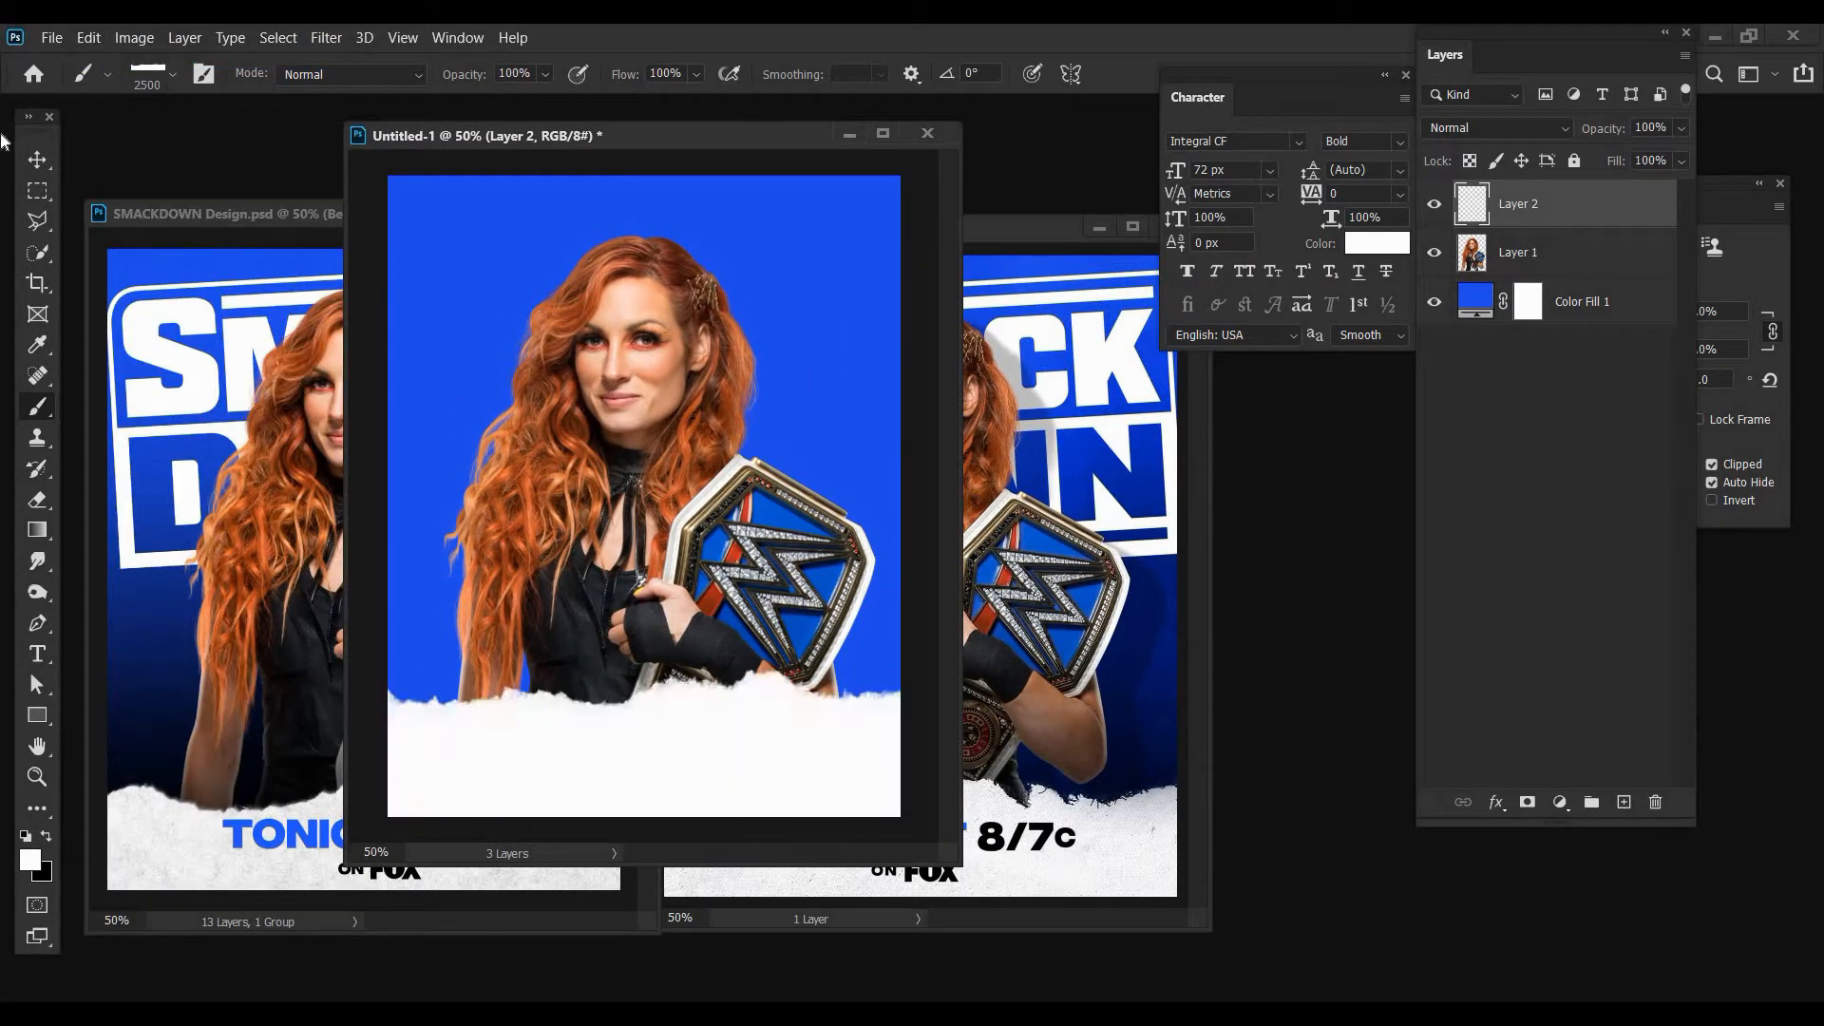
- Move the wrestler cutout up about 110 px and scale it to 93.30%
{"action": "key", "text": "v"}
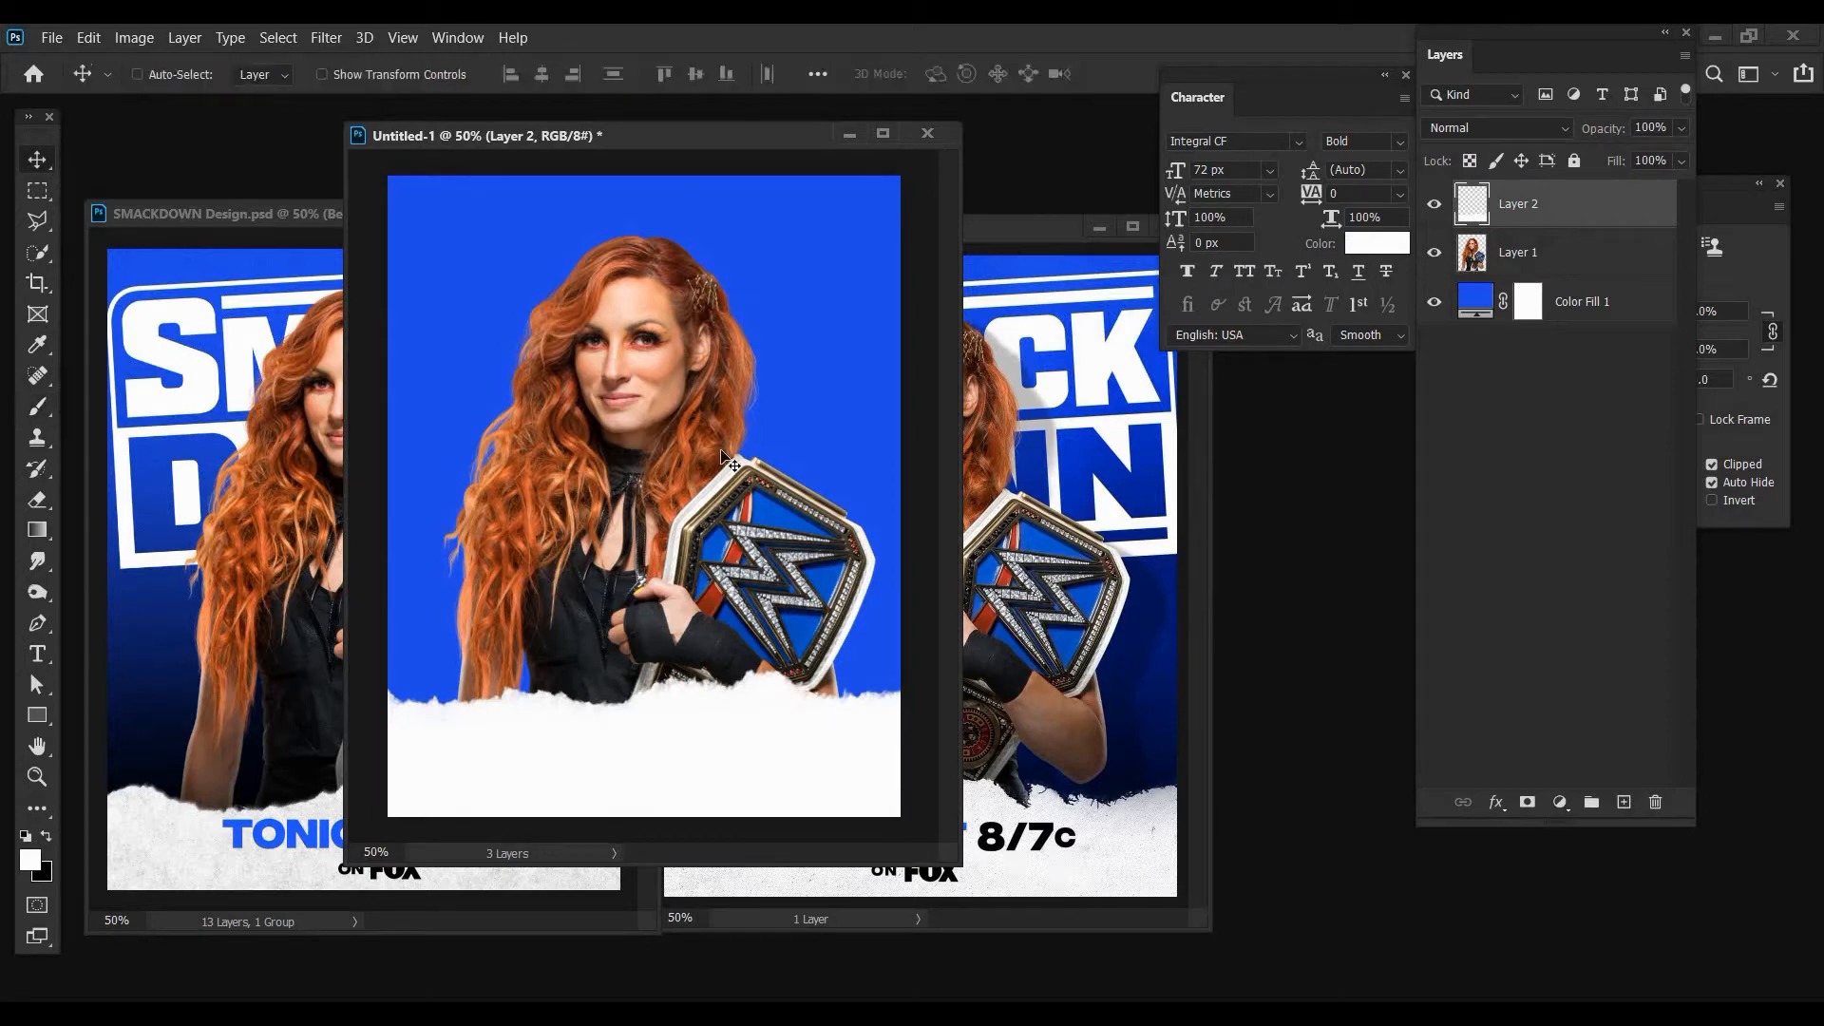
{"action": "left_click", "coordinate": [564, 567], "text": "ctrl"}
{"action": "left_click_drag", "start_coordinate": [566, 517], "coordinate": [570, 466]}
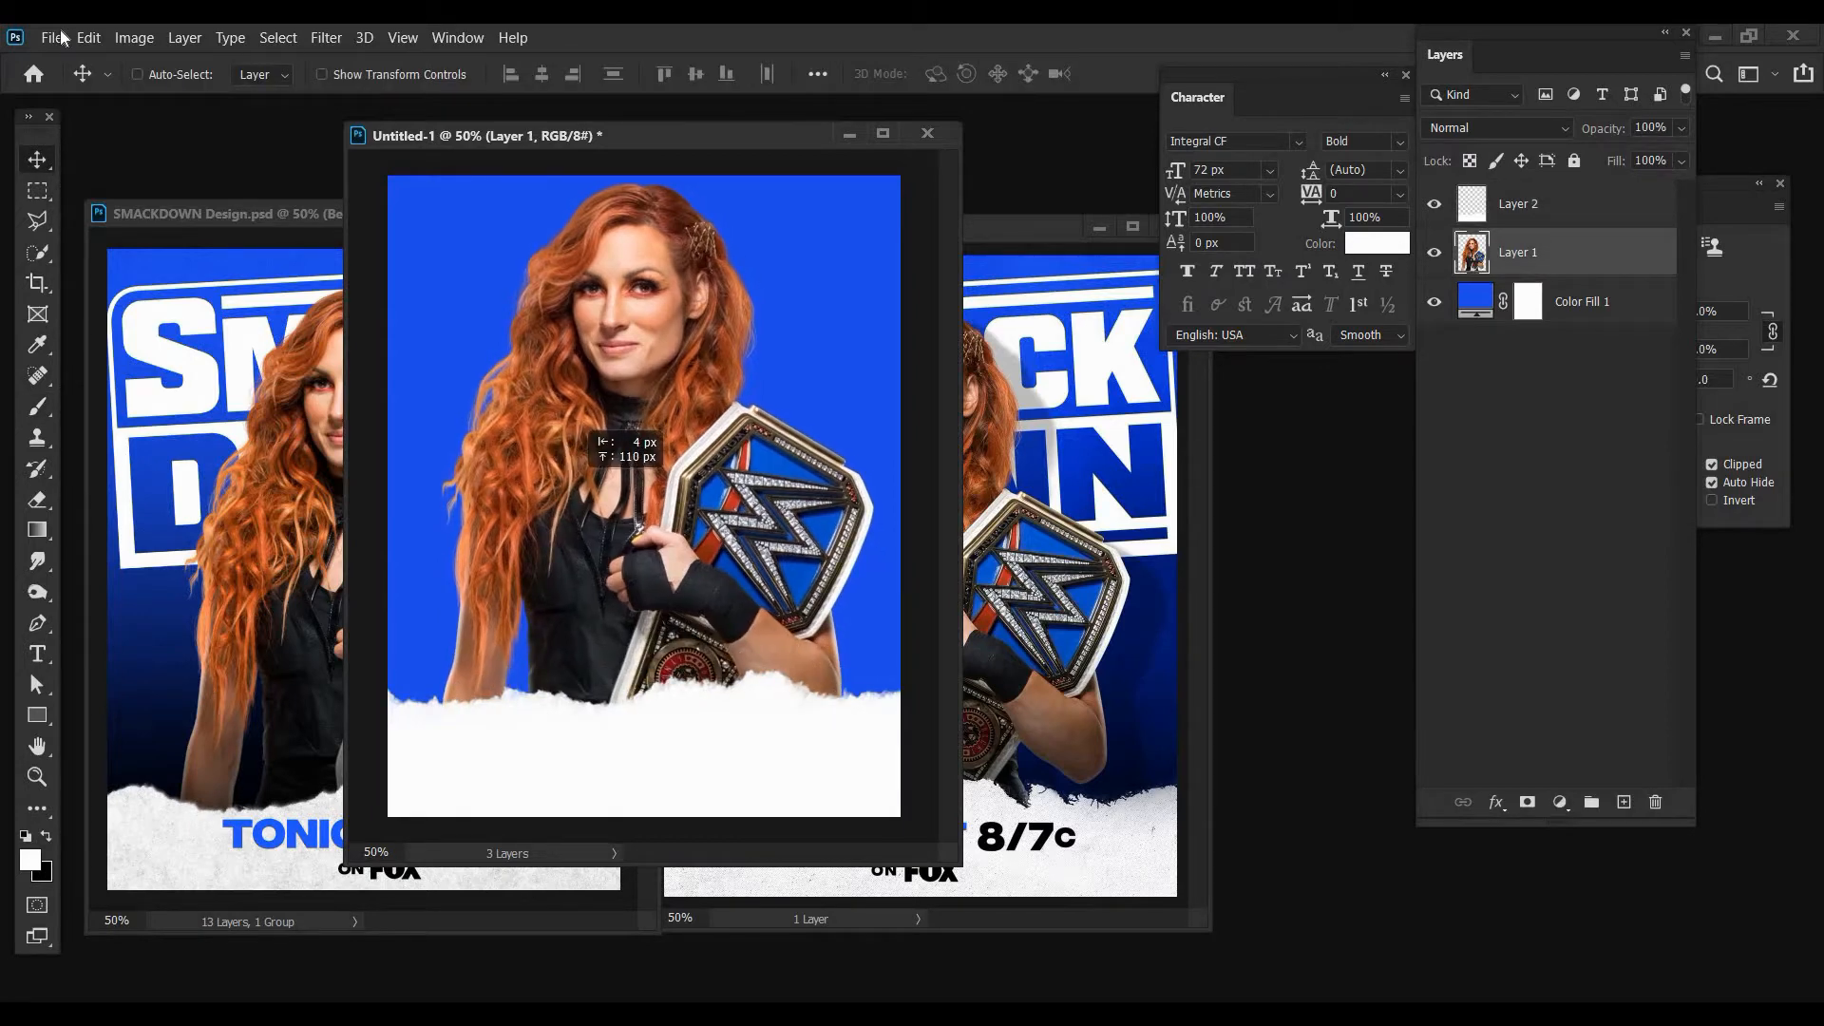
{"action": "left_click", "coordinate": [88, 37]}
{"action": "left_click", "coordinate": [195, 528]}
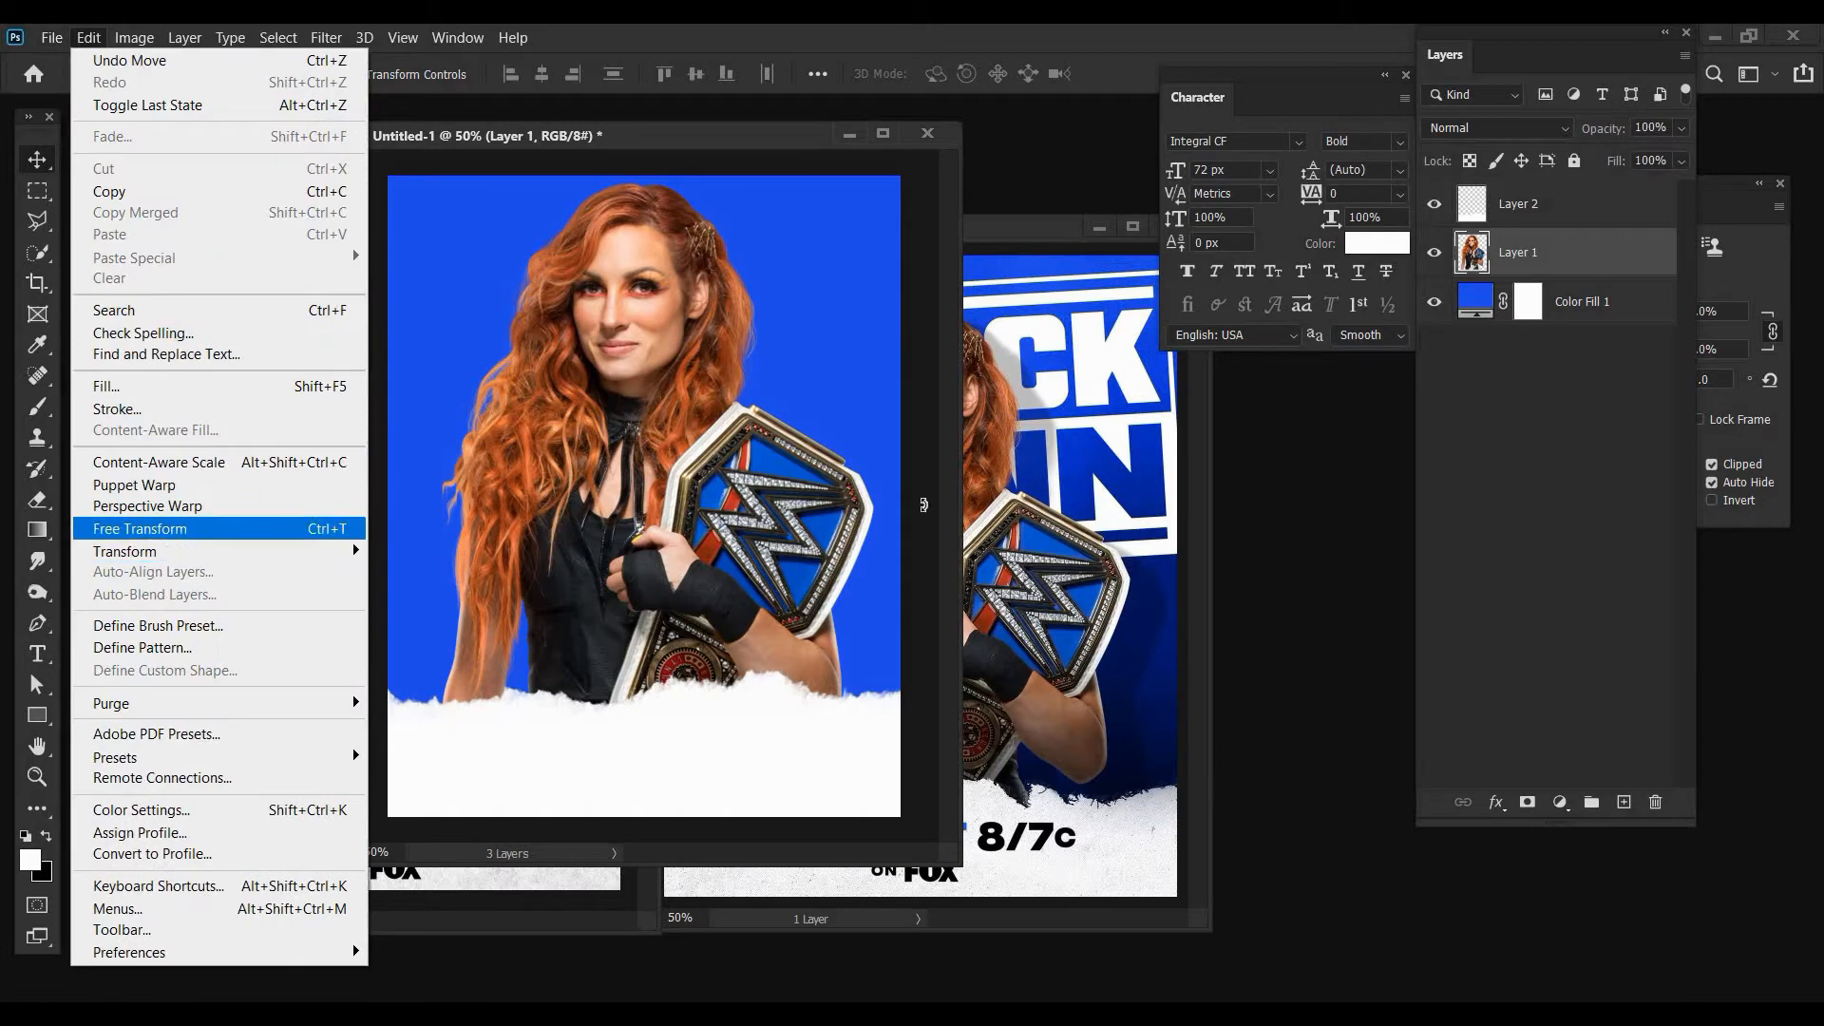
{"action": "left_click_drag", "start_coordinate": [848, 494], "coordinate": [853, 489]}
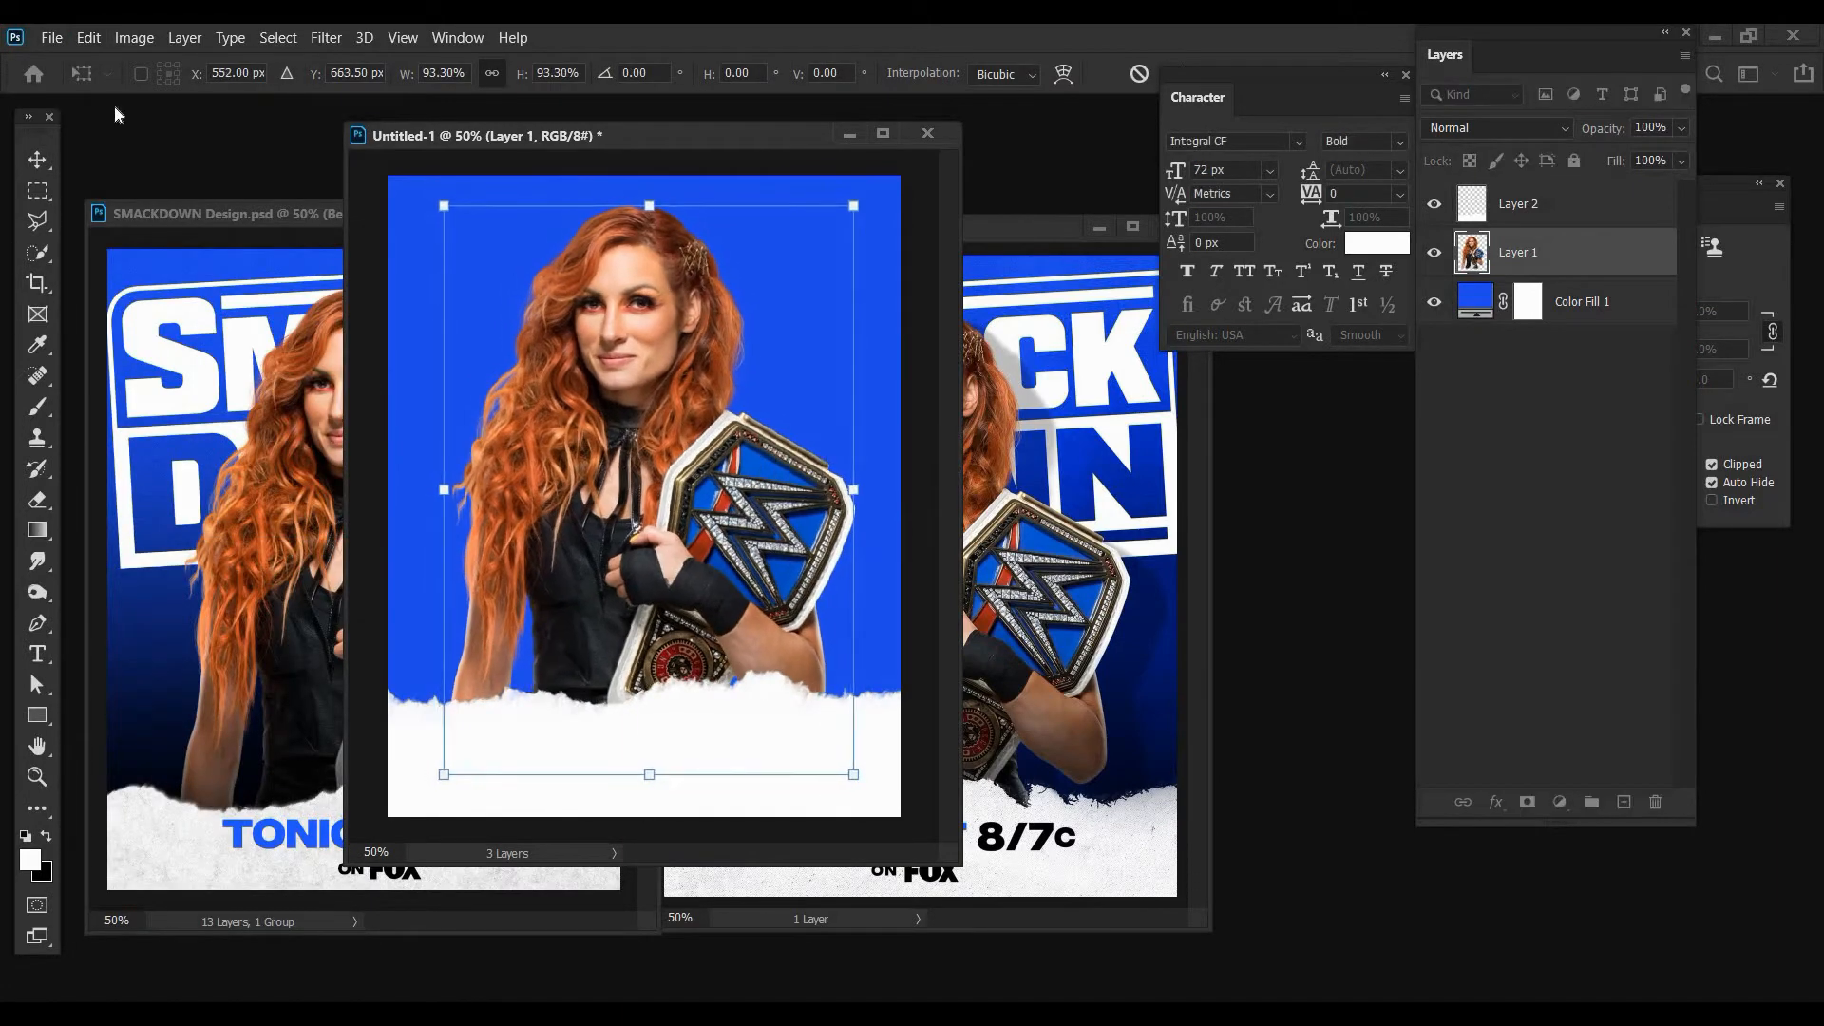
{"action": "key", "text": "Return"}
- Switch to the Smackdown Logo.svg document and resize the image to 1300 pixels wide
{"action": "left_click", "coordinate": [458, 37]}
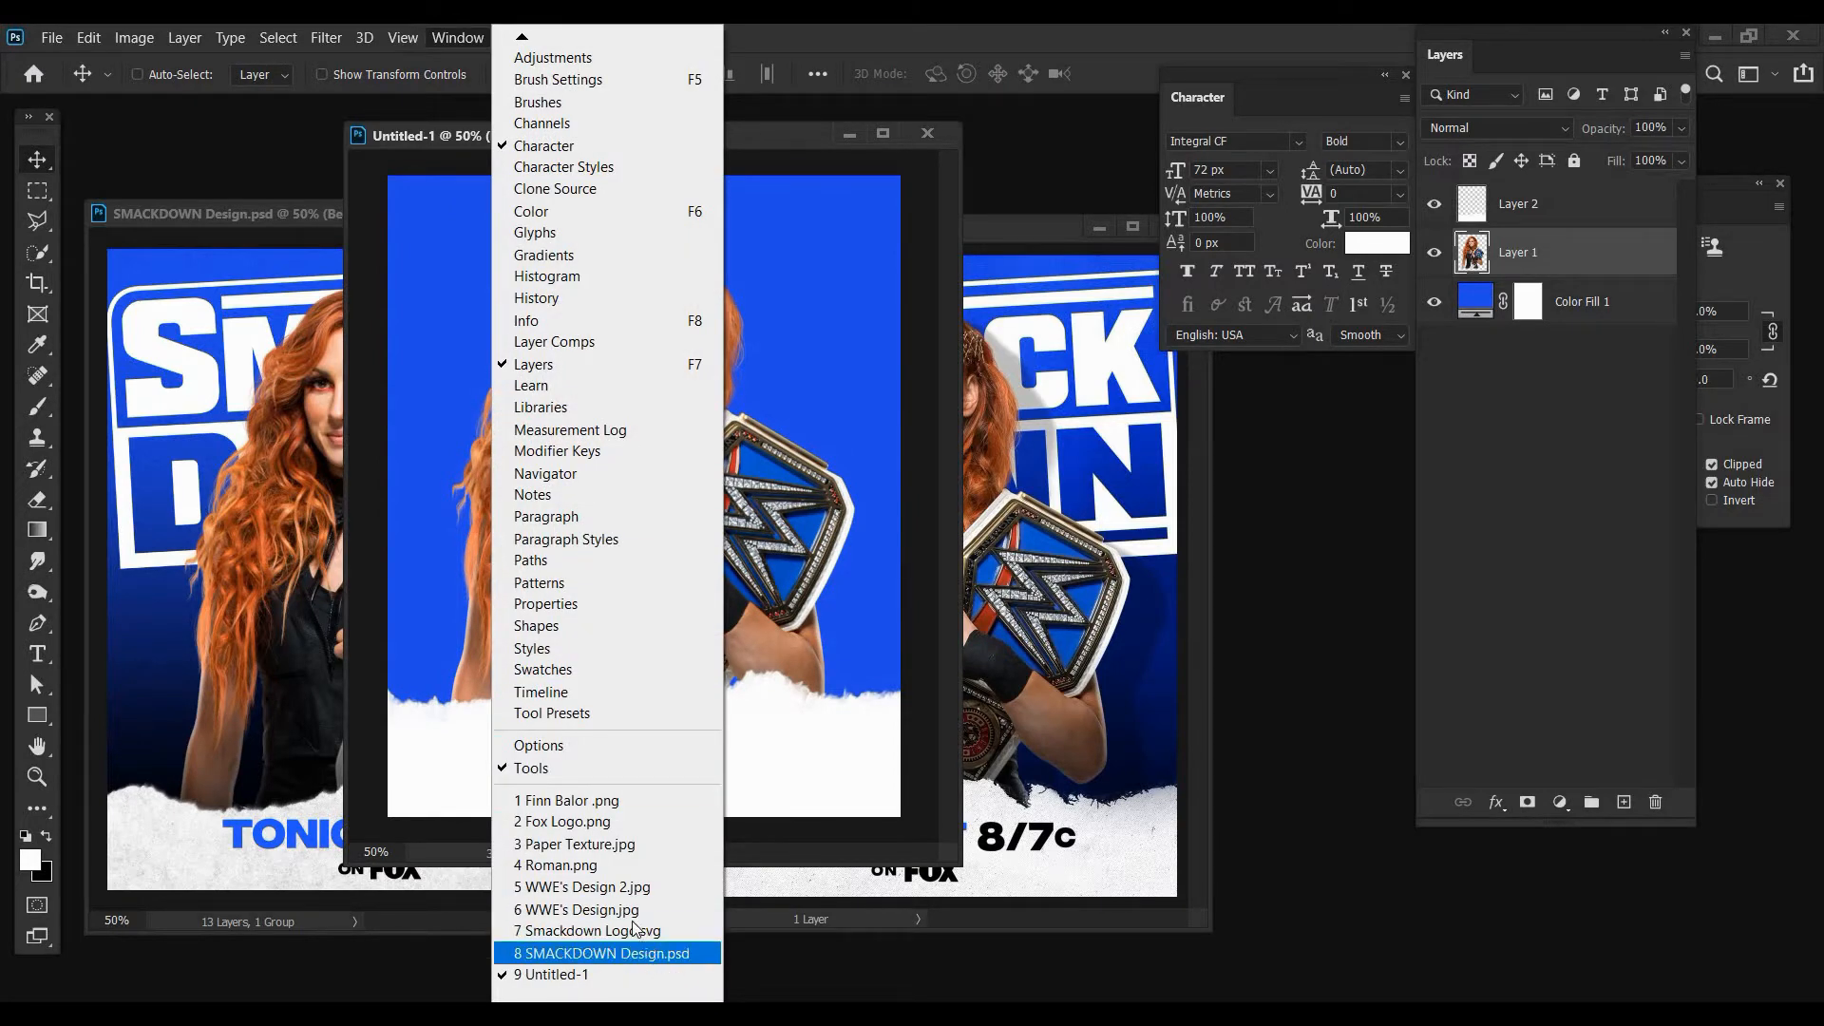
{"action": "left_click", "coordinate": [638, 930]}
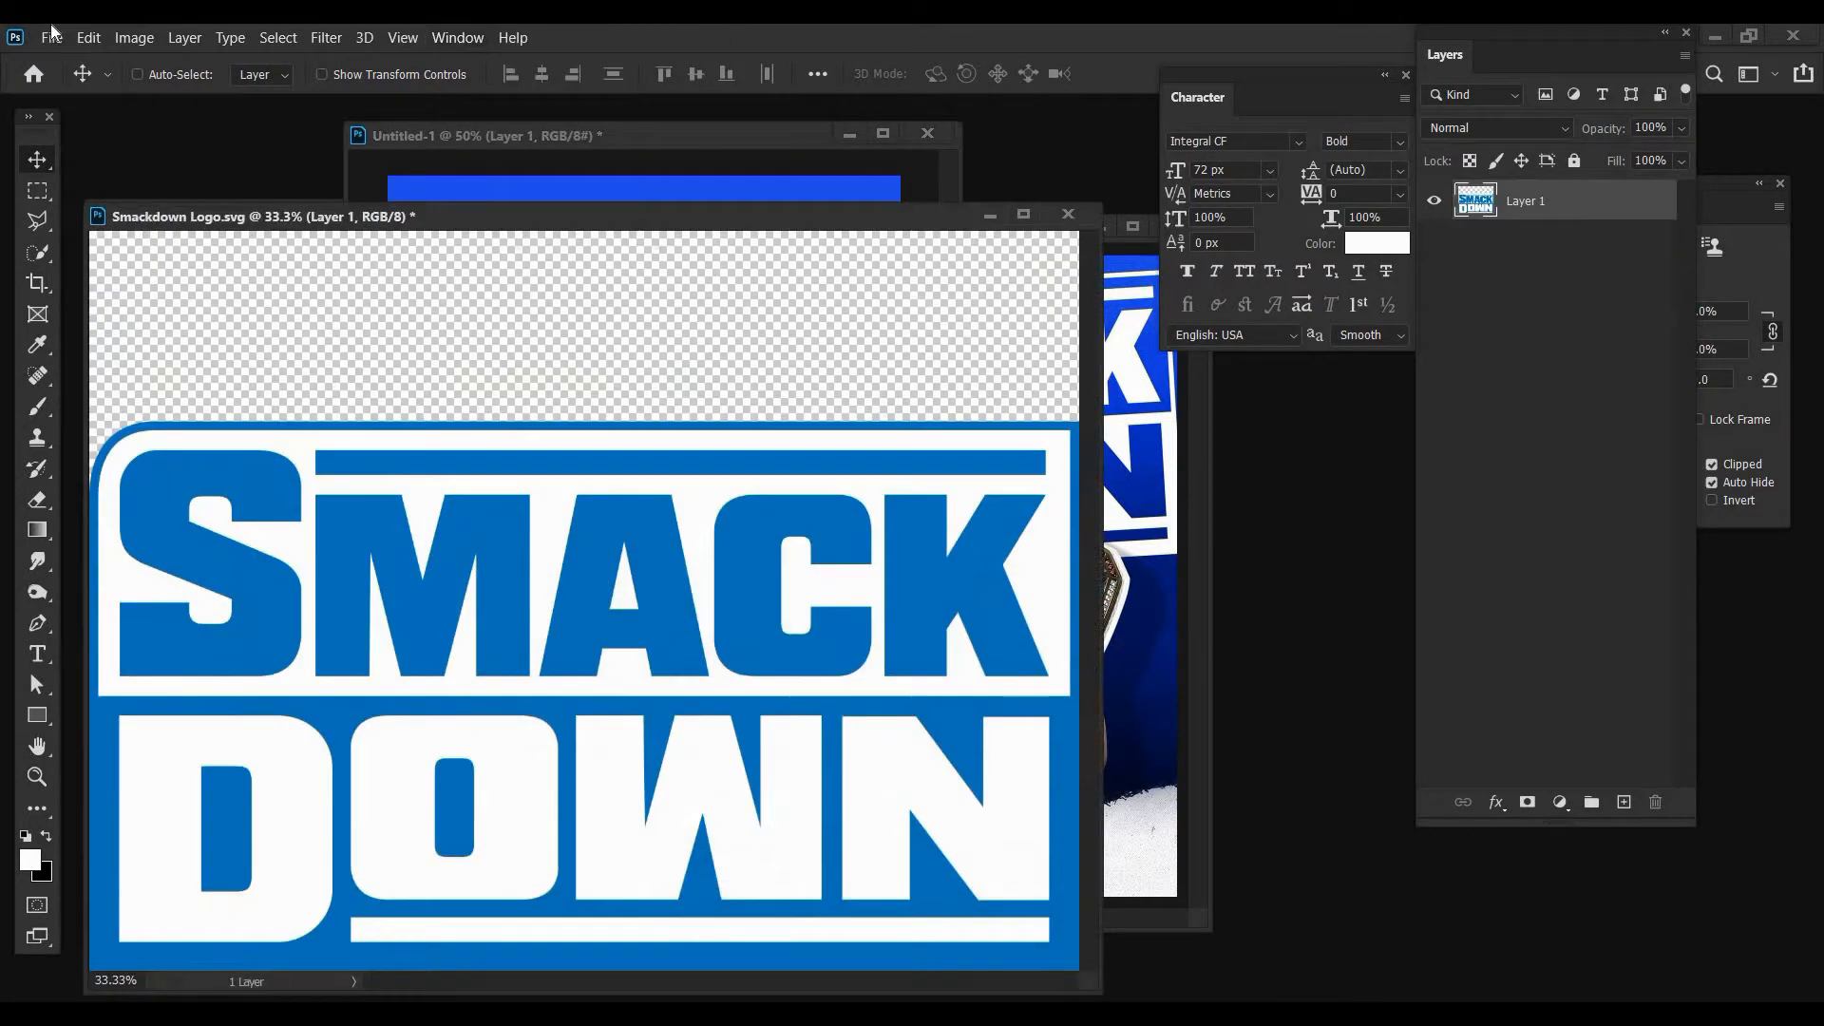
{"action": "left_click", "coordinate": [119, 36]}
{"action": "left_click", "coordinate": [202, 204]}
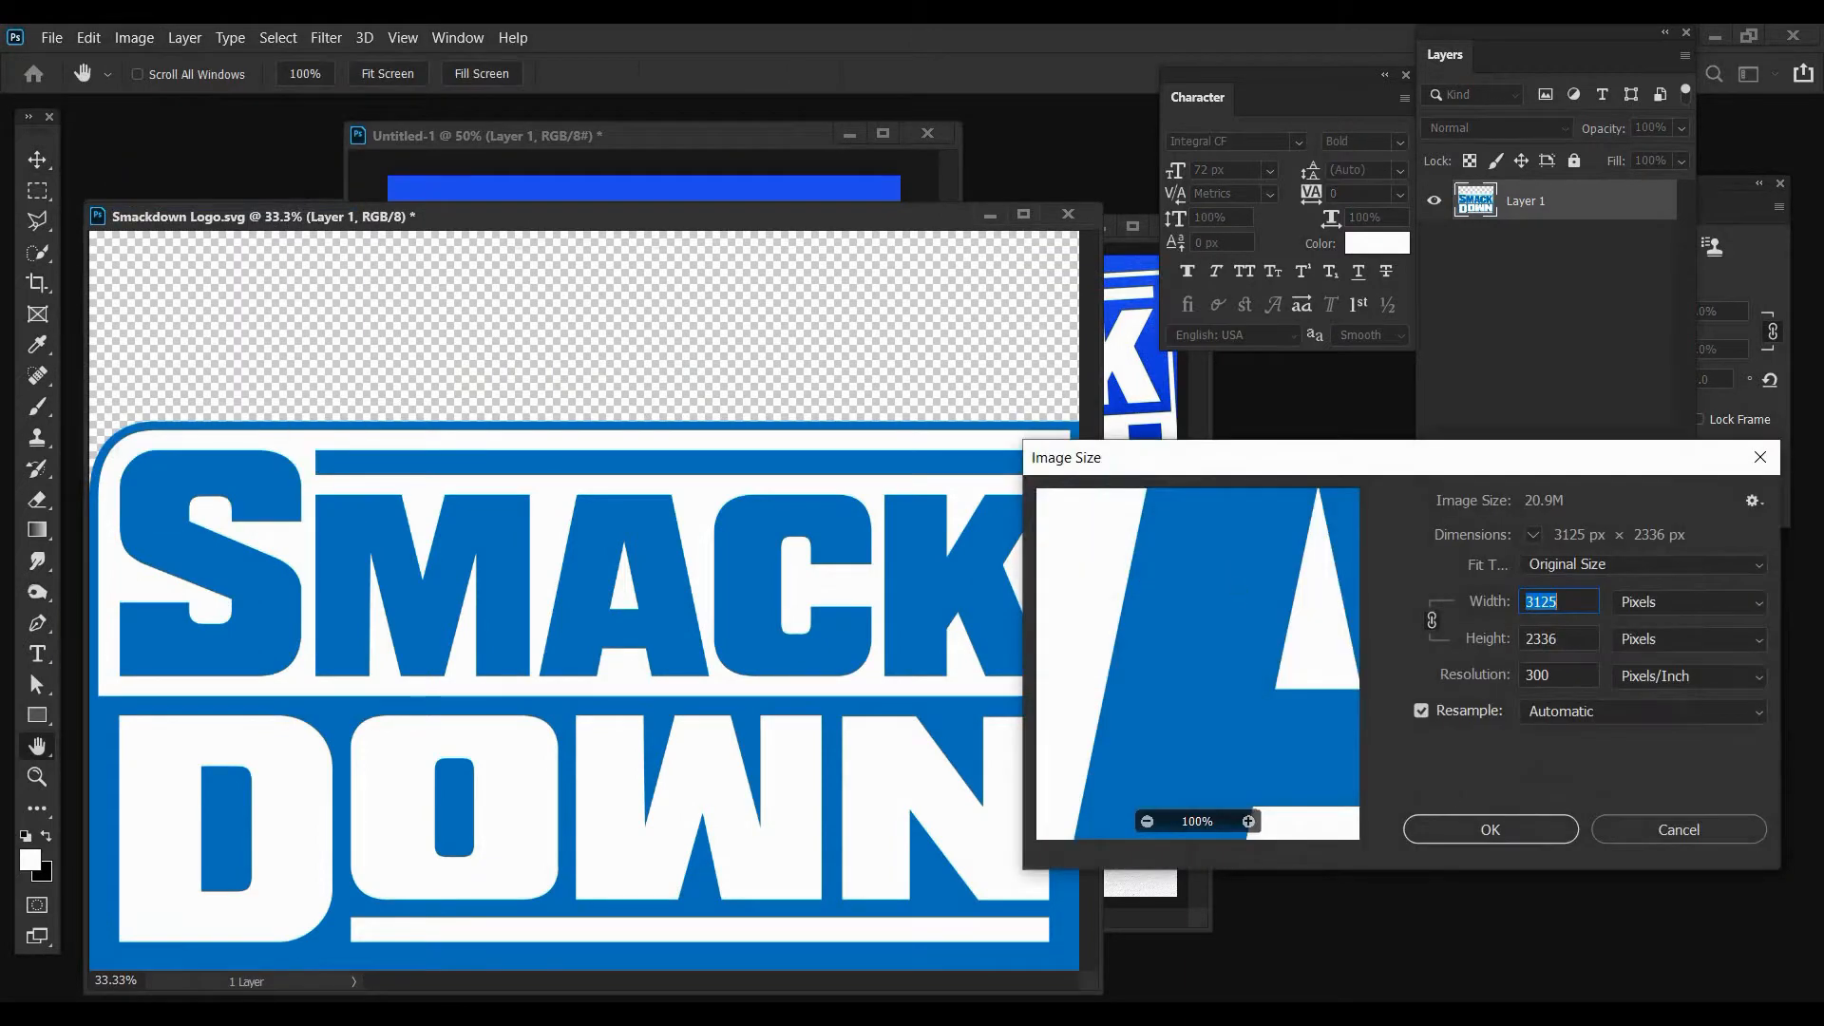
{"action": "type", "text": "13"}
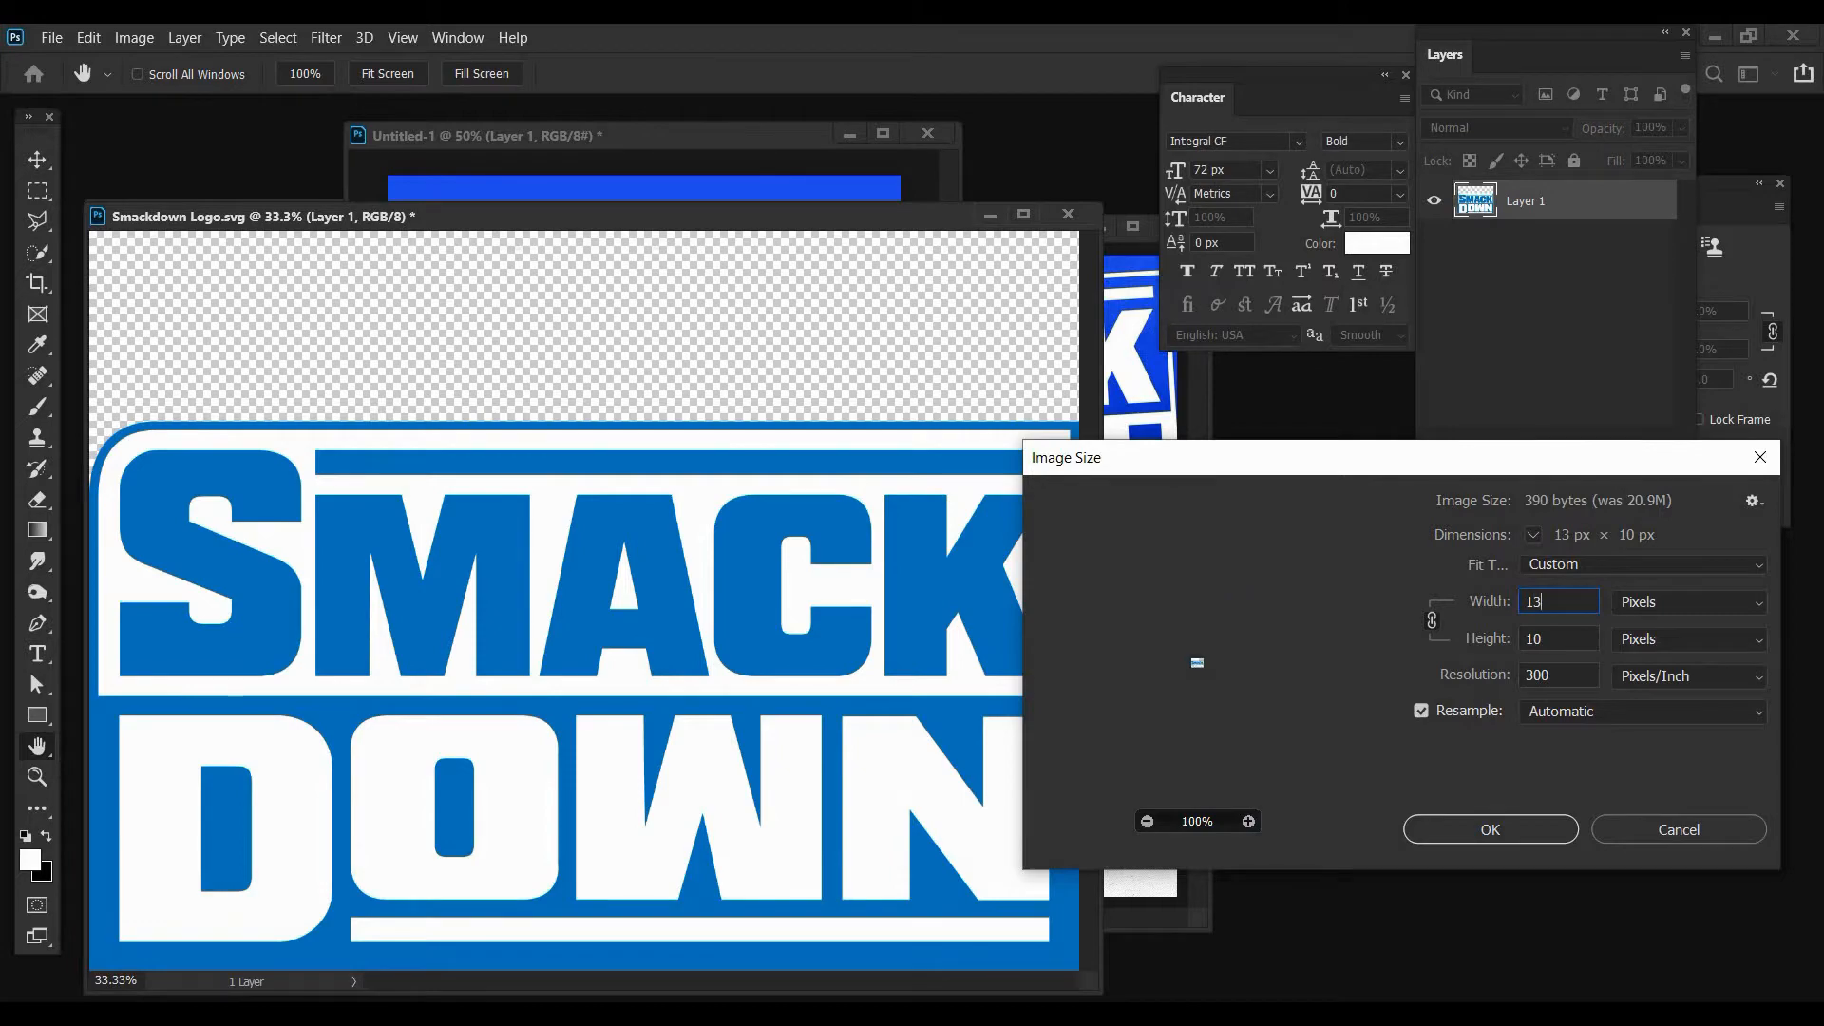
{"action": "type", "text": "00"}
{"action": "key", "text": "Return"}
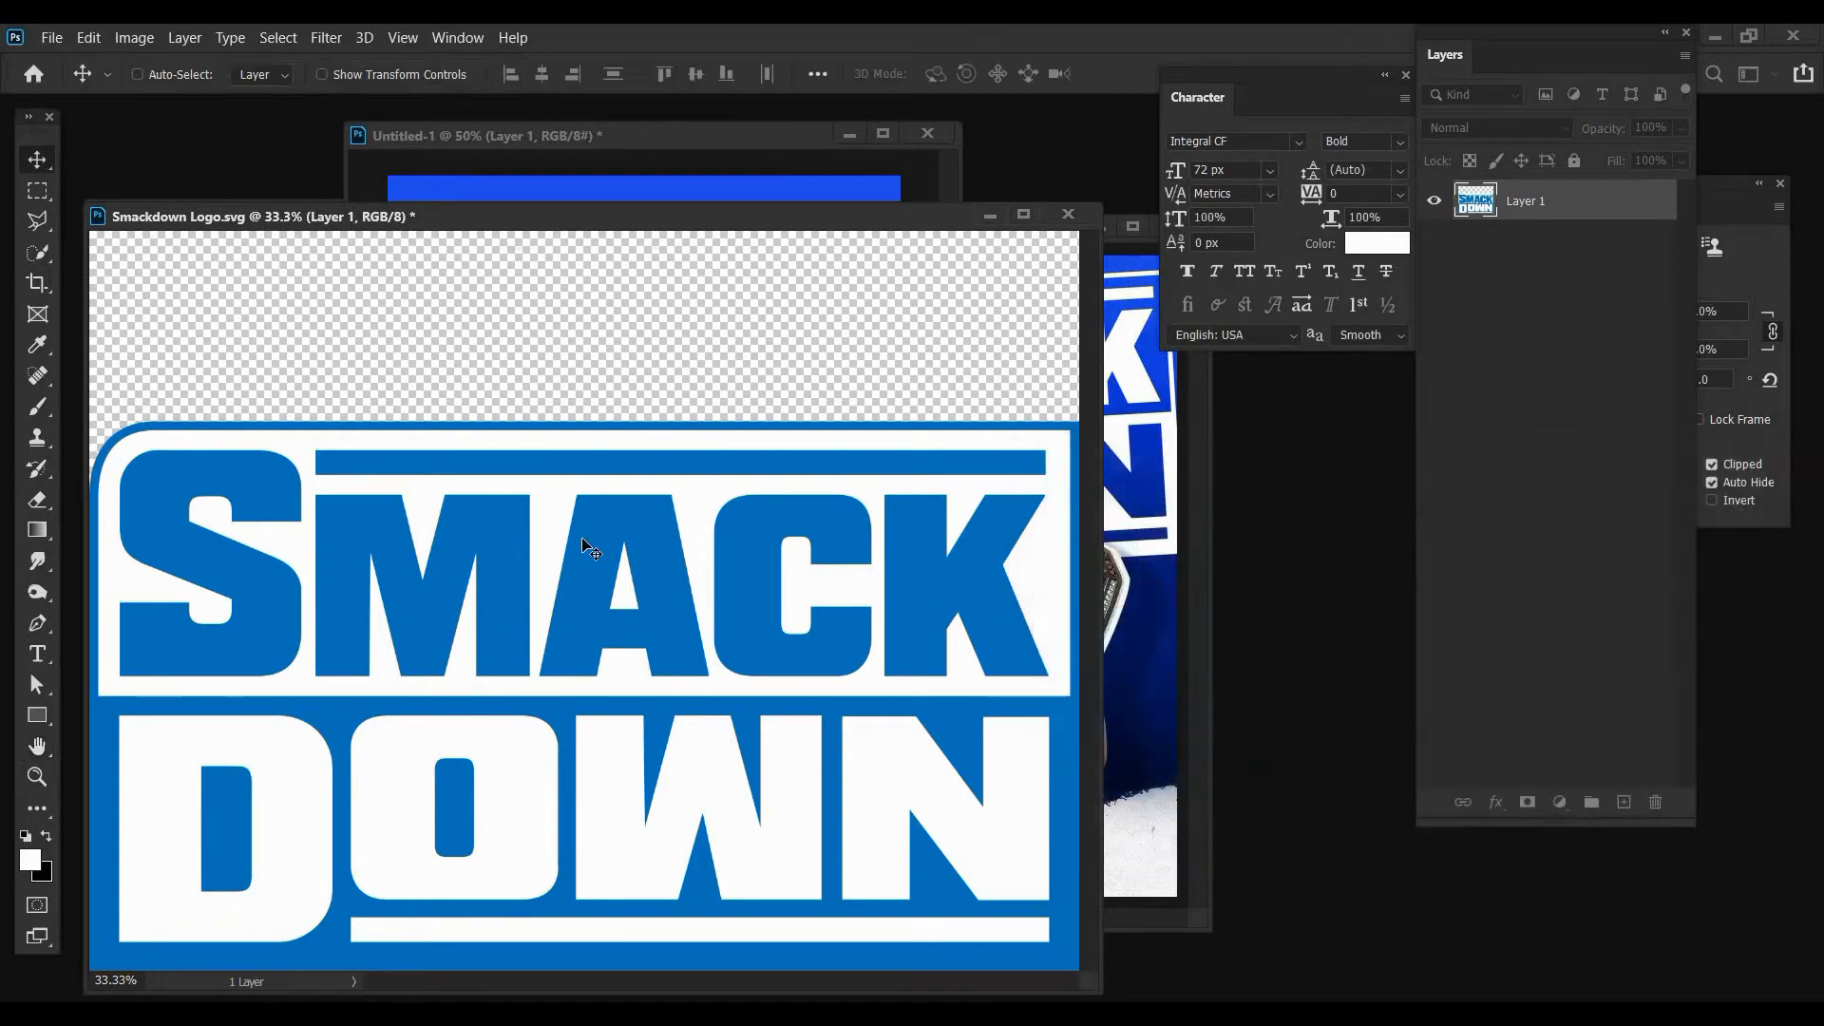
- Copy the SmackDown logo into the poster document and stack its layer directly beneath the wrestler cutout
{"action": "left_click_drag", "start_coordinate": [535, 217], "coordinate": [808, 203]}
{"action": "left_click", "coordinate": [975, 228]}
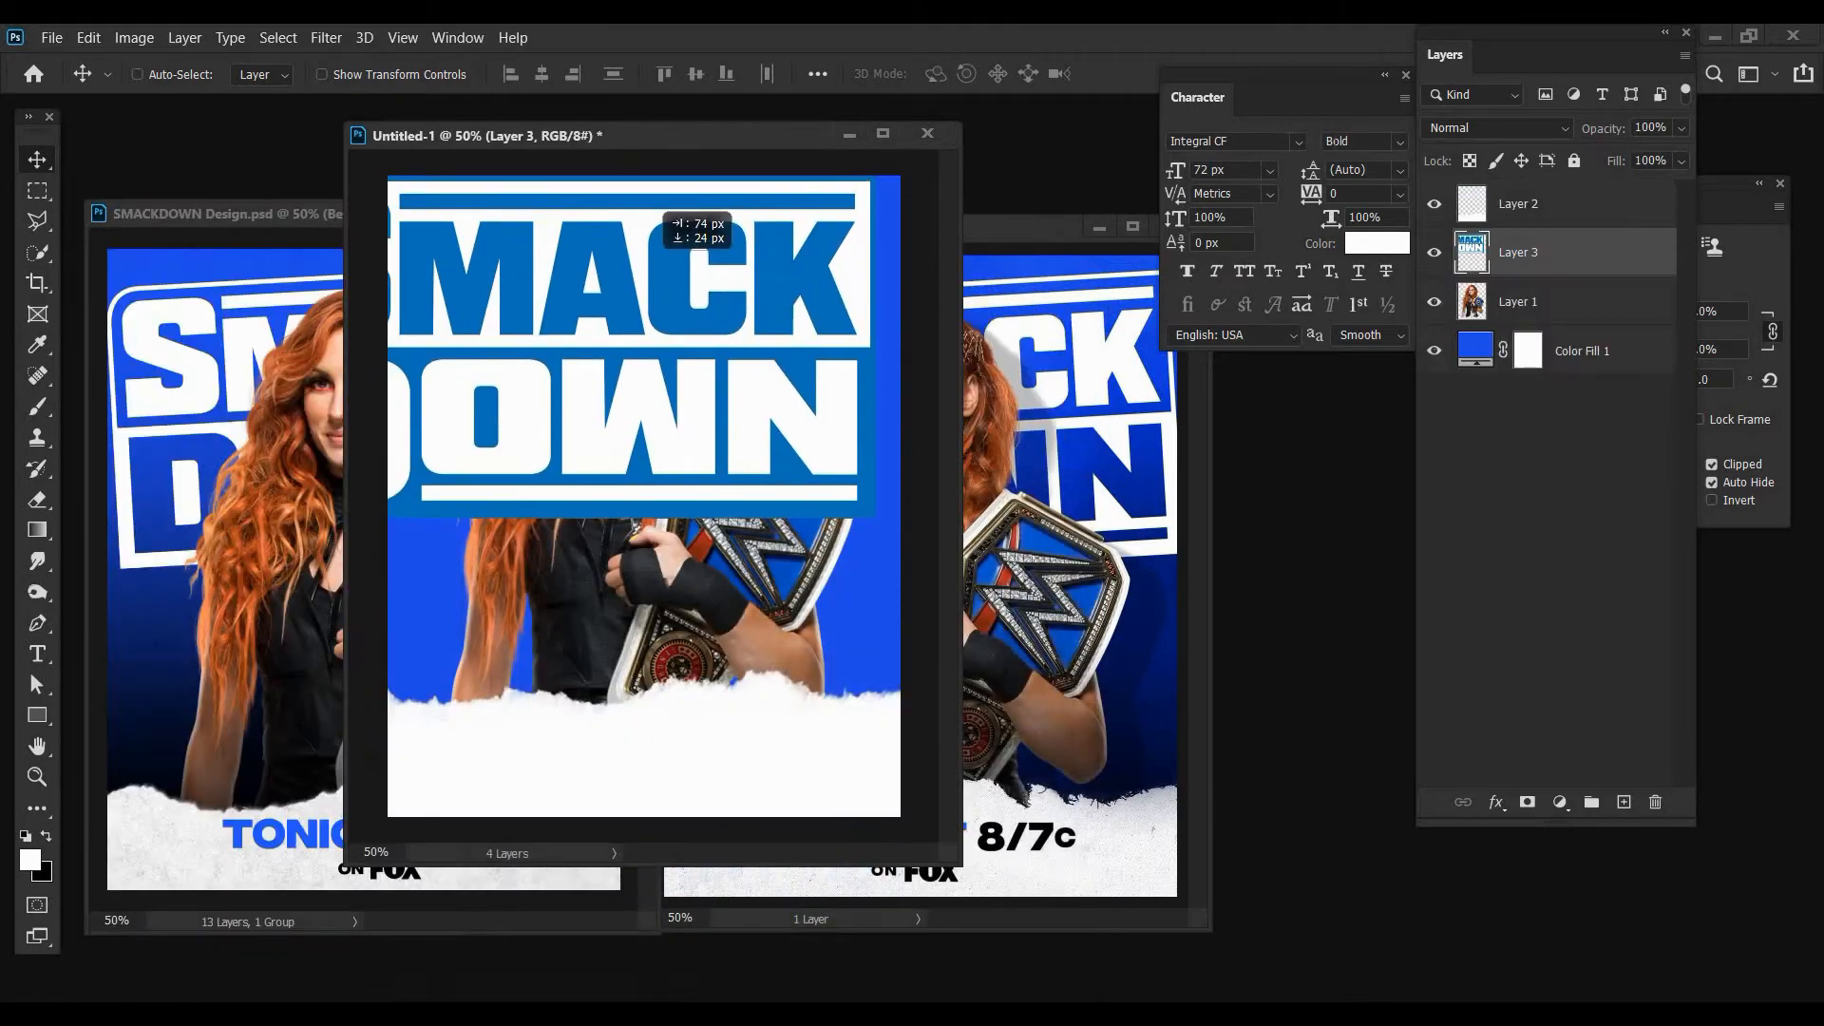
{"action": "left_click_drag", "start_coordinate": [1490, 250], "coordinate": [1526, 330]}
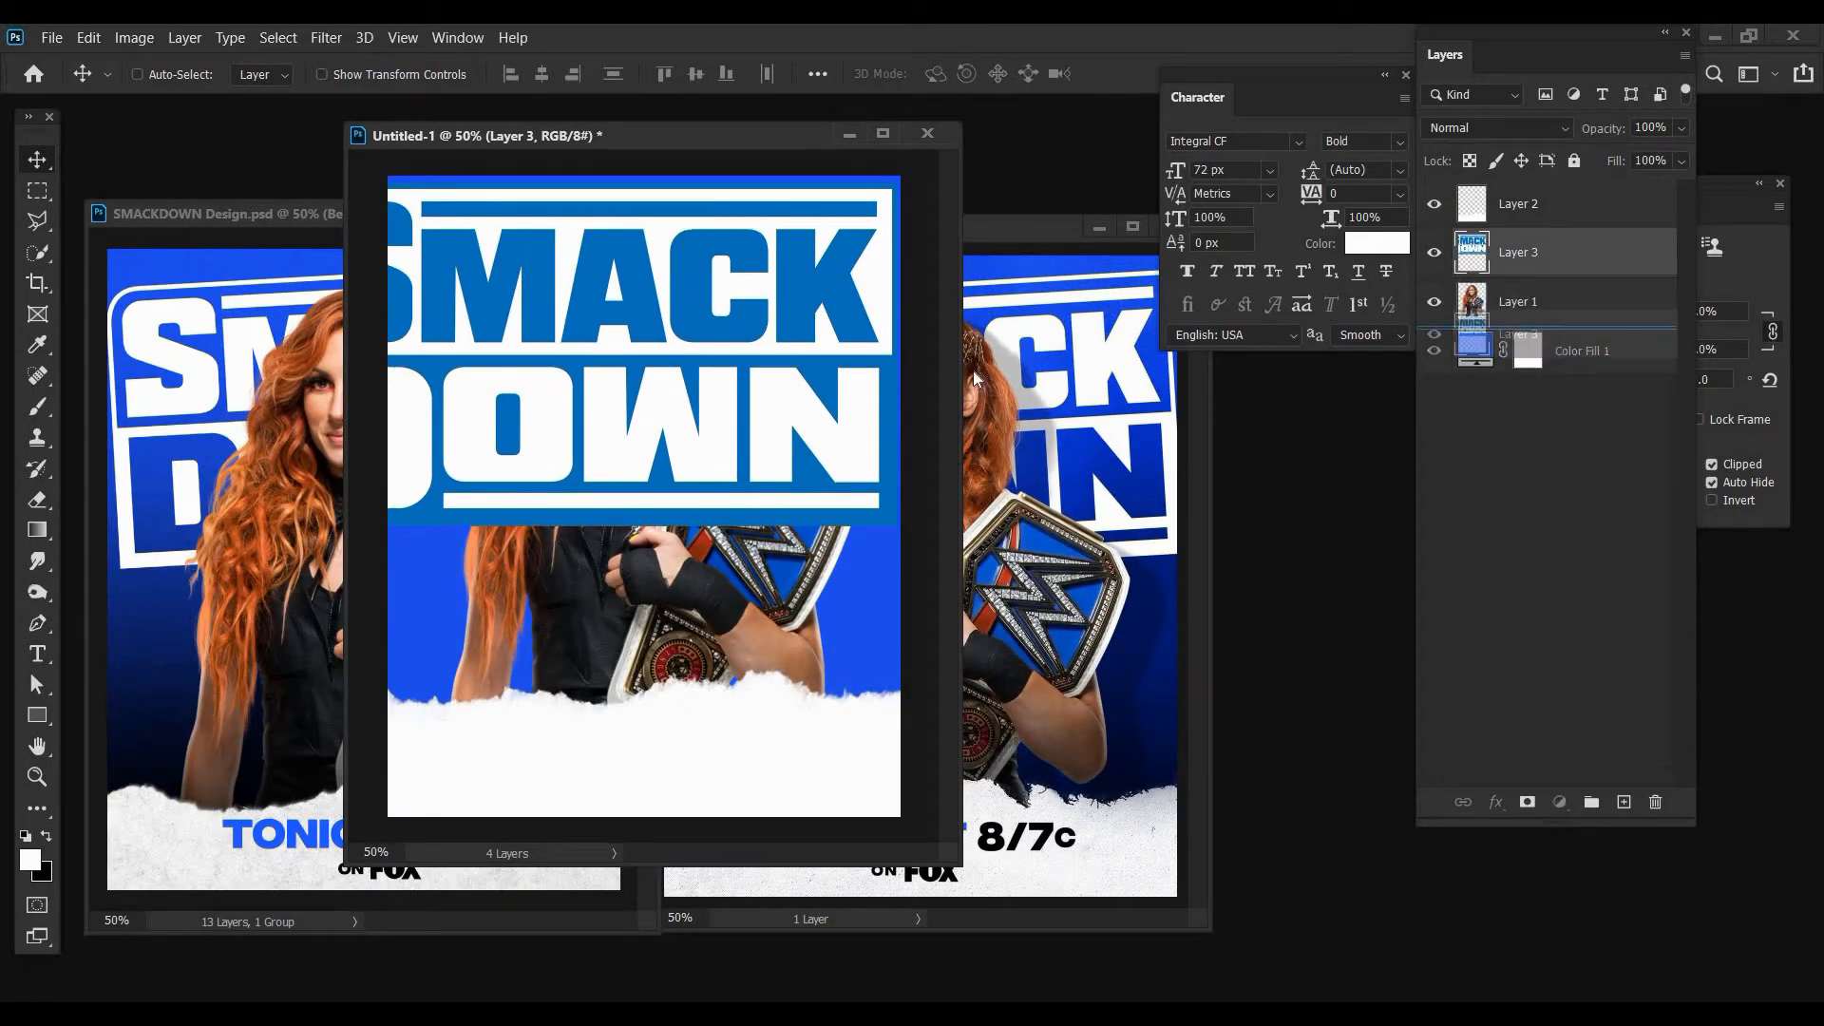
{"action": "left_click_drag", "start_coordinate": [575, 252], "coordinate": [589, 256]}
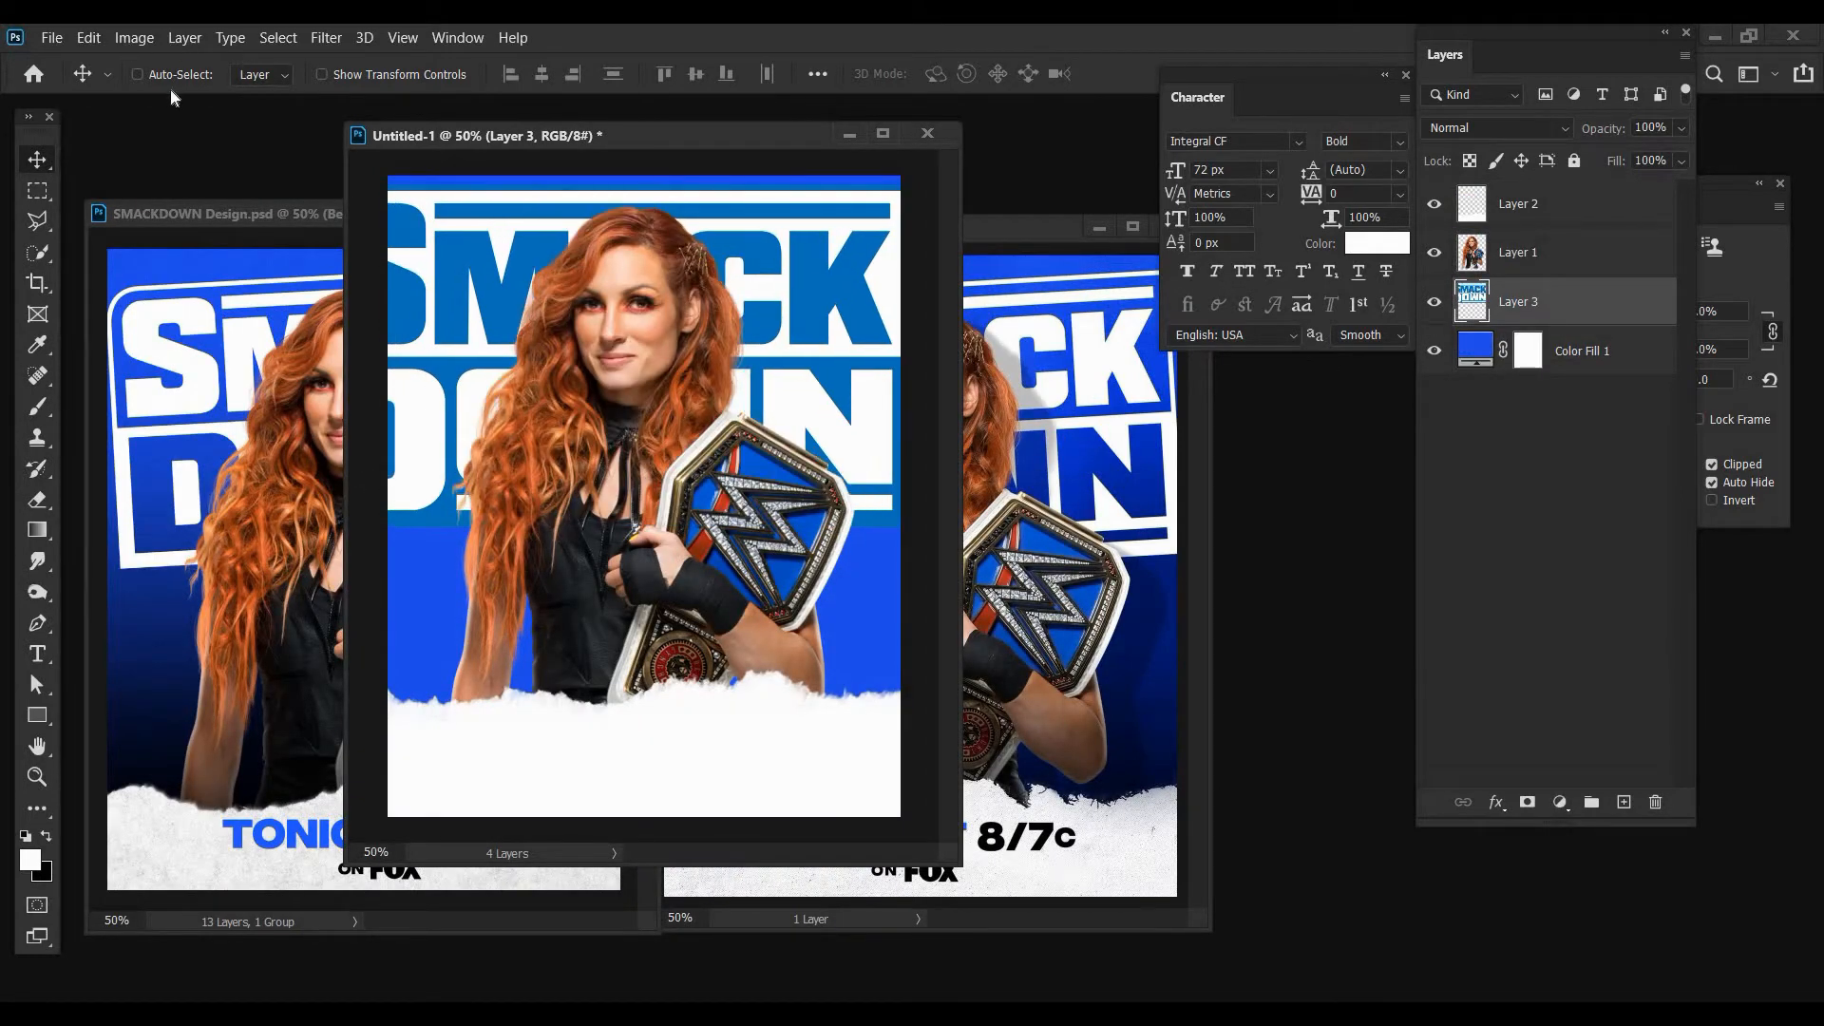
- Apply a Black & White adjustment to the logo layer with Blues at -200%
{"action": "left_click", "coordinate": [134, 37]}
{"action": "mouse_move", "coordinate": [173, 93]}
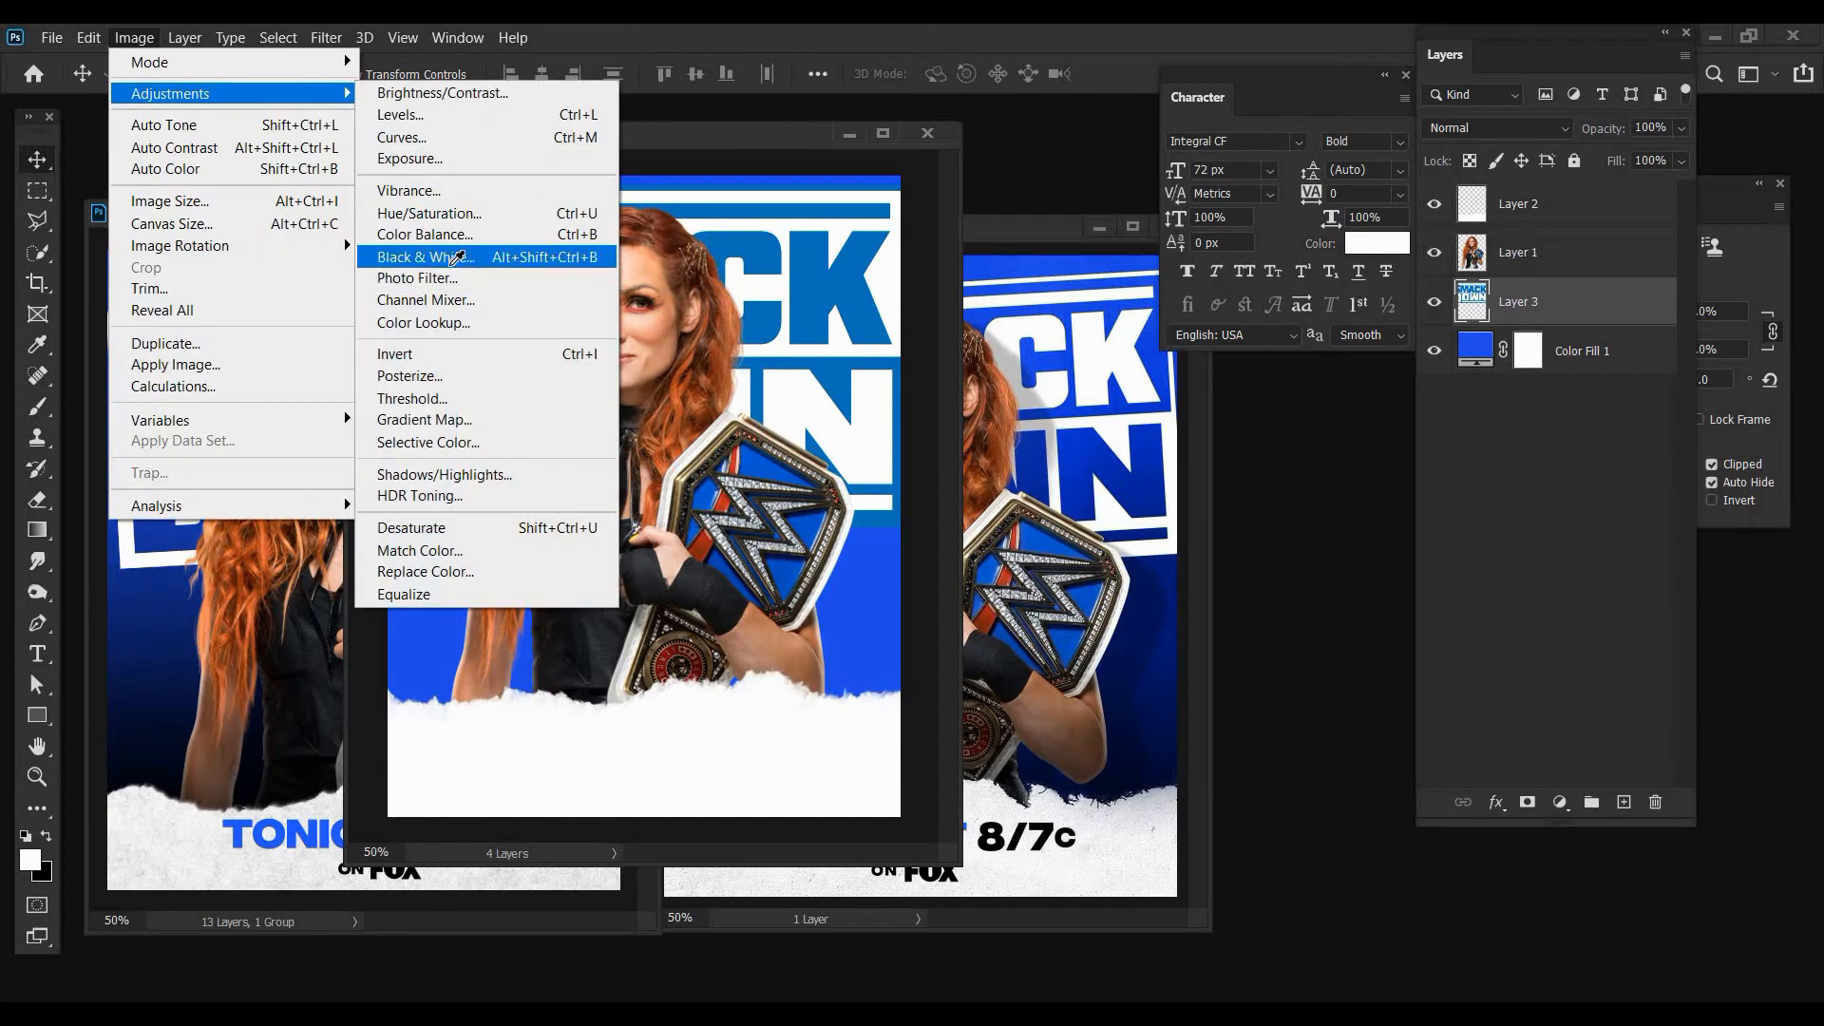
{"action": "left_click", "coordinate": [425, 257]}
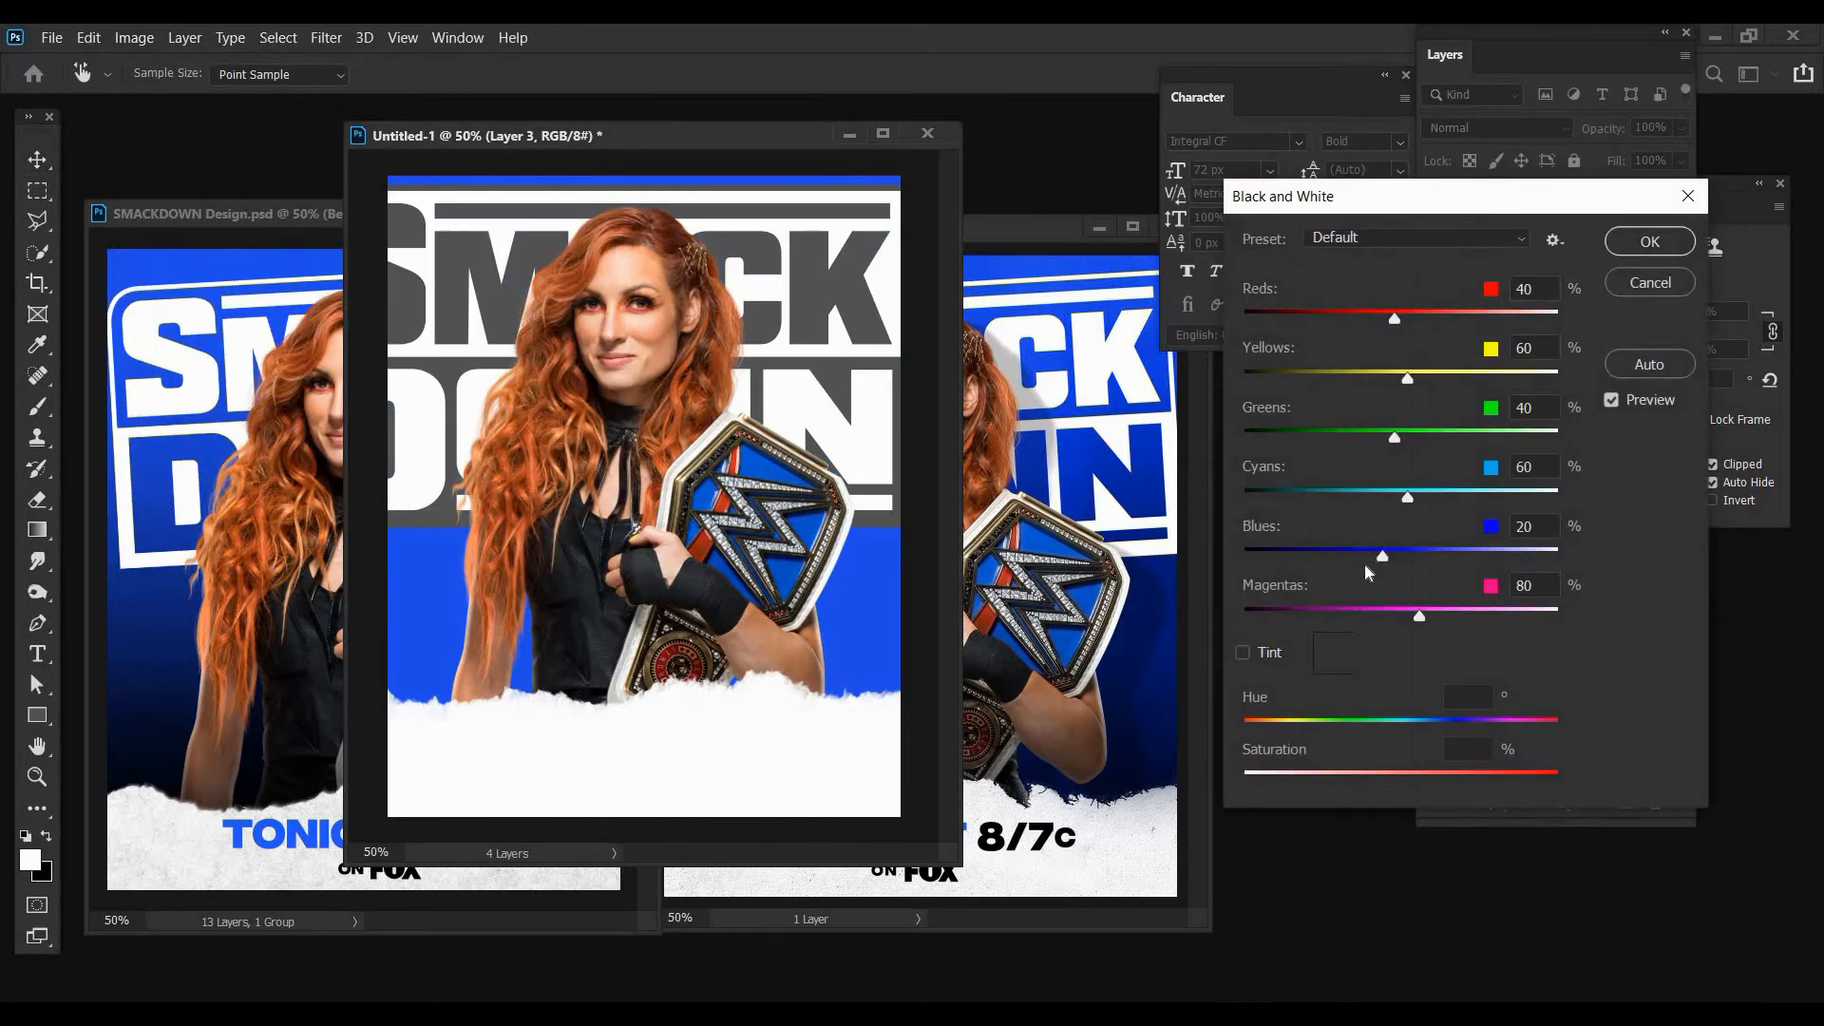
{"action": "left_click_drag", "start_coordinate": [1333, 556], "coordinate": [1264, 555]}
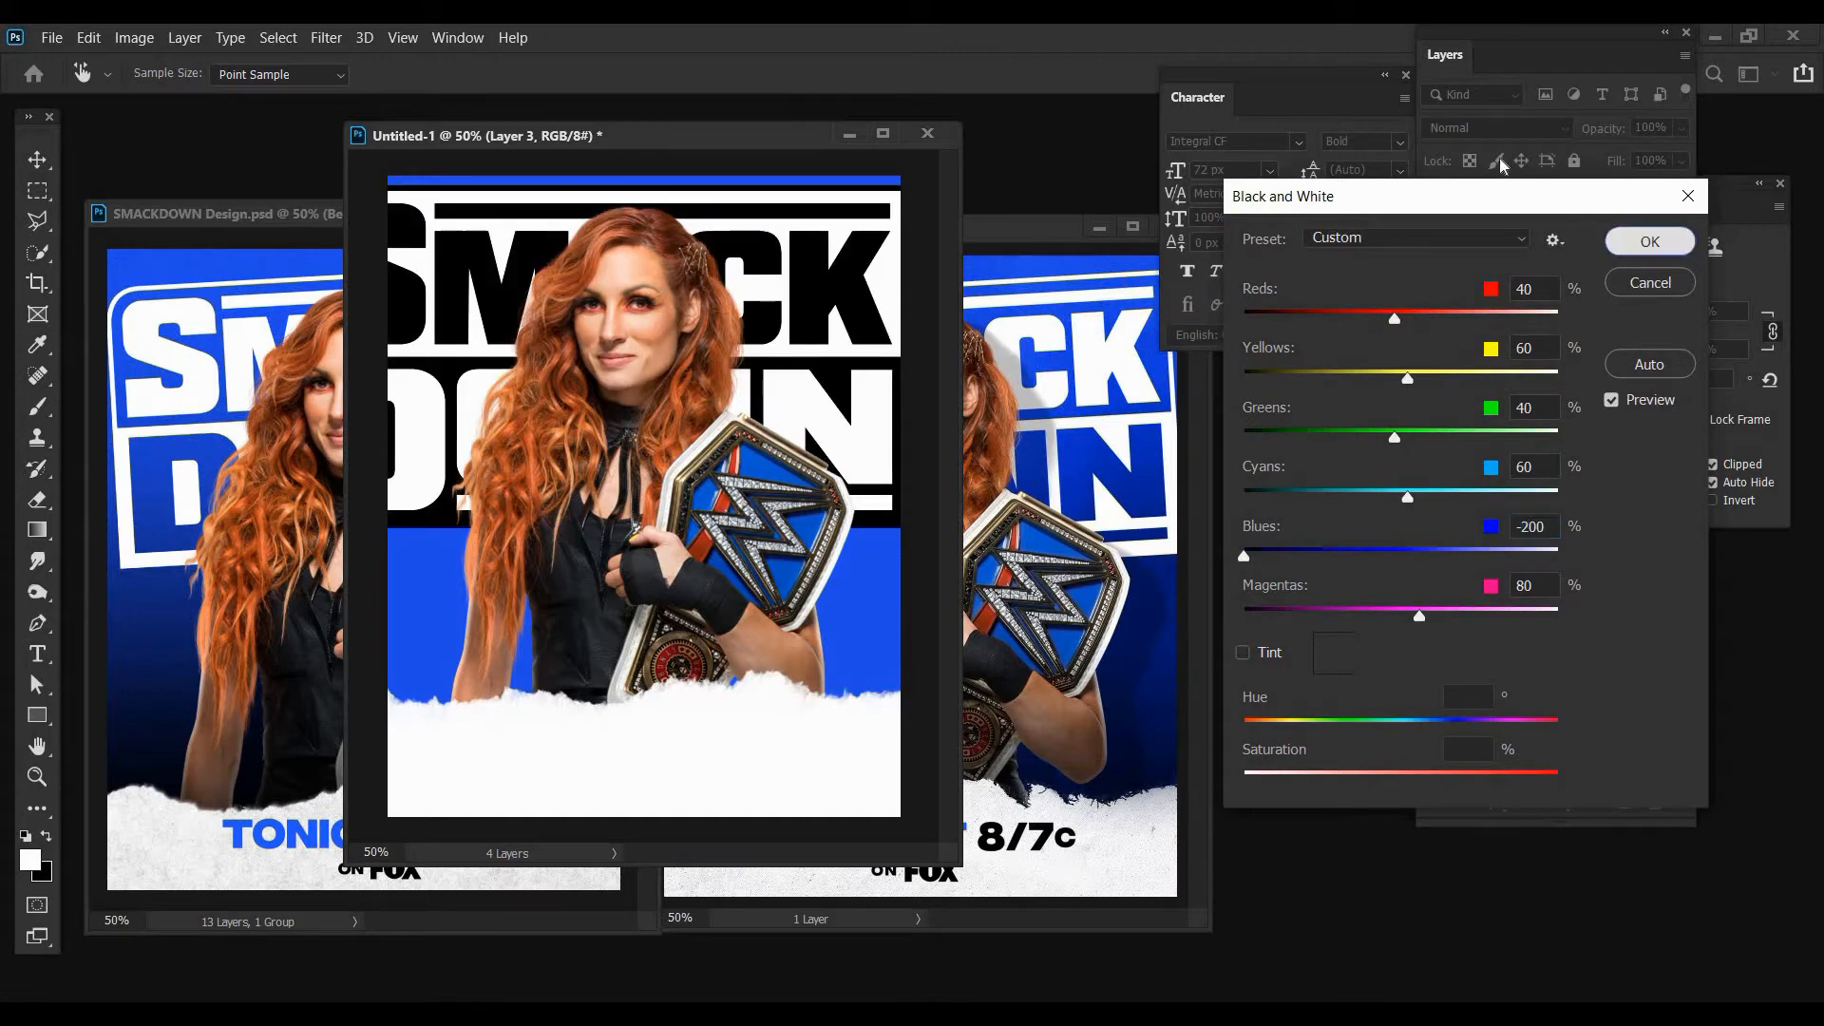
{"action": "left_click", "coordinate": [1650, 241]}
- Set the logo layer's blend mode to Screen, shift it slightly to the right and invert its colours
{"action": "left_click", "coordinate": [1488, 131]}
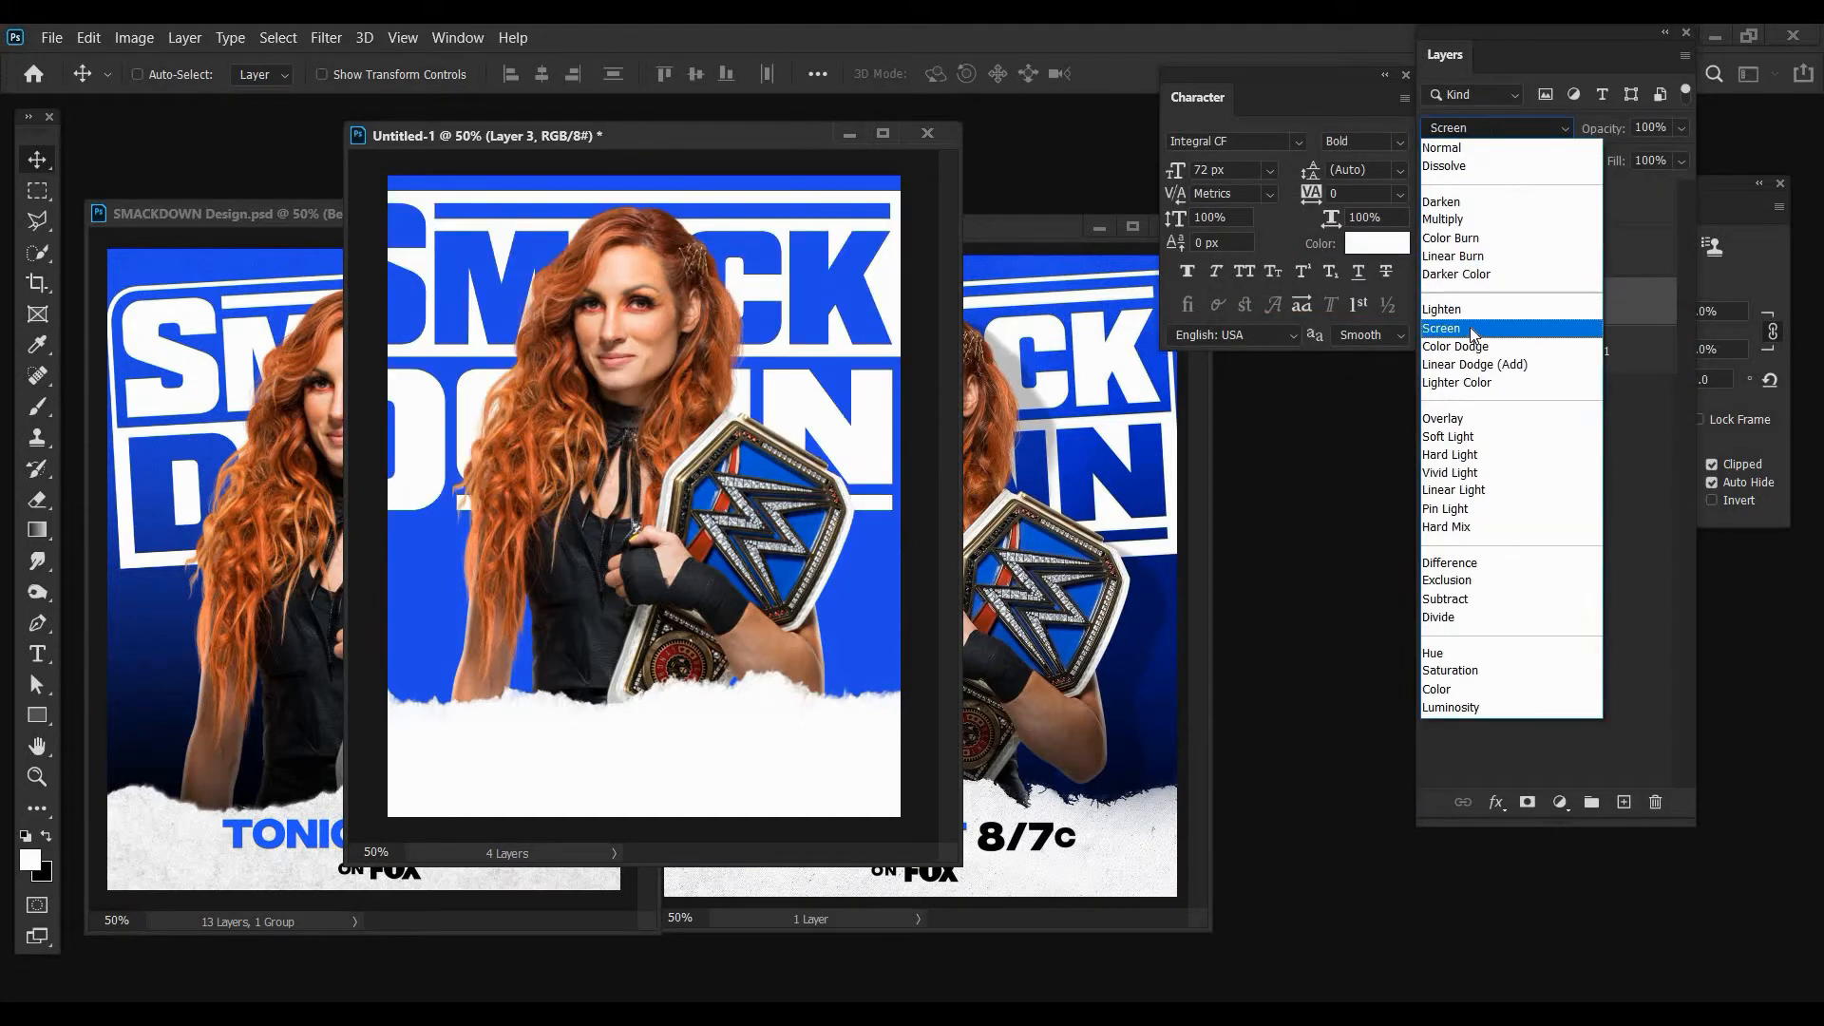
{"action": "left_click", "coordinate": [1470, 328]}
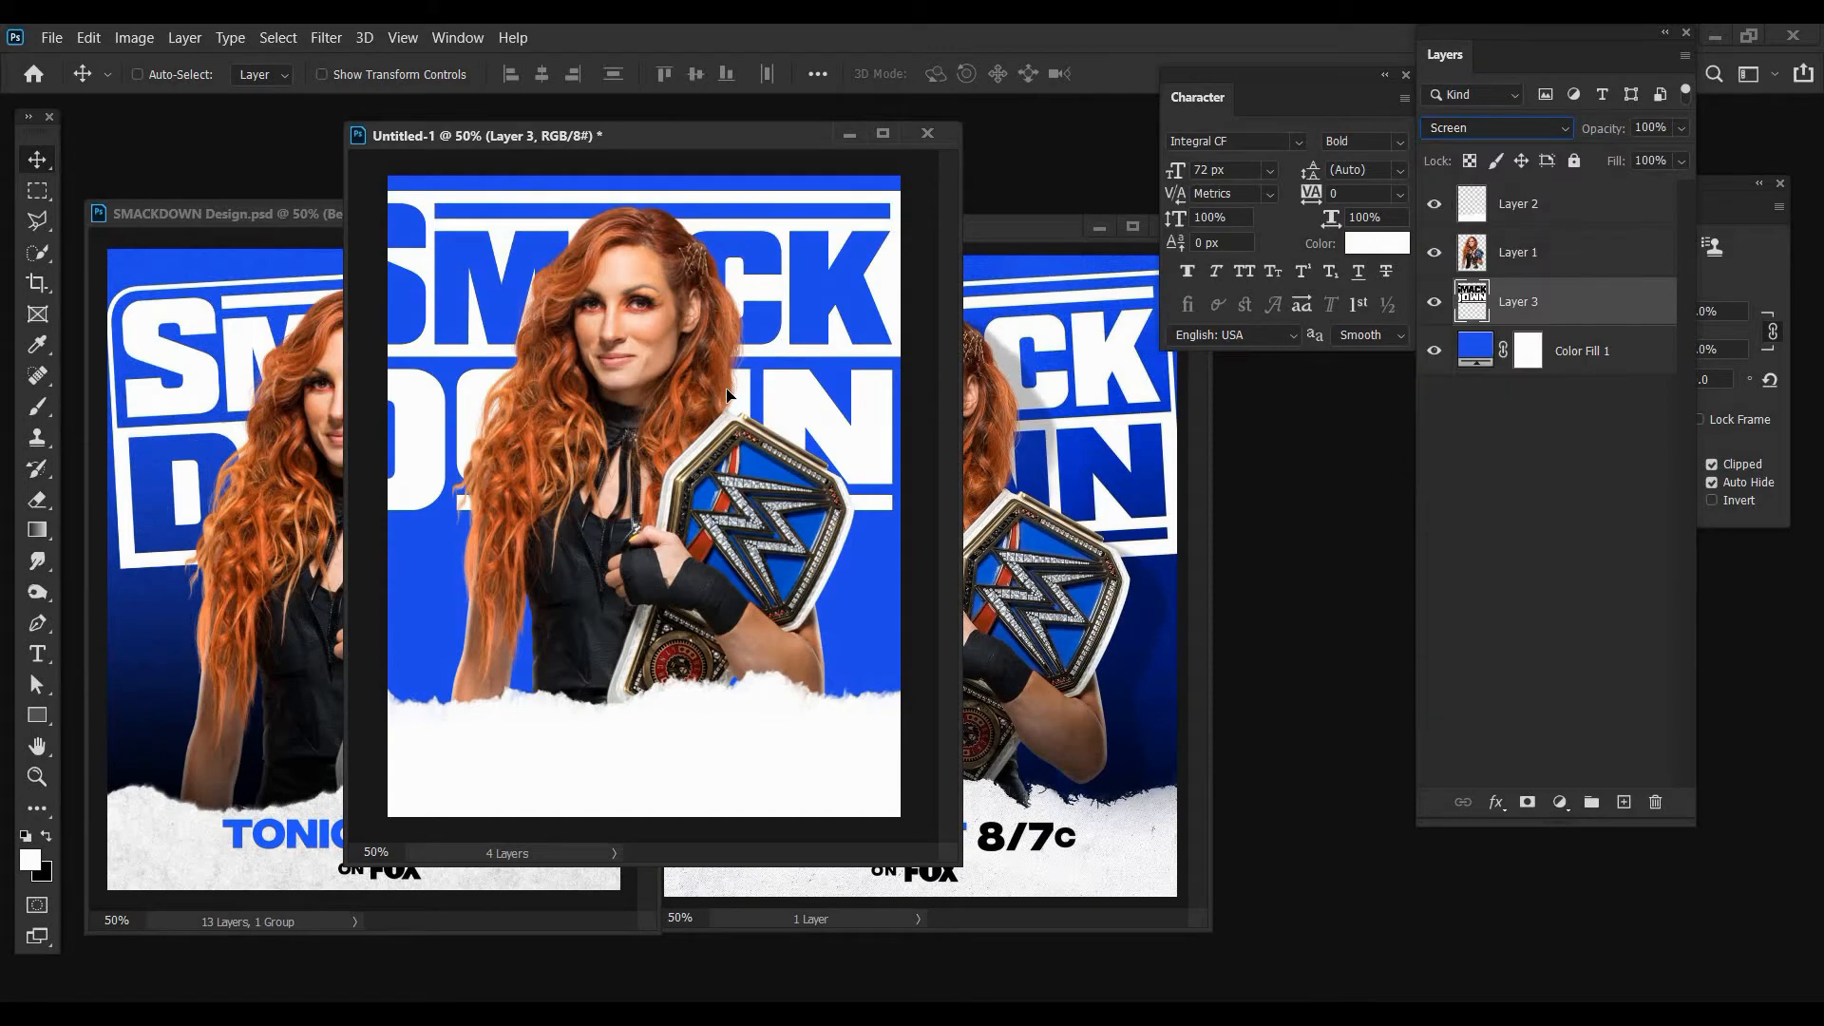
{"action": "left_click_drag", "start_coordinate": [714, 387], "coordinate": [736, 390]}
{"action": "left_click", "coordinate": [134, 38]}
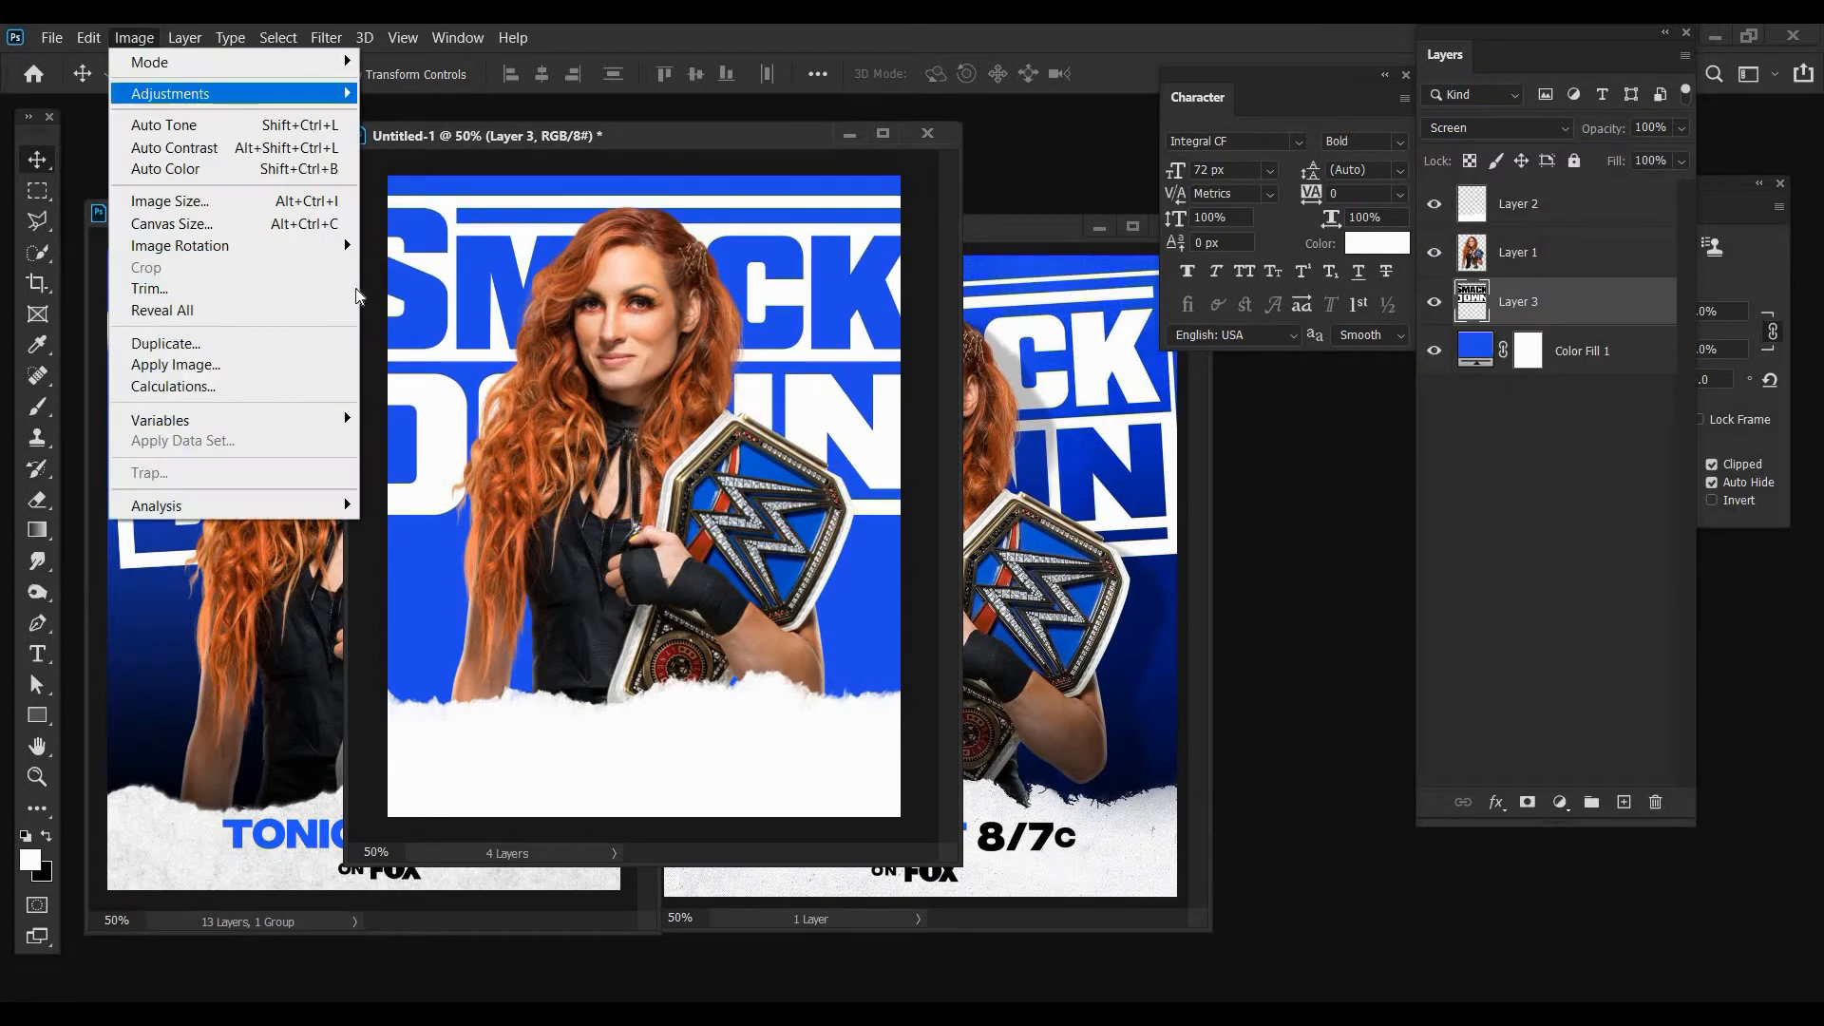
{"action": "mouse_move", "coordinate": [199, 93]}
{"action": "left_click", "coordinate": [419, 357]}
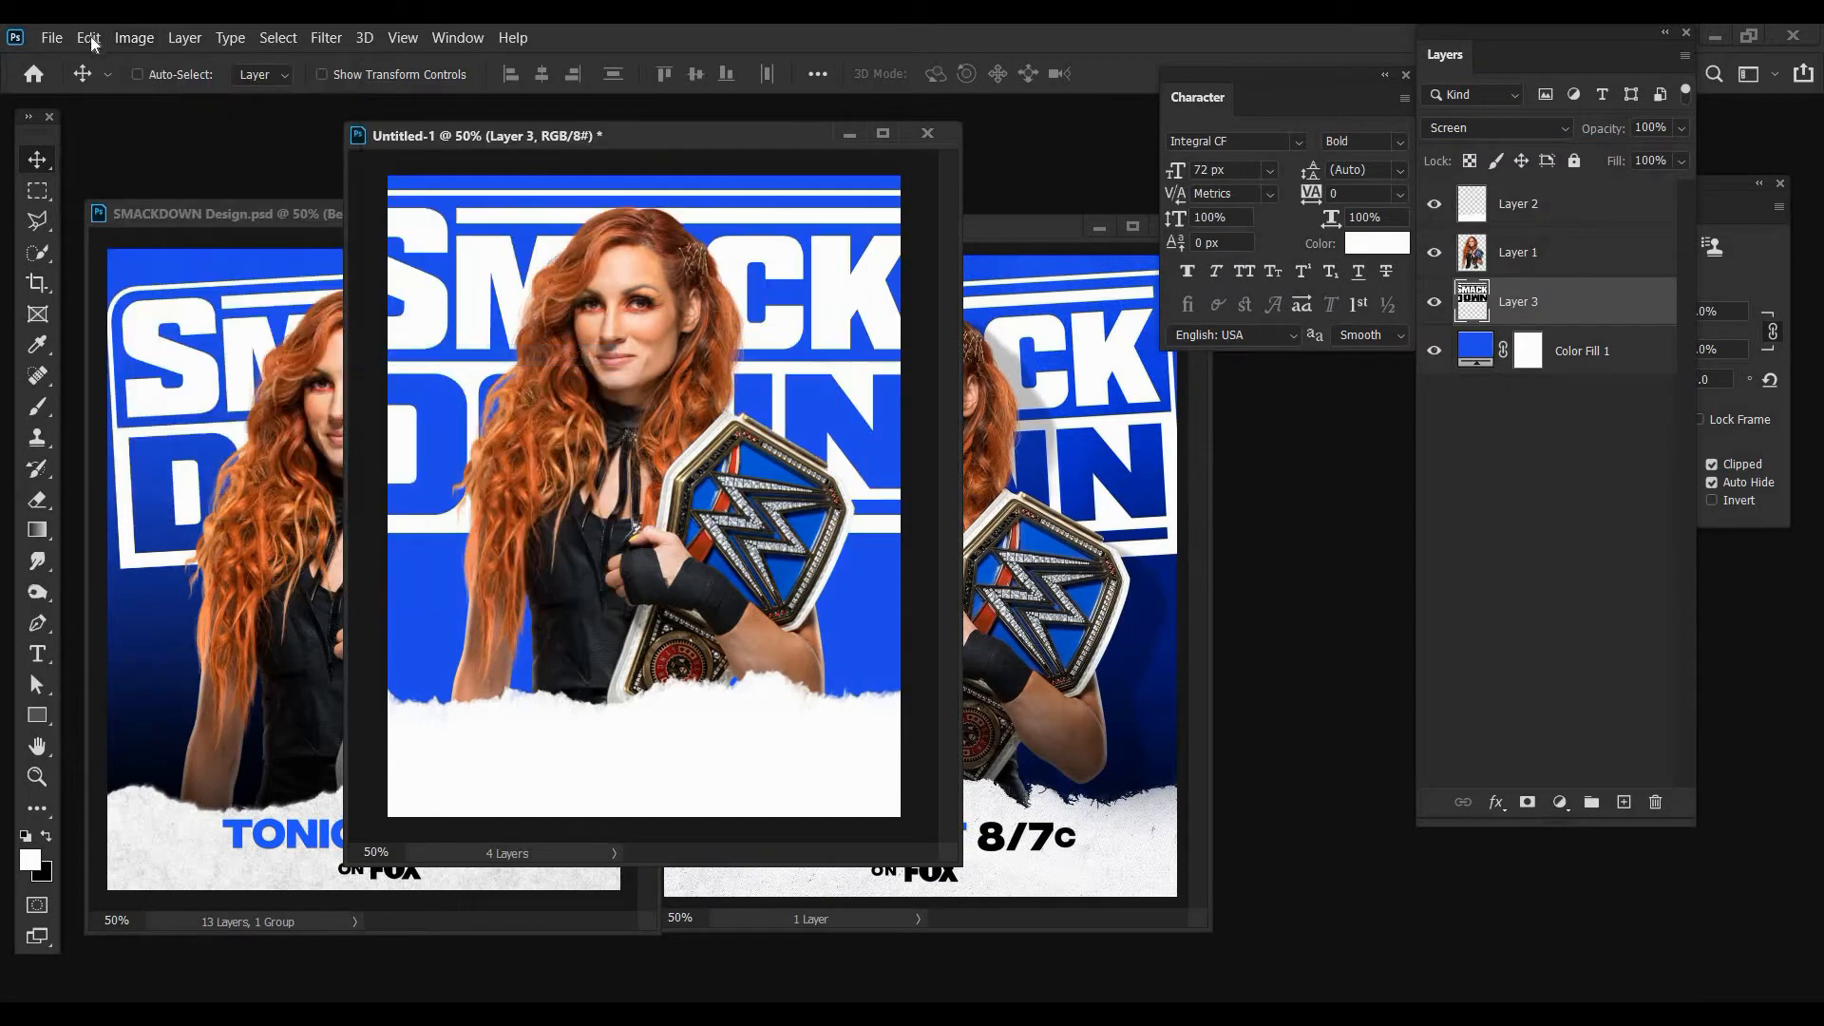
- Scale the SmackDown logo to 83.57% and rotate it -2.74° so it fits the poster's width behind the wrestler
{"action": "key", "text": "alt+e"}
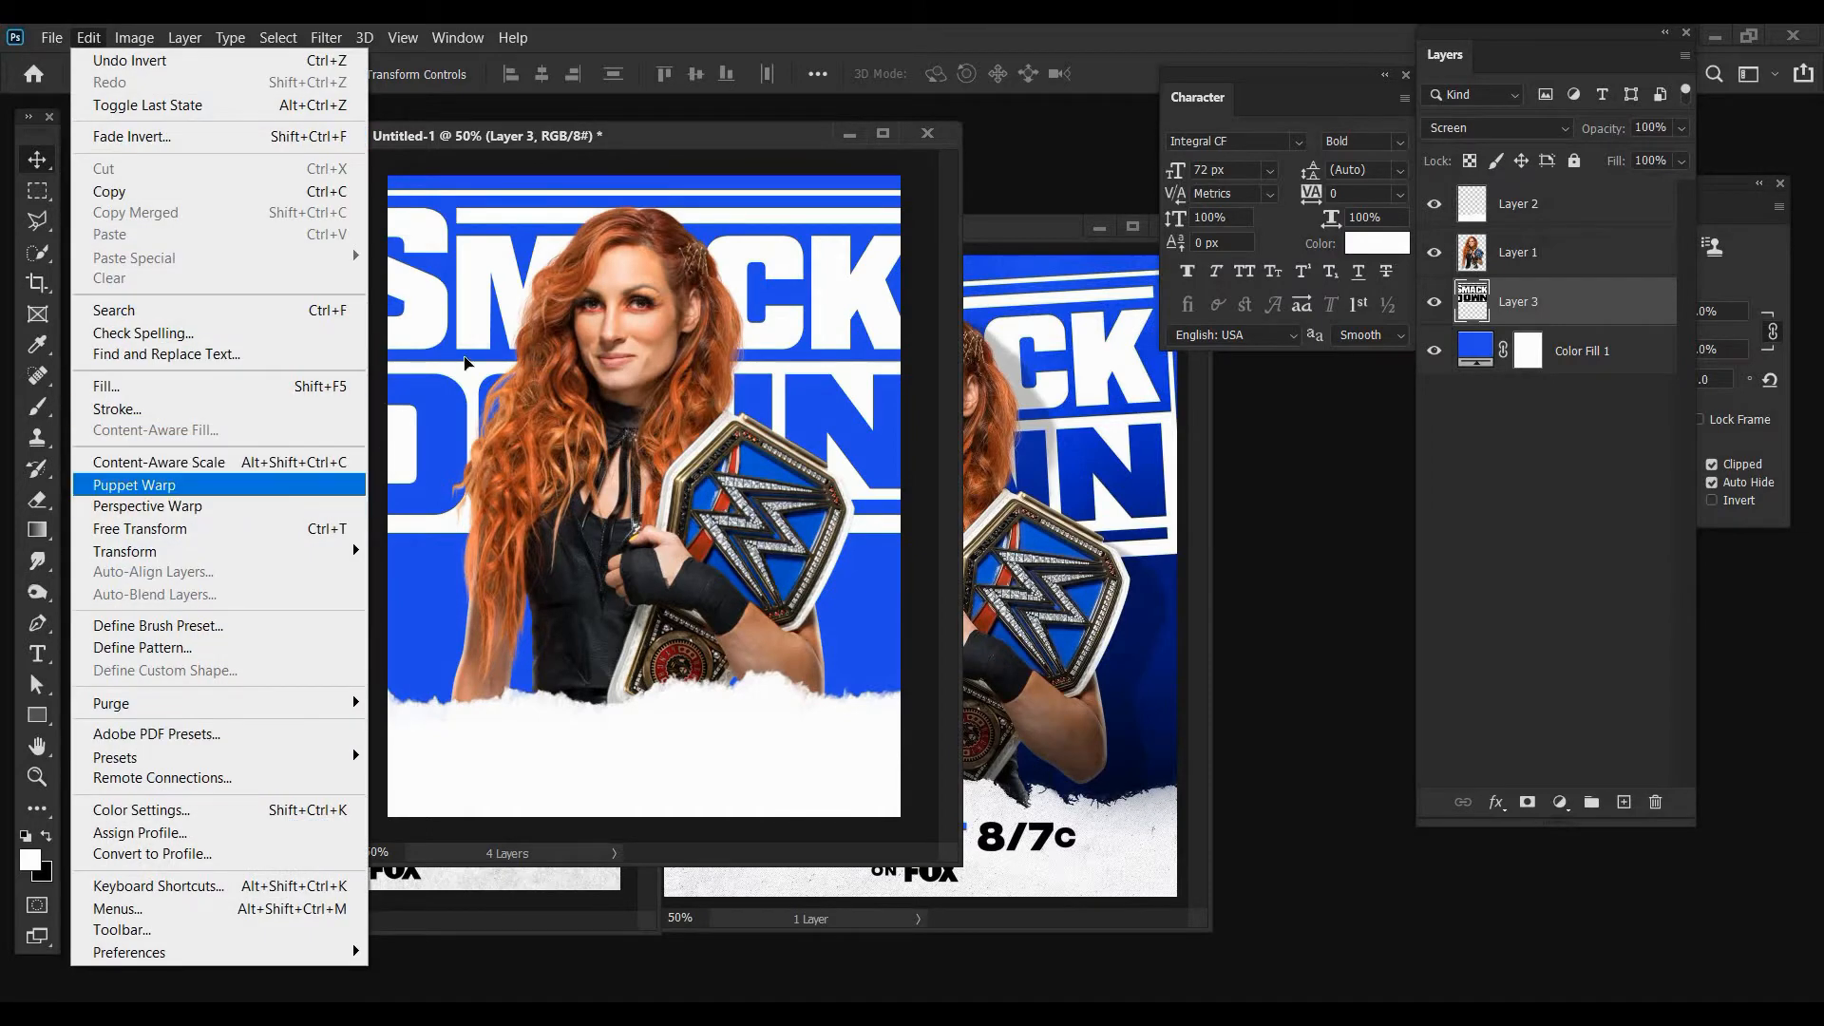
{"action": "key", "text": "Return"}
{"action": "left_click_drag", "start_coordinate": [507, 576], "coordinate": [521, 577]}
{"action": "left_click_drag", "start_coordinate": [930, 287], "coordinate": [898, 295]}
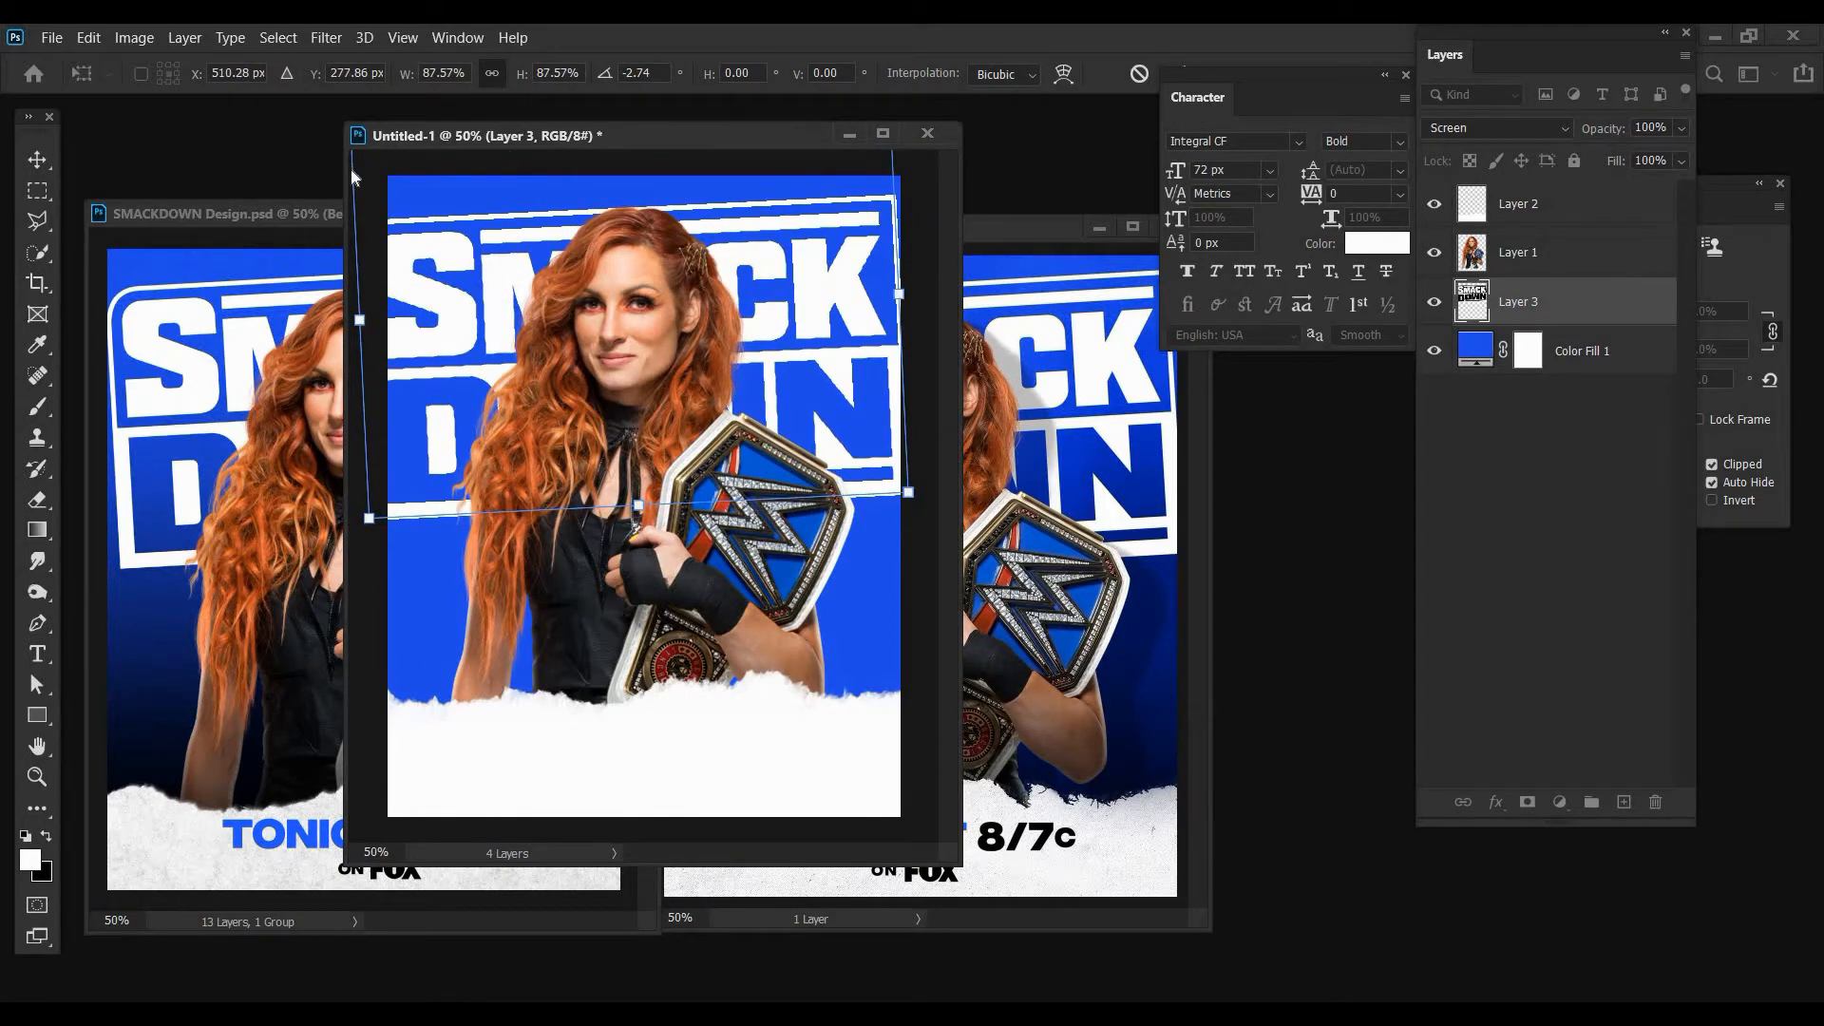
{"action": "left_click_drag", "start_coordinate": [570, 134], "coordinate": [671, 161]}
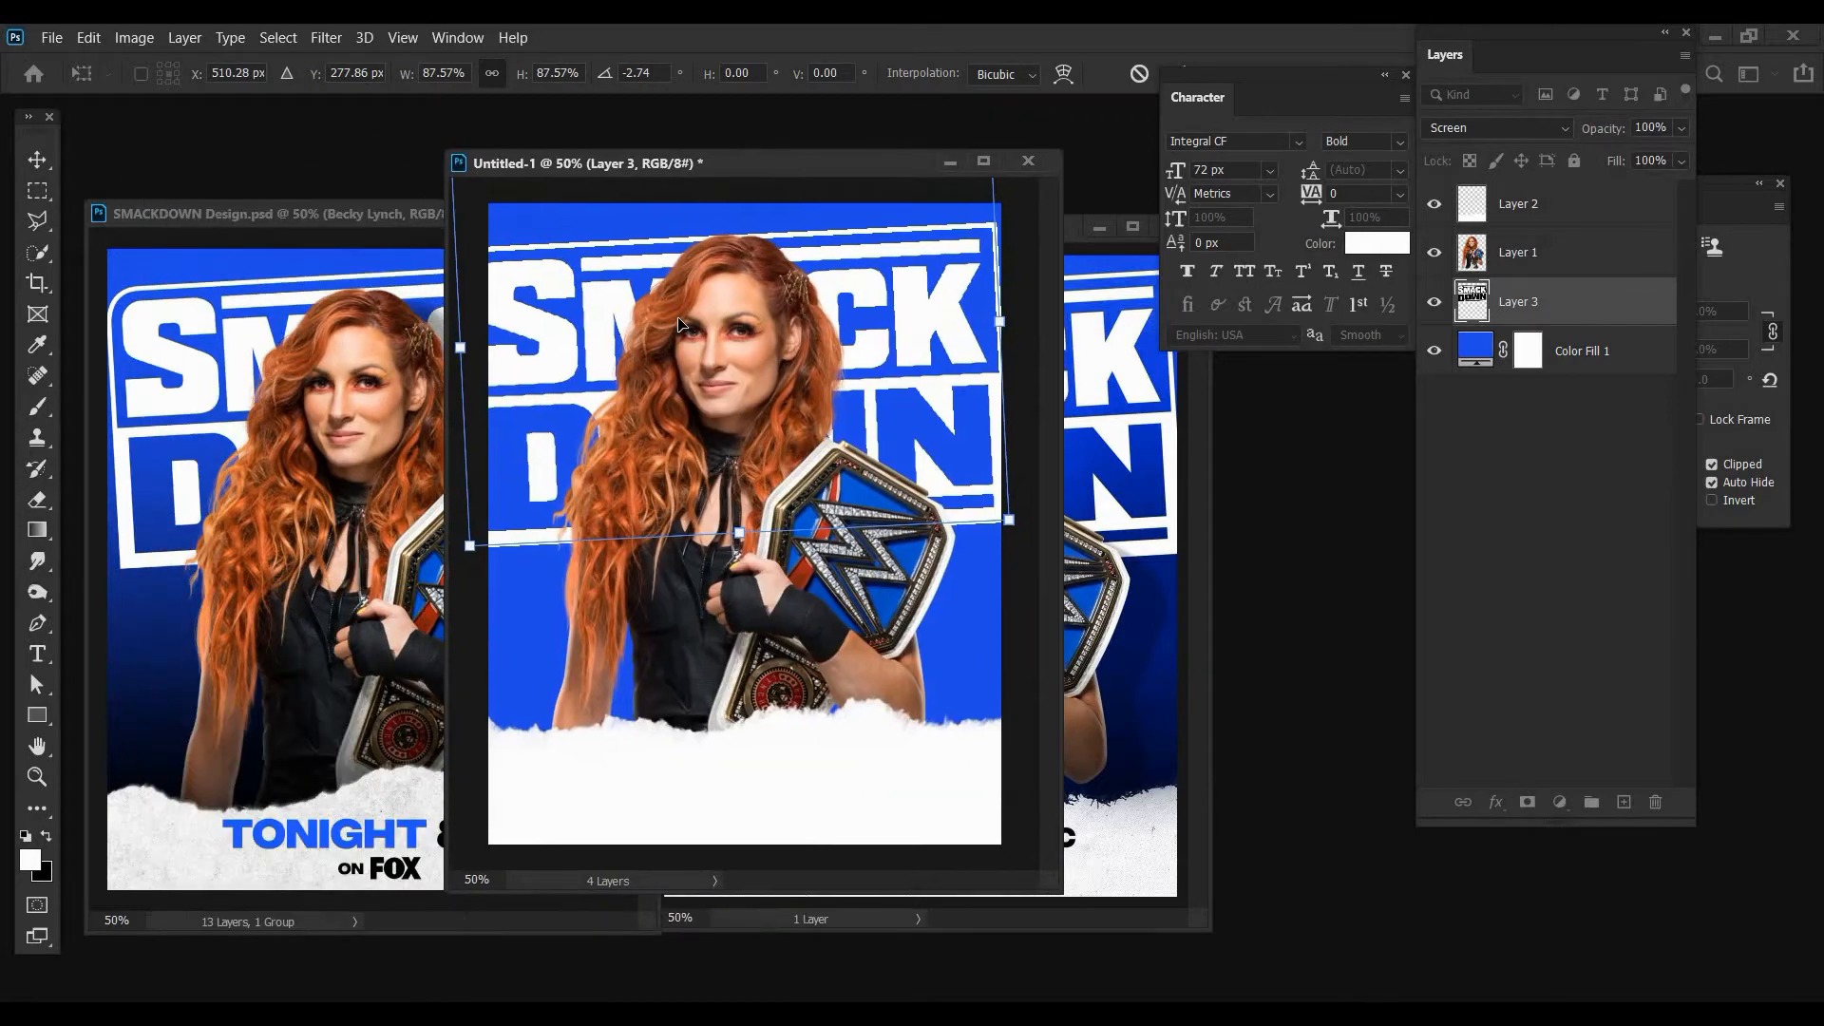
{"action": "left_click_drag", "start_coordinate": [678, 324], "coordinate": [696, 327]}
{"action": "left_click_drag", "start_coordinate": [1020, 326], "coordinate": [994, 326]}
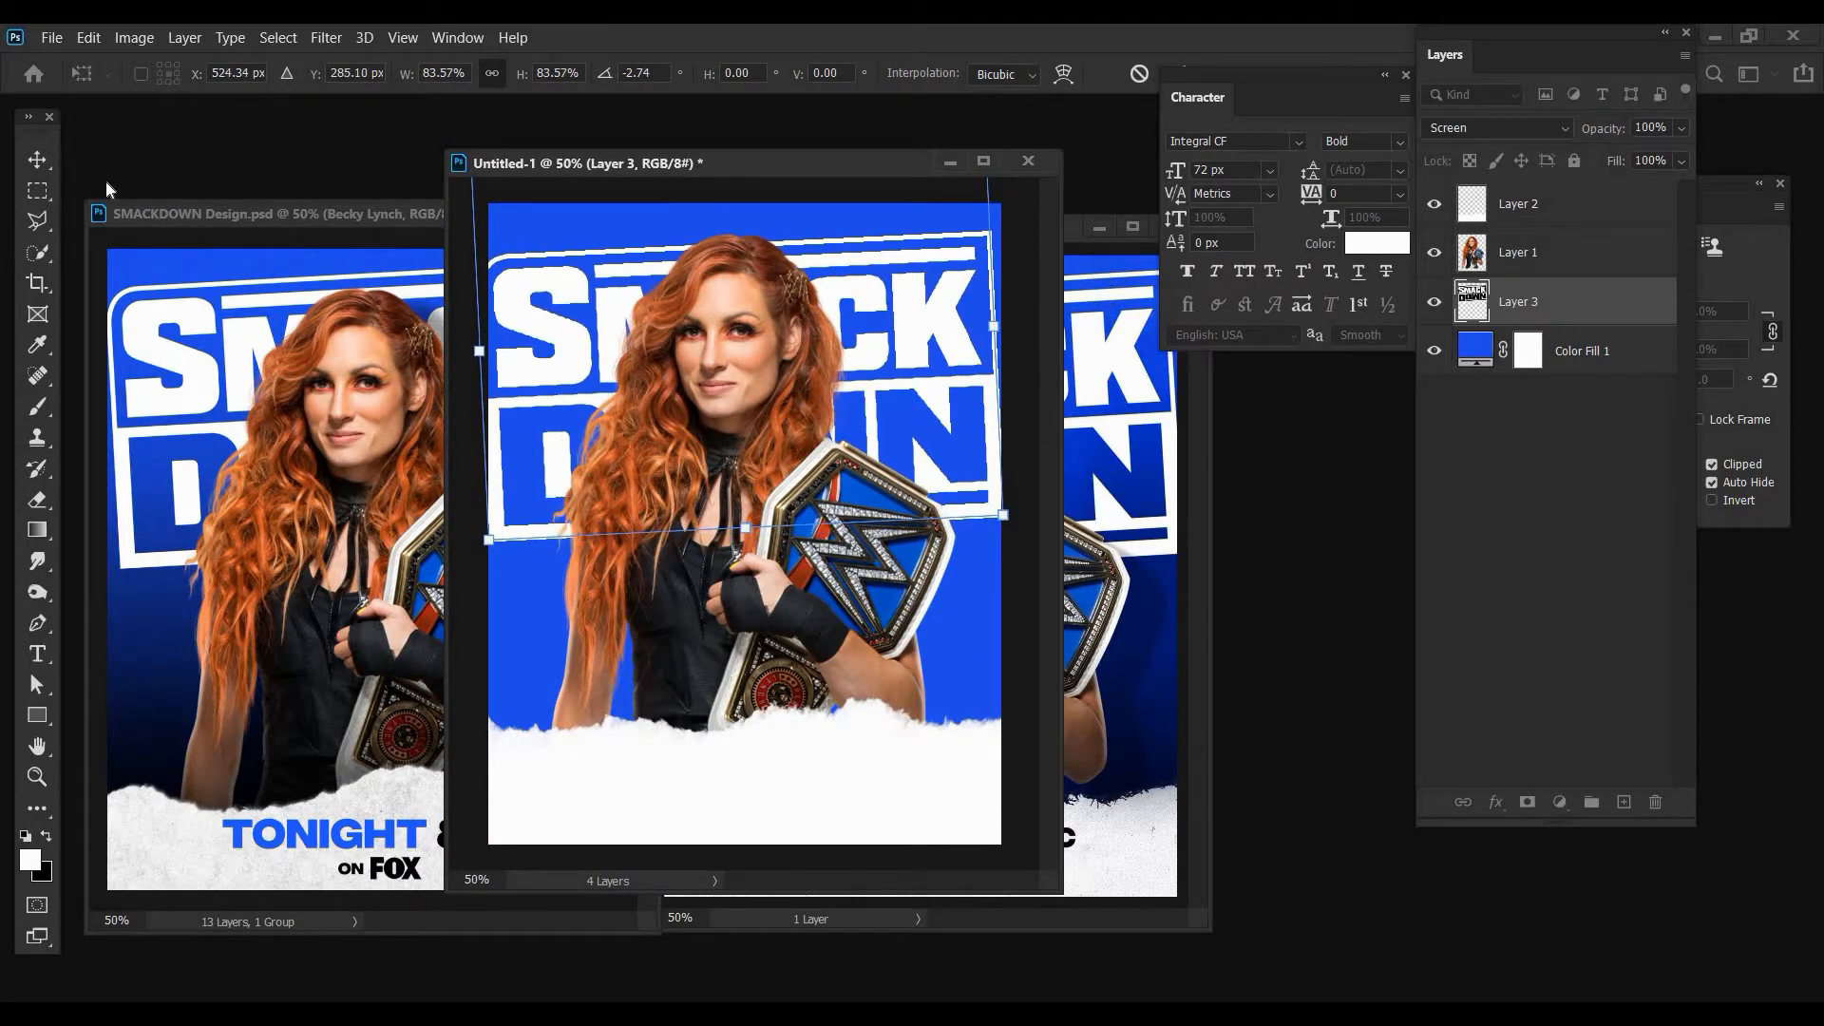
{"action": "key", "text": "Return"}
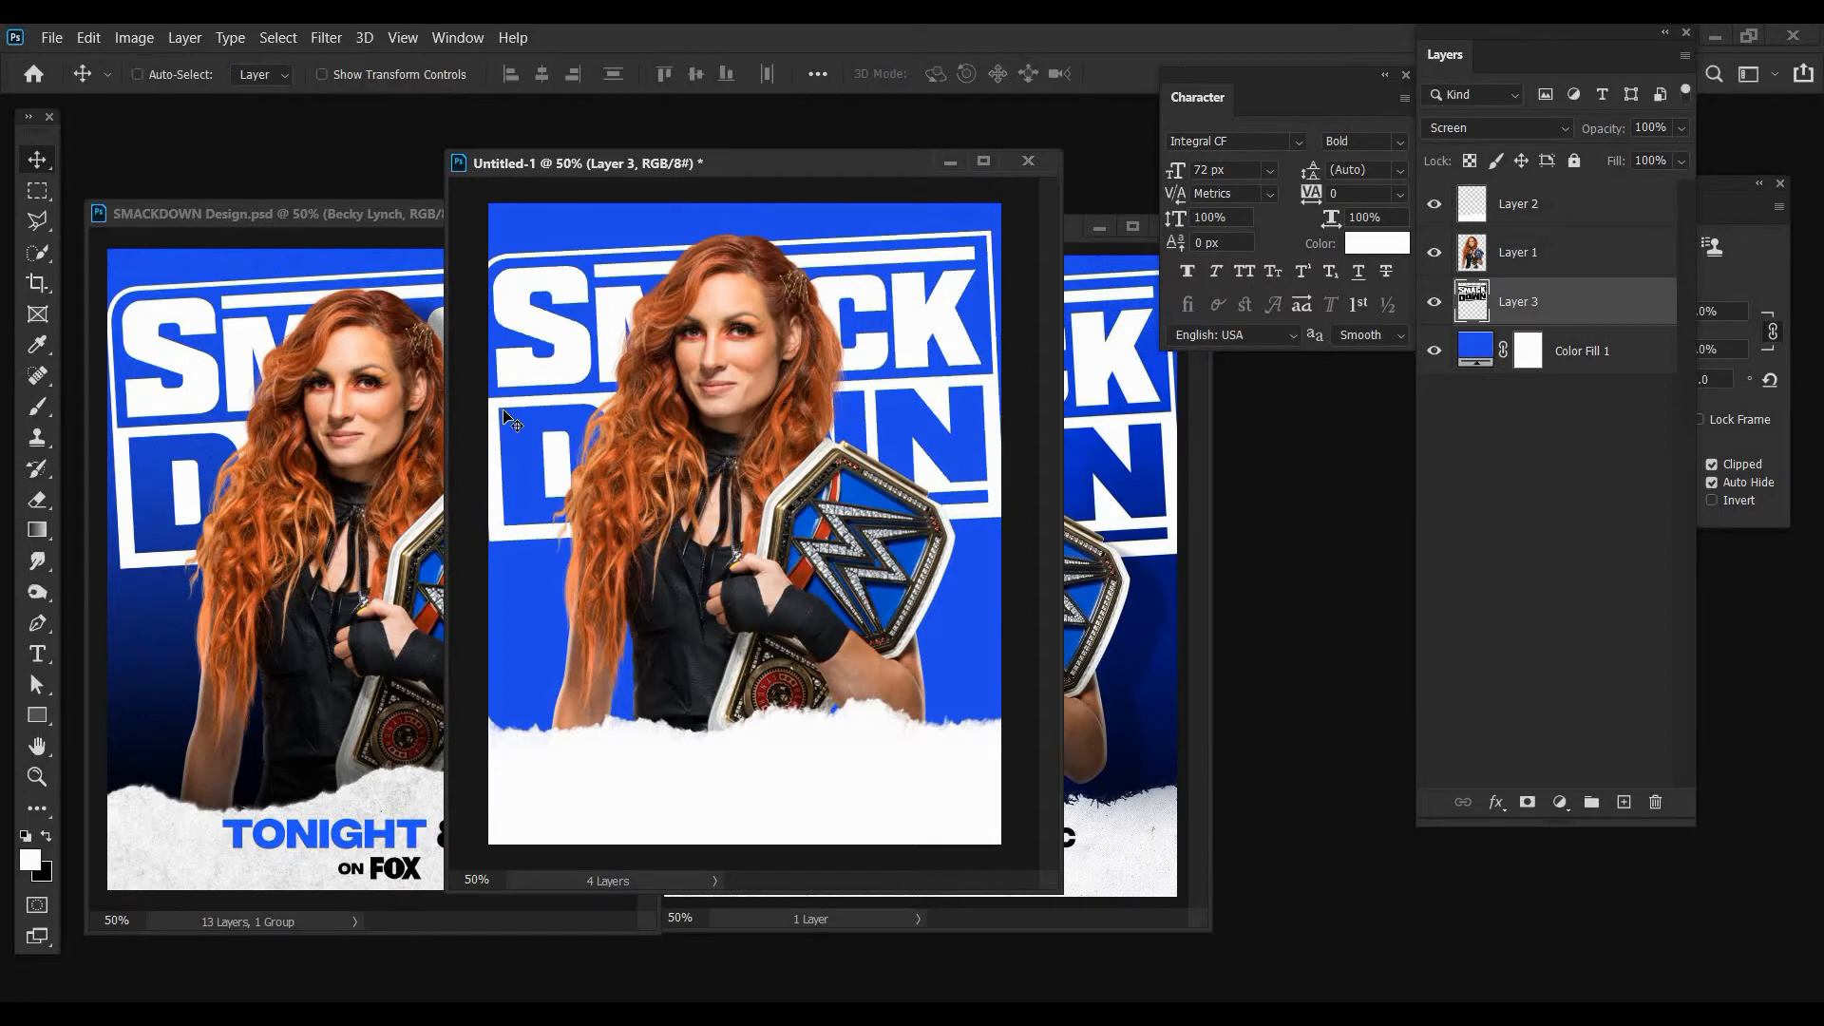
{"action": "key", "text": "shift+Right"}
- Bring the finished WWE's Design.jpg forward and place it beside the poster to compare the logo placement
{"action": "key", "text": "ctrl+Tab"}
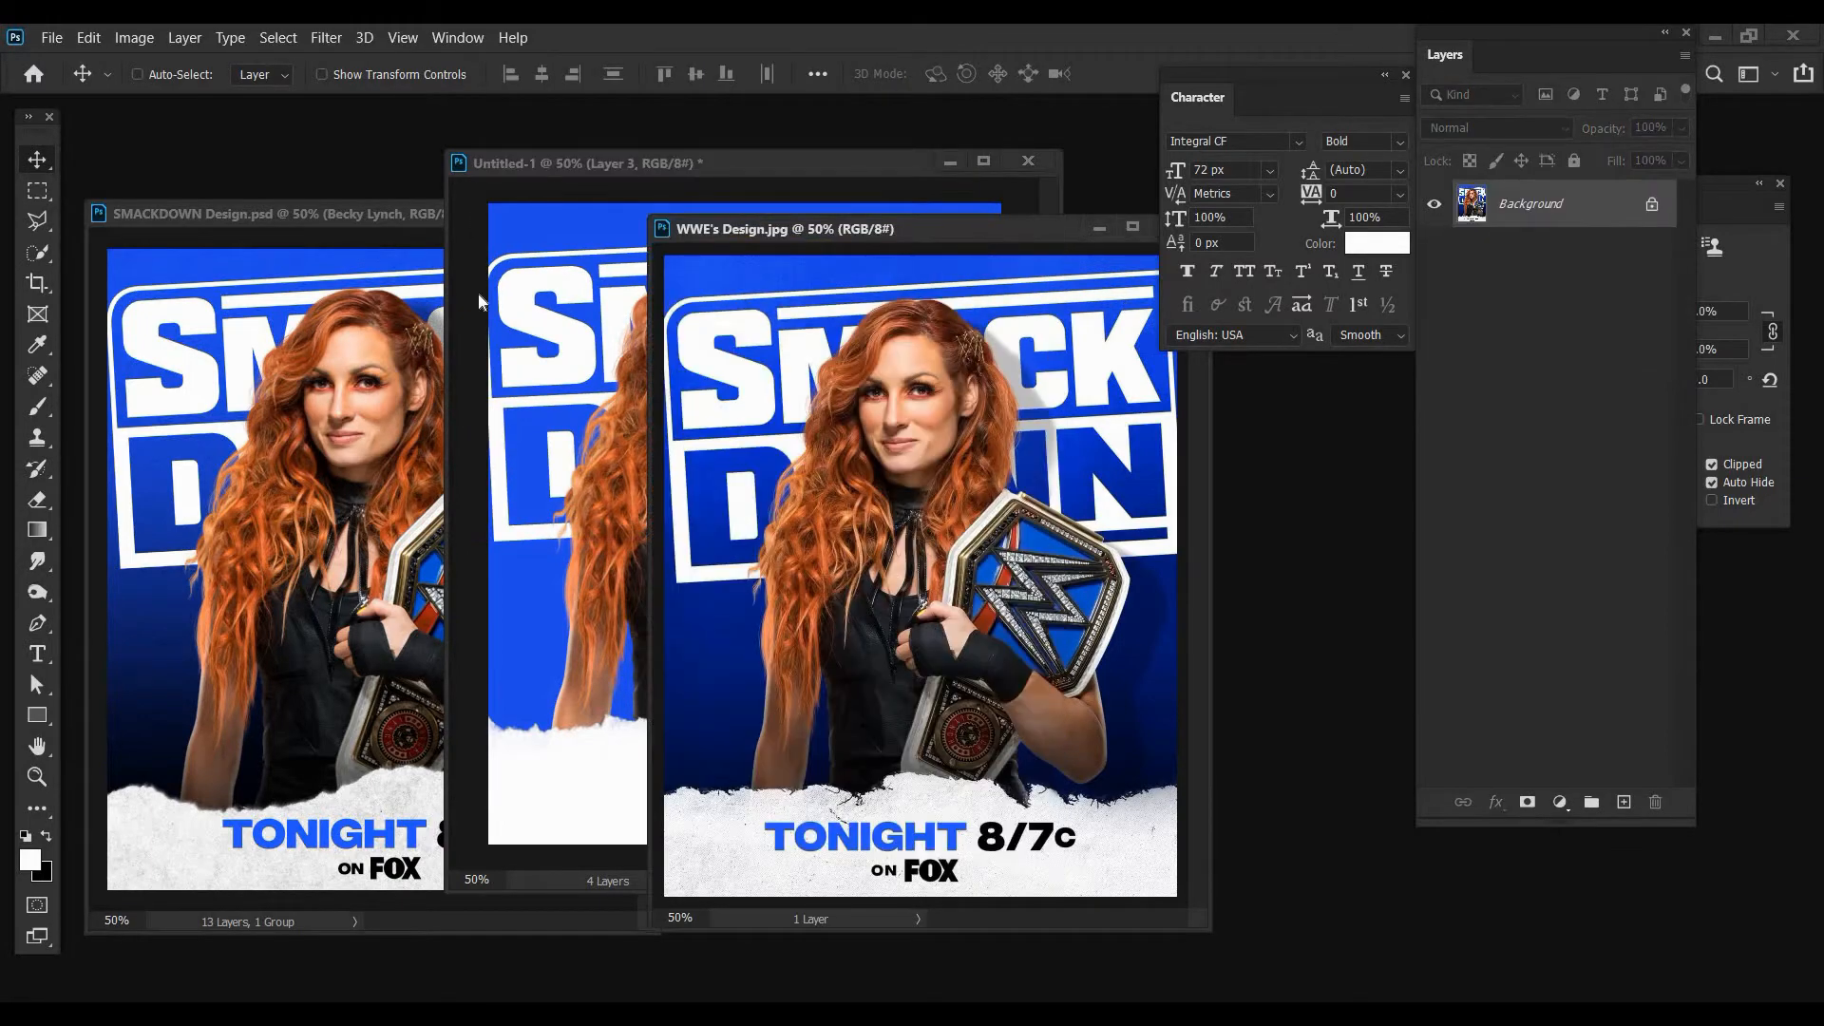
{"action": "left_click_drag", "start_coordinate": [983, 229], "coordinate": [443, 274]}
{"action": "left_click", "coordinate": [577, 172]}
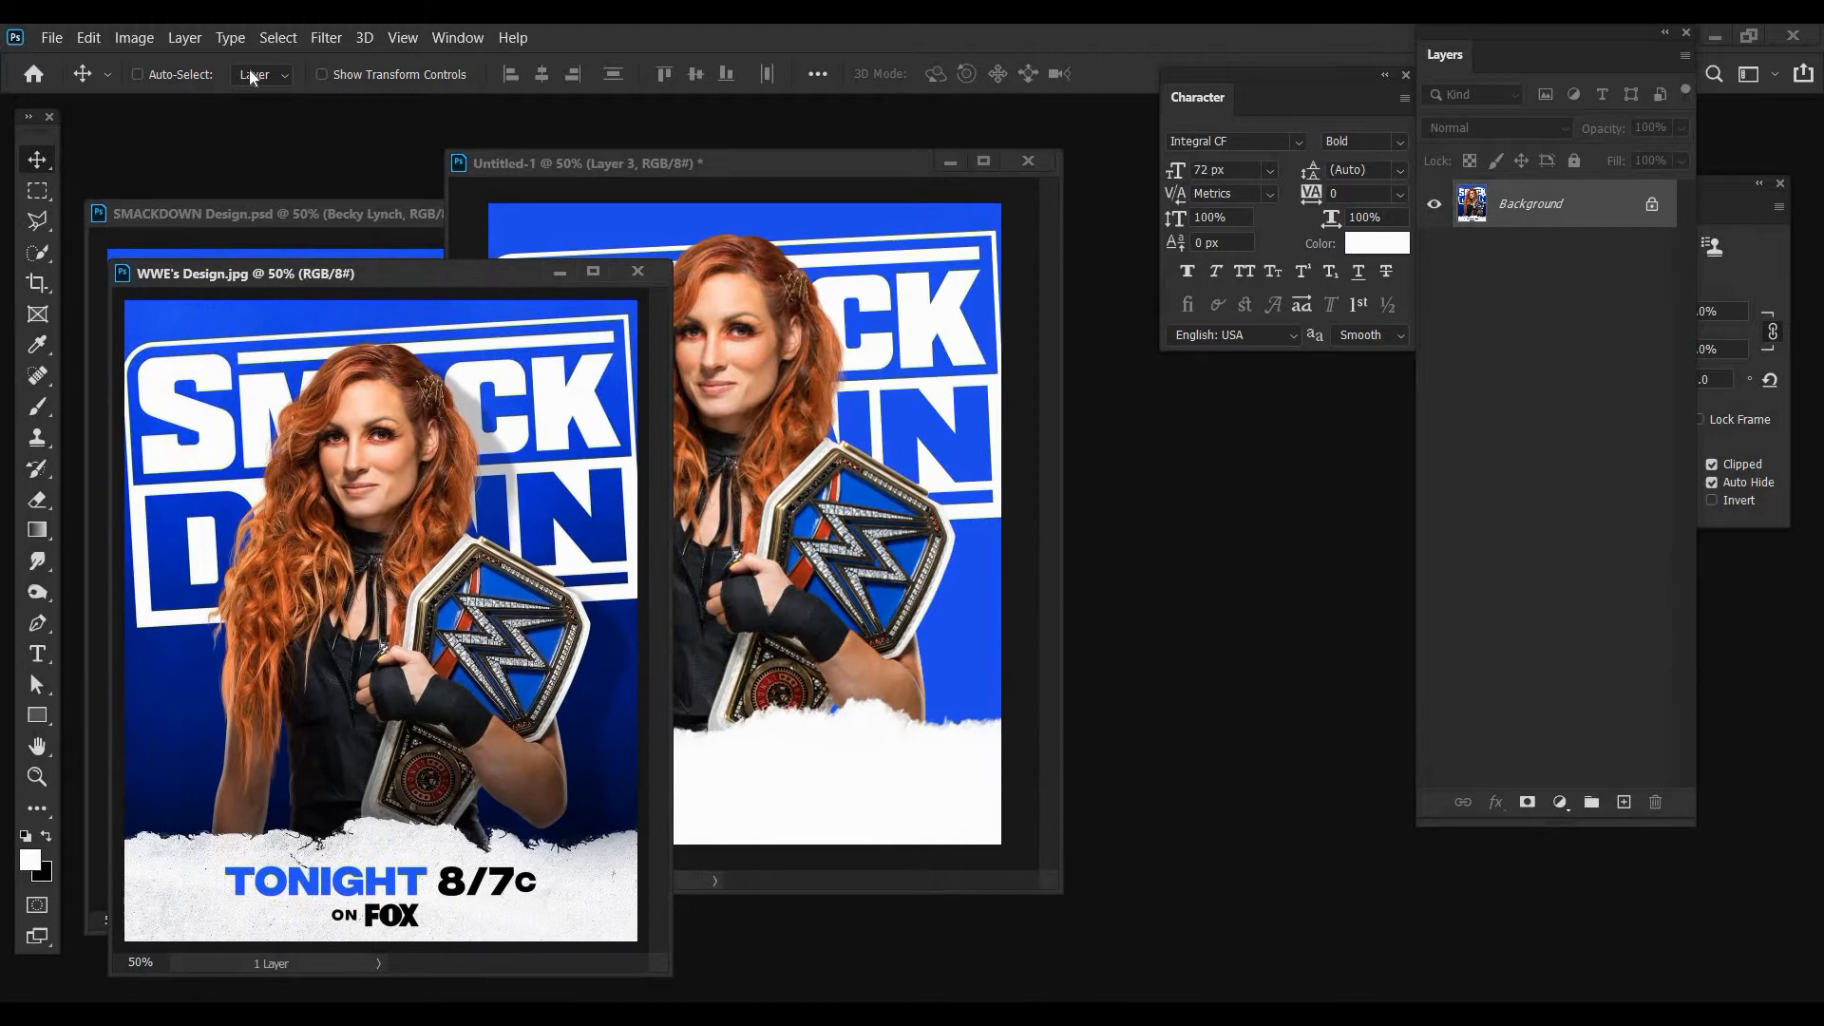
- Shrink the SmackDown logo slightly, shift it up a little, and minimise the WWE's Design.jpg reference
{"action": "left_click", "coordinate": [88, 38]}
{"action": "left_click", "coordinate": [199, 528]}
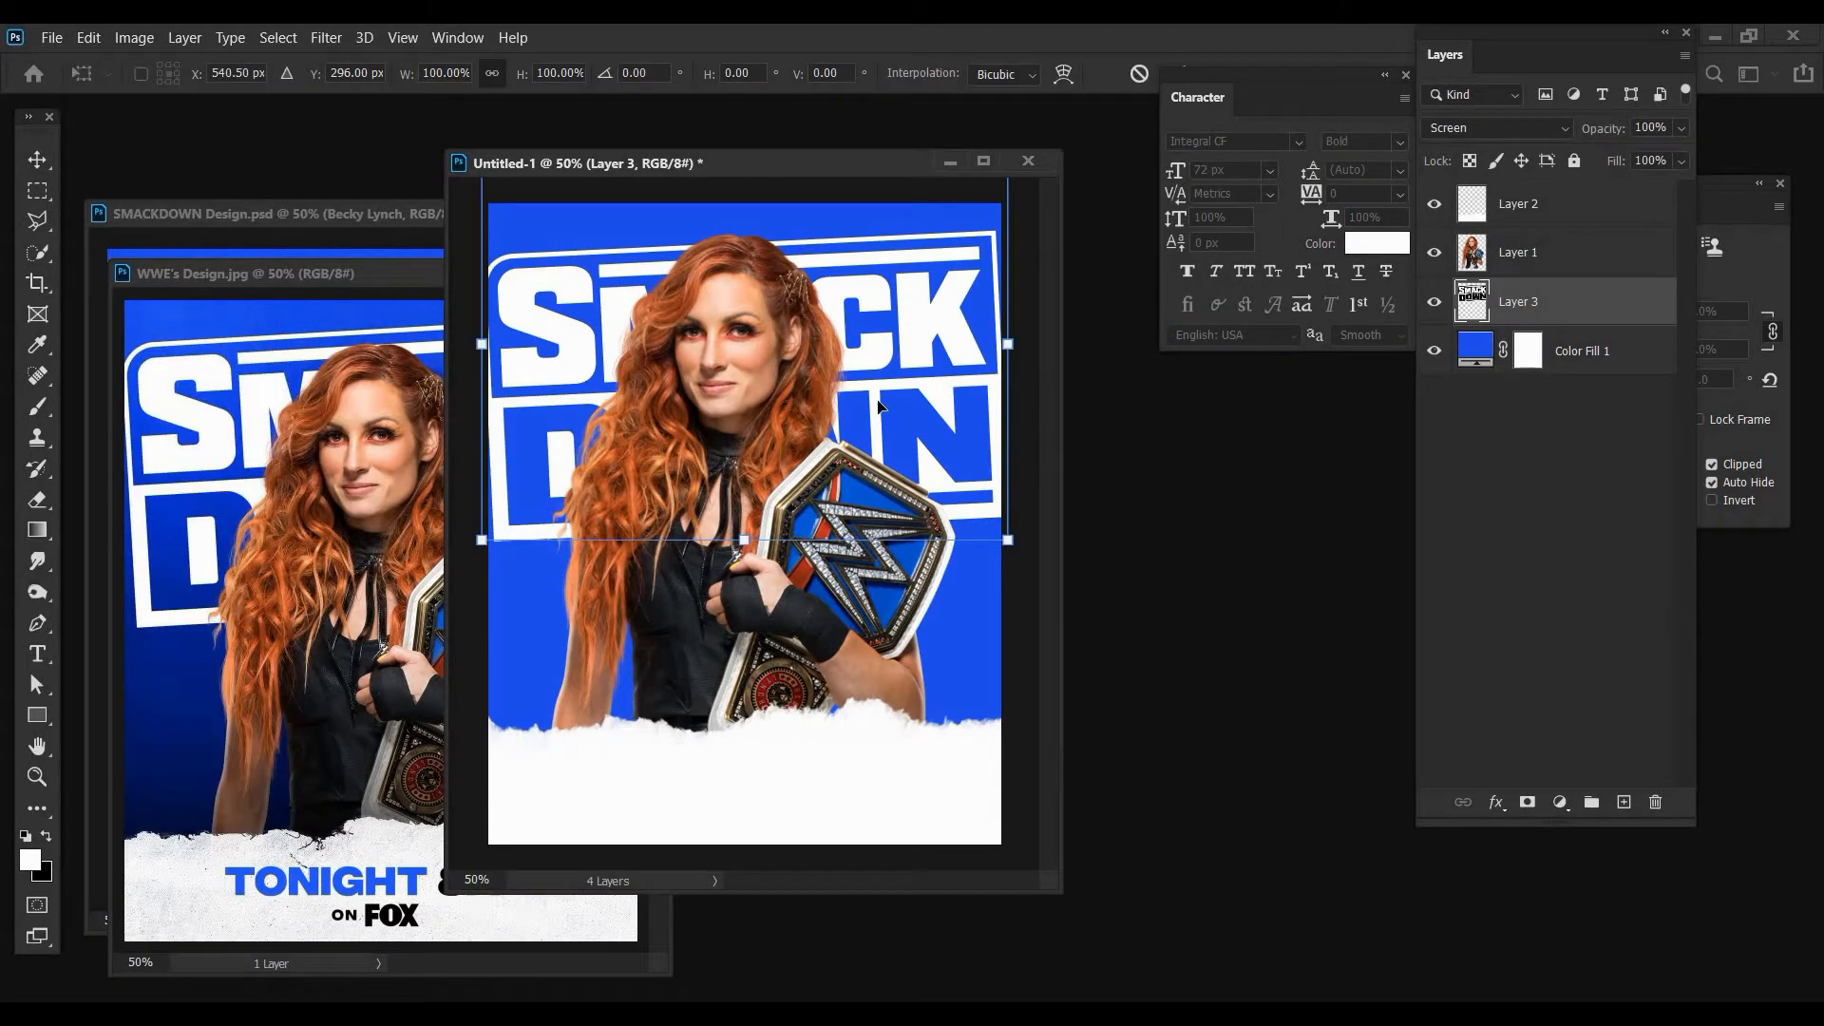
{"action": "left_click_drag", "start_coordinate": [1010, 350], "coordinate": [990, 339]}
{"action": "left_click_drag", "start_coordinate": [918, 390], "coordinate": [914, 386]}
{"action": "key", "text": "Return"}
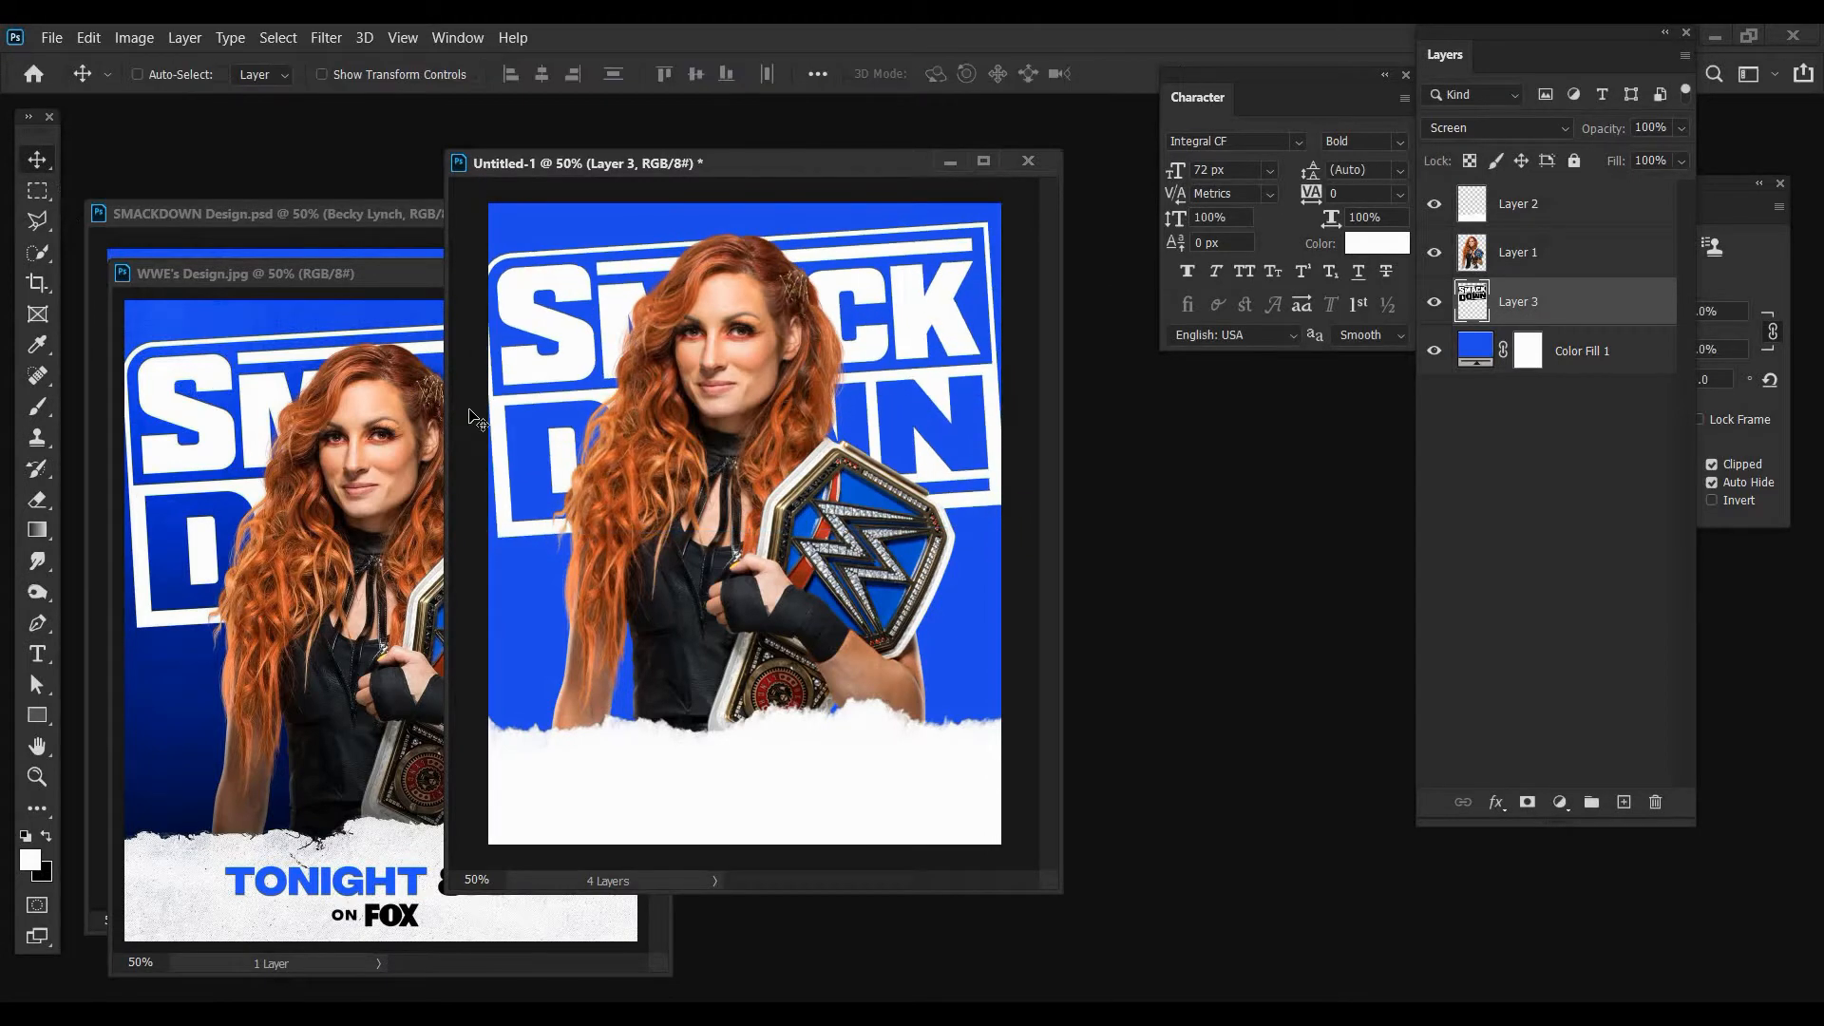
{"action": "left_click", "coordinate": [433, 273]}
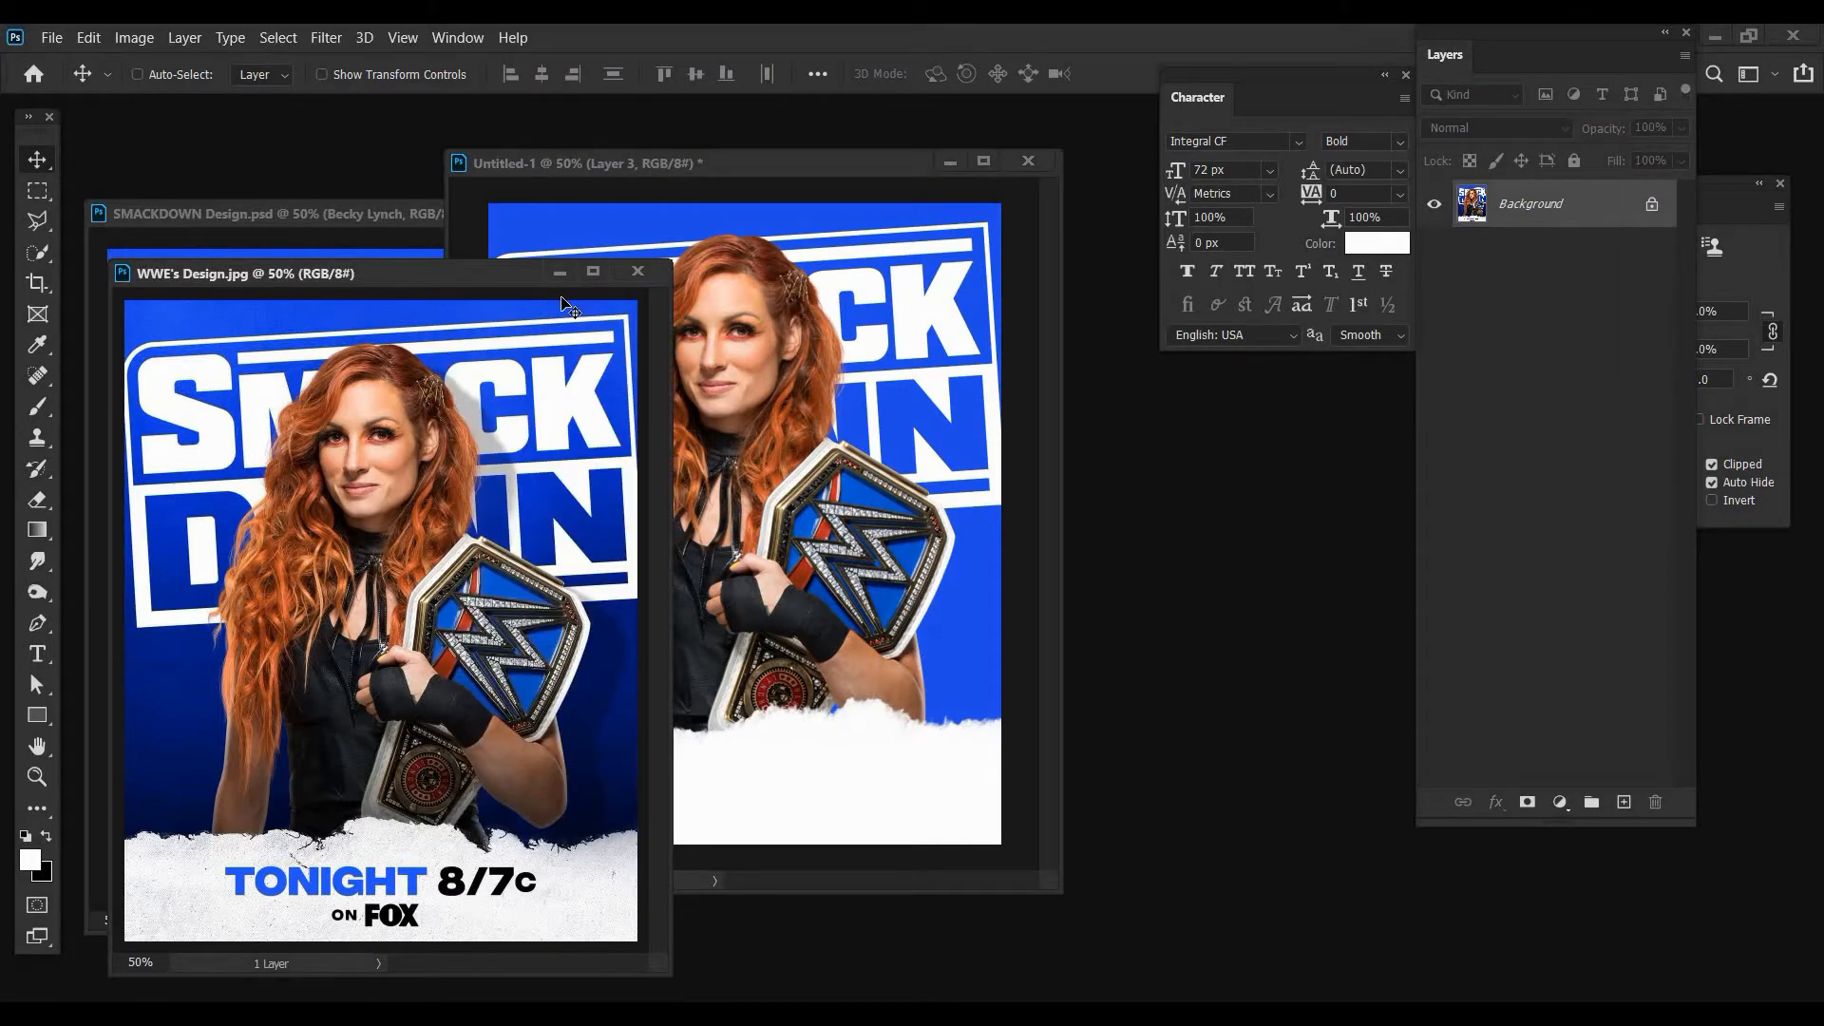
{"action": "left_click", "coordinate": [560, 273]}
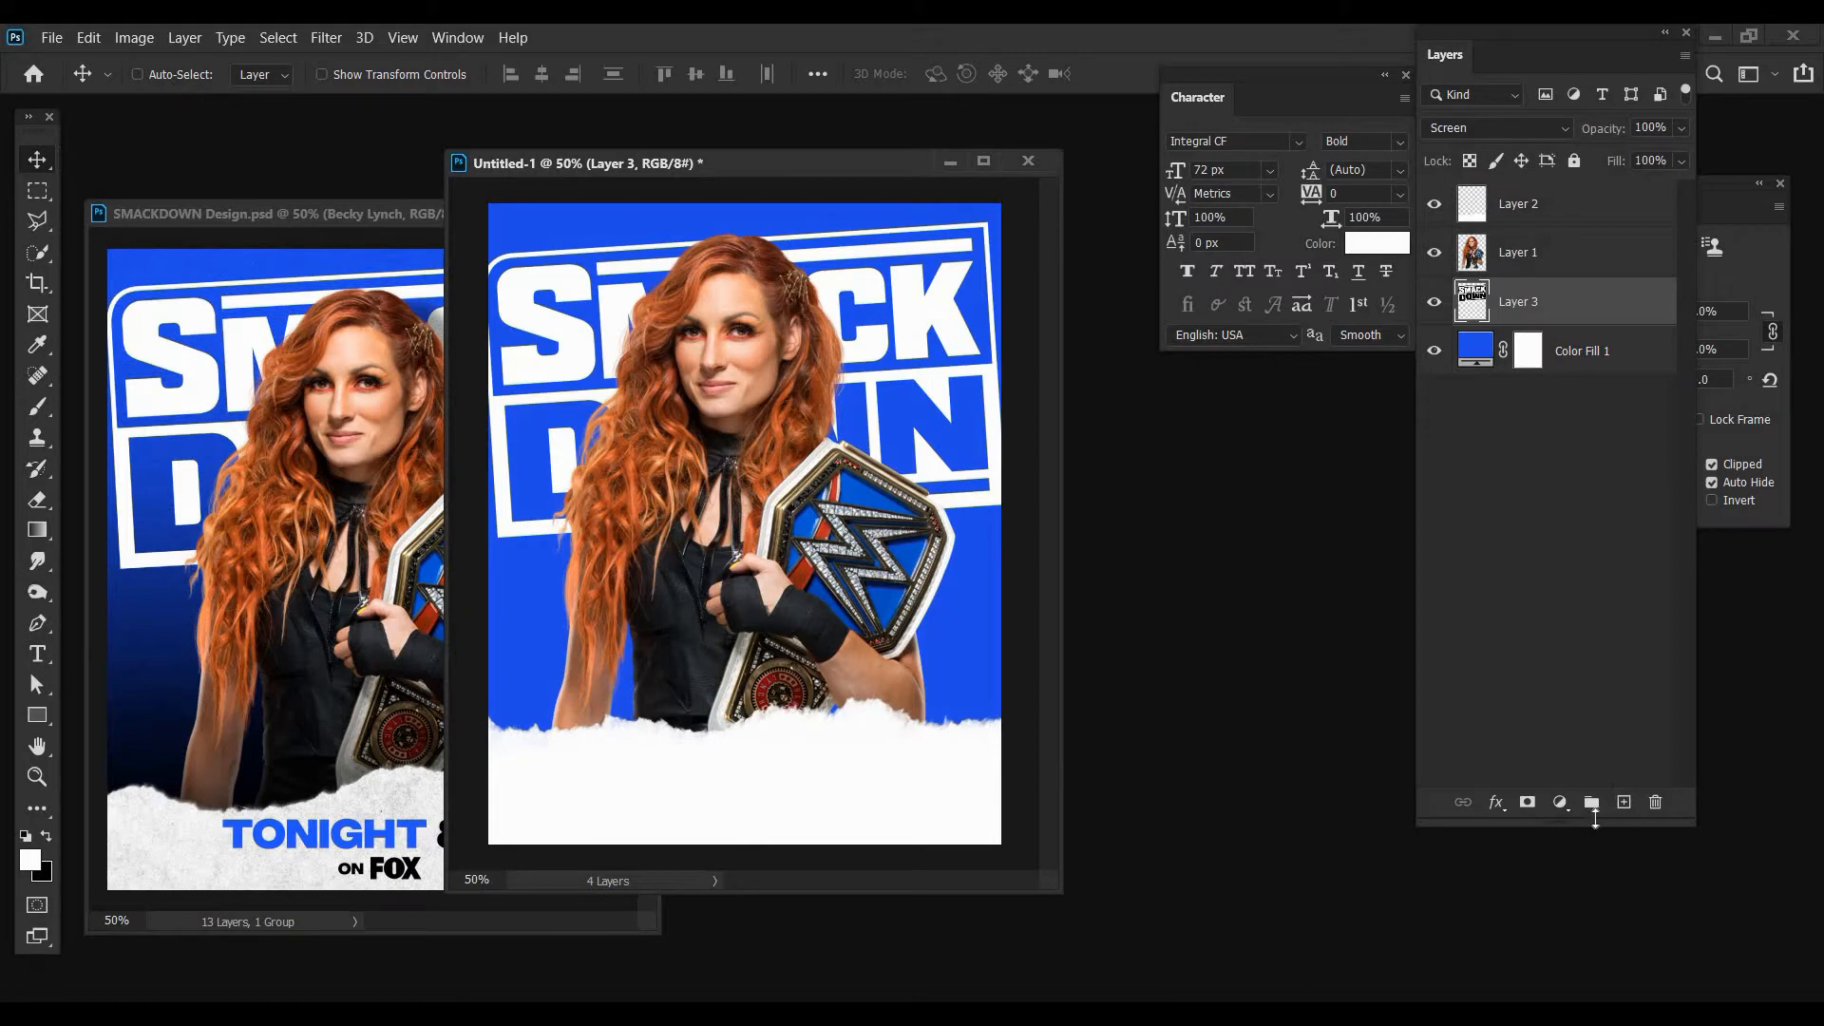
- Add a new layer above the SmackDown logo and draw a black-to-transparent linear gradient from the poster's lower edge up to the logo
{"action": "left_click", "coordinate": [1624, 802]}
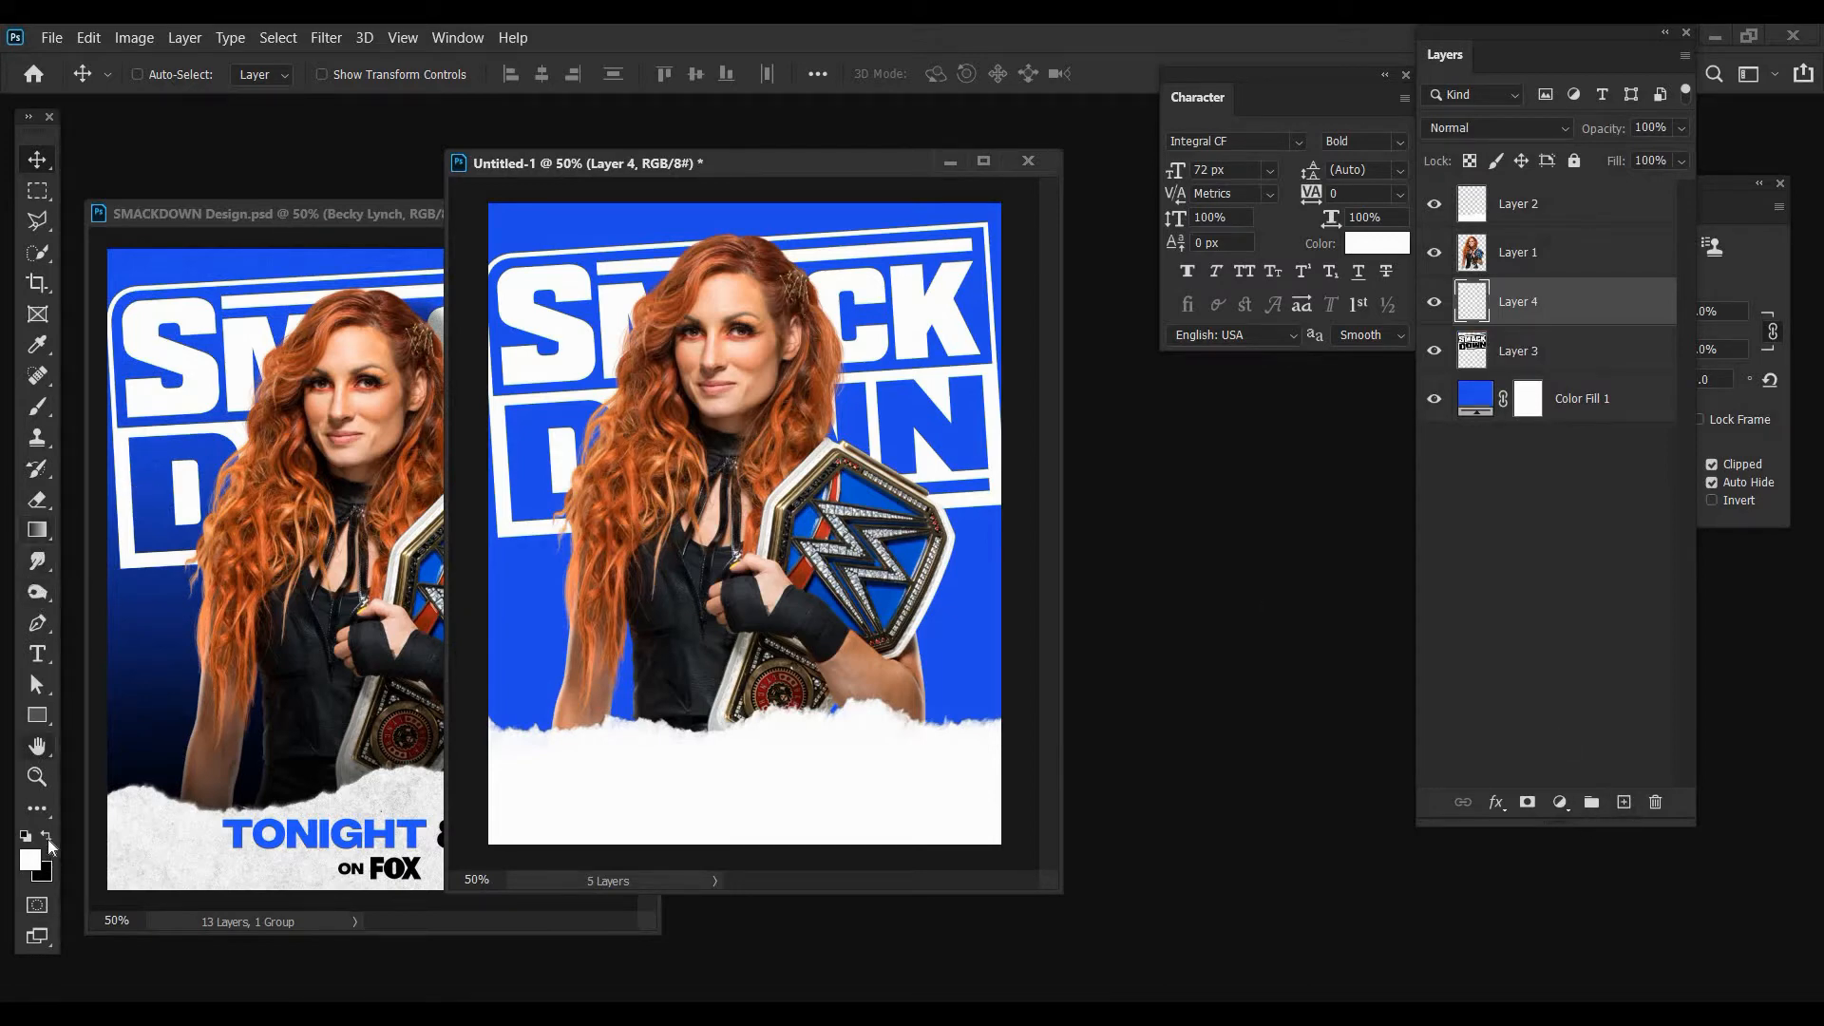
{"action": "key", "text": "x"}
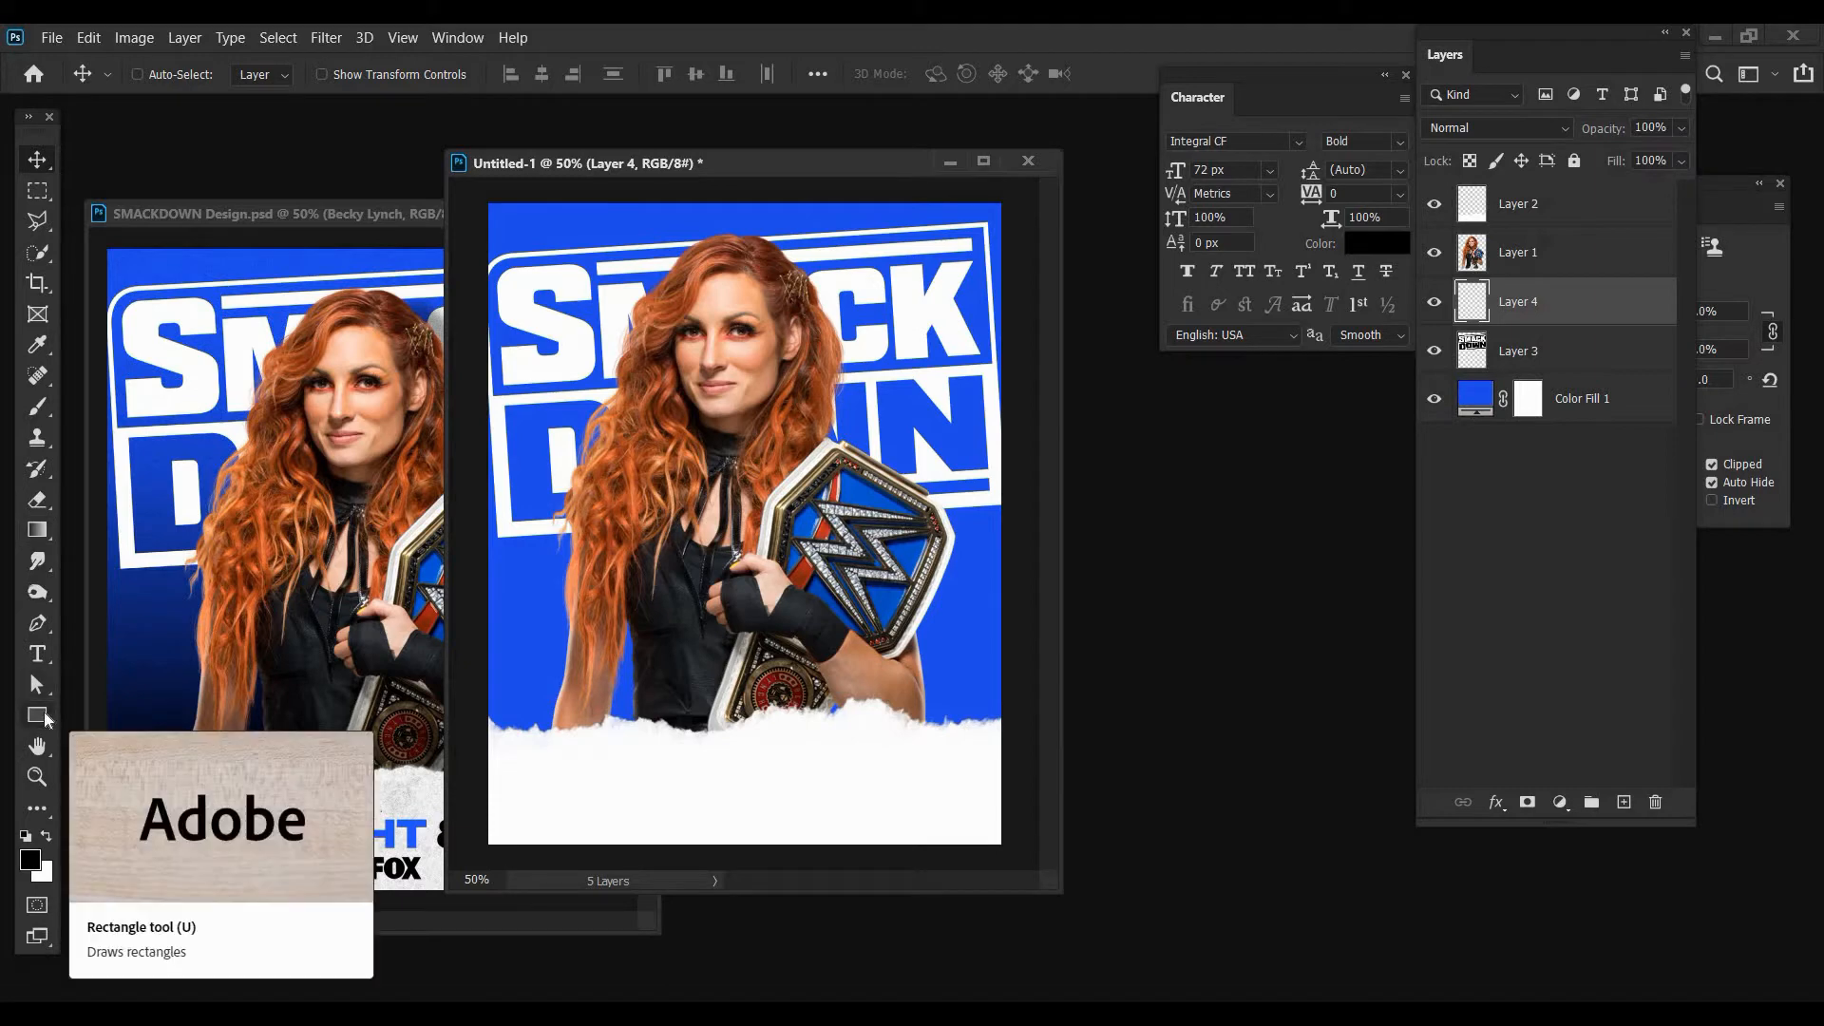
{"action": "left_click", "coordinate": [37, 529]}
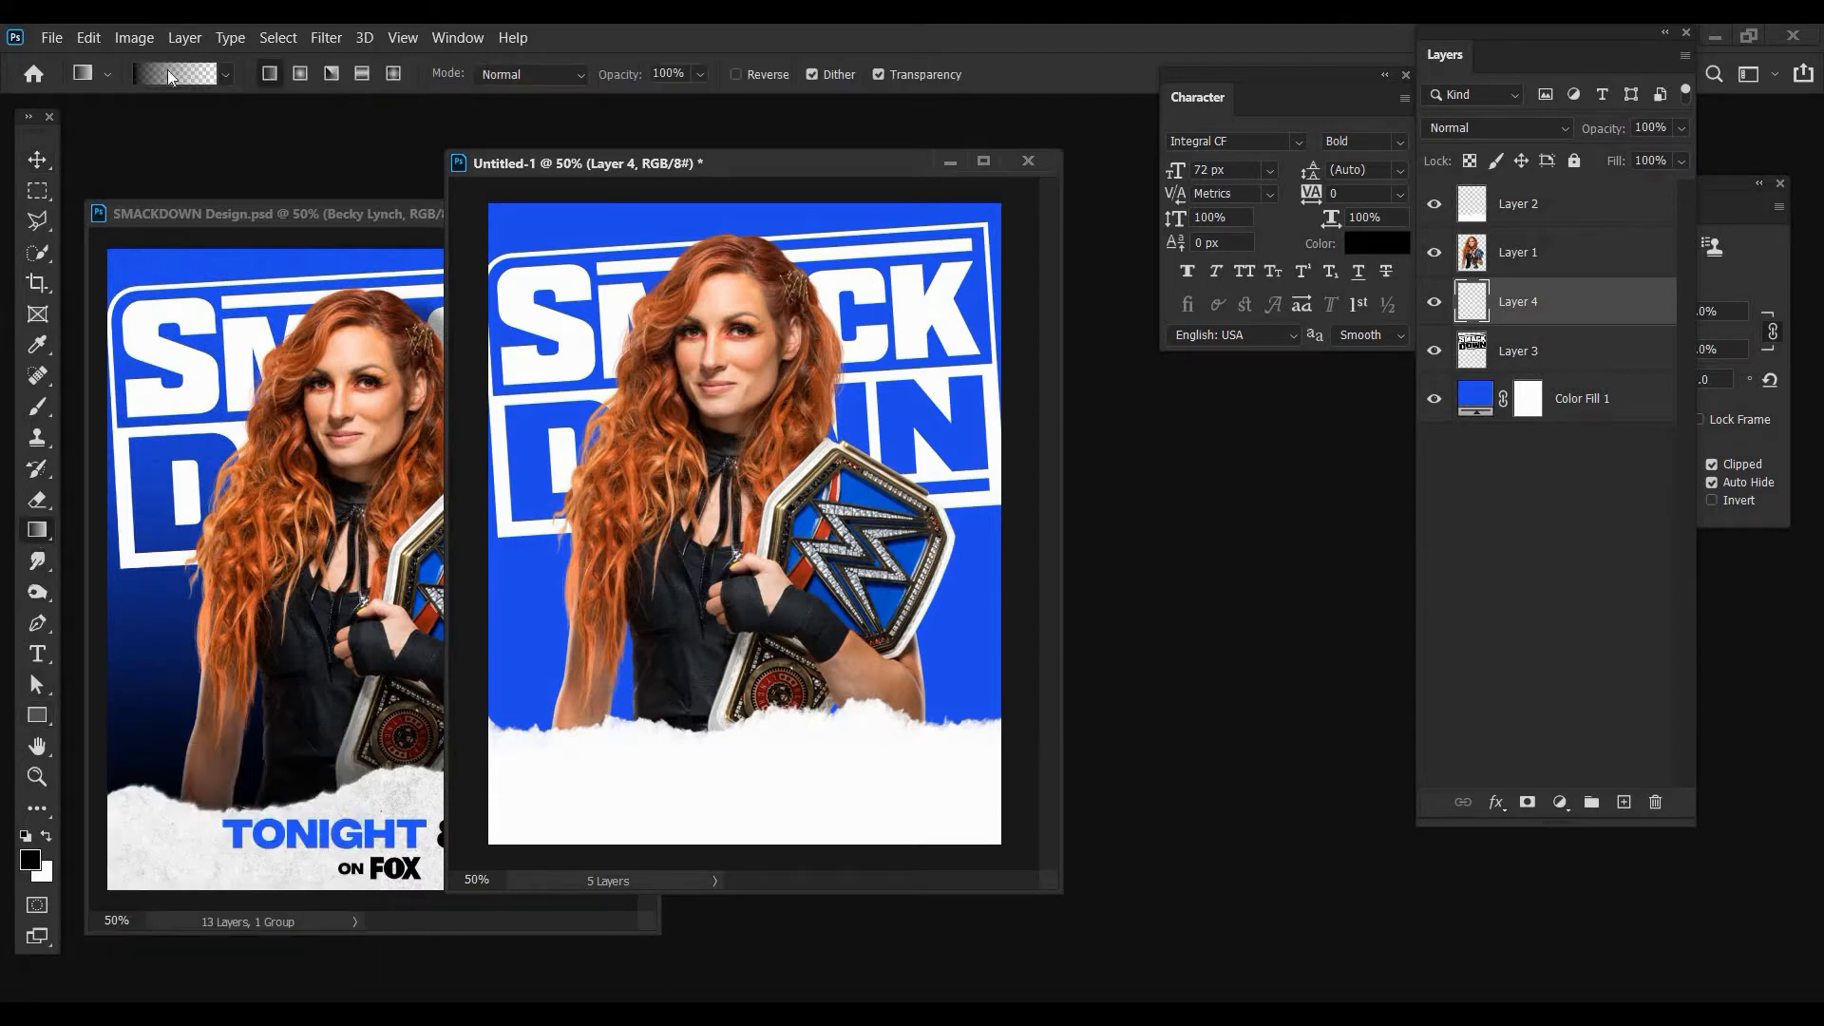
{"action": "left_click", "coordinate": [225, 75]}
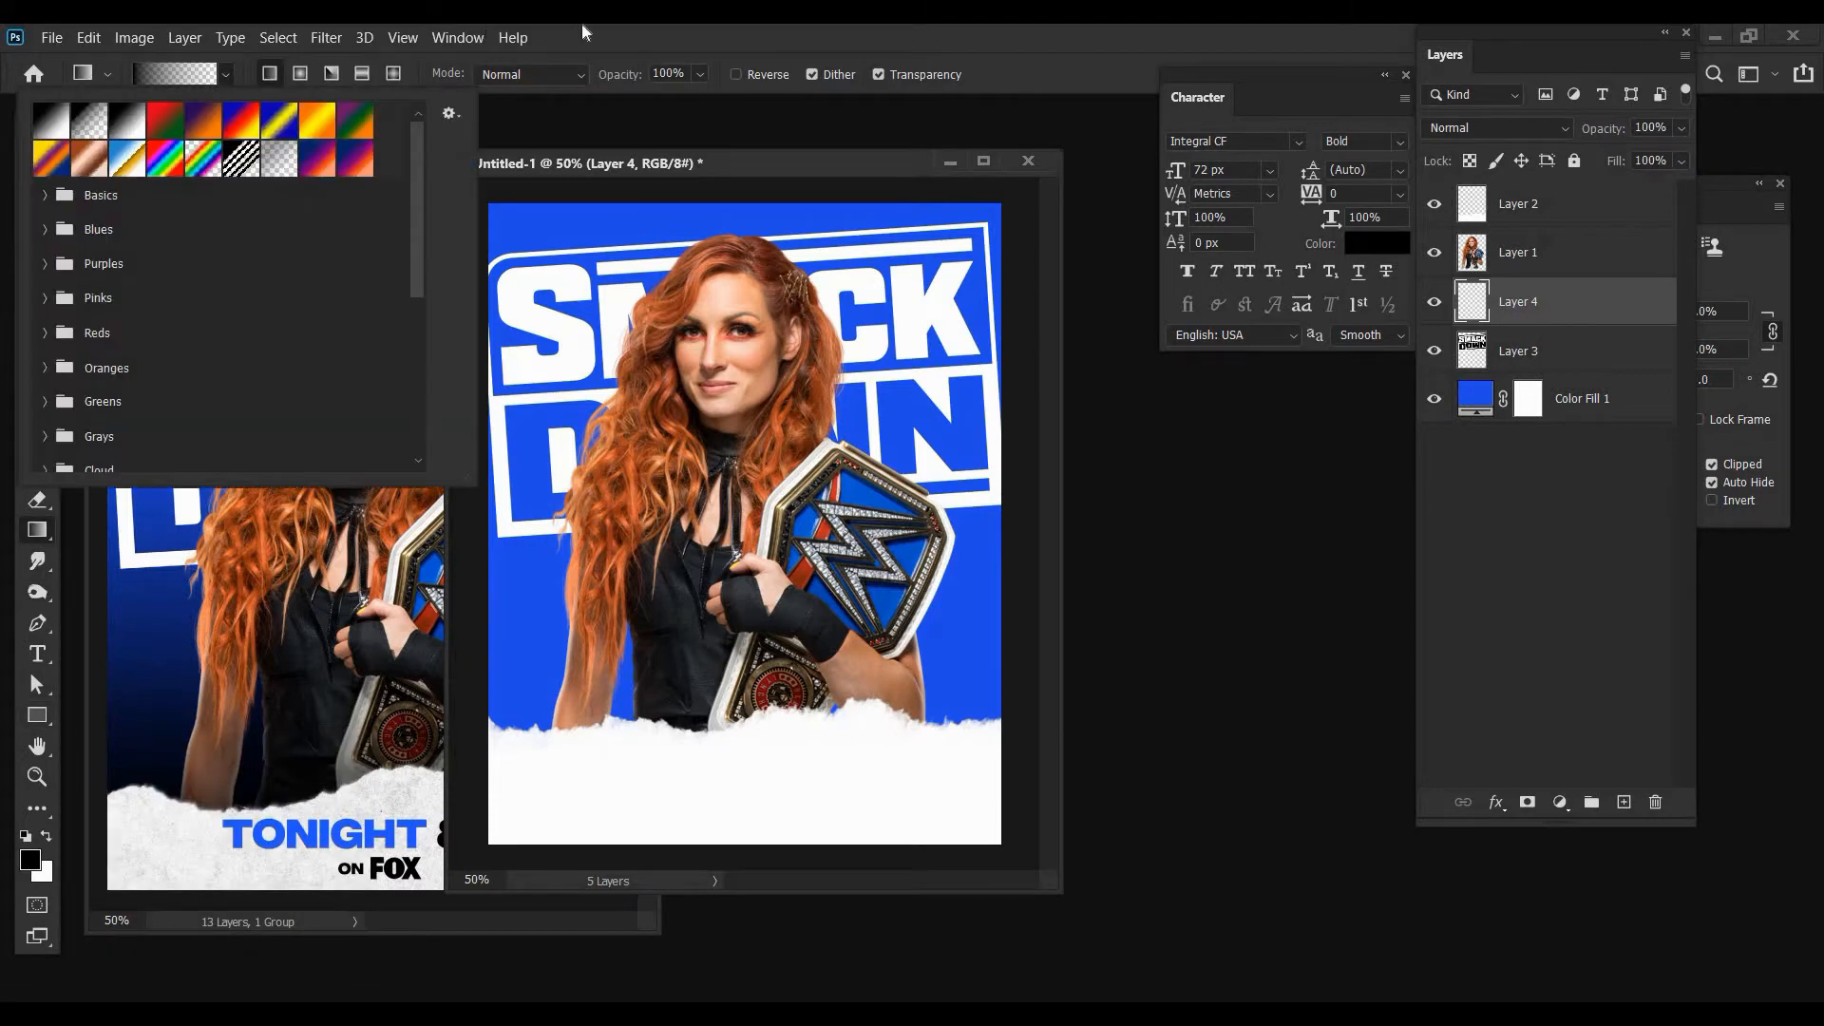
{"action": "left_click", "coordinate": [754, 818]}
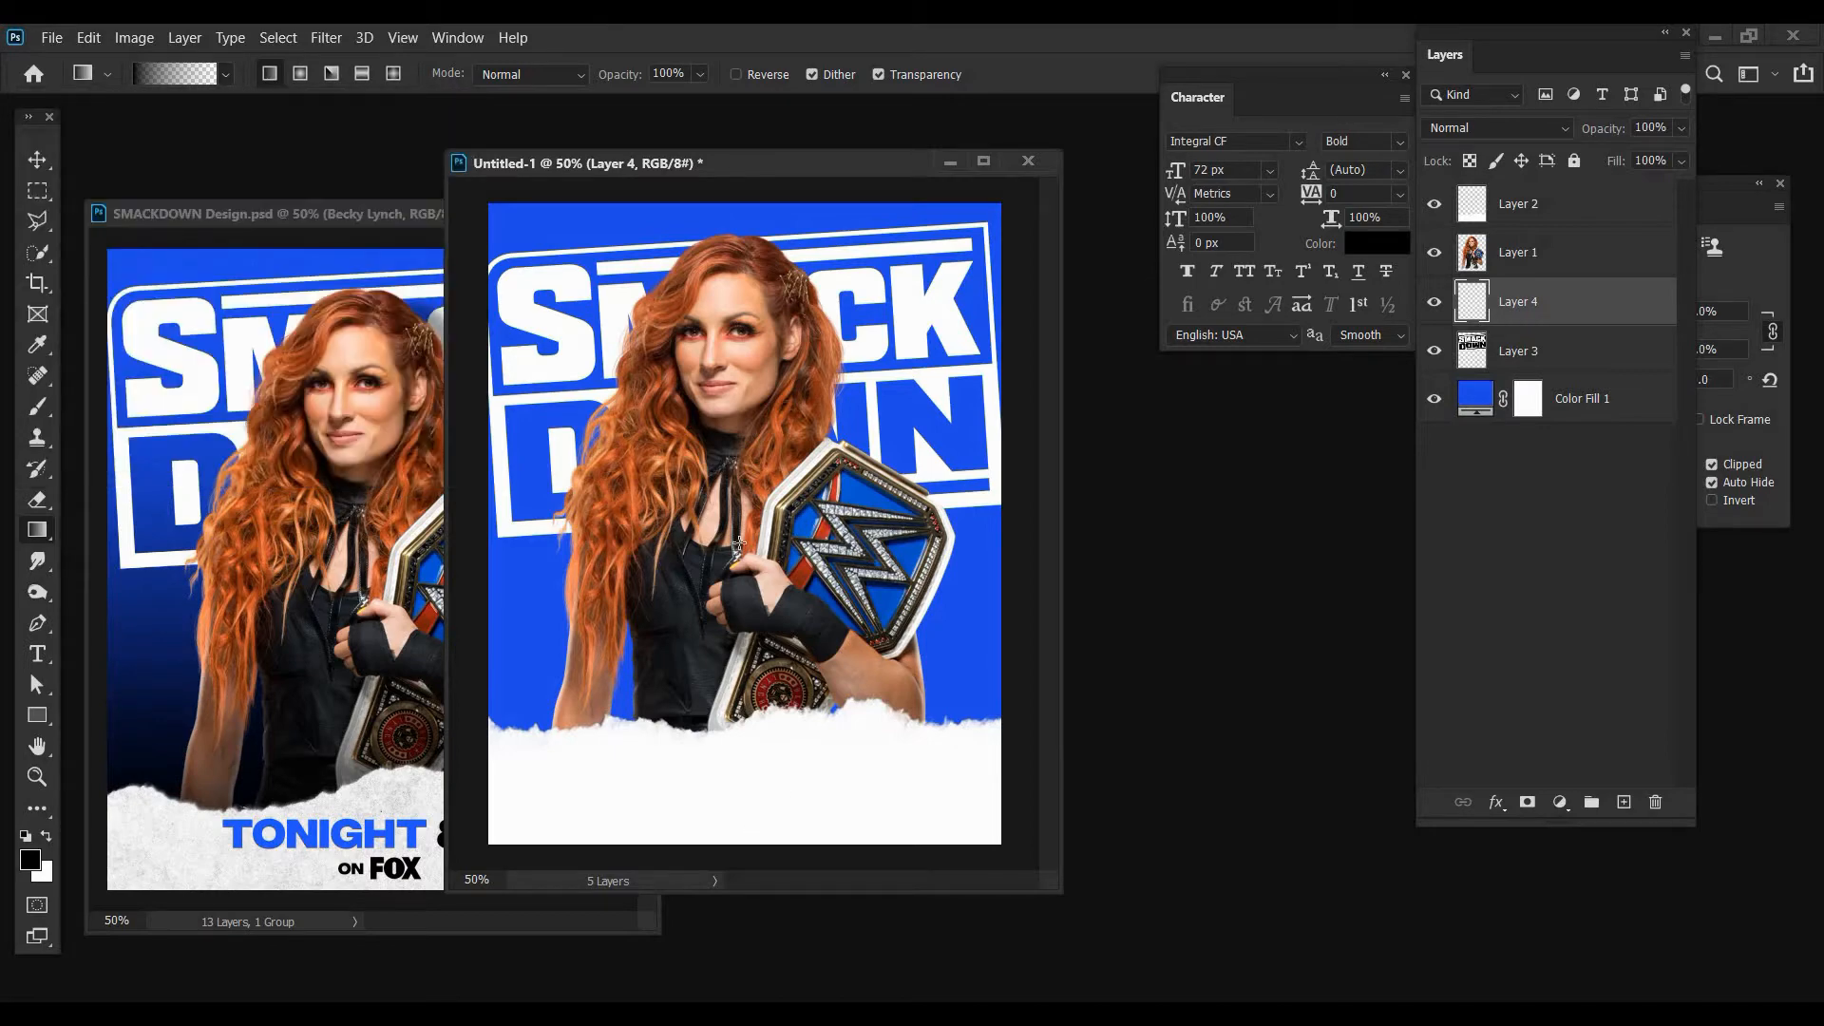
{"action": "left_click_drag", "start_coordinate": [755, 827], "coordinate": [747, 428]}
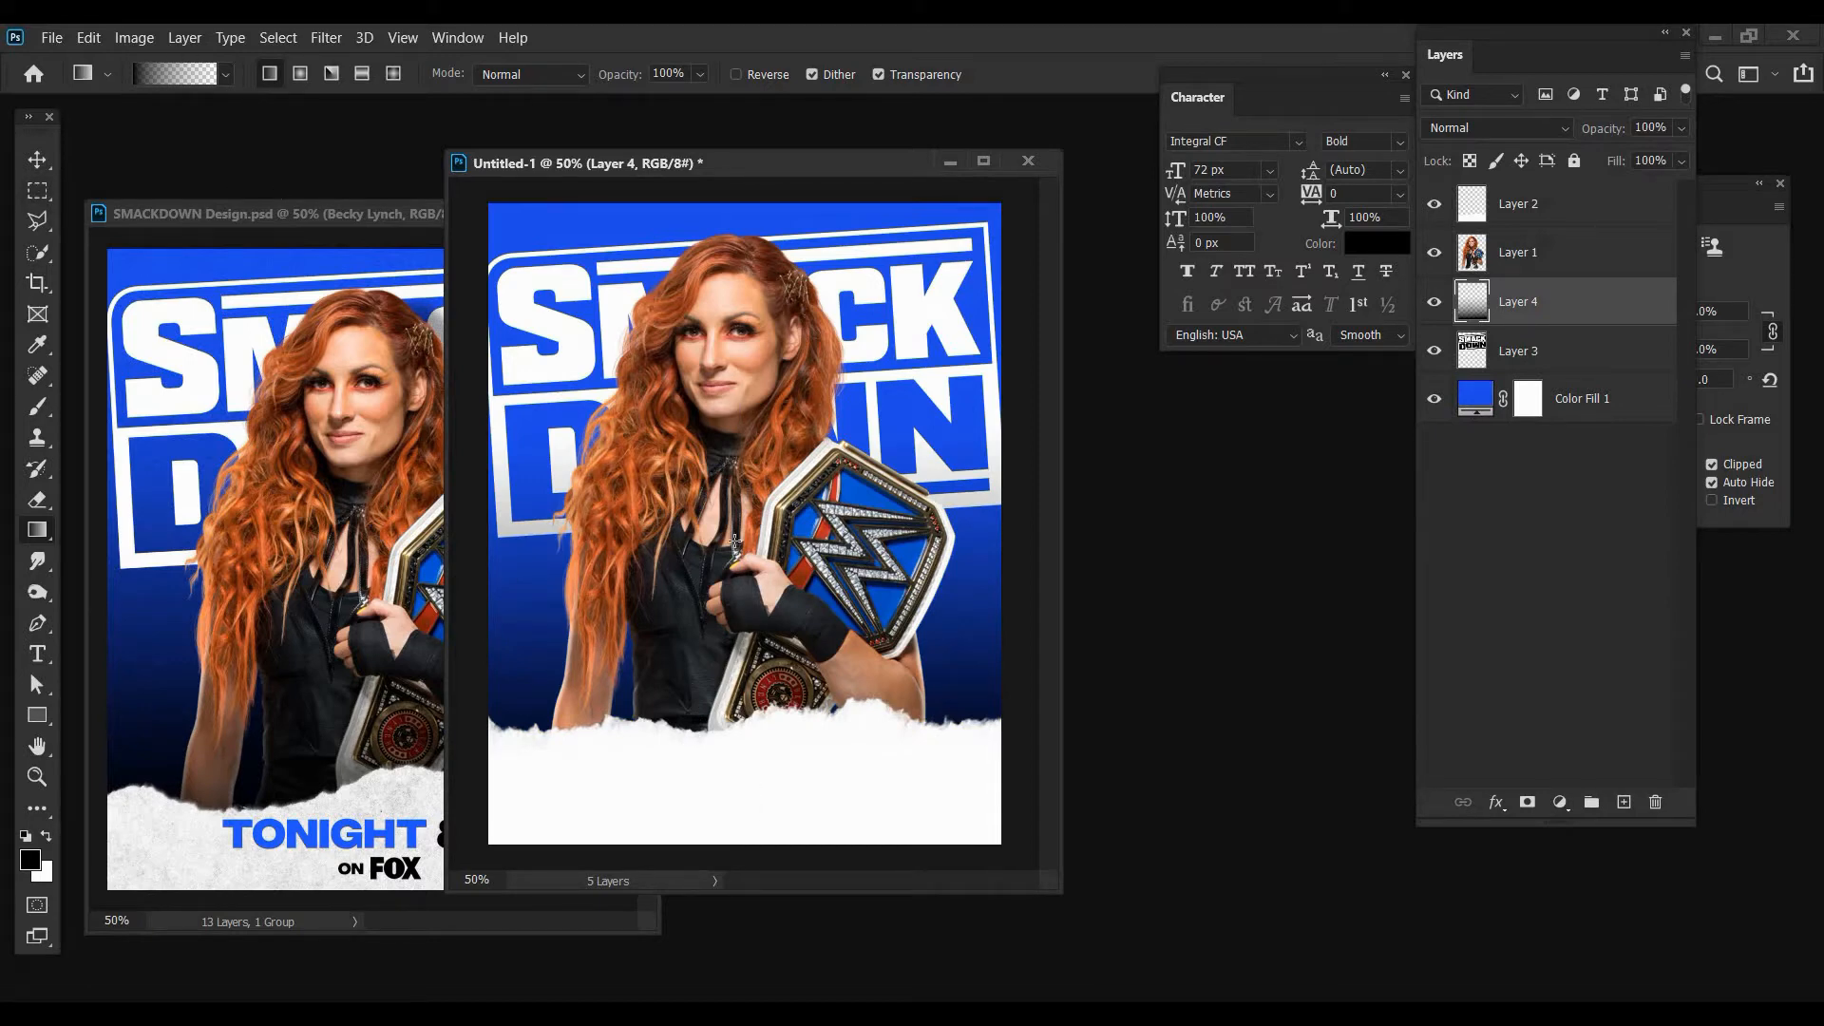
- Try a second, stronger black gradient upward on the same gradient layer and undo it
{"action": "left_click_drag", "start_coordinate": [752, 783], "coordinate": [751, 374]}
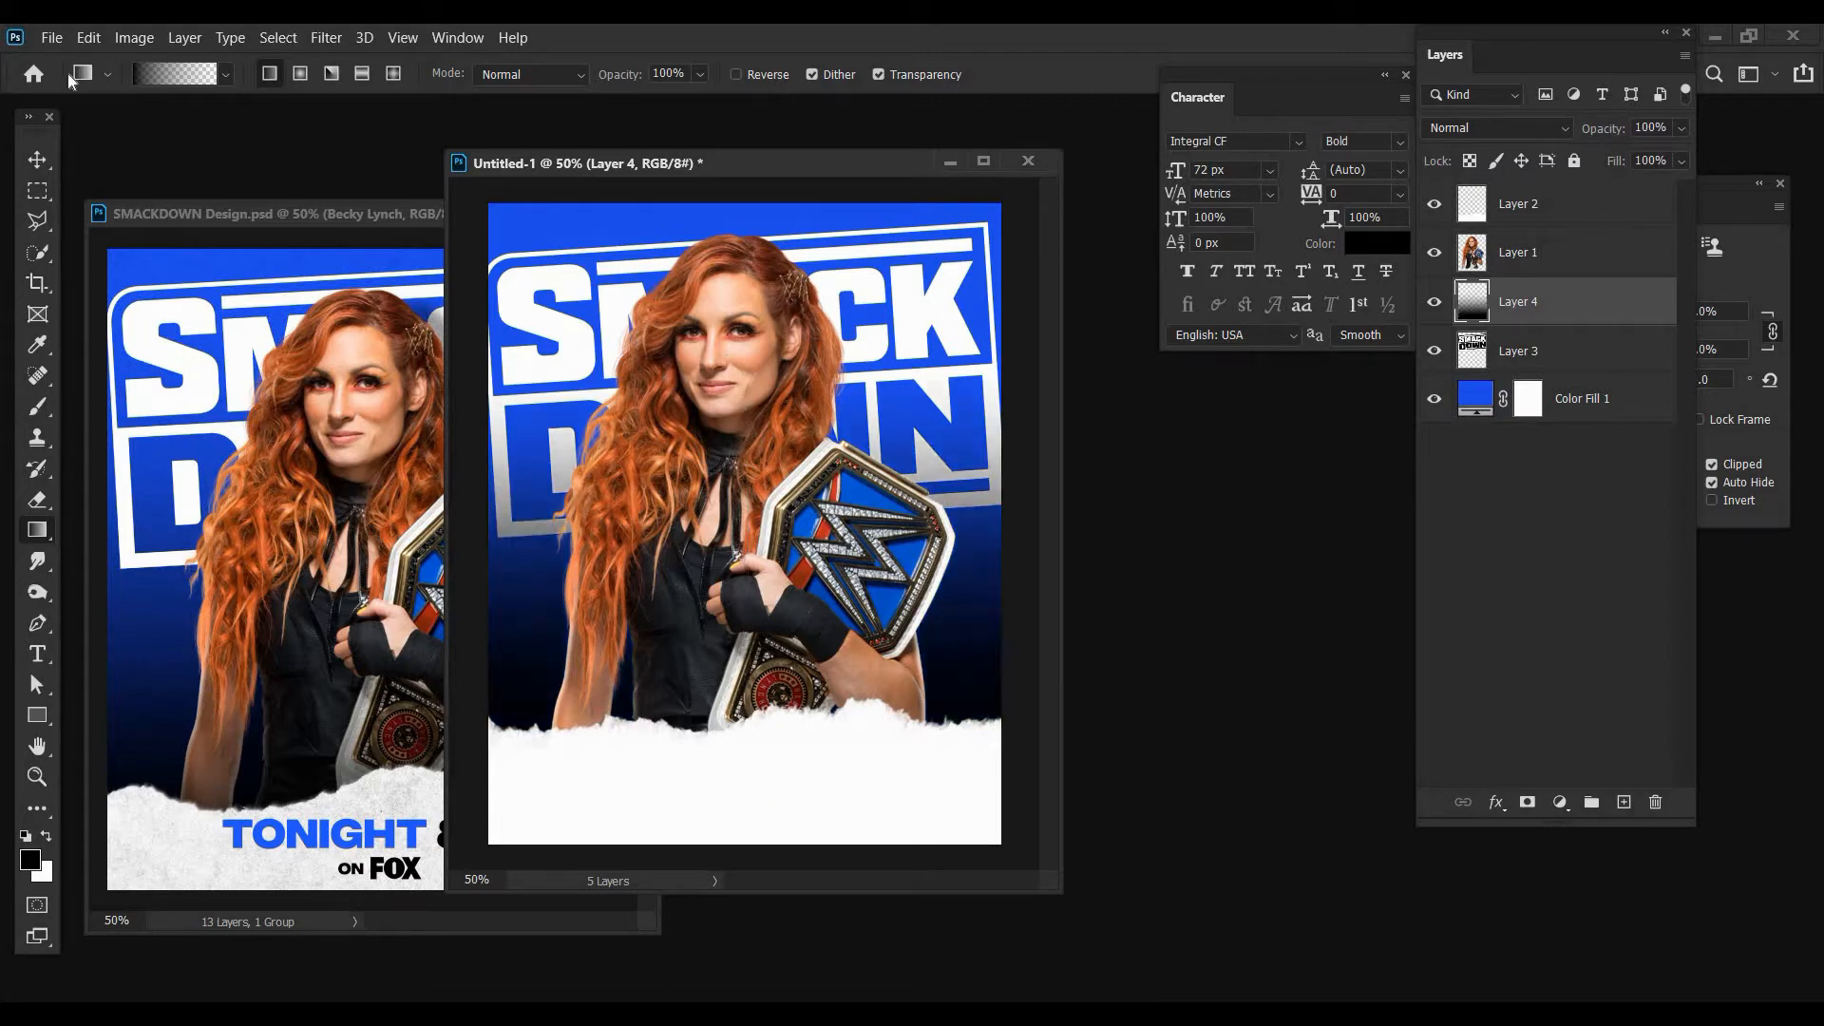
{"action": "left_click", "coordinate": [38, 154]}
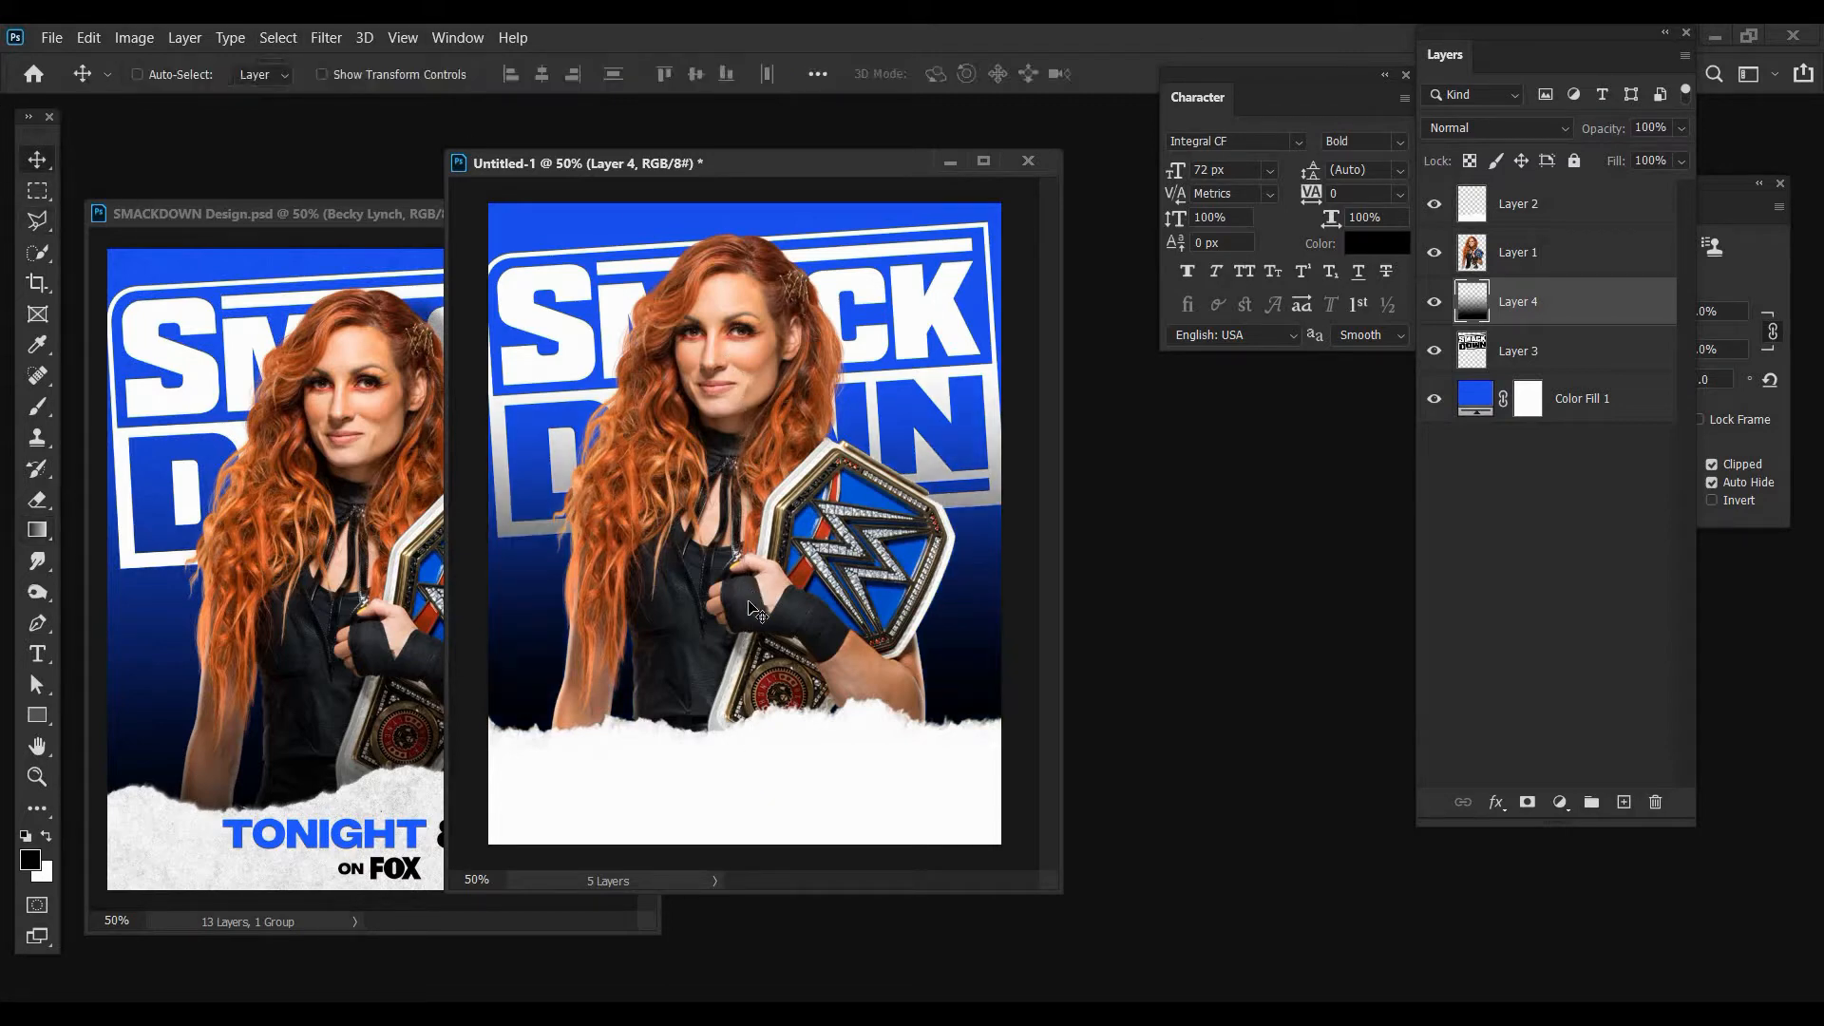
{"action": "key", "text": "ctrl+z"}
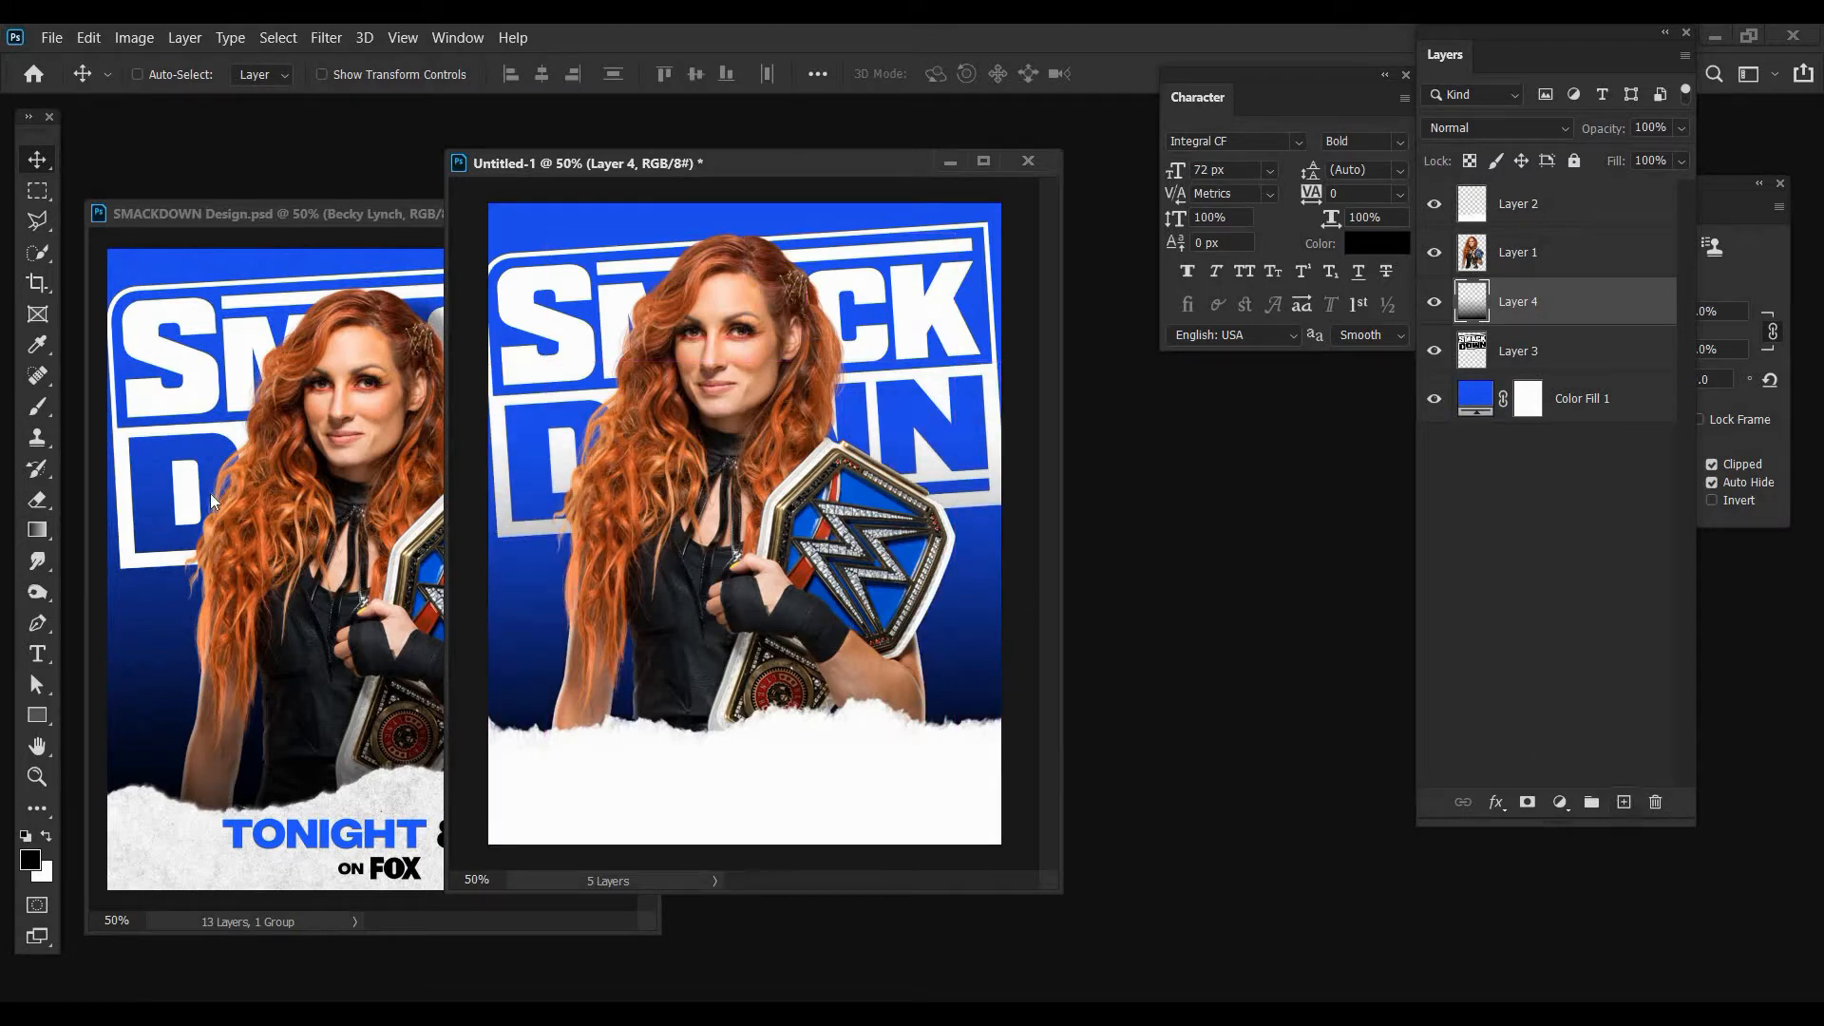
- Try another black gradient on a new layer above the first one, shift it slightly, and undo both changes
{"action": "key", "text": "ctrl+shift+alt+n"}
{"action": "left_click", "coordinate": [36, 536]}
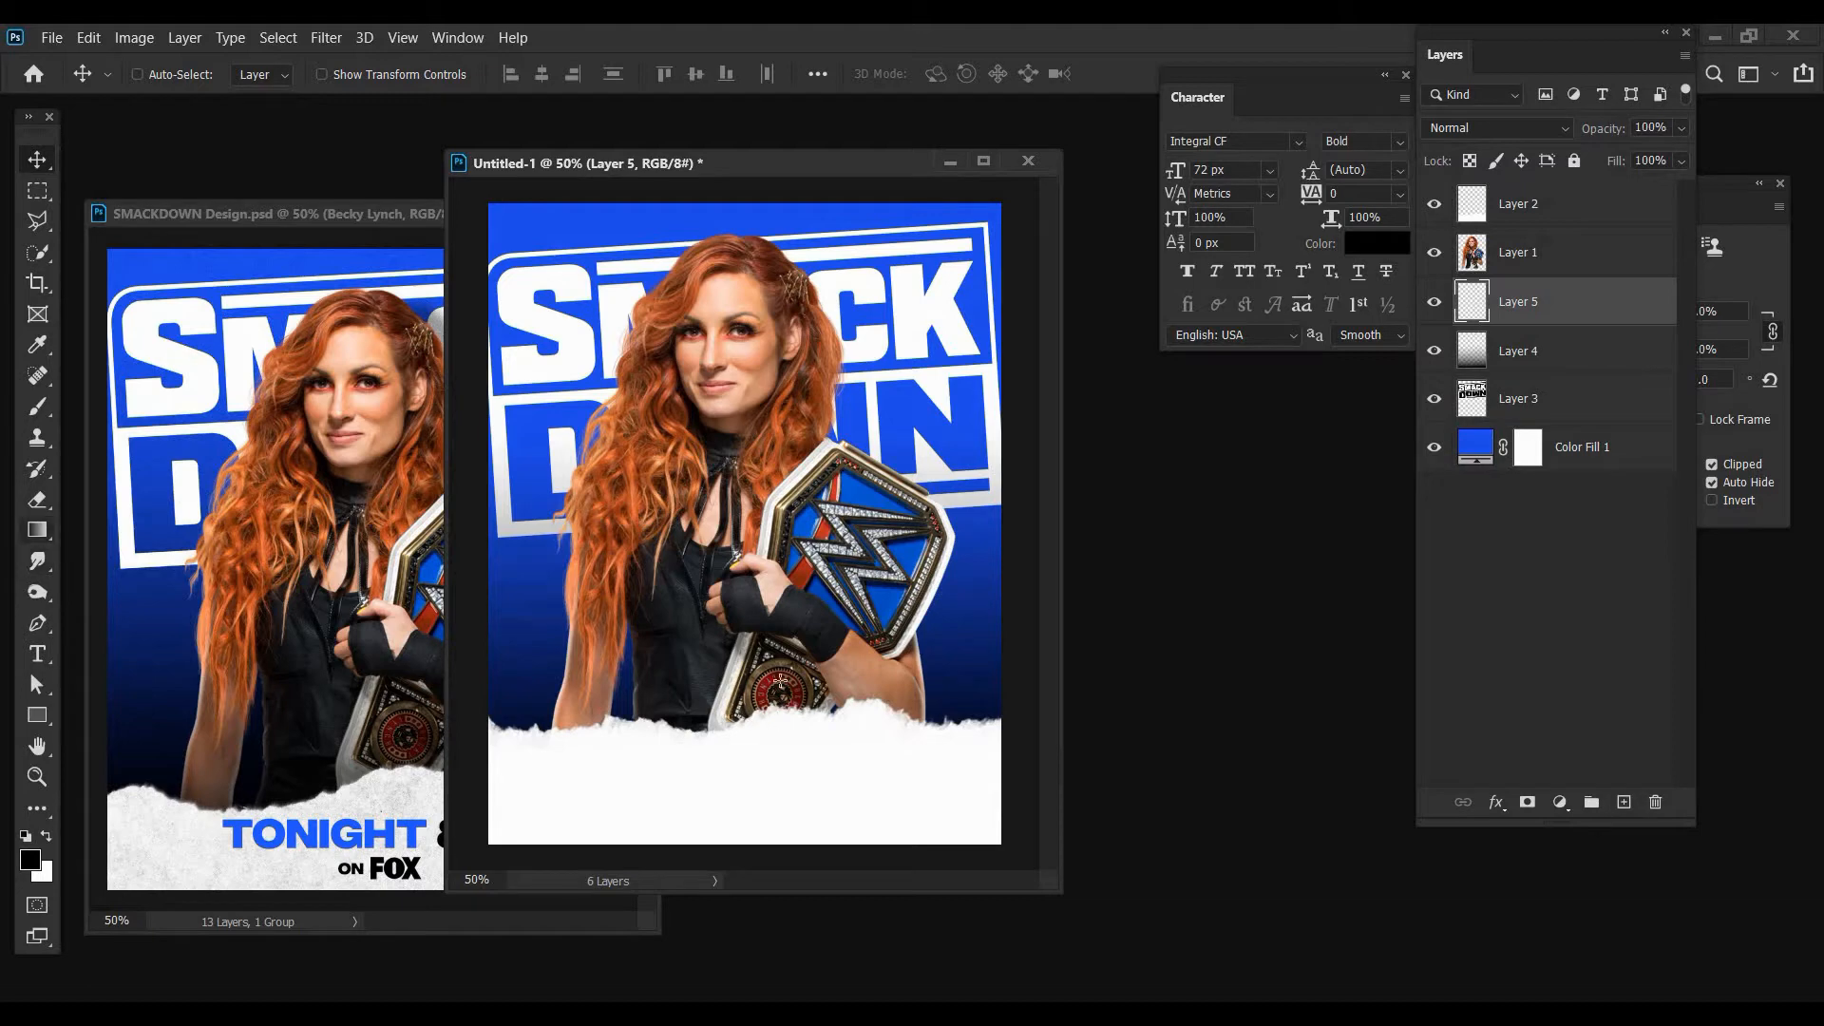
{"action": "left_click_drag", "start_coordinate": [744, 529], "coordinate": [744, 533]}
{"action": "key", "text": "v"}
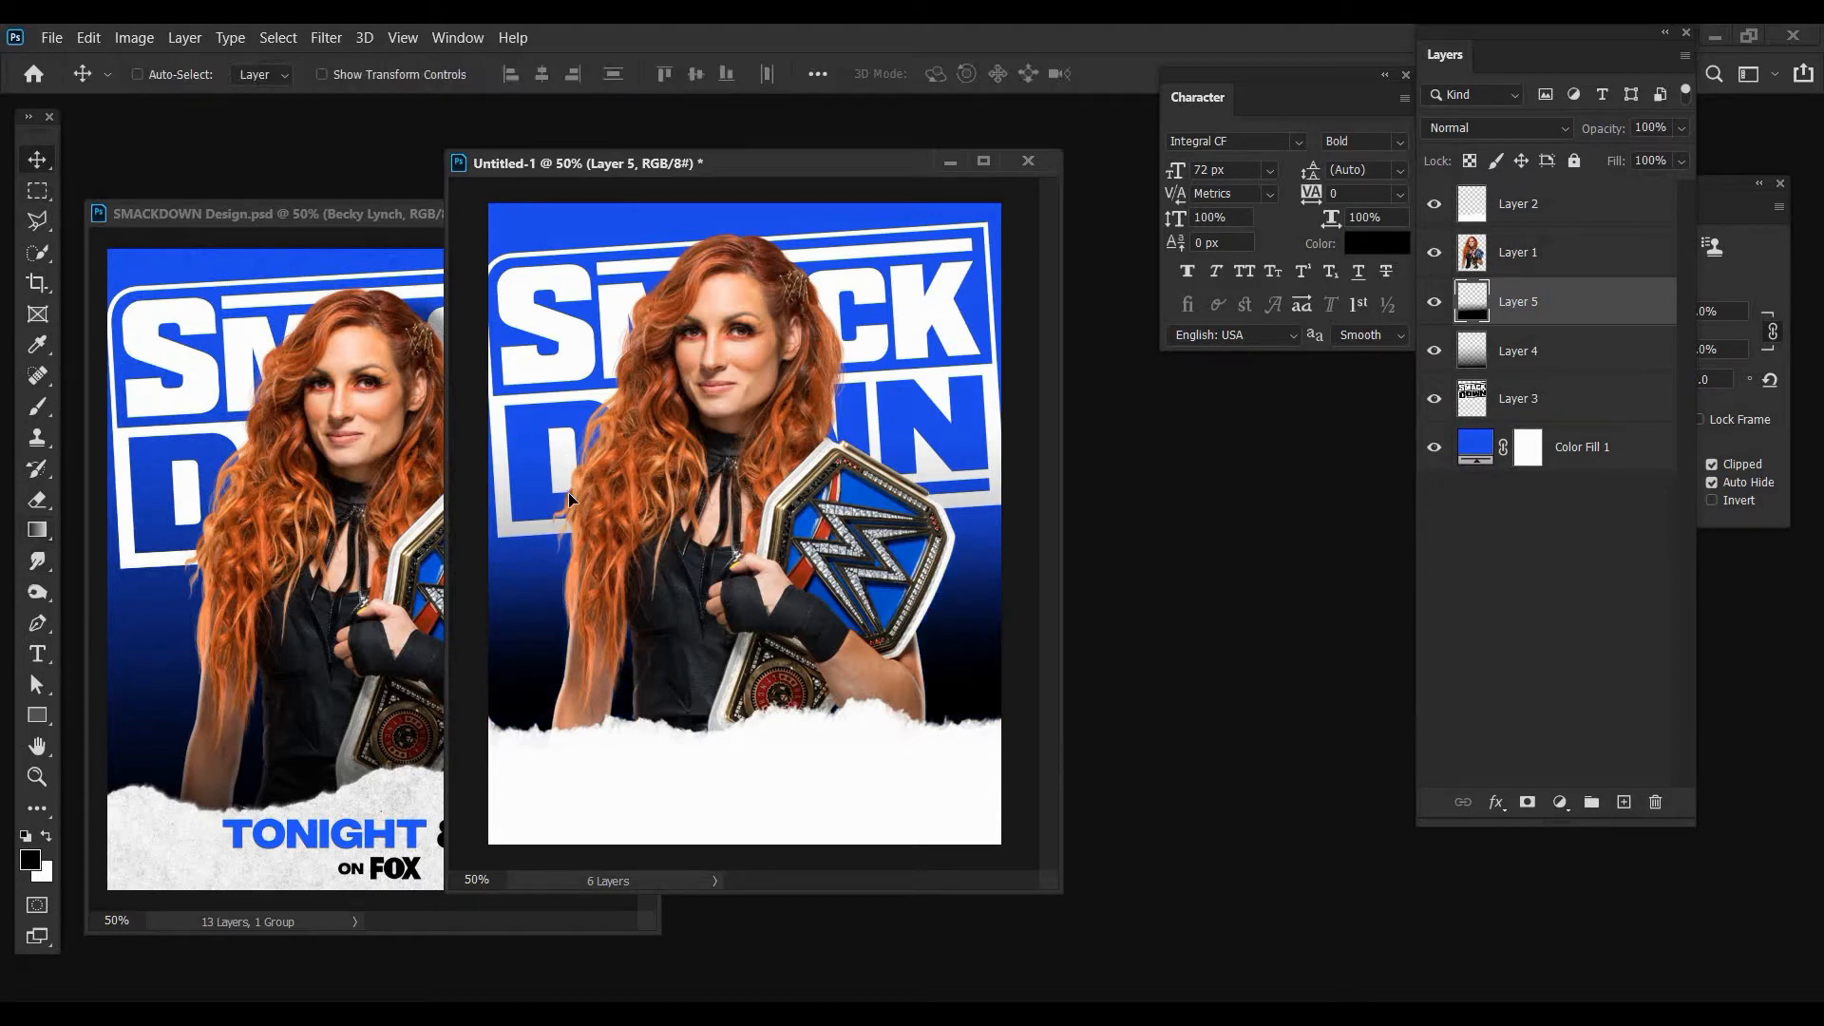
{"action": "left_click_drag", "start_coordinate": [568, 473], "coordinate": [568, 481]}
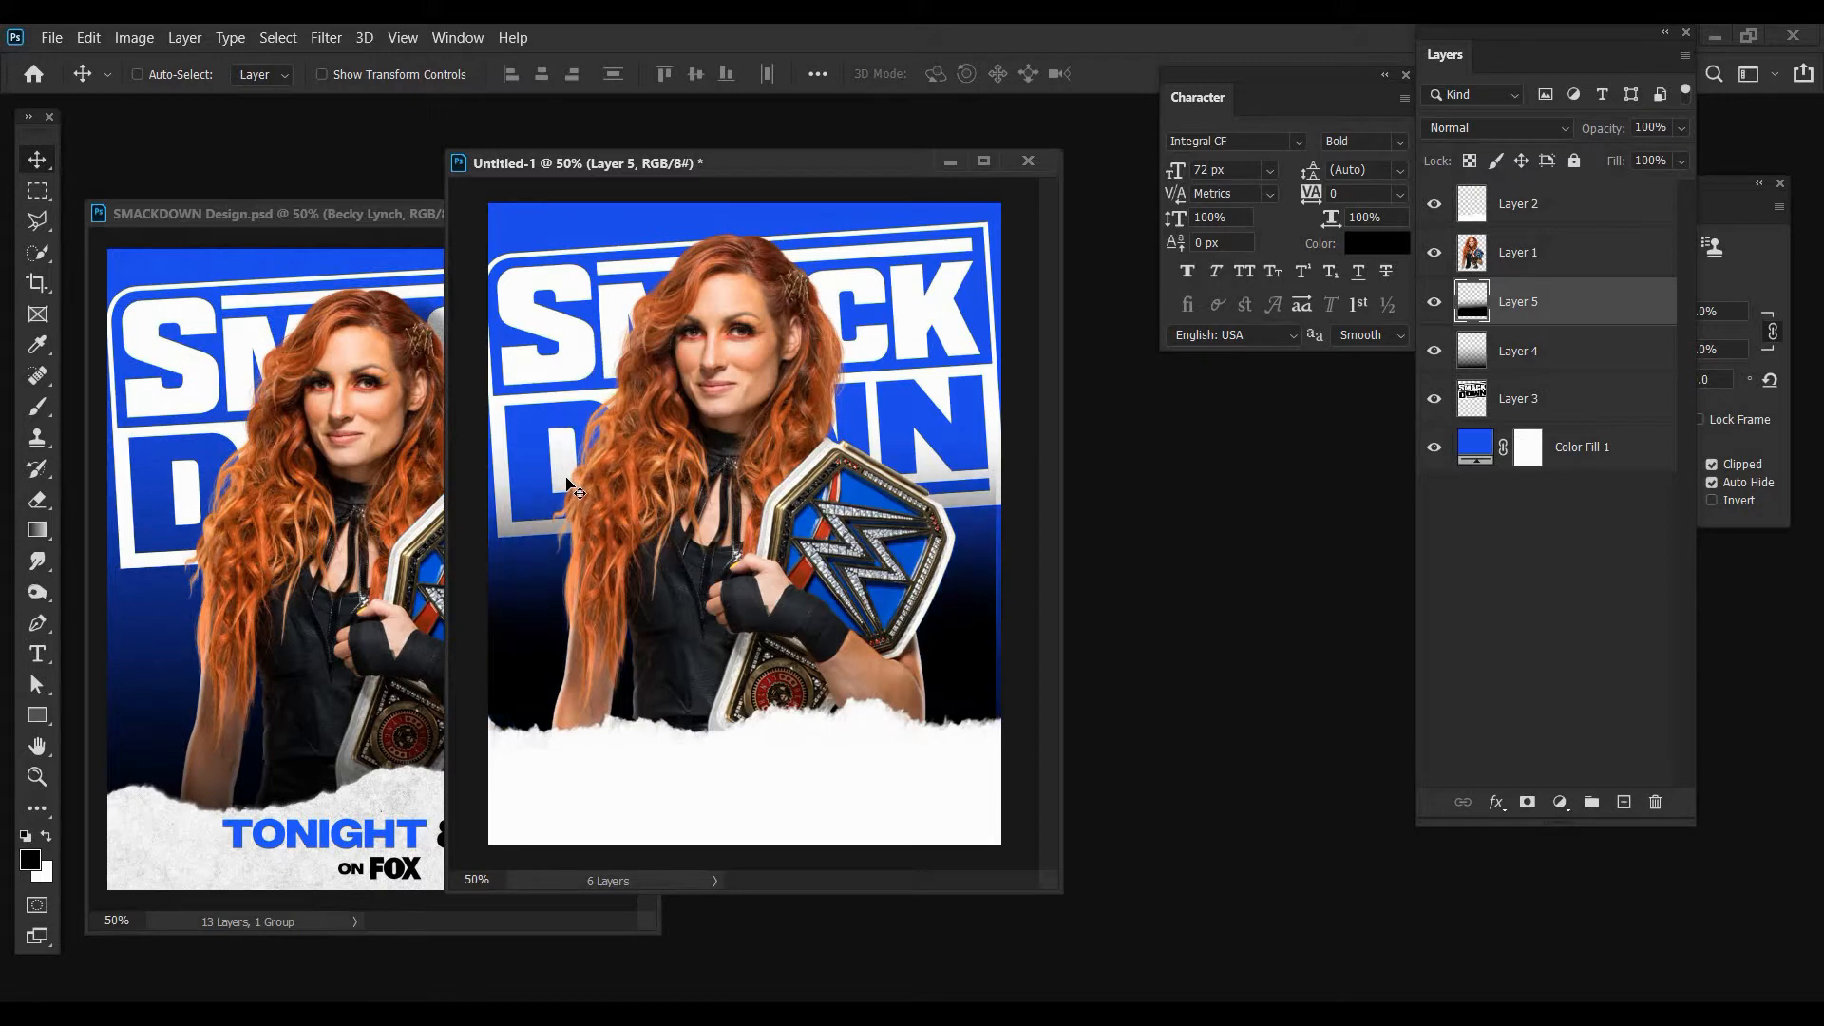
{"action": "key", "text": "ctrl+z"}
{"action": "key", "text": "ctrl+z"}
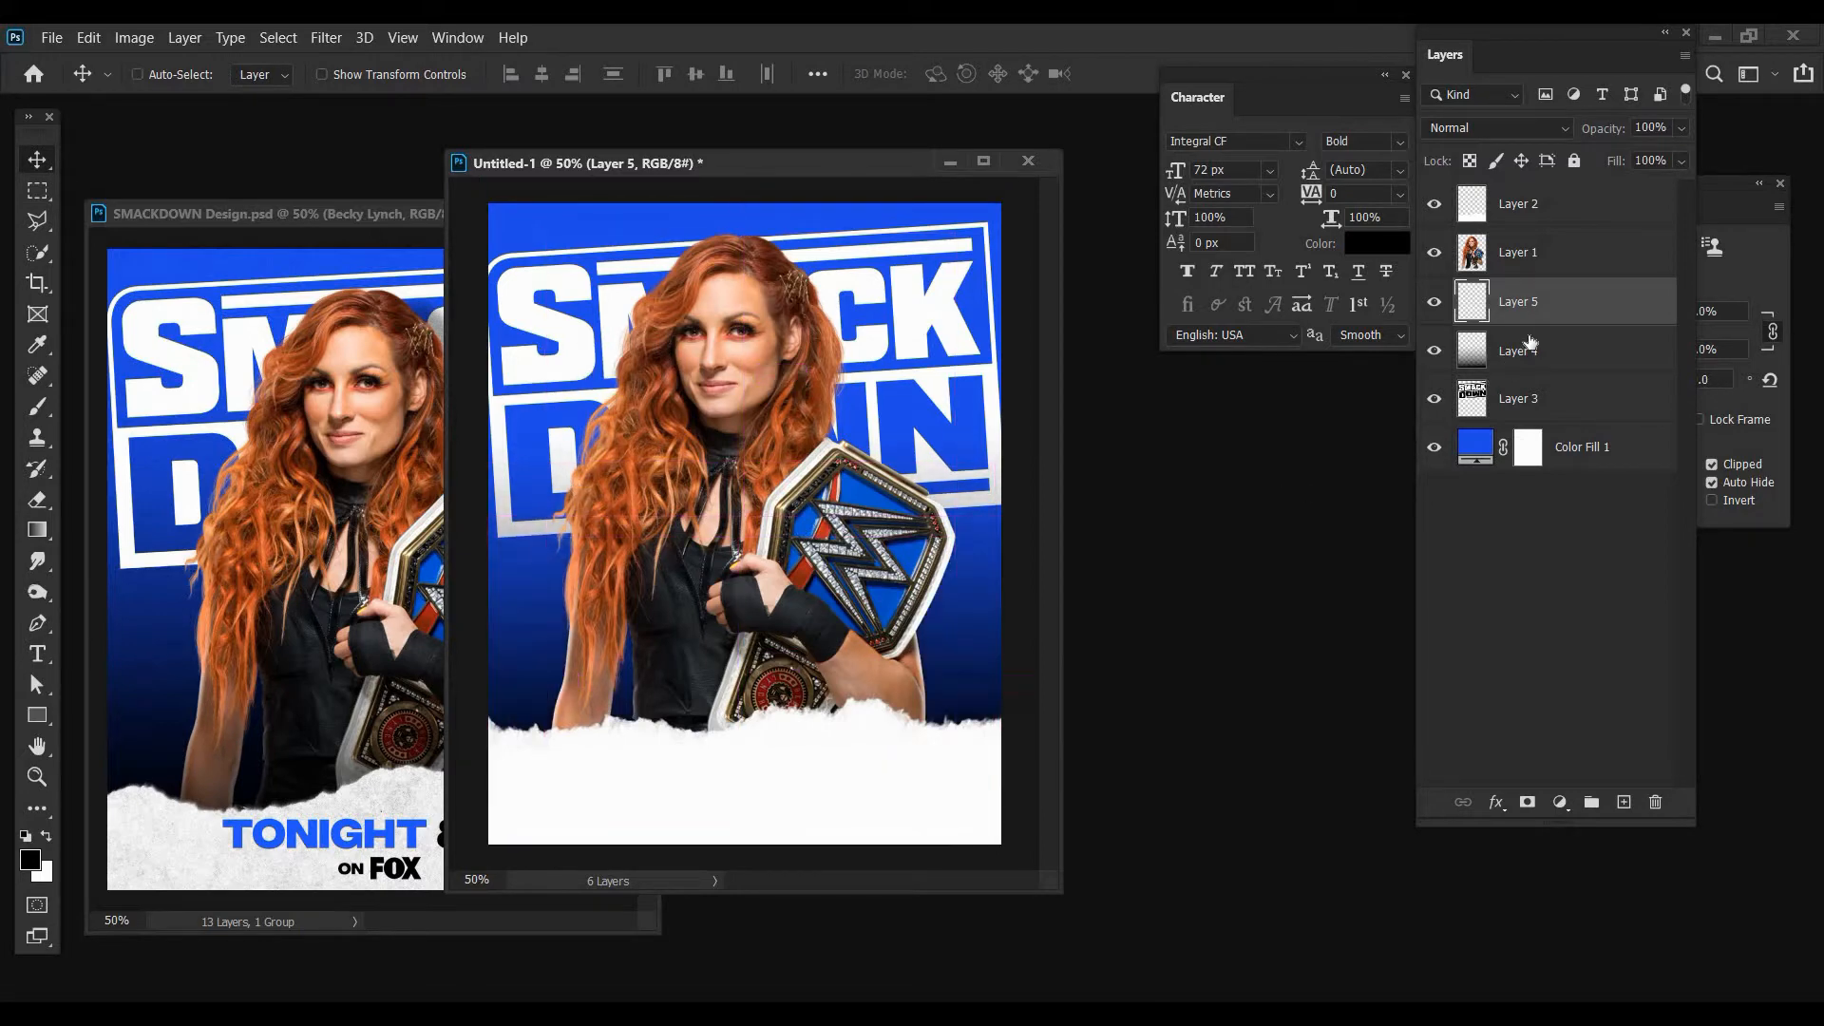
- Shift the Layer 4 gradient up slightly and stretch its width to 101.48% so it covers the poster's right edge
{"action": "left_click", "coordinate": [1519, 354]}
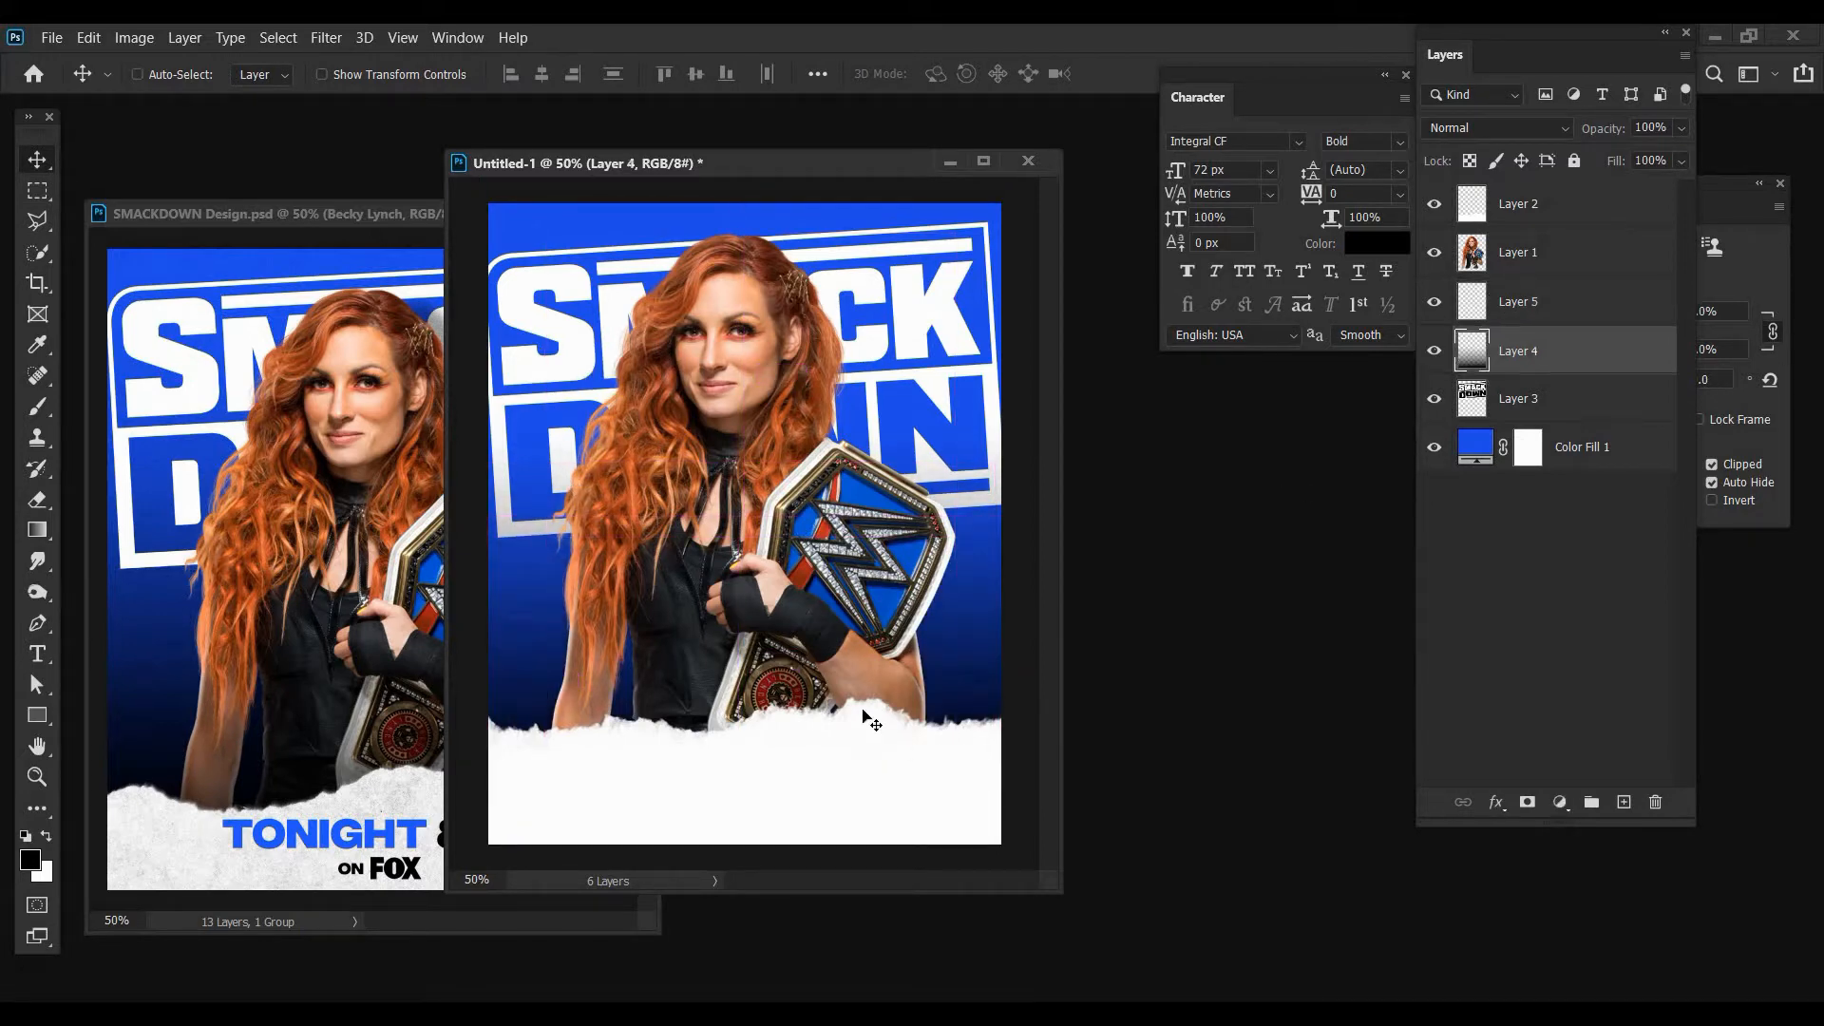
{"action": "left_click_drag", "start_coordinate": [863, 692], "coordinate": [909, 732]}
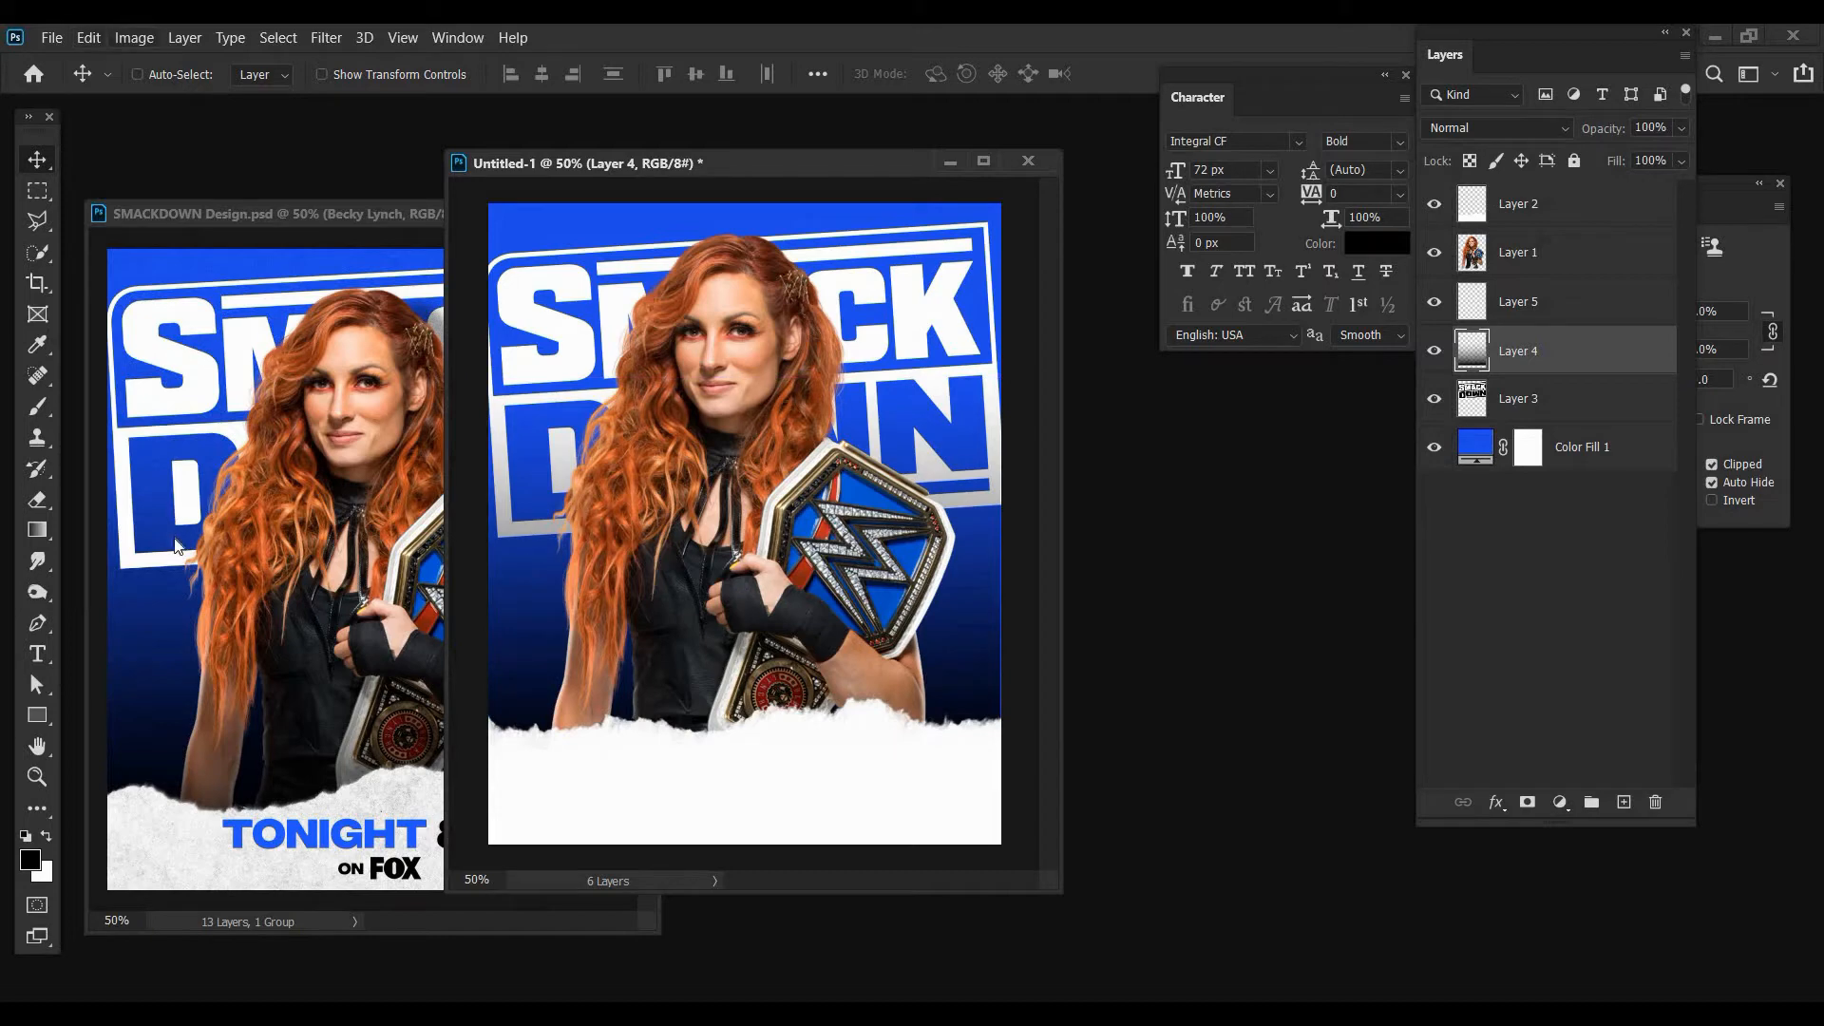
{"action": "left_click", "coordinate": [89, 37]}
{"action": "left_click", "coordinate": [142, 528]}
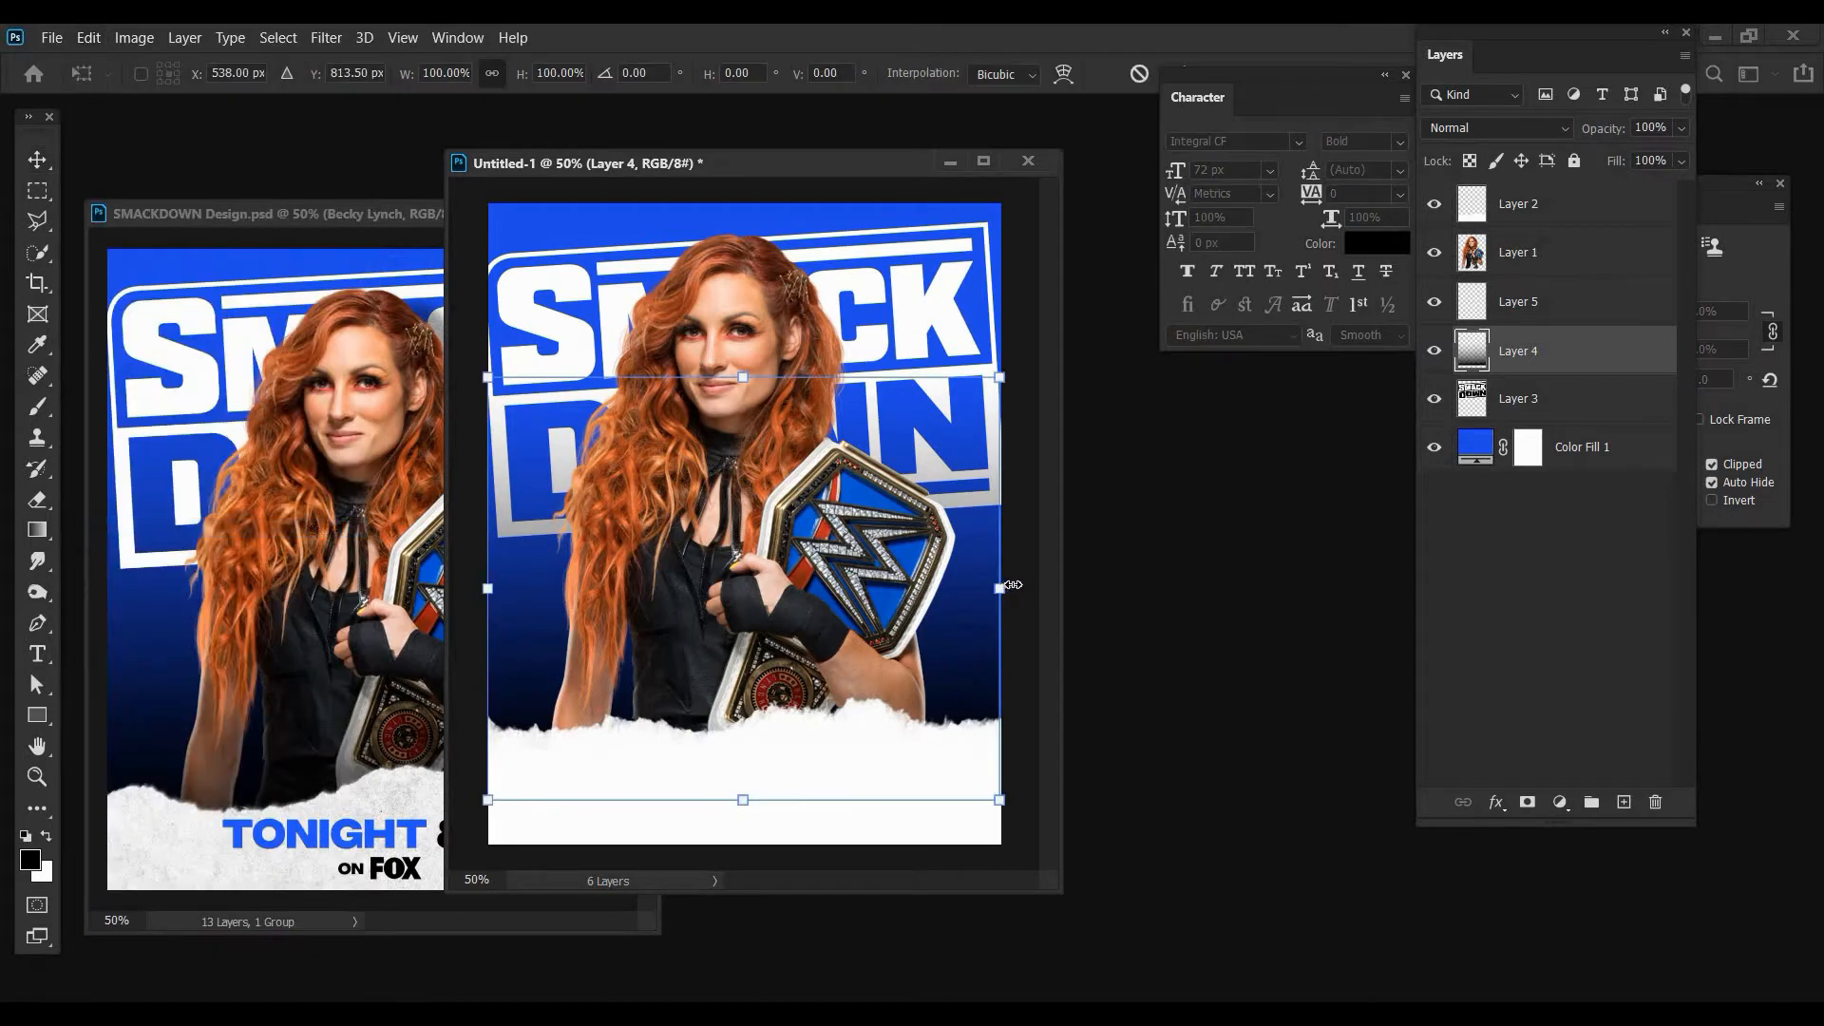
{"action": "left_click_drag", "start_coordinate": [1012, 584], "coordinate": [1021, 585]}
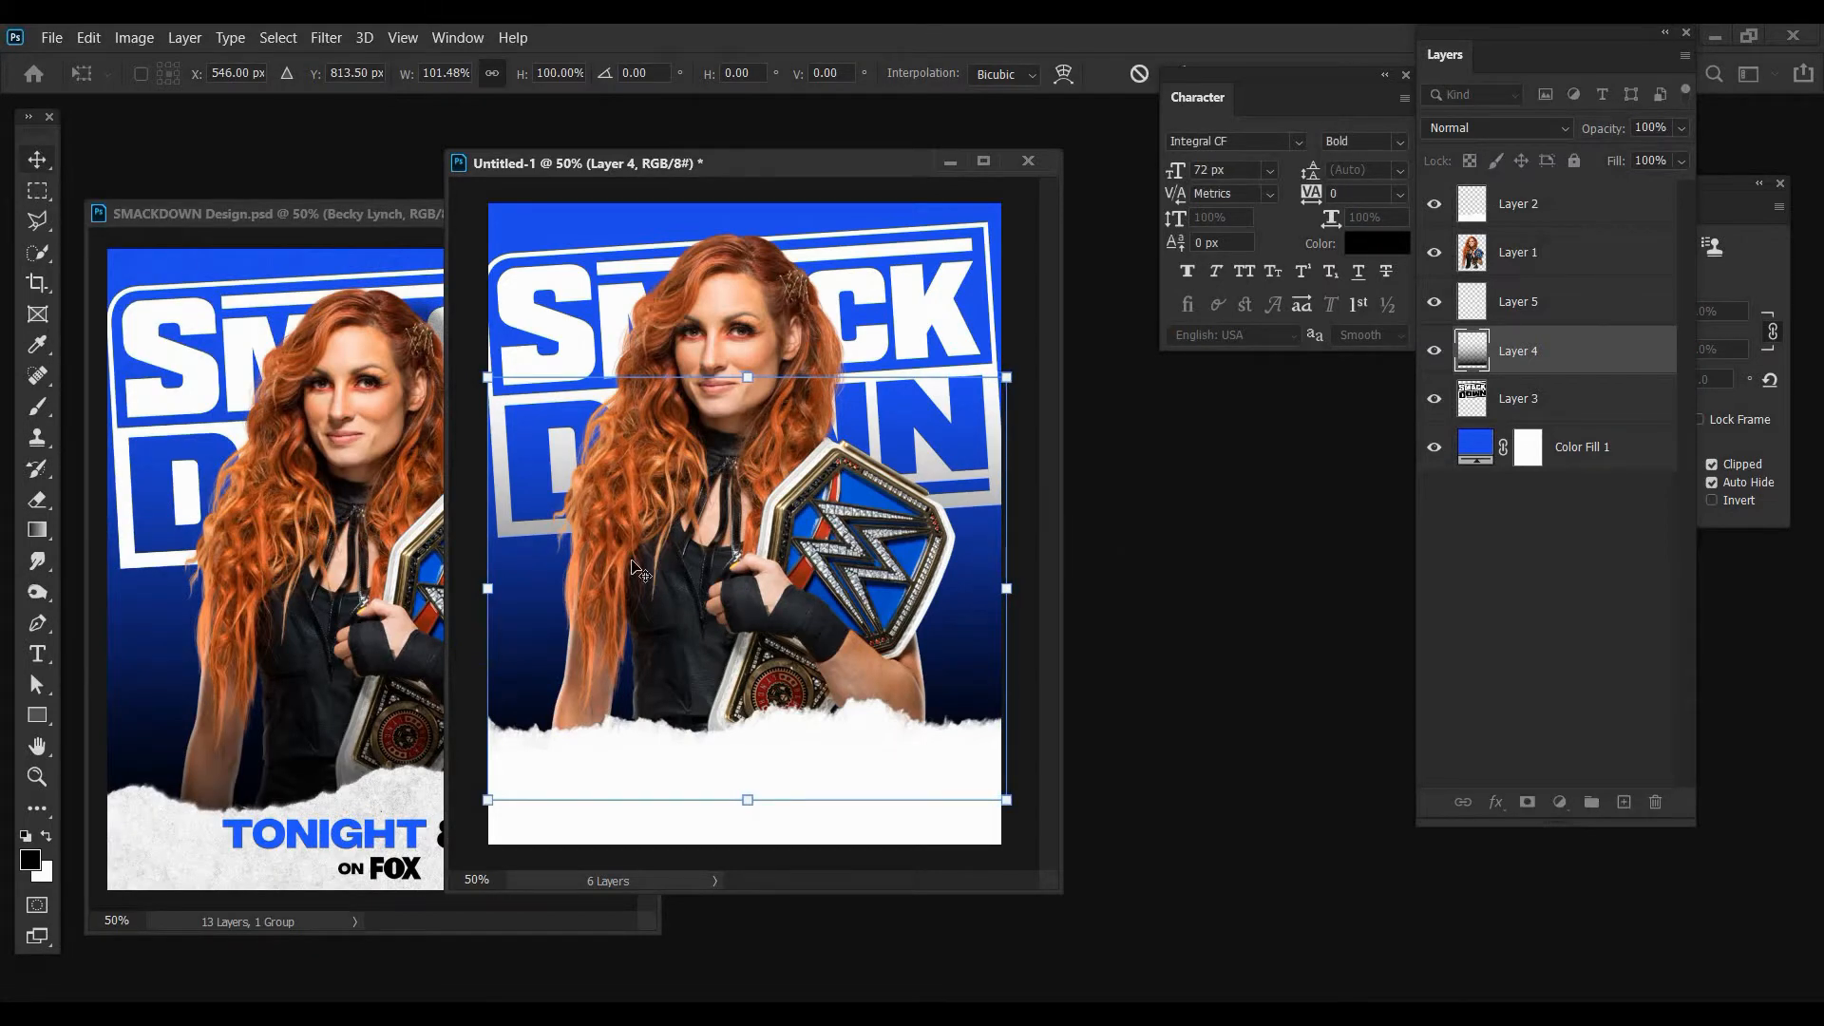
{"action": "key", "text": "Return"}
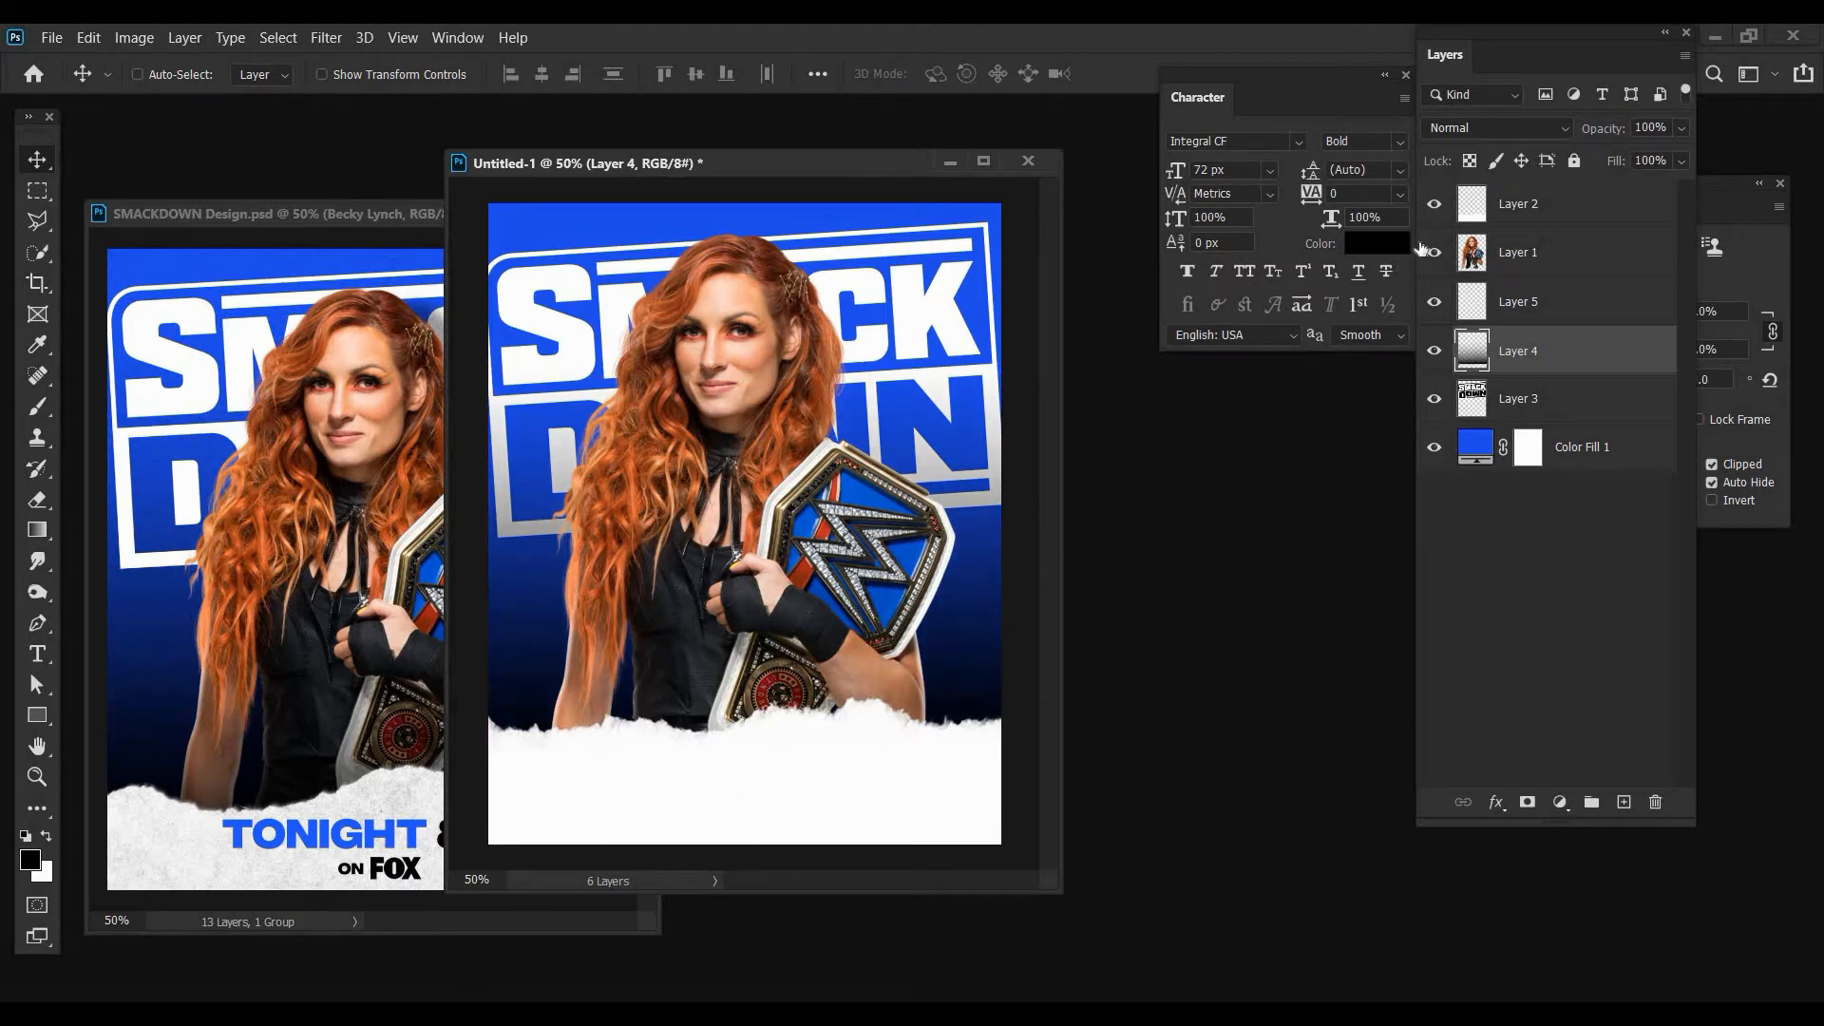
- Add a new layer above the wrestler cutout and draw a short black-to-transparent gradient that darkens her lower body near the torn paper
{"action": "left_click", "coordinate": [1517, 261]}
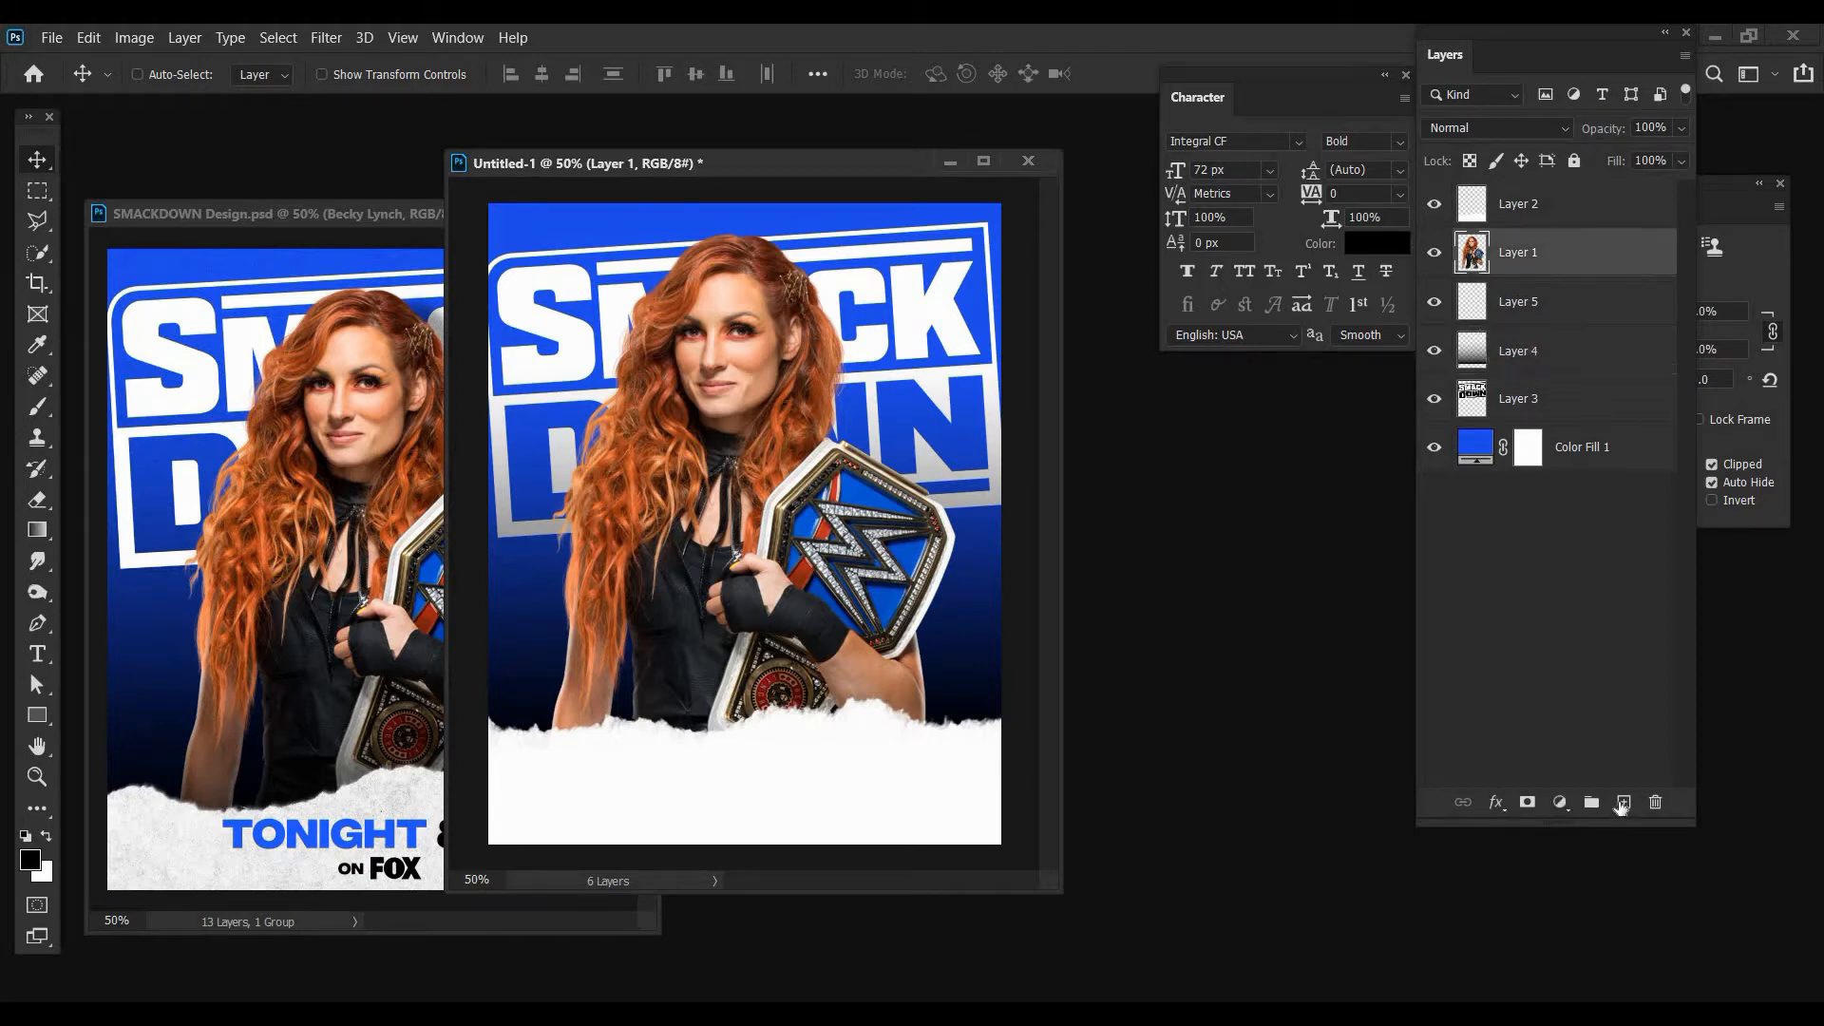
{"action": "key", "text": "ctrl+shift+alt+n"}
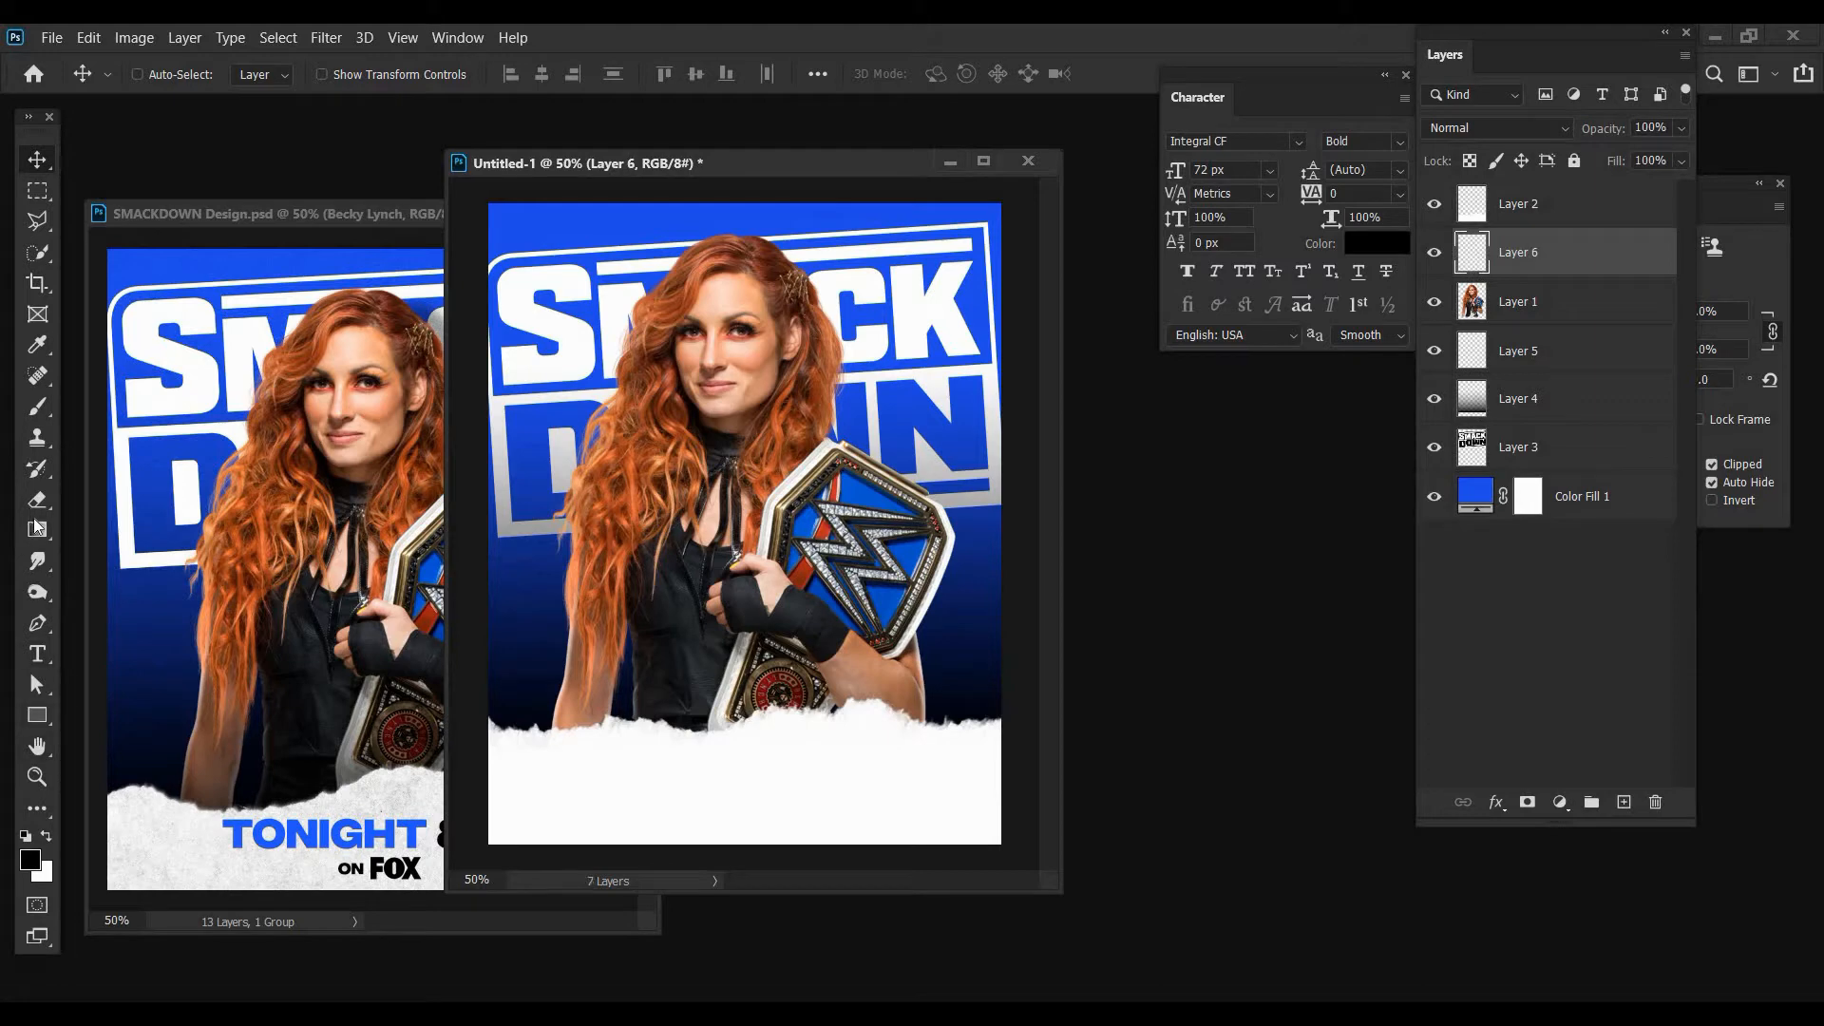
{"action": "left_click", "coordinate": [37, 530]}
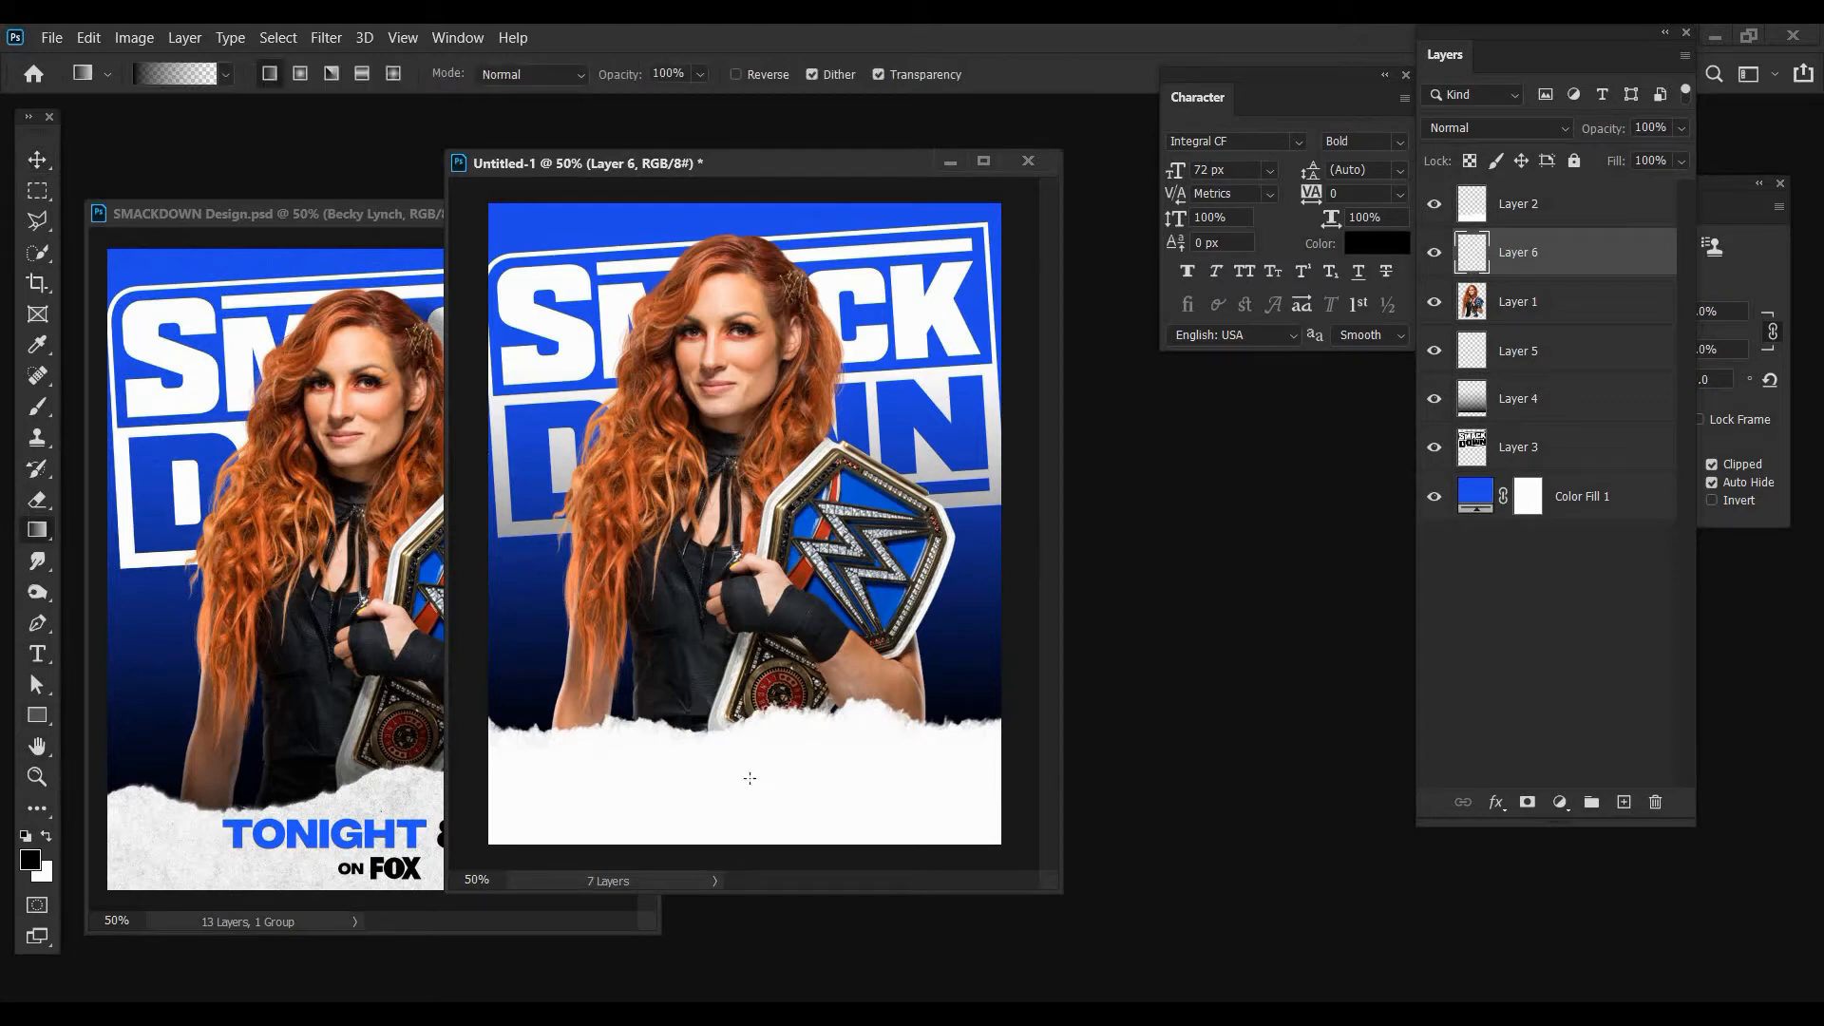
{"action": "left_click_drag", "start_coordinate": [746, 663], "coordinate": [772, 853]}
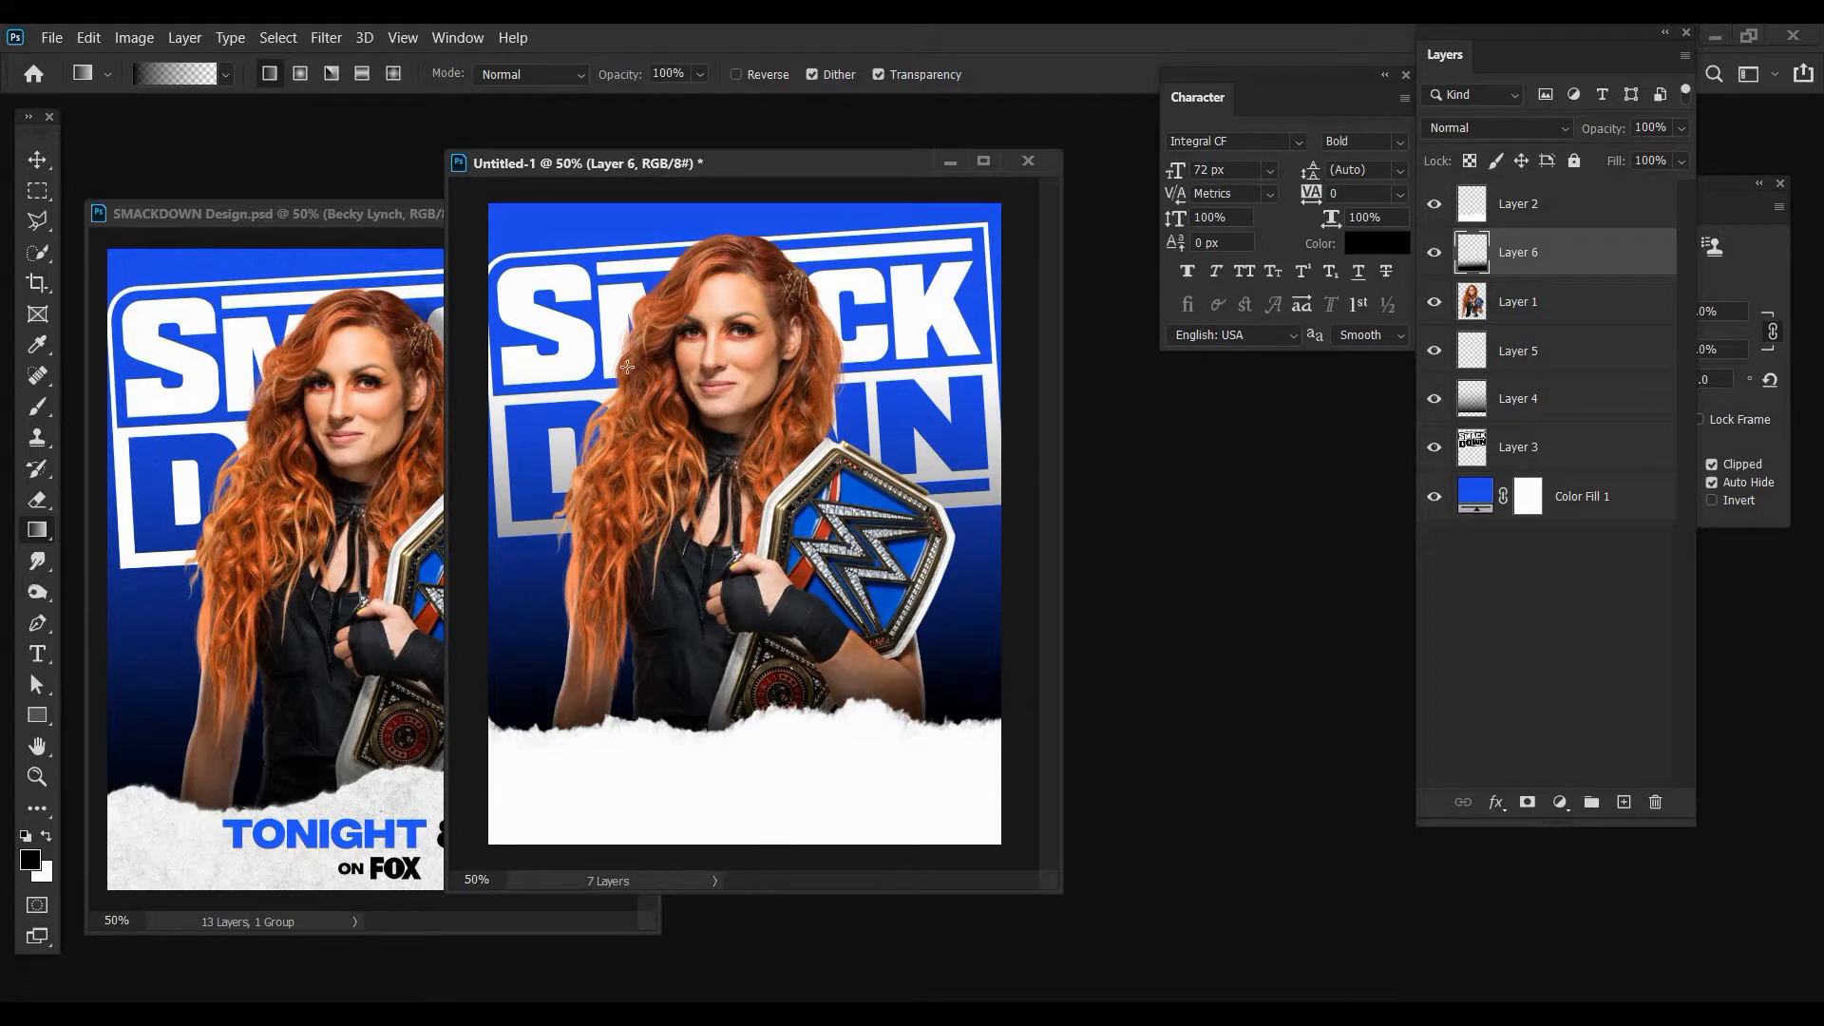
- Bring the finished WWE's Design.jpg forward and arrange it beside the poster to compare the shading
{"action": "left_click_drag", "start_coordinate": [465, 166], "coordinate": [220, 185]}
{"action": "left_click", "coordinate": [458, 37]}
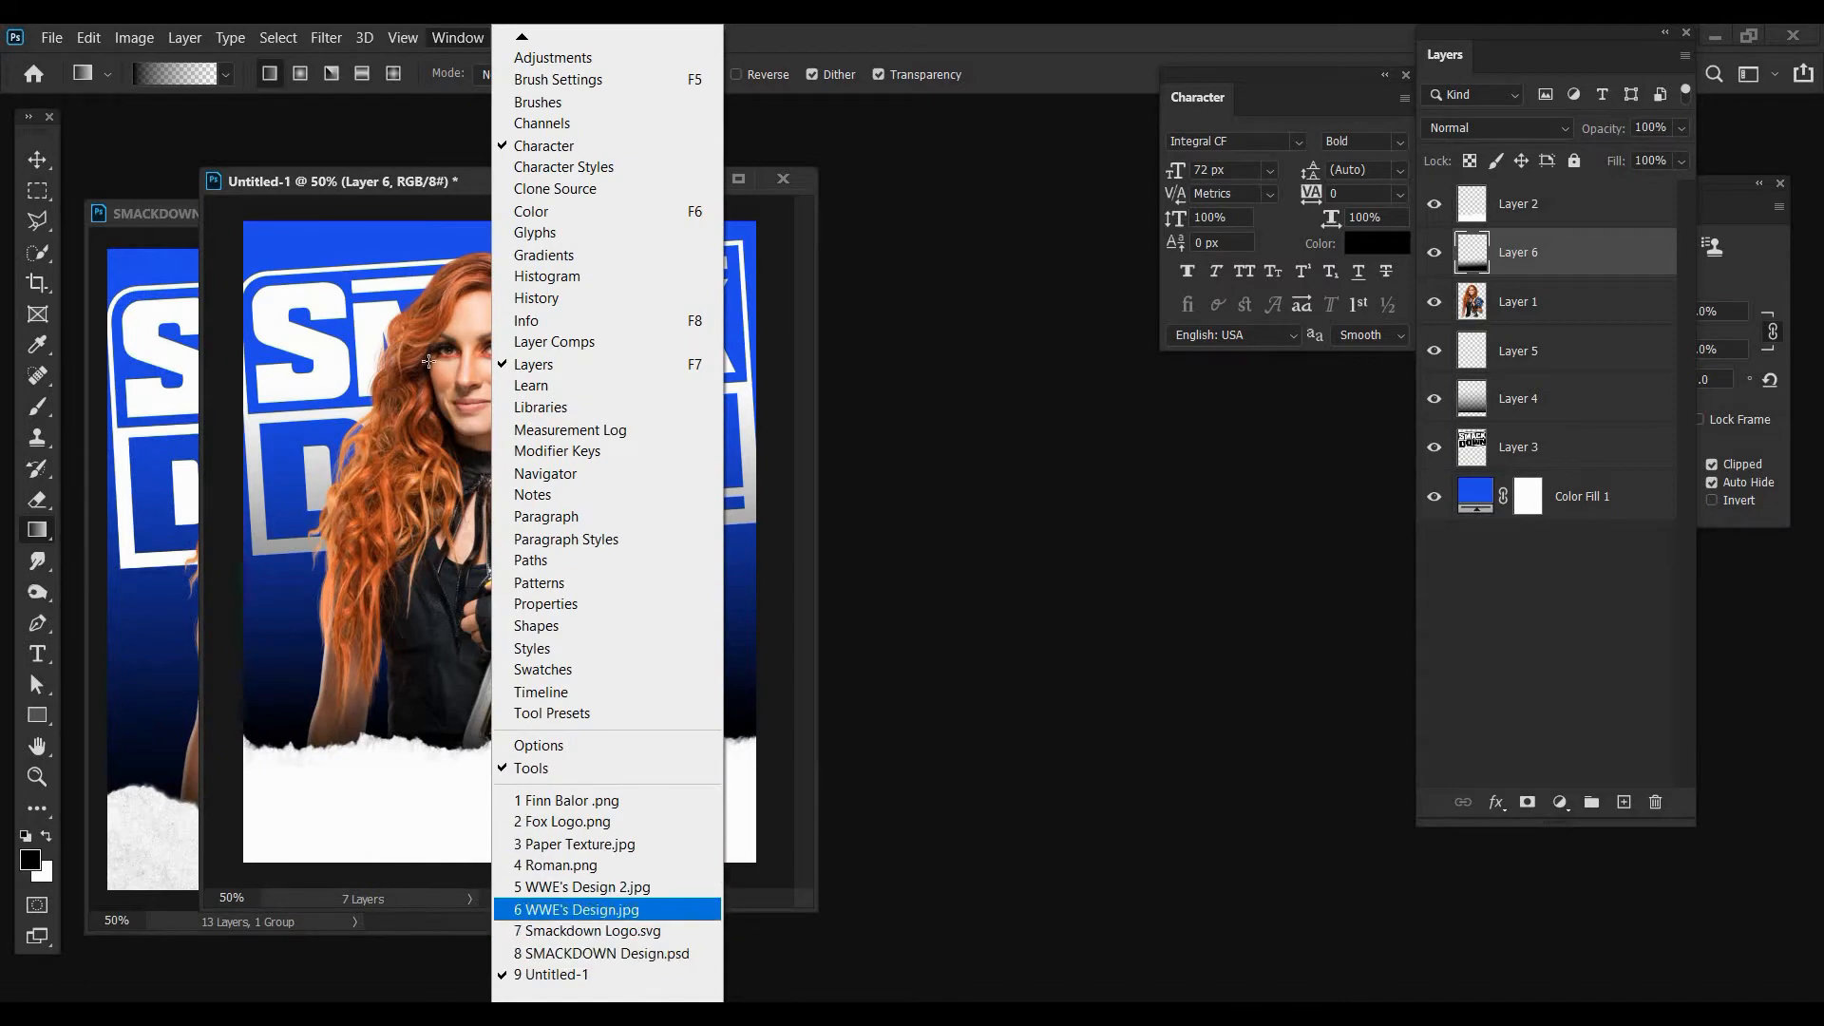
{"action": "left_click", "coordinate": [613, 909]}
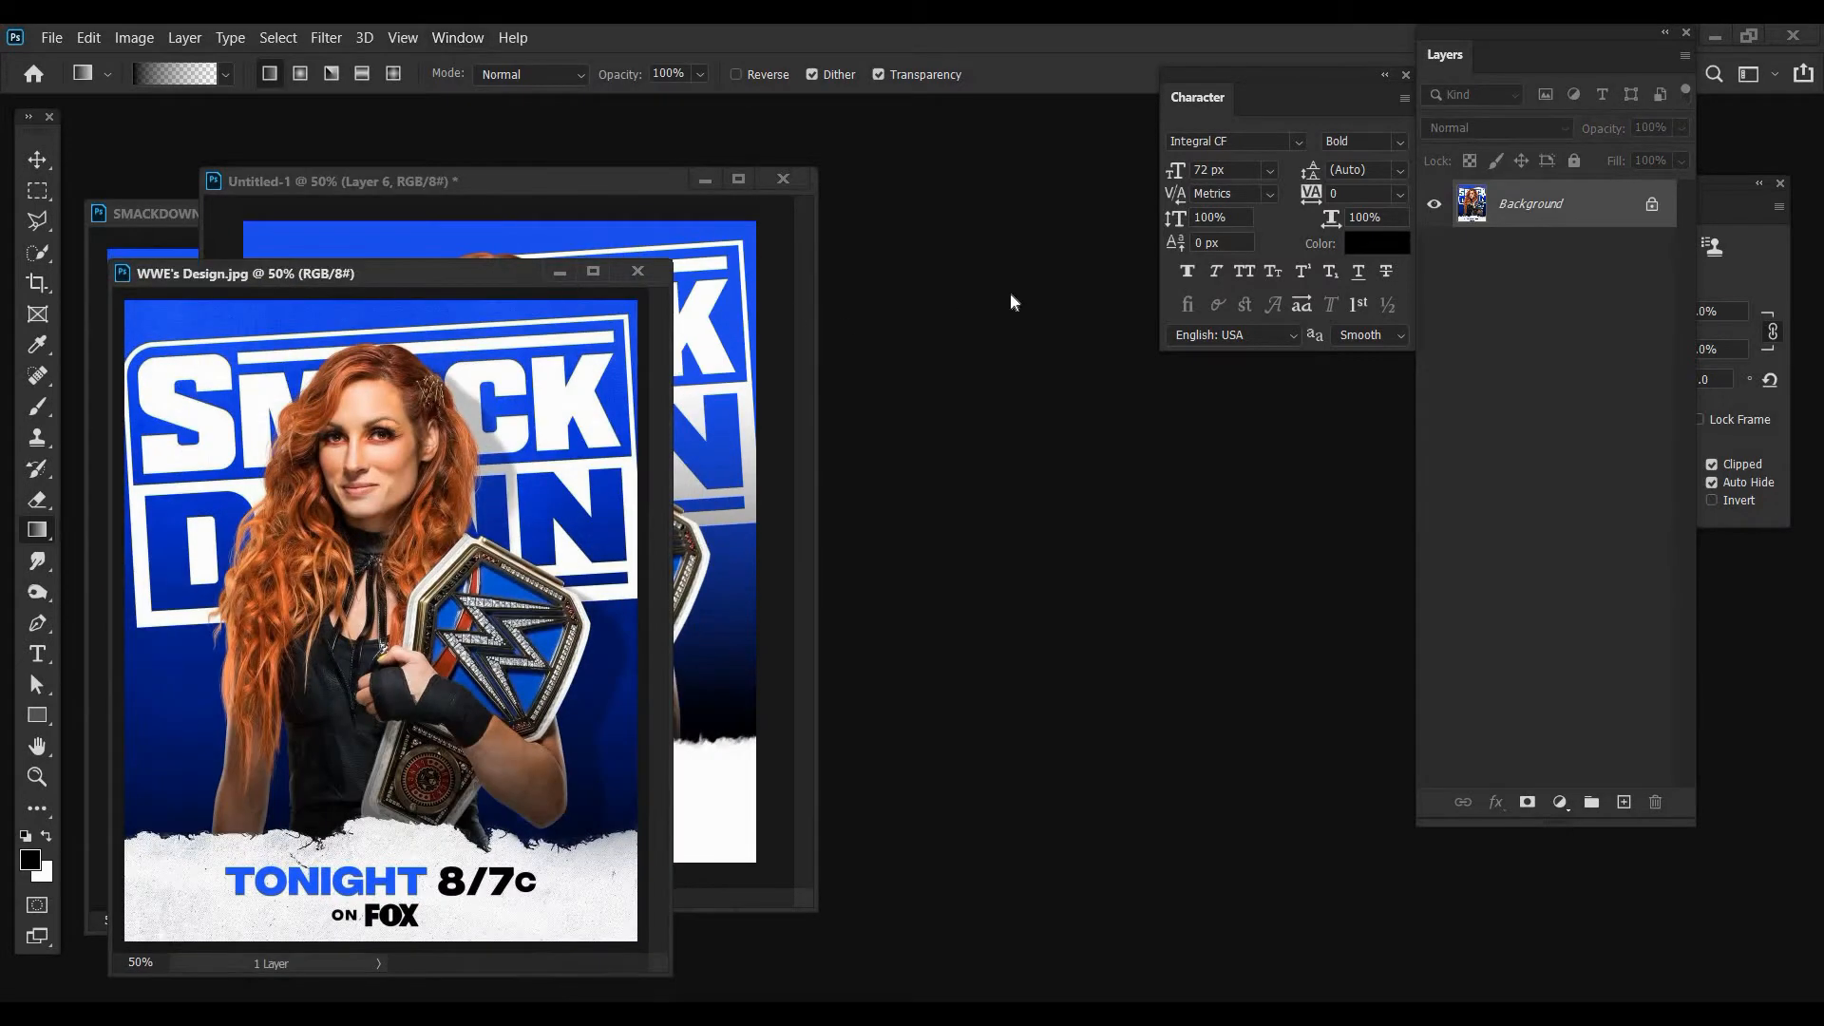
{"action": "left_click_drag", "start_coordinate": [418, 274], "coordinate": [1050, 289]}
{"action": "left_click", "coordinate": [285, 182]}
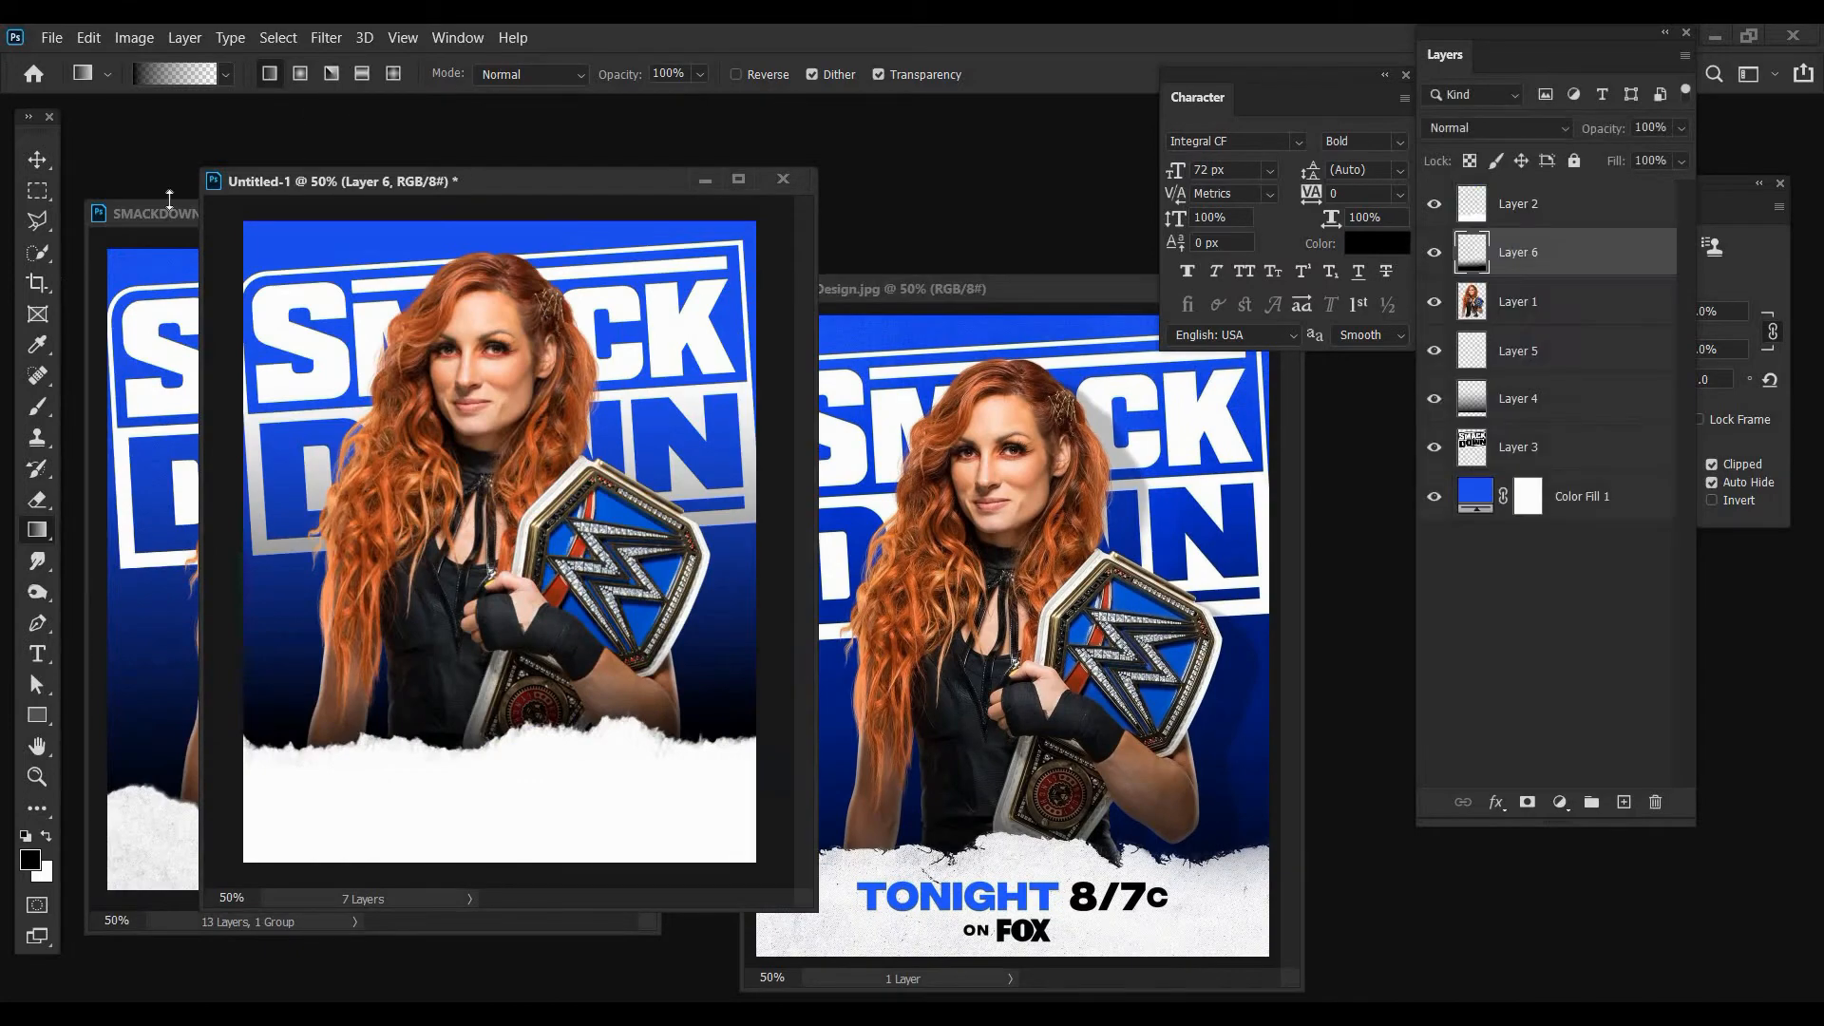
{"action": "left_click_drag", "start_coordinate": [310, 183], "coordinate": [292, 220]}
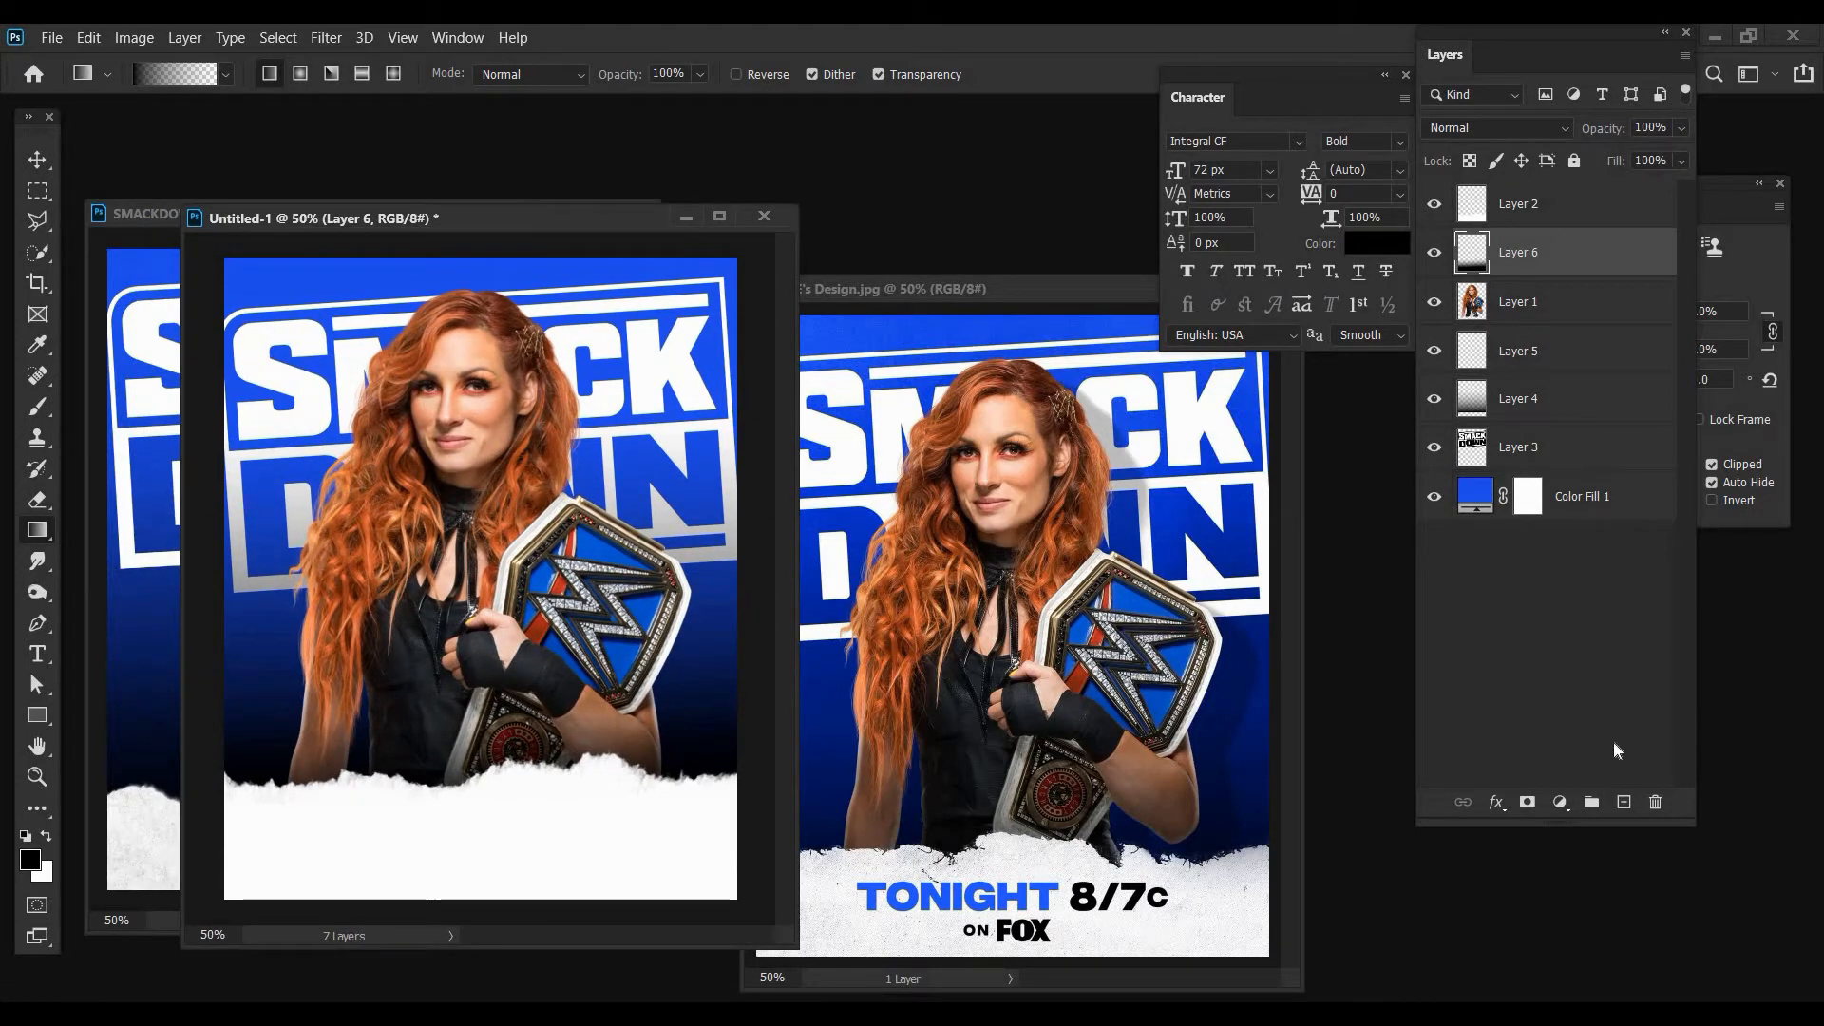
- Use the empty Layer 5 below the wrestler to create a solid colour fill layer in grey #828282
{"action": "left_click", "coordinate": [1559, 351]}
{"action": "left_click", "coordinate": [1560, 802]}
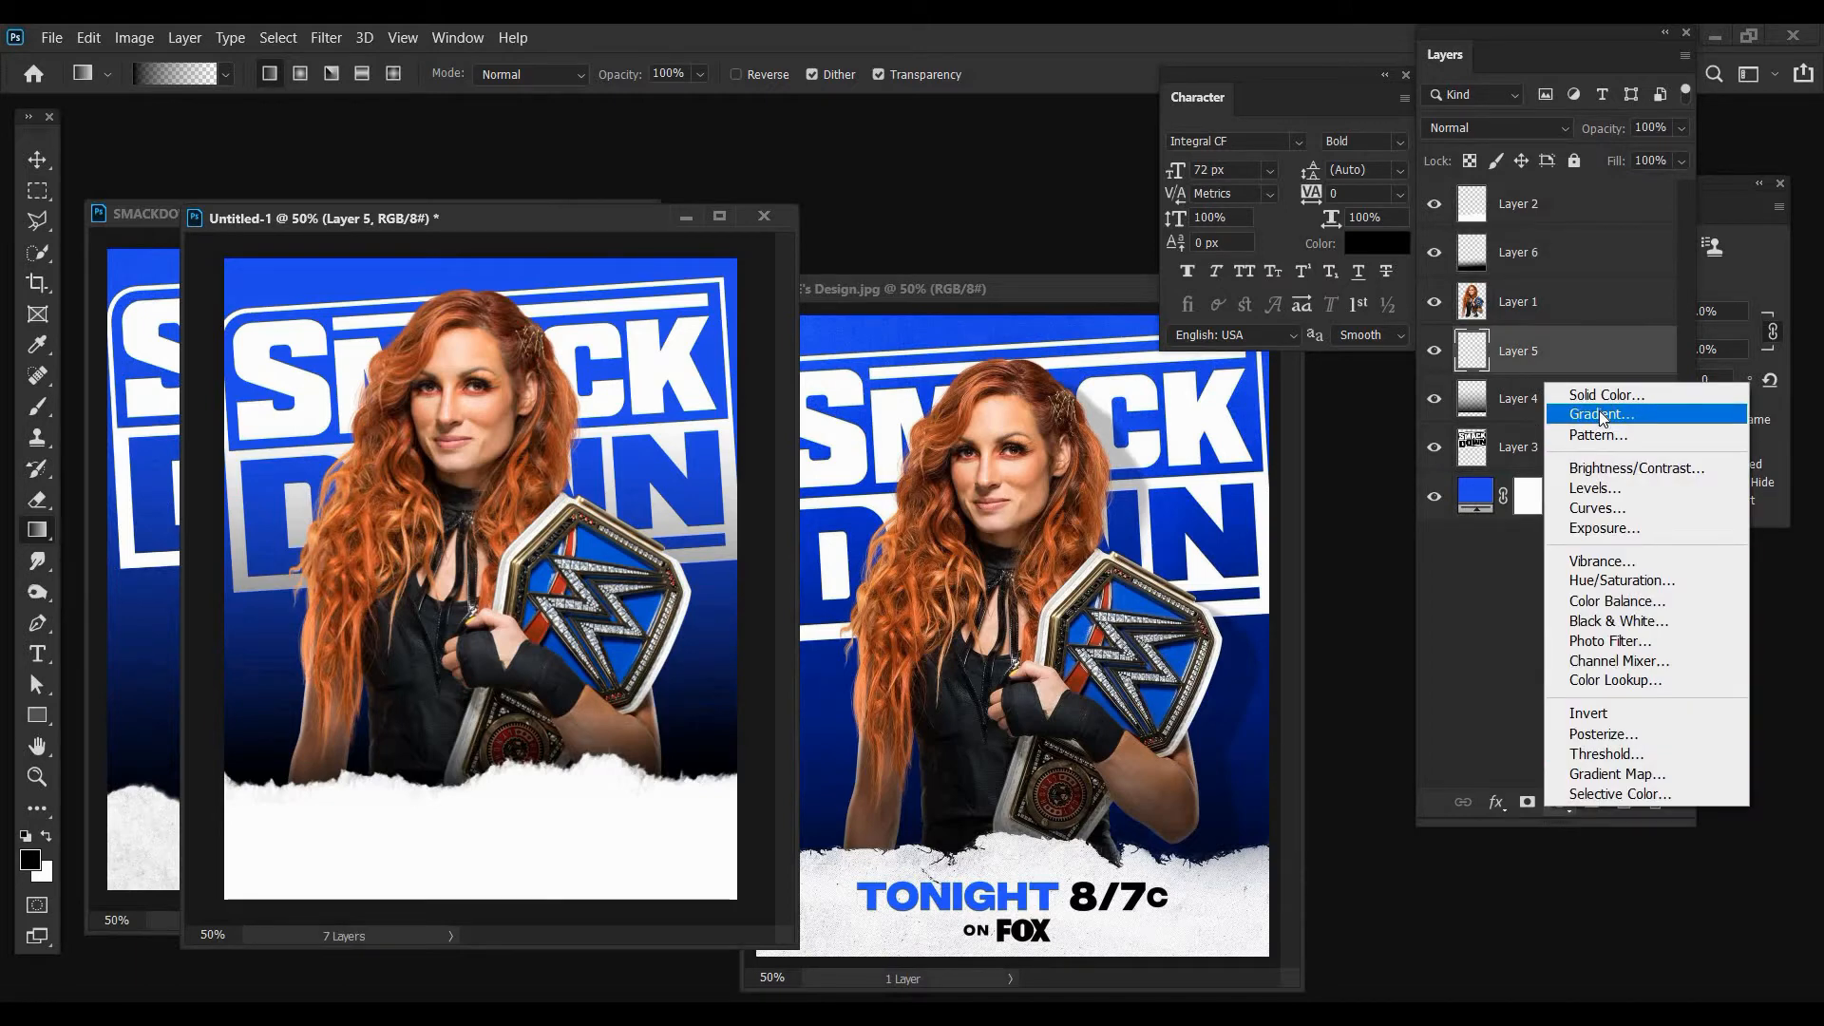
{"action": "left_click", "coordinate": [1604, 397]}
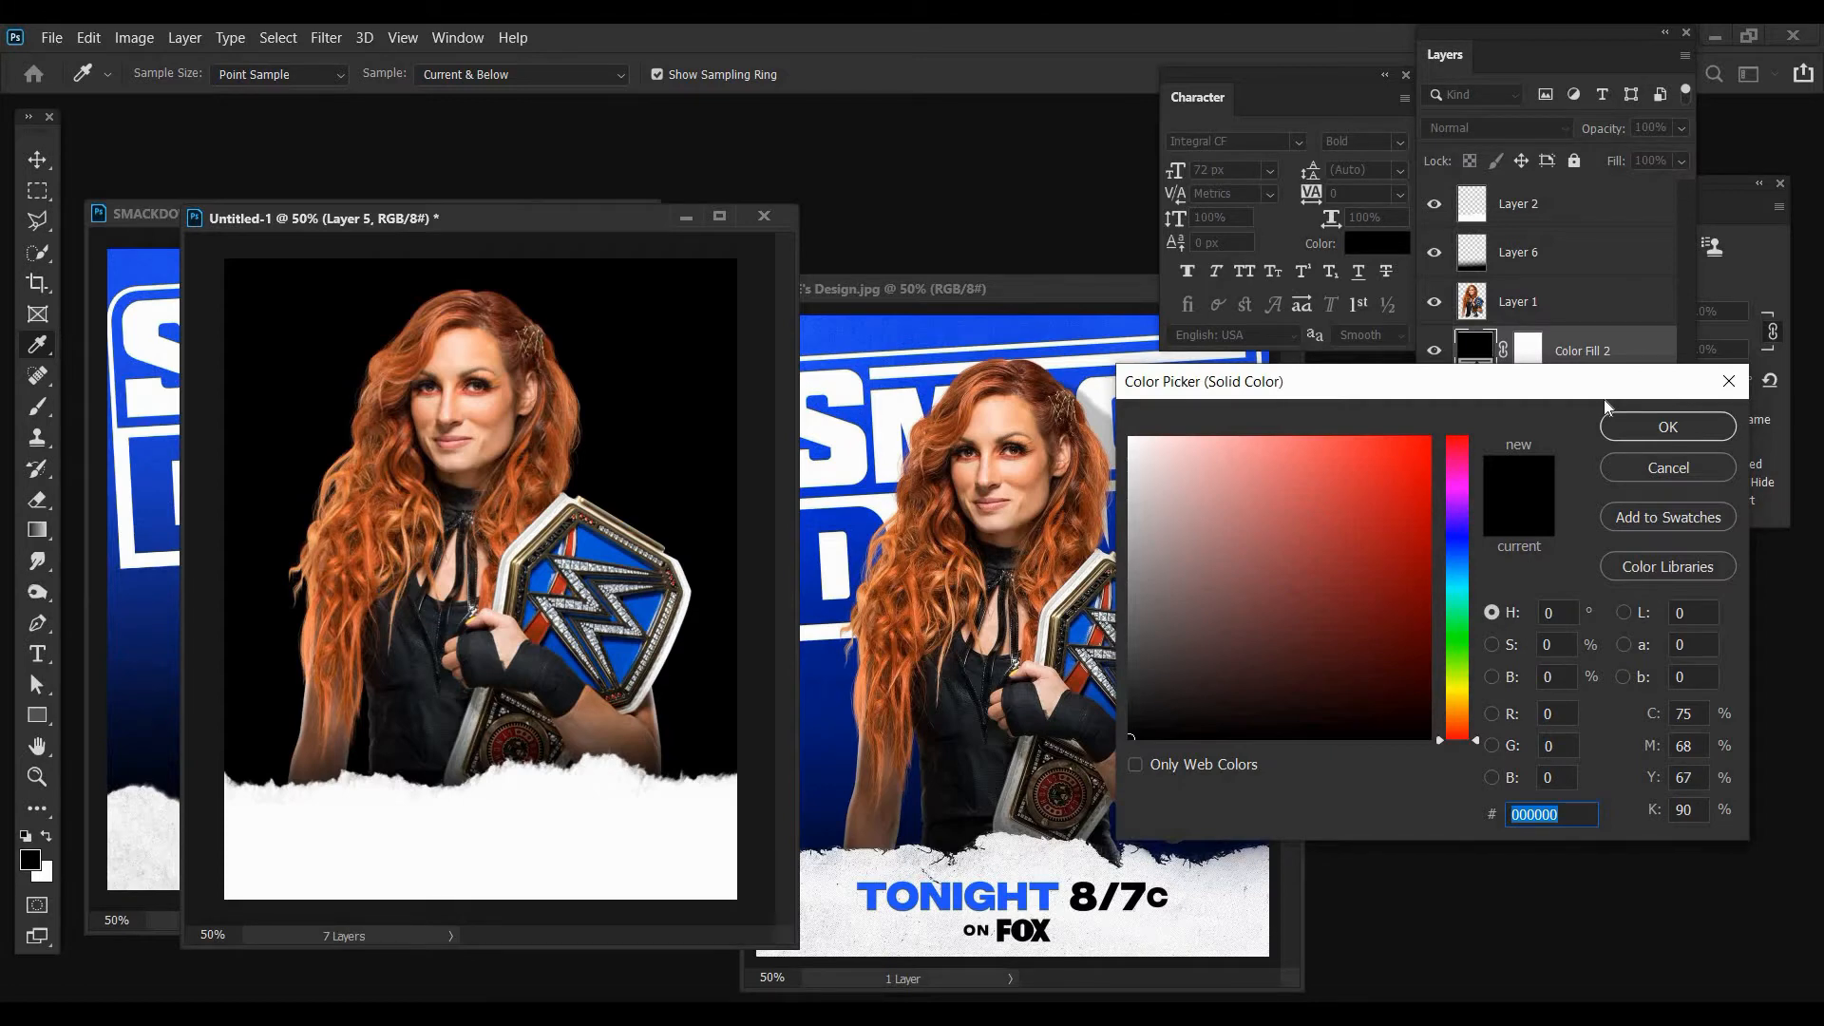
{"action": "type", "text": "82"}
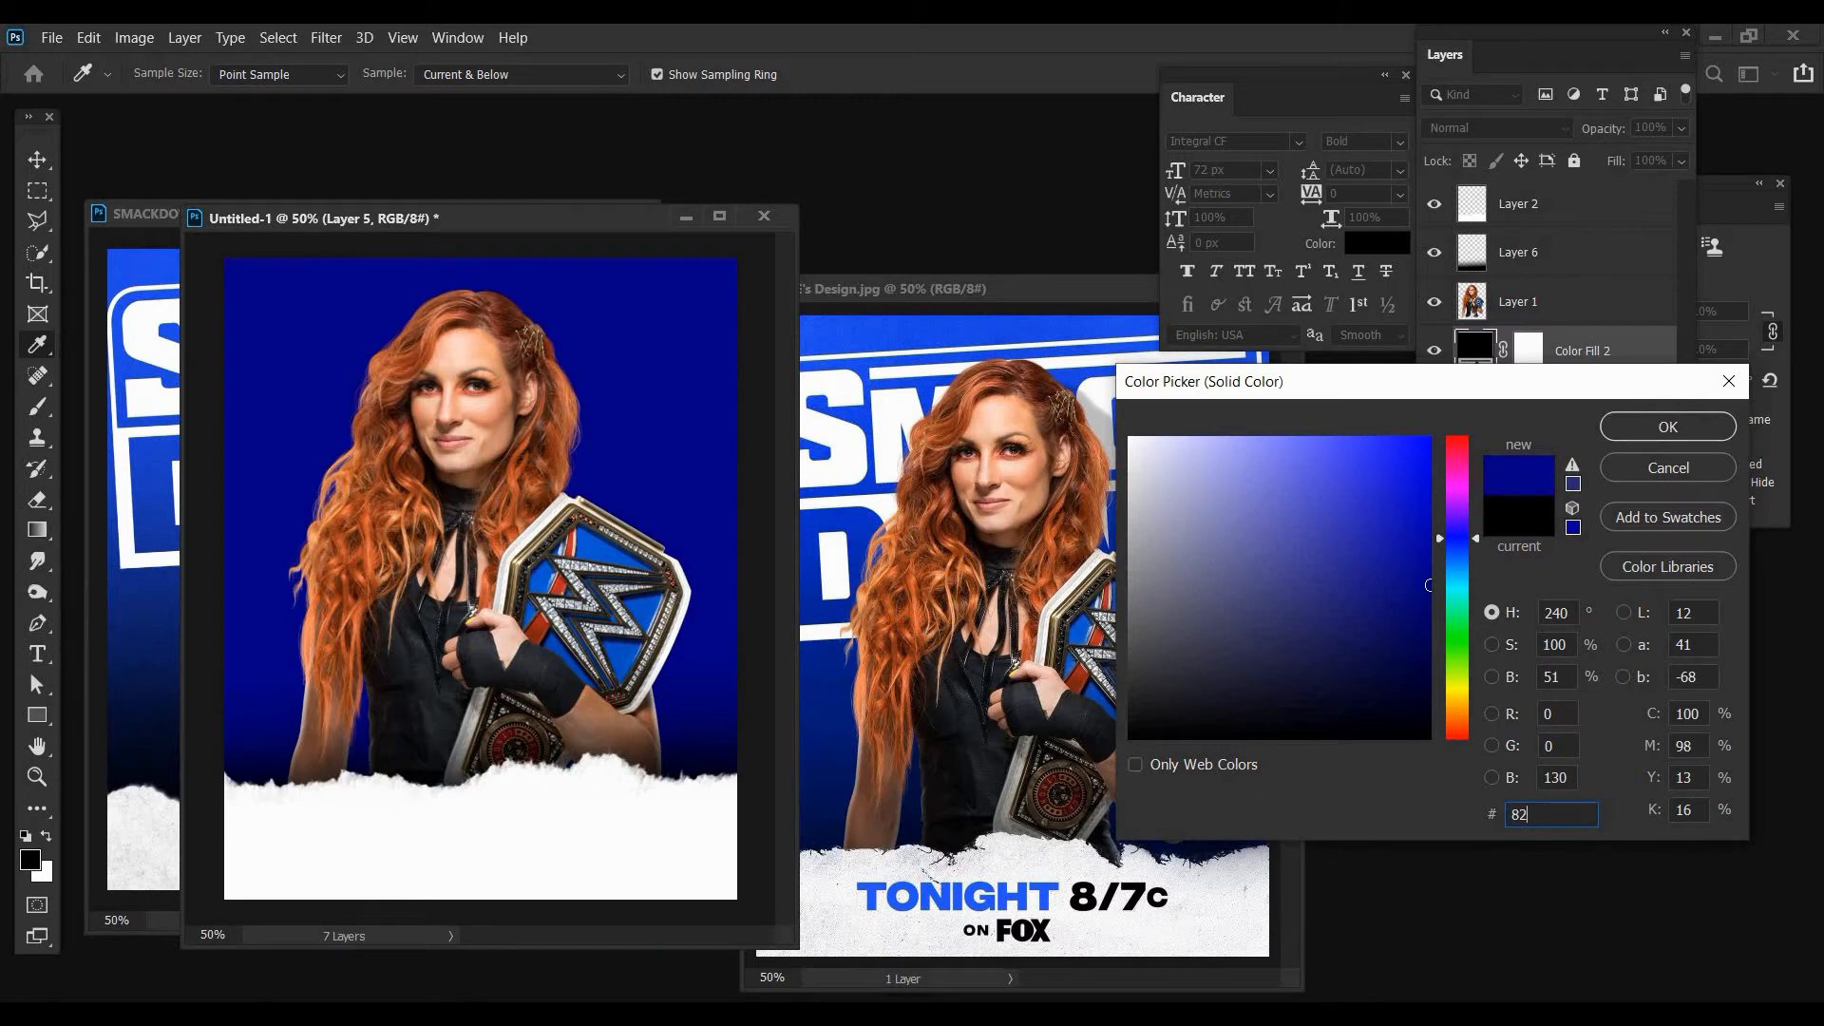
{"action": "type", "text": "8"}
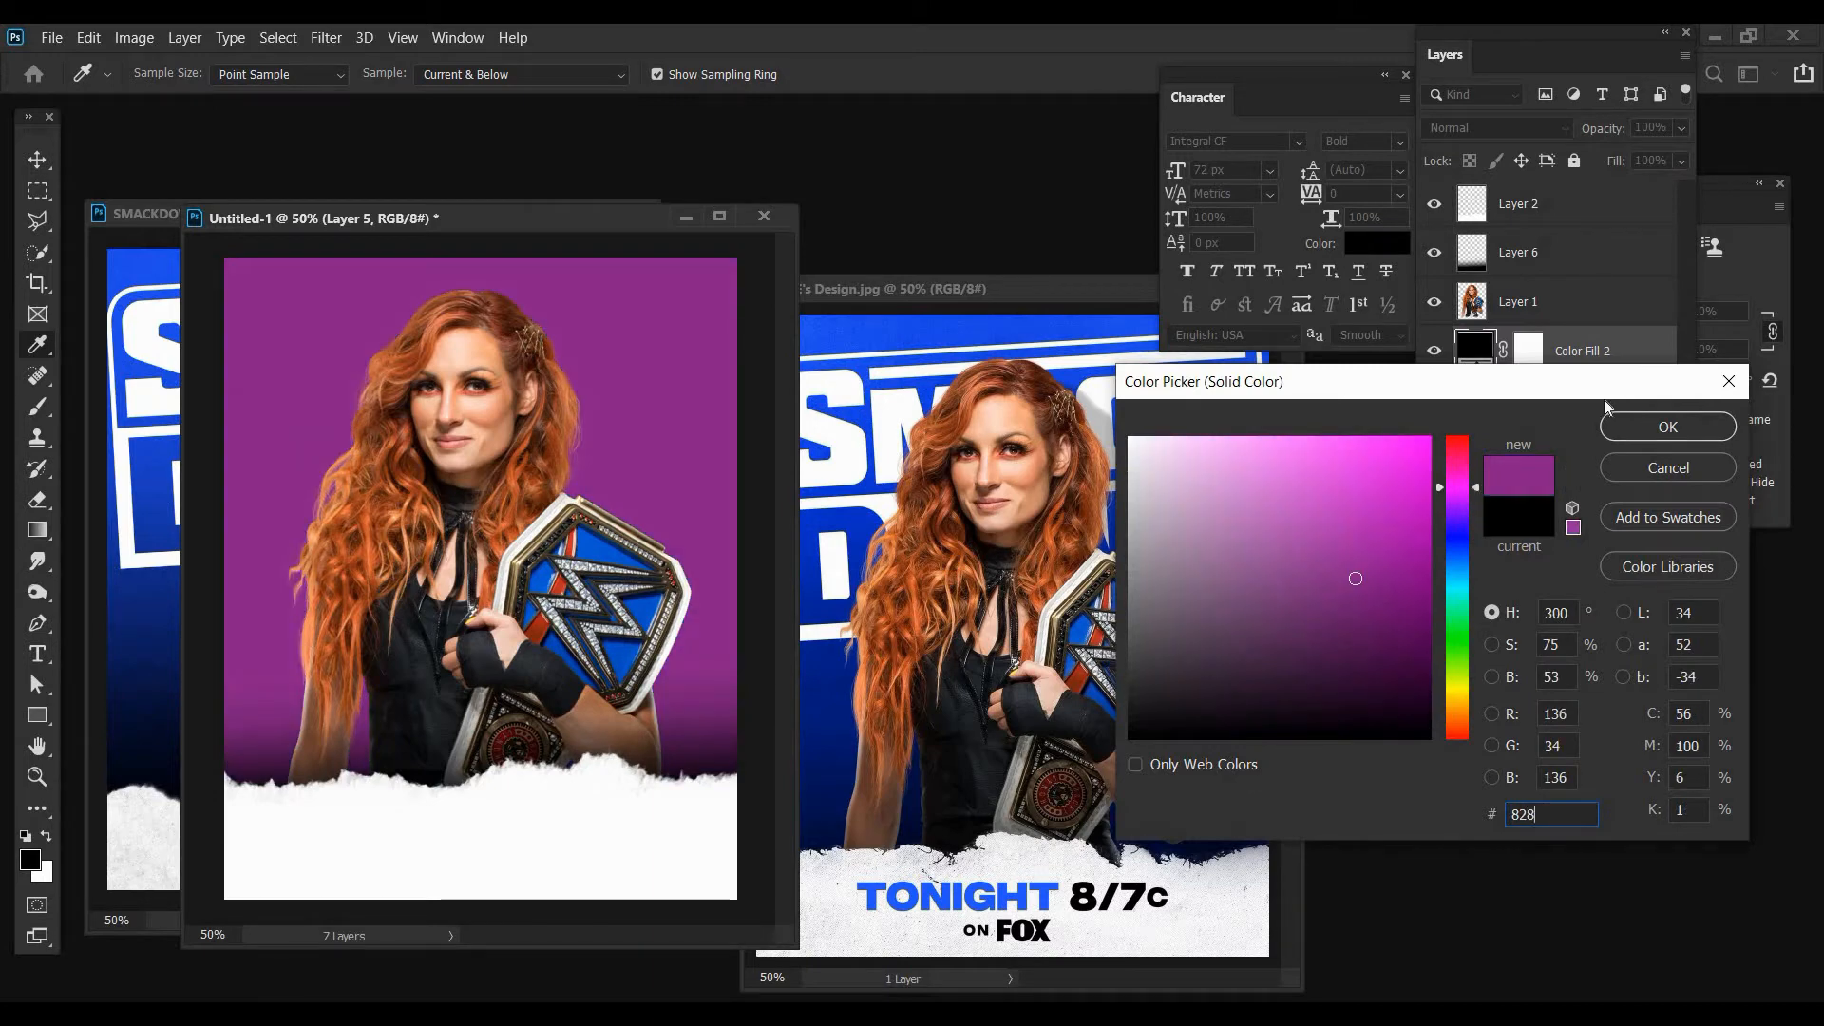
{"action": "type", "text": "282"}
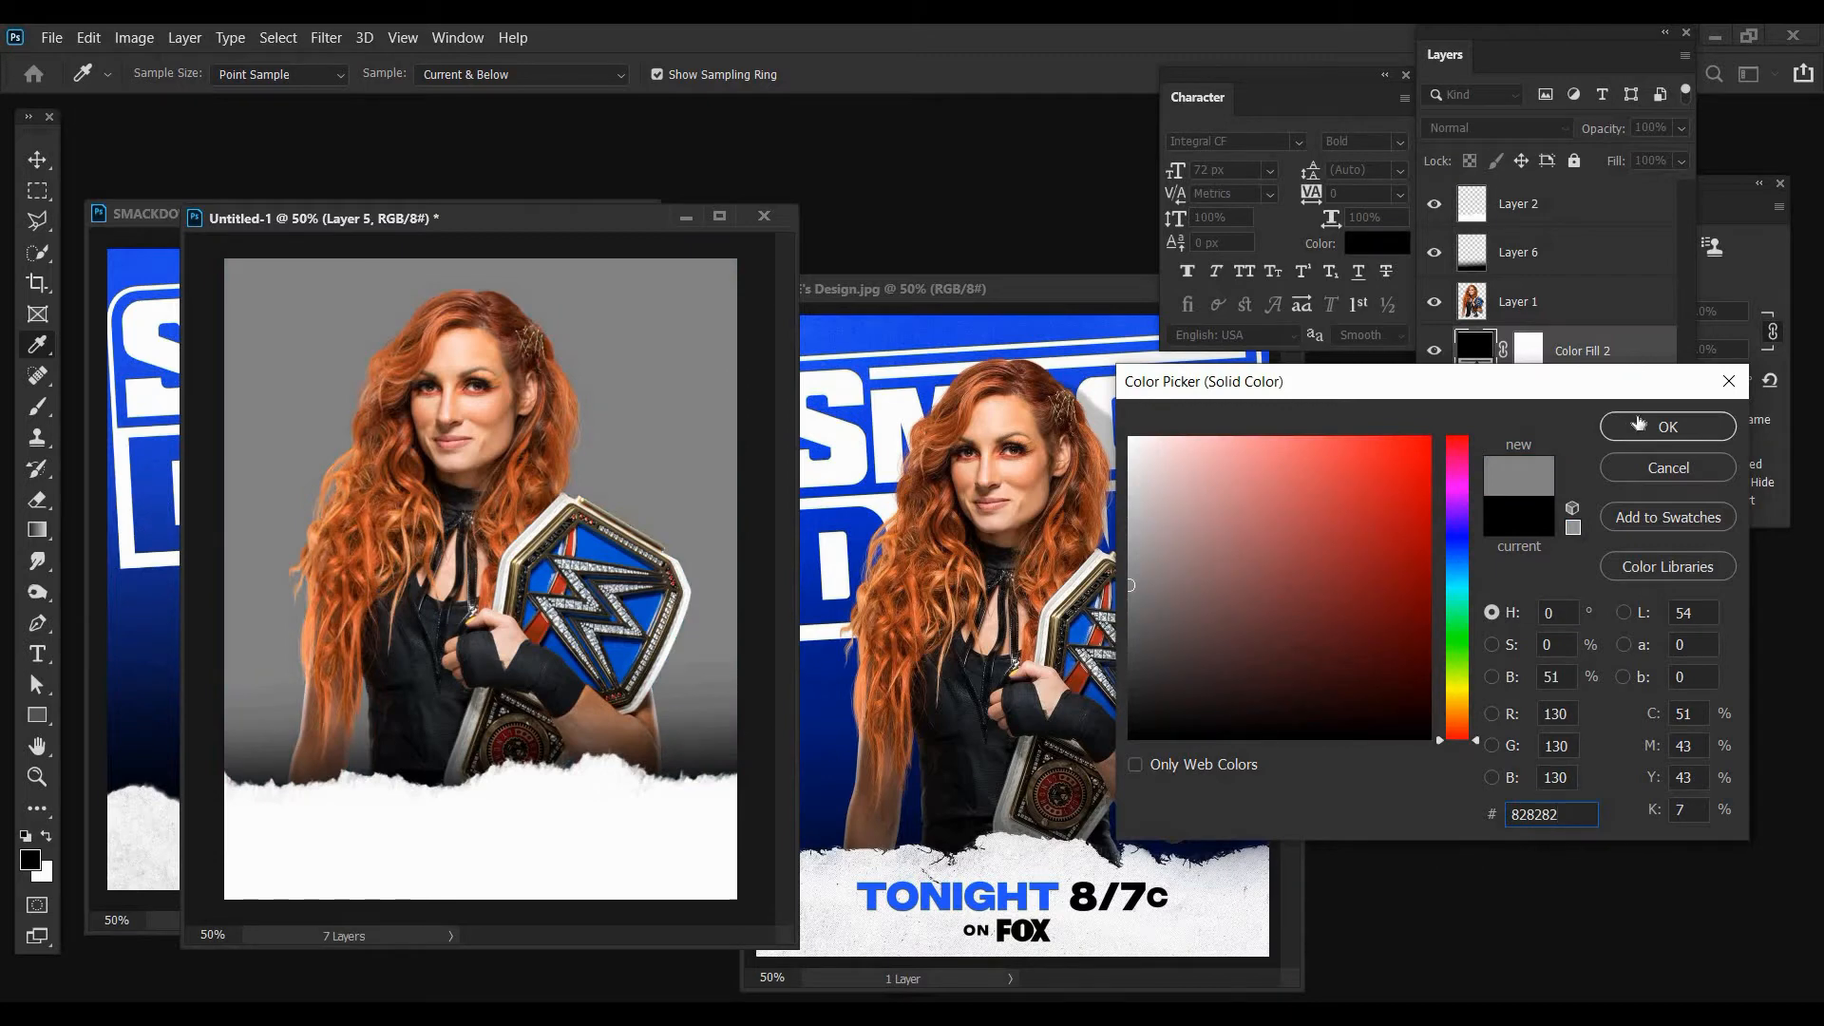
{"action": "left_click", "coordinate": [1623, 424]}
- Convert the grey fill layer to a smart object and apply Add Noise at 13%, Gaussian and Monochromatic
{"action": "left_click", "coordinate": [332, 41]}
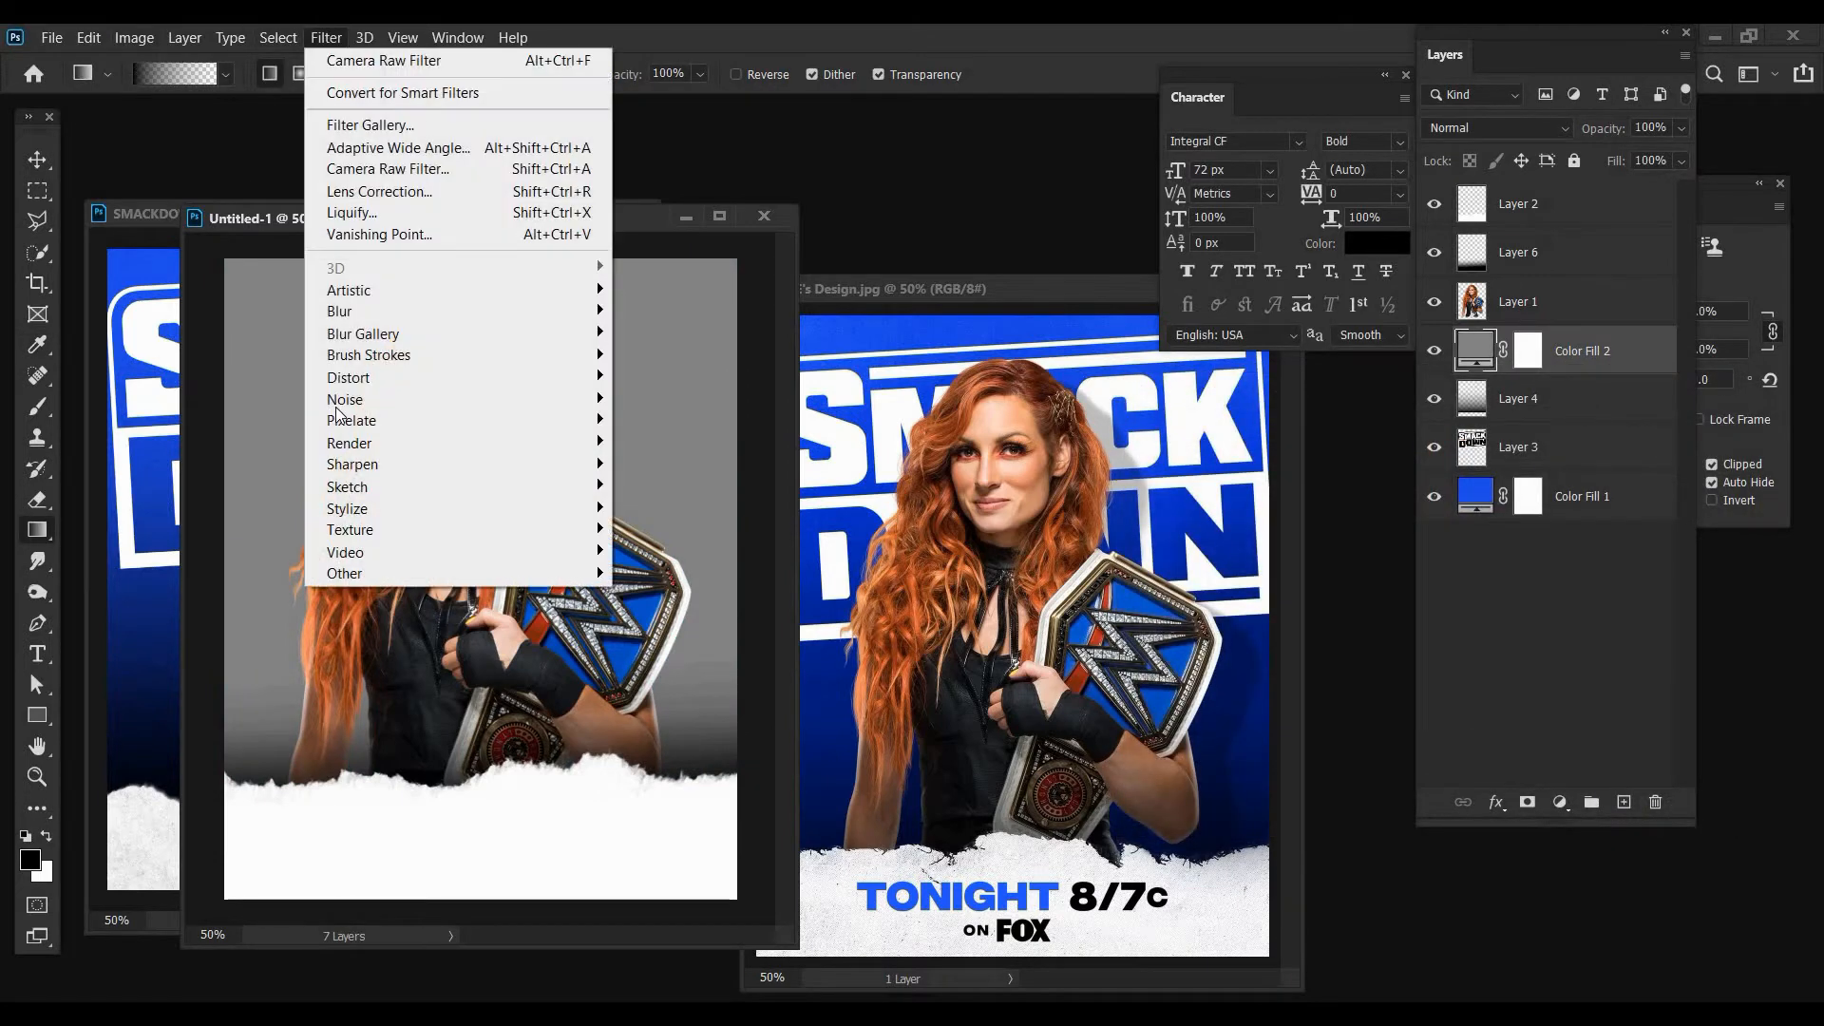
{"action": "mouse_move", "coordinate": [580, 399]}
{"action": "key", "text": "Return"}
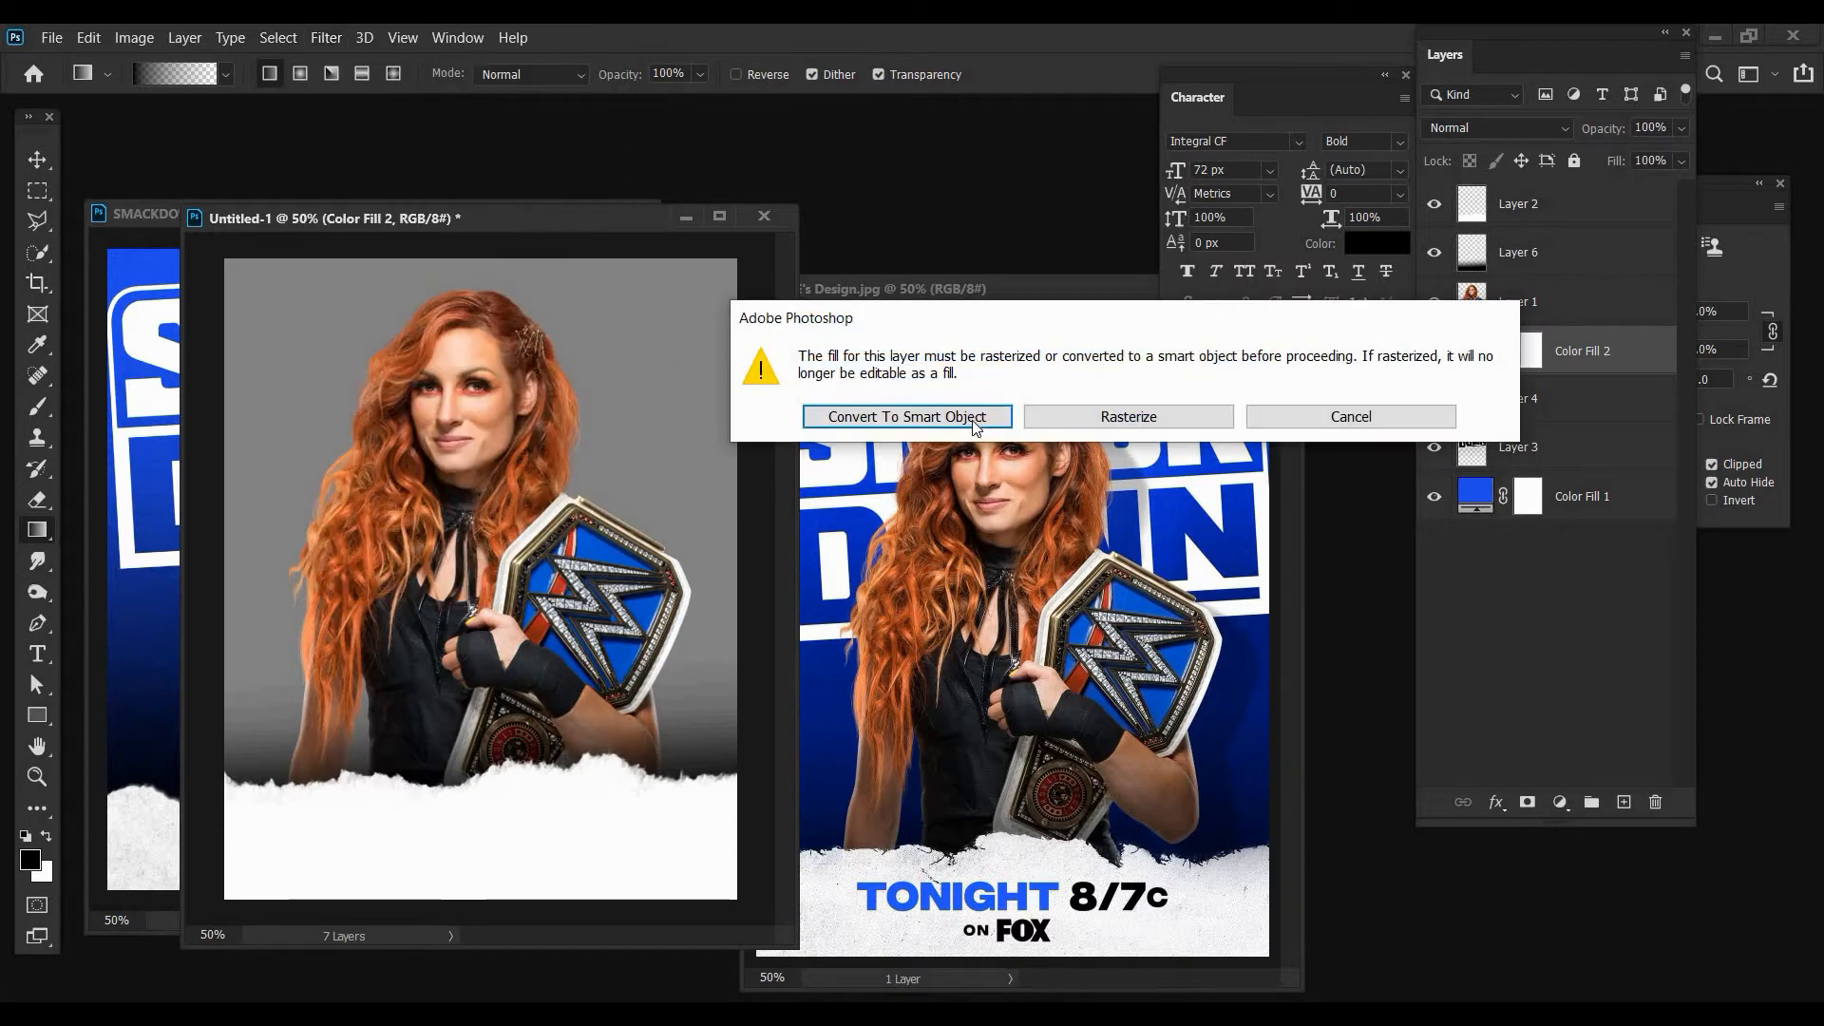
{"action": "left_click", "coordinate": [984, 426]}
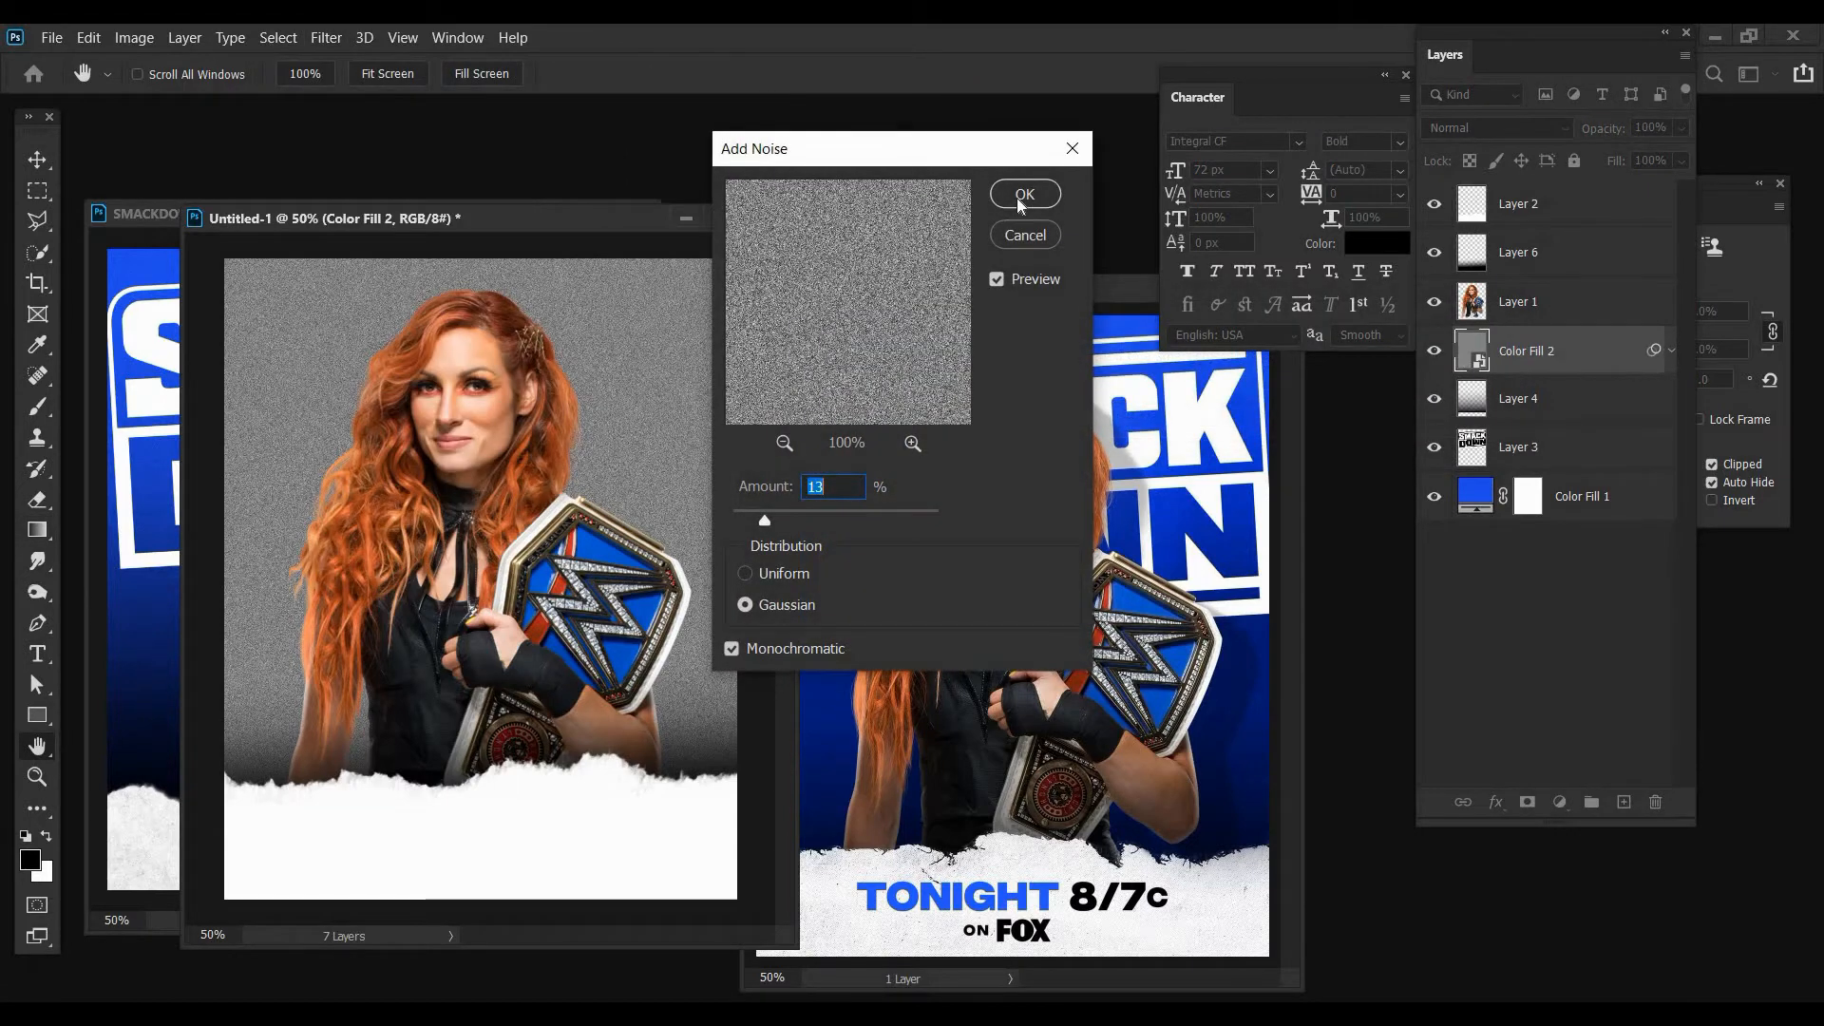
{"action": "left_click", "coordinate": [1023, 194]}
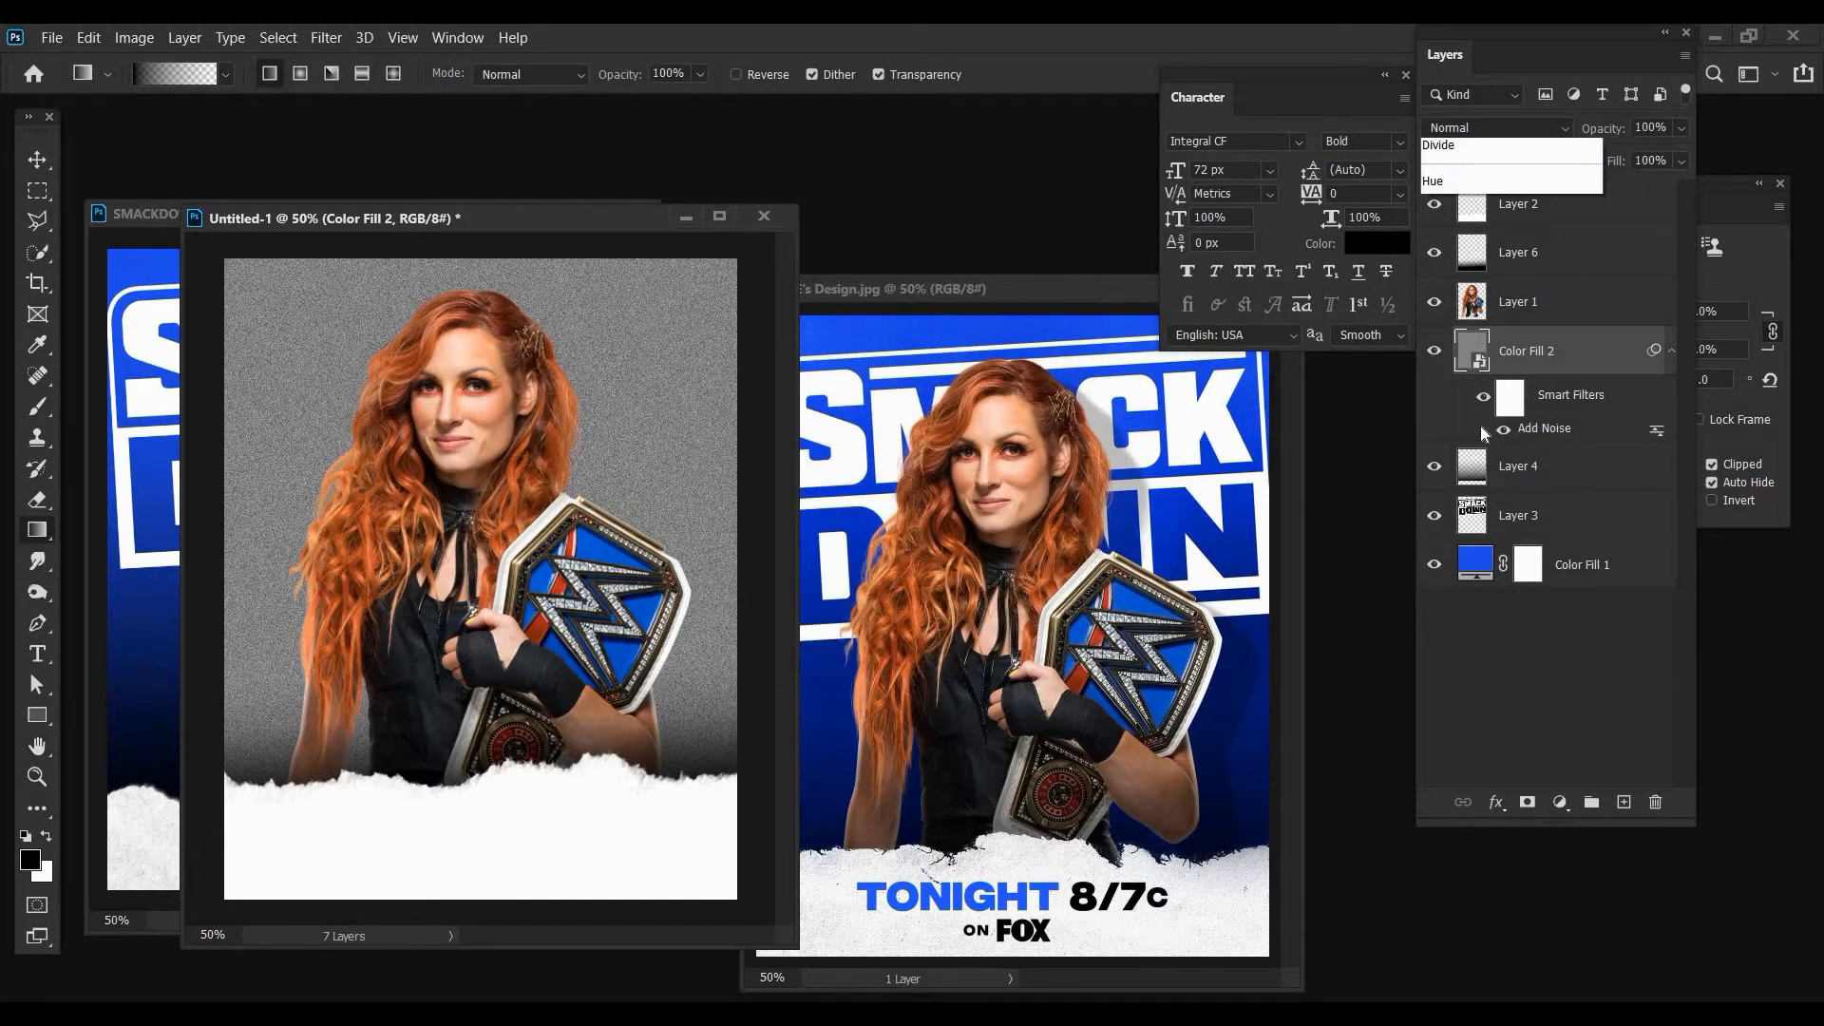
- Set the noise fill layer's blend mode to Overlay and check the Noise layer's settings in SMACKDOWN Design.psd
{"action": "left_click", "coordinate": [1482, 418]}
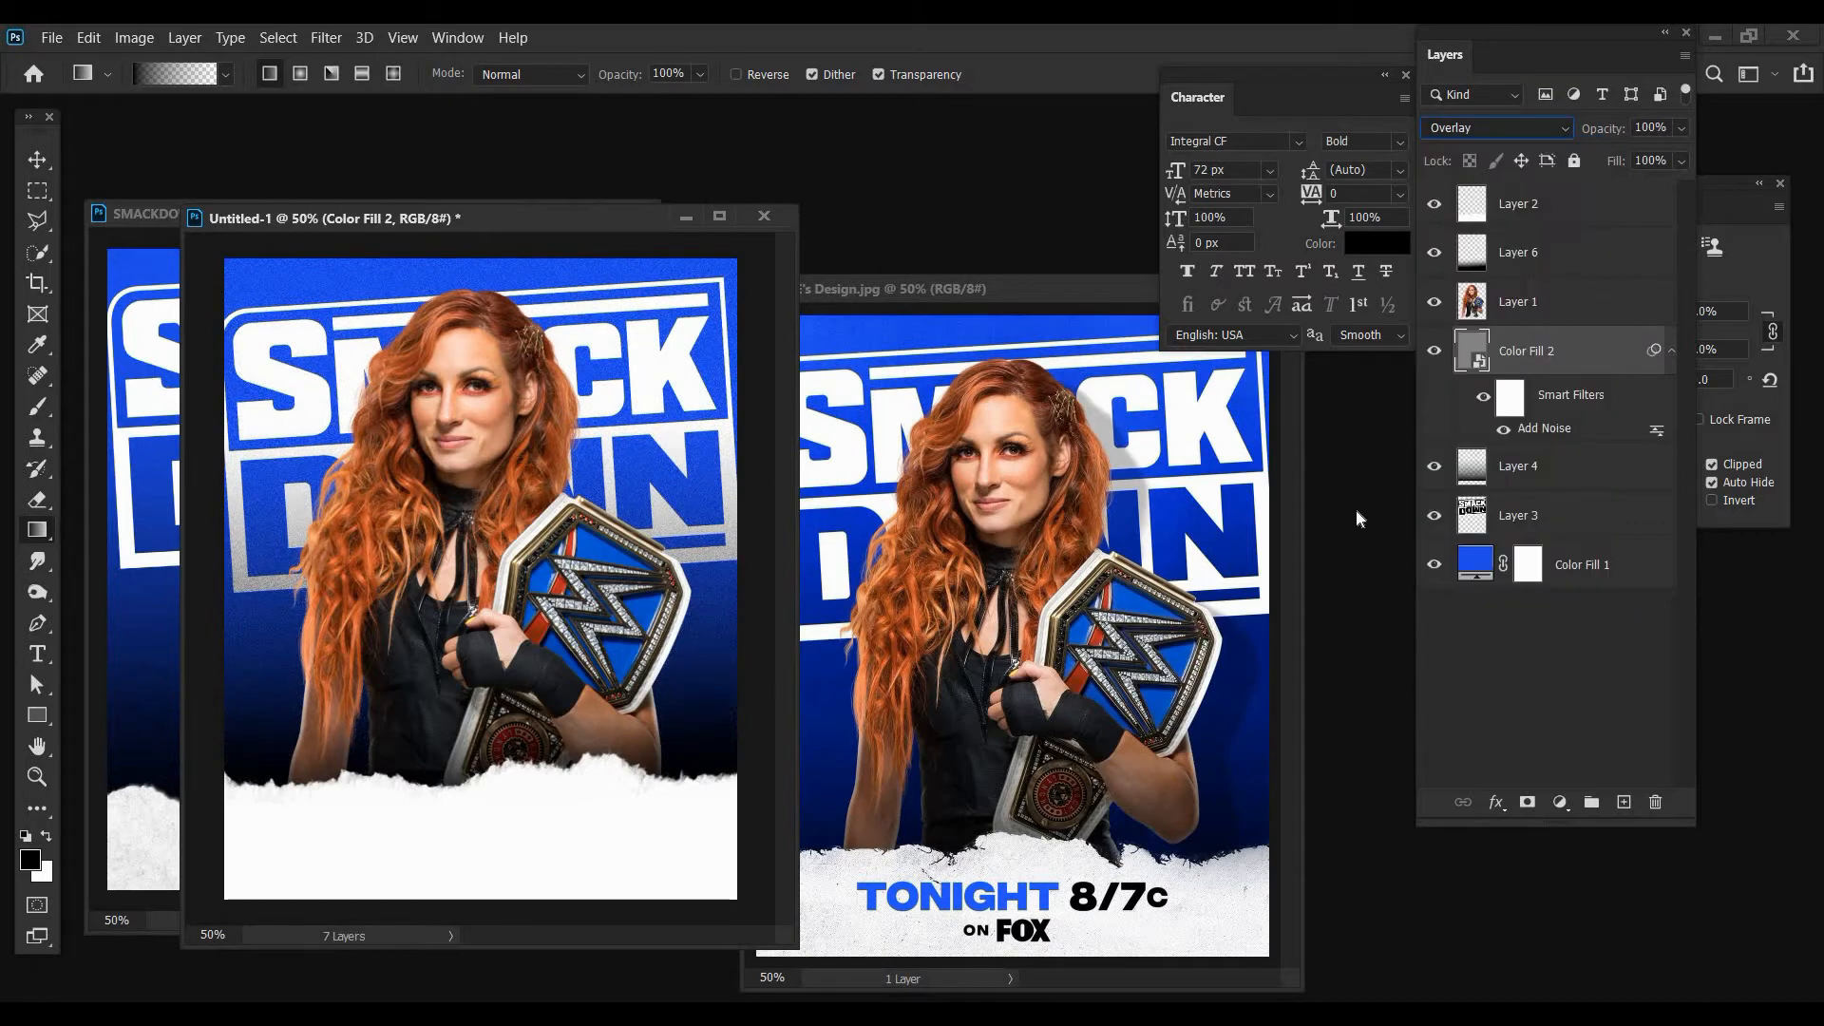
{"action": "key", "text": "ctrl+Tab"}
{"action": "left_click", "coordinate": [1541, 715]}
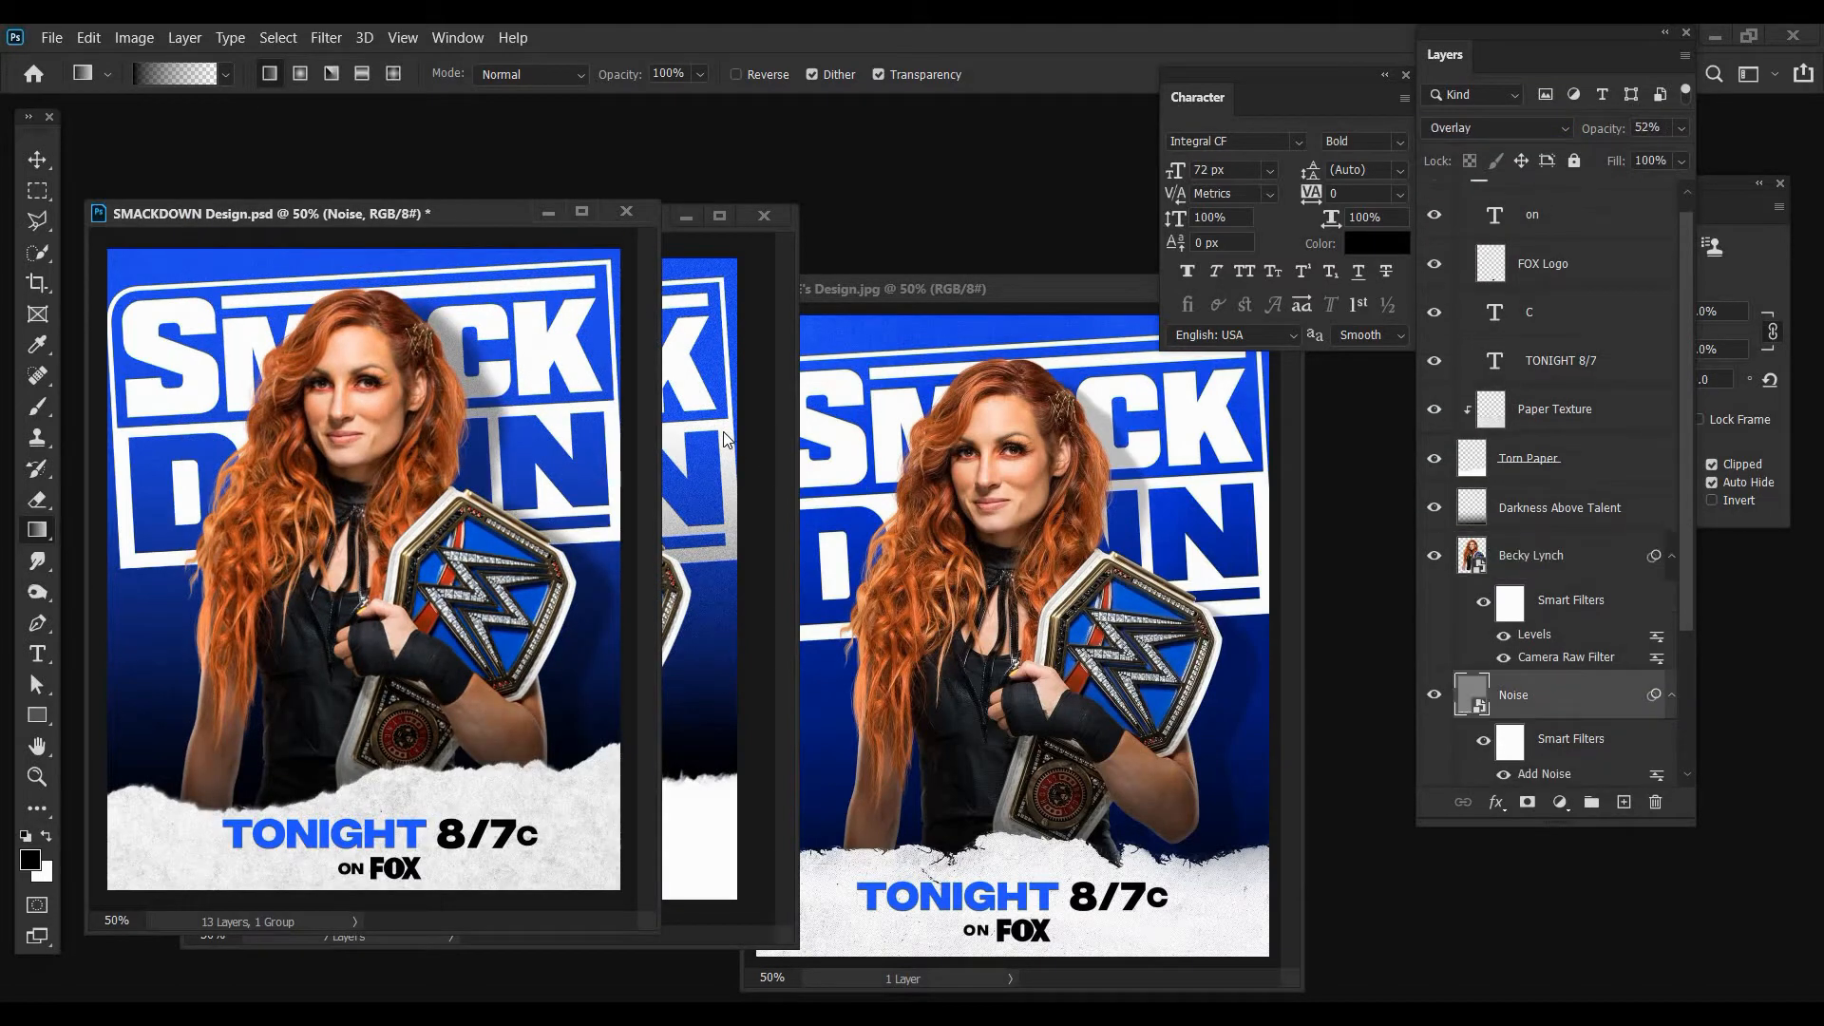
{"action": "key", "text": "ctrl+Tab"}
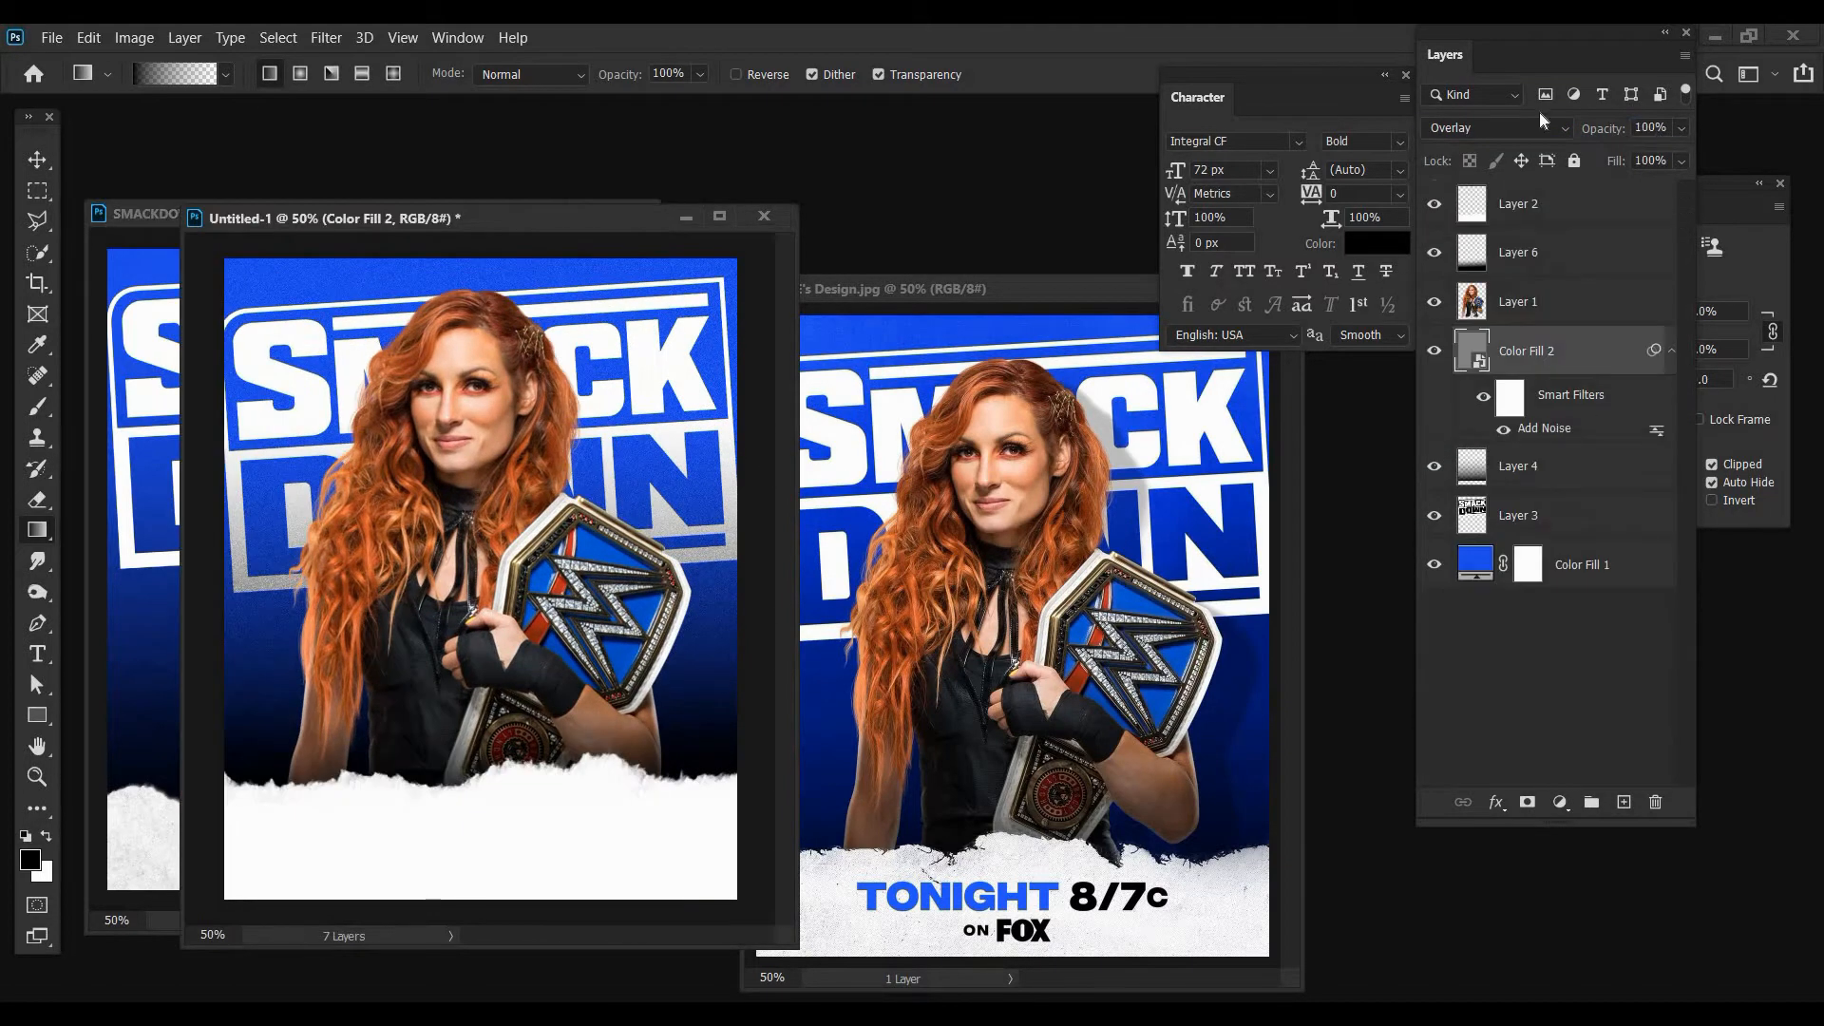
- Set the noise fill layer's opacity to 62% and check the grain up close on the logo
{"action": "key", "text": "Tab"}
{"action": "type", "text": "52"}
{"action": "key", "text": "Return"}
{"action": "left_click_drag", "start_coordinate": [1677, 127], "coordinate": [1636, 152]}
{"action": "key", "text": "z"}
{"action": "left_click", "coordinate": [281, 237]}
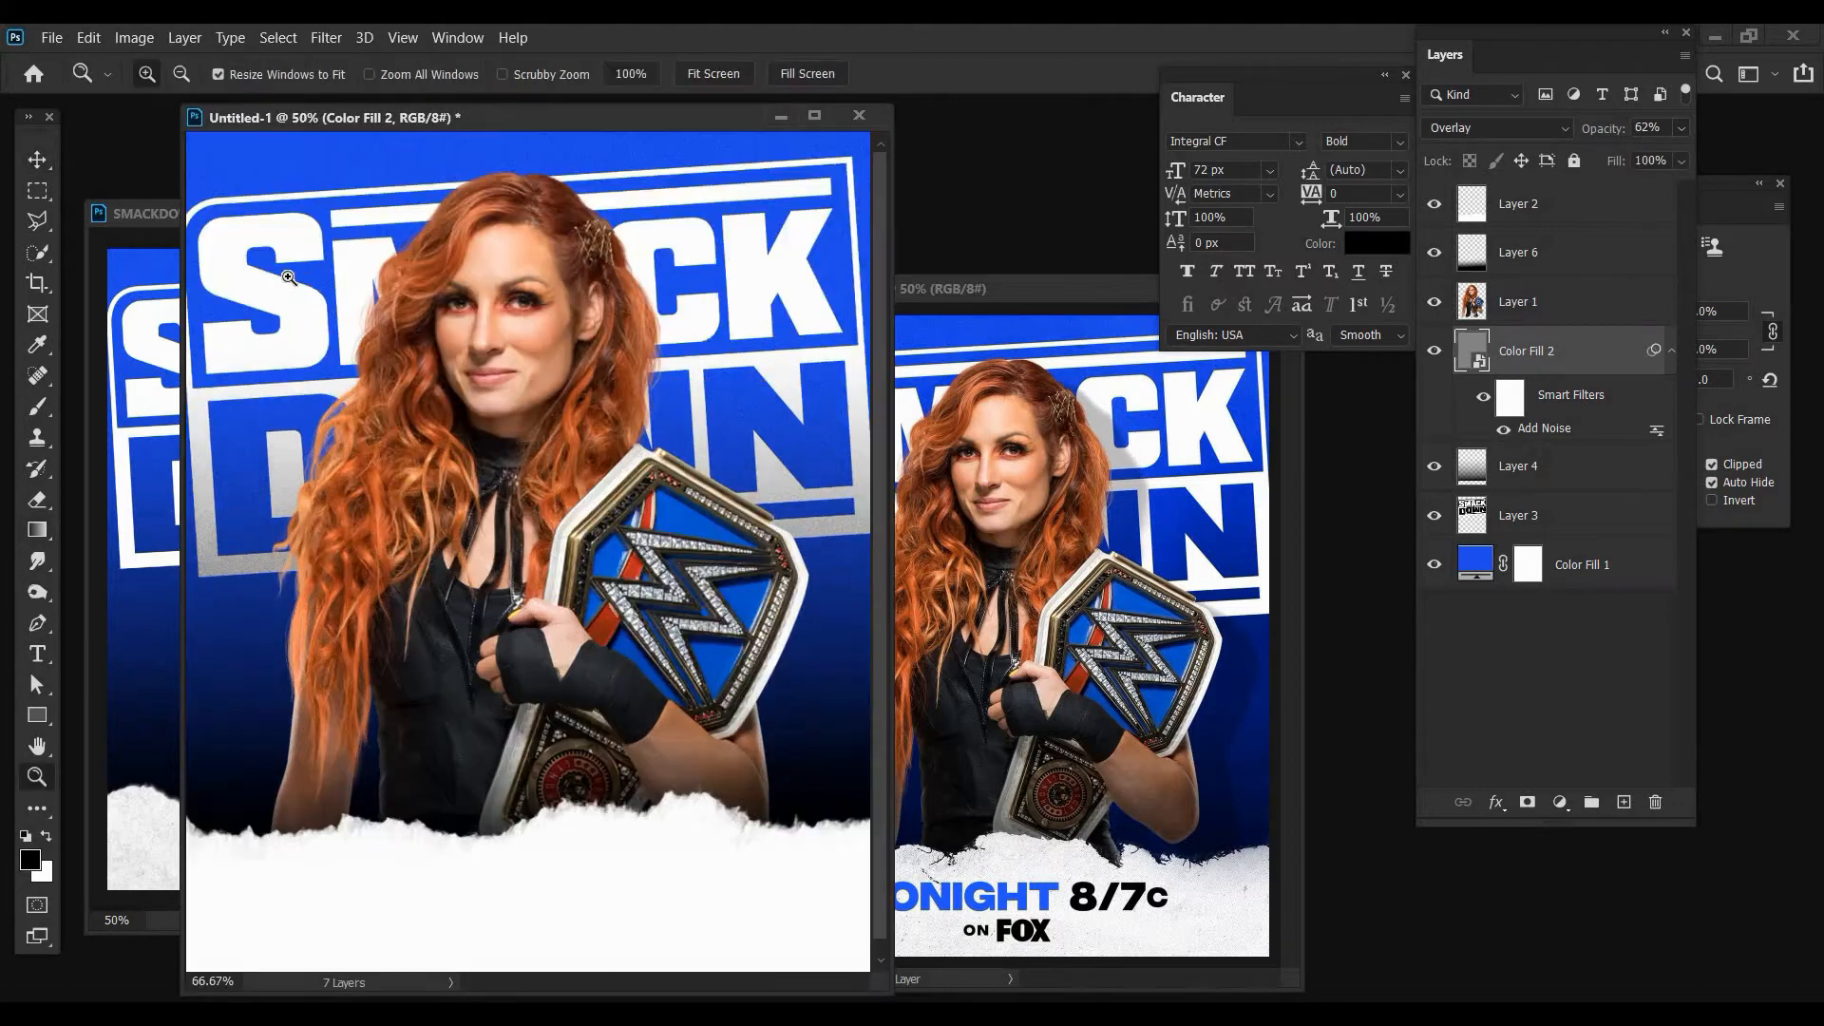
{"action": "left_click", "coordinate": [289, 278]}
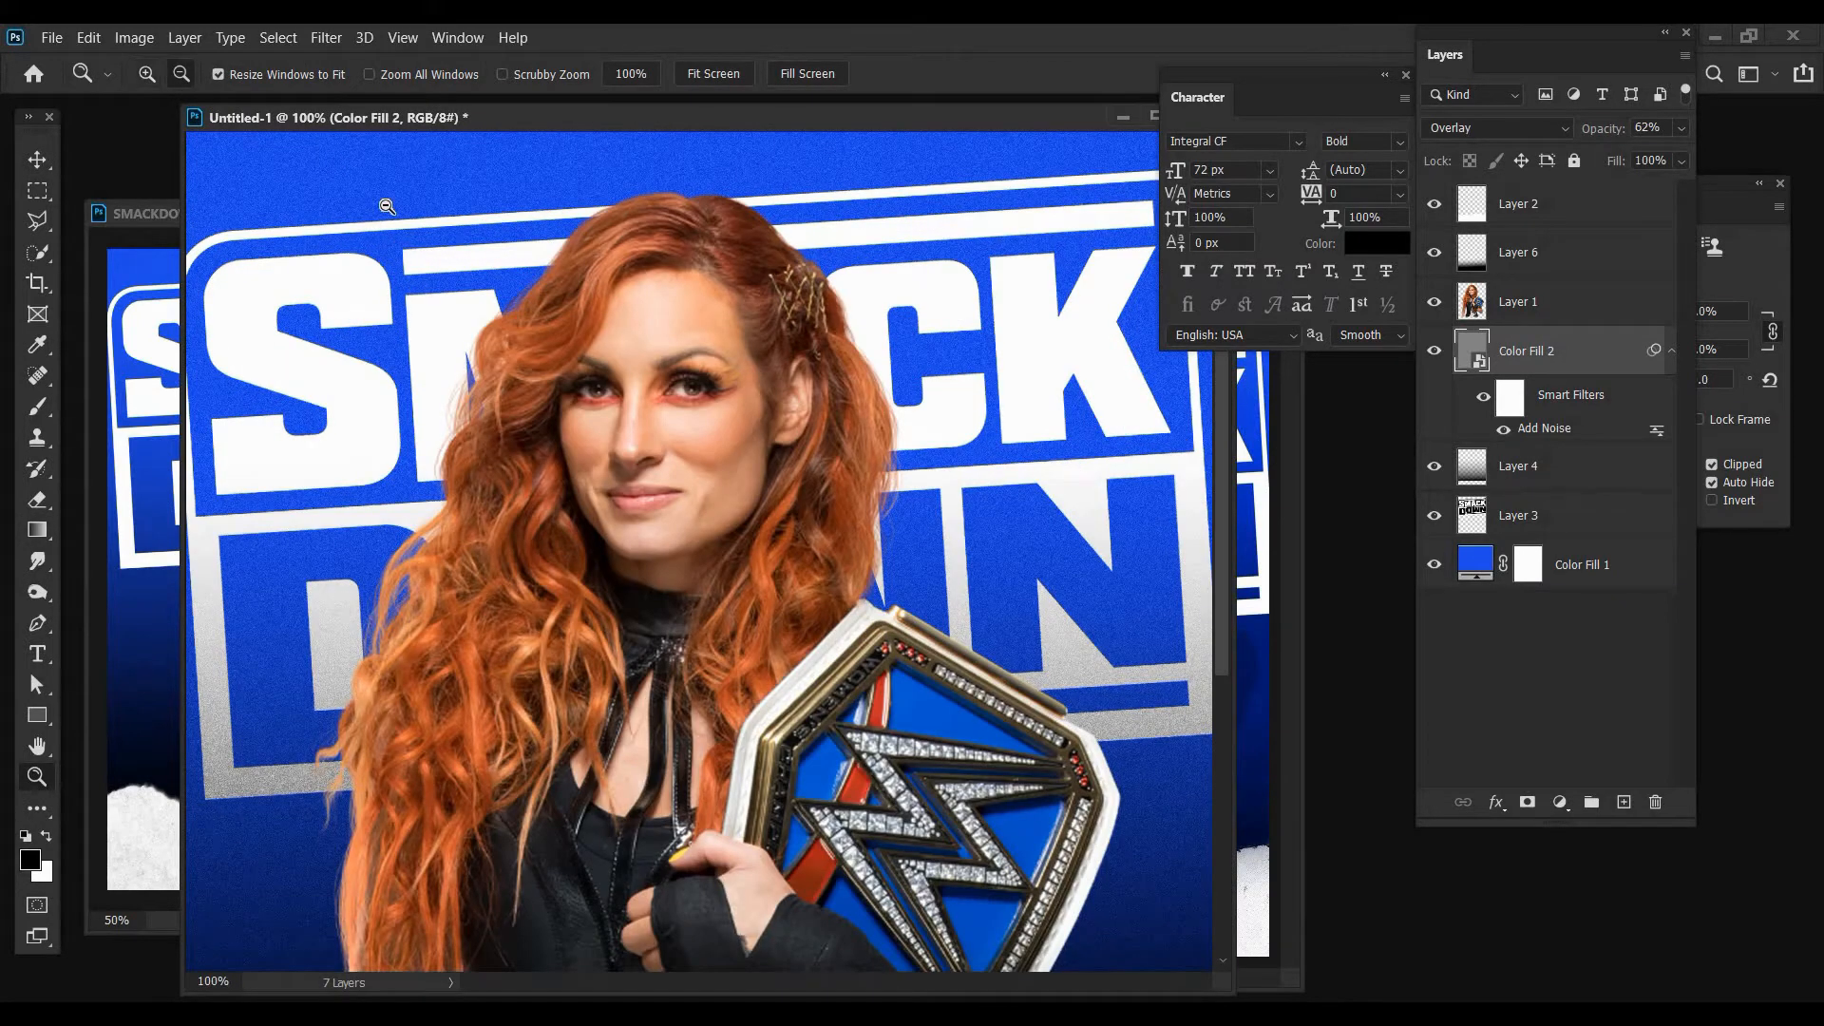
{"action": "left_click", "coordinate": [397, 280], "text": "alt"}
{"action": "left_click", "coordinate": [397, 281], "text": "alt"}
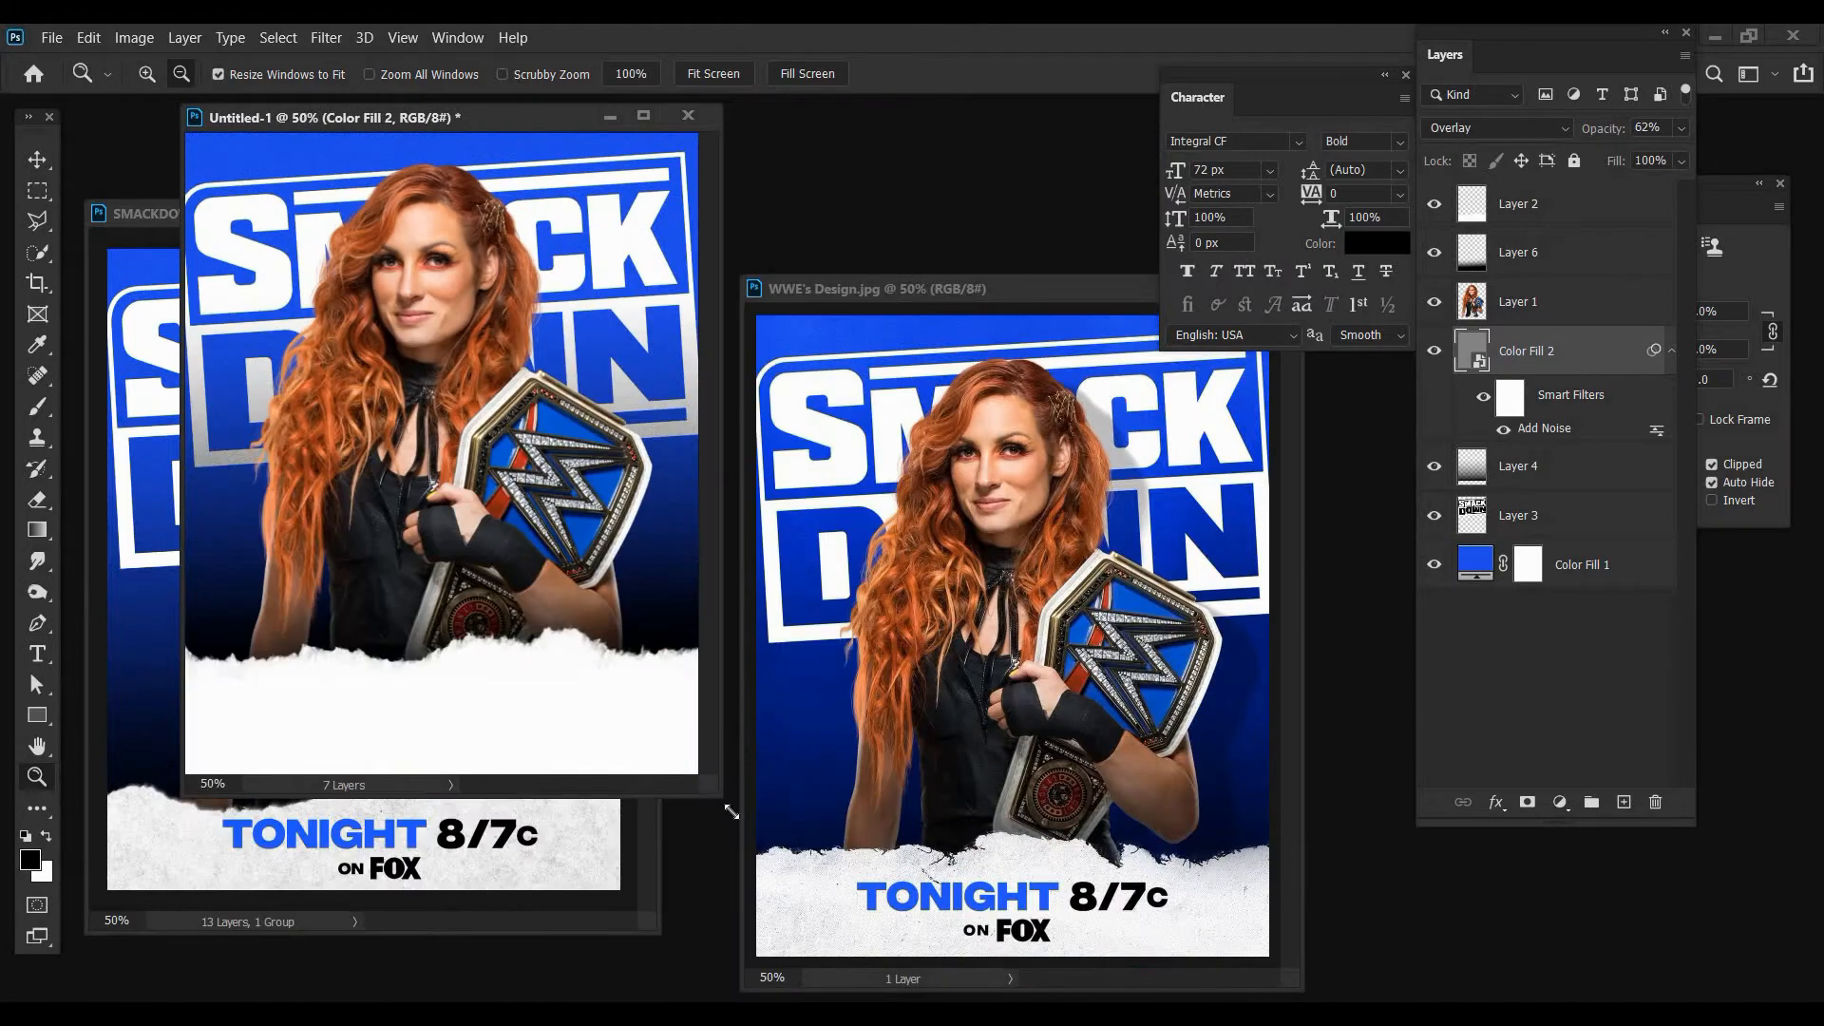
{"action": "left_click_drag", "start_coordinate": [731, 812], "coordinate": [750, 821]}
- Bring Paper Texture.jpg forward, select its upper torn strip with Quick Selection, and place the window beside the poster
{"action": "key", "text": "v"}
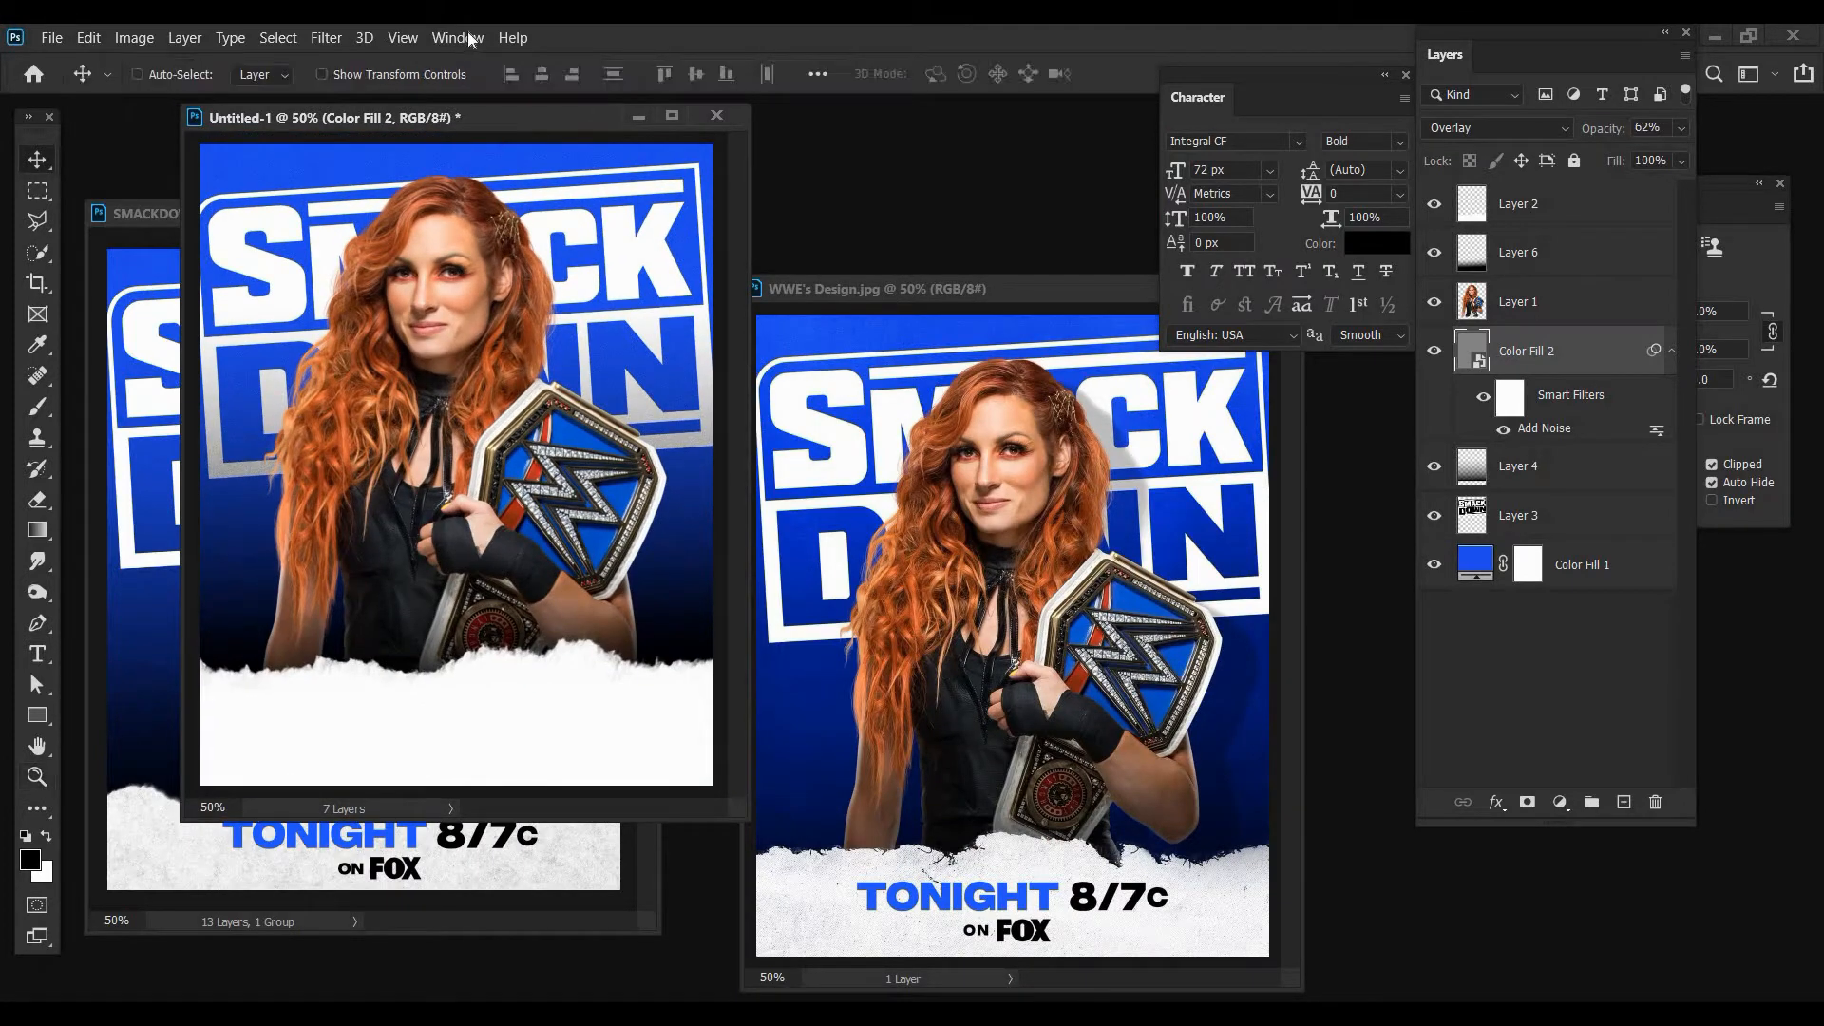
{"action": "left_click", "coordinate": [458, 37]}
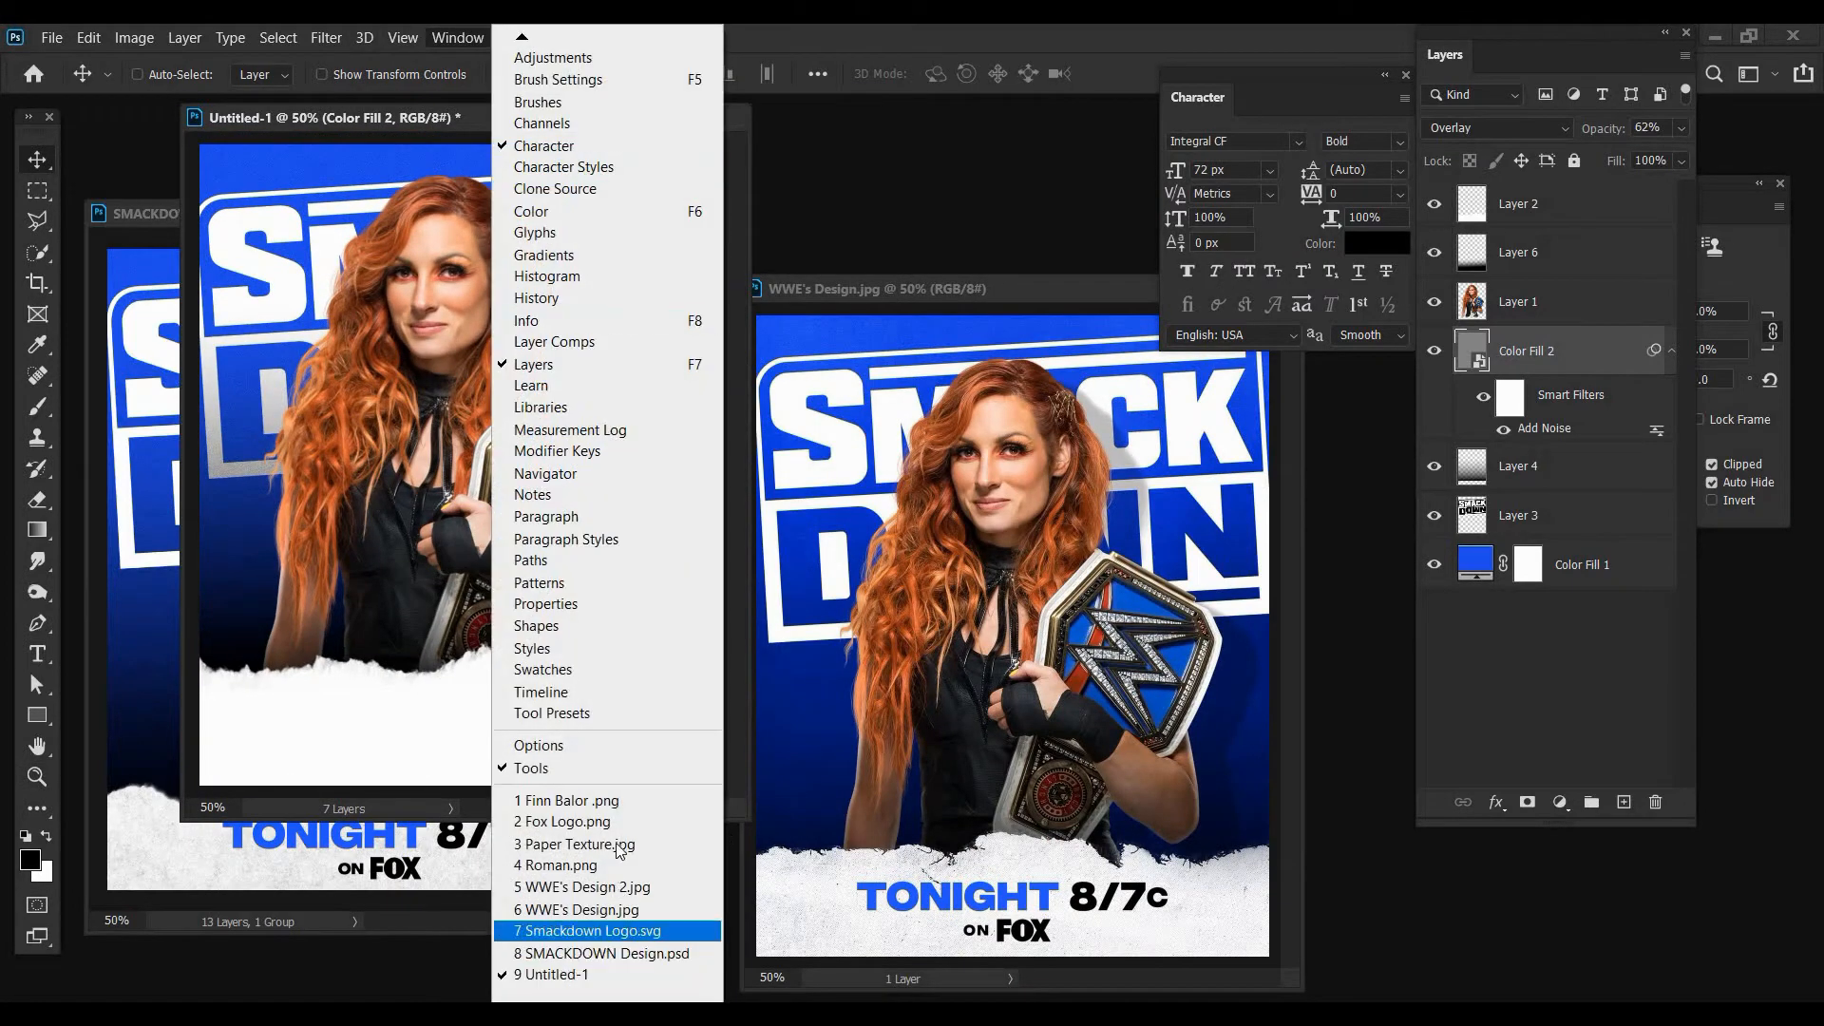
{"action": "left_click", "coordinate": [574, 844]}
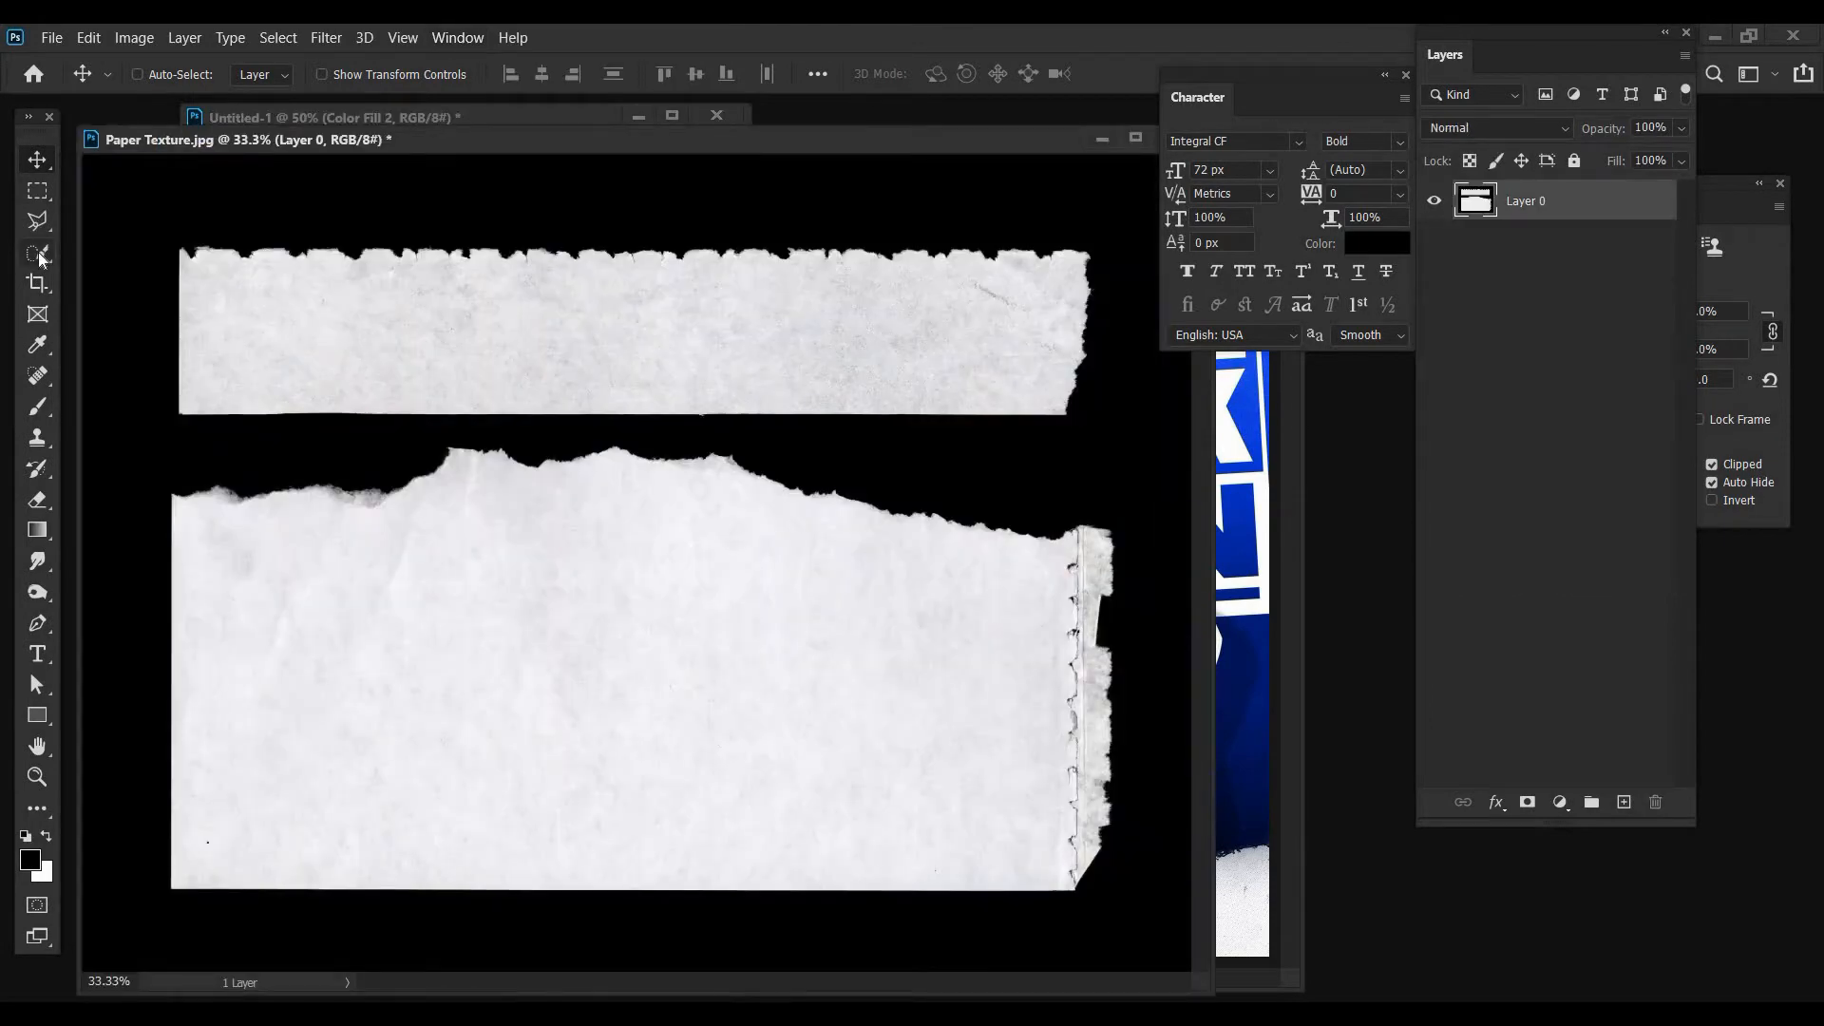
{"action": "left_click", "coordinate": [38, 253]}
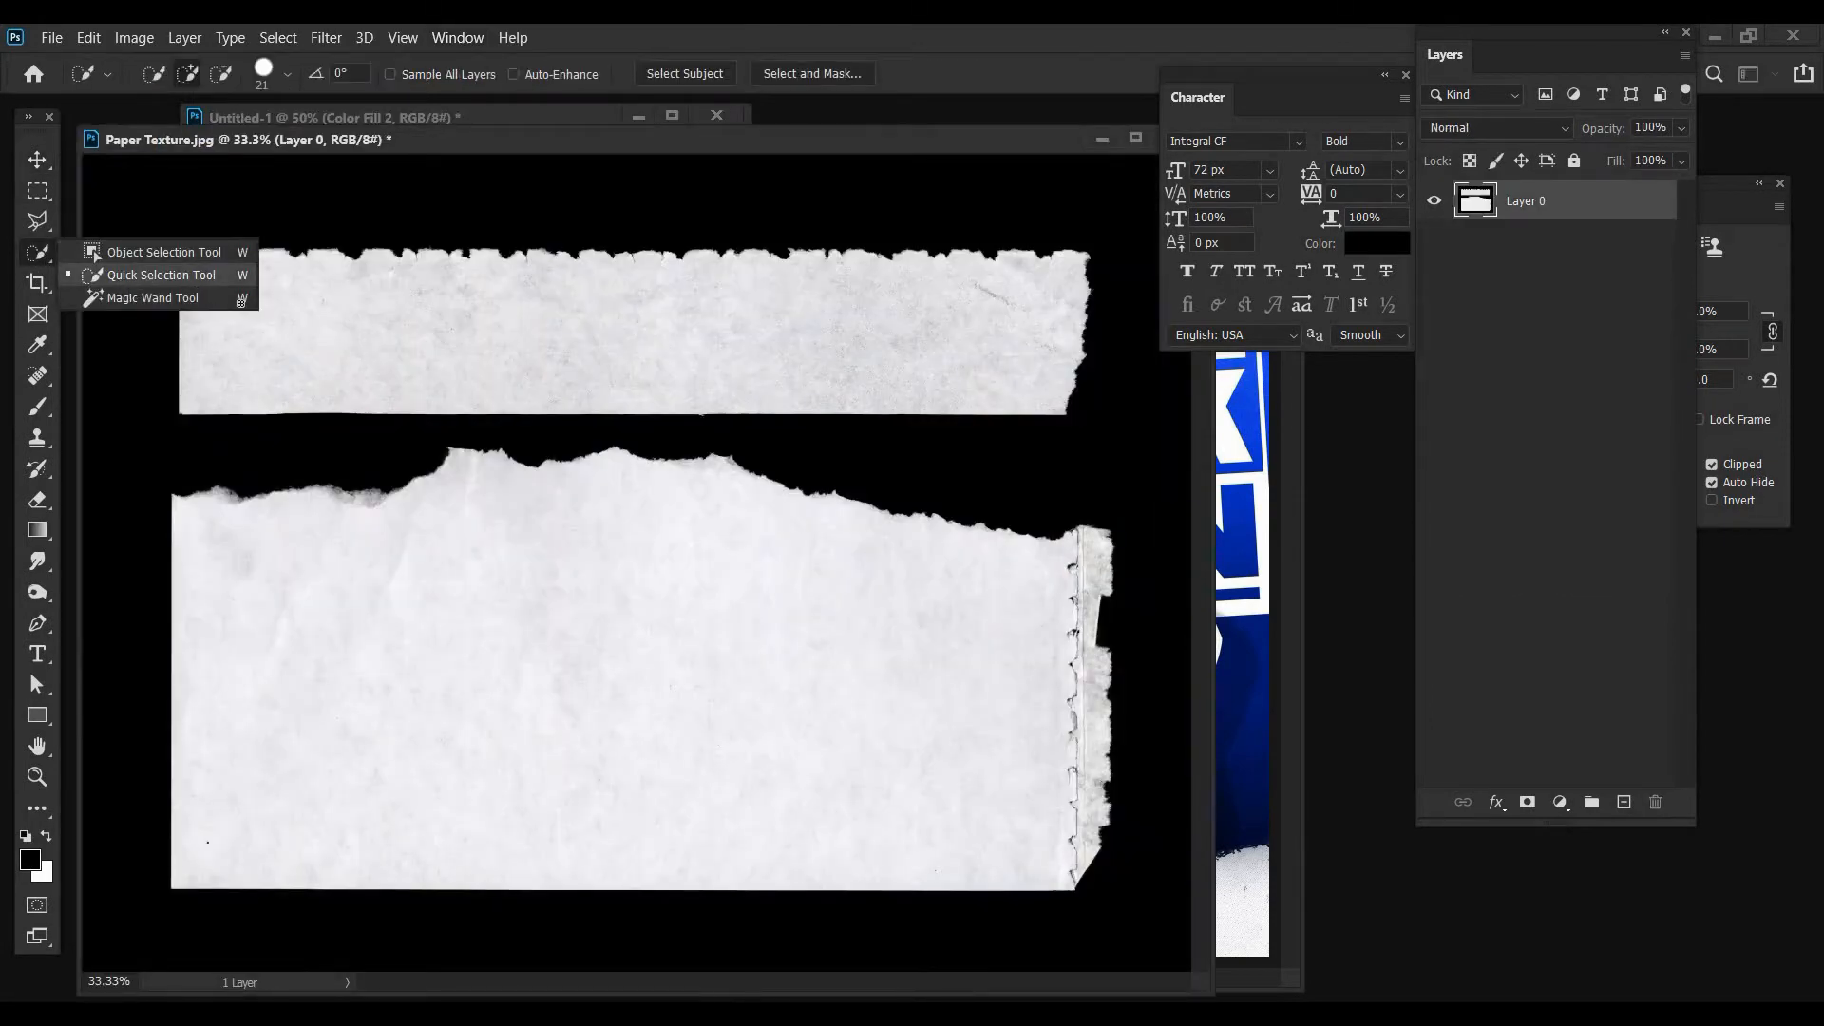
{"action": "left_click", "coordinate": [904, 351]}
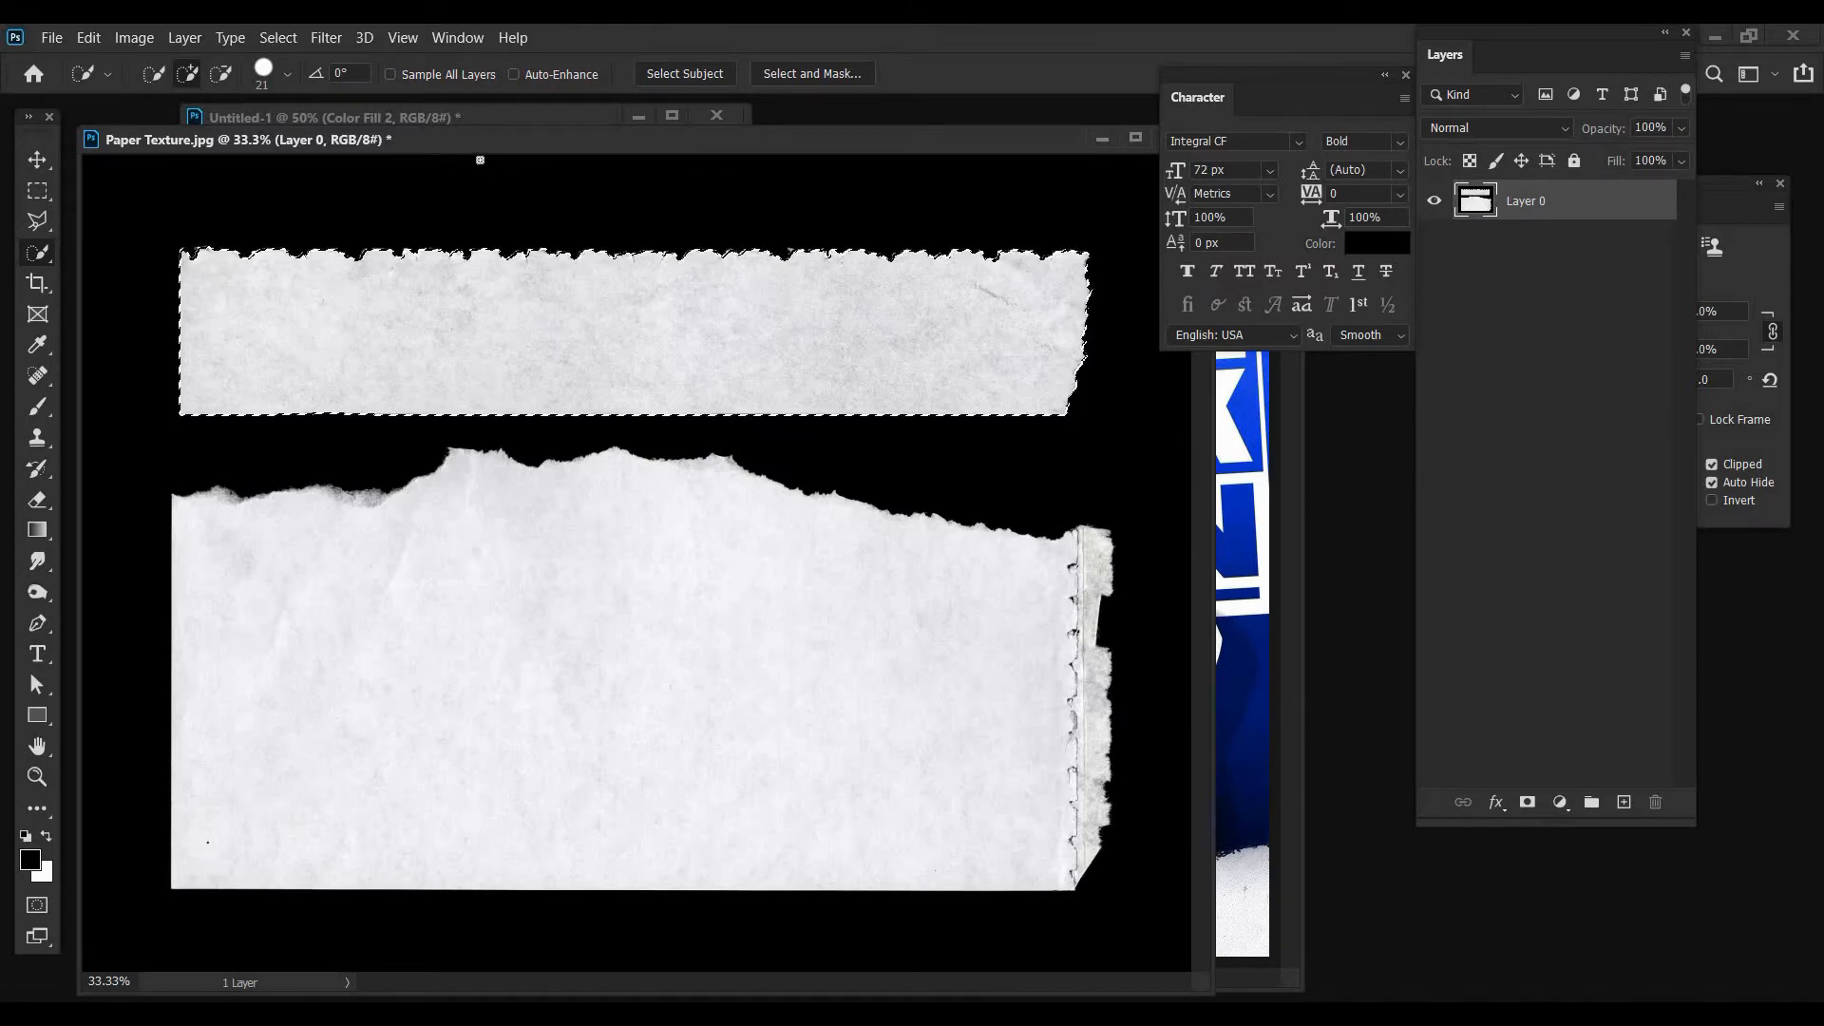
{"action": "left_click_drag", "start_coordinate": [483, 146], "coordinate": [601, 652]}
{"action": "left_click", "coordinate": [35, 161]}
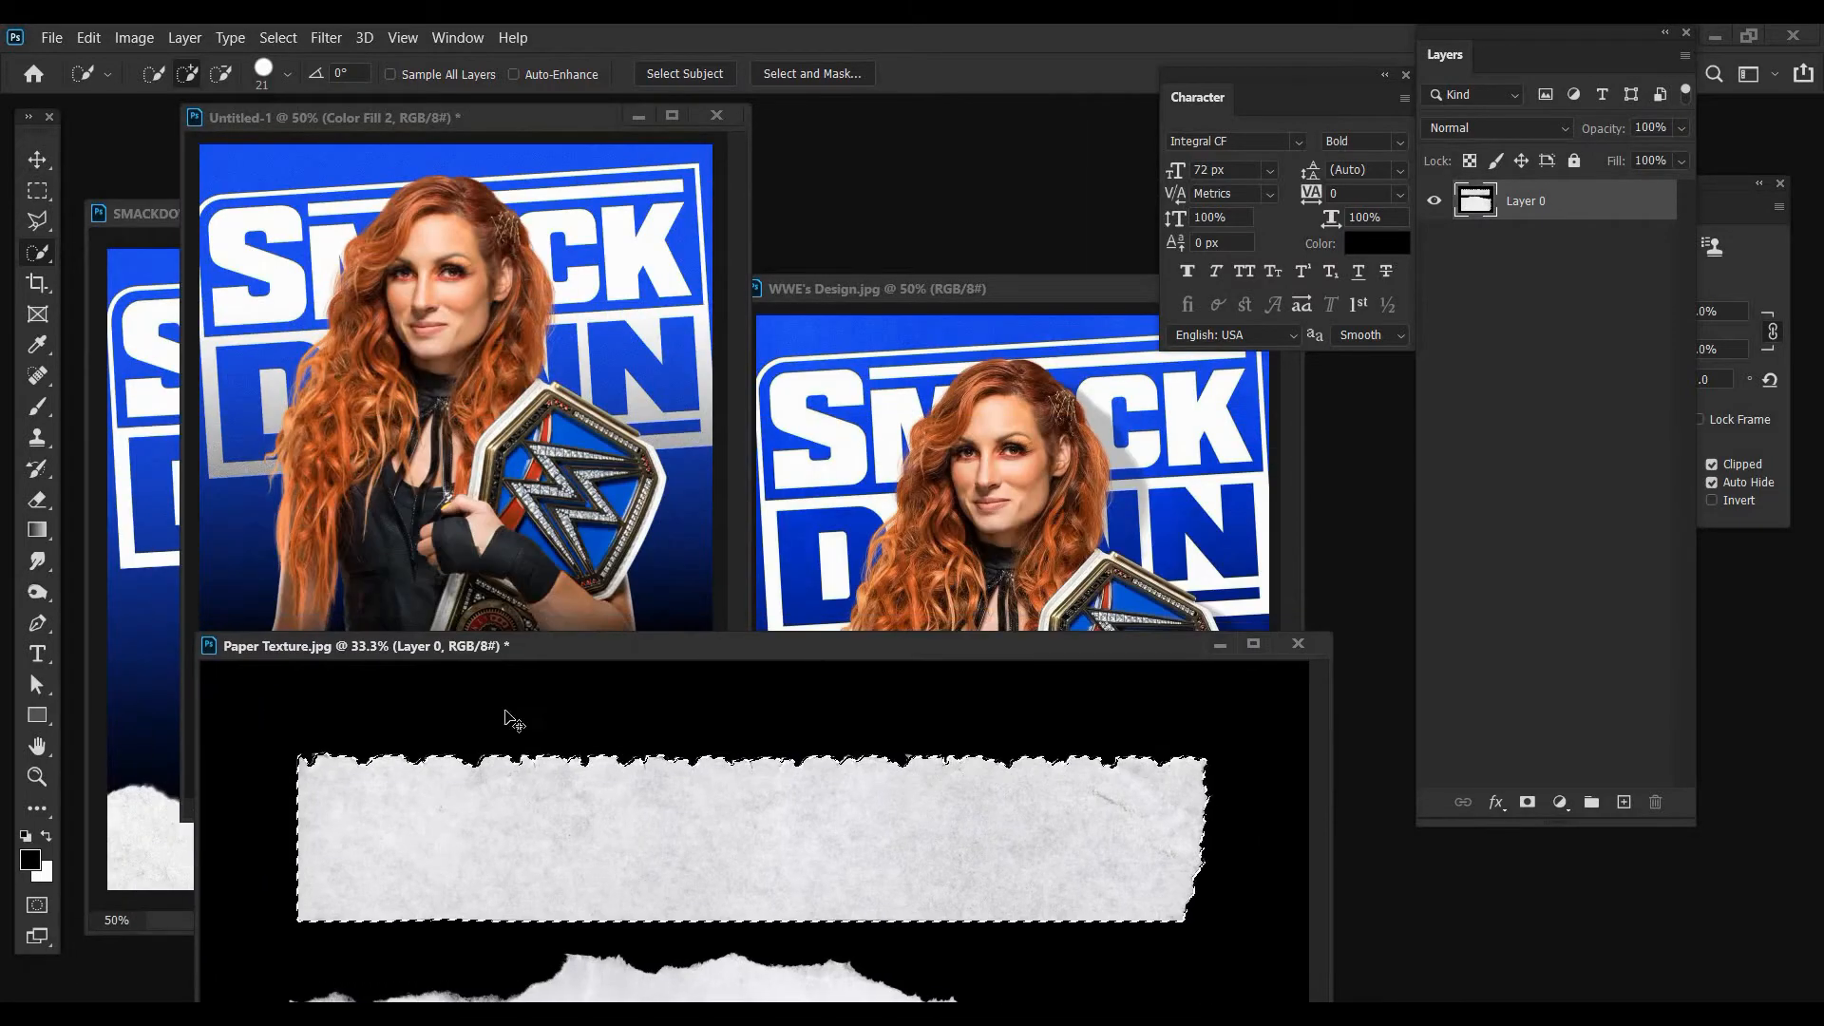
{"action": "key", "text": "ctrl+d"}
{"action": "key", "text": "v"}
{"action": "left_click_drag", "start_coordinate": [741, 768], "coordinate": [656, 541]}
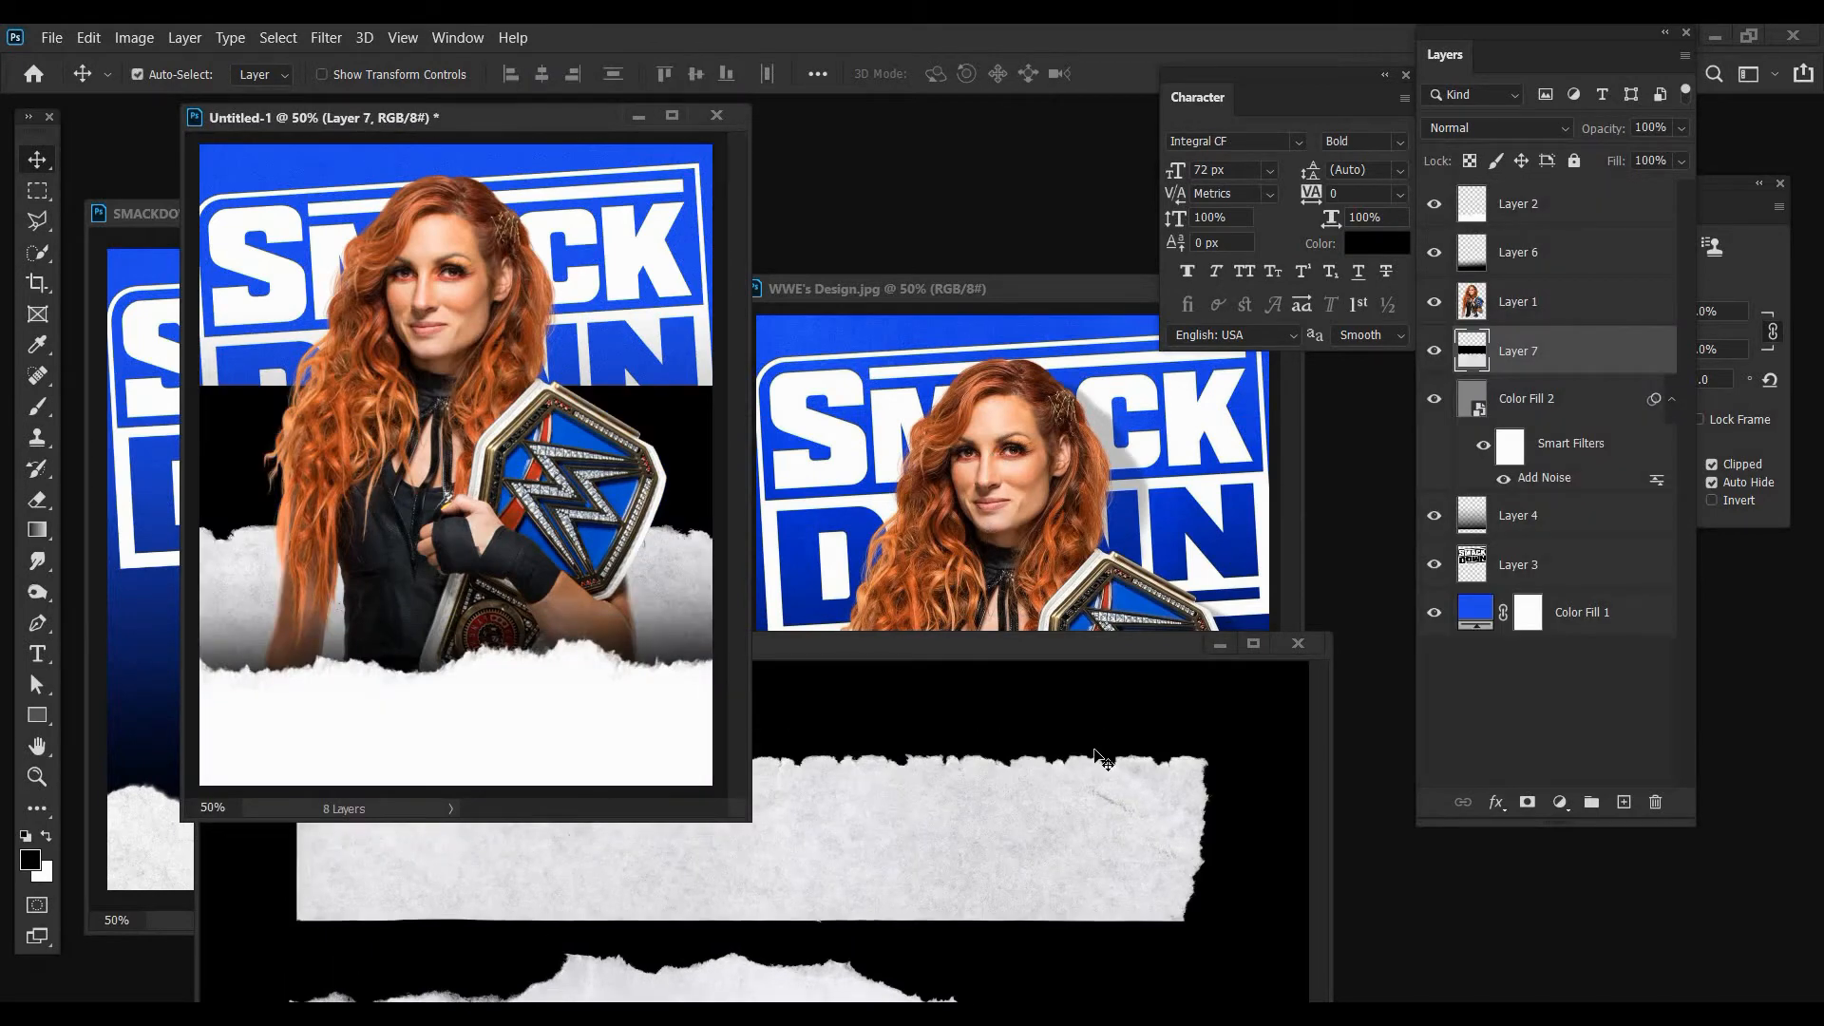
{"action": "key", "text": "ctrl+z"}
{"action": "left_click", "coordinate": [1051, 736]}
{"action": "key", "text": "ctrl+z"}
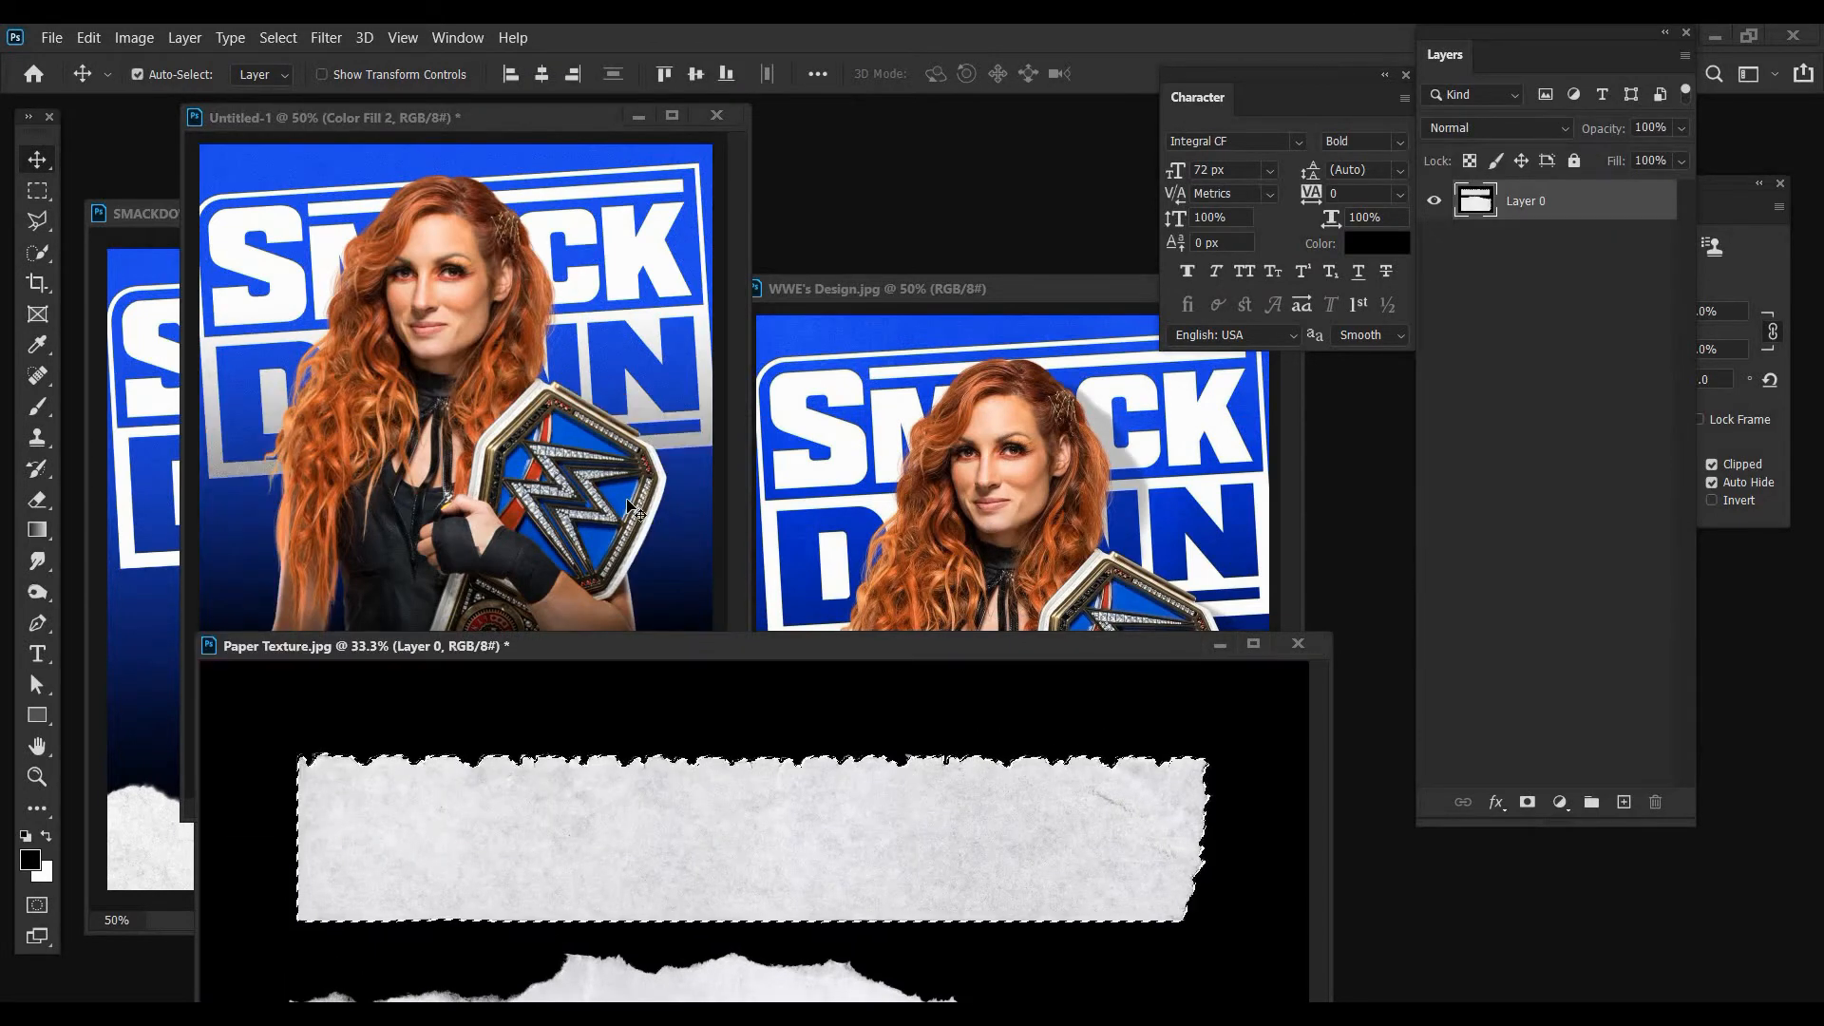
- Copy the selected paper strip into the poster as the topmost layer and clip it to the torn-paper Layer 2
{"action": "left_click", "coordinate": [689, 501]}
{"action": "key", "text": "ctrl+v"}
{"action": "left_click_drag", "start_coordinate": [1491, 356], "coordinate": [1520, 182]}
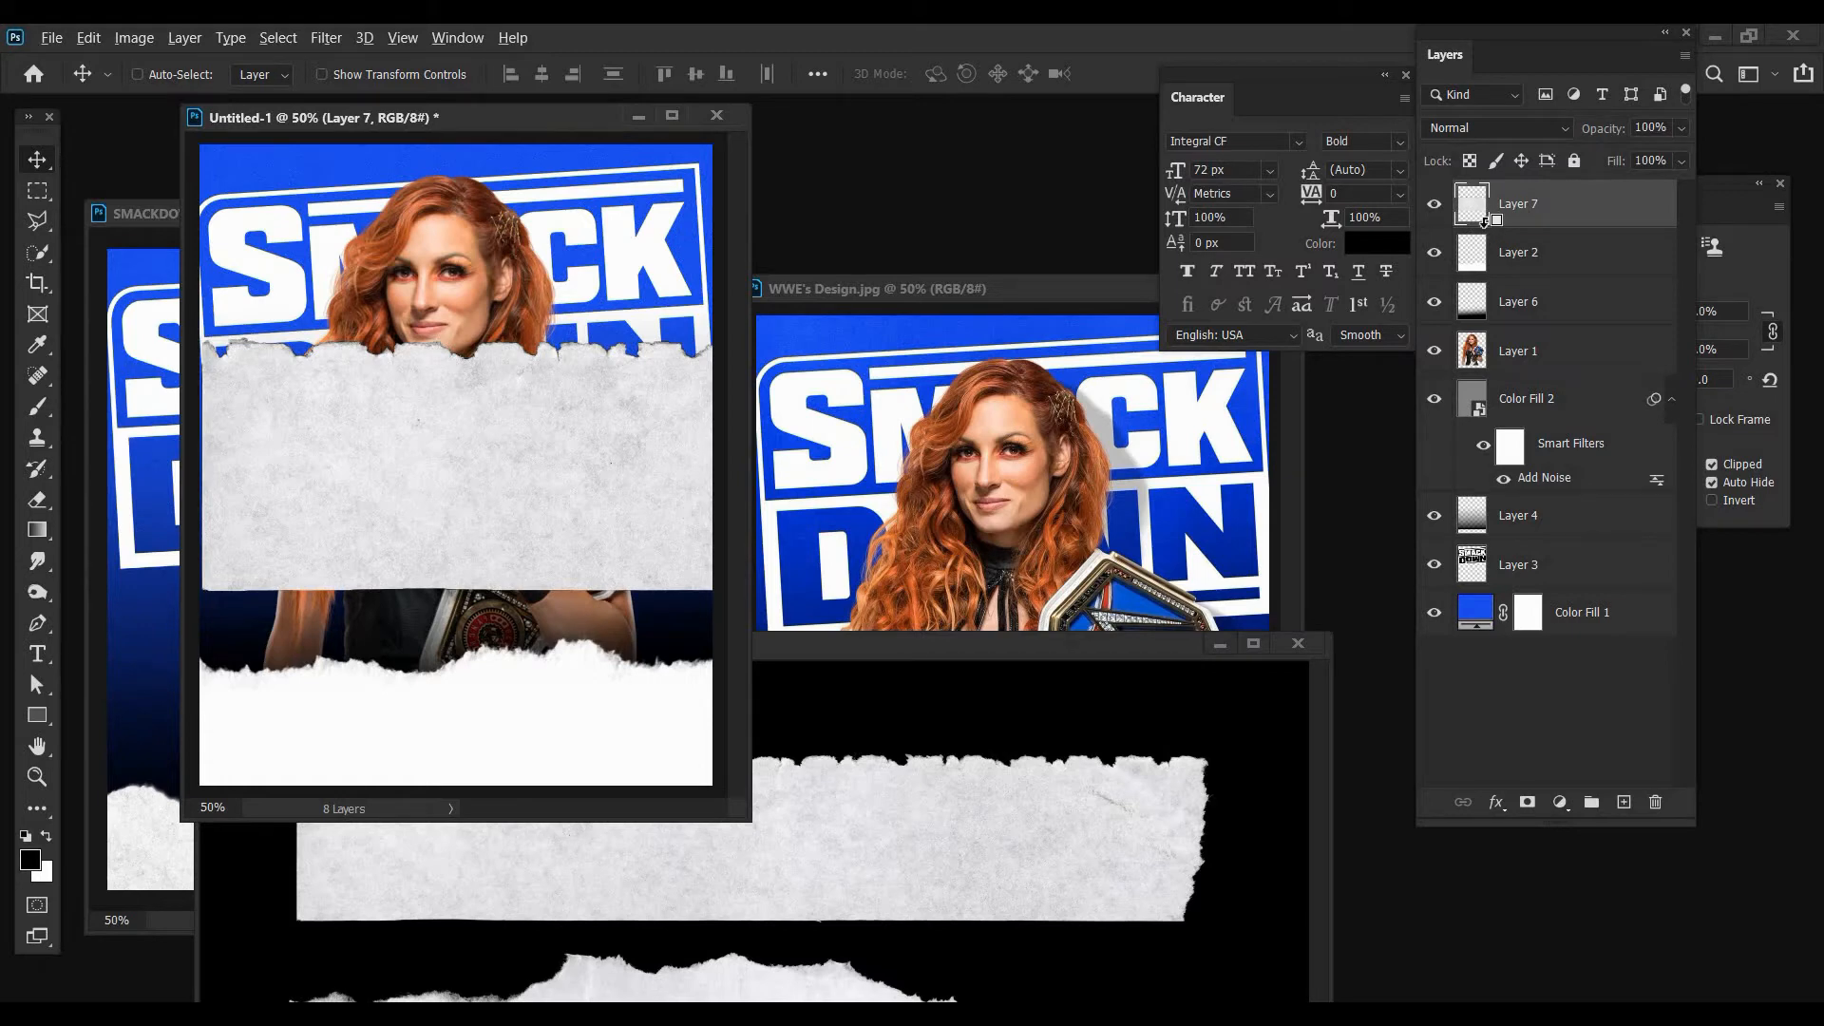
{"action": "key", "text": "ctrl+alt+g"}
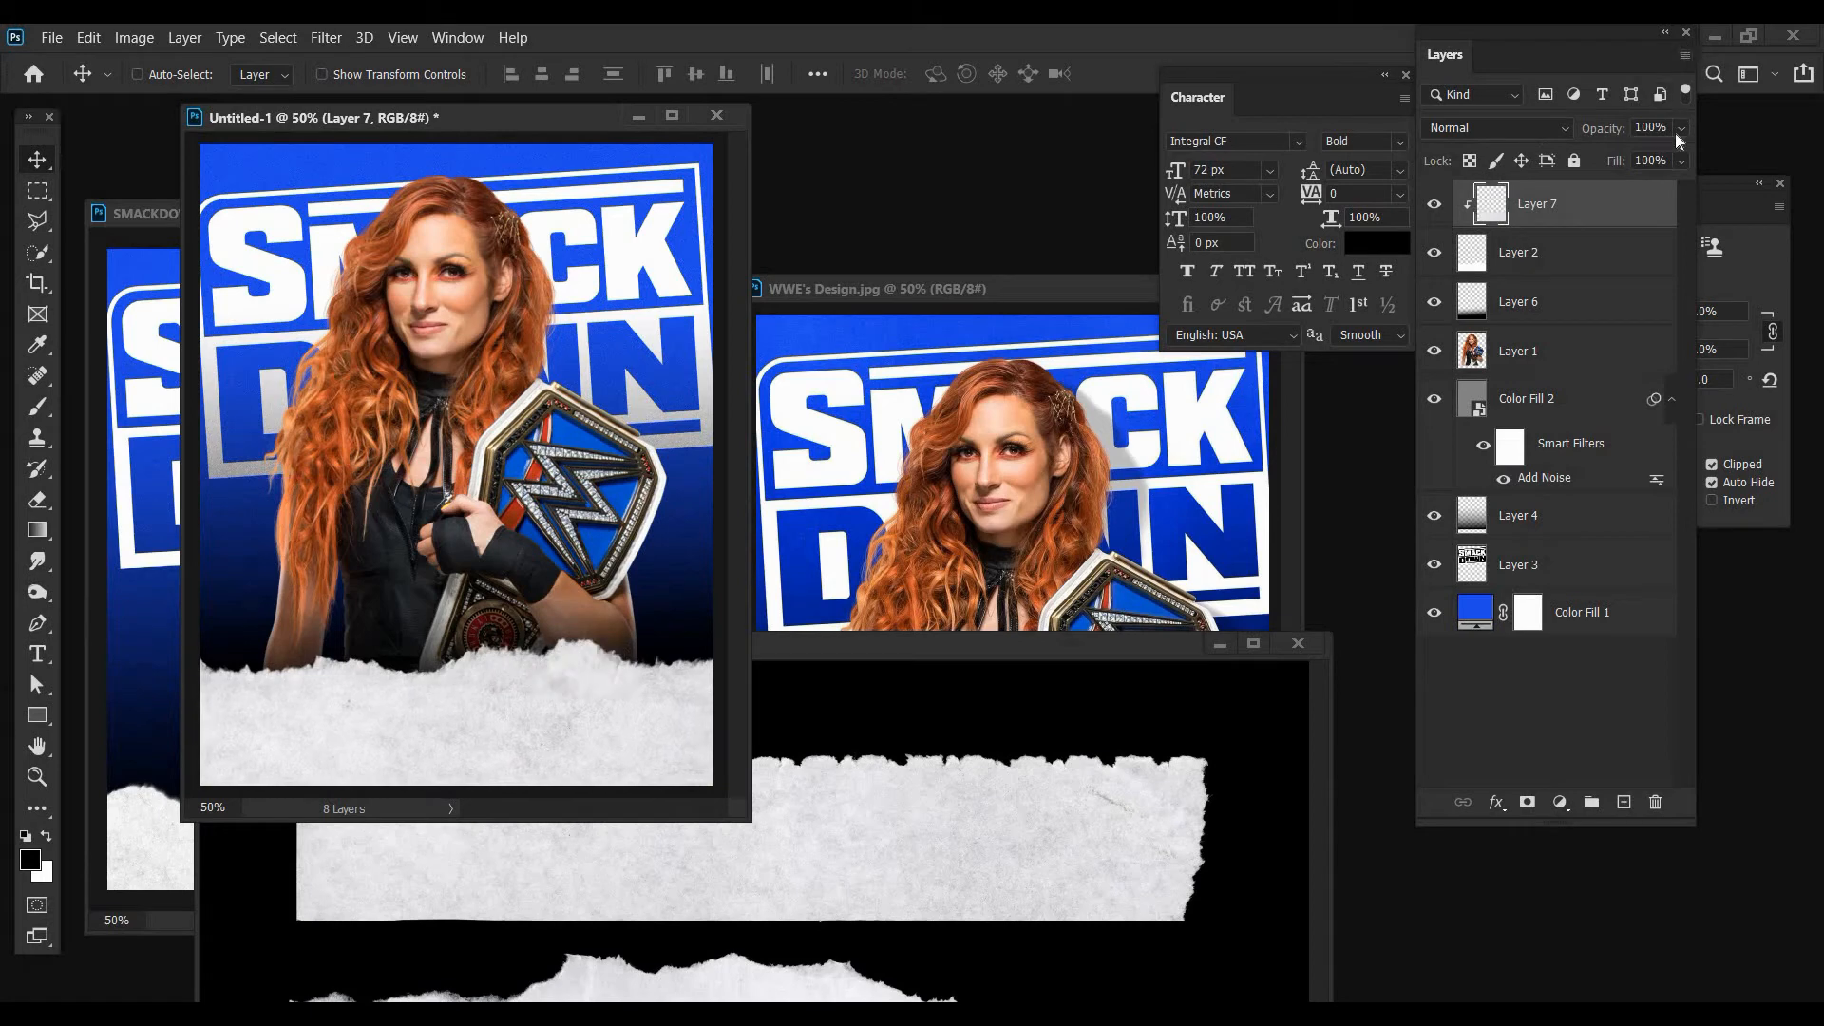
- Lower the clipped paper texture's opacity to 38% and adjust its look with the Camera Raw Filter
{"action": "left_click", "coordinate": [1615, 151]}
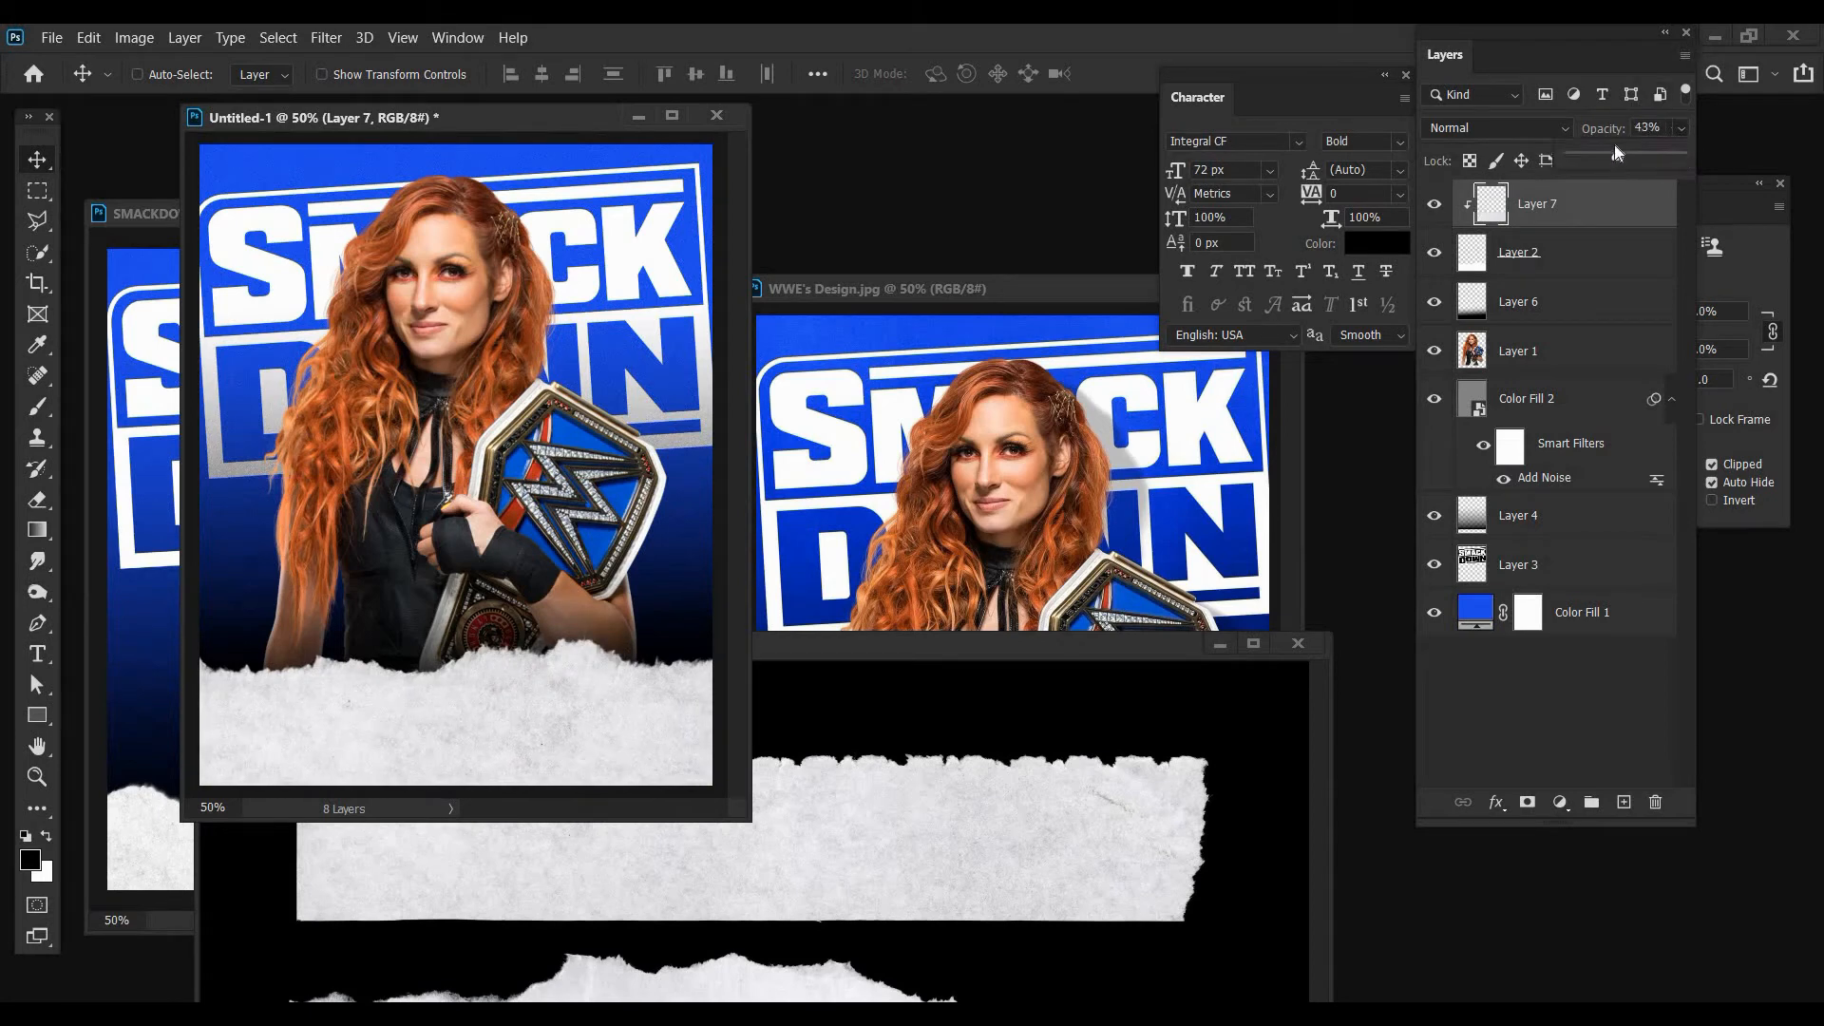
{"action": "left_click", "coordinate": [326, 38]}
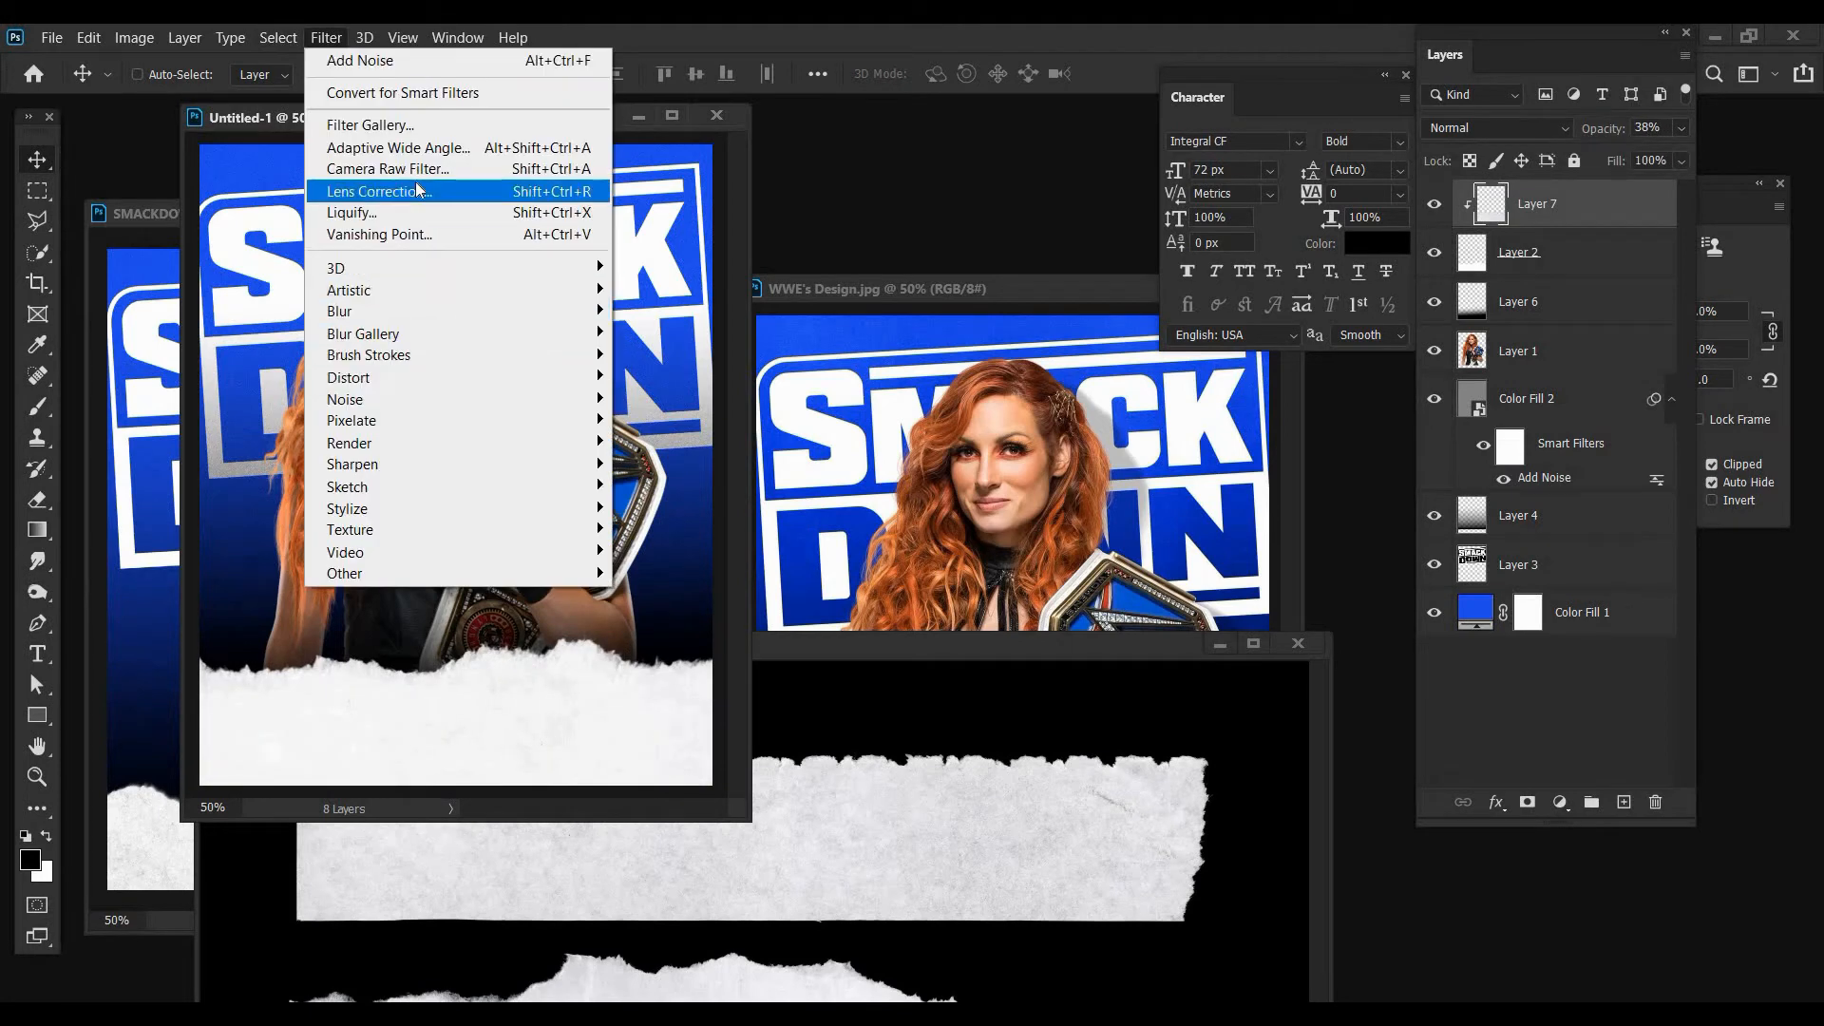
{"action": "key", "text": "Escape"}
{"action": "key", "text": "ctrl+shift+a"}
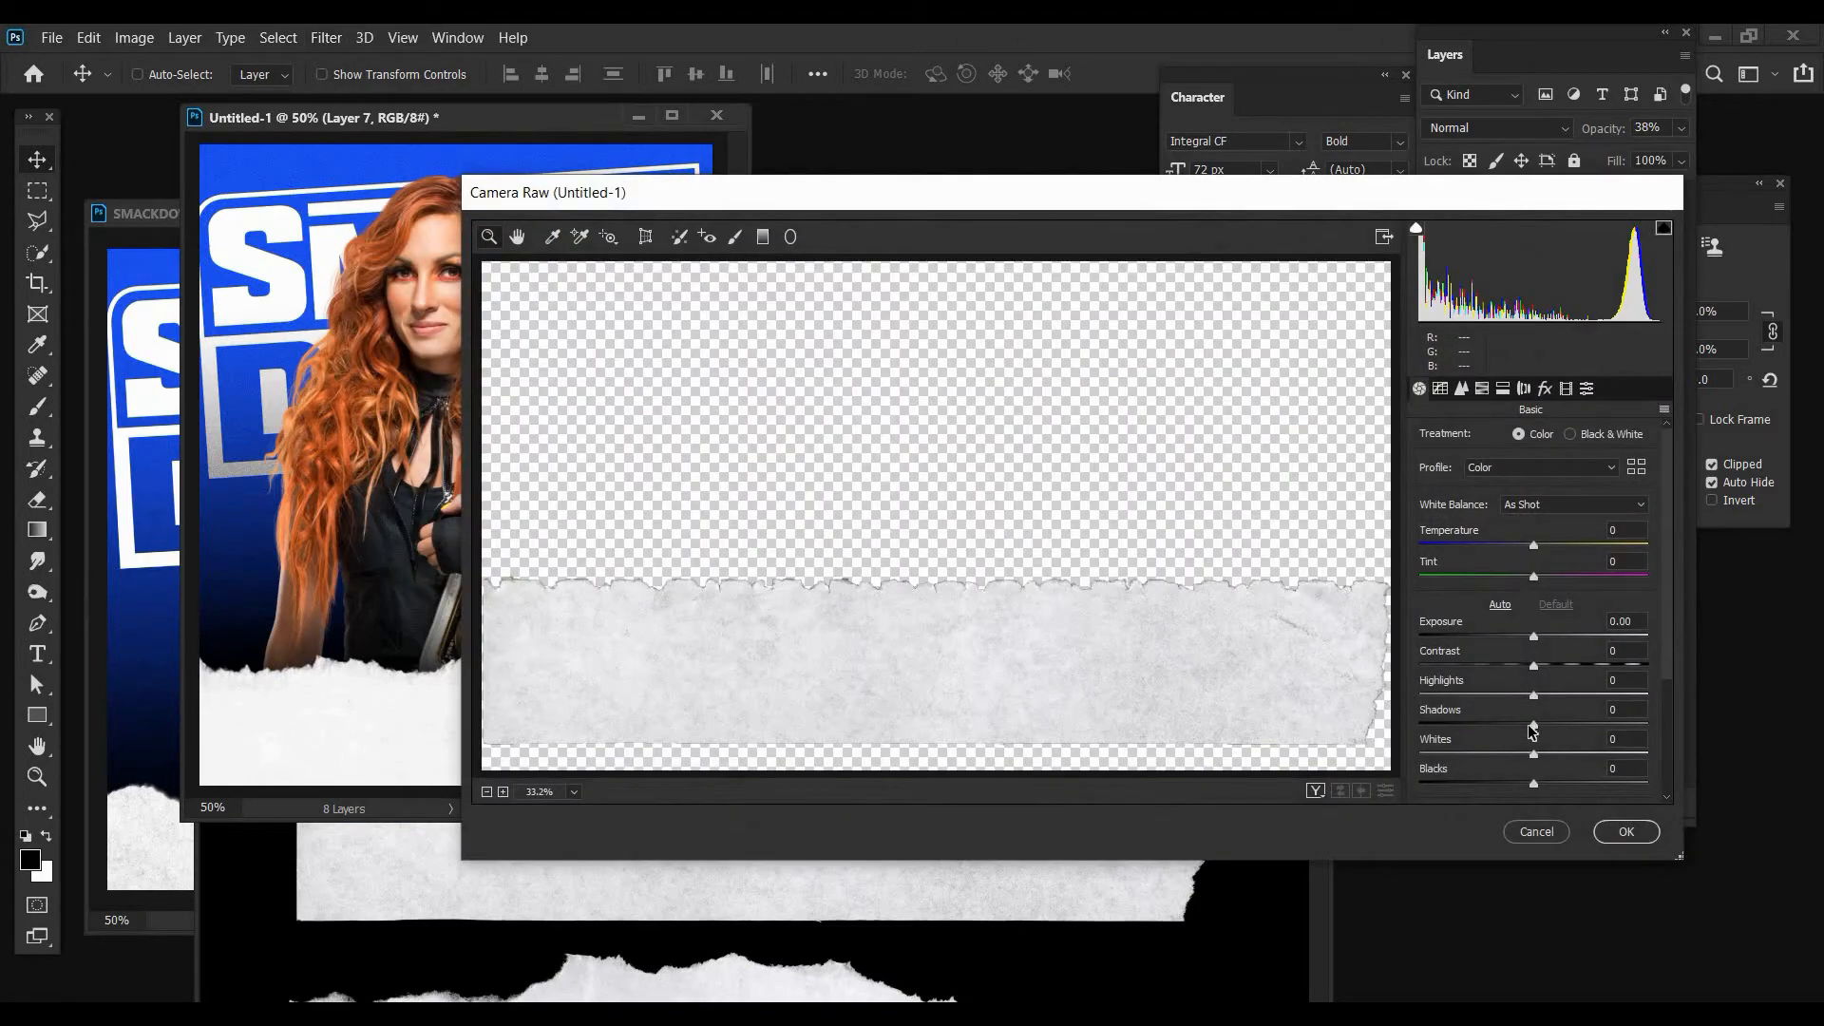
{"action": "scroll", "coordinate": [1559, 703], "scroll_direction": "down", "scroll_amount": 3}
{"action": "left_click", "coordinate": [1564, 684]}
{"action": "left_click", "coordinate": [1570, 656]}
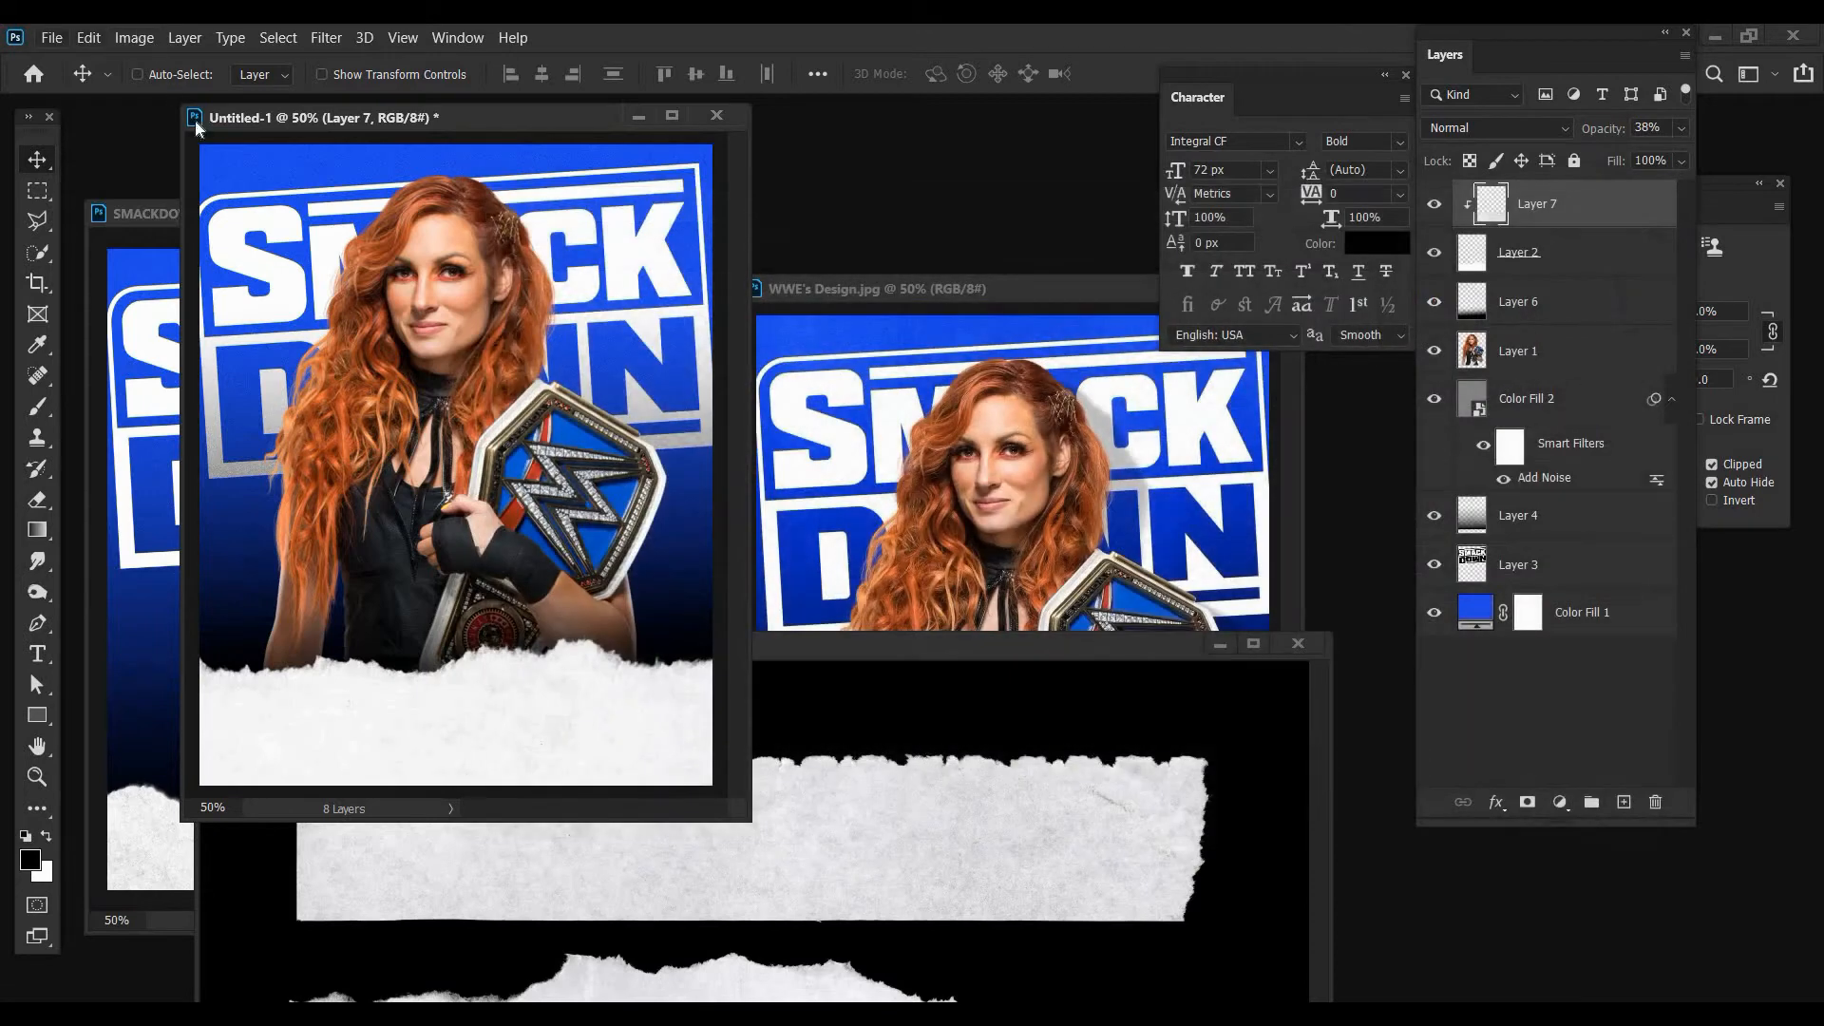
- Apply an image adjustment to the clipped paper texture, set its opacity to 52% and minimize Paper Texture.jpg
{"action": "left_click", "coordinate": [134, 38]}
{"action": "mouse_move", "coordinate": [181, 93]}
{"action": "left_click", "coordinate": [506, 259]}
{"action": "left_click_drag", "start_coordinate": [1629, 156], "coordinate": [1626, 156]}
{"action": "left_click", "coordinate": [1221, 645]}
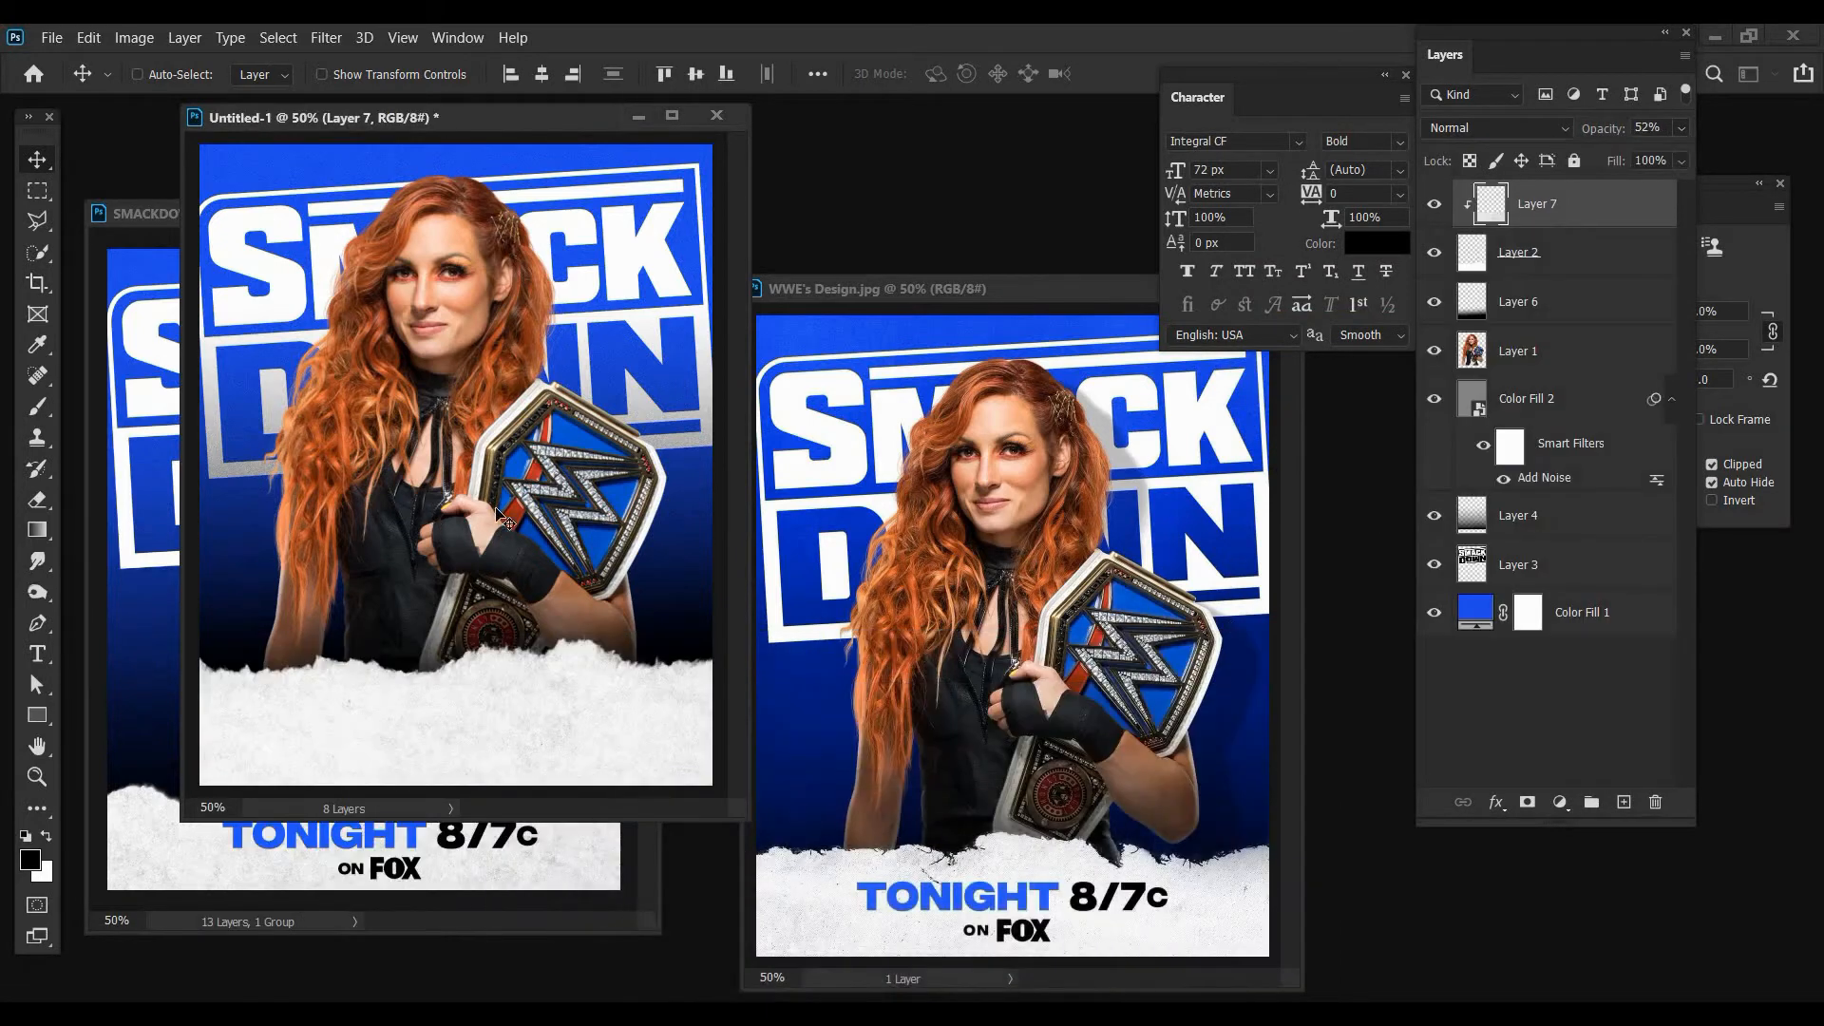
- Duplicate the wrestler layer and give the lower original a black Color Overlay in Normal mode at 100% opacity
{"action": "left_click", "coordinate": [1513, 368]}
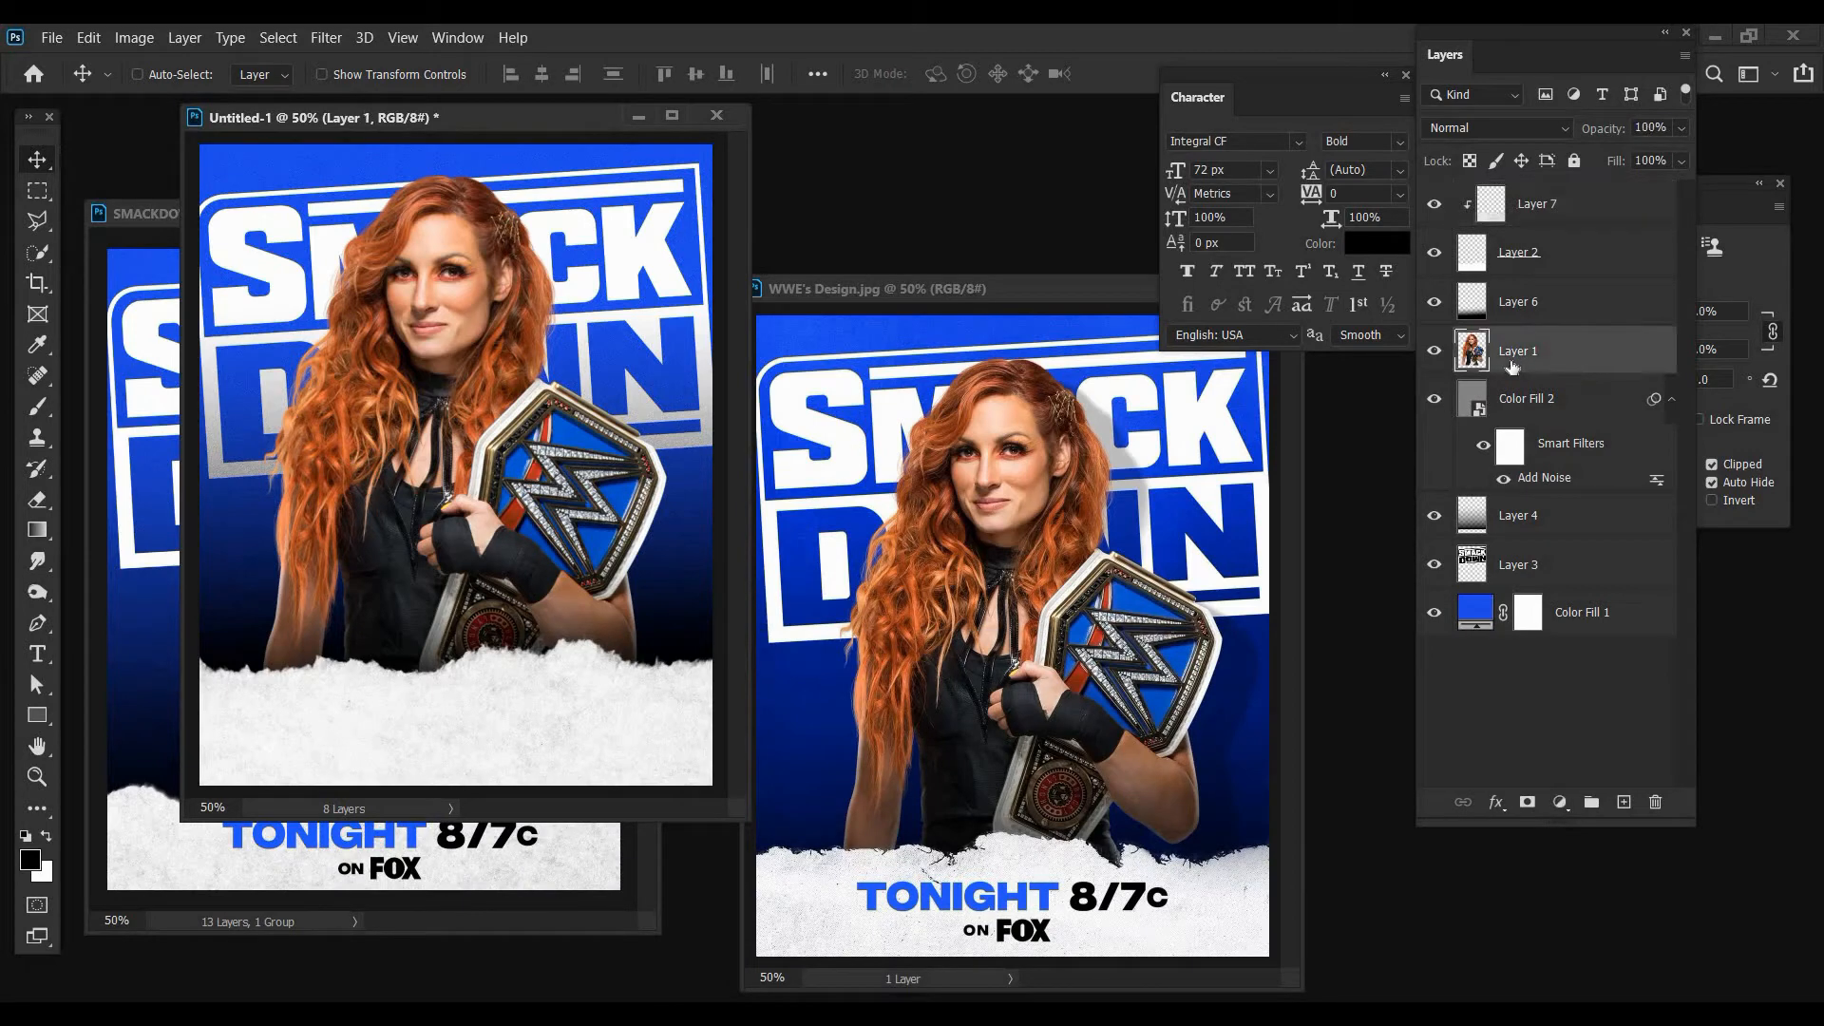
{"action": "key", "text": "ctrl+j"}
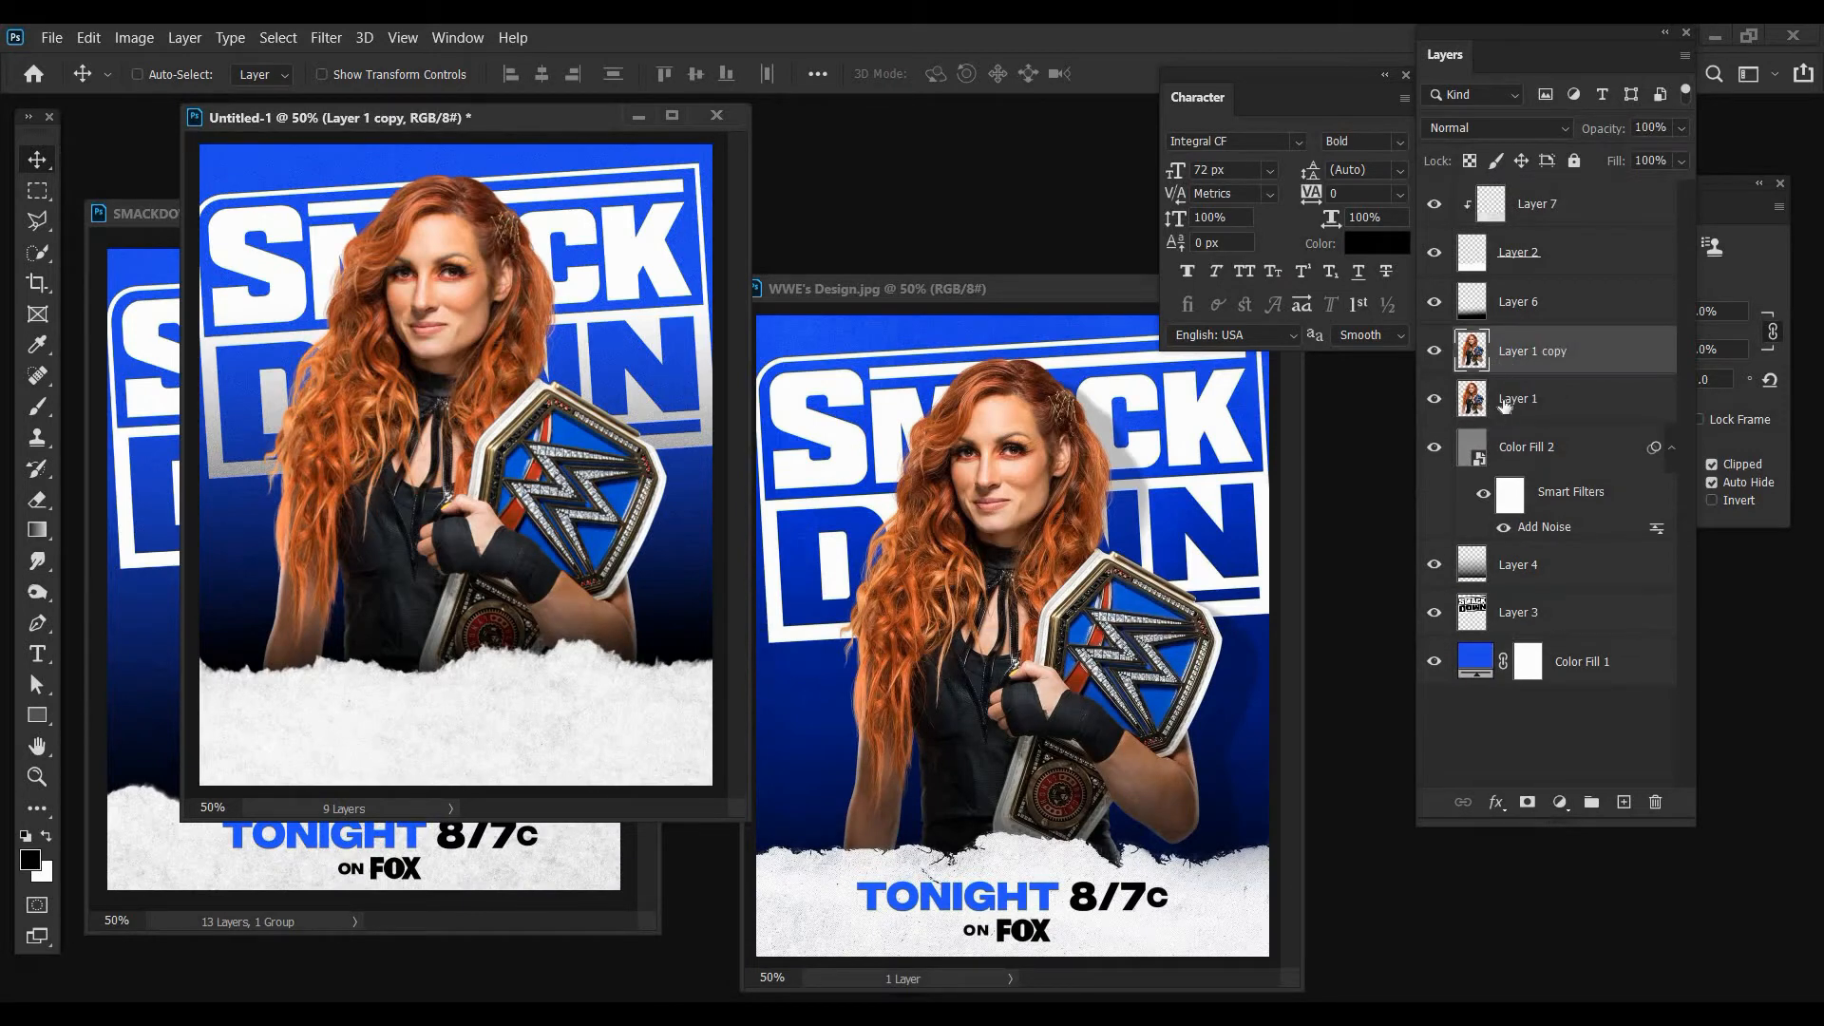
{"action": "left_click", "coordinate": [1516, 406]}
{"action": "right_click", "coordinate": [1515, 398]}
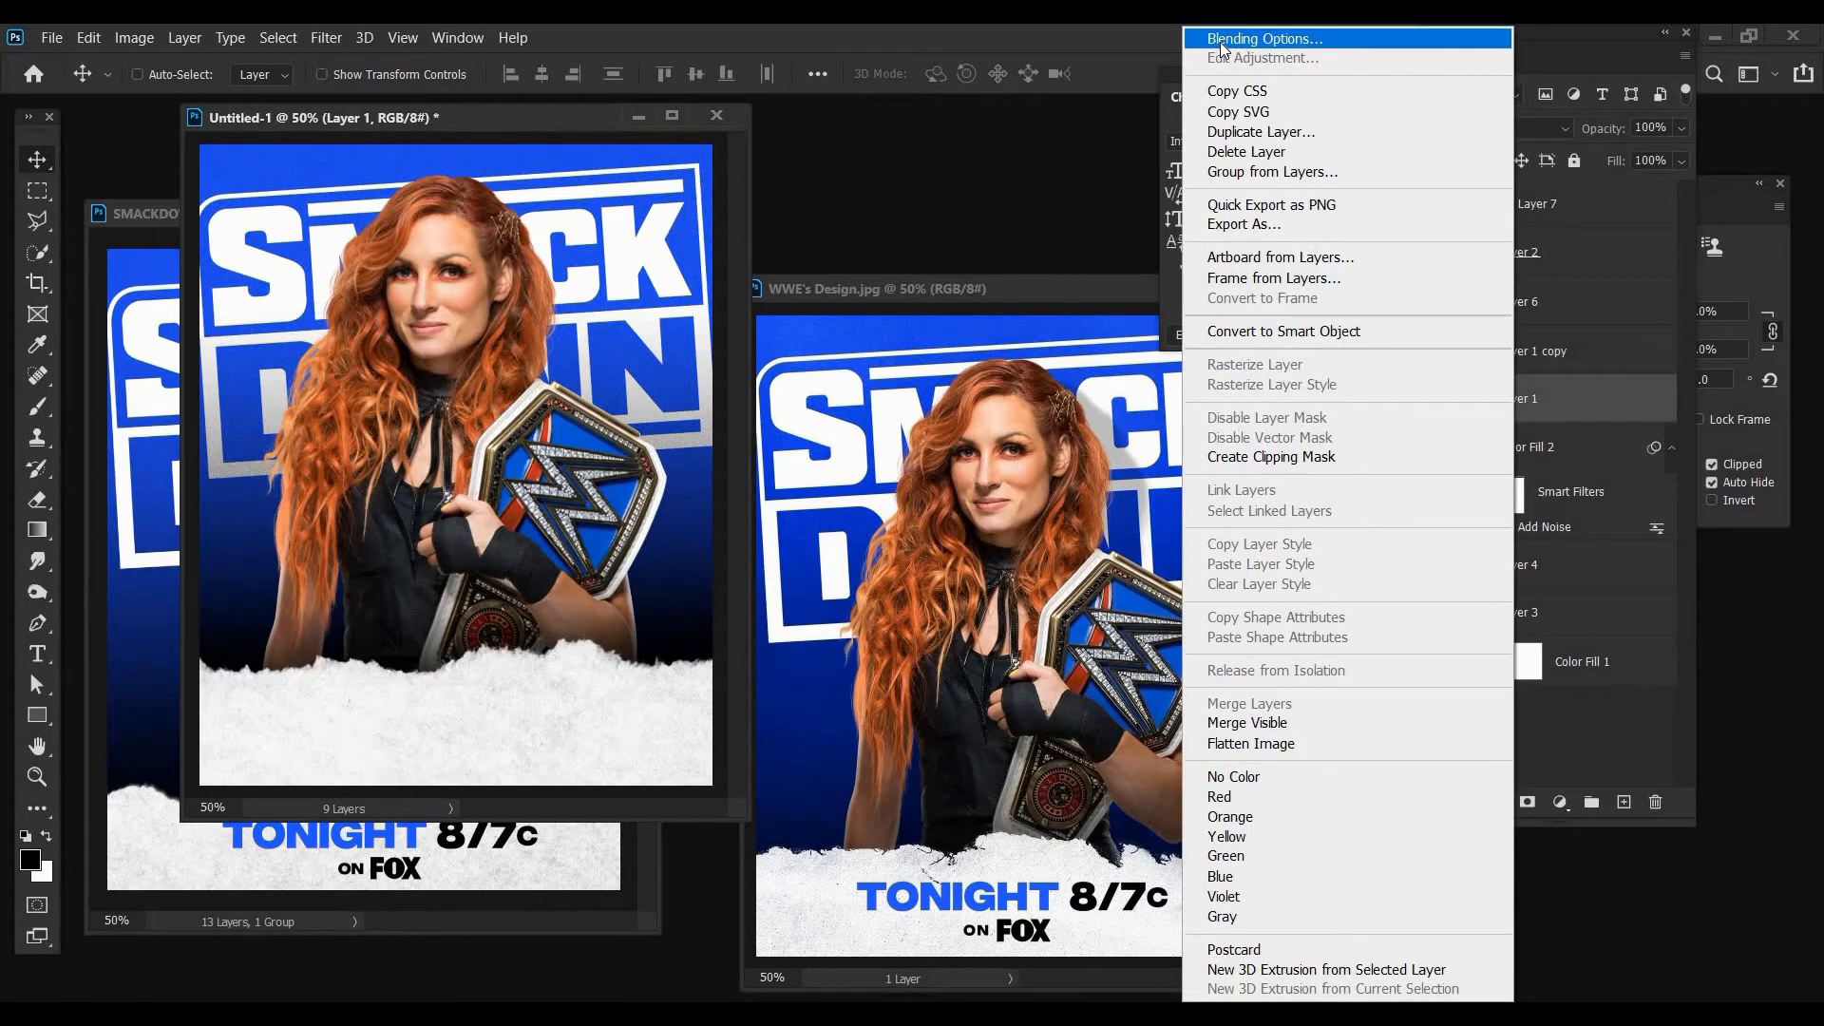
{"action": "left_click", "coordinate": [1220, 42]}
{"action": "left_click", "coordinate": [488, 749]}
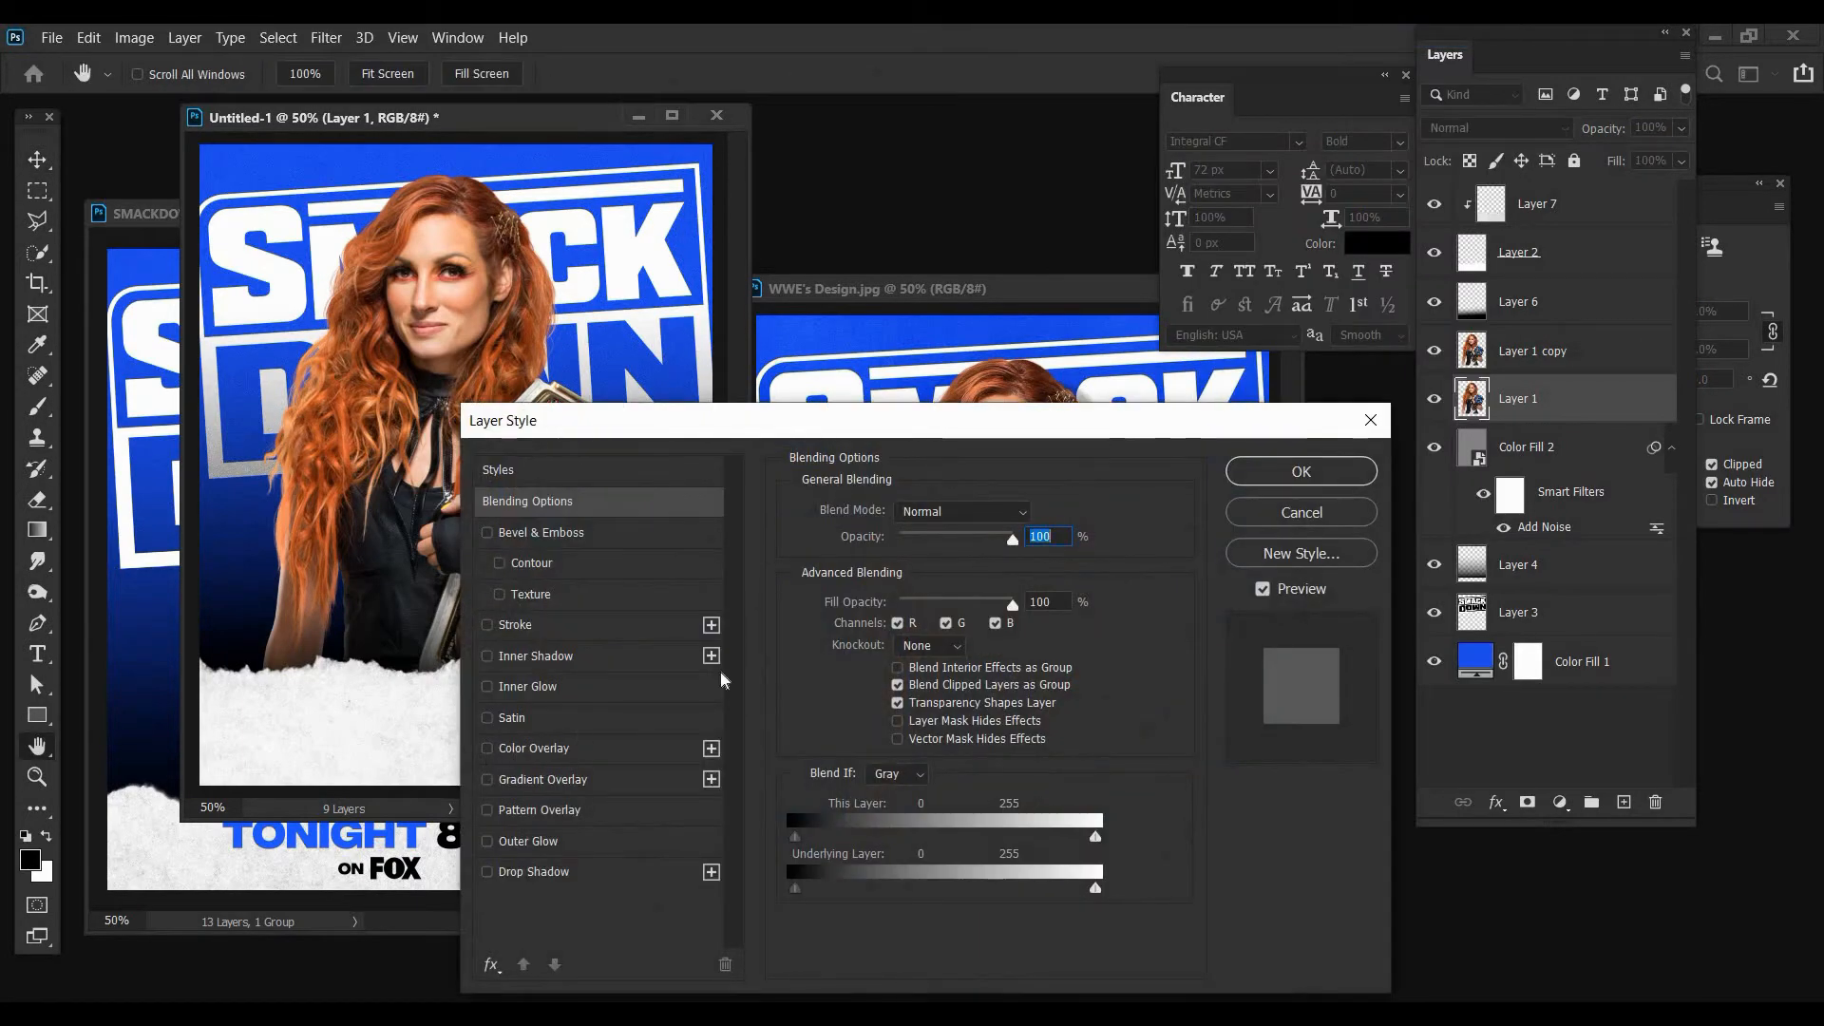
{"action": "left_click", "coordinate": [534, 749]}
{"action": "left_click", "coordinate": [1035, 514]}
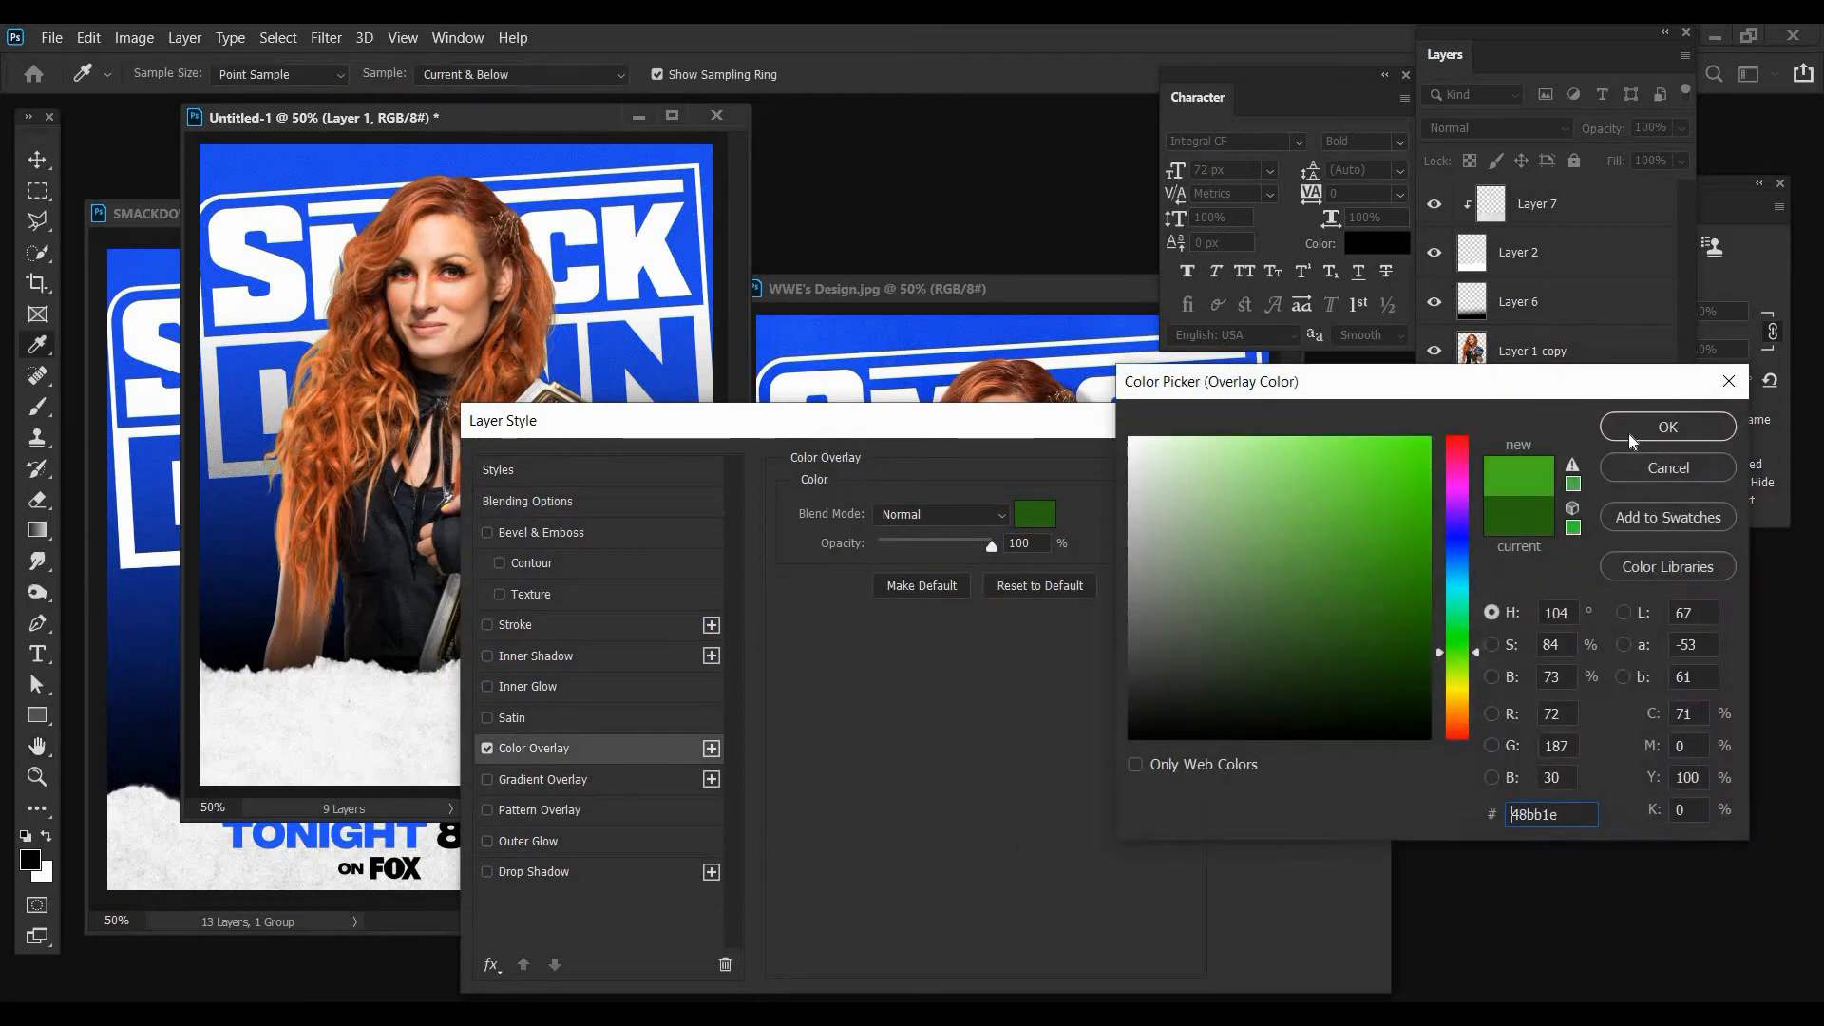
{"action": "left_click_drag", "start_coordinate": [1402, 655], "coordinate": [1407, 771]}
{"action": "left_click", "coordinate": [1633, 437]}
{"action": "key", "text": "Return"}
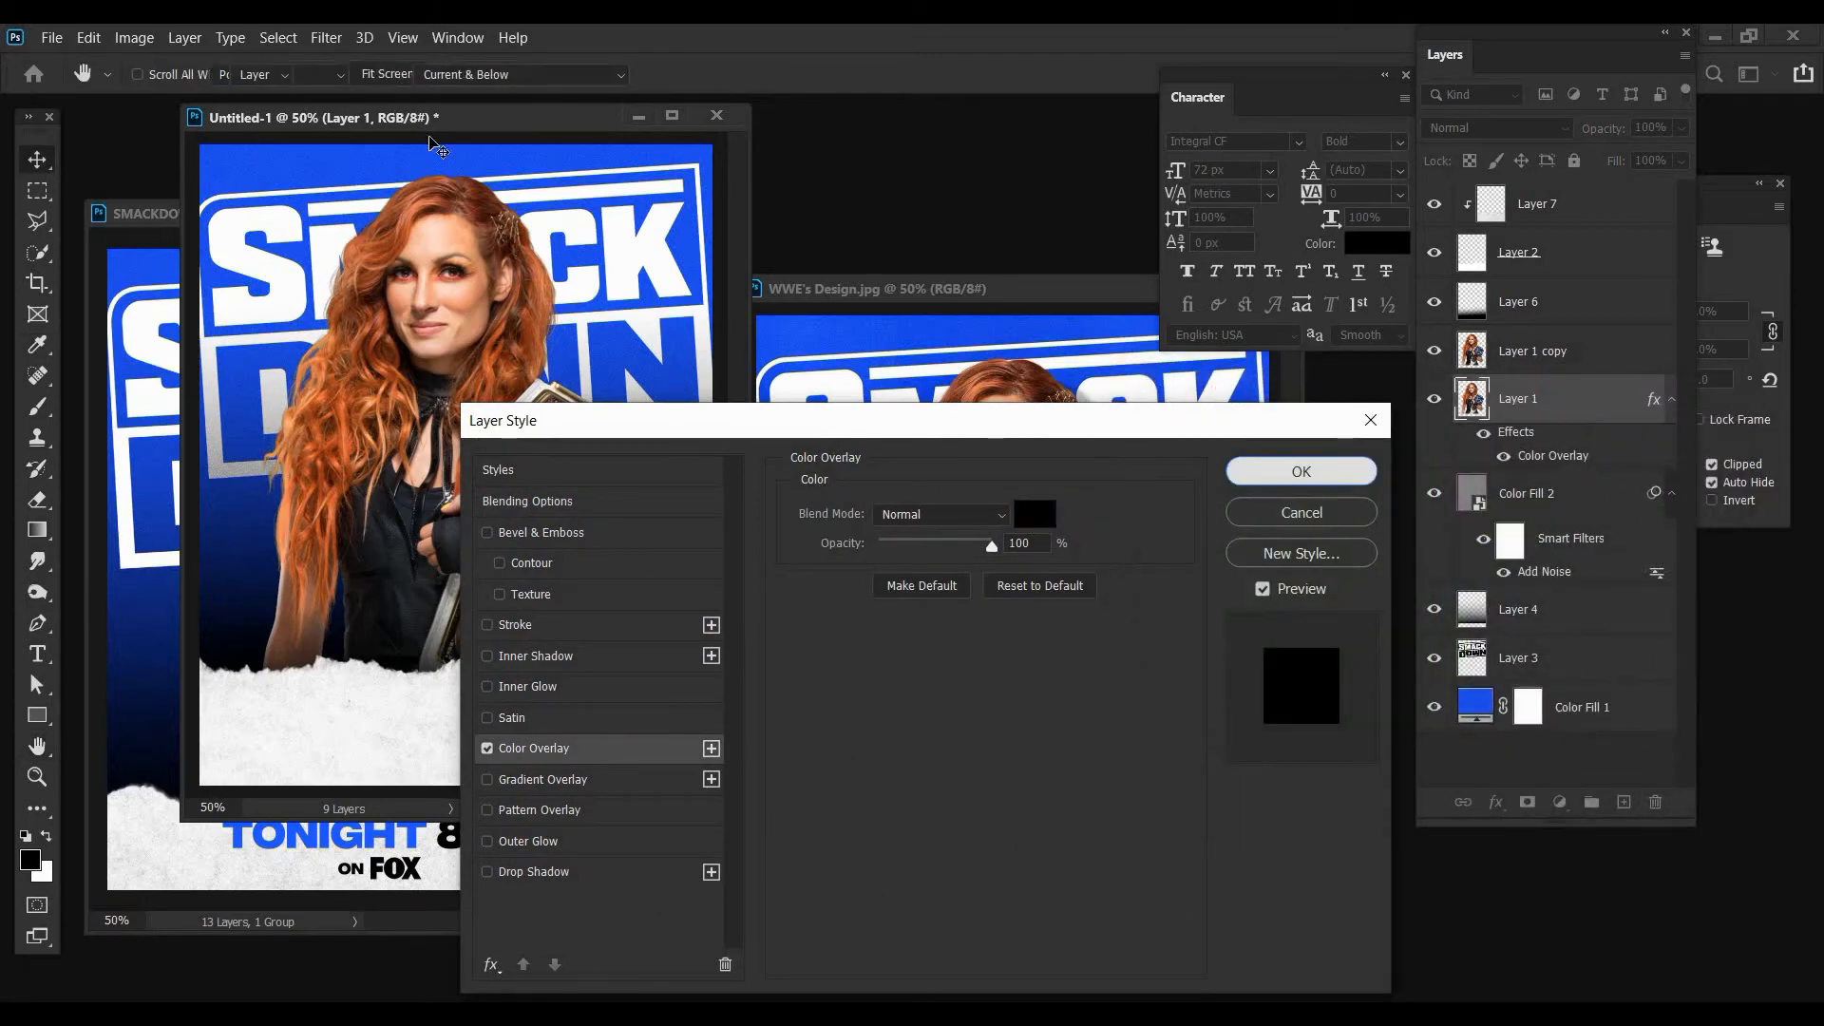
{"action": "key", "text": "alt+t"}
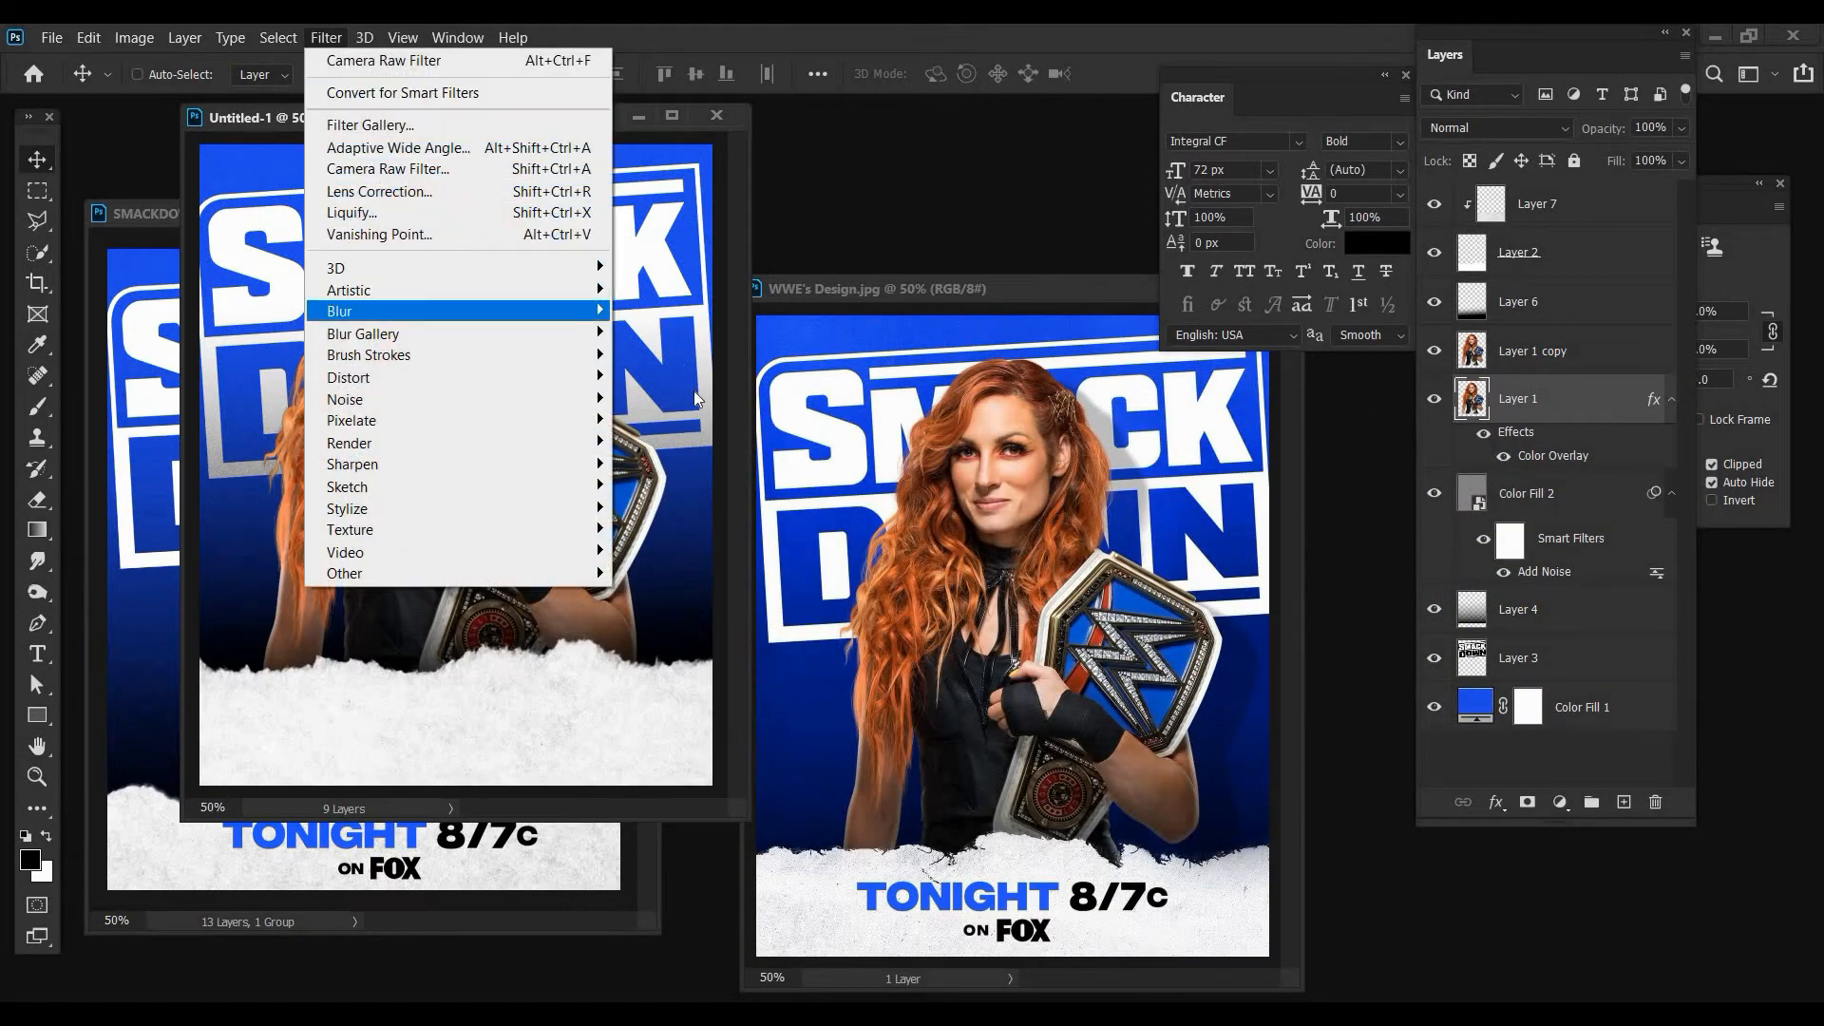
{"action": "mouse_move", "coordinate": [396, 311]}
{"action": "key", "text": "Return"}
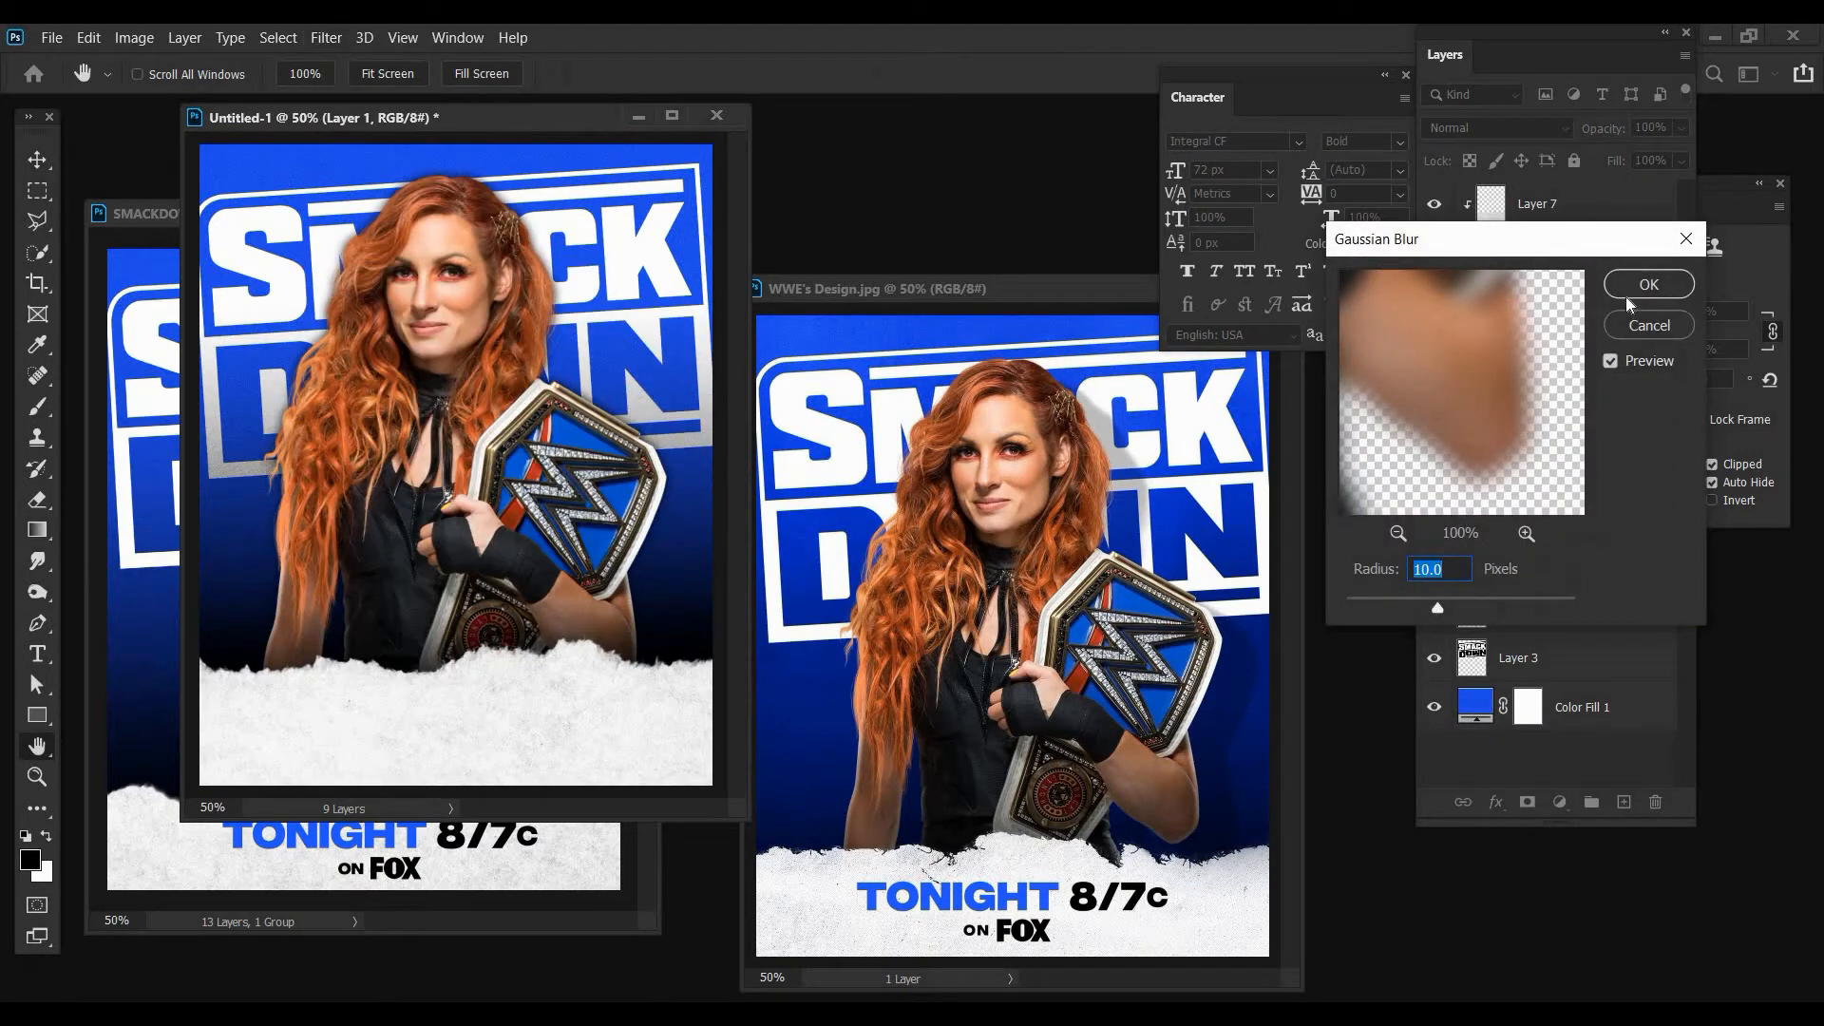
{"action": "left_click", "coordinate": [1637, 327]}
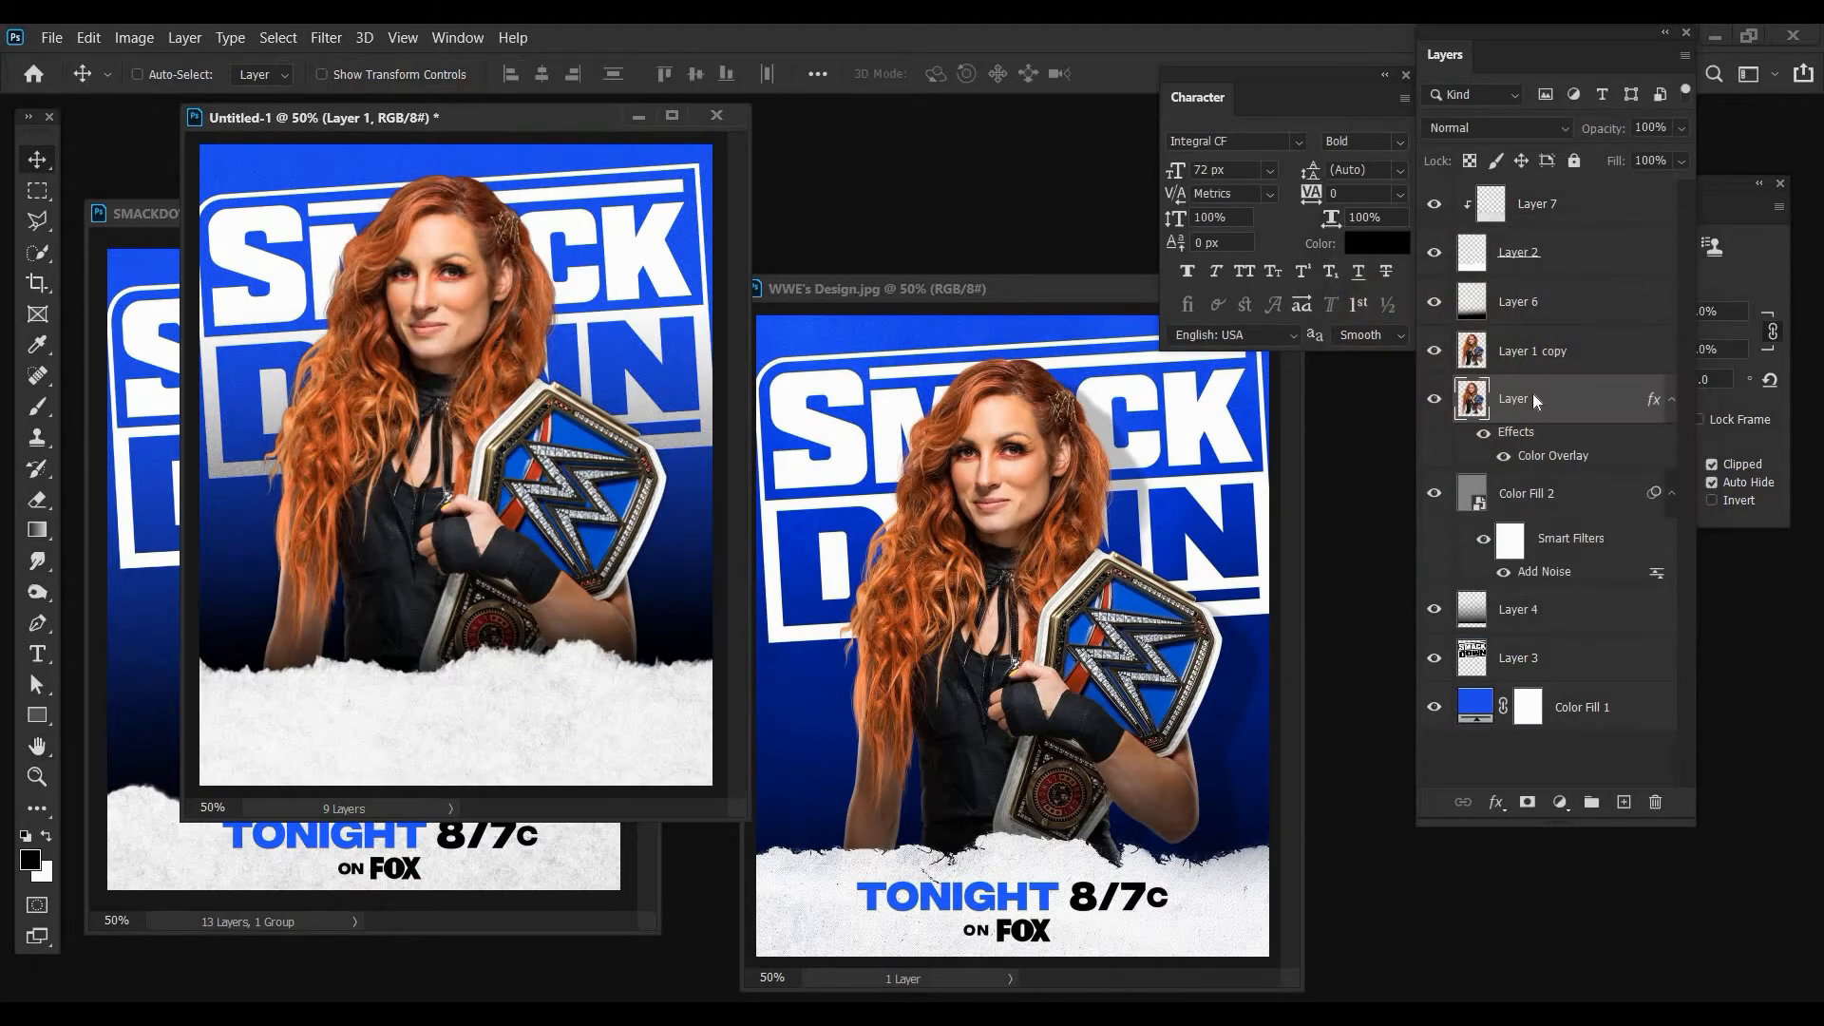
- Rasterize the layer style of Layer 1 and apply a Gaussian Blur with a 10-pixel radius to the black silhouette
{"action": "right_click", "coordinate": [1265, 381]}
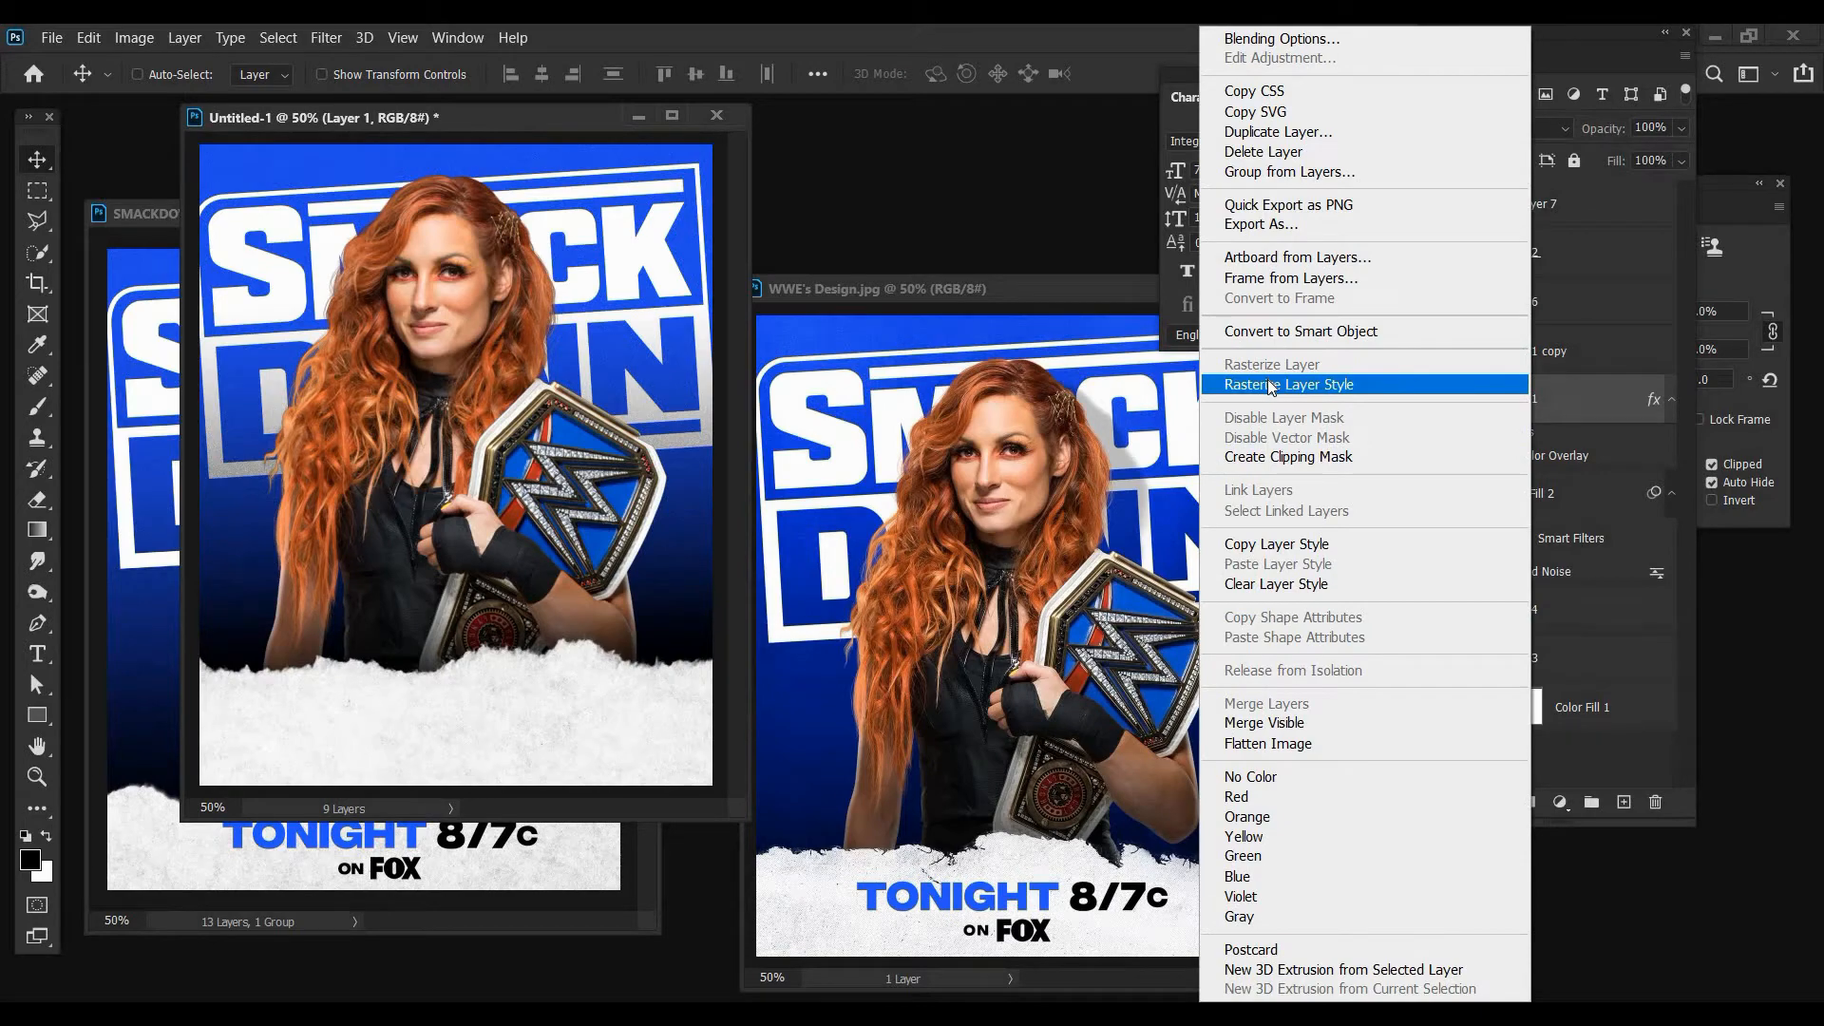
{"action": "left_click", "coordinate": [1271, 383]}
{"action": "key", "text": "alt+t"}
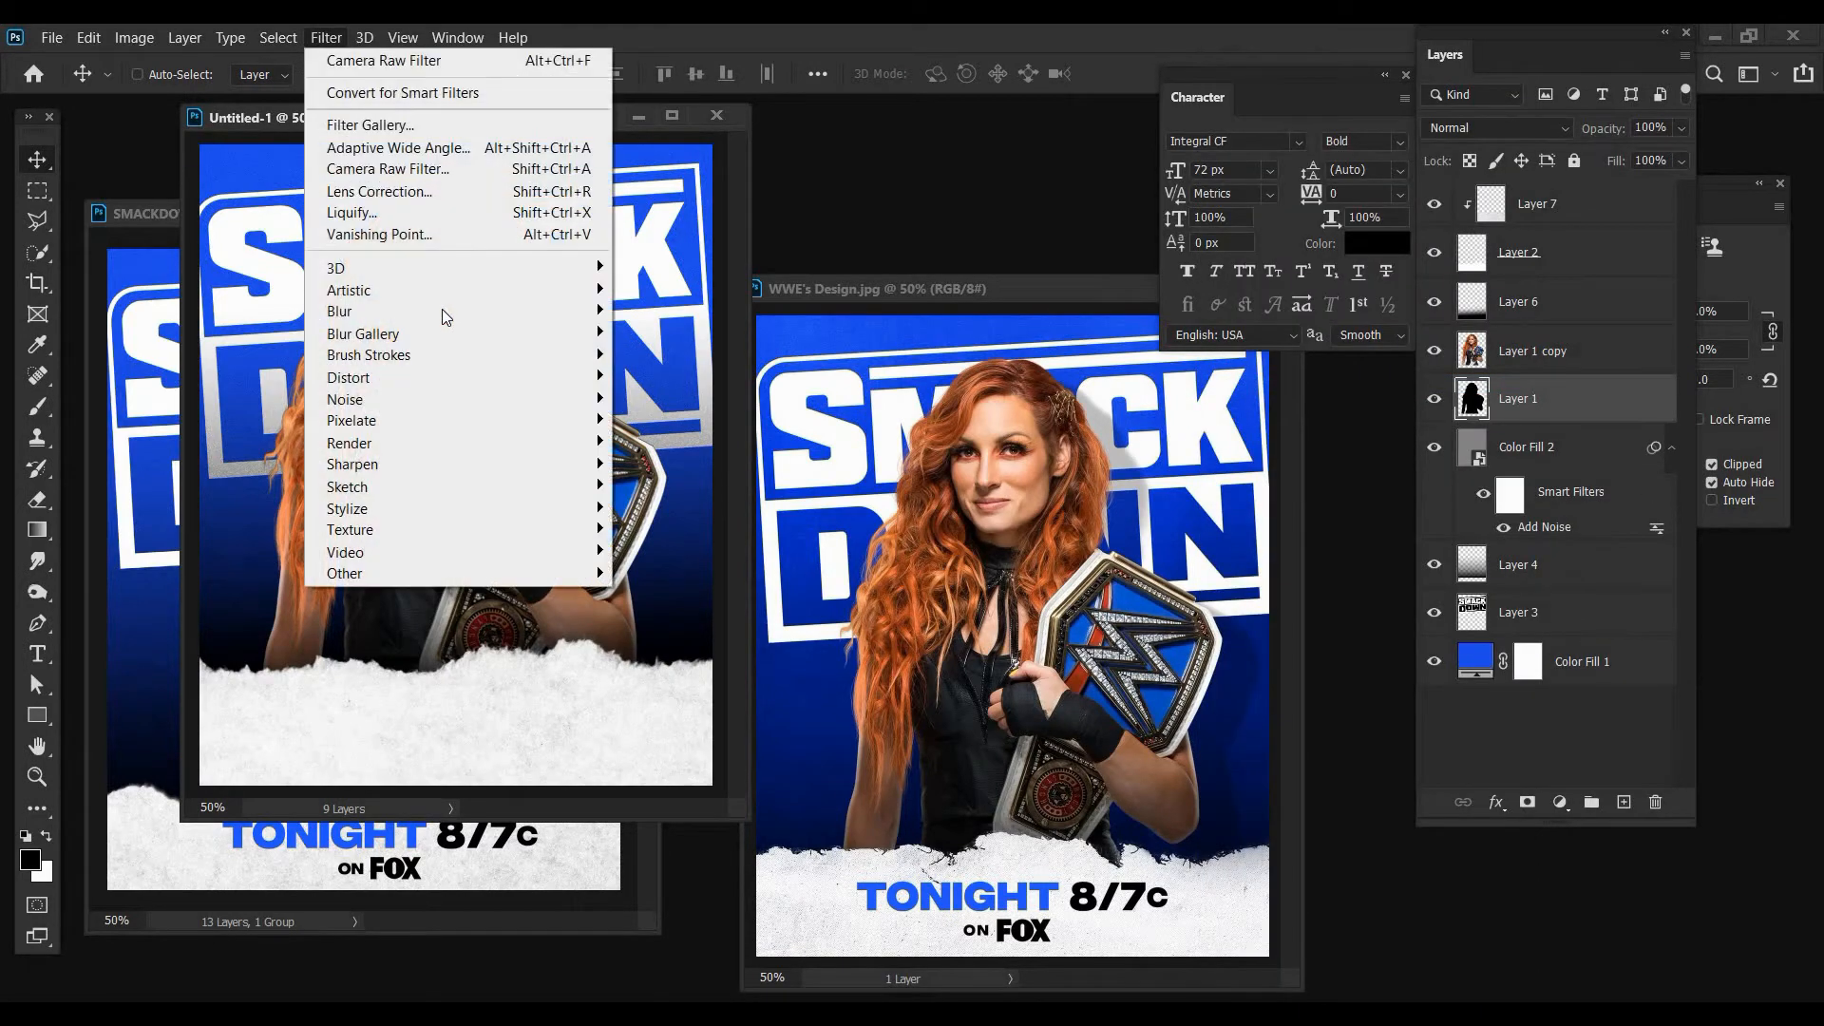
{"action": "mouse_move", "coordinate": [442, 310]}
{"action": "left_click", "coordinate": [675, 398]}
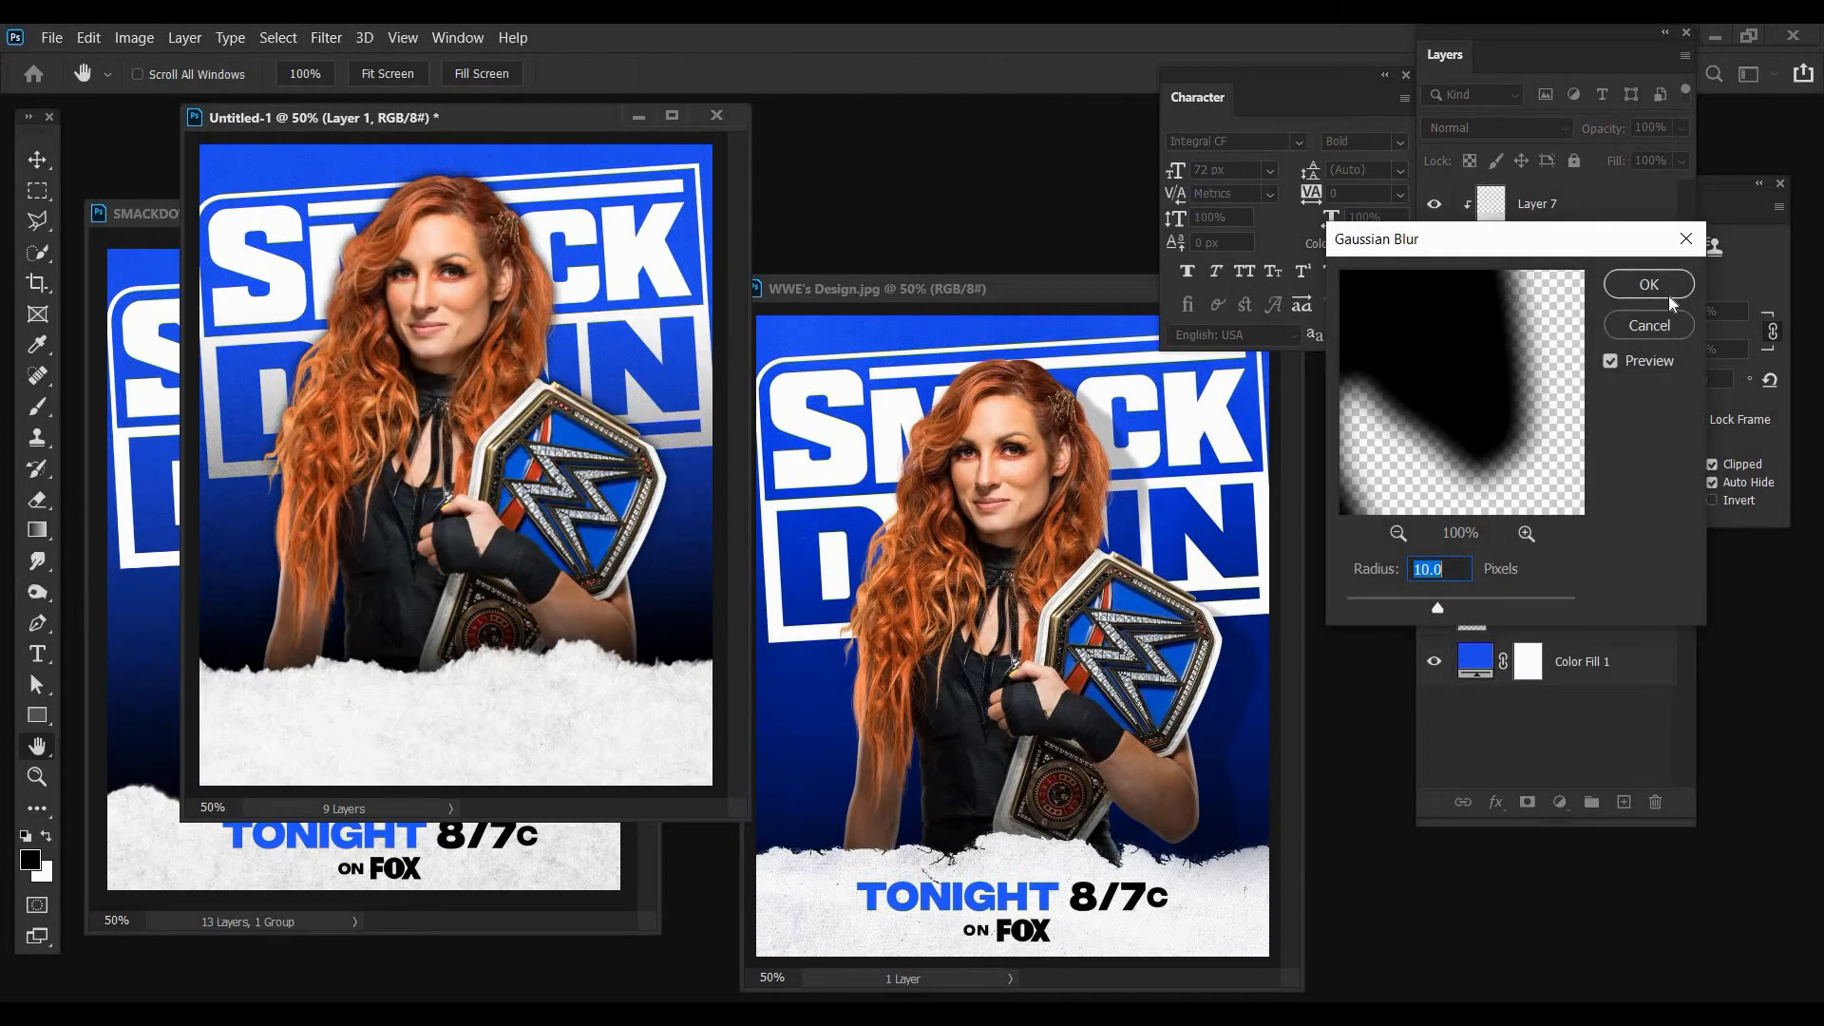
{"action": "left_click", "coordinate": [1667, 287]}
- Set the blurred black silhouette layer's opacity to 45%
{"action": "left_click_drag", "start_coordinate": [1658, 128], "coordinate": [1551, 127]}
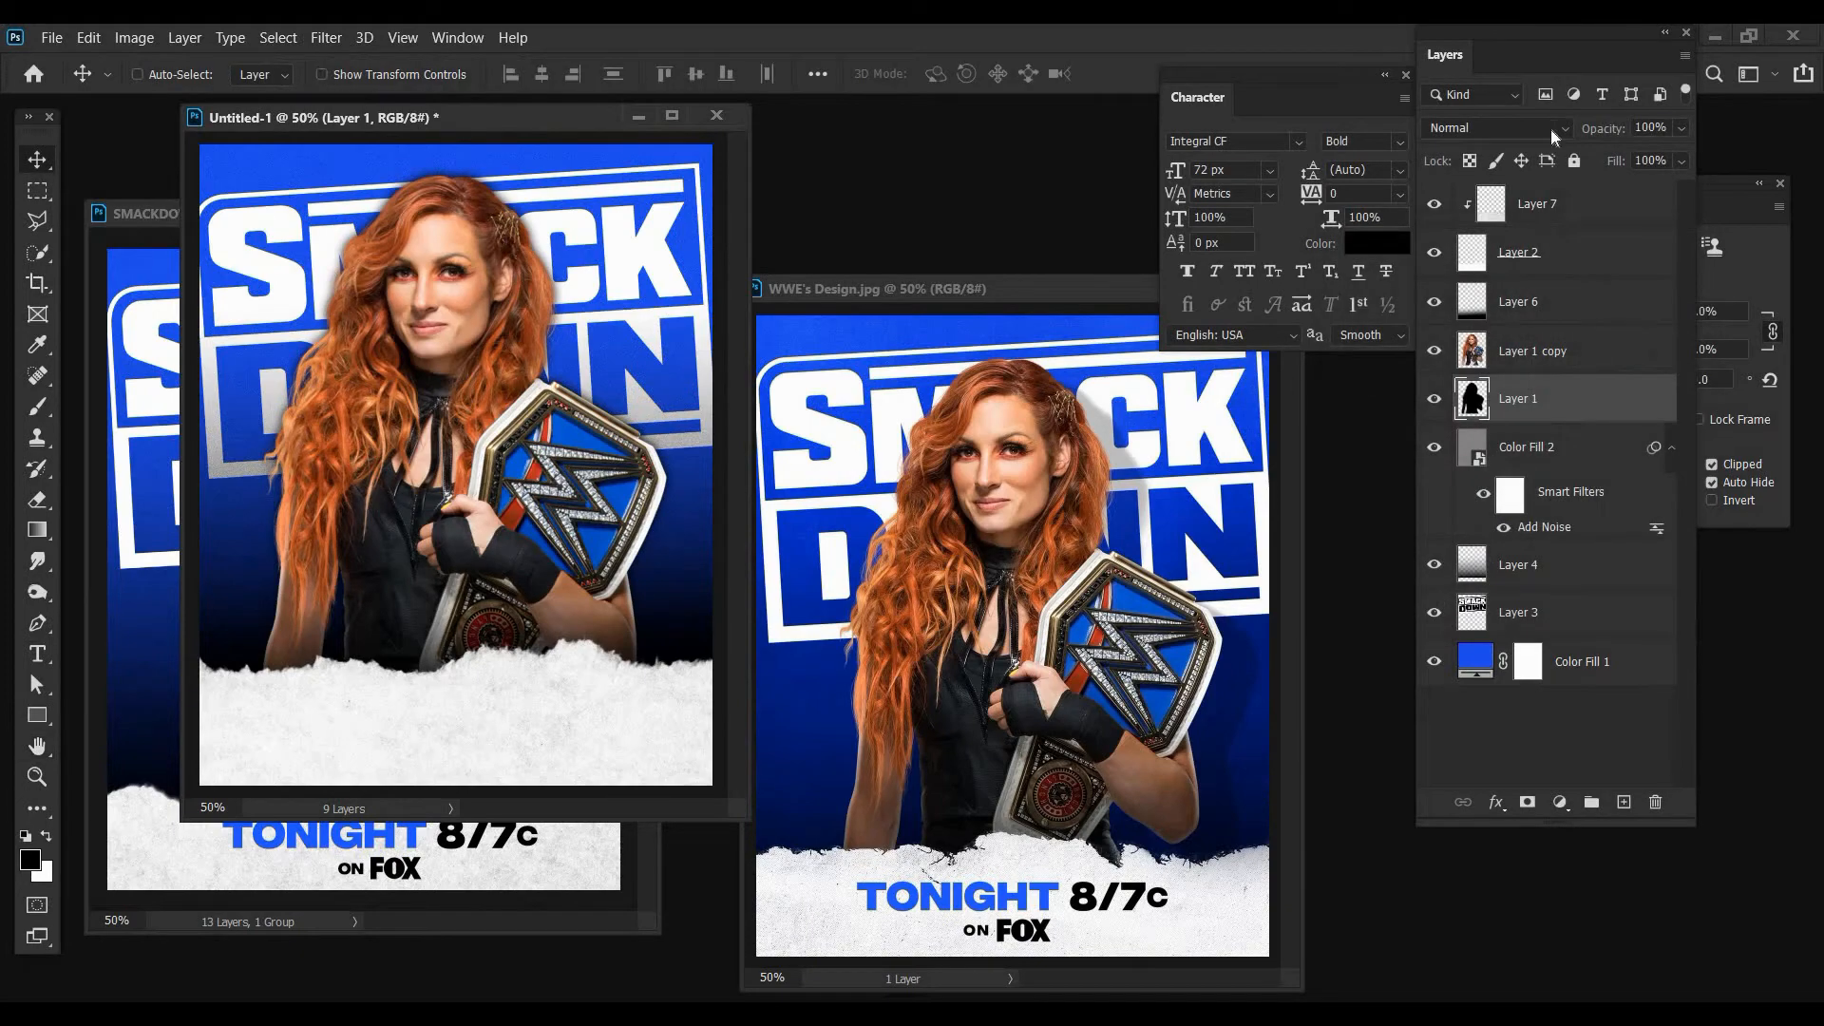
{"action": "type", "text": "45"}
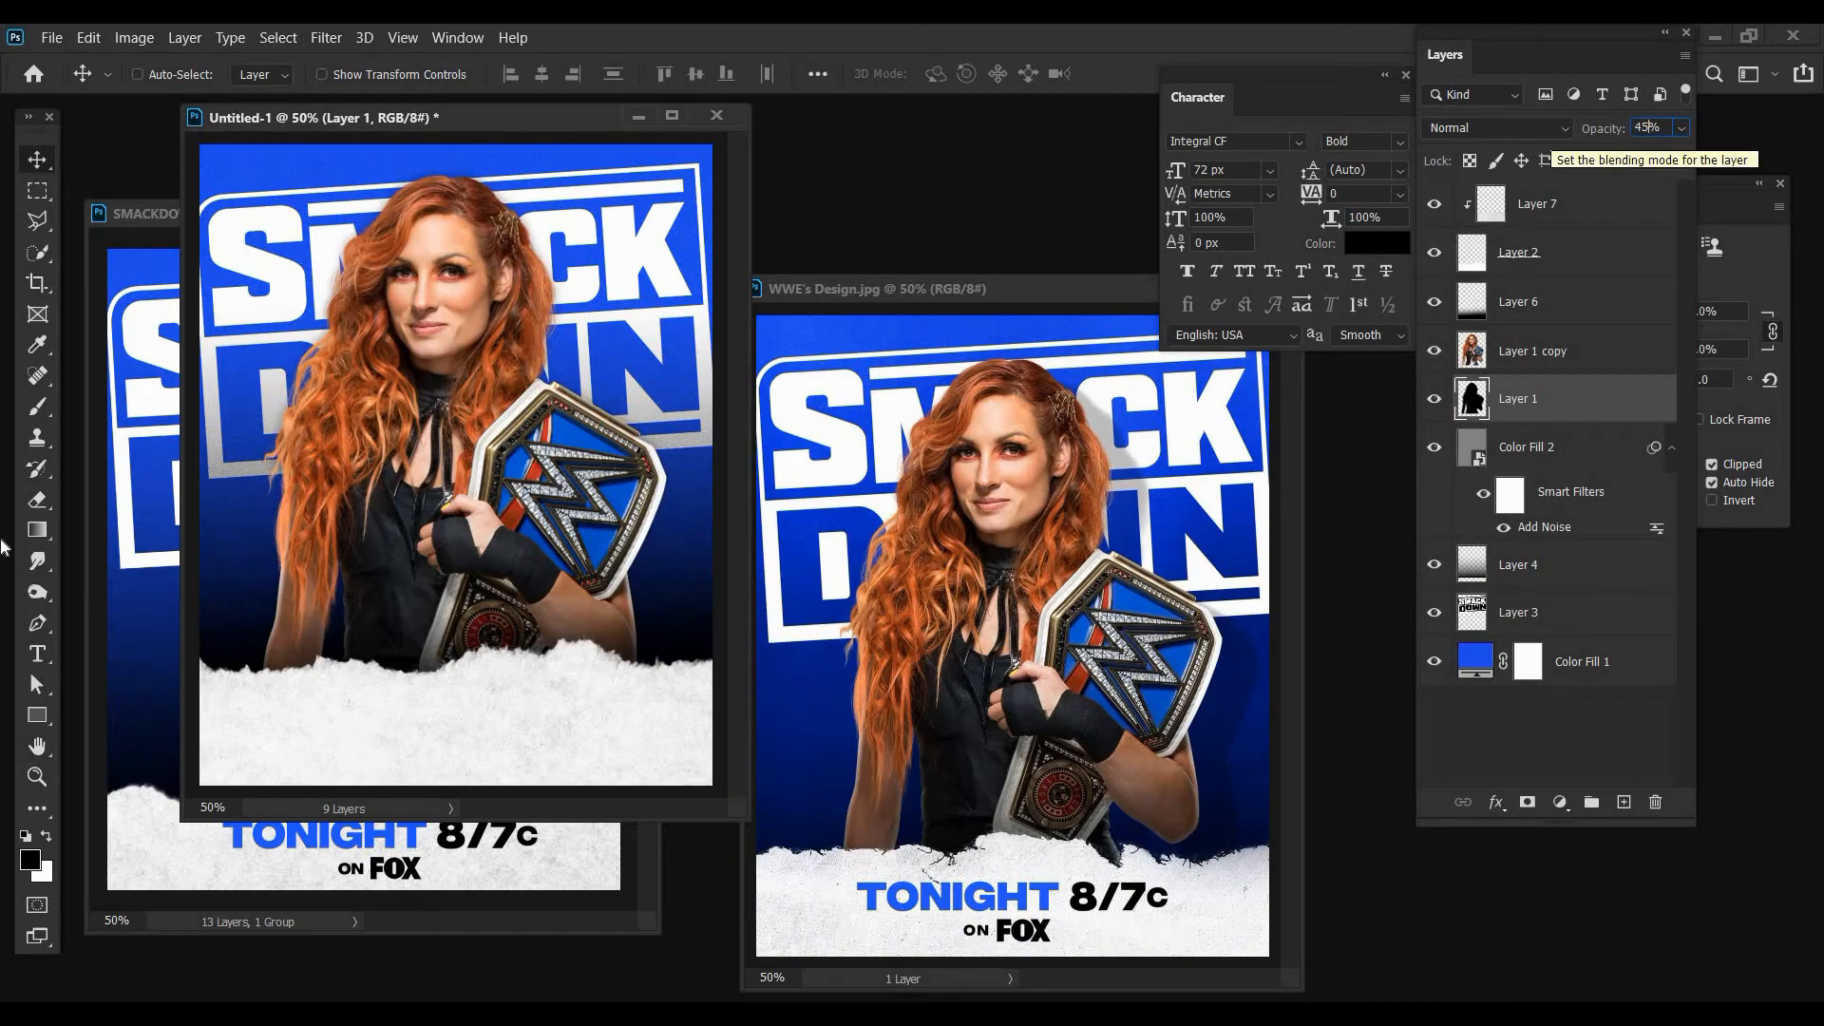
- Offset the blurred black silhouette down and to the right of the wrestler, and compare the shadow with SMACKDOWN Design.psd
{"action": "key", "text": "Return"}
{"action": "left_click_drag", "start_coordinate": [424, 411], "coordinate": [458, 448]}
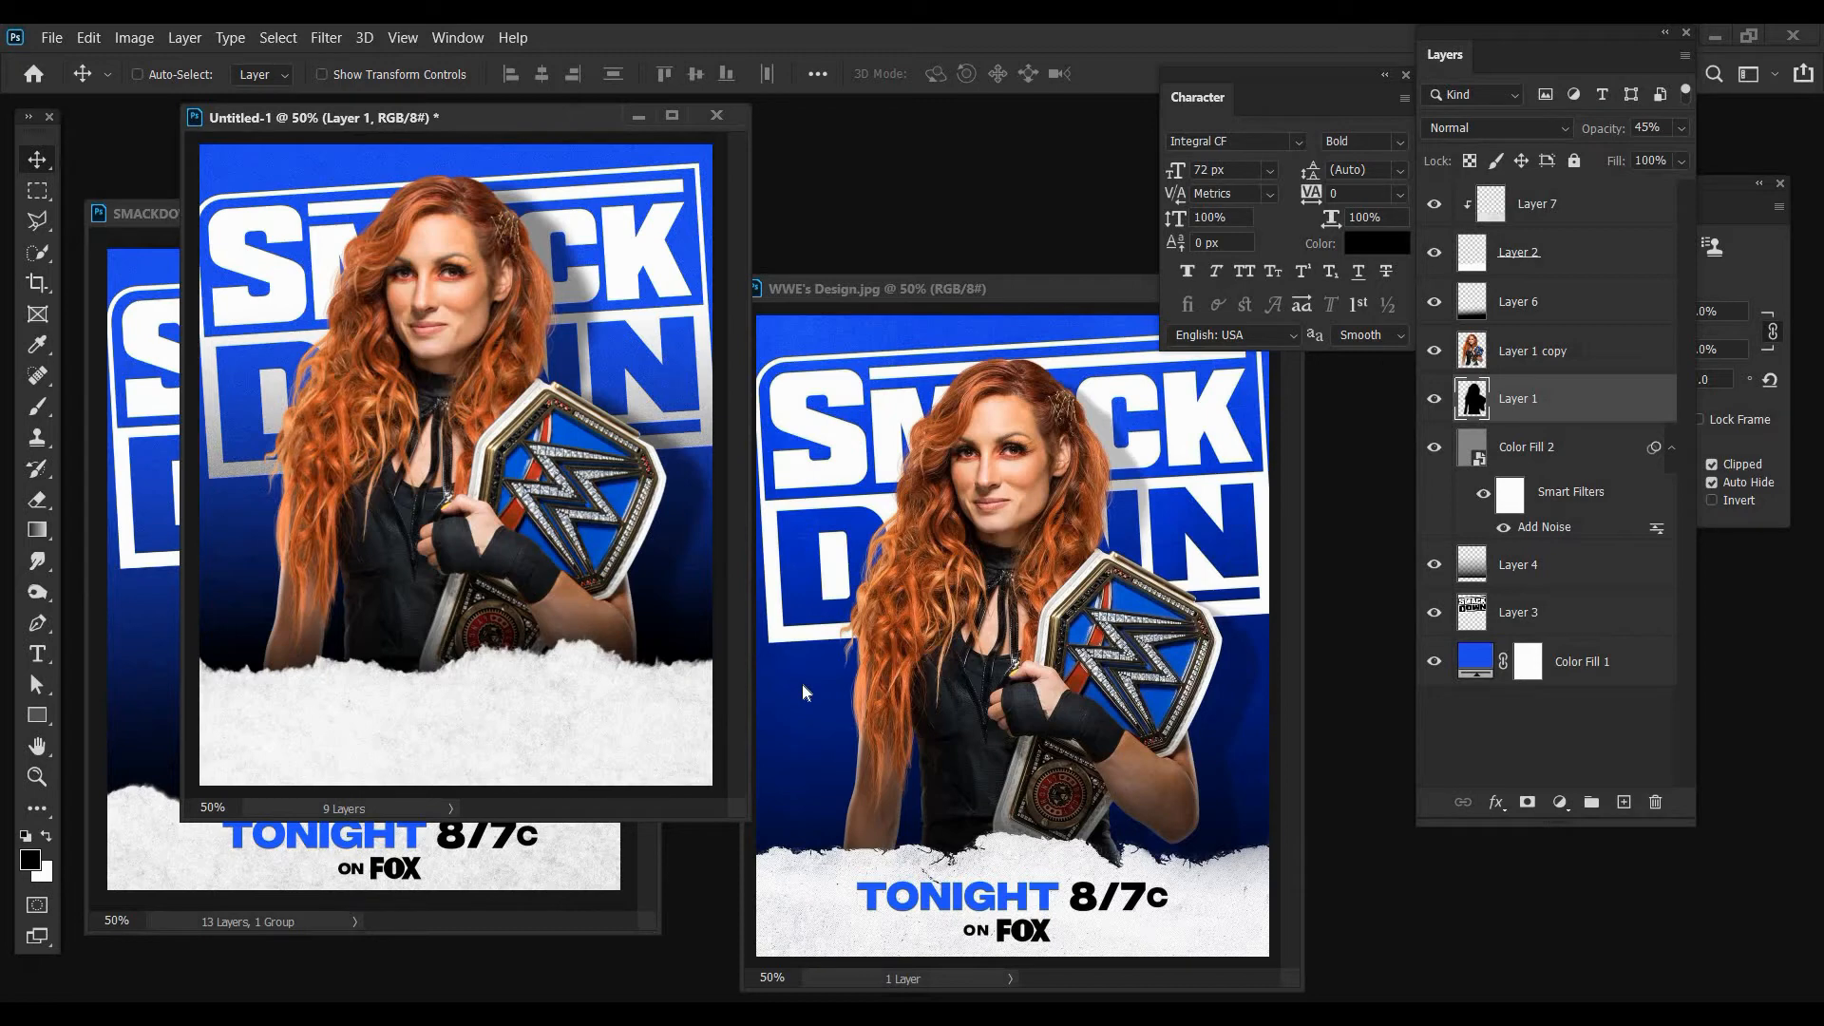
{"action": "key", "text": "ctrl+Tab"}
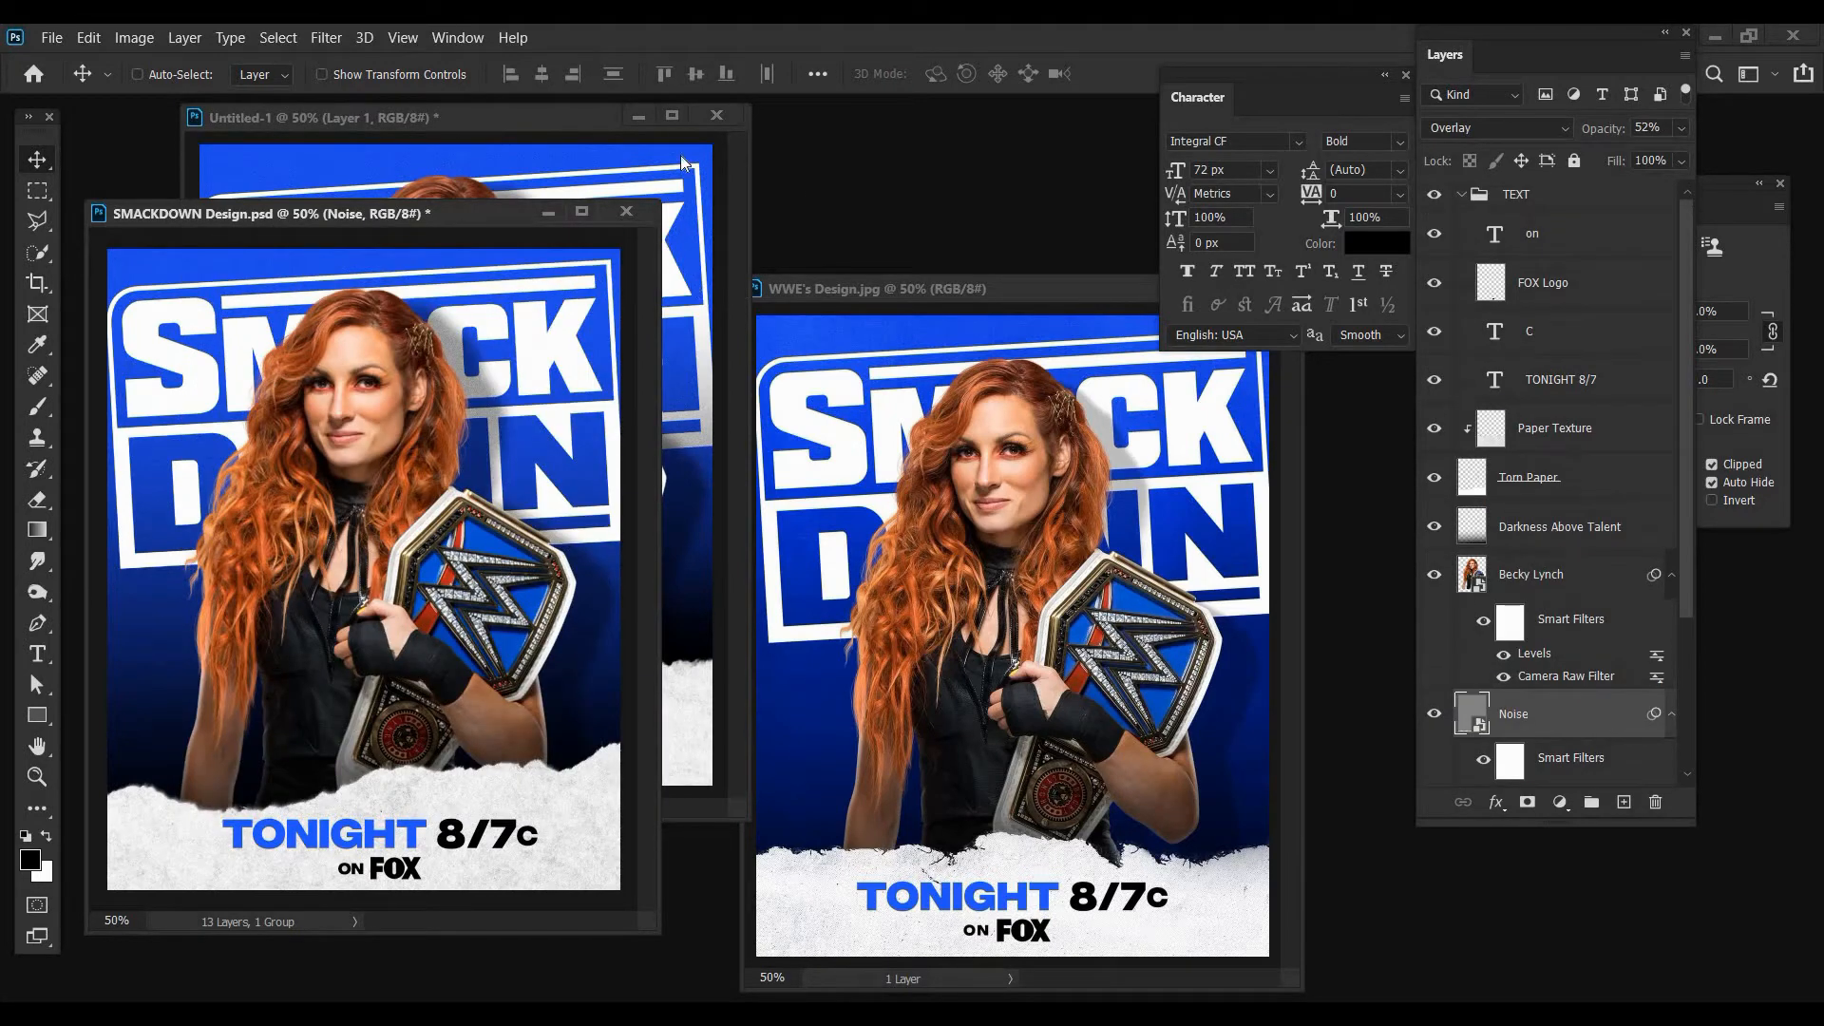
{"action": "left_click", "coordinate": [665, 324]}
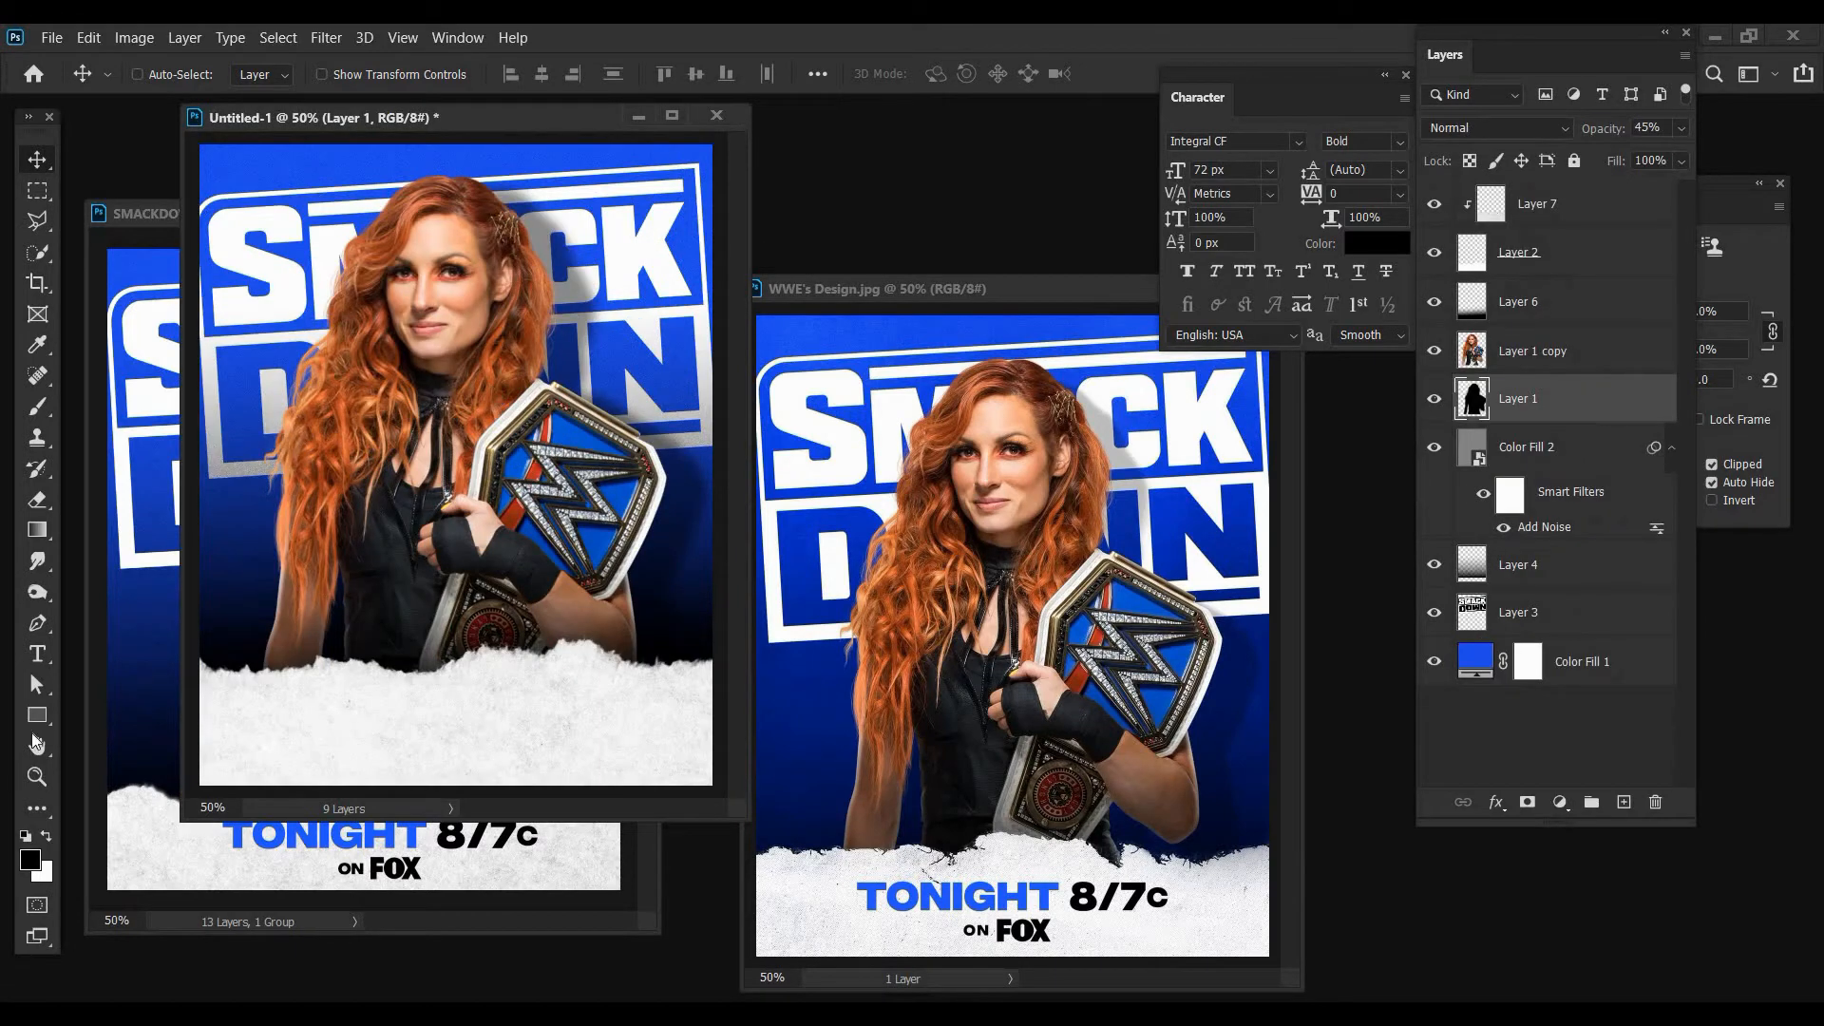
- Add a text layer reading TONIGHT above Layer 7, placed on the torn paper at the poster's bottom
{"action": "left_click", "coordinate": [38, 654]}
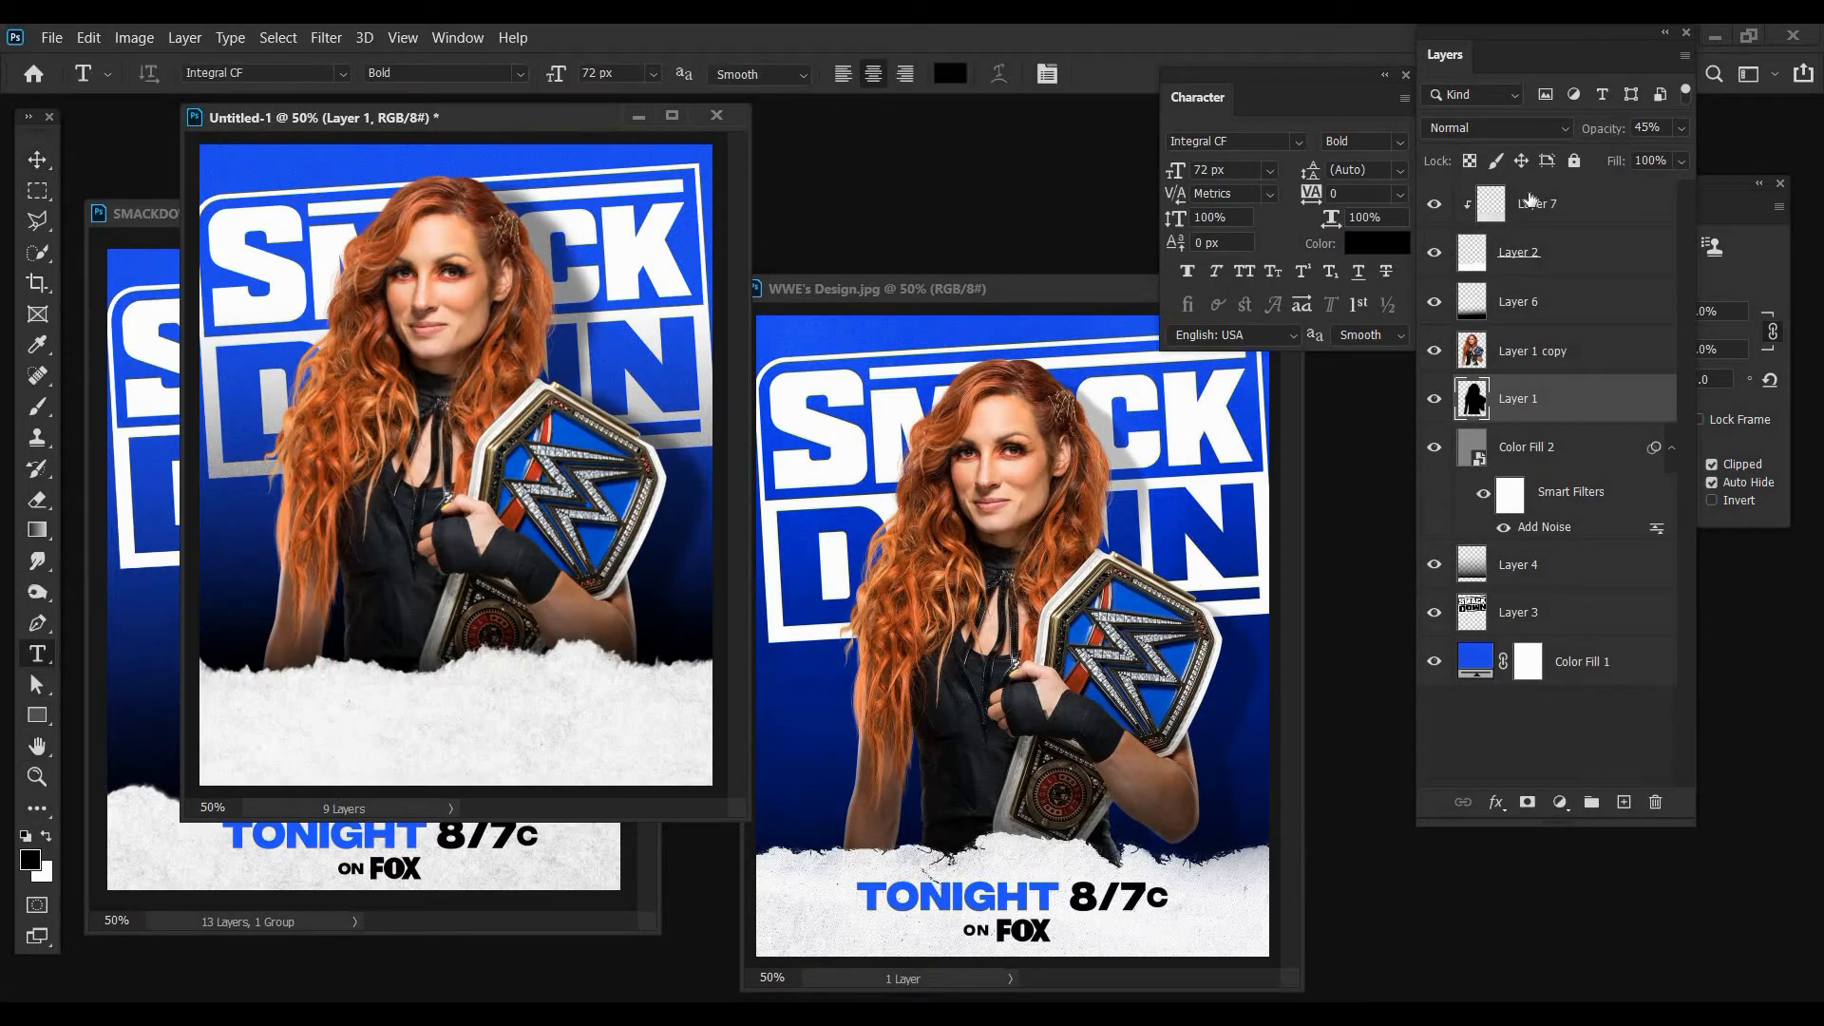
{"action": "left_click", "coordinate": [1577, 205]}
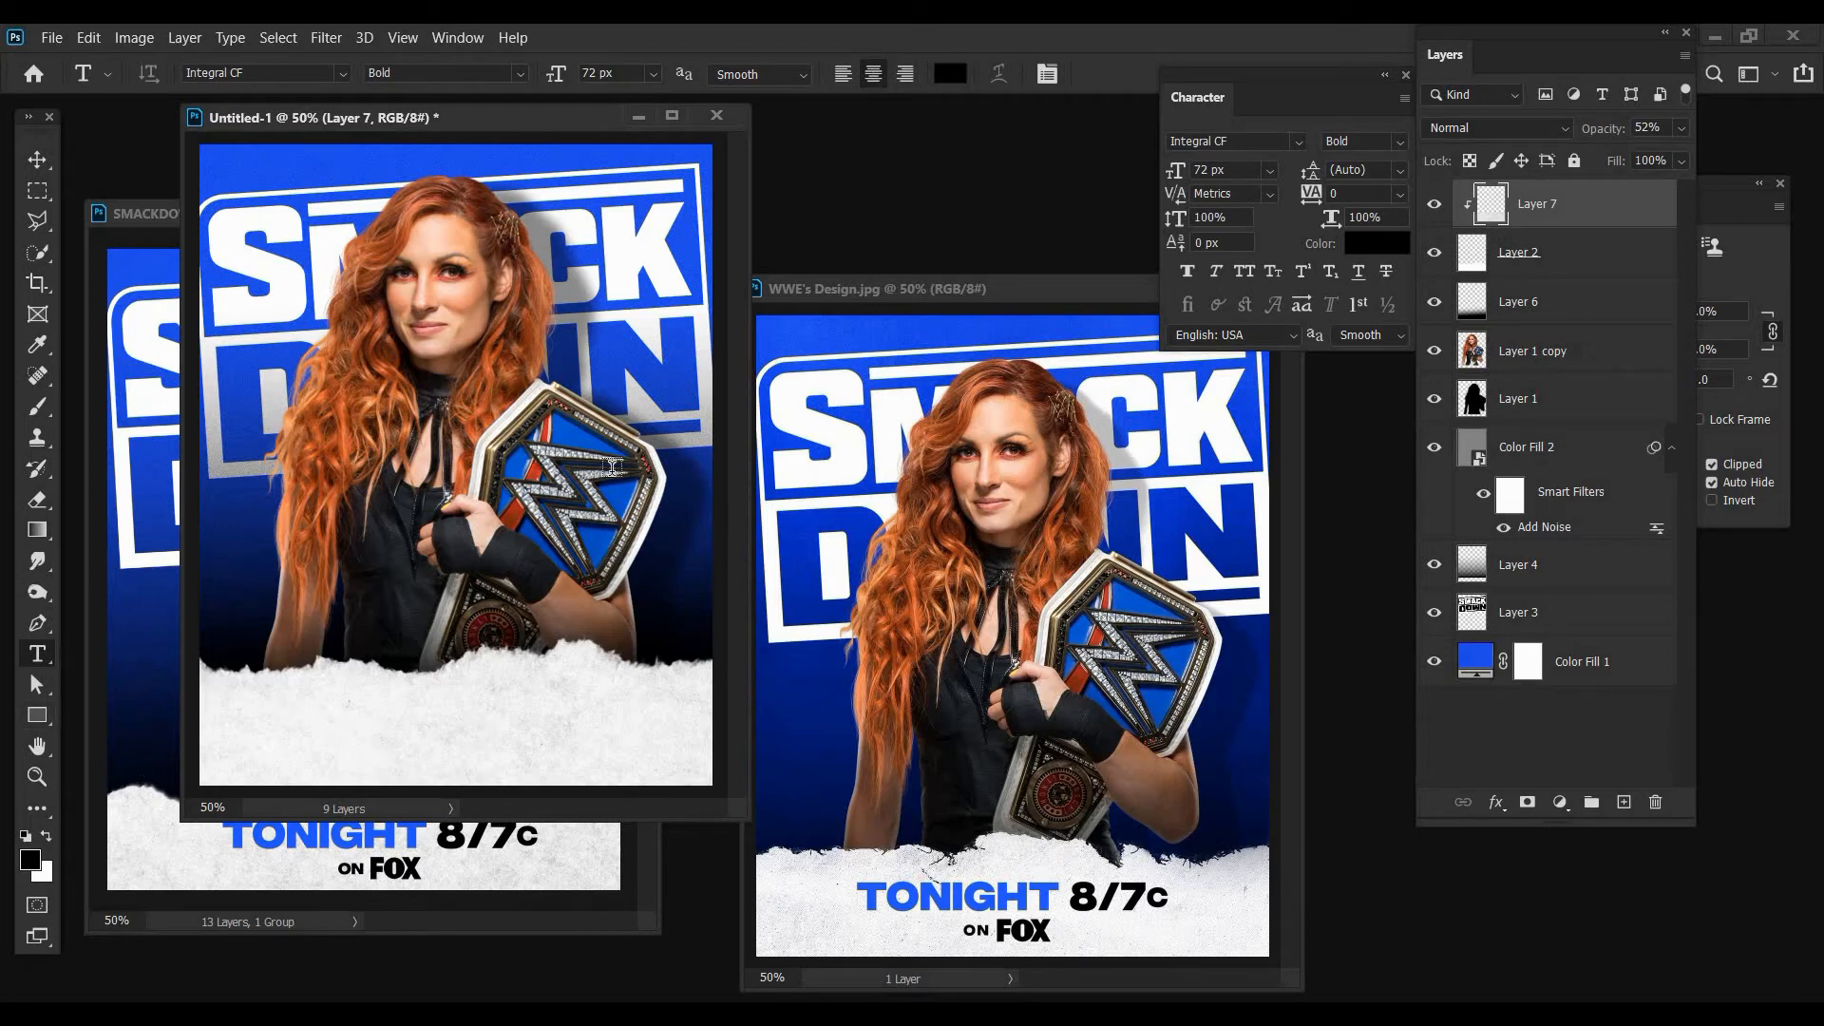
{"action": "left_click", "coordinate": [408, 725]}
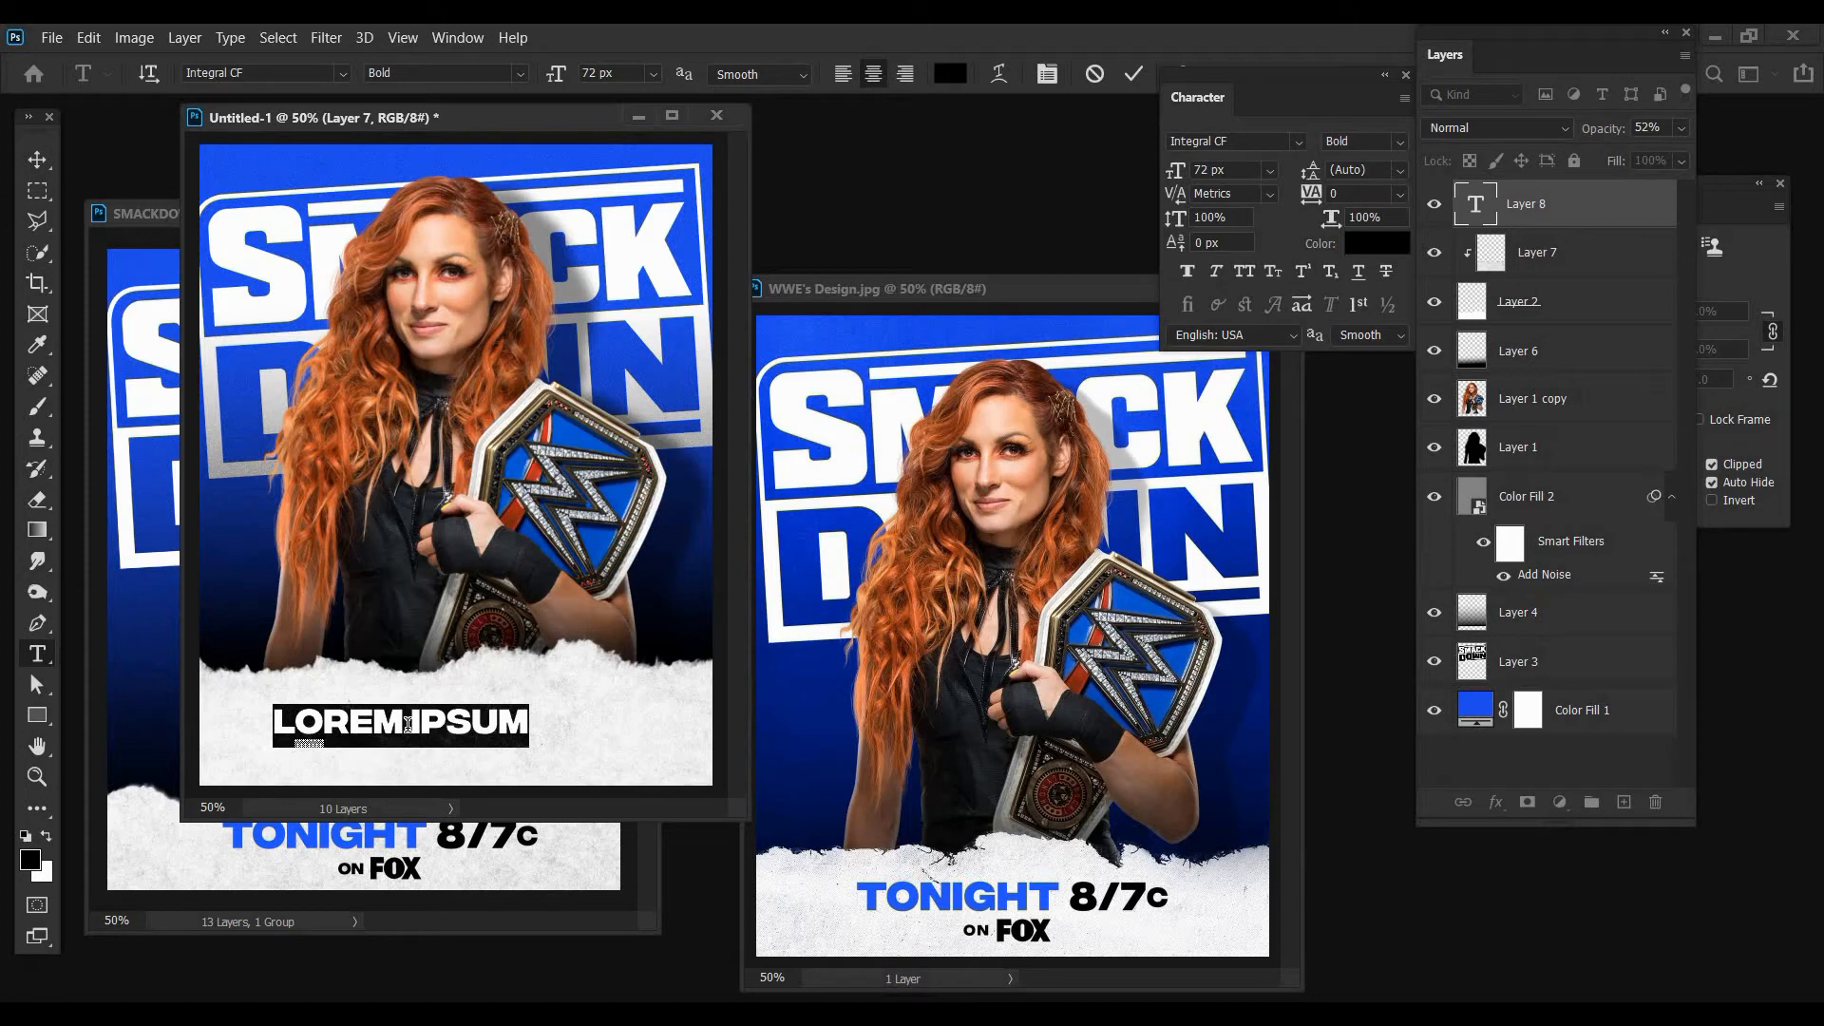
{"action": "type", "text": "TONIGHT"}
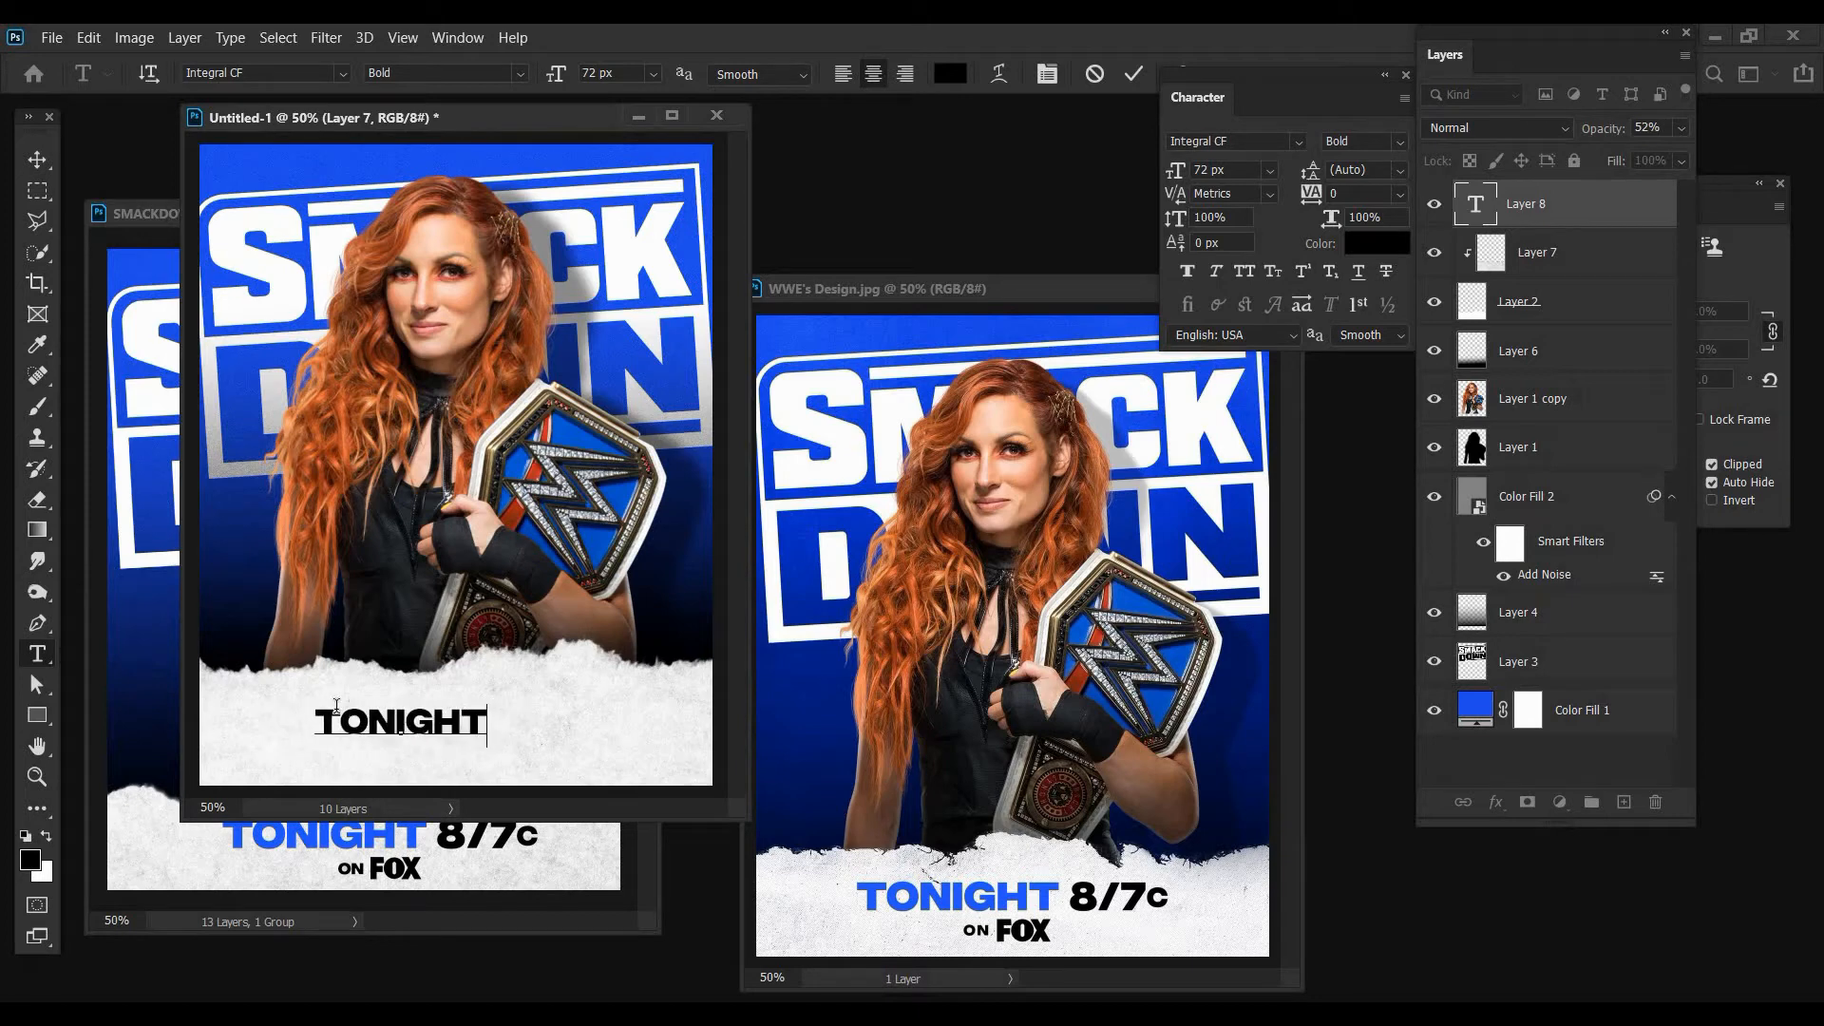
- Color the entire TONIGHT text blue with hex value 2257ff
{"action": "key", "text": "ctrl+a"}
{"action": "left_click", "coordinate": [948, 75]}
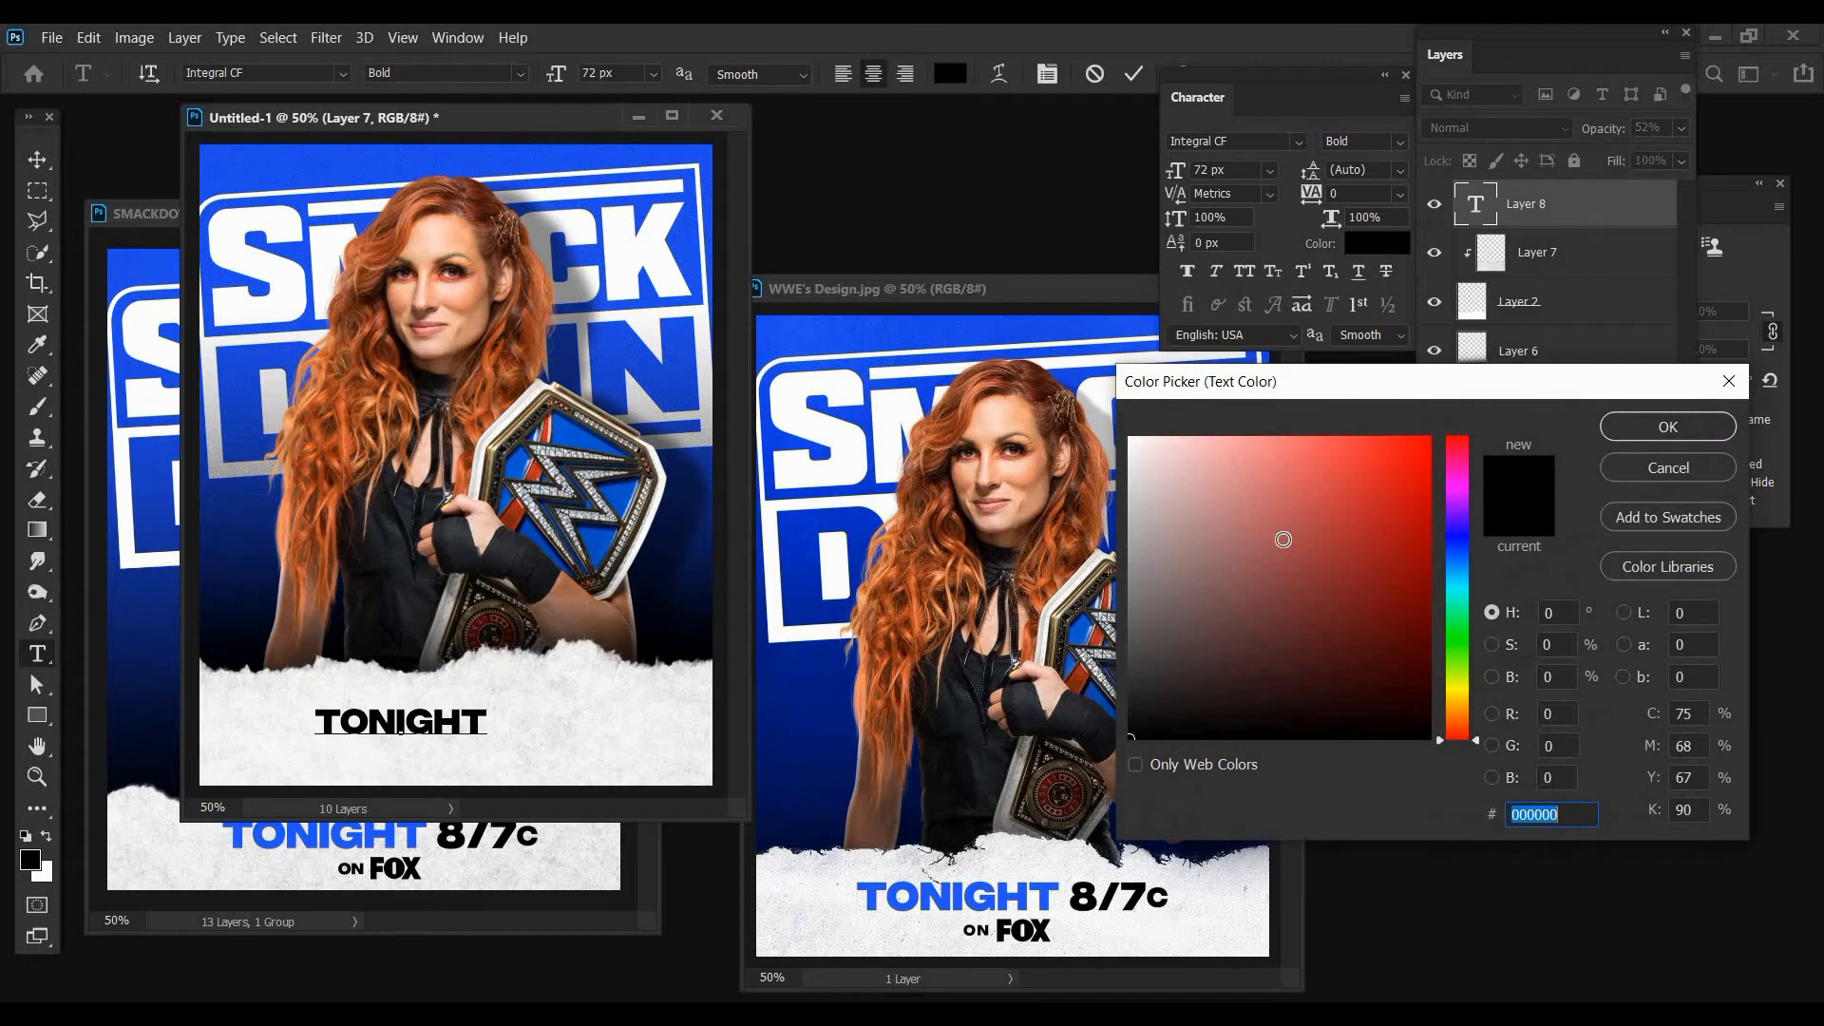
{"action": "type", "text": "2257"}
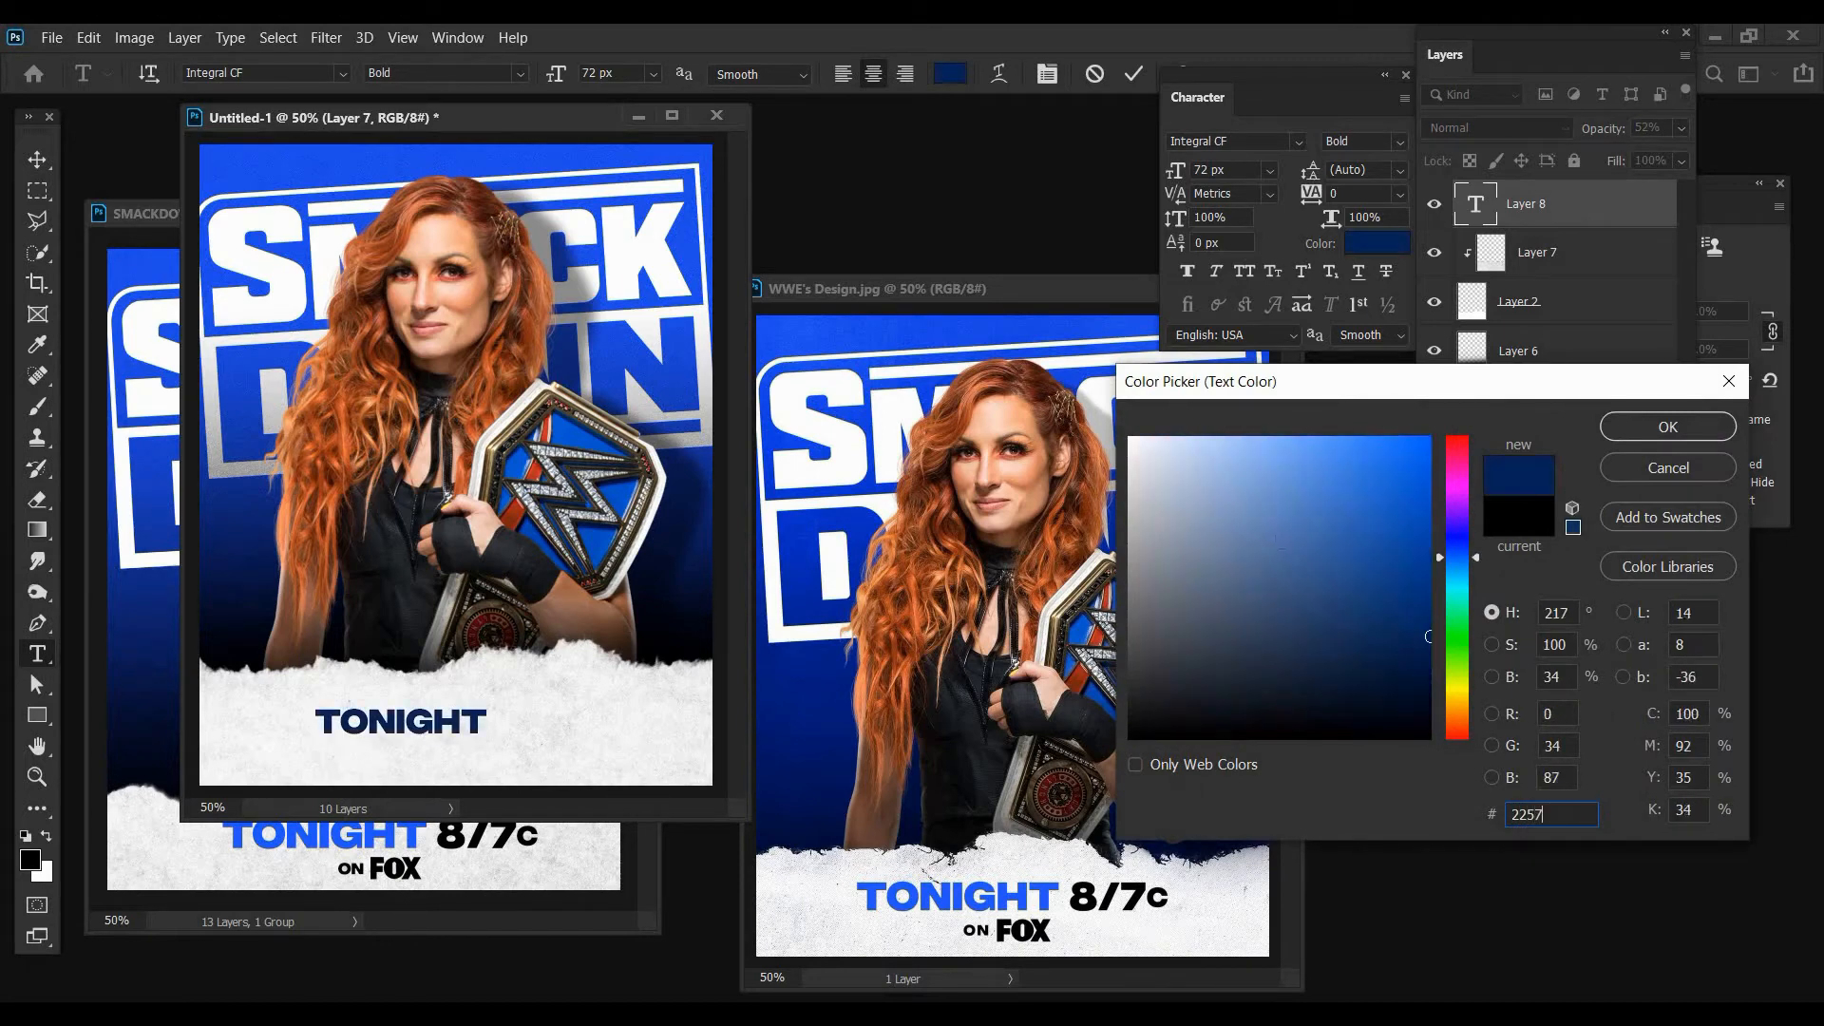
{"action": "type", "text": "ff"}
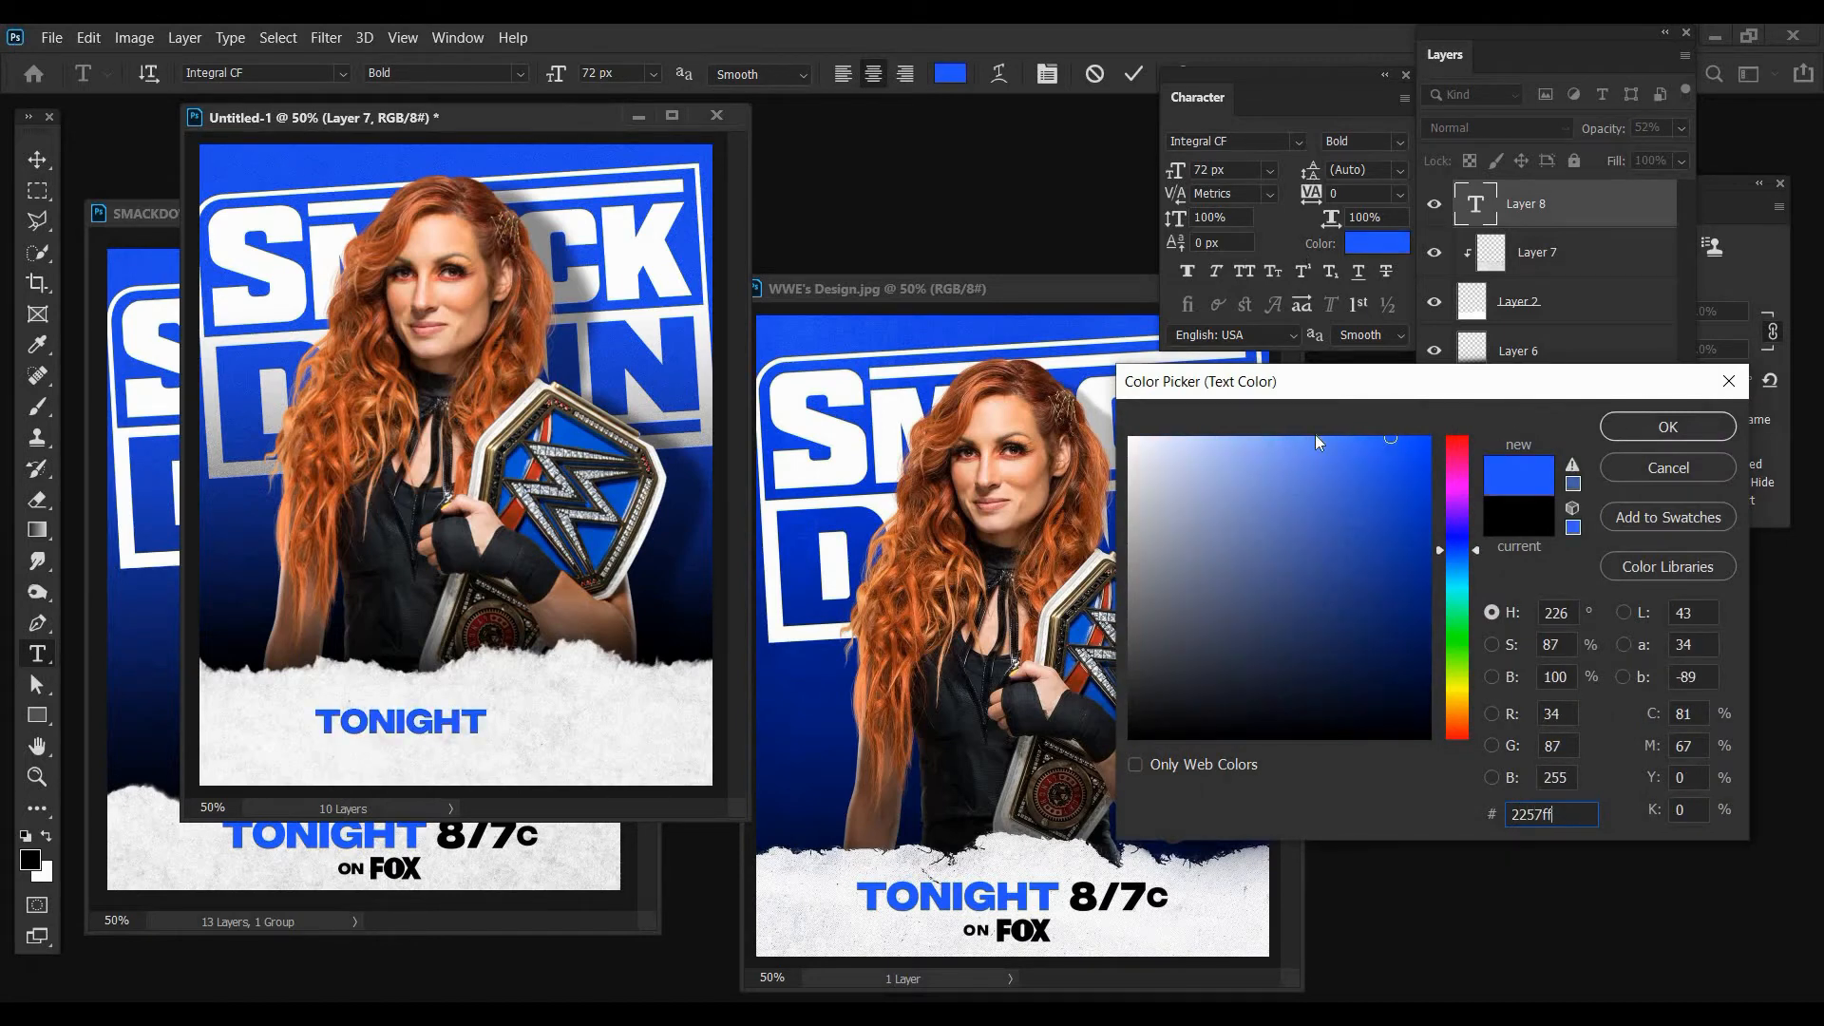
{"action": "left_click", "coordinate": [1669, 426]}
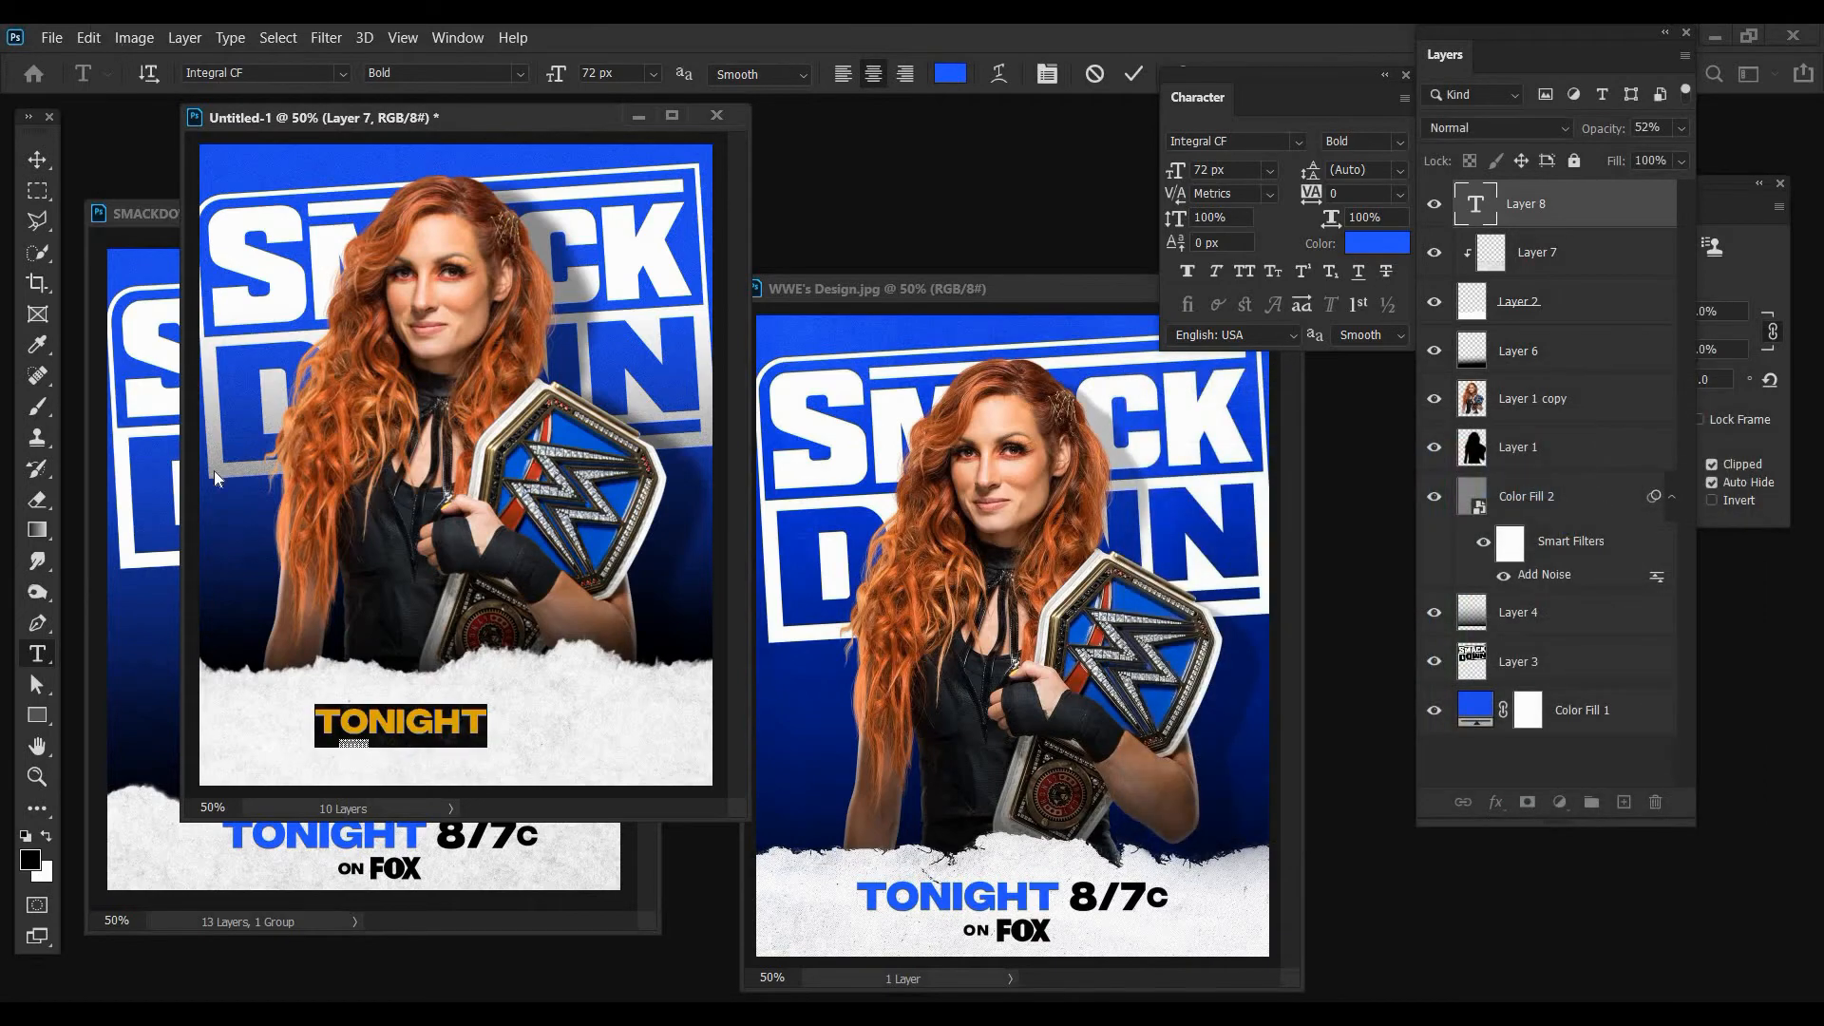
- Enlarge the TONIGHT text proportionally to about 131%
{"action": "left_click", "coordinate": [88, 37]}
{"action": "left_click", "coordinate": [185, 529]}
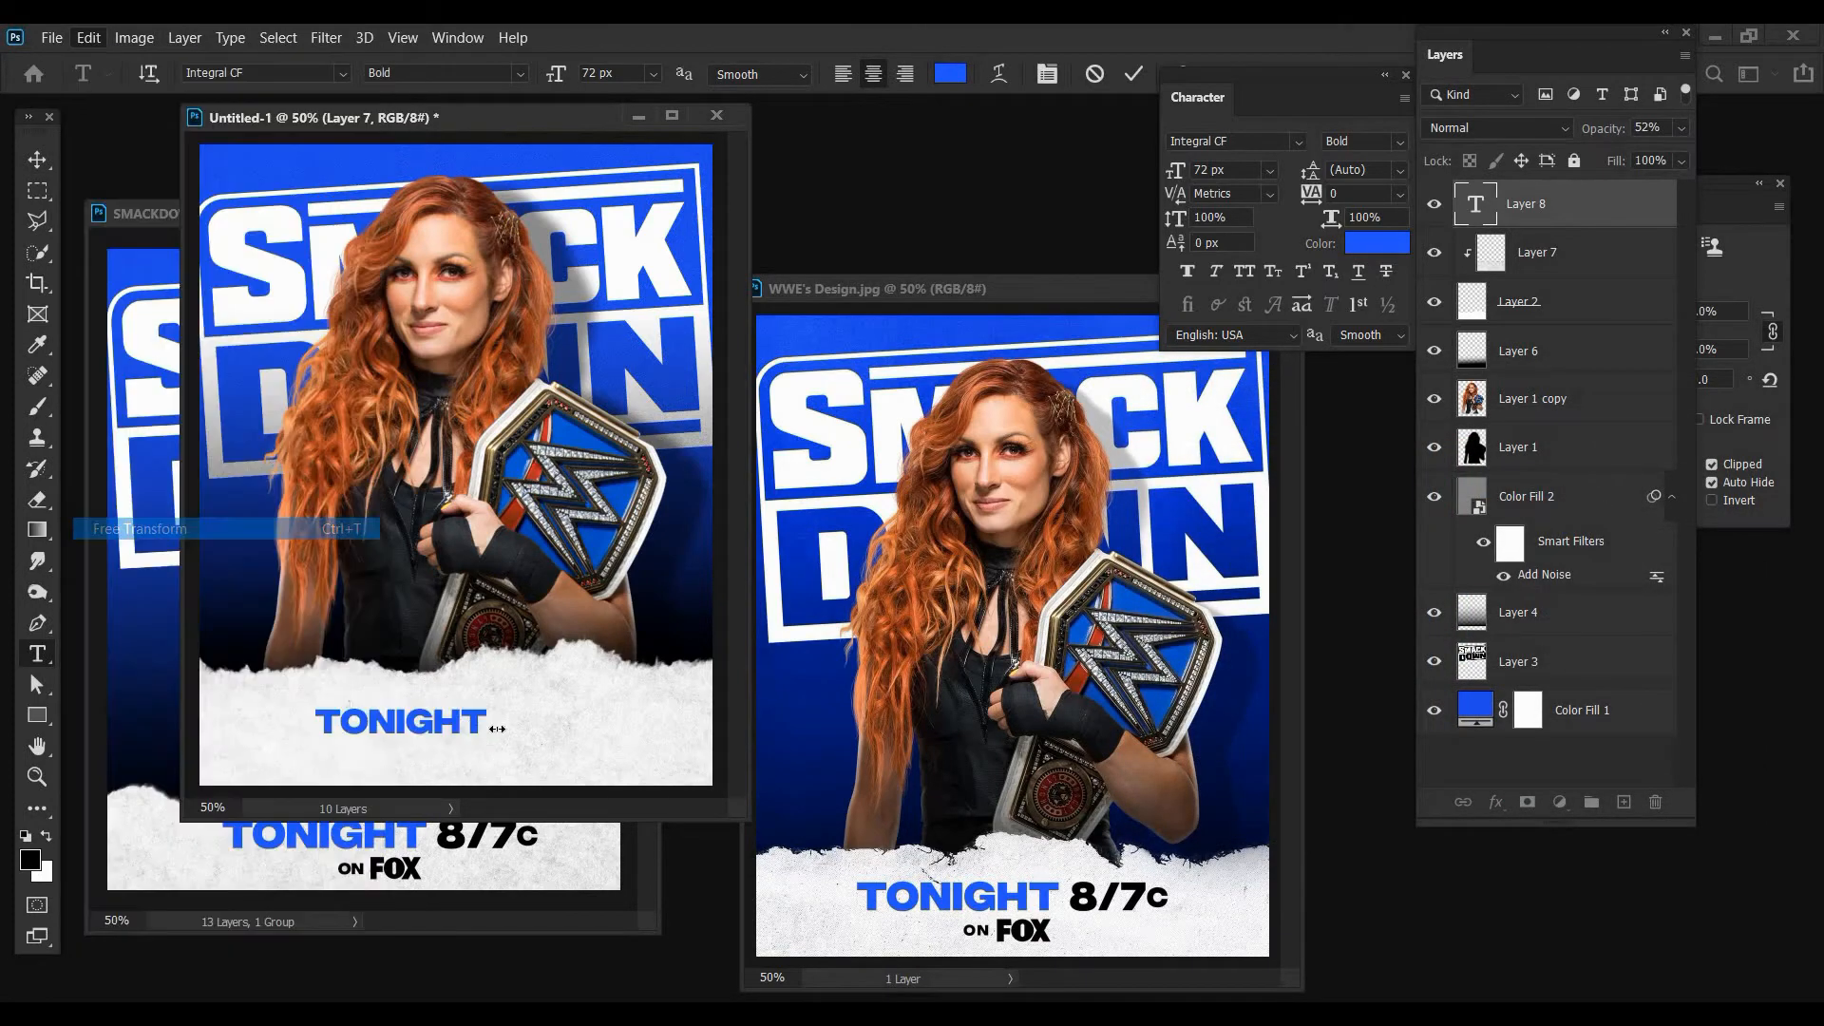
{"action": "left_click_drag", "start_coordinate": [494, 722], "coordinate": [599, 715]}
- Append 8/7 after TONIGHT in the same text layer, separated by a space
{"action": "left_click", "coordinate": [37, 654]}
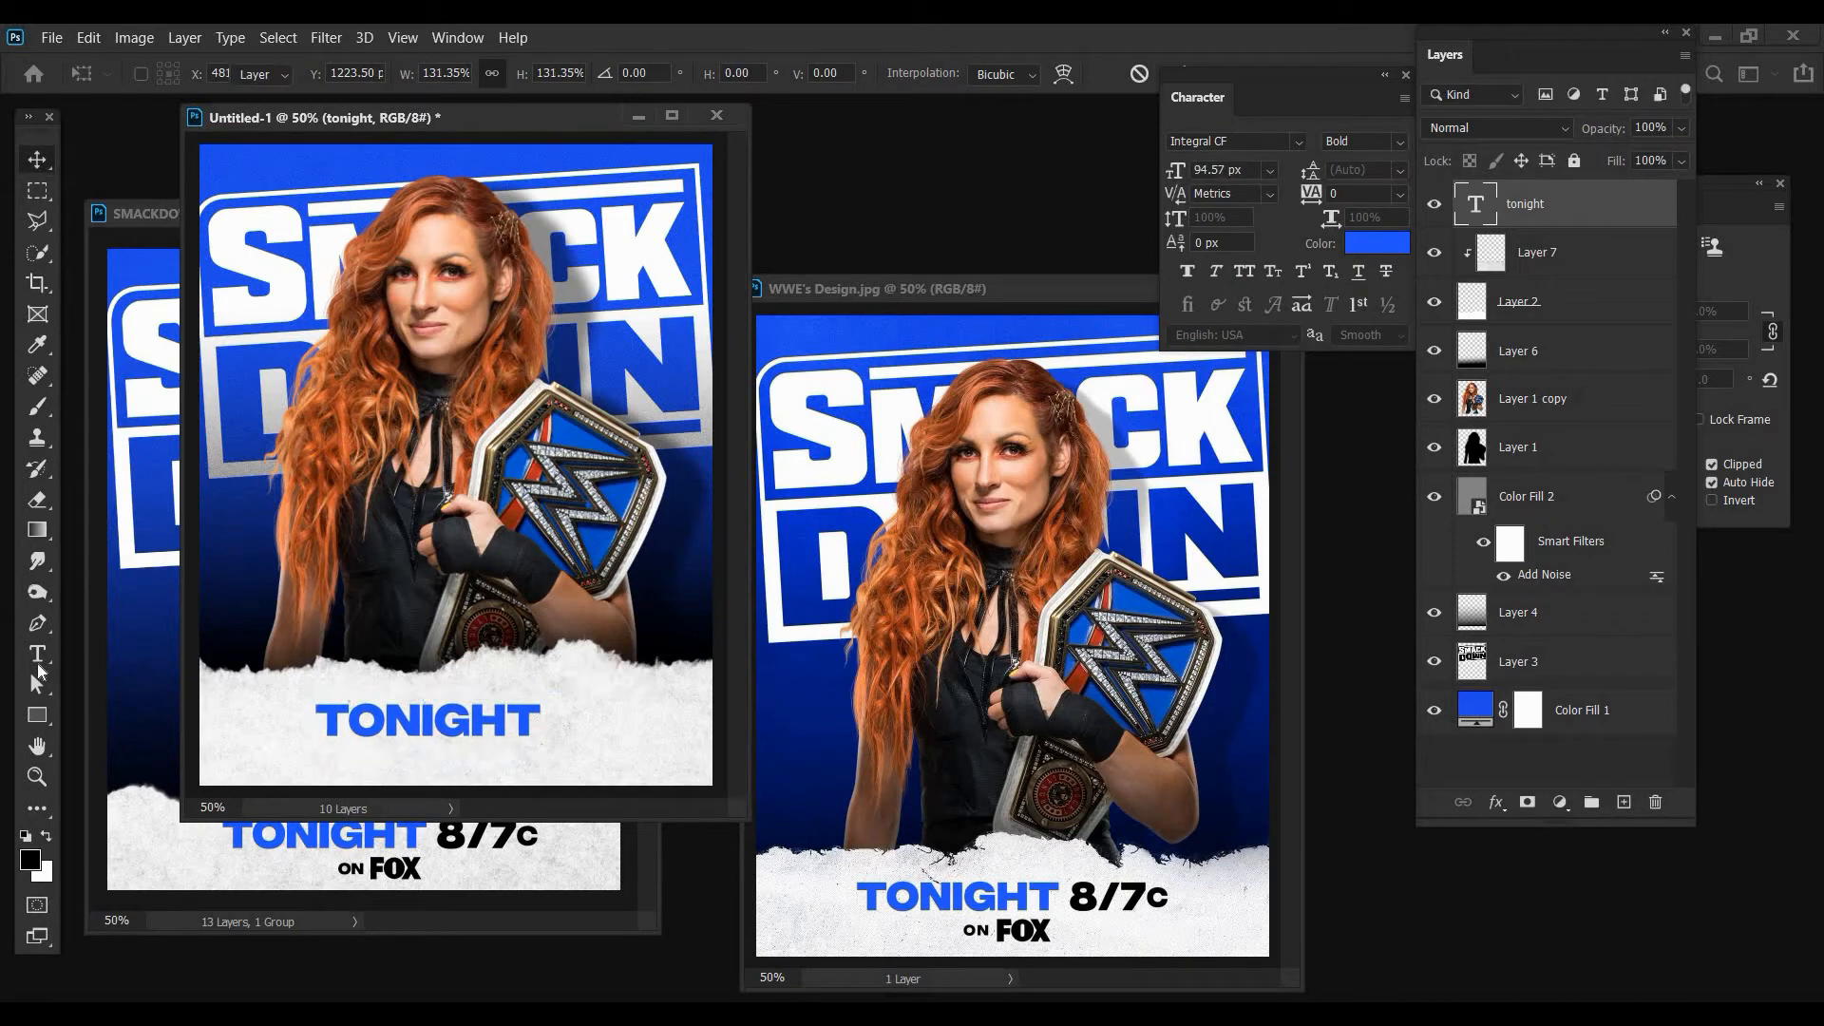
{"action": "left_click", "coordinate": [533, 719]}
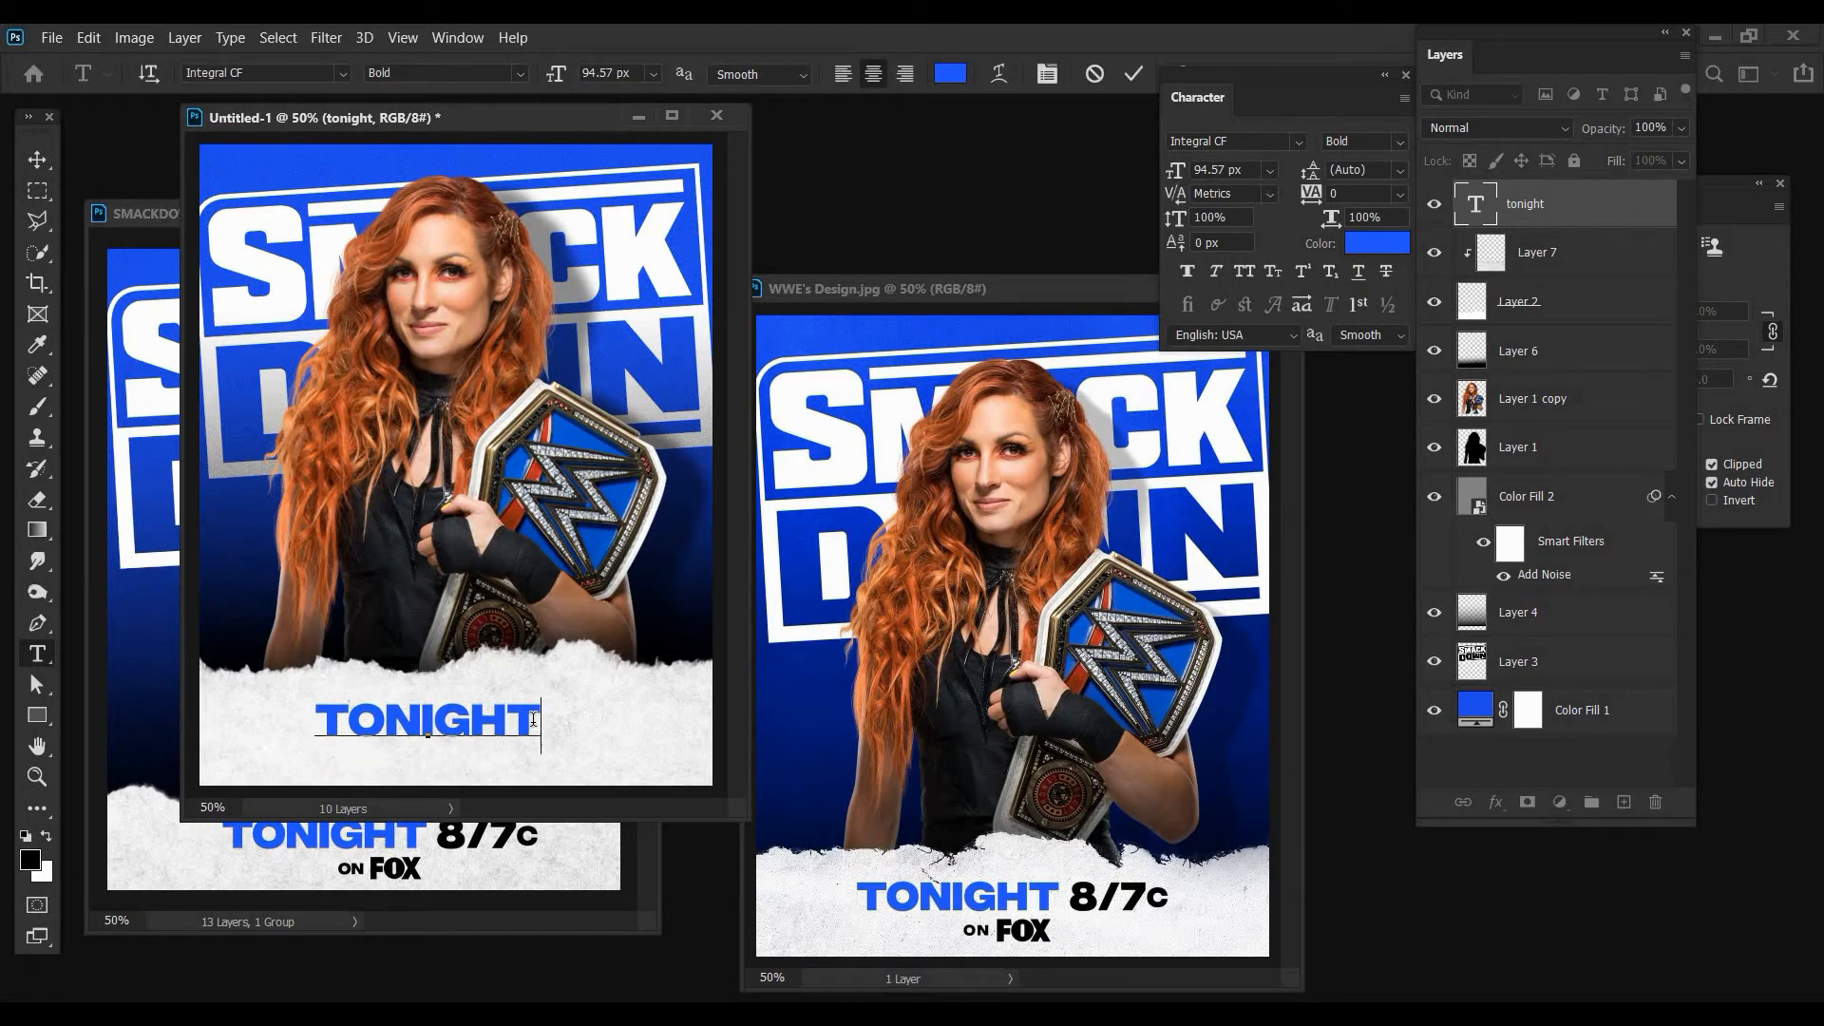
{"action": "type", "text": "9"}
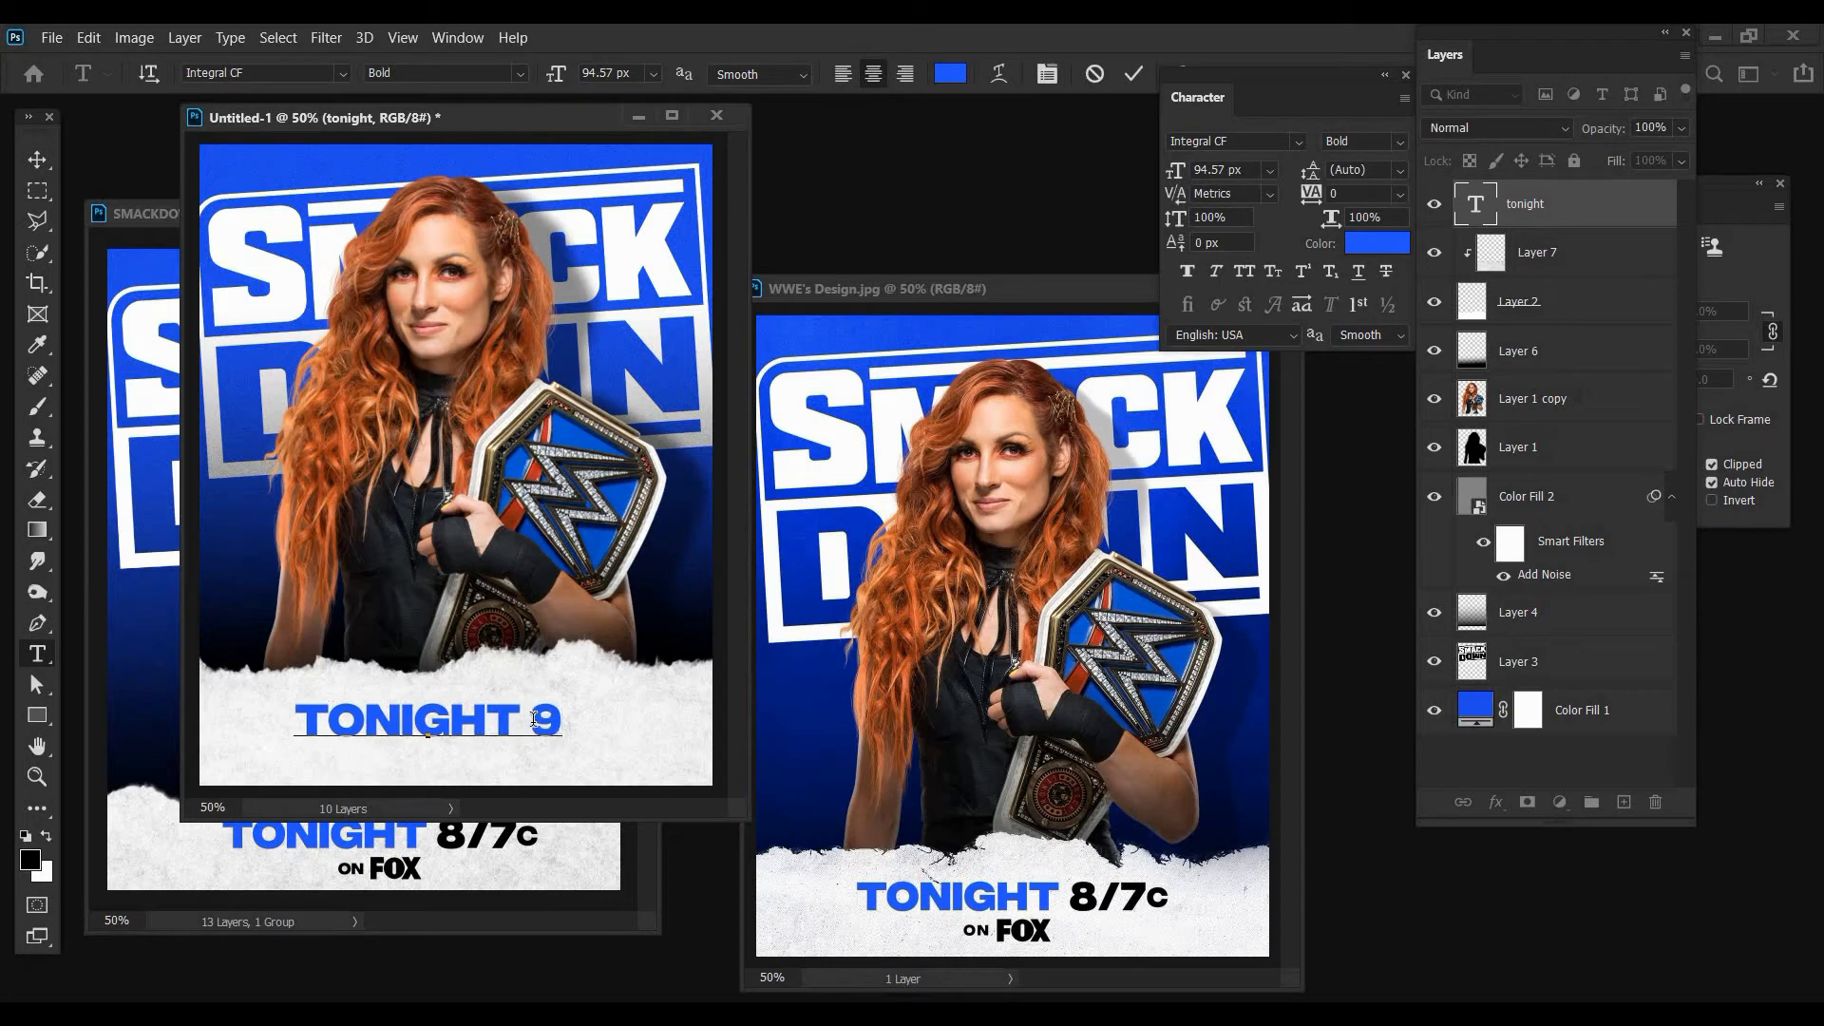
{"action": "key", "text": "BackSpace"}
{"action": "type", "text": "8/7"}
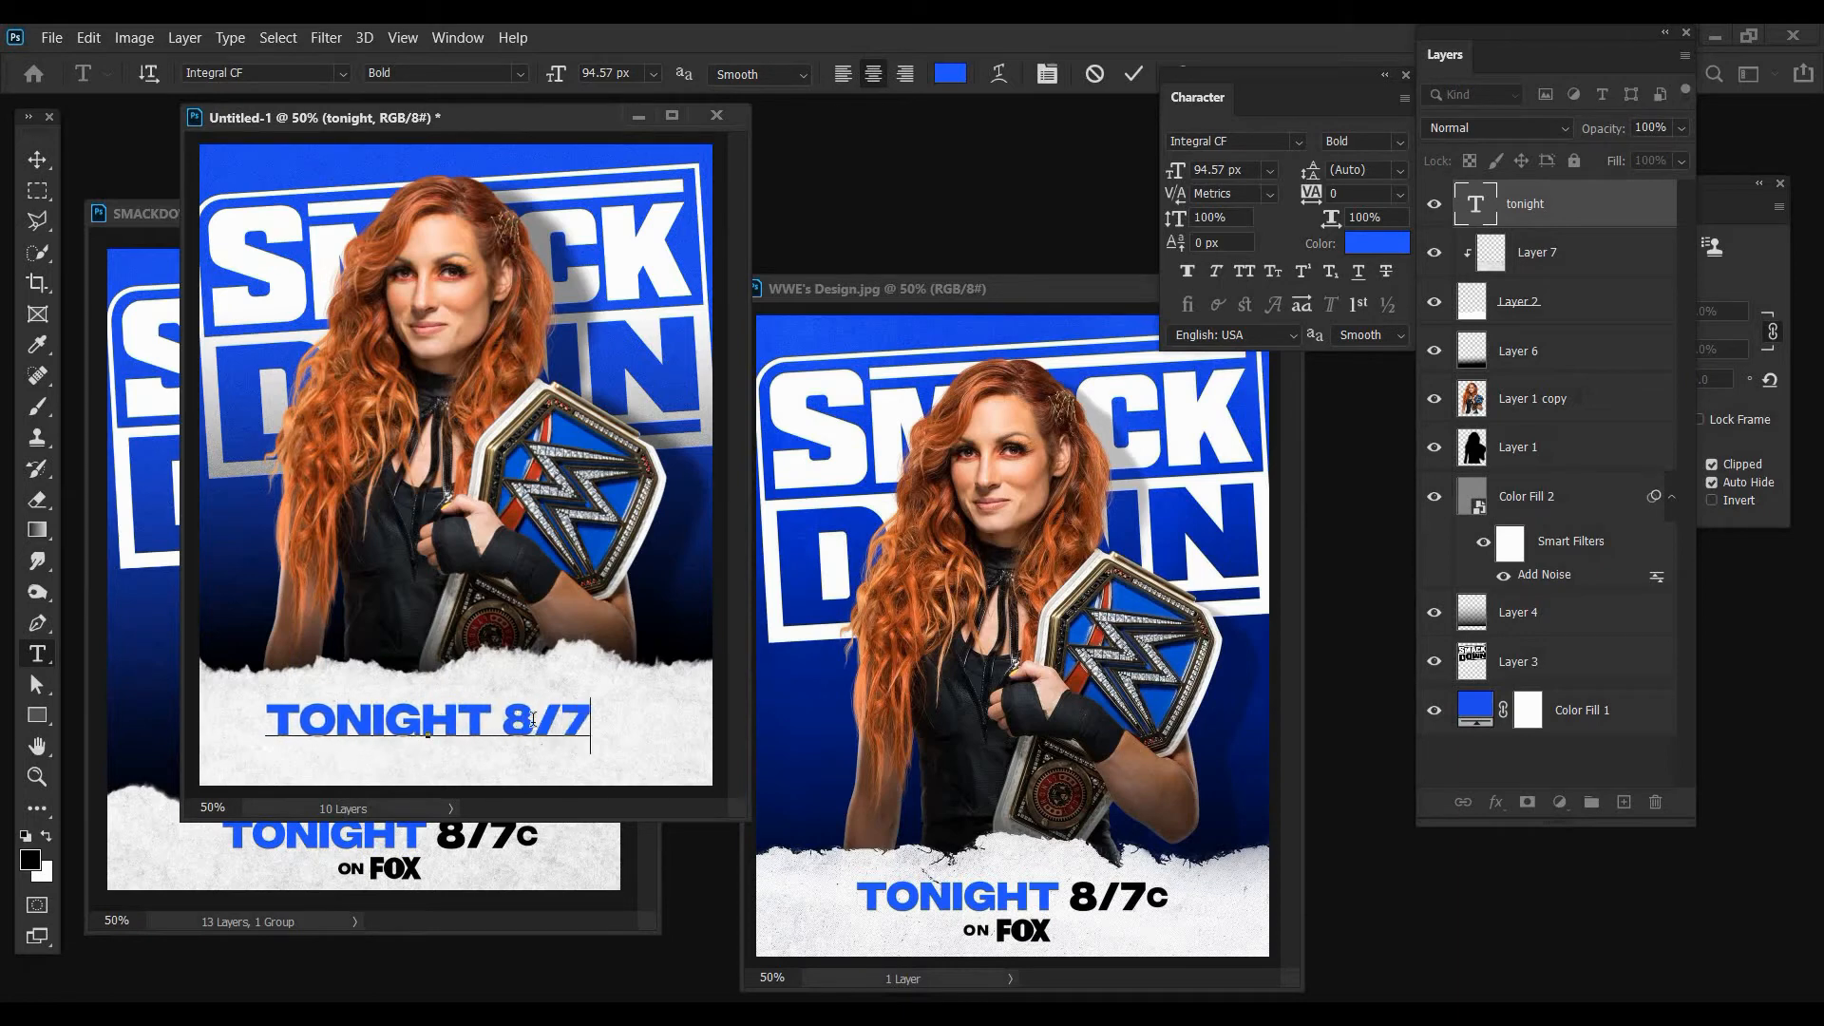
- Color only the 8/7 characters black with hex value 000000
{"action": "key", "text": "shift+Left"}
{"action": "key", "text": "shift+Left"}
{"action": "key", "text": "shift+Left"}
{"action": "left_click", "coordinate": [1376, 243]}
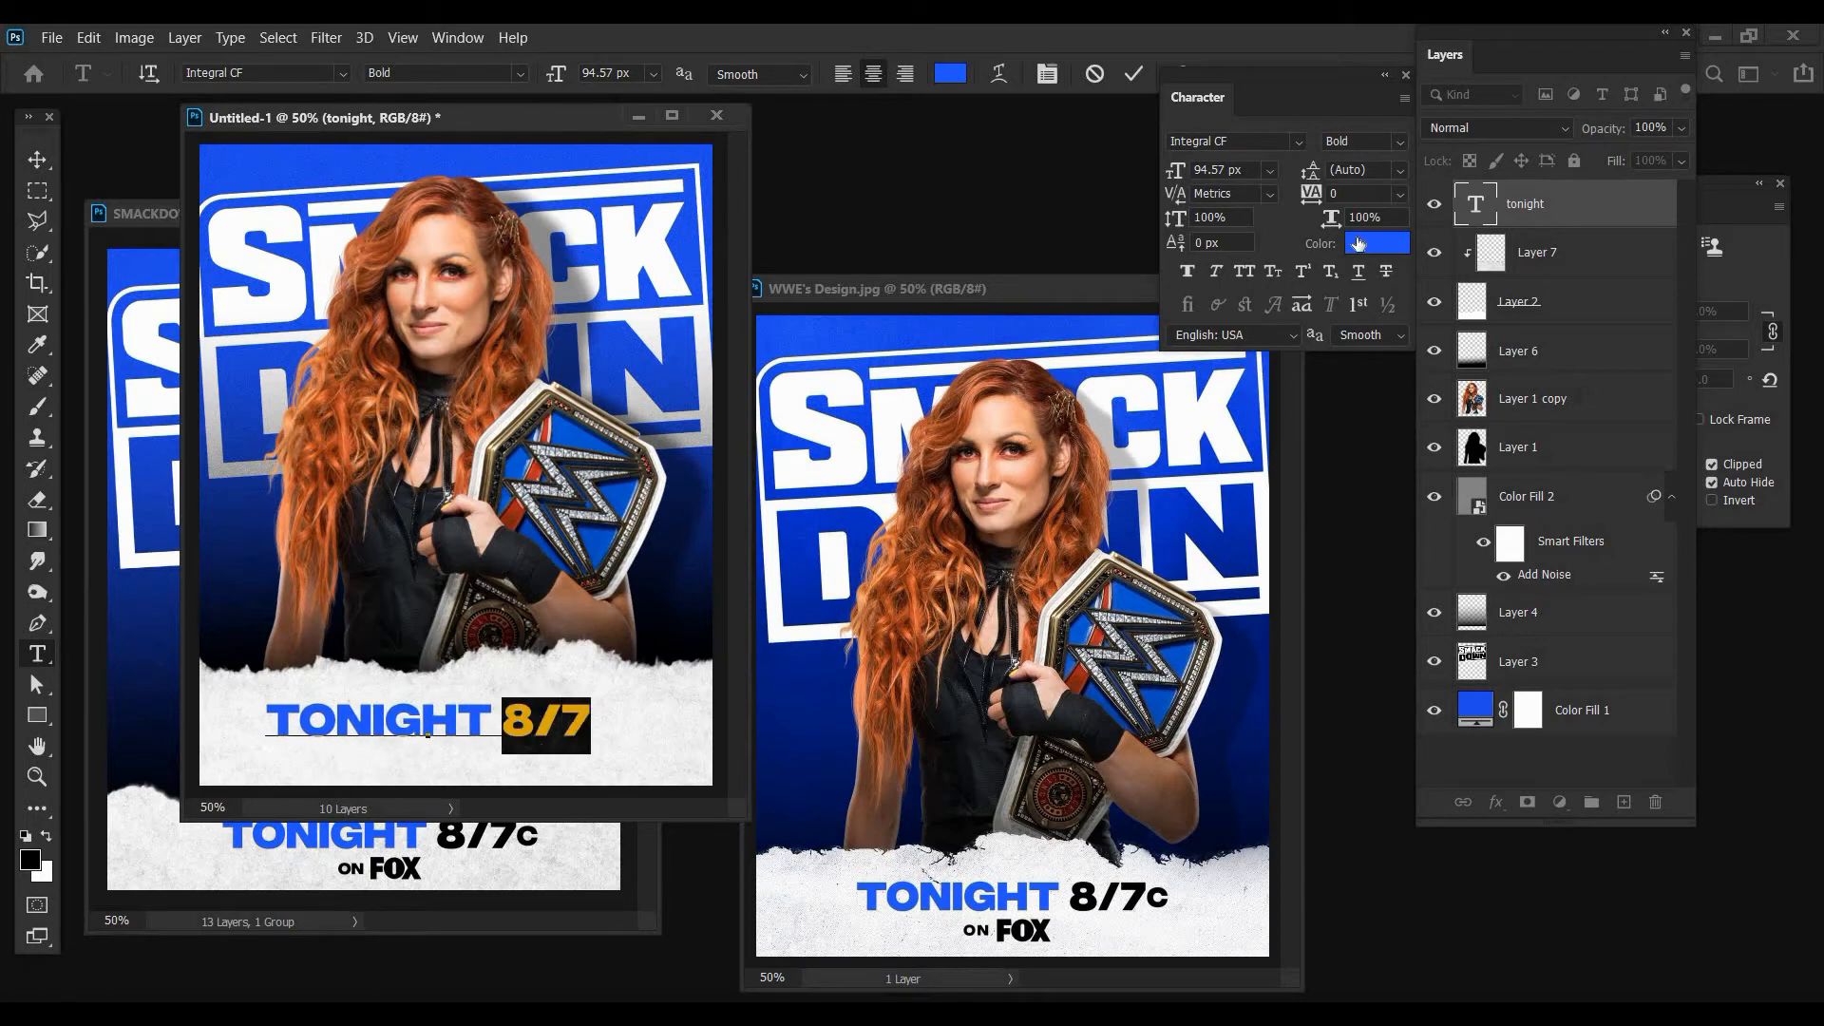
{"action": "type", "text": "000000"}
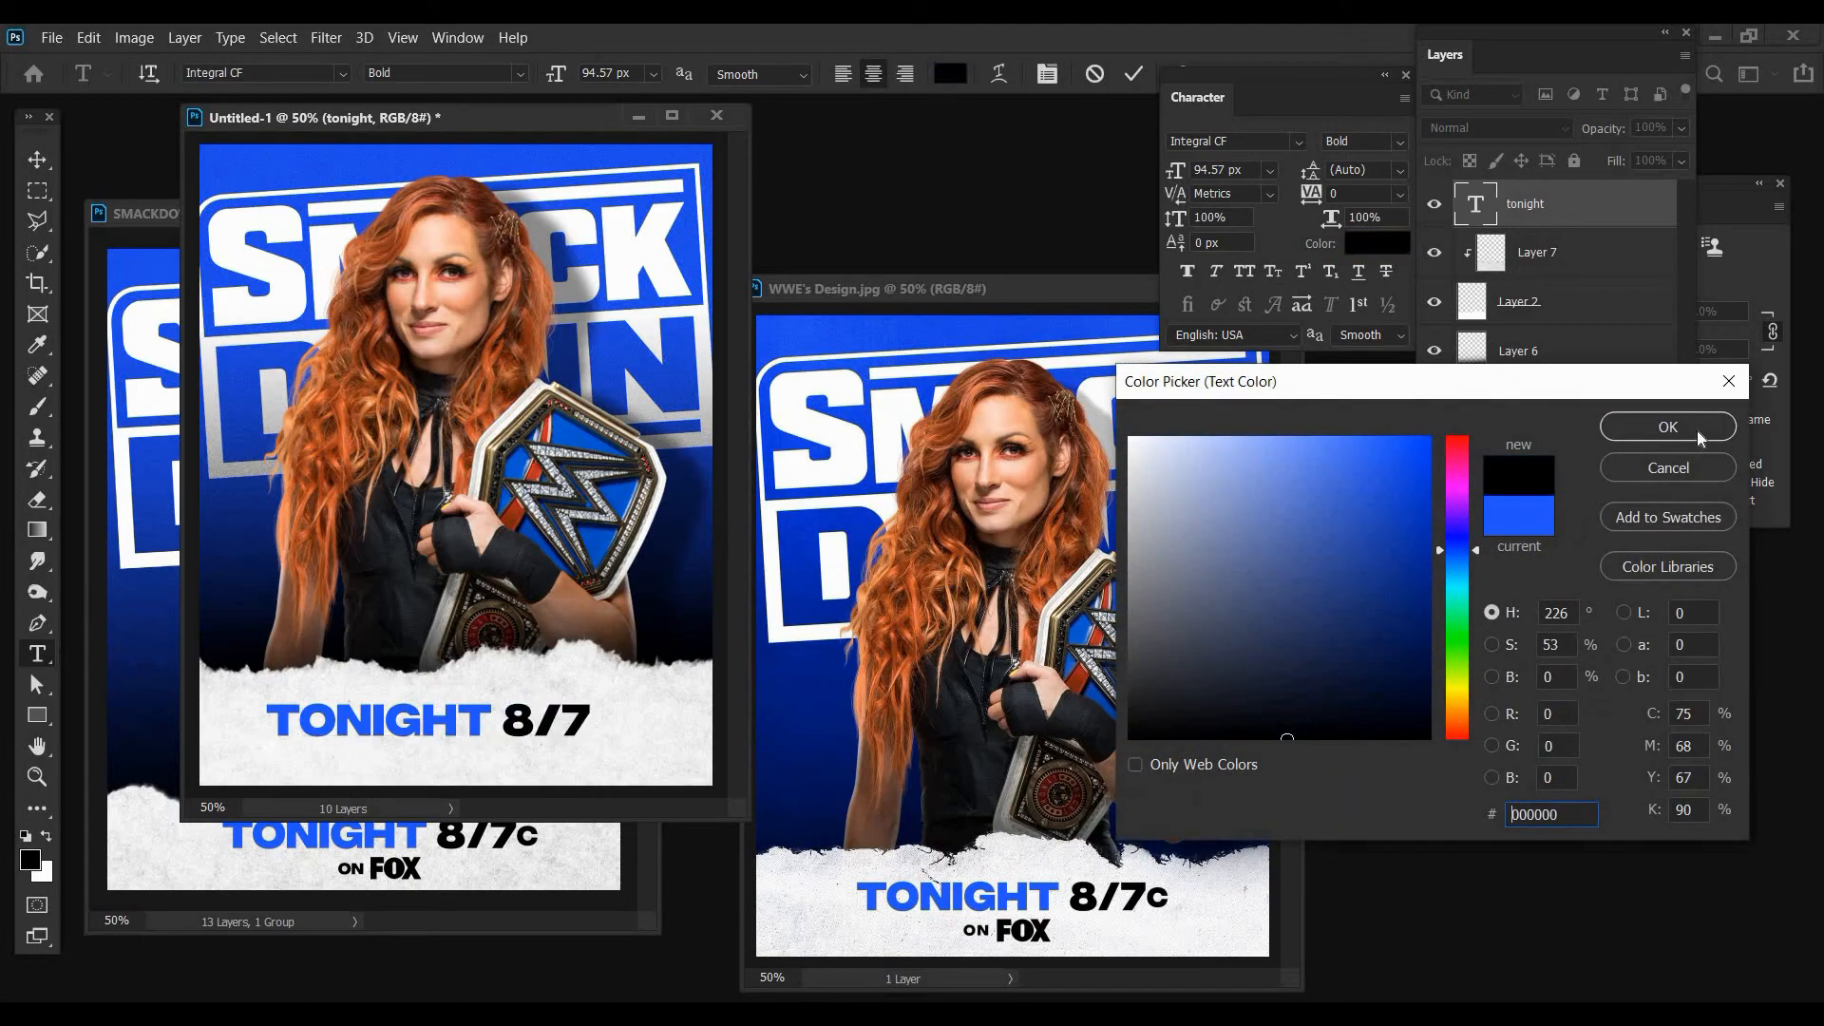
{"action": "left_click", "coordinate": [1697, 430]}
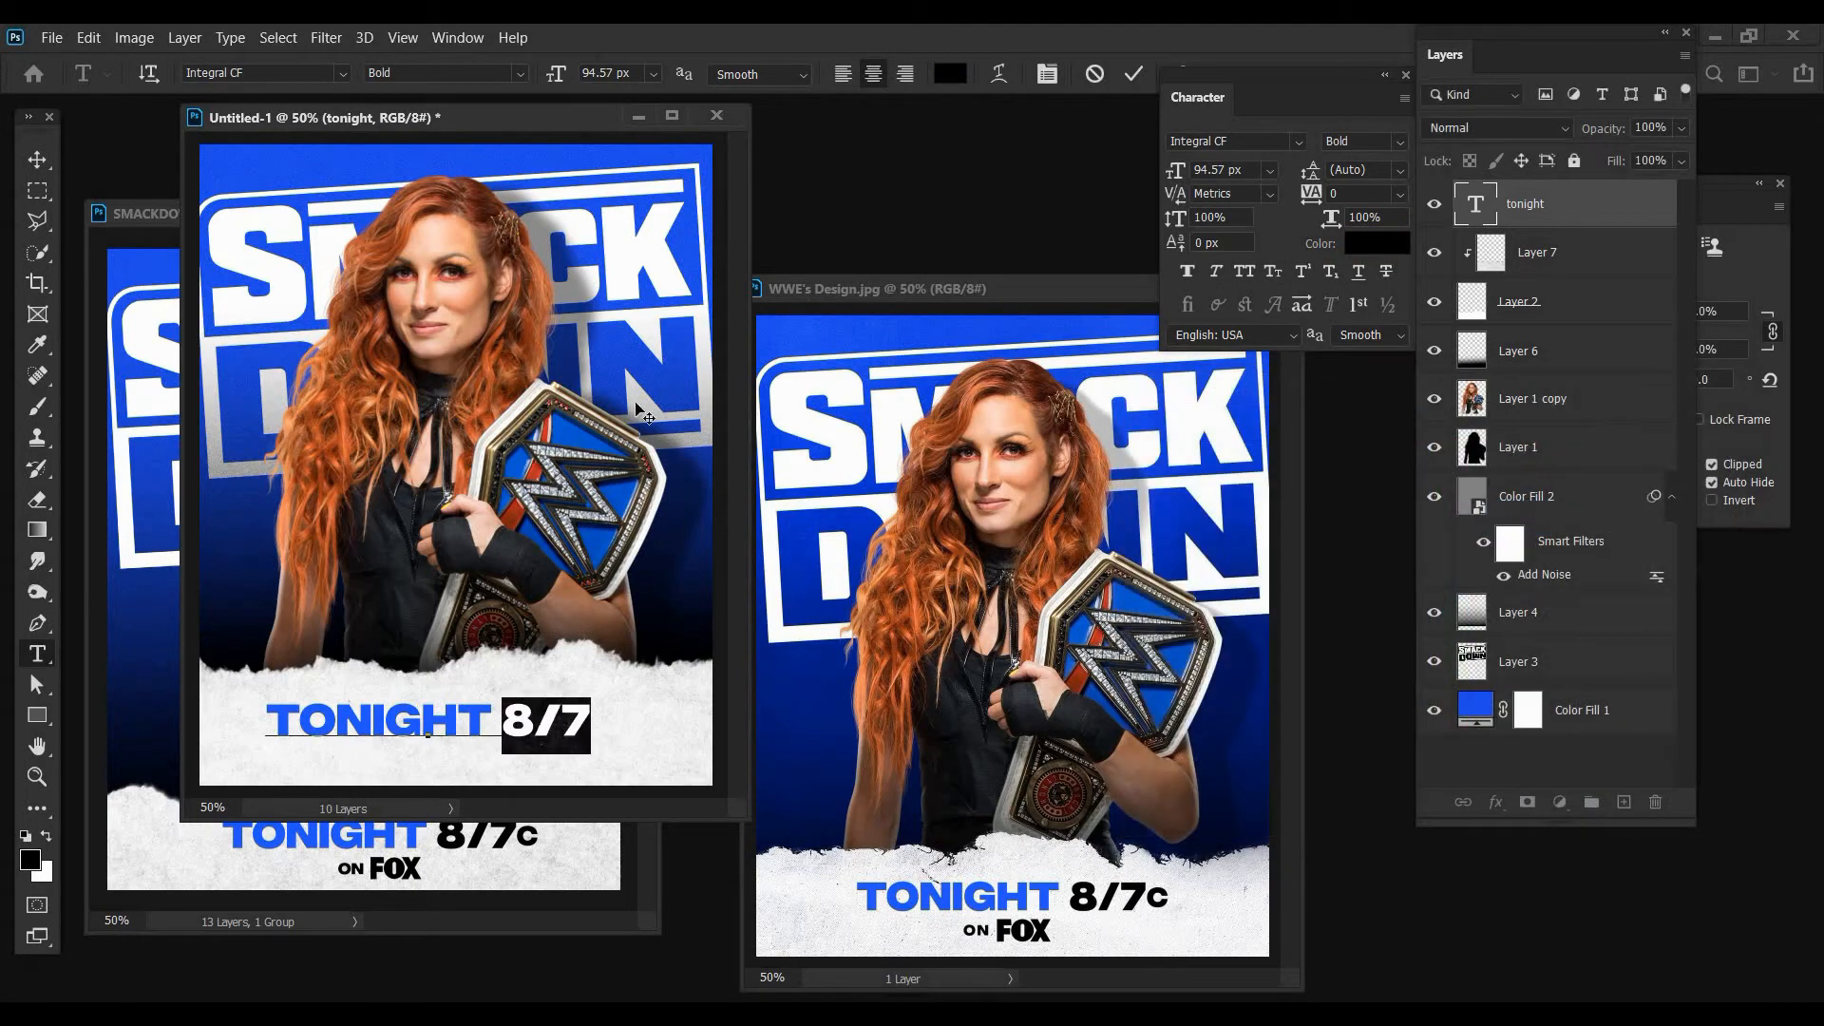
- Set the slash between 8 and 7 to Demi Bold and shift the TONIGHT 8/7 line slightly right and up
{"action": "key", "text": "Right"}
{"action": "key", "text": "Left"}
{"action": "key", "text": "shift+Left"}
{"action": "left_click", "coordinate": [521, 74]}
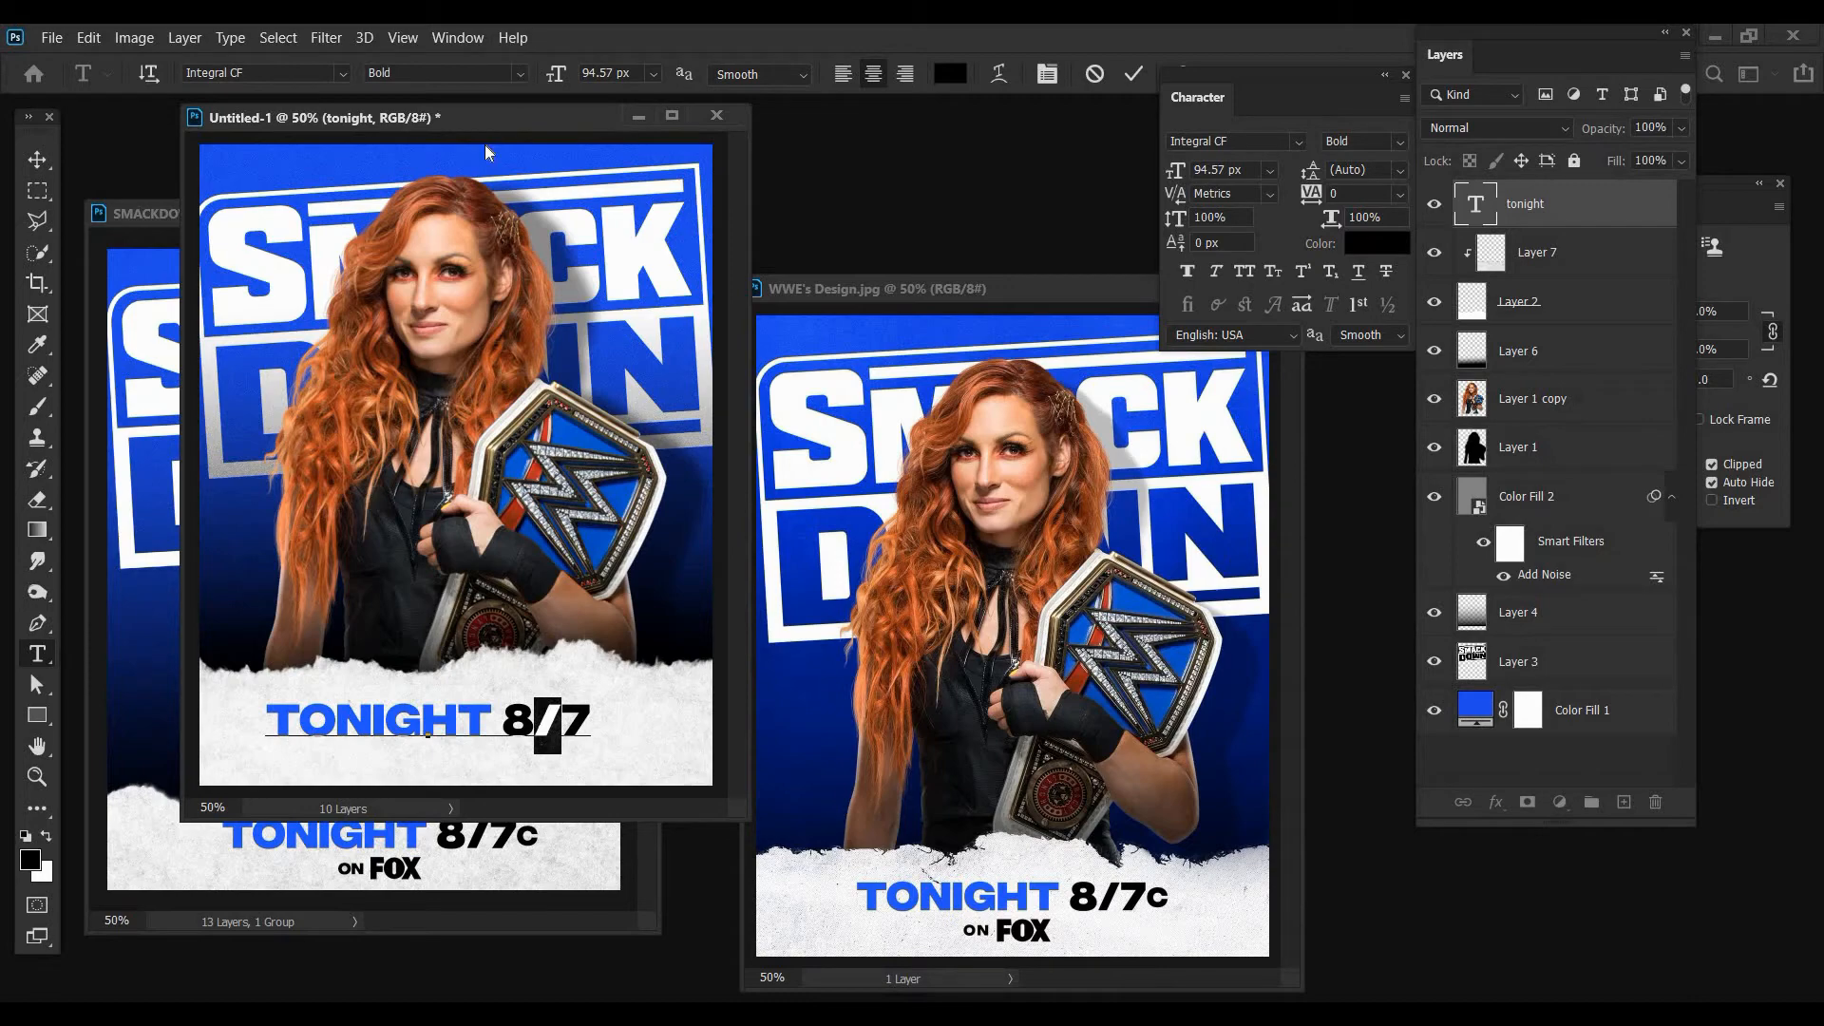
{"action": "left_click", "coordinate": [470, 175]}
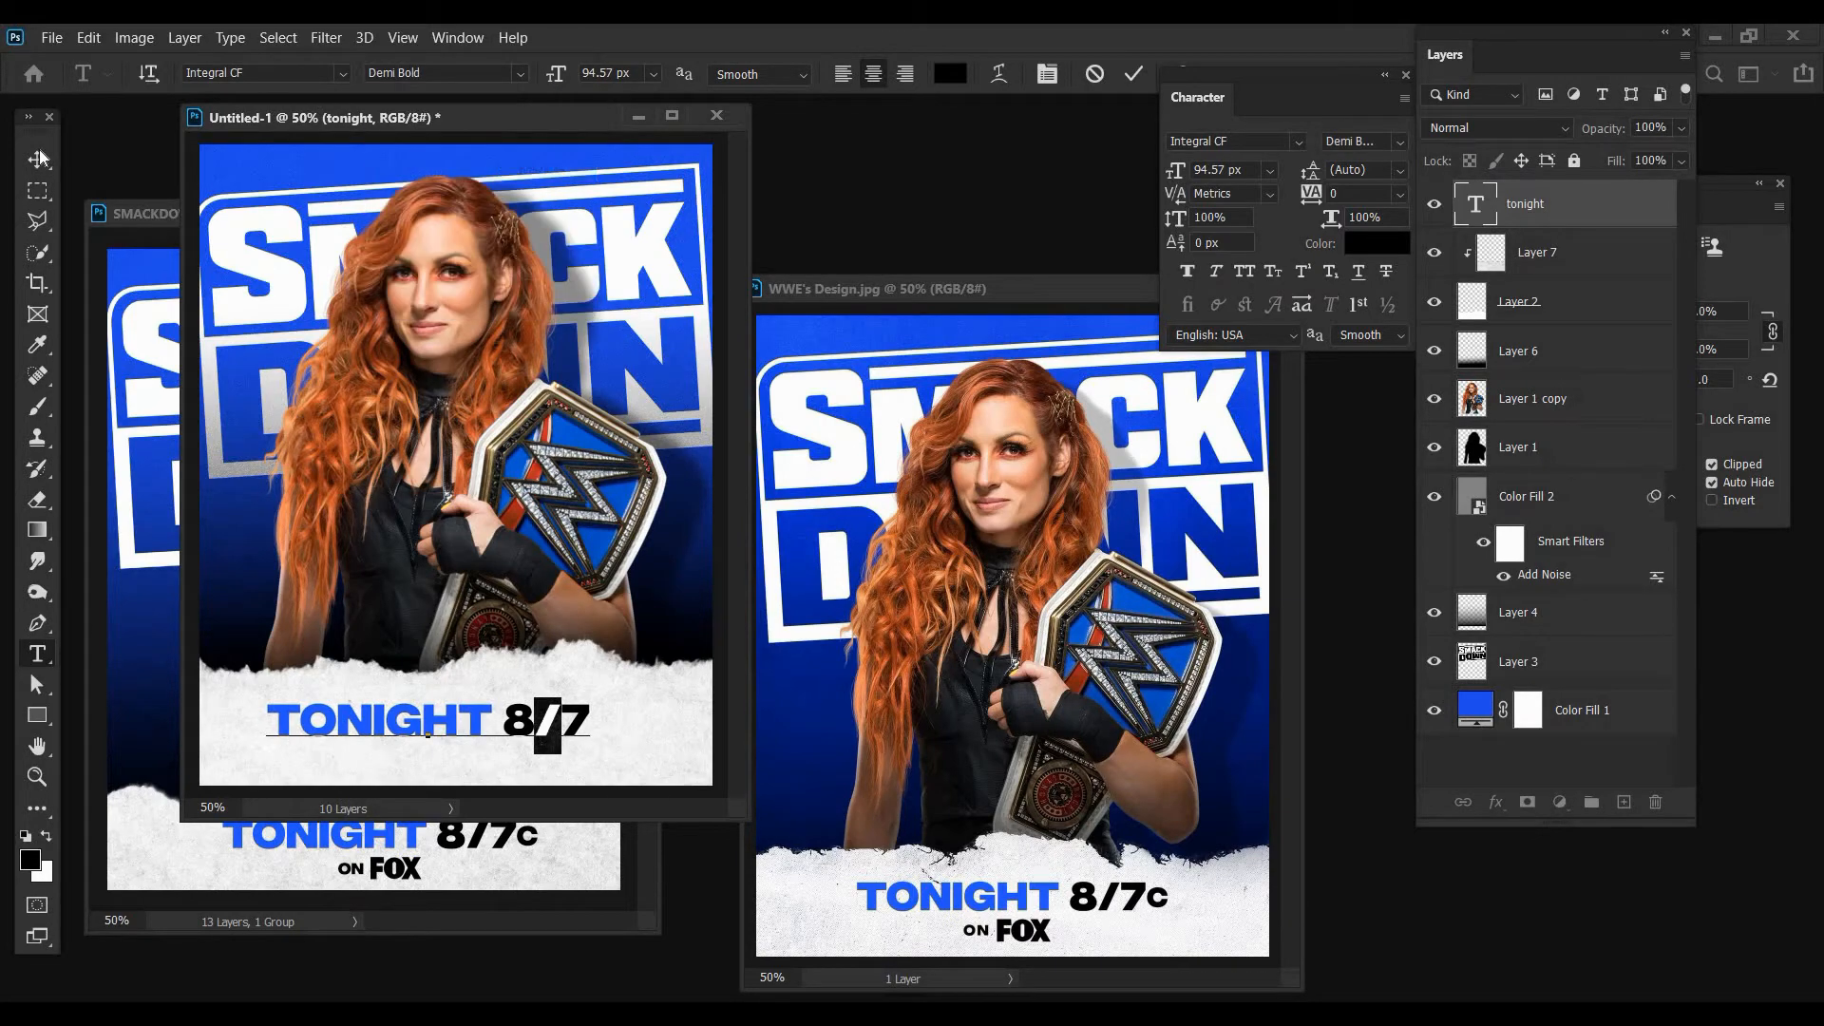
{"action": "key", "text": "ctrl+Return"}
{"action": "key", "text": "v"}
{"action": "left_click_drag", "start_coordinate": [448, 694], "coordinate": [462, 699]}
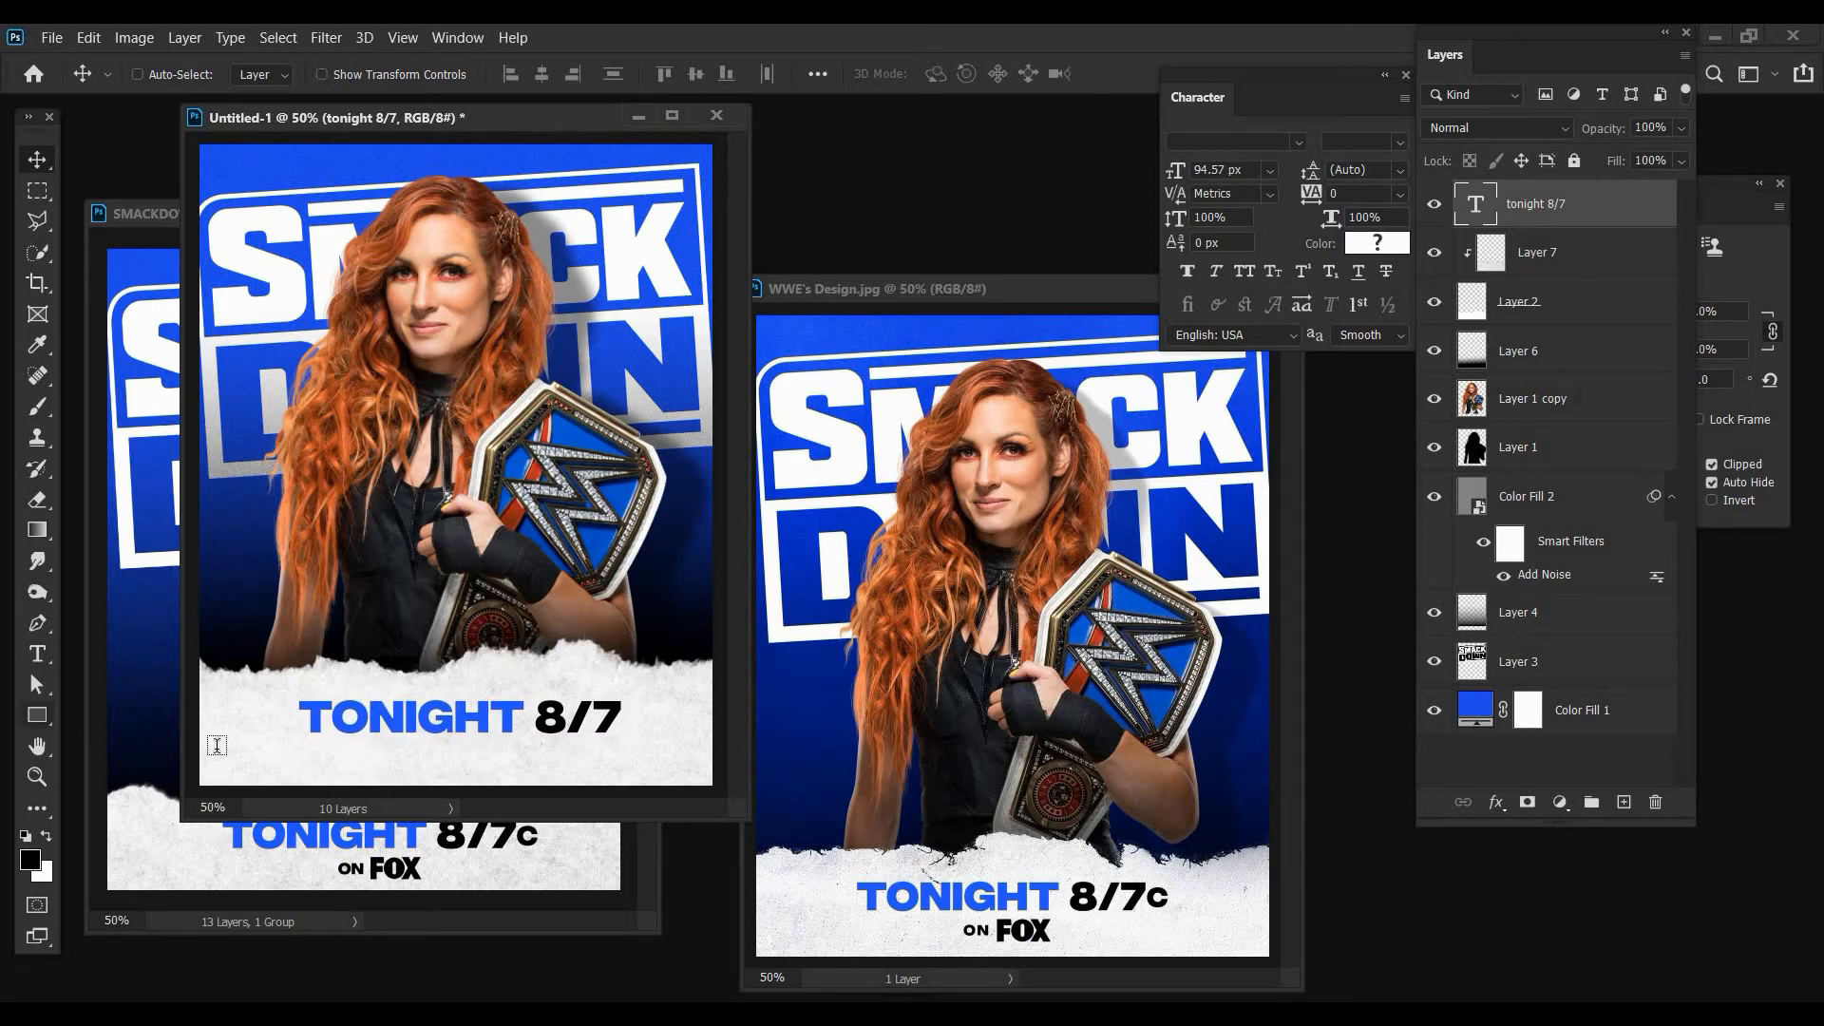
- Add a separate text layer reading c on the torn paper and set its font to Integral CF Bold
{"action": "key", "text": "t"}
{"action": "left_click", "coordinate": [249, 738]}
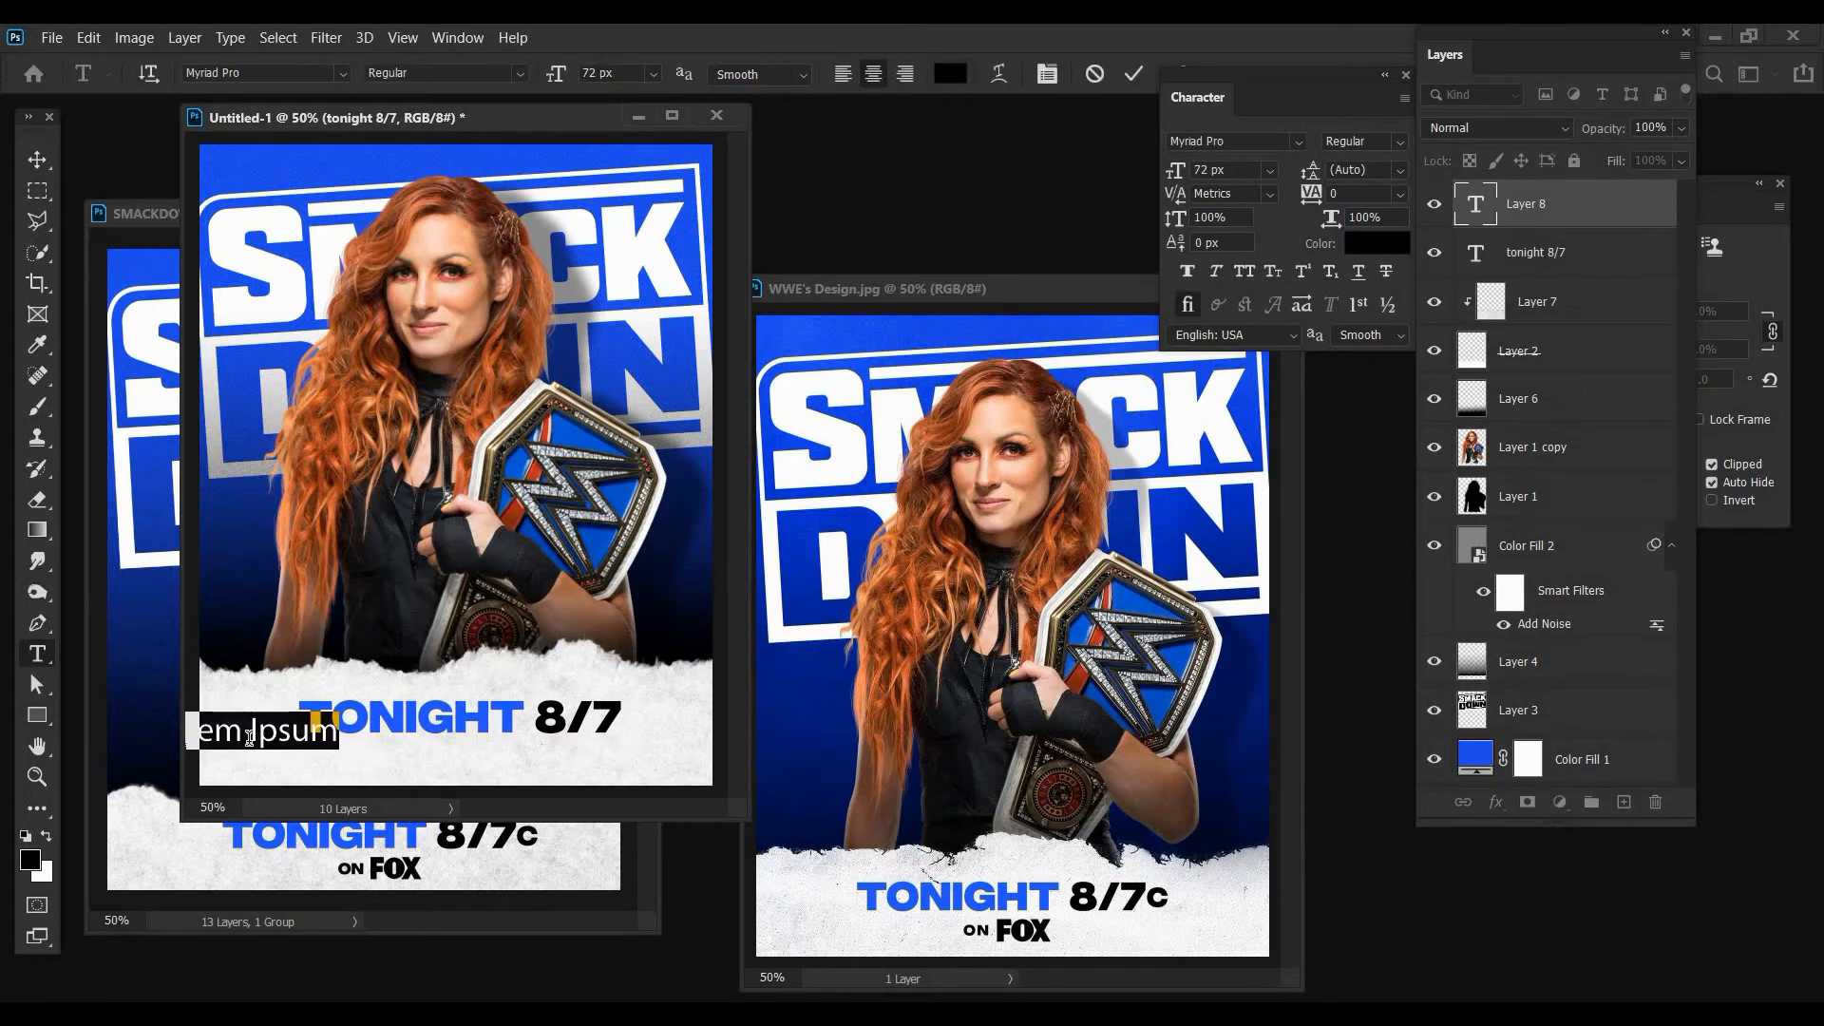
{"action": "type", "text": "c"}
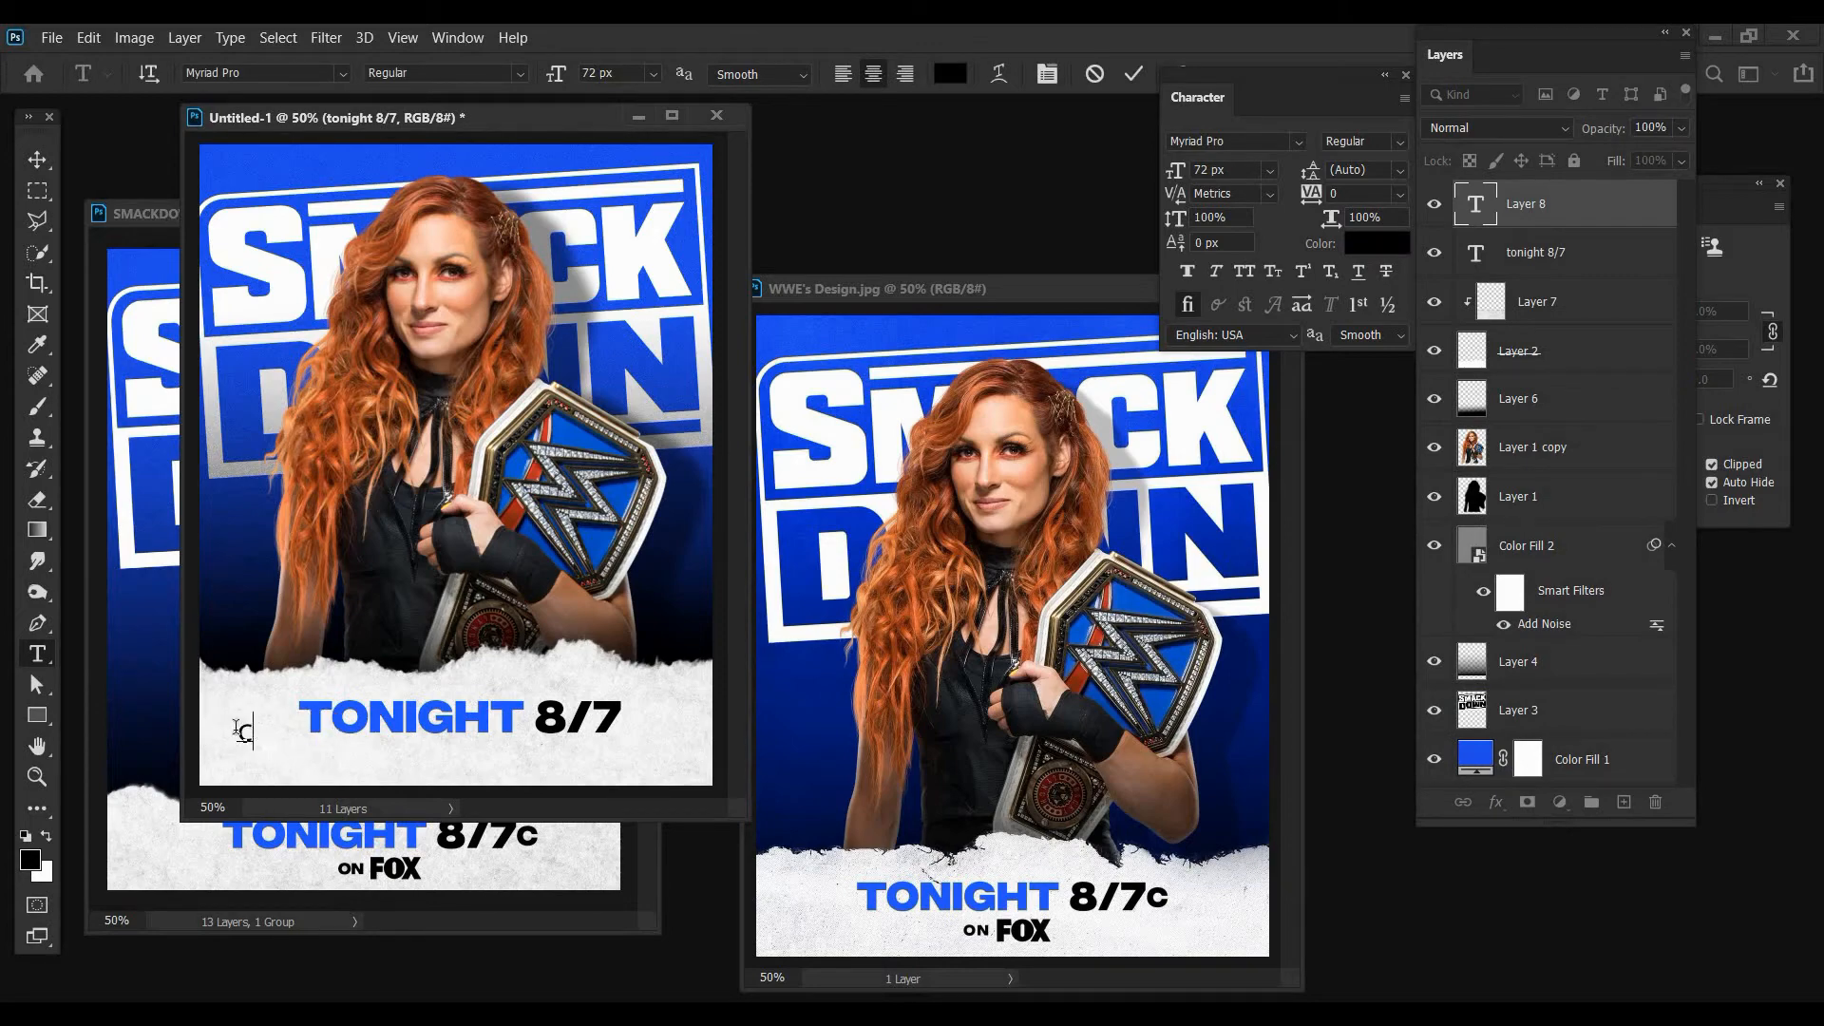
{"action": "left_click", "coordinate": [343, 73]}
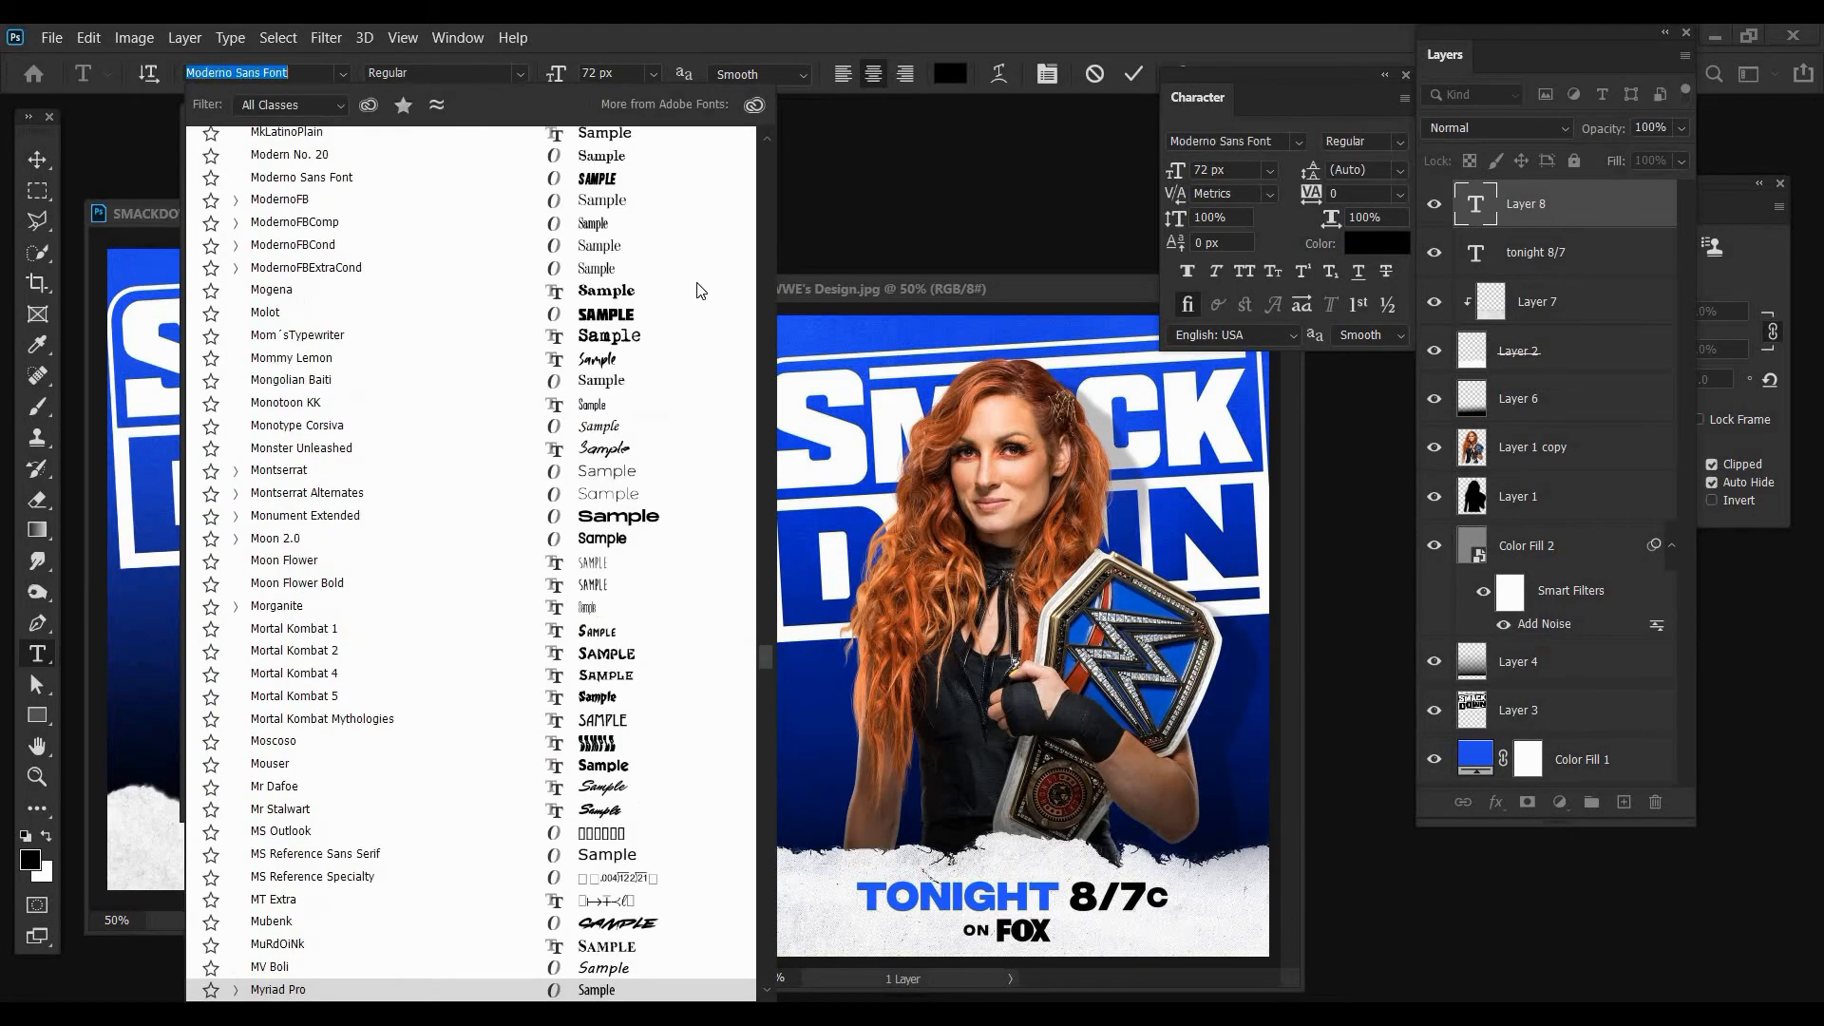
{"action": "key", "text": "BackSpace"}
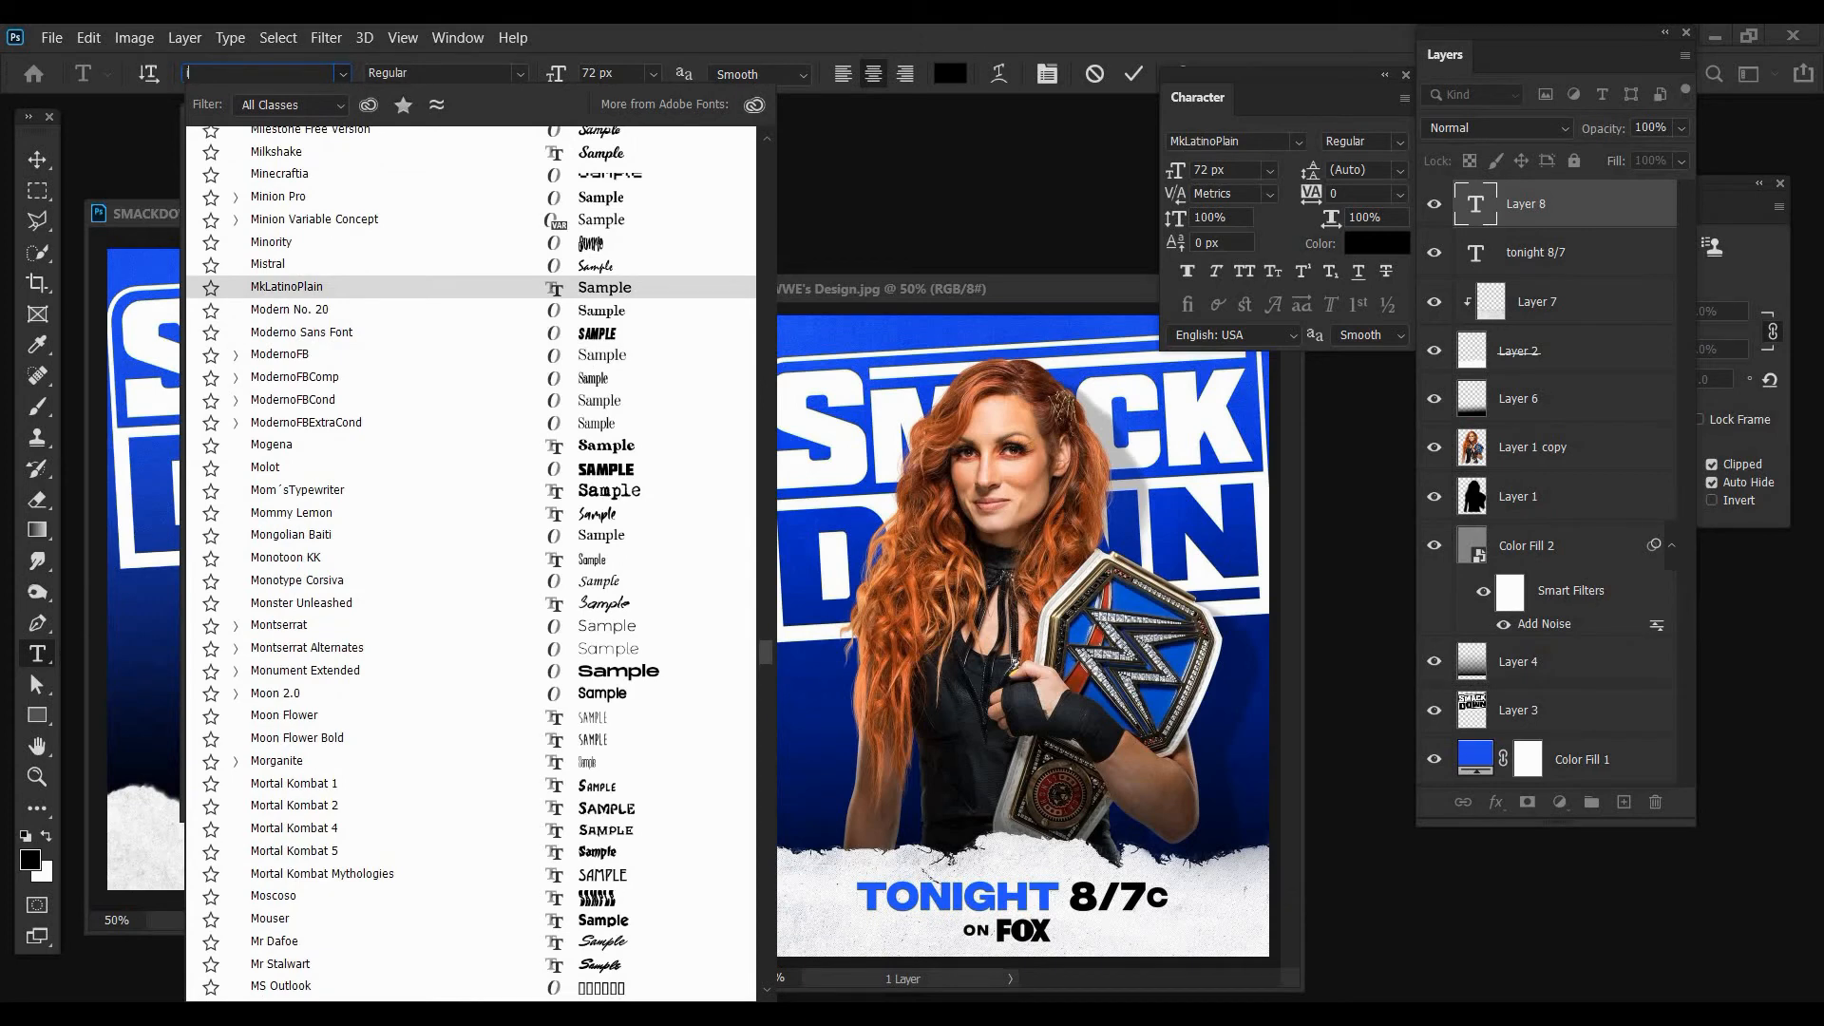
{"action": "type", "text": "inte"}
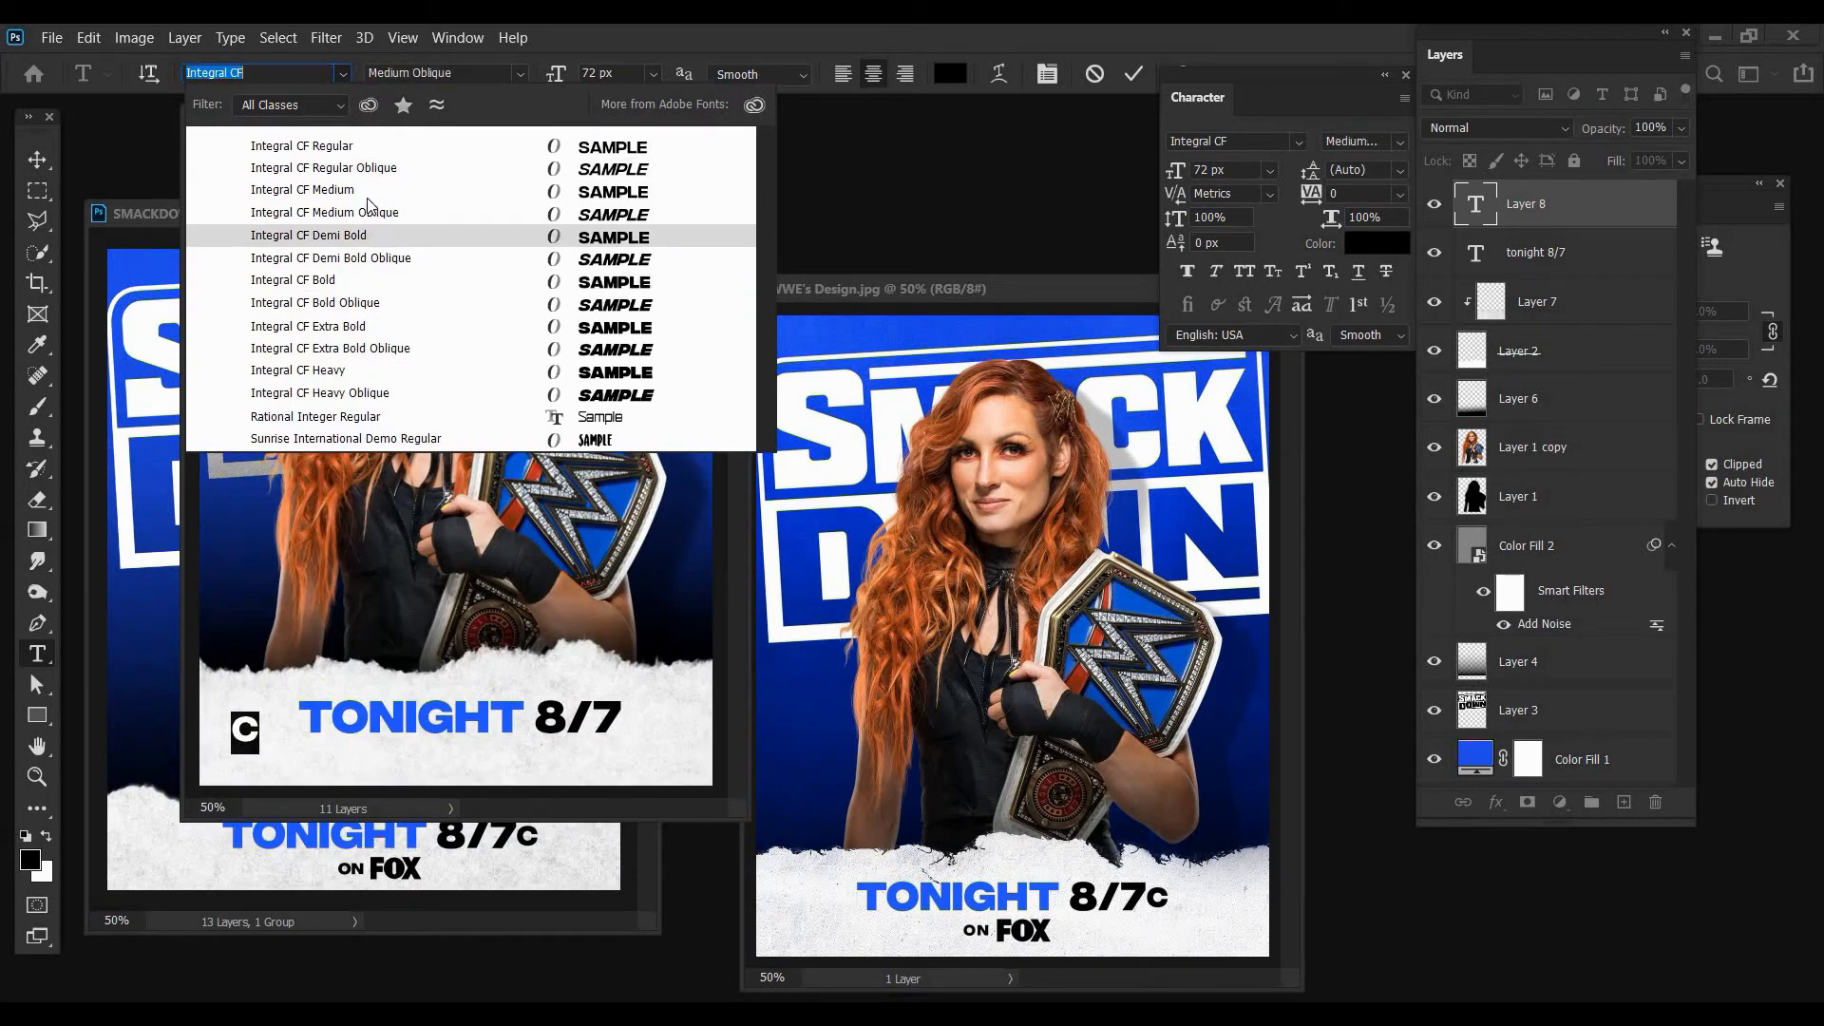
{"action": "left_click", "coordinate": [339, 278]}
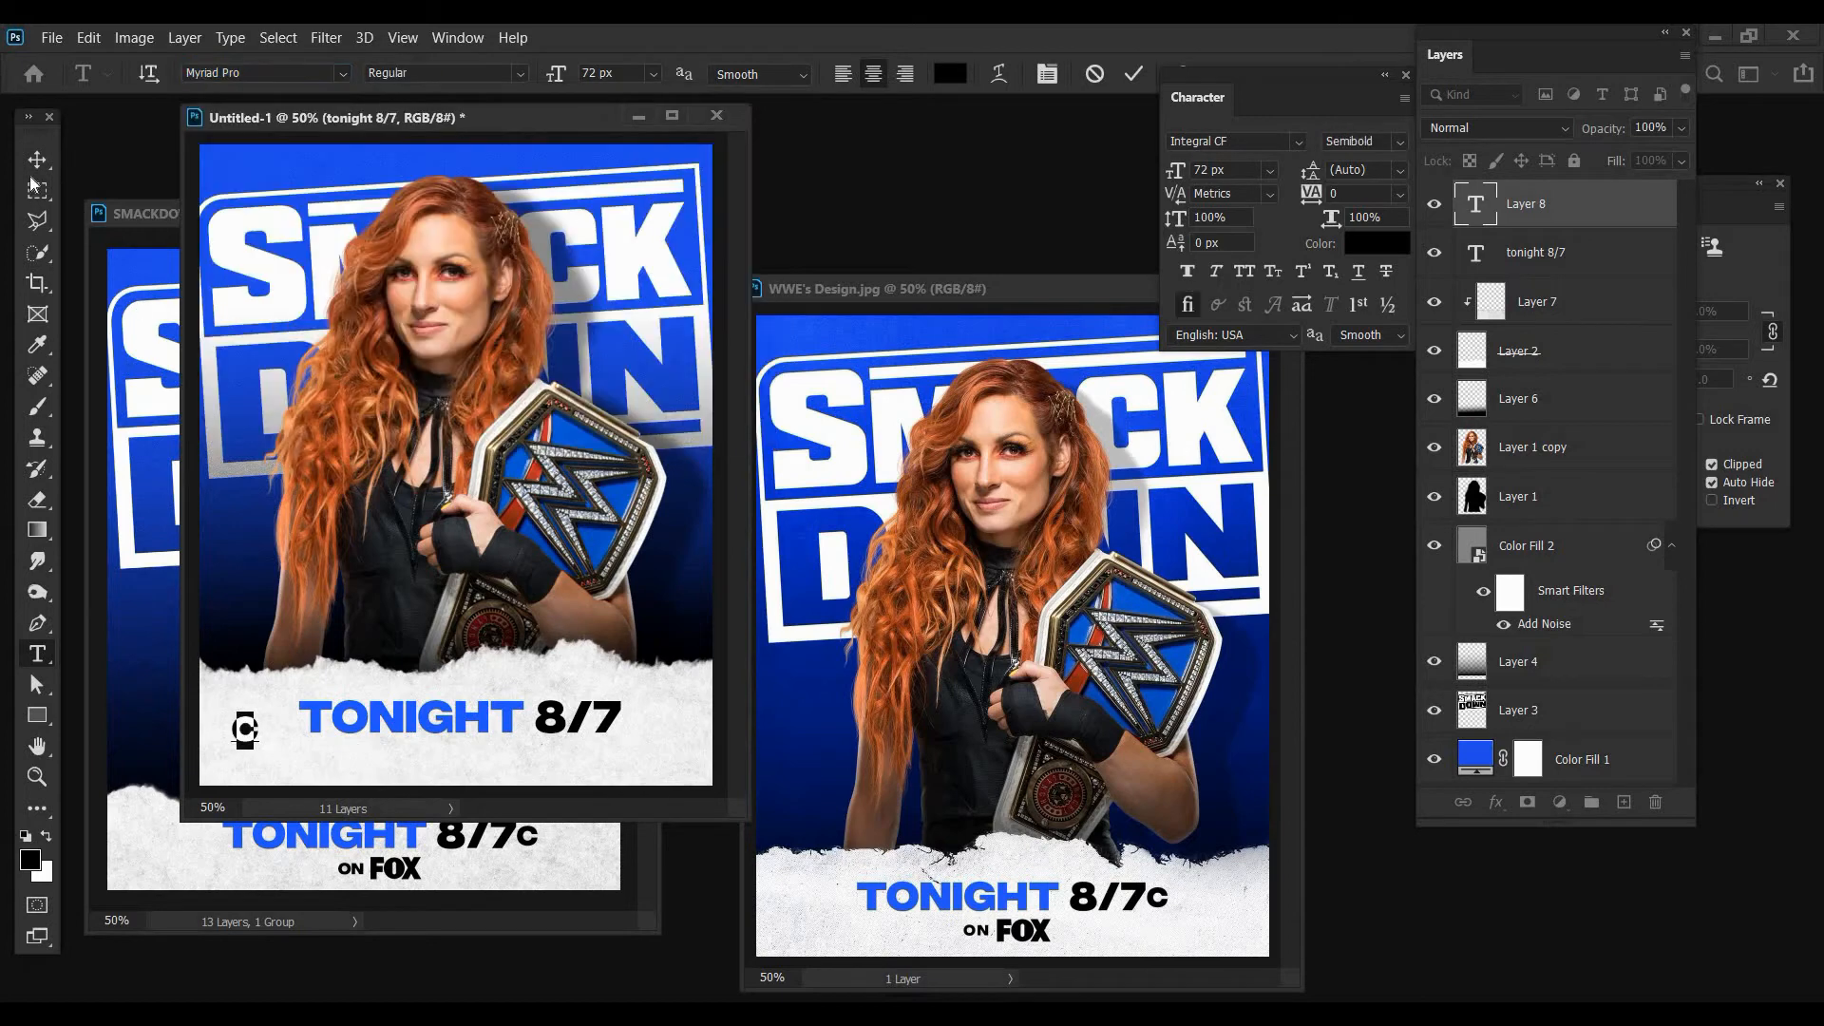
- Place the letter c directly after 8/7 and scale it proportionally to about 82%
{"action": "left_click", "coordinate": [37, 158]}
{"action": "left_click_drag", "start_coordinate": [309, 740], "coordinate": [685, 739]}
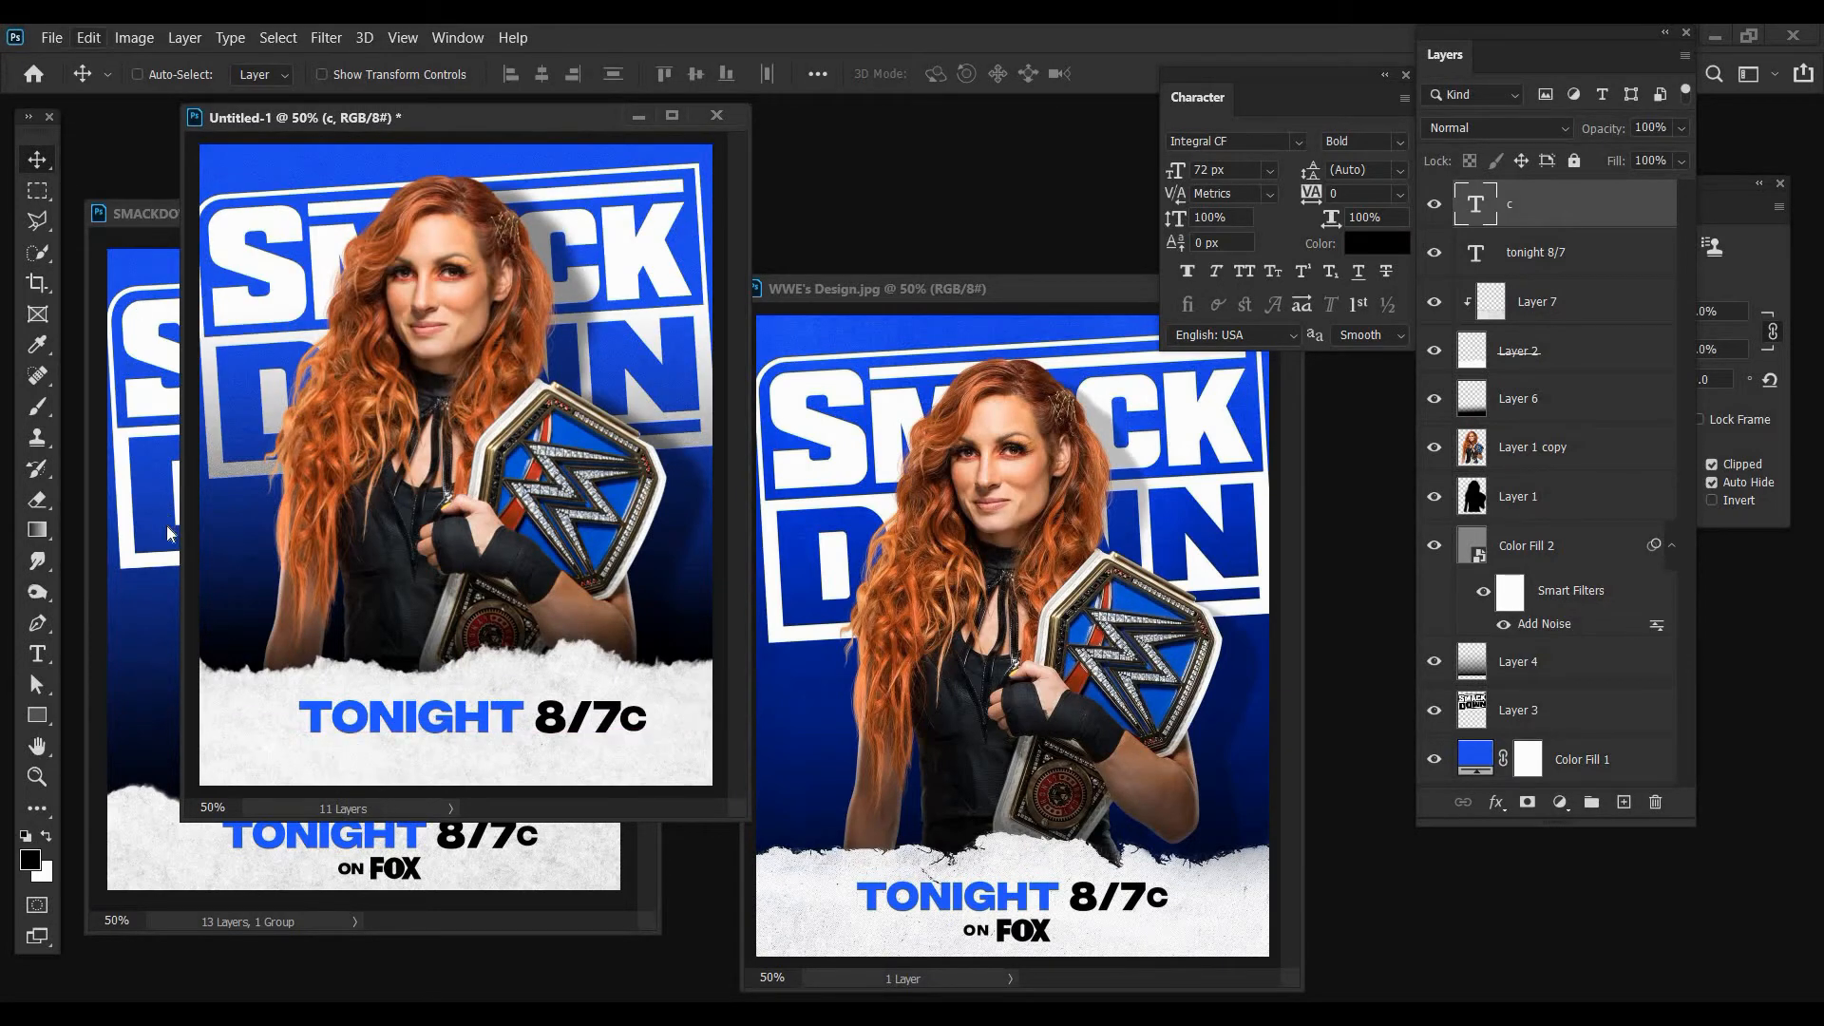
{"action": "left_click", "coordinate": [88, 38]}
{"action": "left_click", "coordinate": [114, 522]}
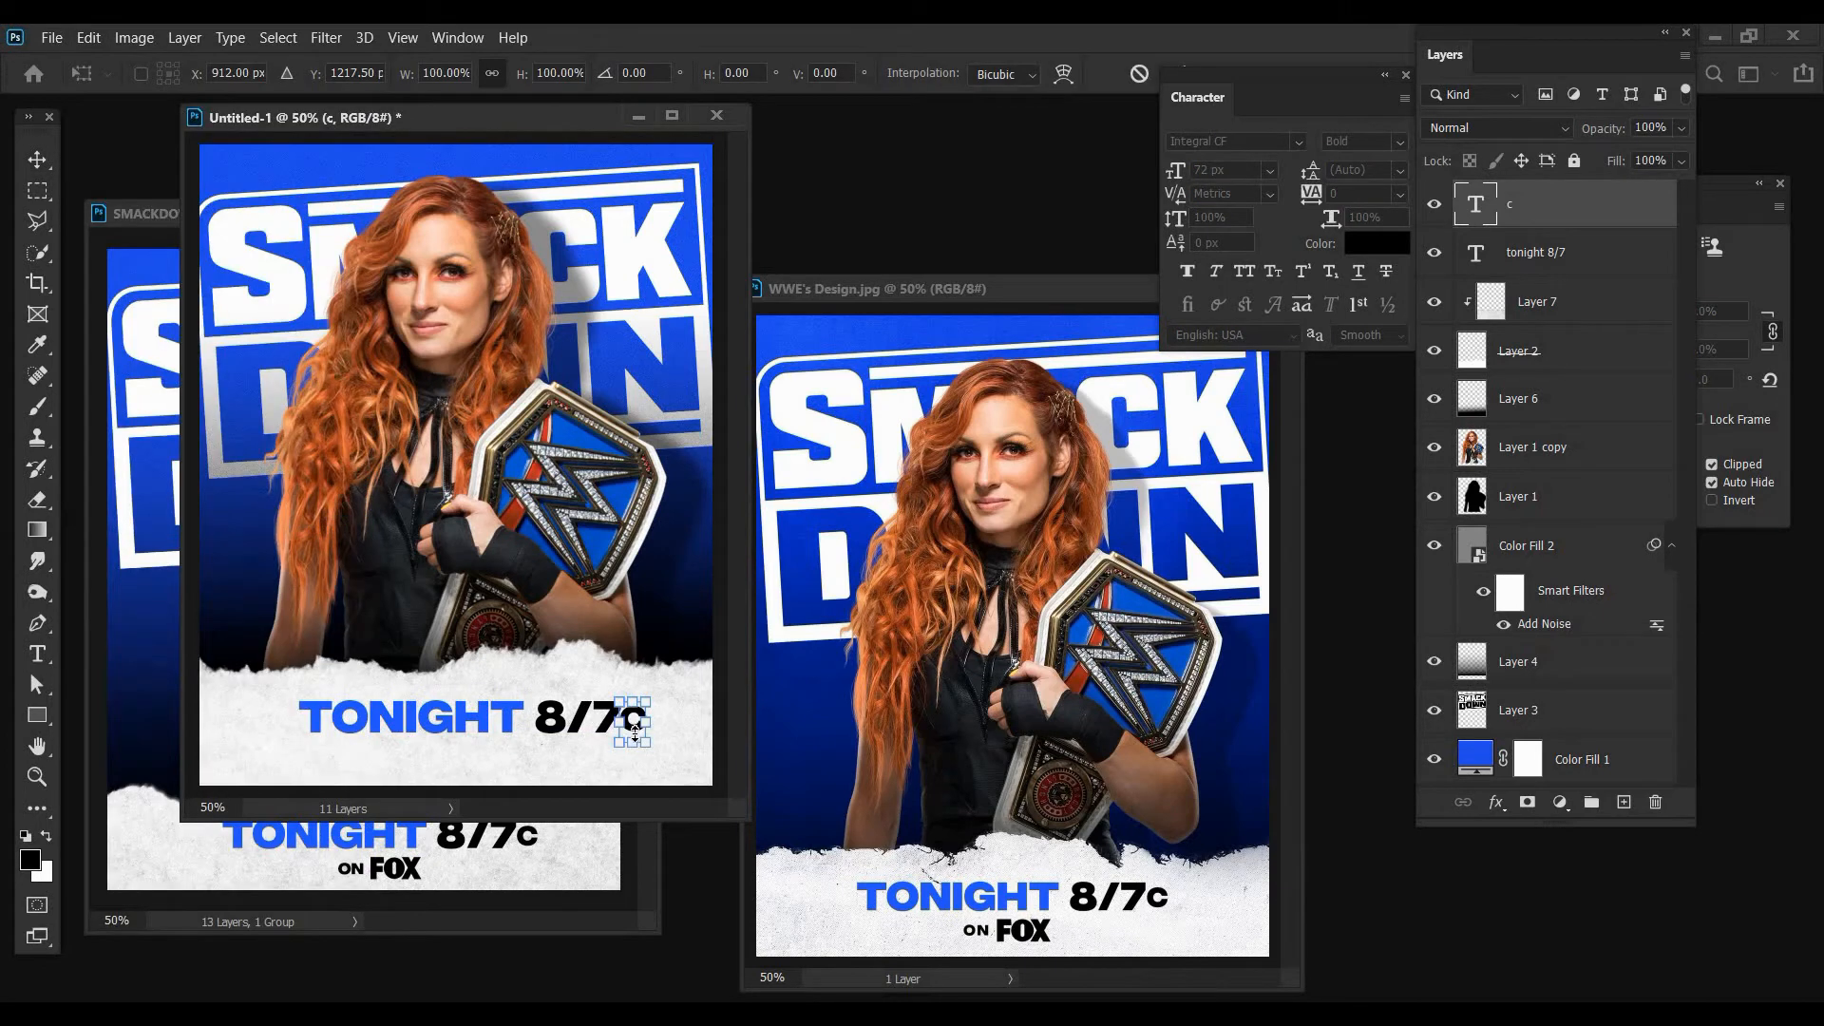
{"action": "left_click_drag", "start_coordinate": [635, 733], "coordinate": [635, 726]}
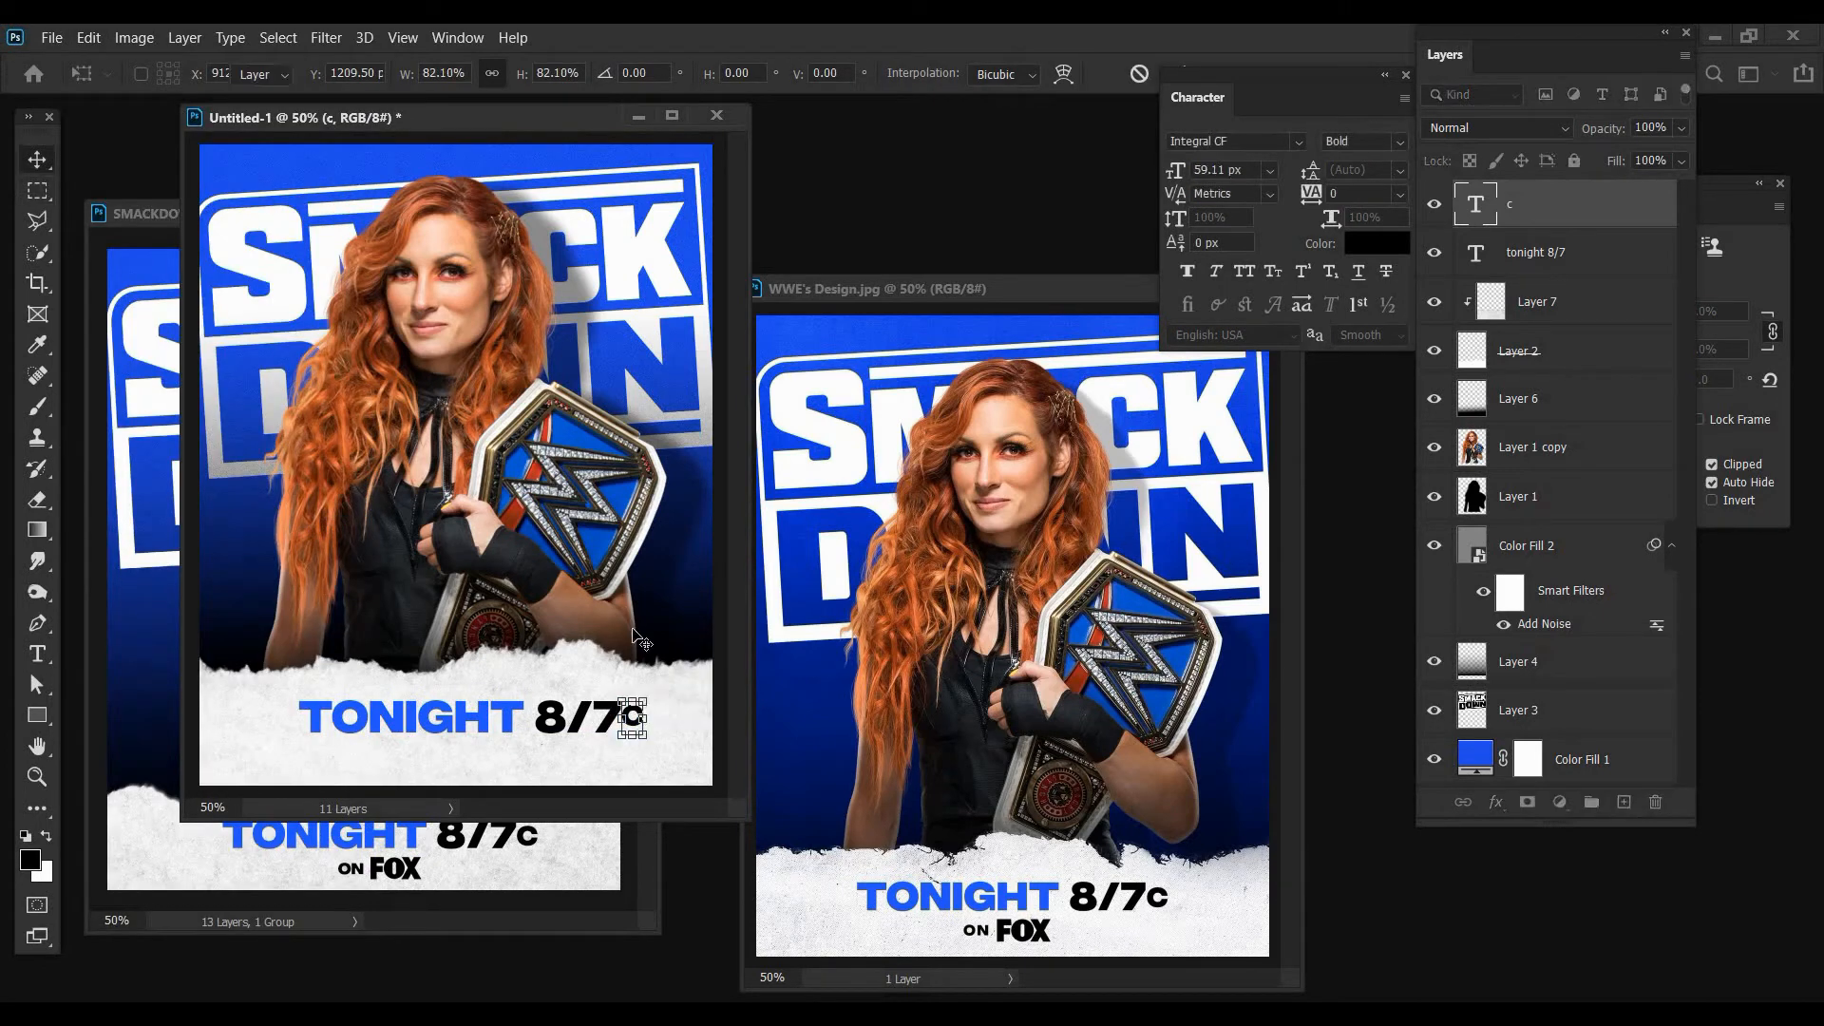
{"action": "key", "text": "Return"}
- Nudge the c down 10 px and adjust its horizontal spacing, and shift both text layers slightly left together
{"action": "key", "text": "shift+Down"}
{"action": "key", "text": "Right"}
{"action": "key", "text": "Right"}
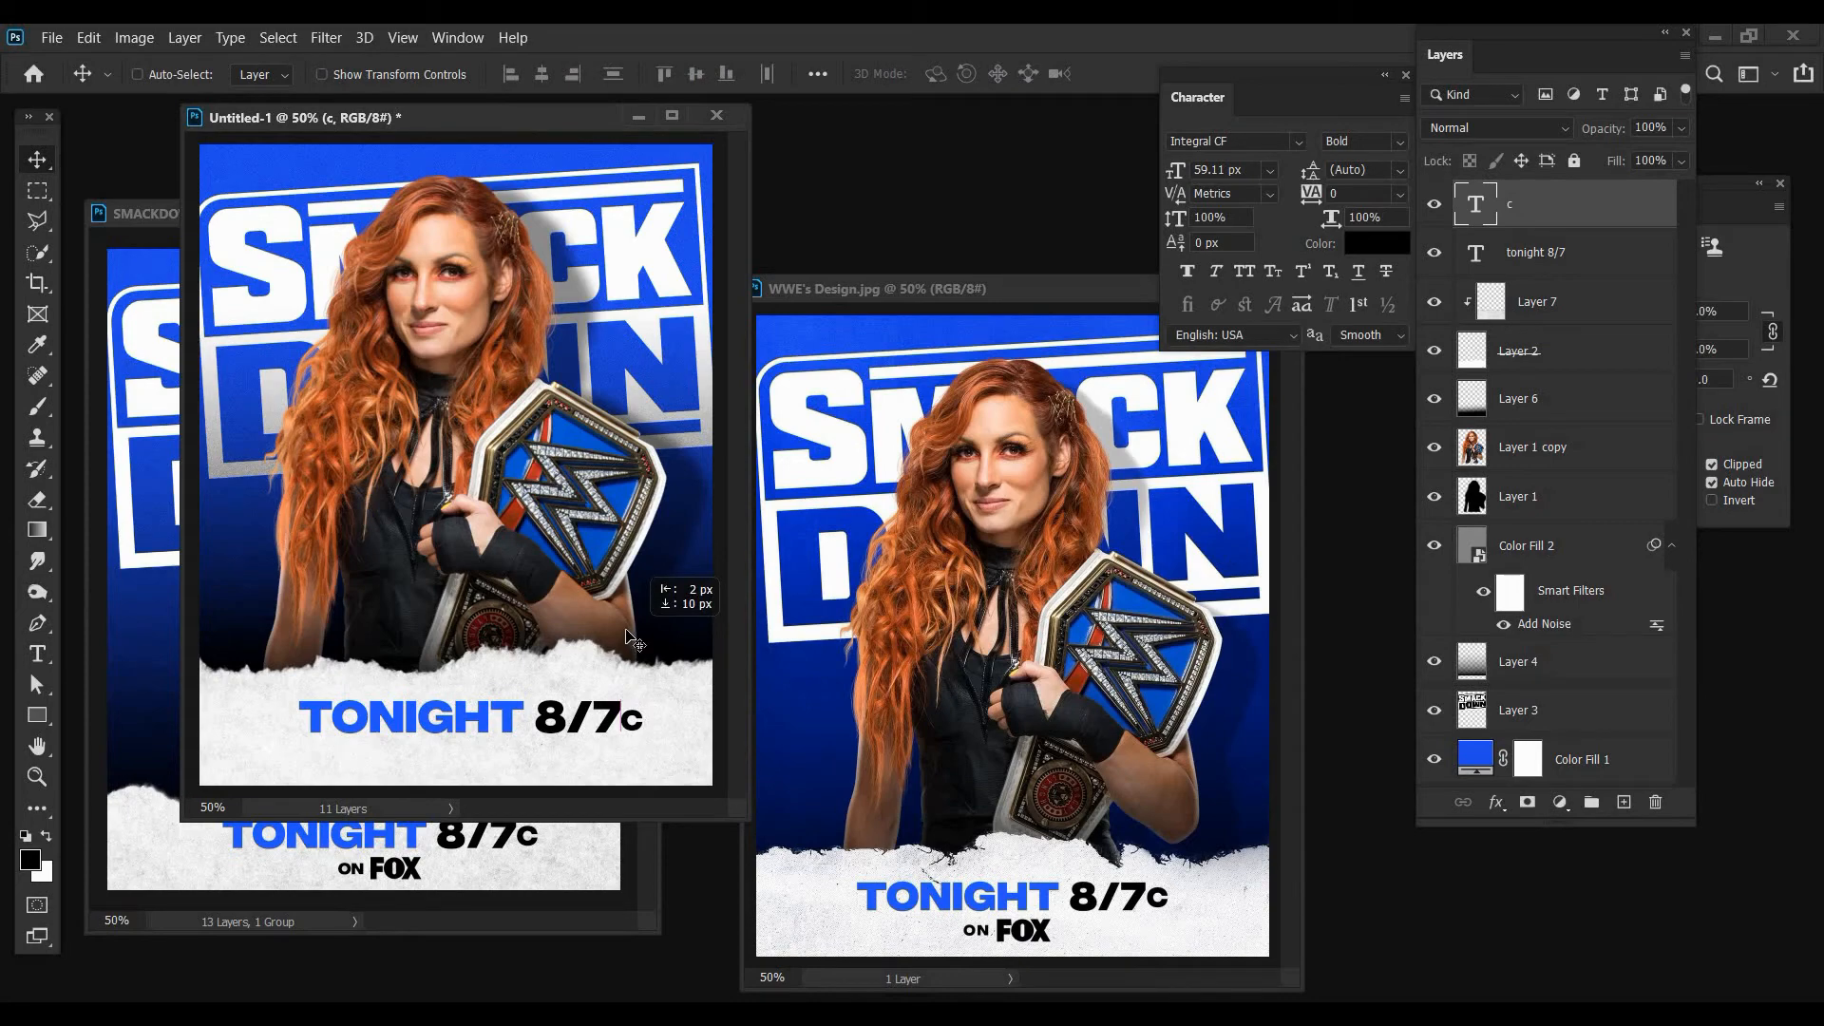
{"action": "key", "text": "Left"}
{"action": "key", "text": "Left"}
{"action": "key", "text": "shift+Right"}
{"action": "left_click", "coordinate": [1533, 259], "text": "shift"}
{"action": "left_click_drag", "start_coordinate": [567, 759], "coordinate": [559, 758]}
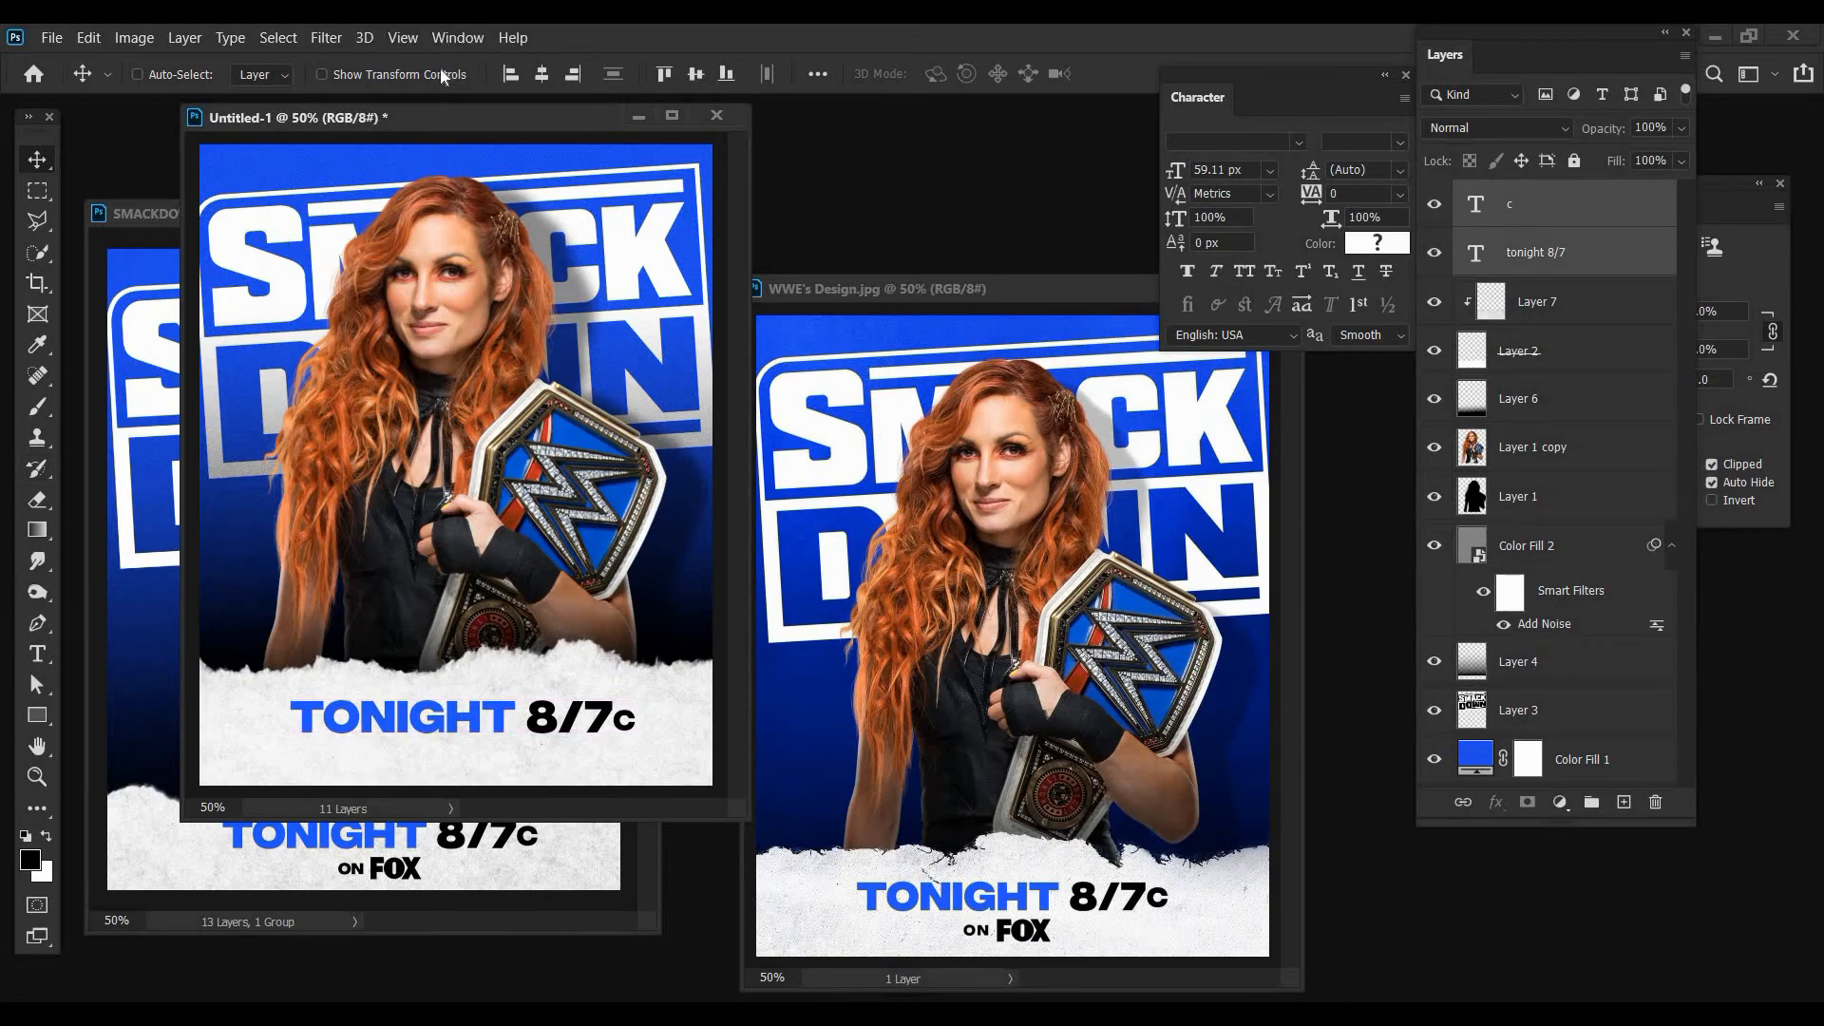
- Copy the logo from Fox Logo.png into the Untitled-1 poster and close the logo file without saving
{"action": "key", "text": "alt+w"}
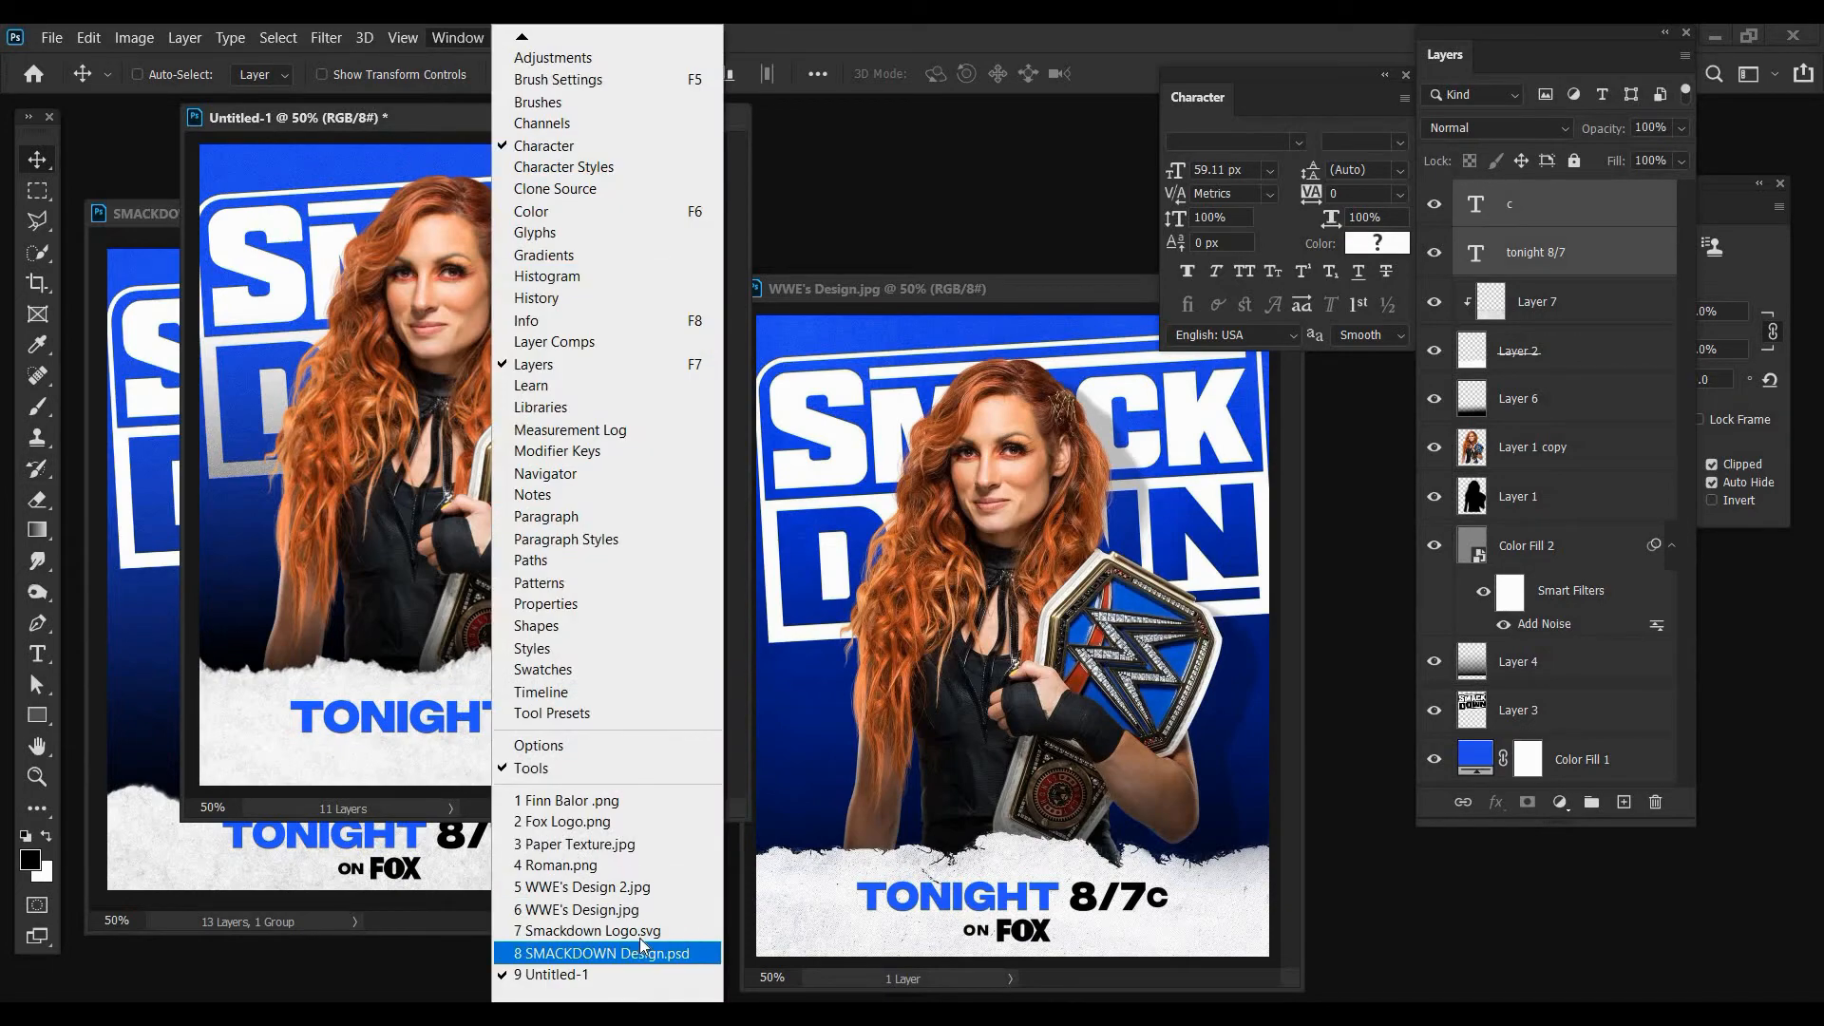
{"action": "left_click", "coordinate": [613, 822]}
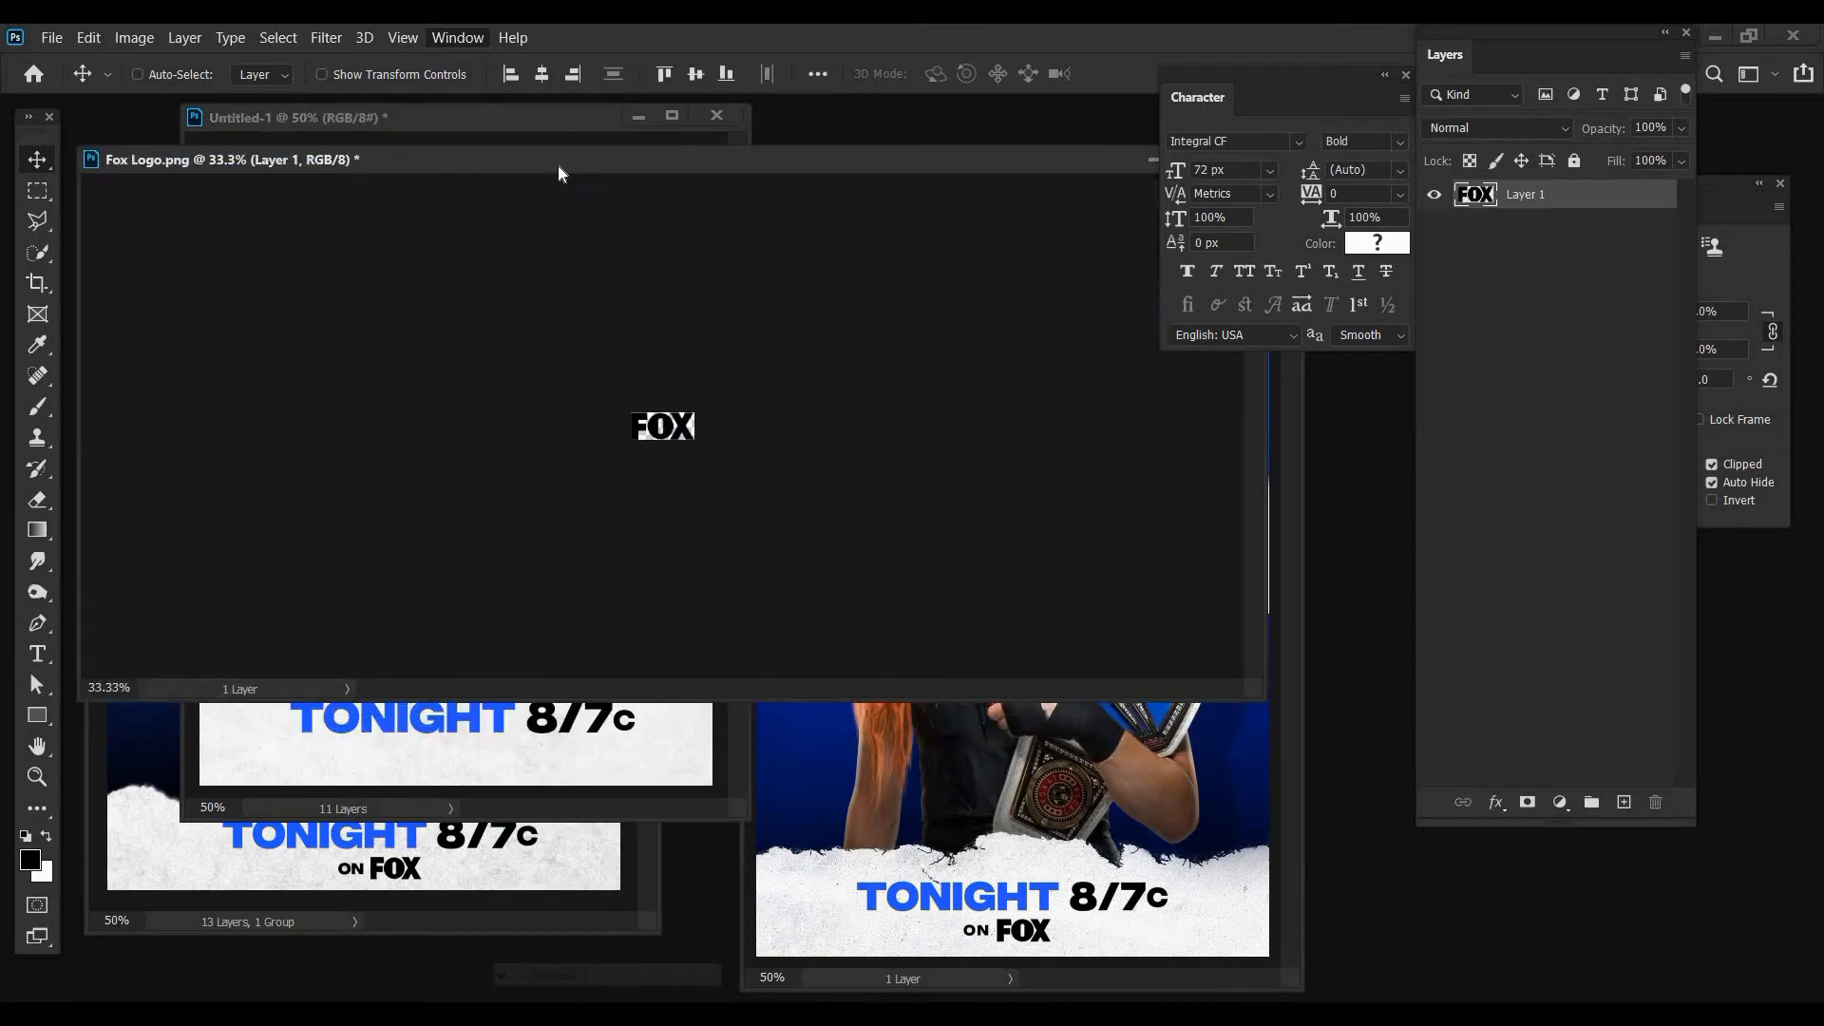
{"action": "left_click_drag", "start_coordinate": [453, 160], "coordinate": [541, 434]}
{"action": "left_click_drag", "start_coordinate": [751, 702], "coordinate": [460, 354]}
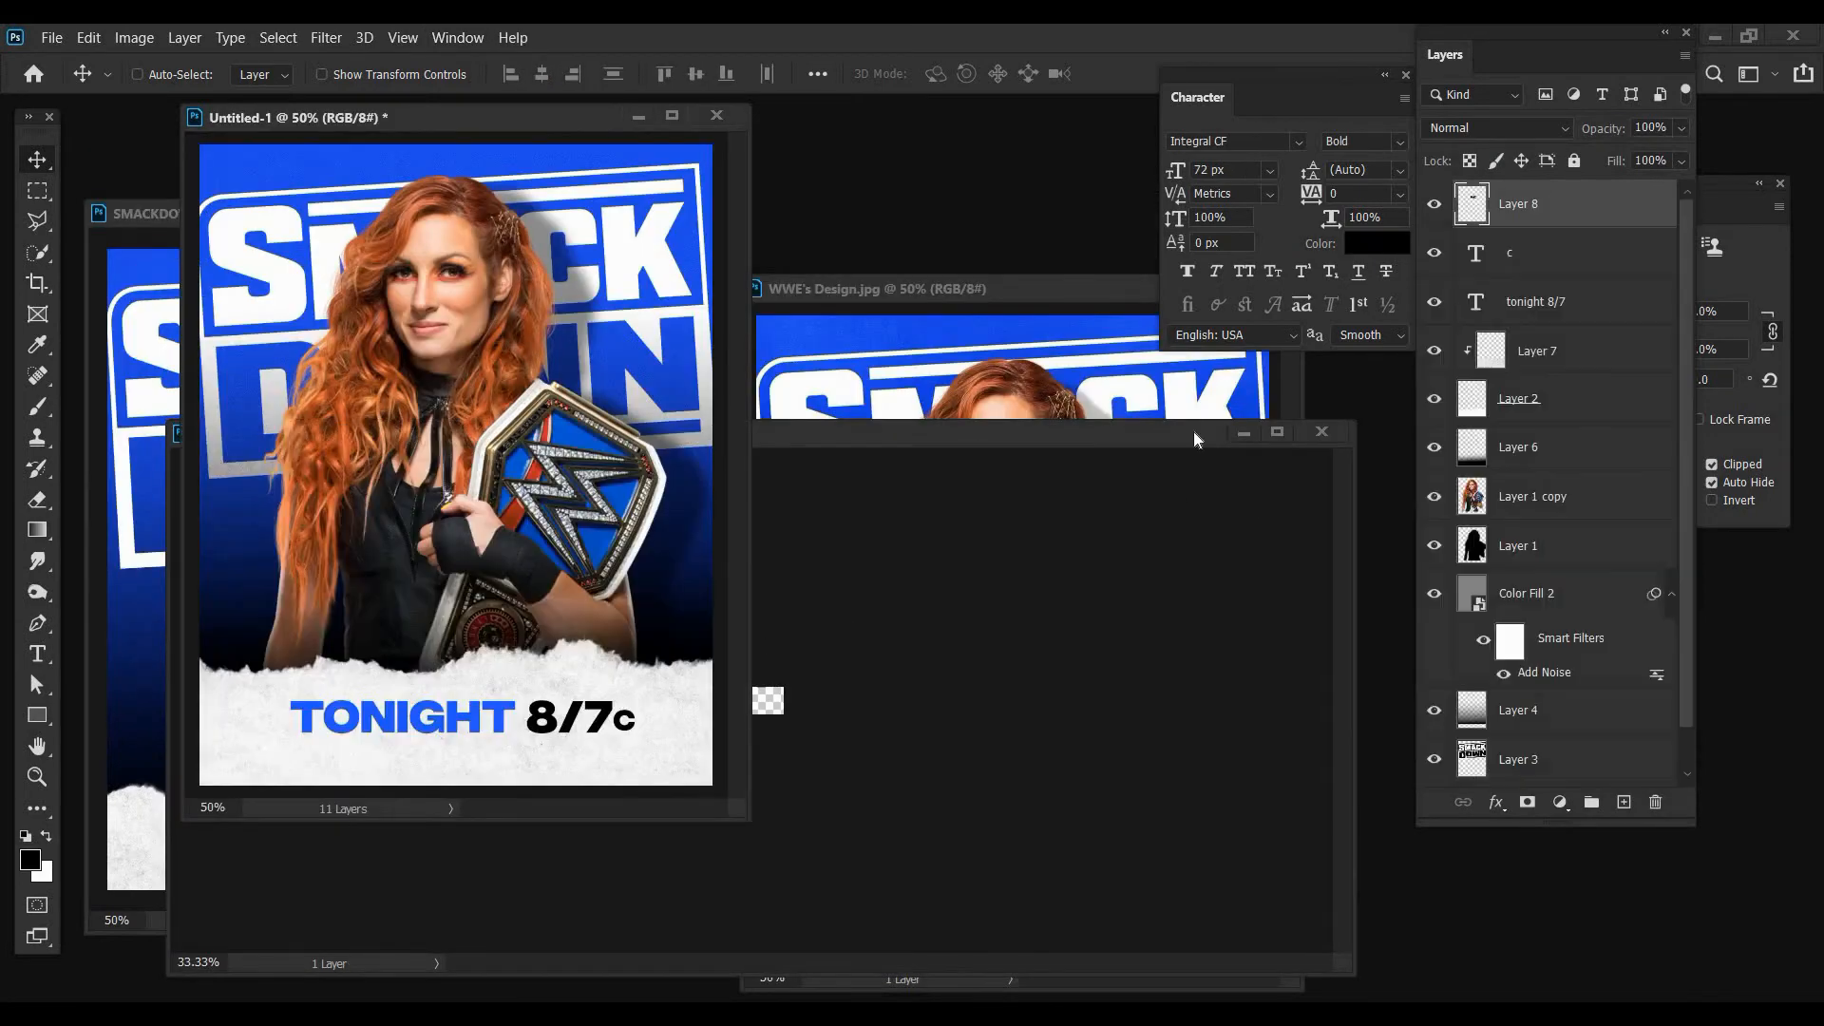
{"action": "left_click", "coordinate": [1322, 431]}
{"action": "key", "text": "Tab"}
{"action": "key", "text": "Return"}
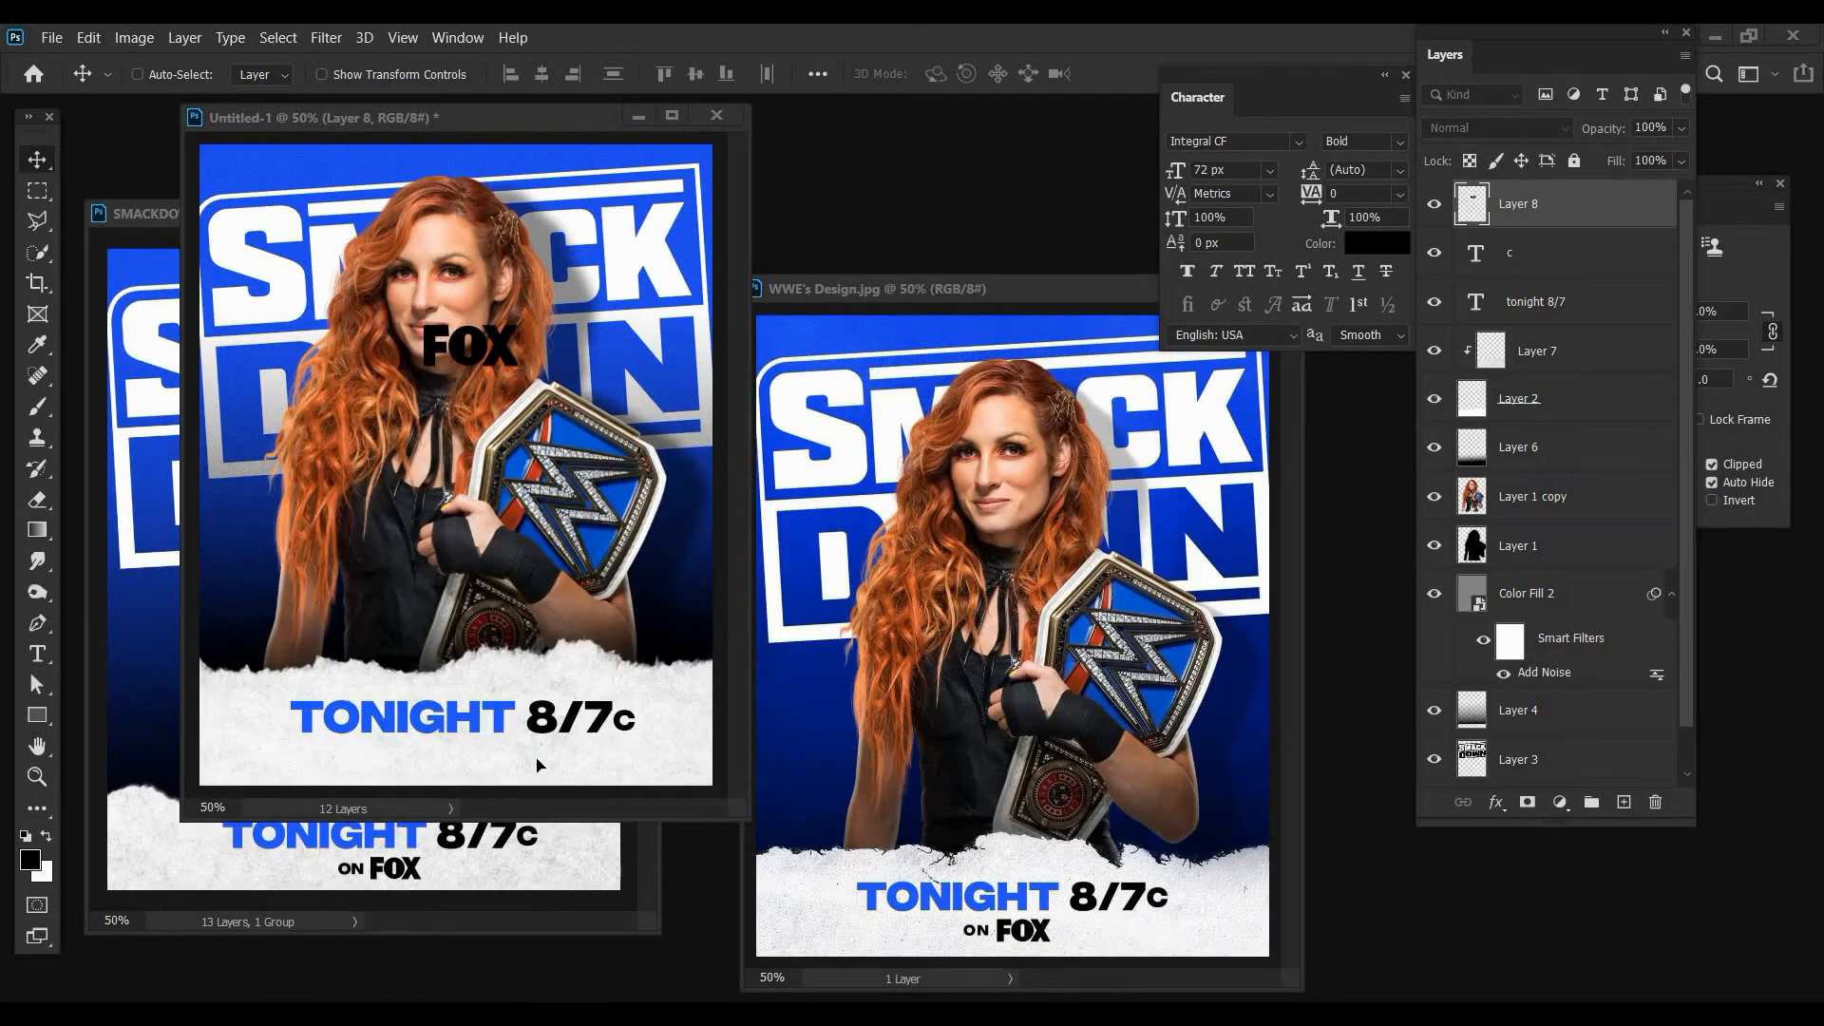
- Place the FOX logo on the torn paper below TONIGHT 8/7c and scale it proportionally to 65%
{"action": "left_click_drag", "start_coordinate": [513, 356], "coordinate": [546, 769]}
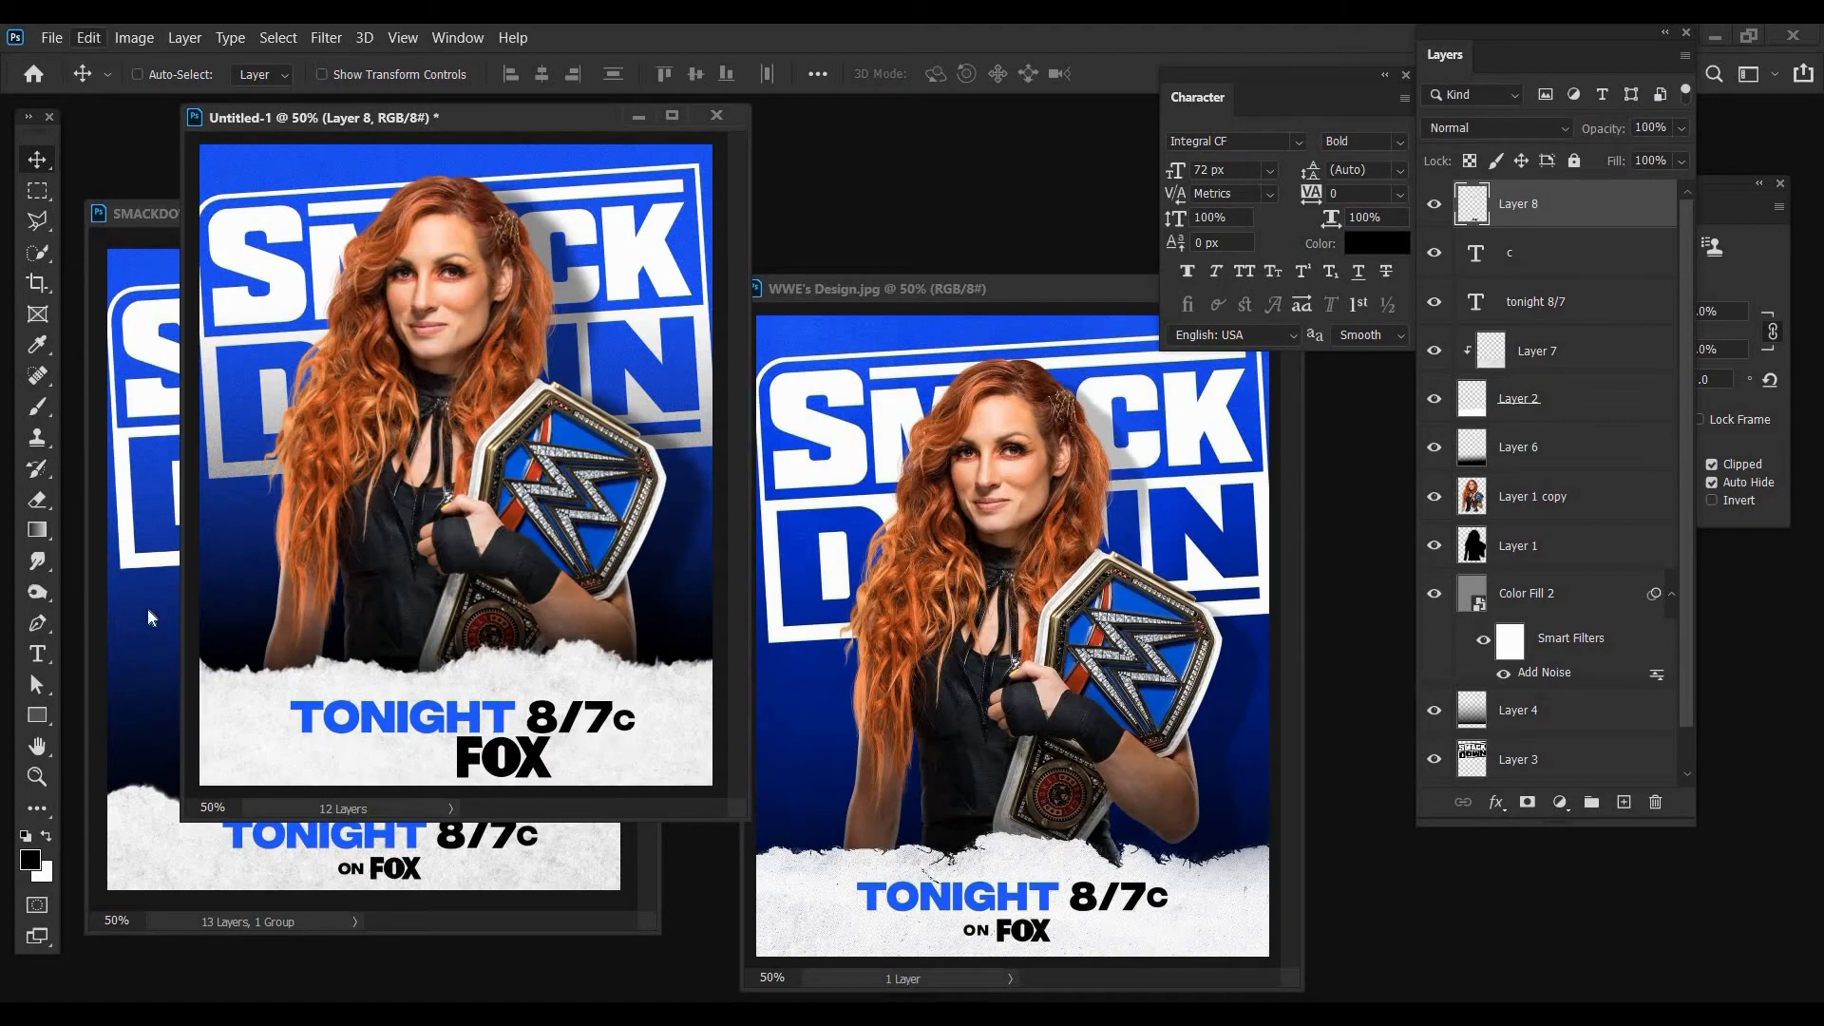
{"action": "key", "text": "alt+e"}
{"action": "left_click", "coordinate": [147, 522]}
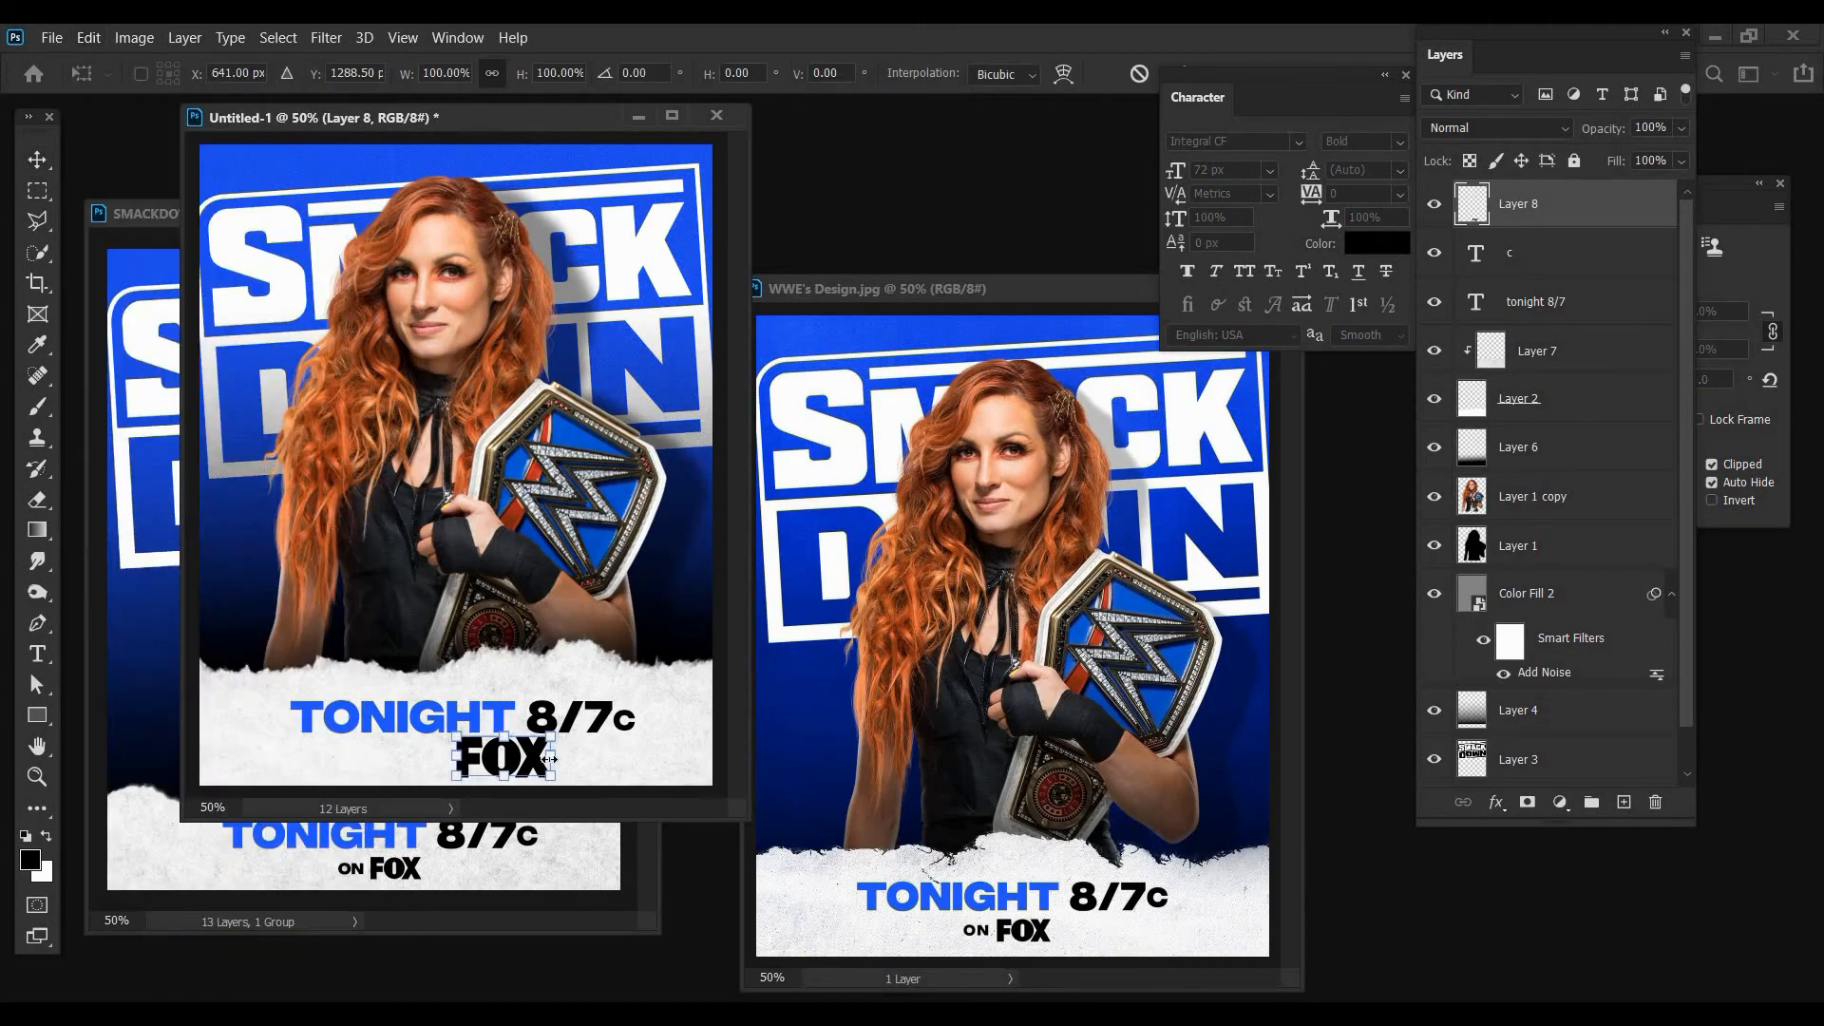
{"action": "left_click_drag", "start_coordinate": [537, 757], "coordinate": [516, 763]}
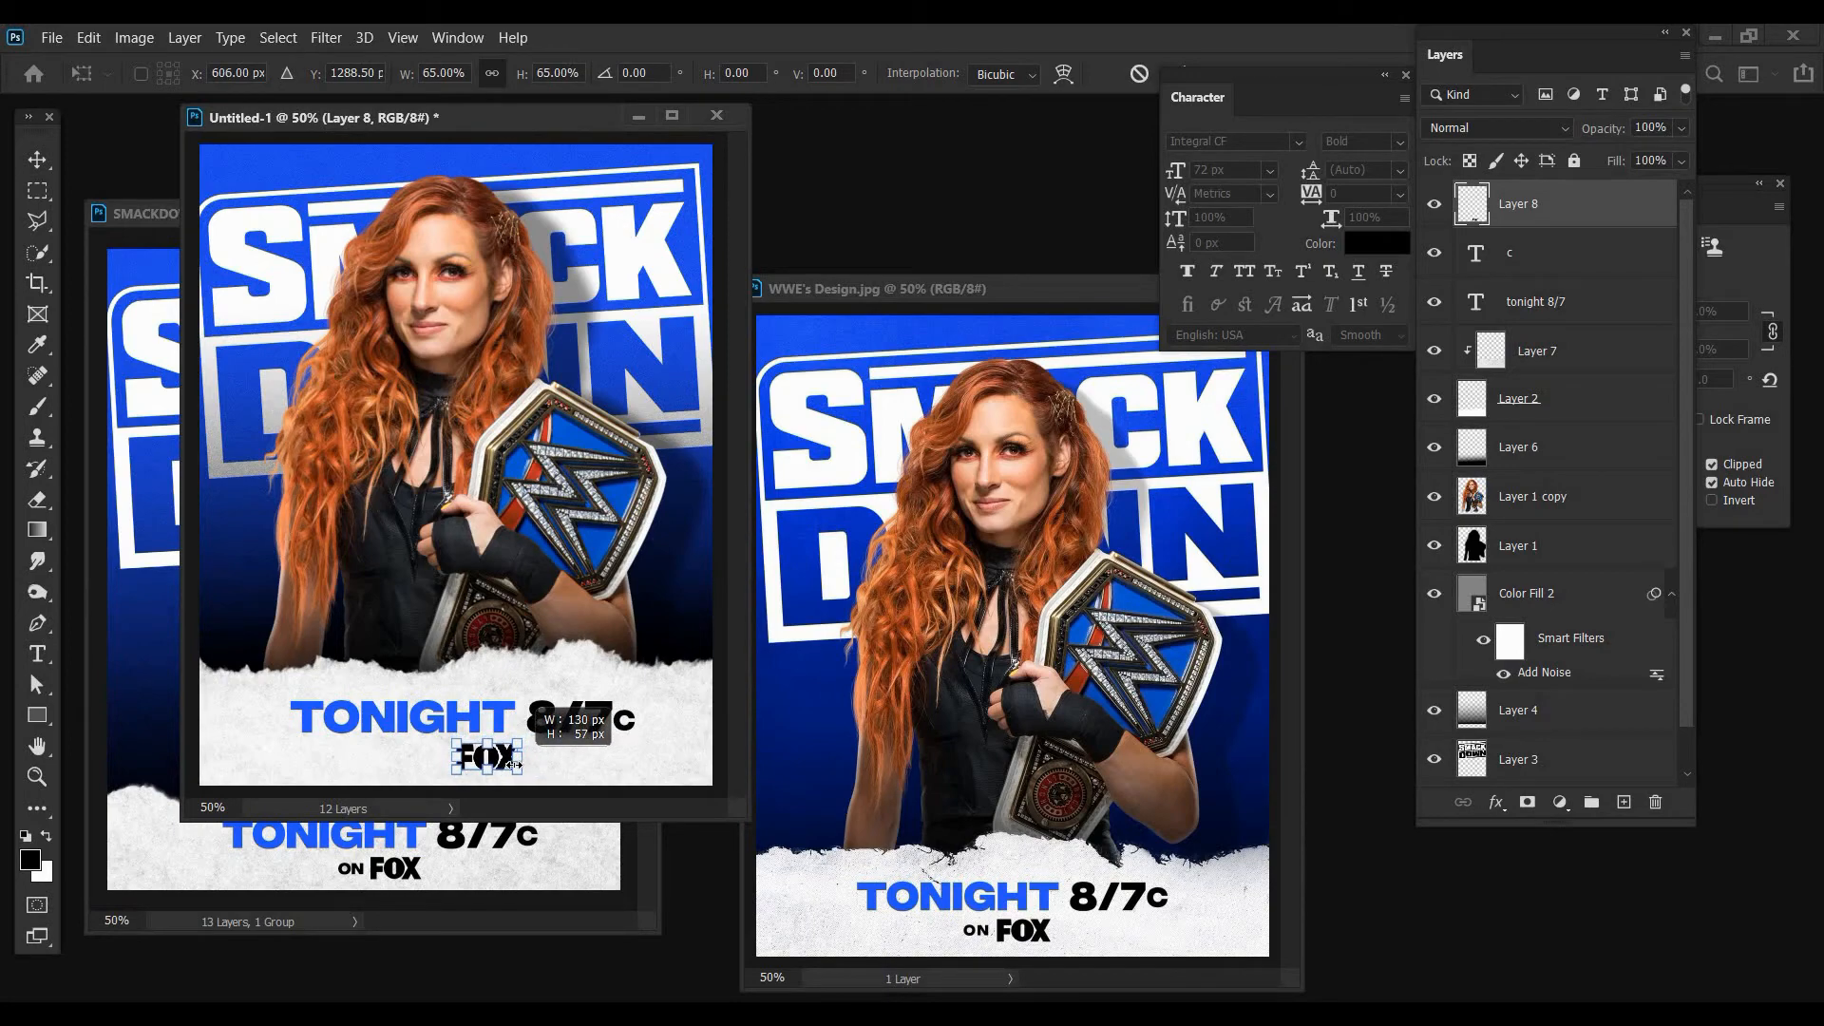
{"action": "key", "text": "Return"}
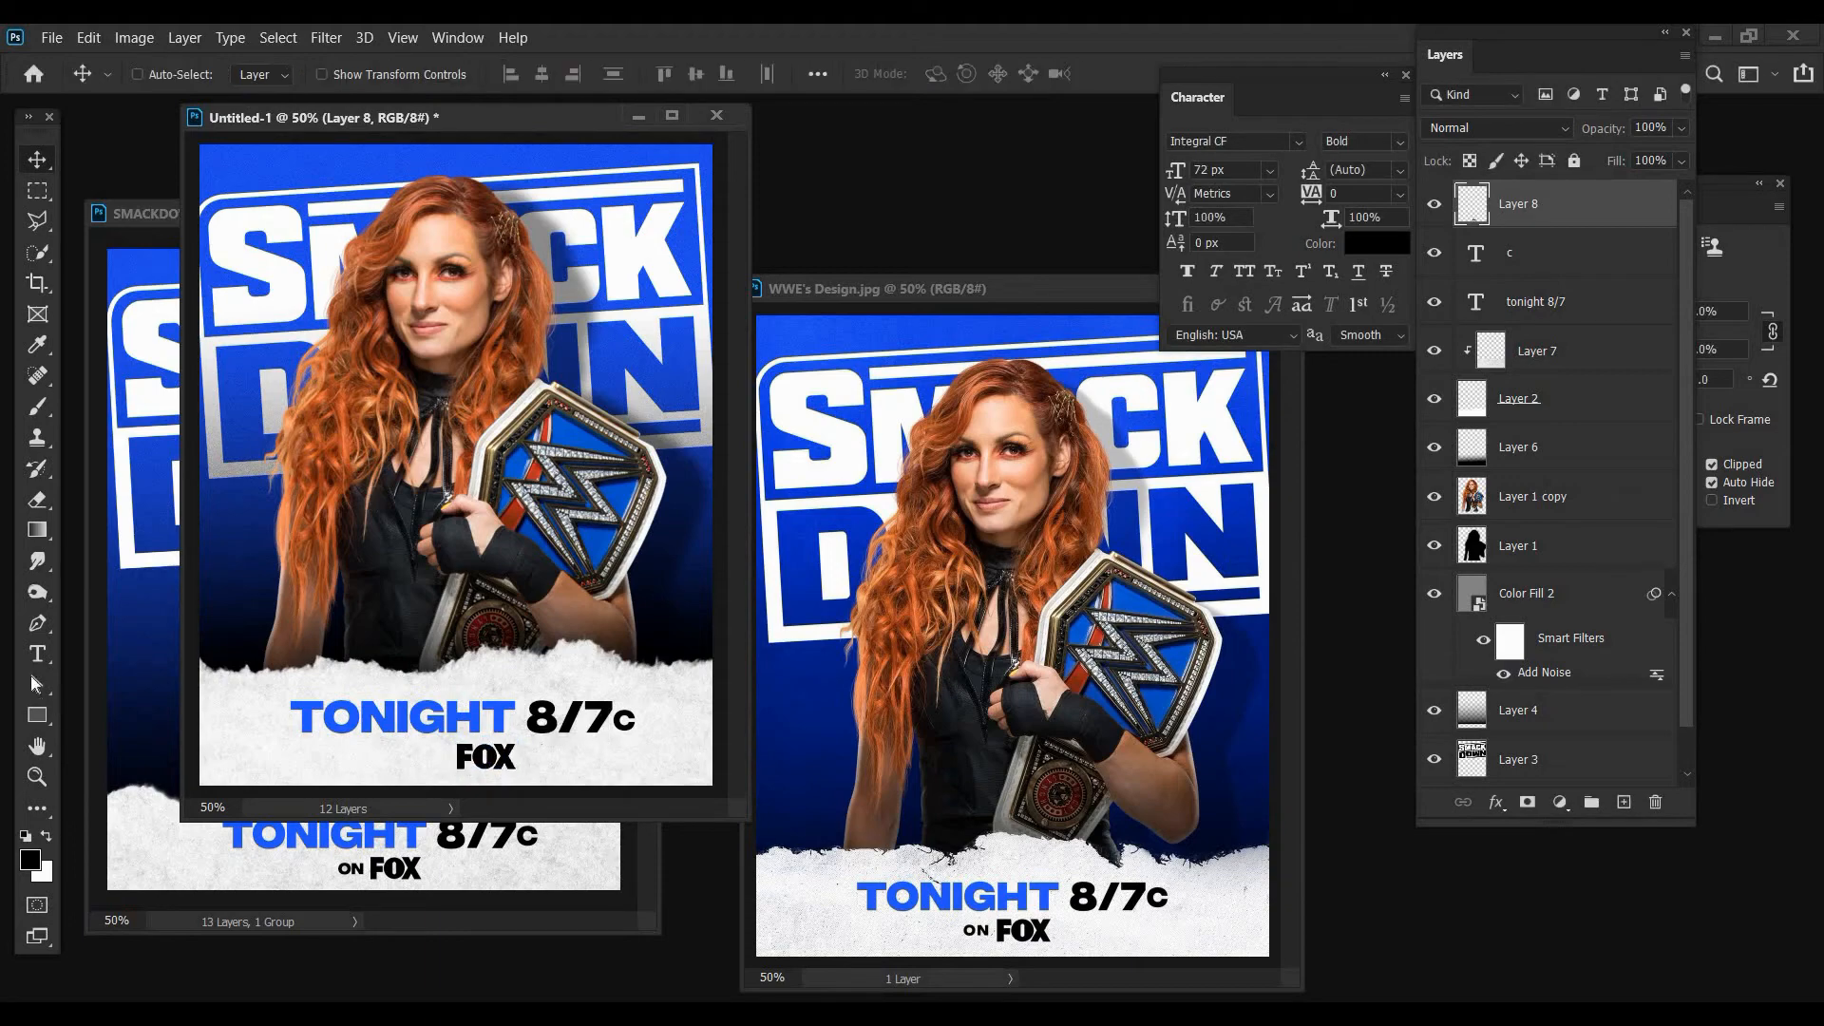
- Add a text layer reading ON in Integral CF Bold on the torn paper, before the FOX logo
{"action": "key", "text": "t"}
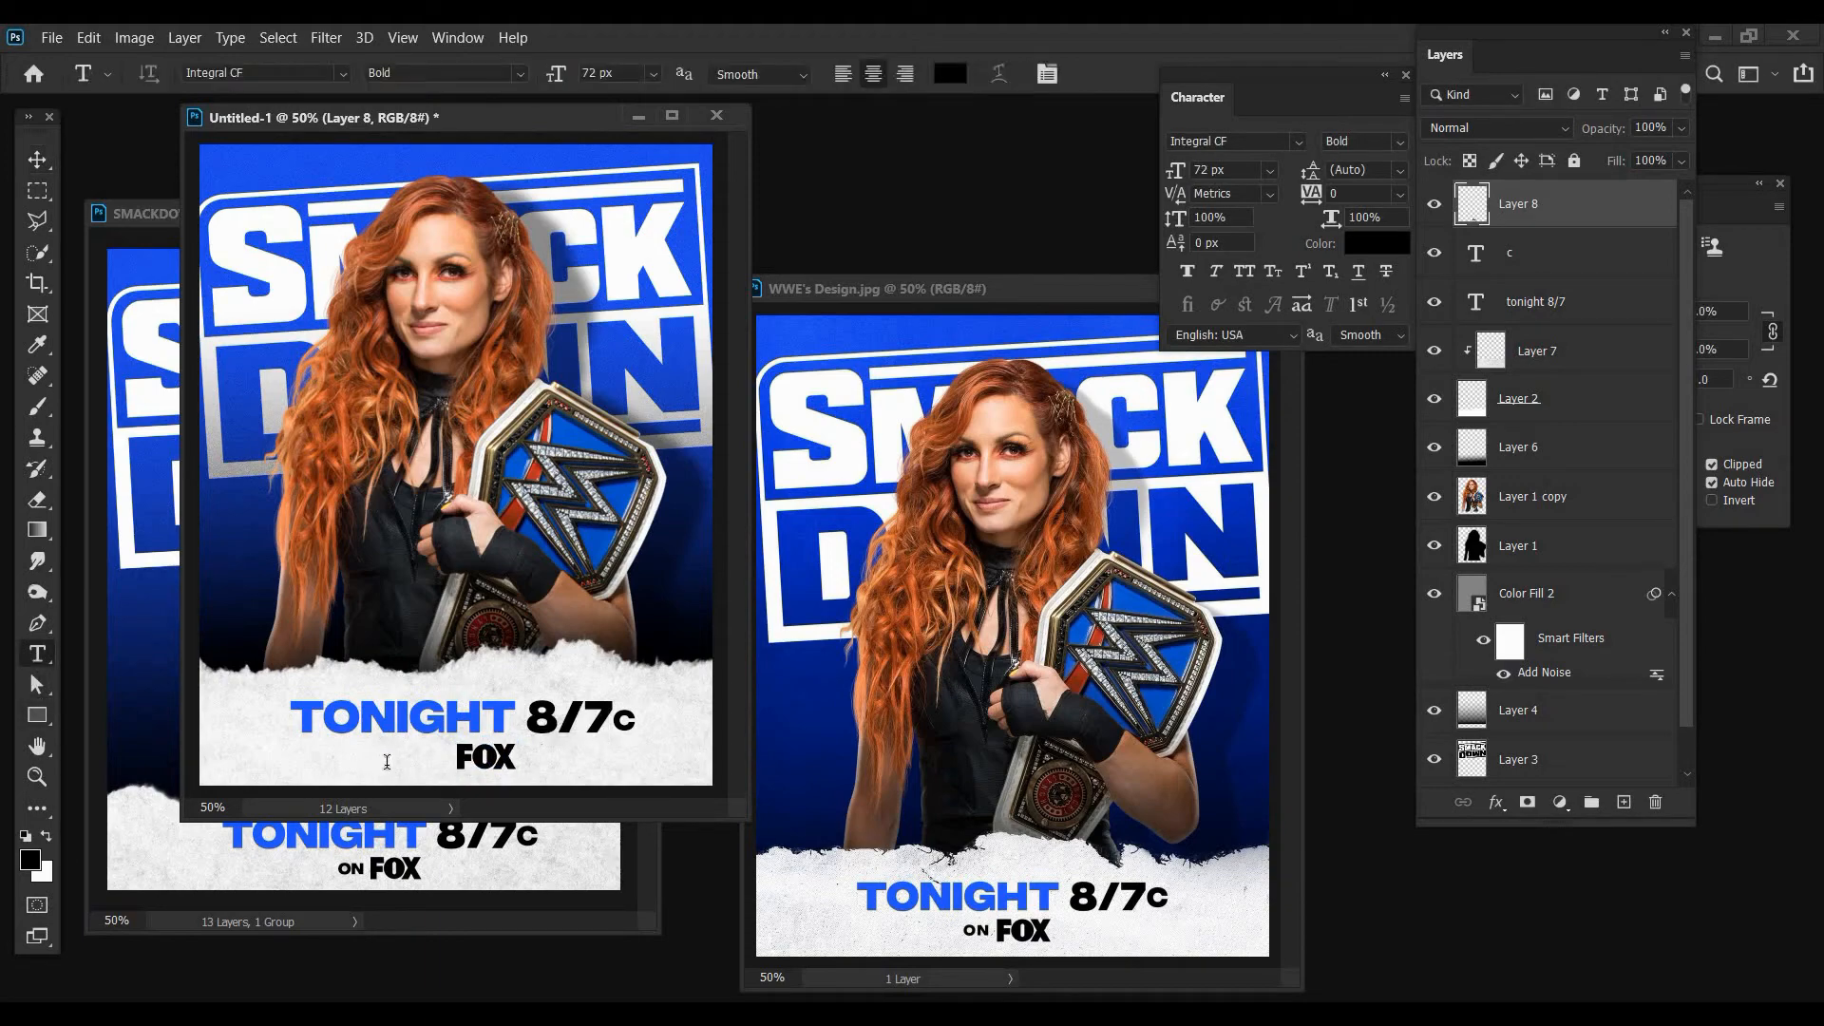
{"action": "left_click", "coordinate": [409, 762]}
{"action": "type", "text": "ON"}
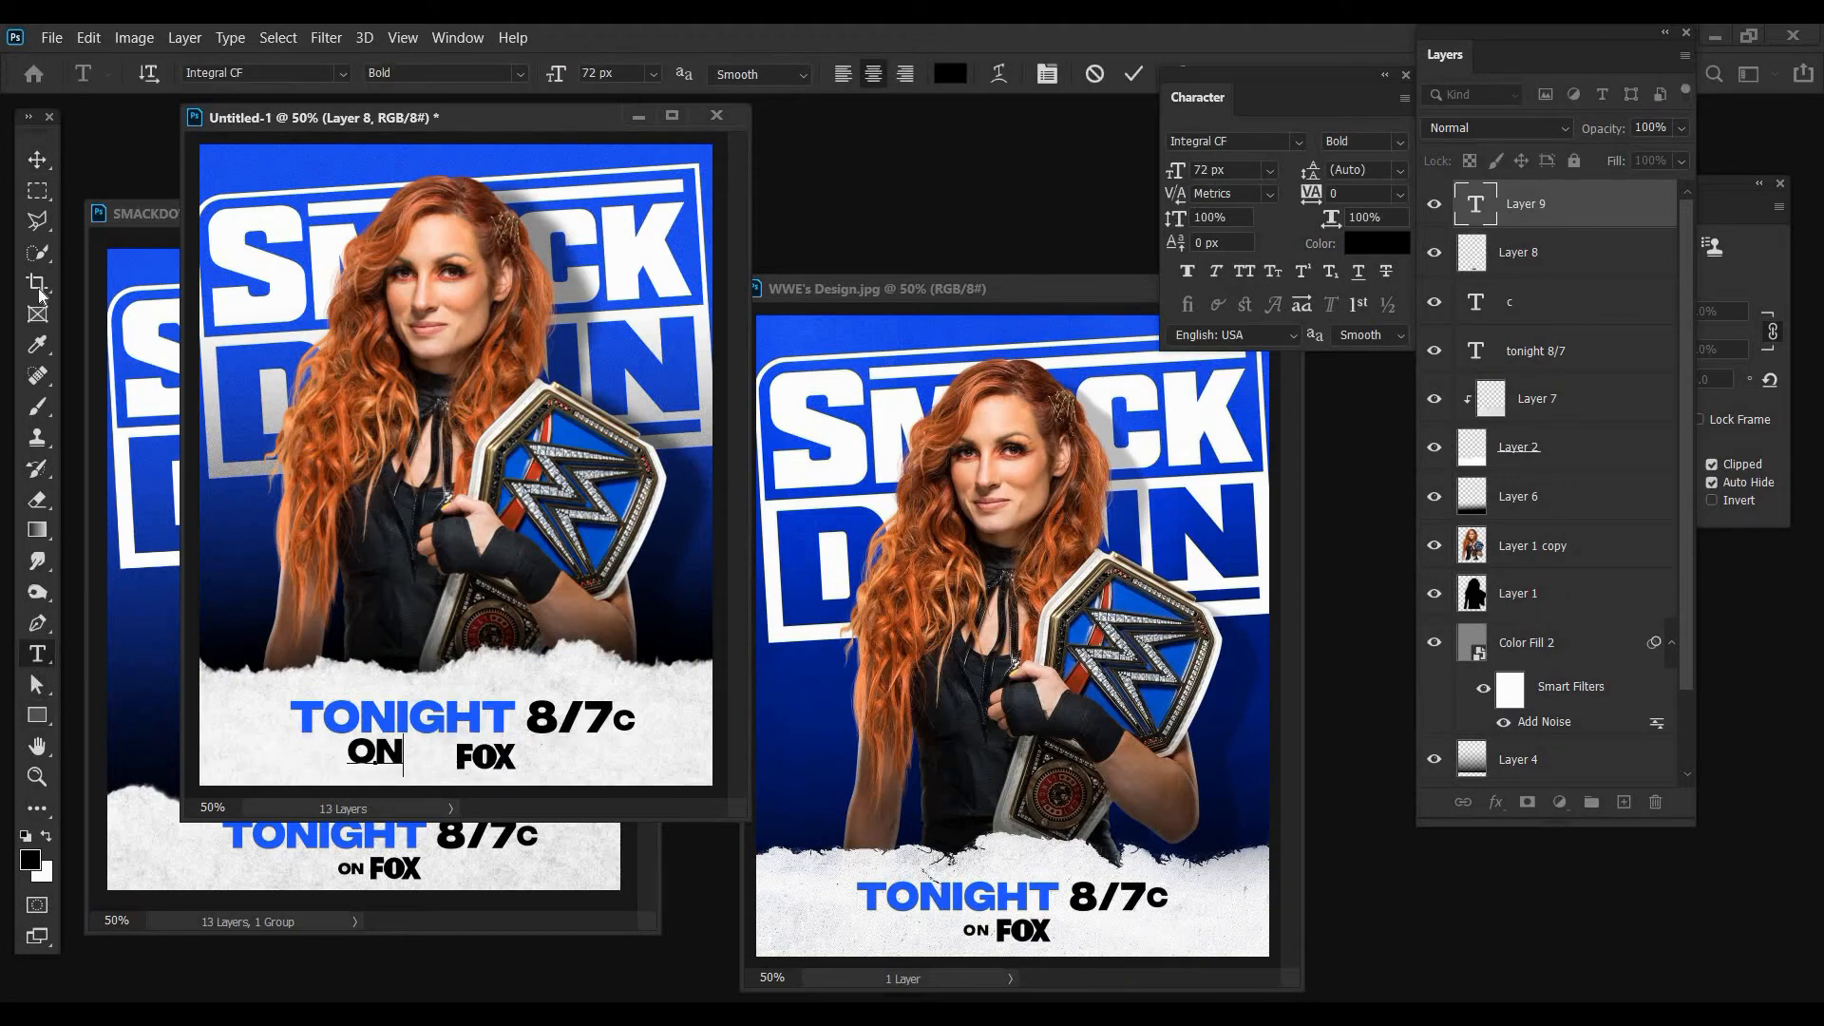
- Scale the word ON proportionally to about 57% and move it directly before the FOX logo
{"action": "left_click", "coordinate": [88, 37]}
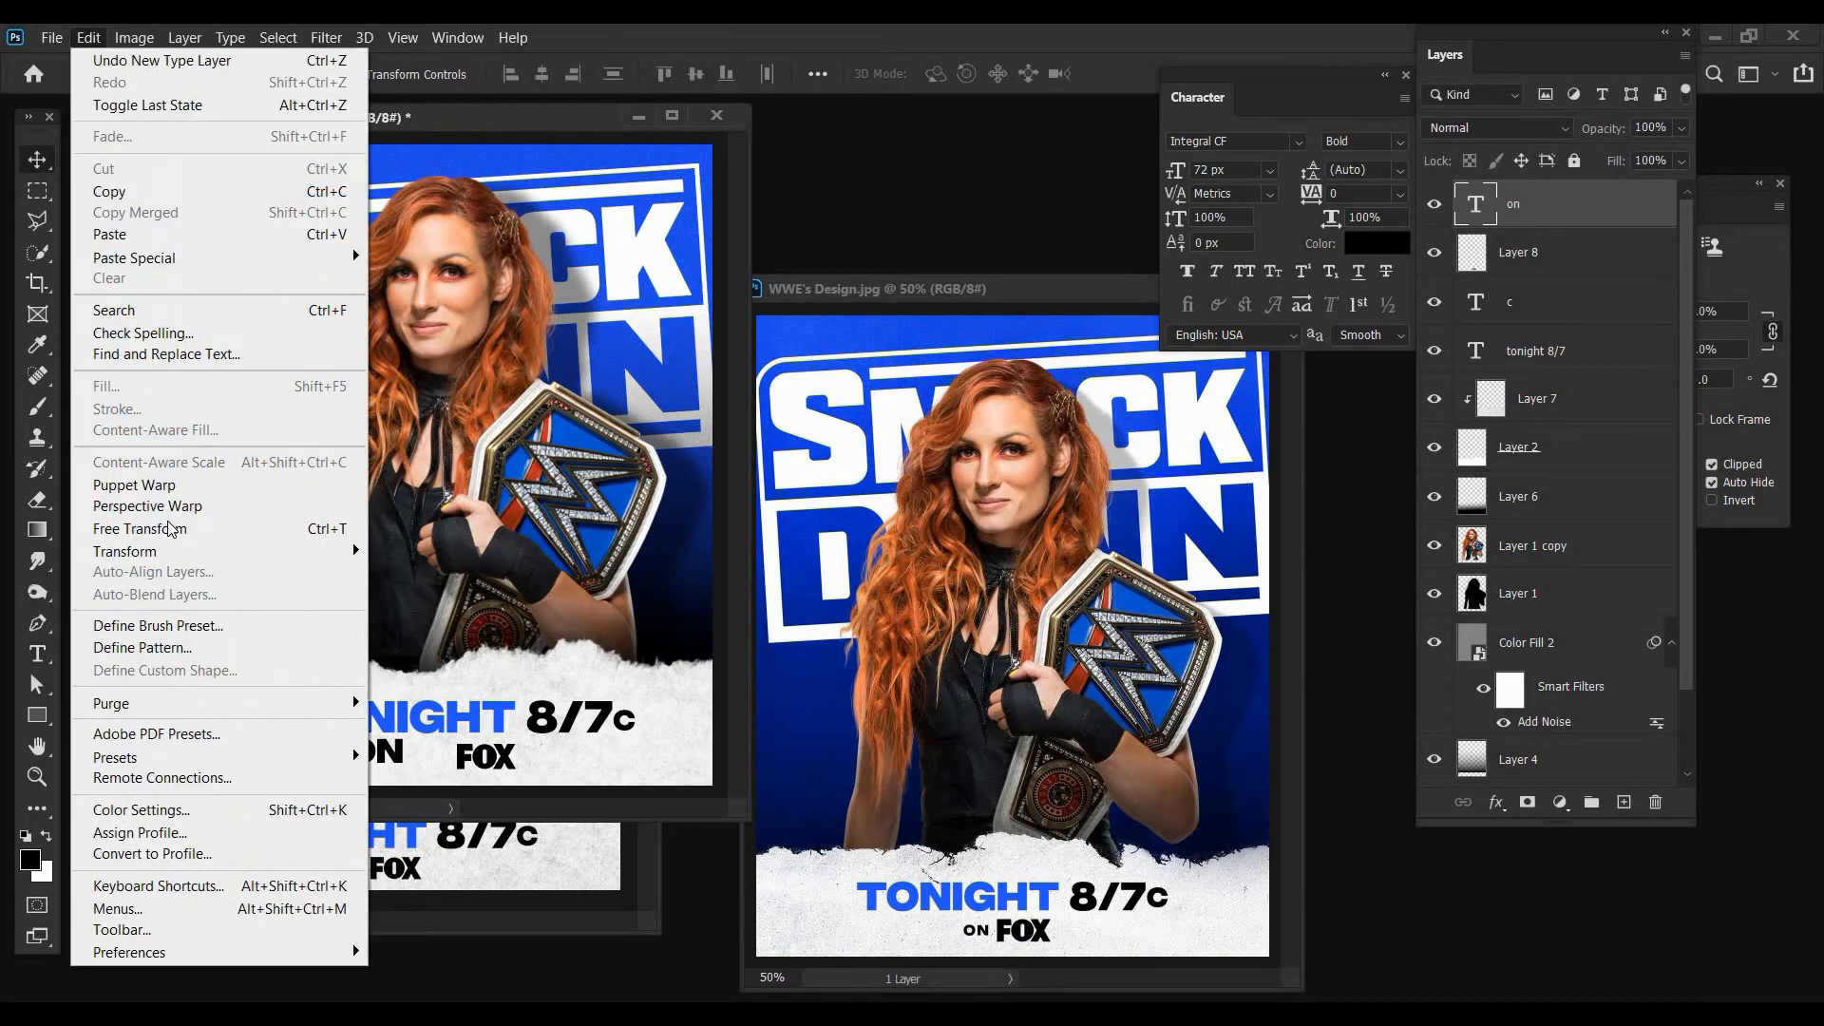
{"action": "left_click", "coordinate": [142, 528]}
{"action": "left_click_drag", "start_coordinate": [404, 758], "coordinate": [378, 760]}
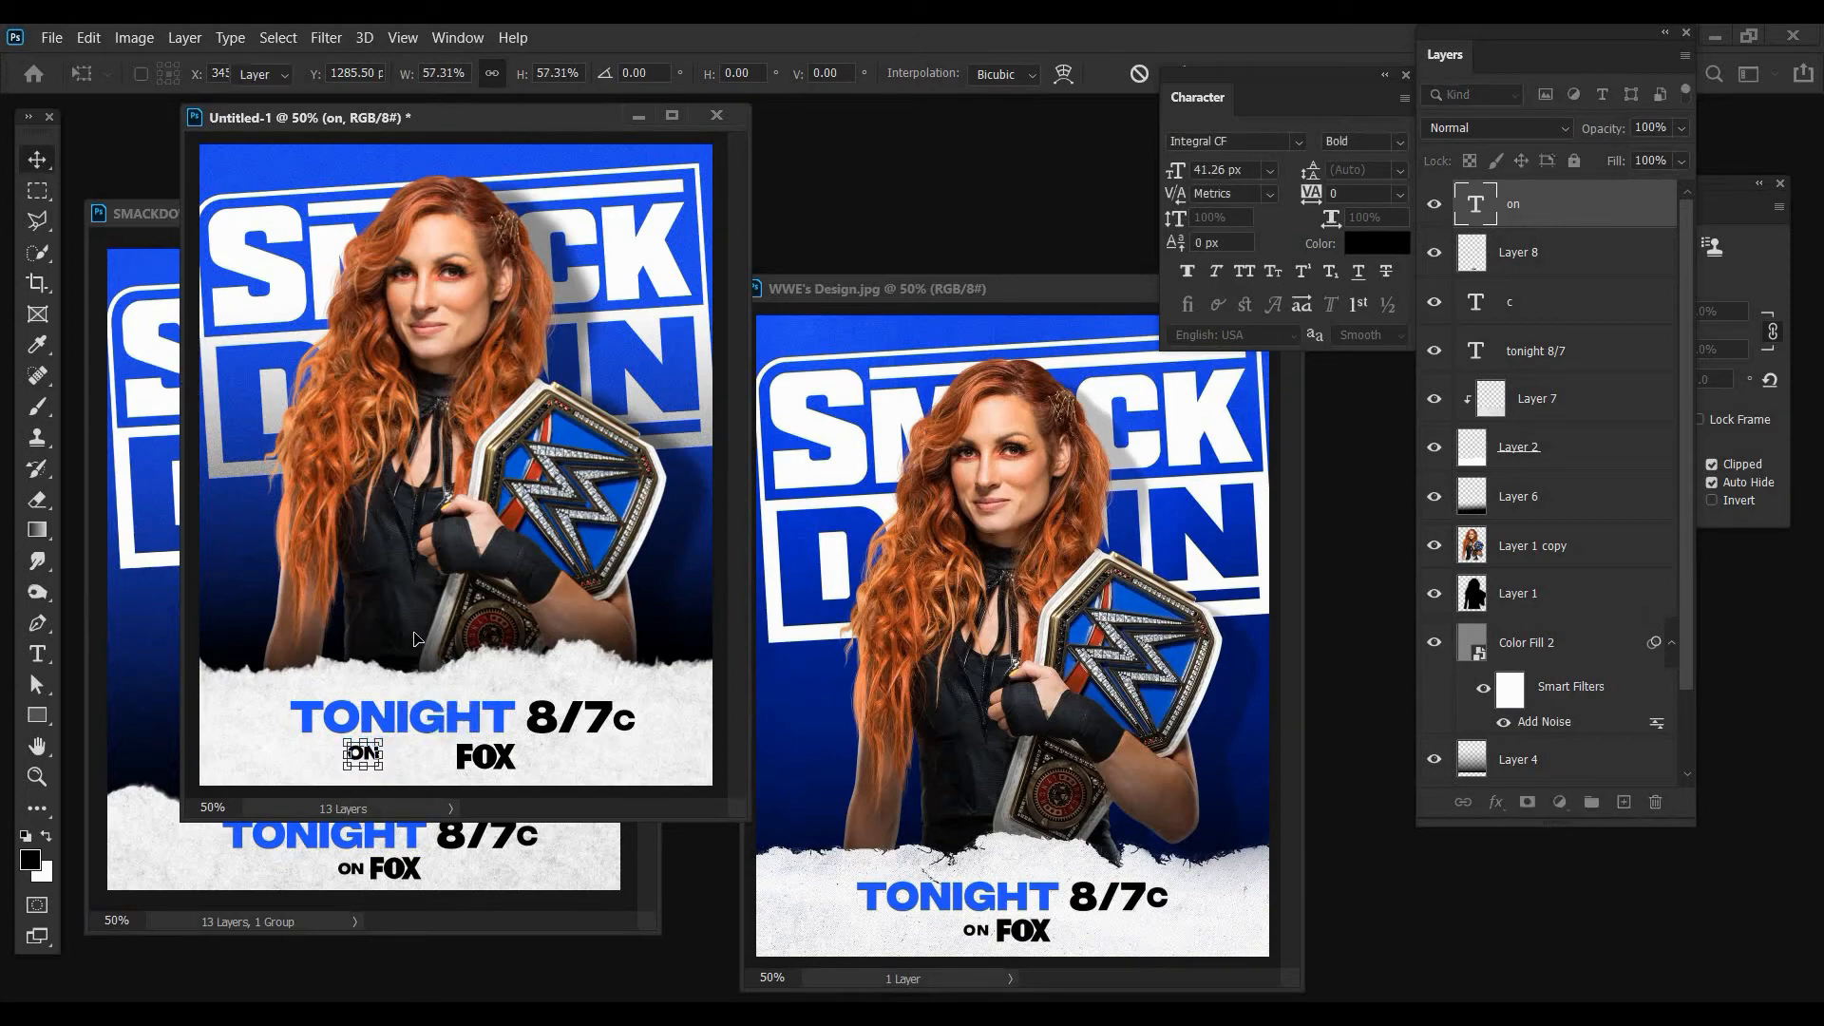
{"action": "key", "text": "Return"}
{"action": "left_click_drag", "start_coordinate": [395, 643], "coordinate": [445, 643]}
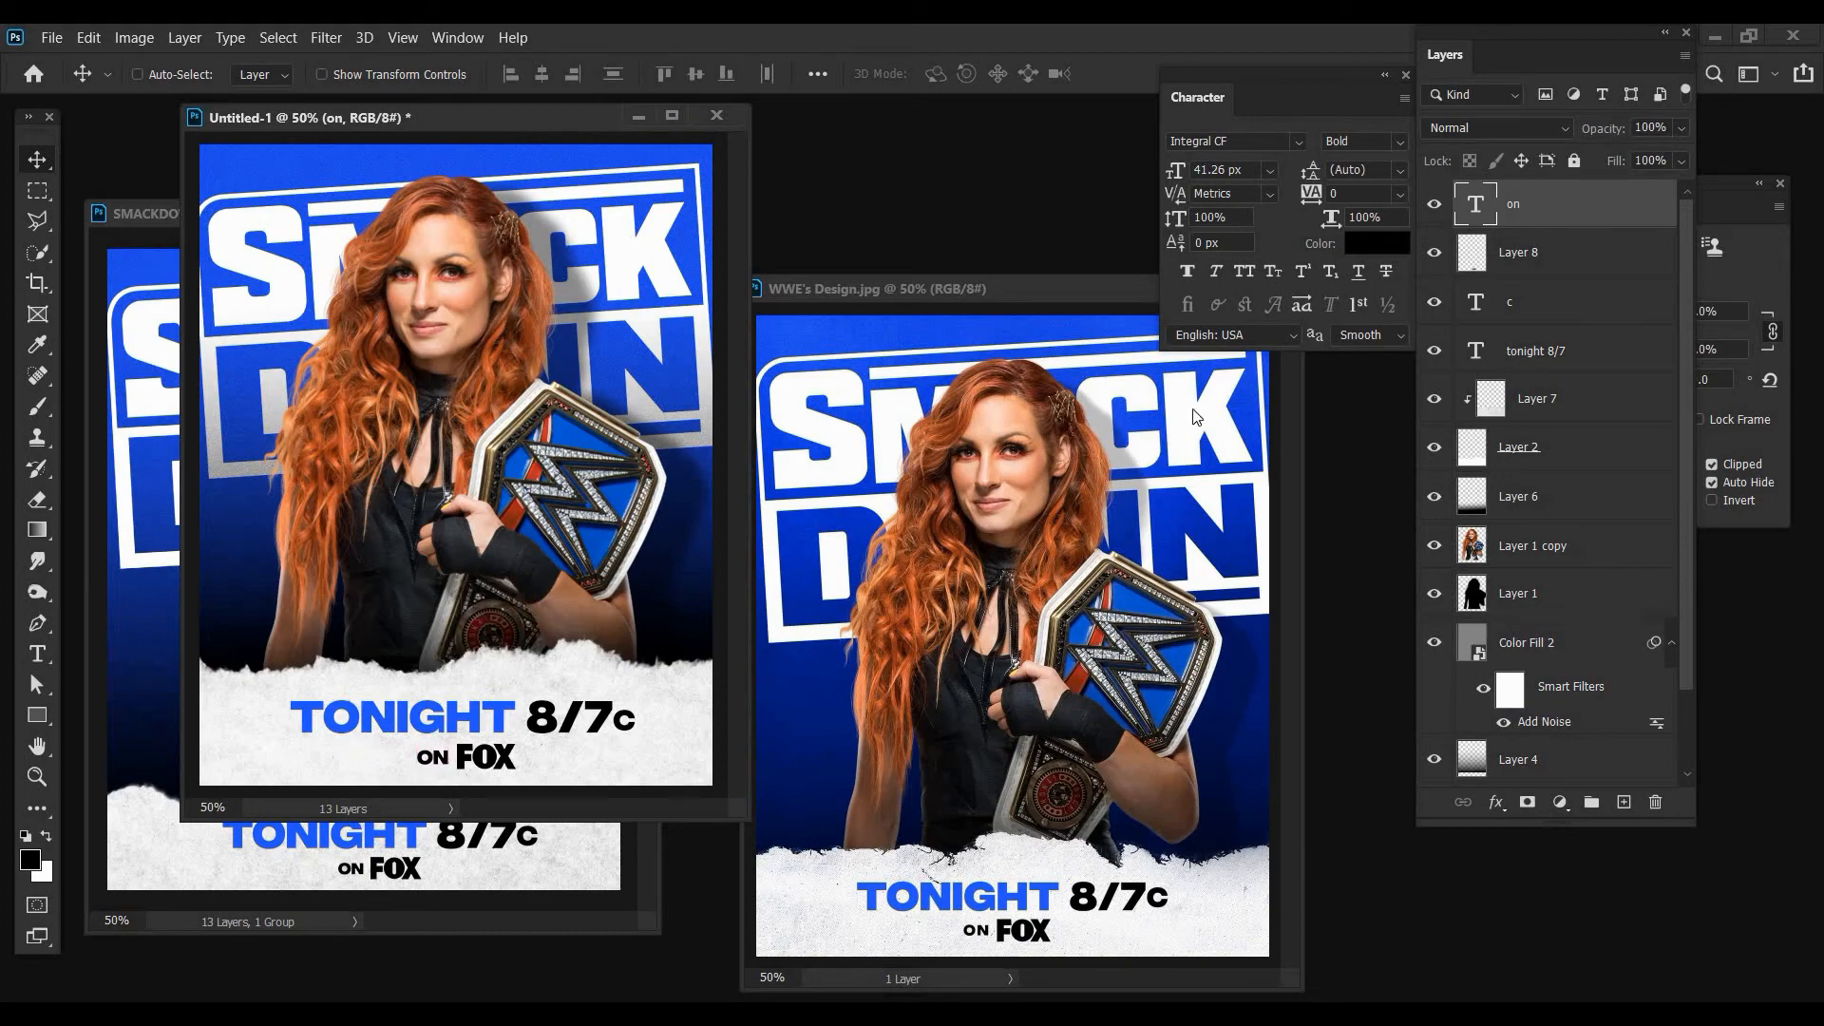
- Scale the word ON down further, to a font size of about 36 px
{"action": "left_click", "coordinate": [87, 38]}
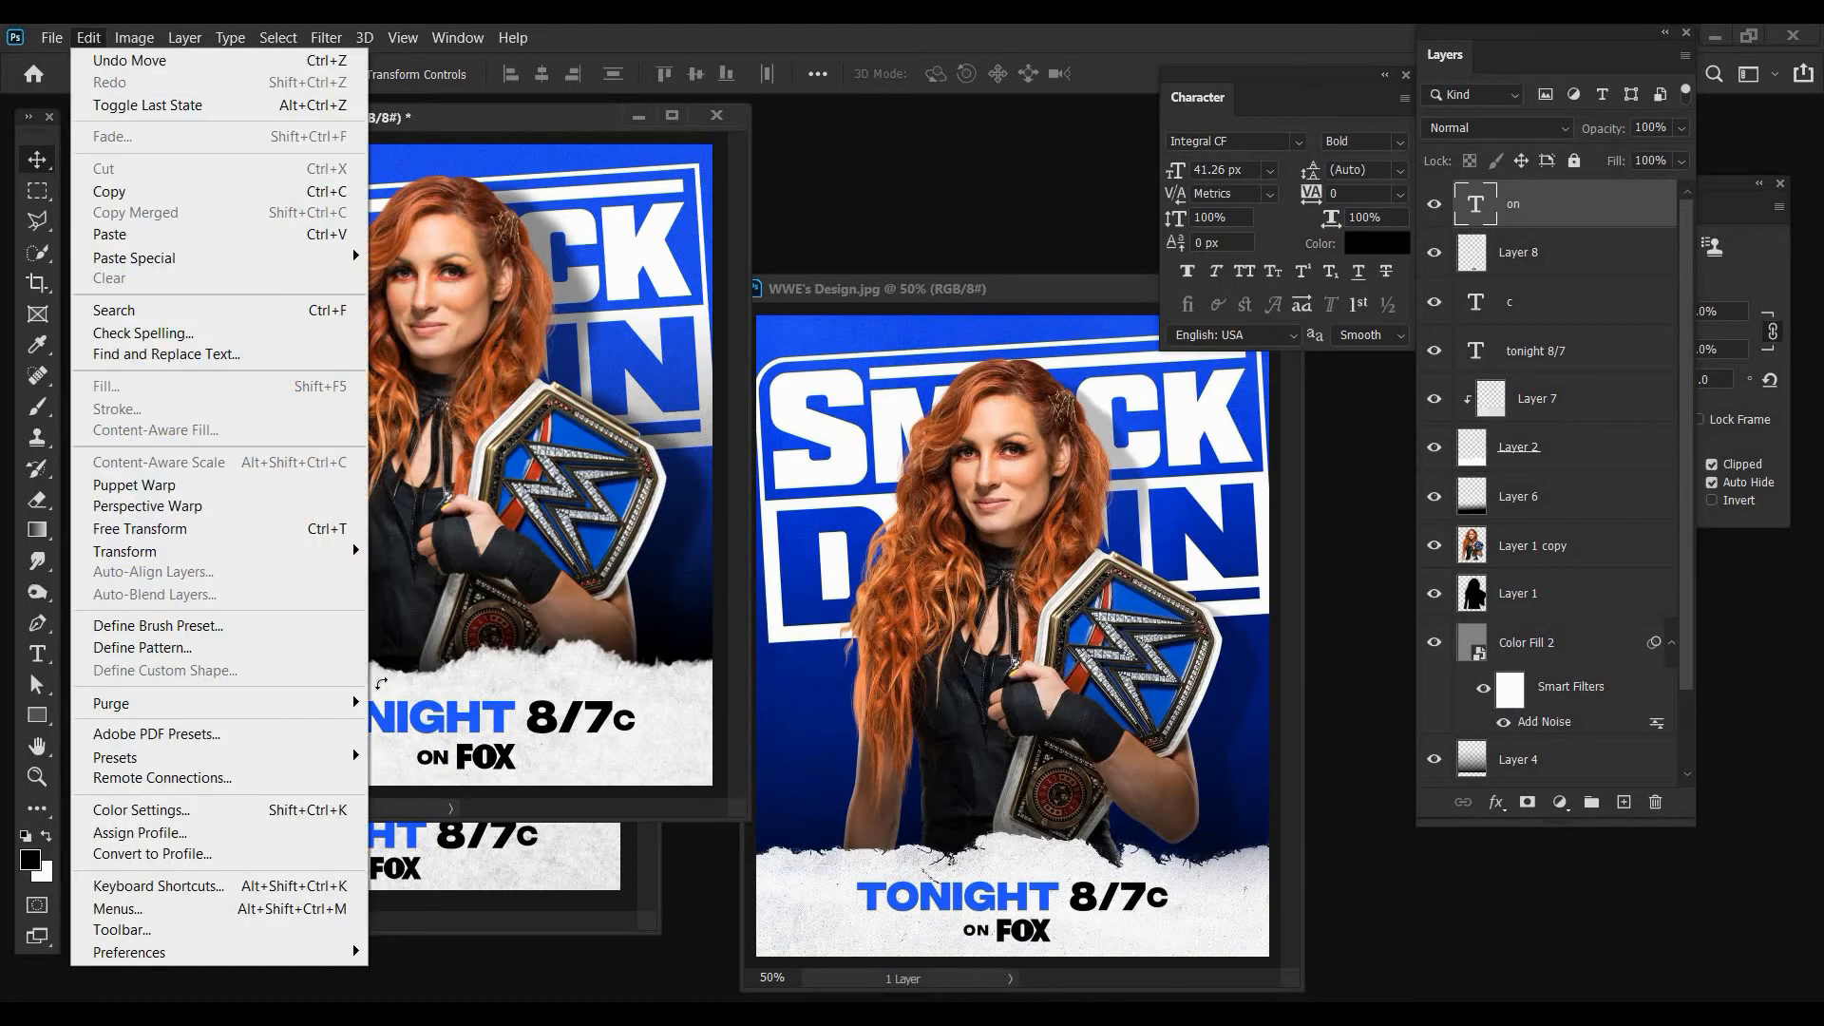
{"action": "left_click", "coordinate": [167, 528]}
{"action": "left_click_drag", "start_coordinate": [443, 762], "coordinate": [437, 762]}
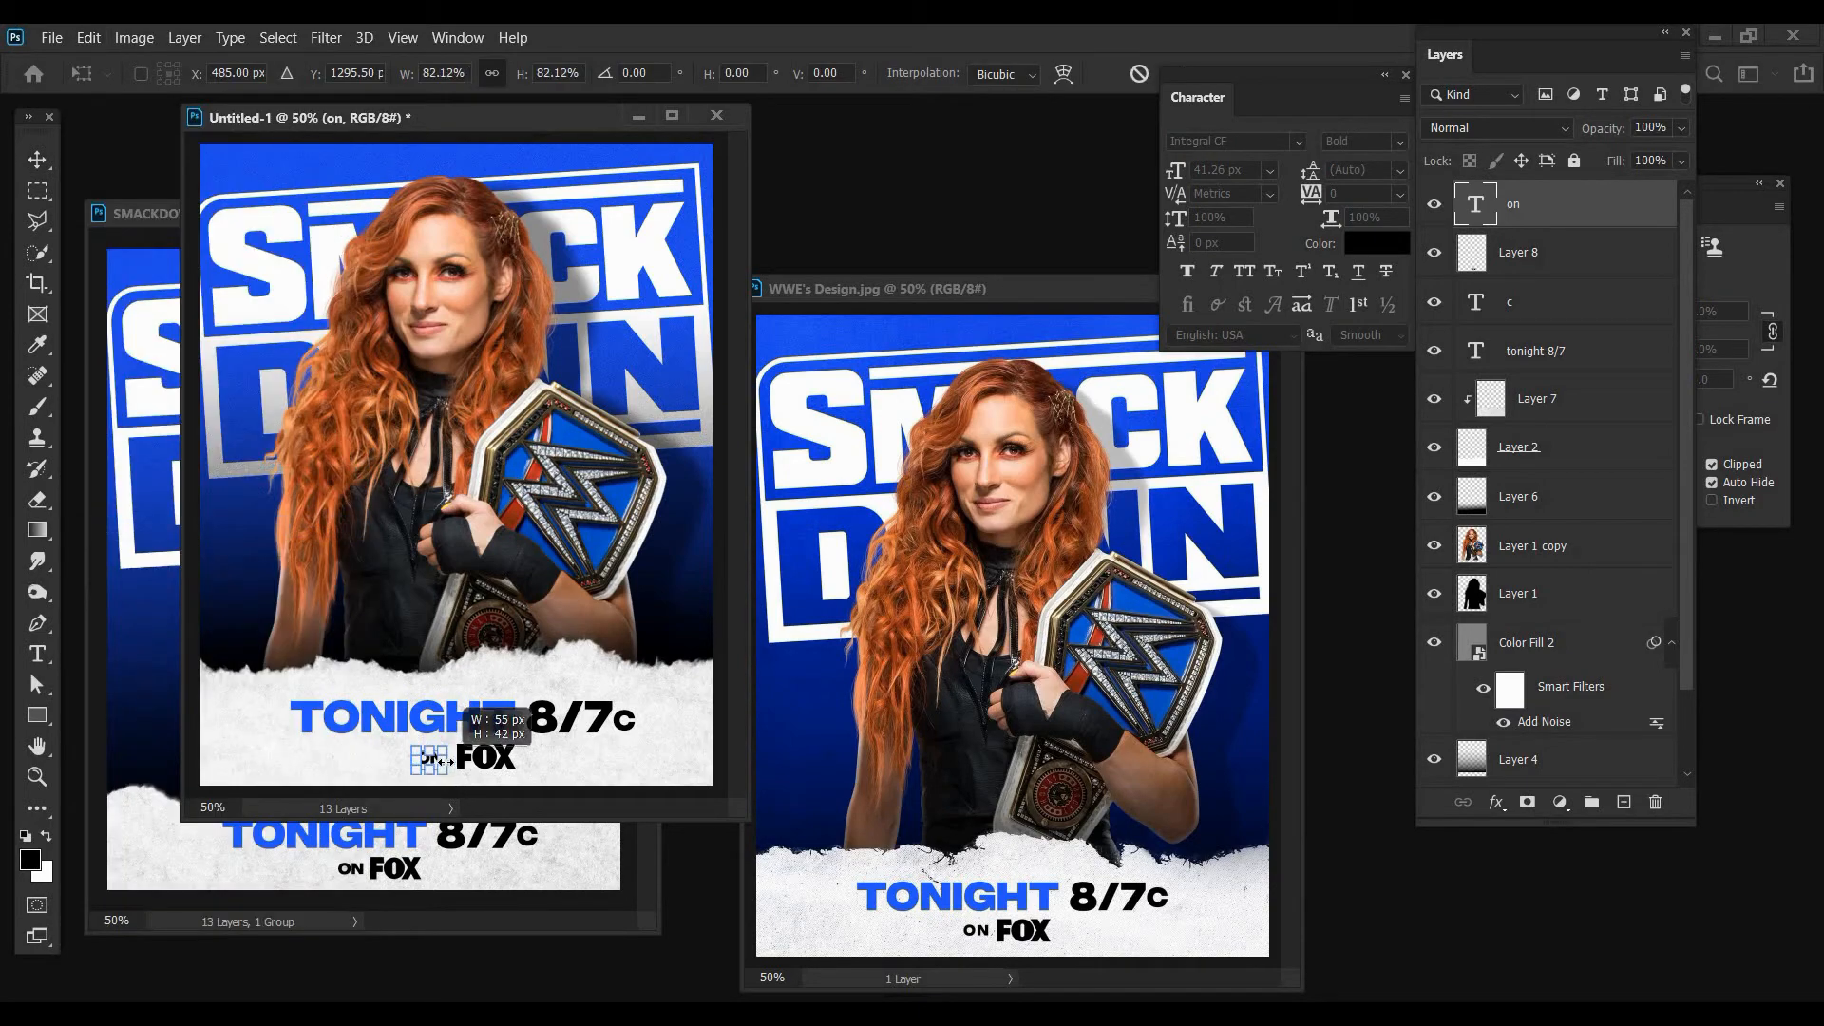
{"action": "key", "text": "Return"}
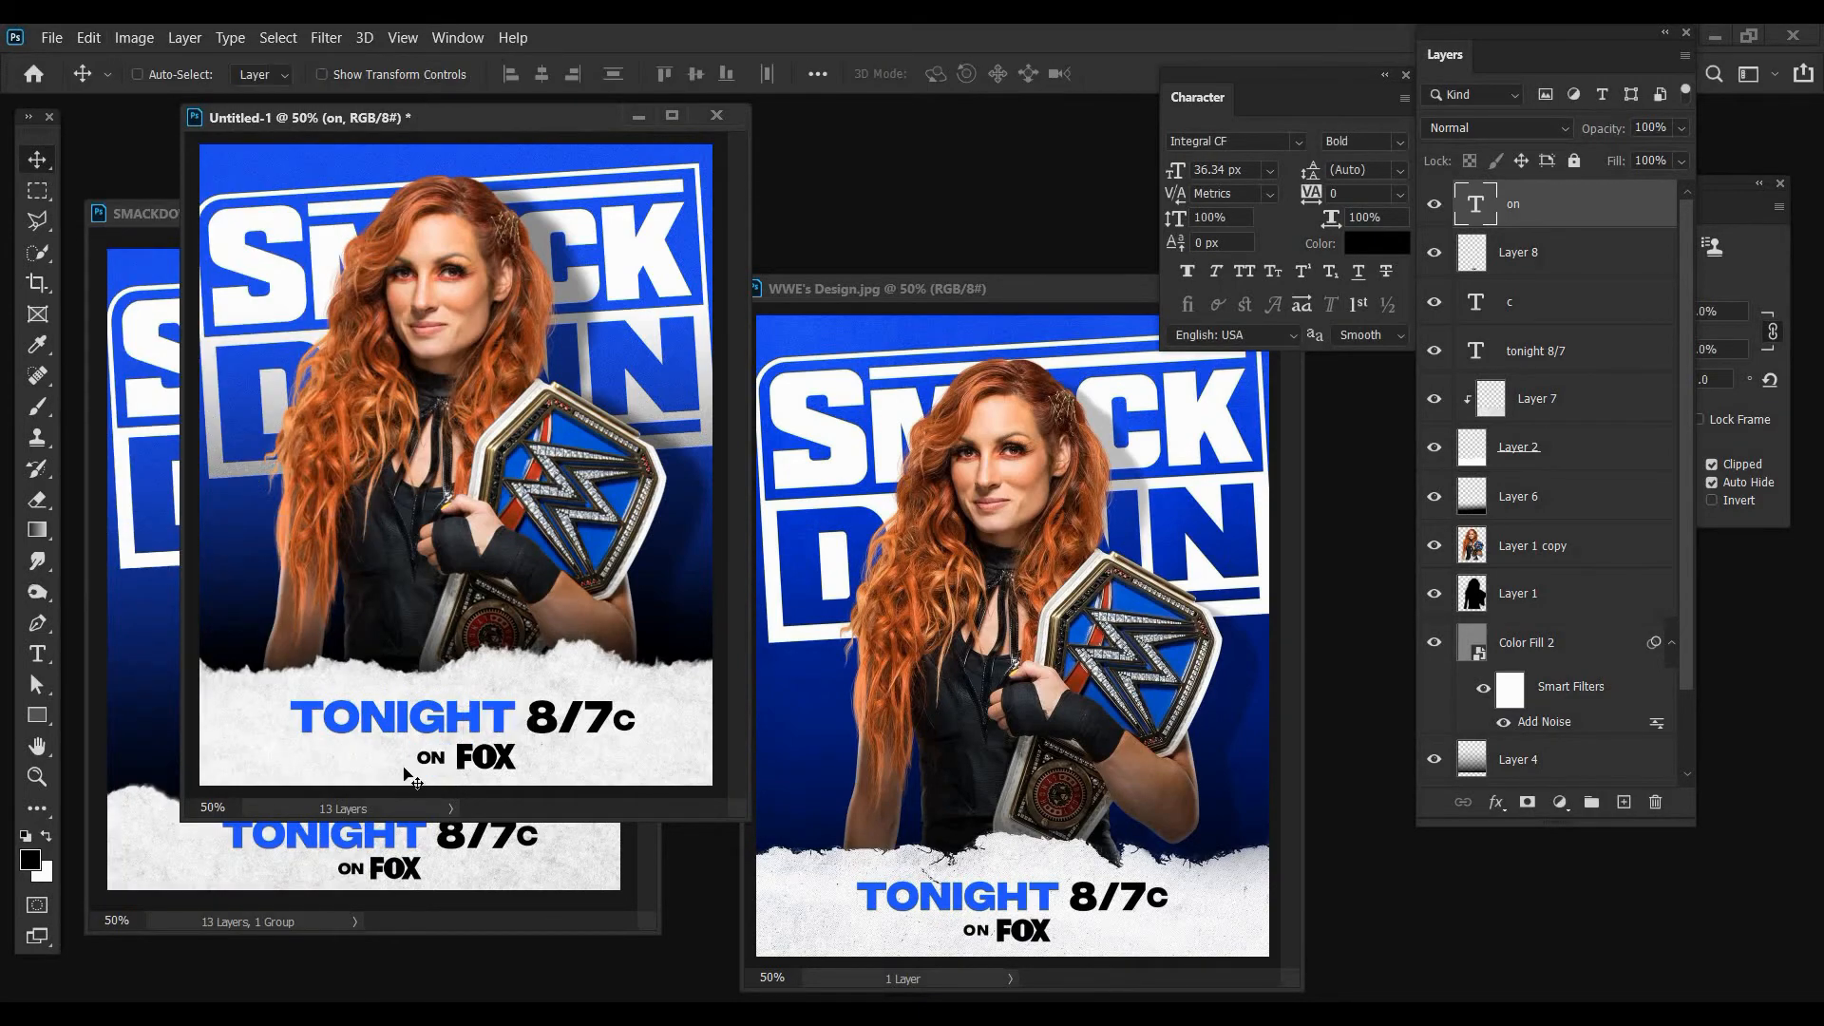
- Nudge the word ON right to tighten its gap to the FOX logo
{"action": "key", "text": "Right"}
{"action": "key", "text": "Right"}
{"action": "key", "text": "Right"}
{"action": "key", "text": "Right"}
{"action": "key", "text": "Right"}
{"action": "key", "text": "Right"}
{"action": "key", "text": "Right"}
{"action": "key", "text": "Right"}
{"action": "key", "text": "Right"}
{"action": "key", "text": "Right"}
{"action": "key", "text": "Right"}
{"action": "key", "text": "Right"}
{"action": "key", "text": "Right"}
{"action": "key", "text": "Right"}
{"action": "key", "text": "Right"}
{"action": "key", "text": "Right"}
- Select the FOX logo together with ON and shift both slightly left and up beneath TONIGHT 8/7c
{"action": "left_click", "coordinate": [525, 776], "text": "ctrl+shift"}
{"action": "key", "text": "Left"}
{"action": "key", "text": "Left"}
{"action": "key", "text": "Left"}
{"action": "key", "text": "Left"}
{"action": "key", "text": "Left"}
{"action": "key", "text": "Left"}
{"action": "key", "text": "Left"}
{"action": "key", "text": "Left"}
{"action": "key", "text": "Left"}
{"action": "key", "text": "Left"}
{"action": "key", "text": "Left"}
{"action": "key", "text": "Left"}
{"action": "key", "text": "Left"}
{"action": "key", "text": "Left"}
{"action": "key", "text": "Left"}
{"action": "key", "text": "Left"}
{"action": "key", "text": "Left"}
{"action": "key", "text": "Left"}
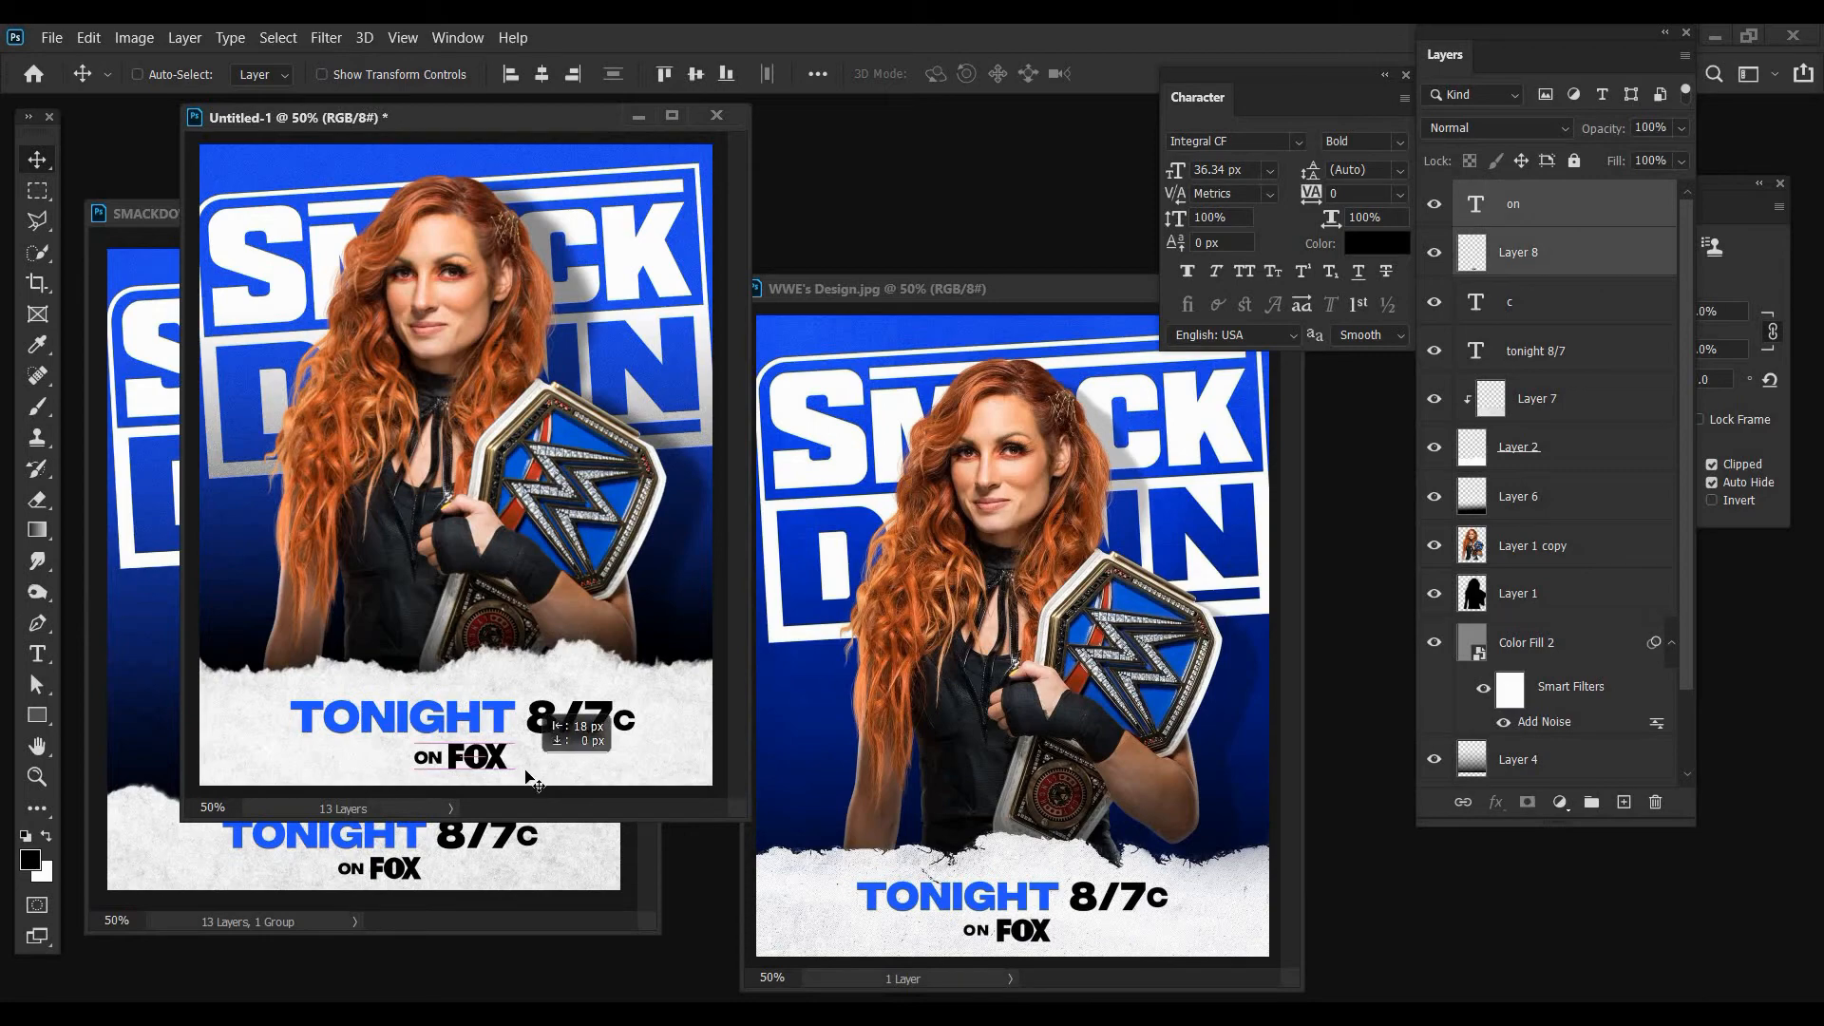
{"action": "key", "text": "shift+Right"}
{"action": "key", "text": "Up"}
{"action": "key", "text": "Up"}
{"action": "key", "text": "Up"}
{"action": "key", "text": "Up"}
{"action": "key", "text": "Up"}
{"action": "key", "text": "Up"}
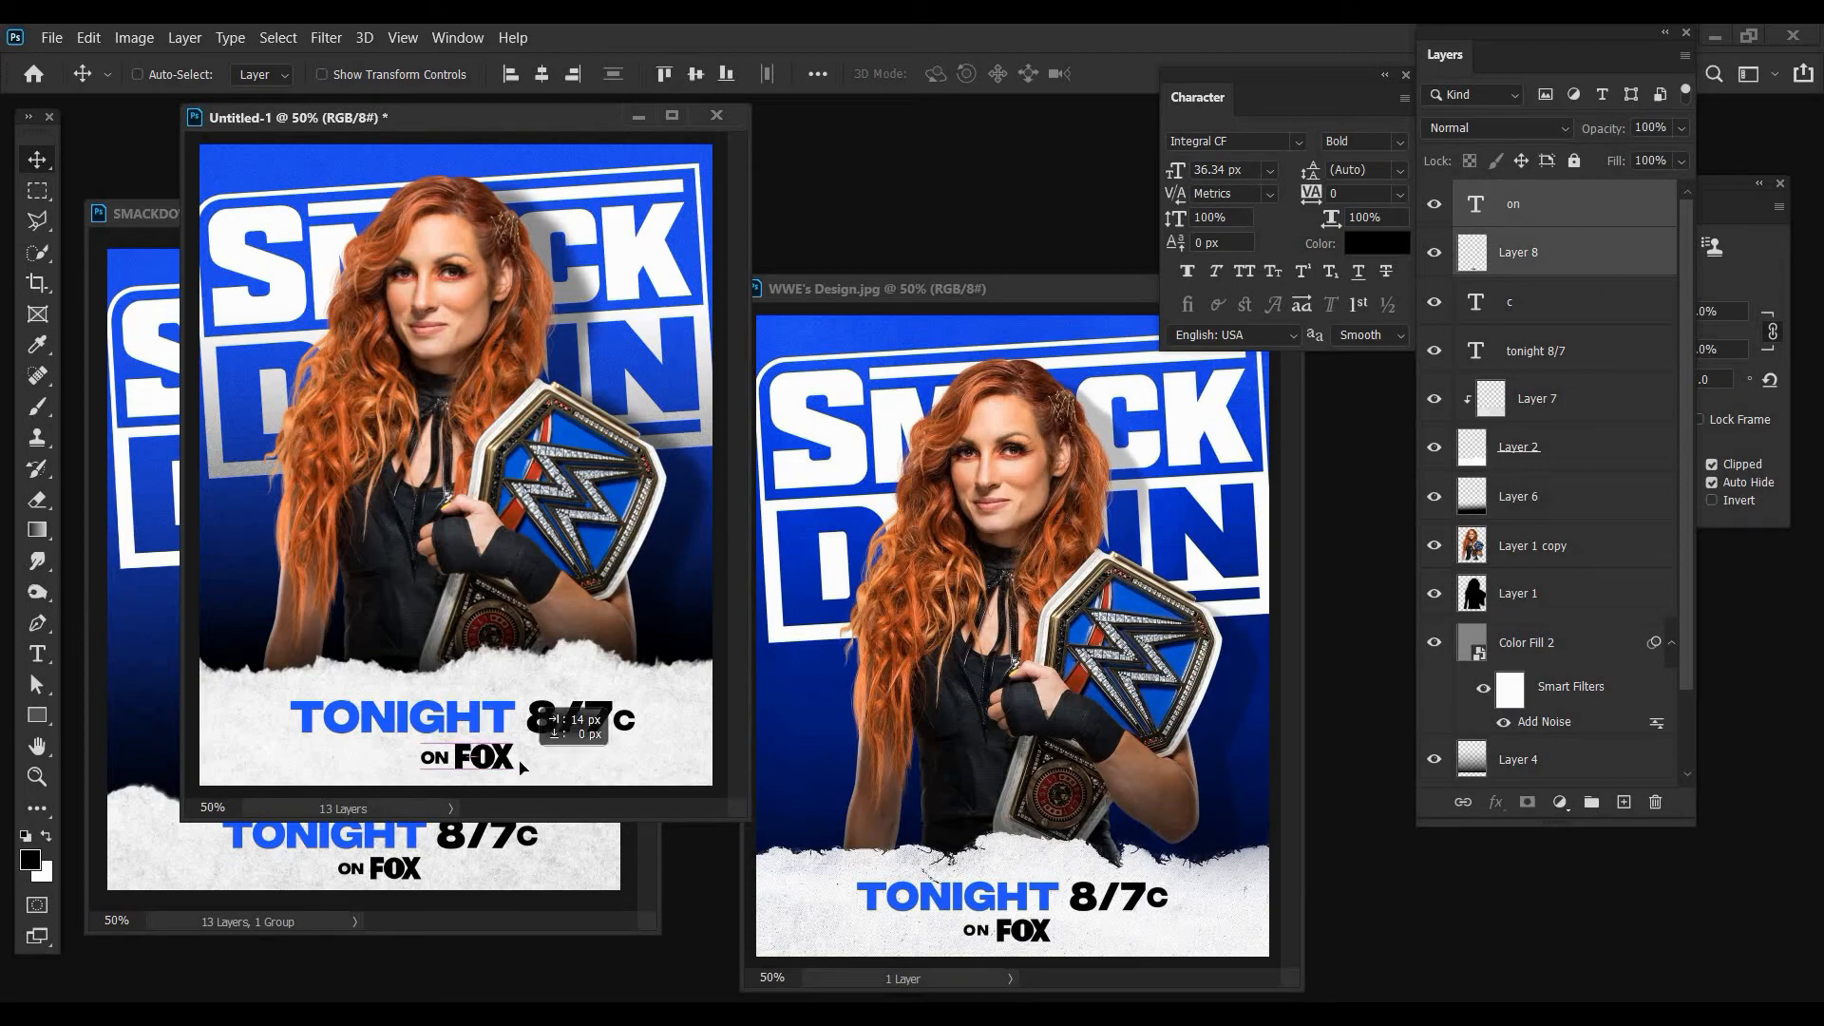
{"action": "key", "text": "Left"}
{"action": "key", "text": "Left"}
{"action": "key", "text": "Left"}
{"action": "key", "text": "Left"}
{"action": "key", "text": "Left"}
{"action": "key", "text": "Left"}
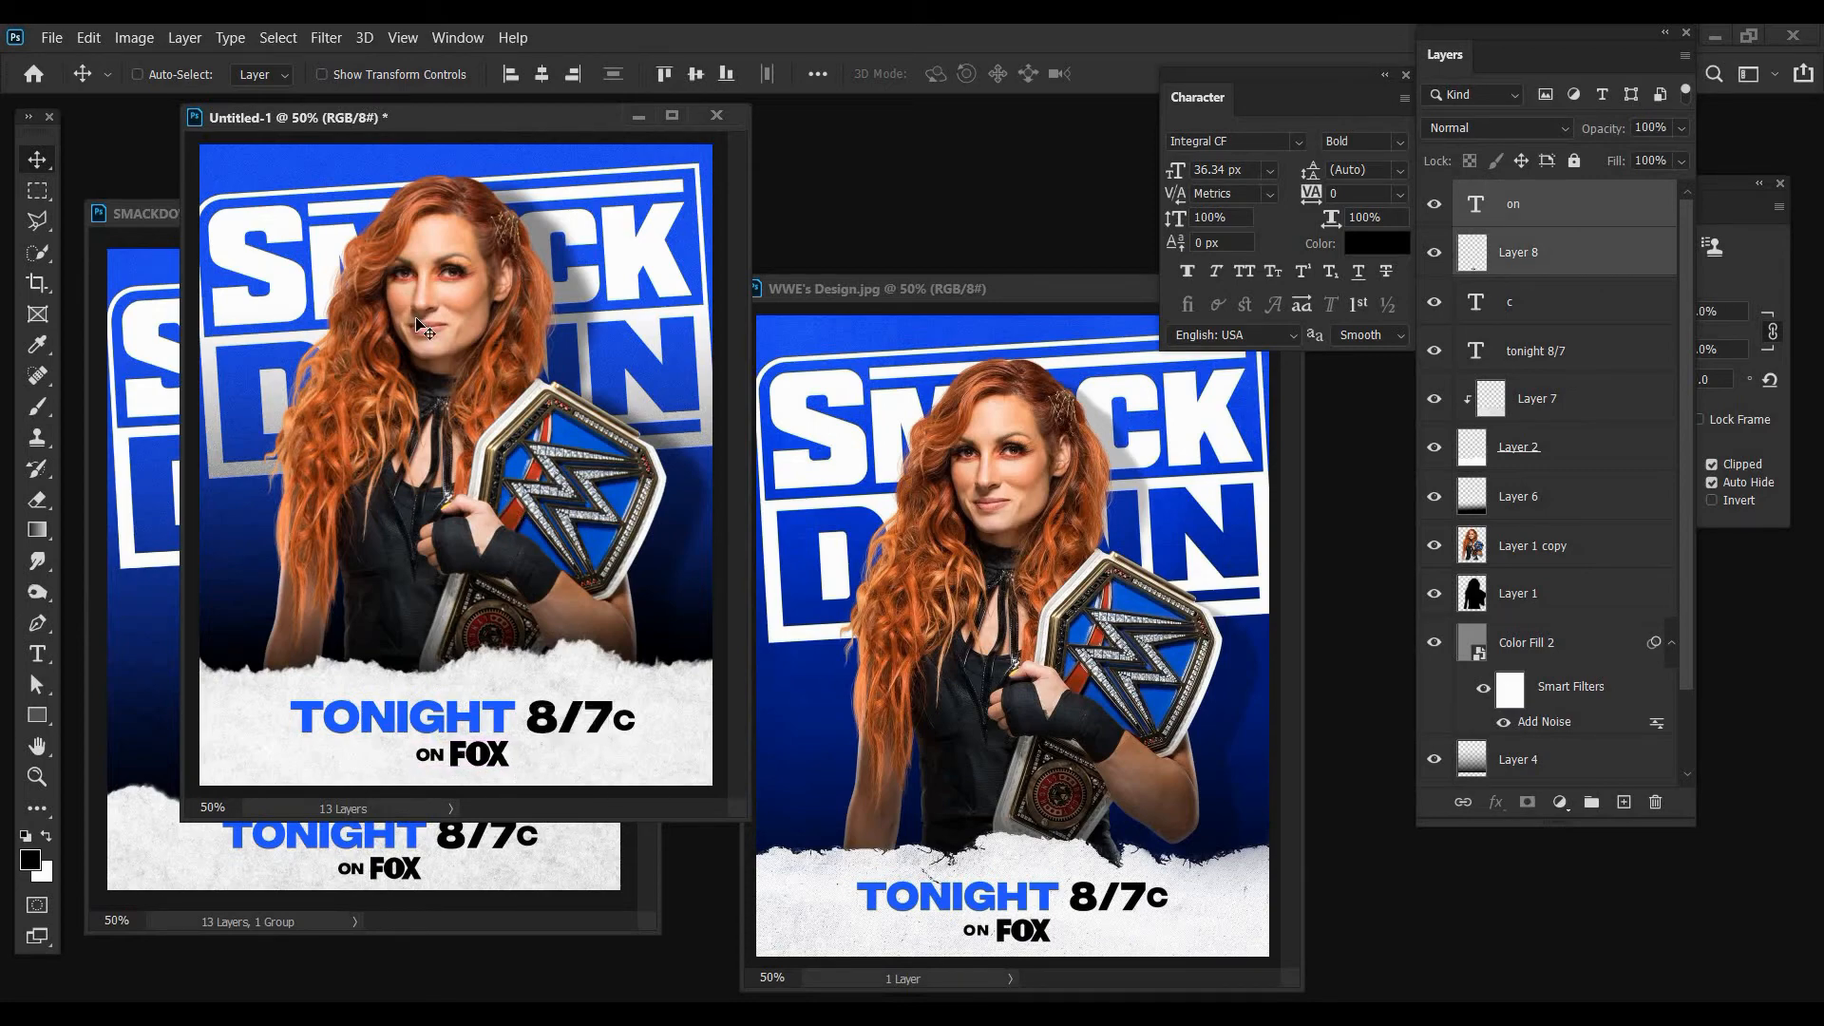
- Minimize SMACKDOWN Design.psd and arrange the Untitled-1 poster and the WWE's Design.jpg reference side by side
{"action": "key", "text": "ctrl+Tab"}
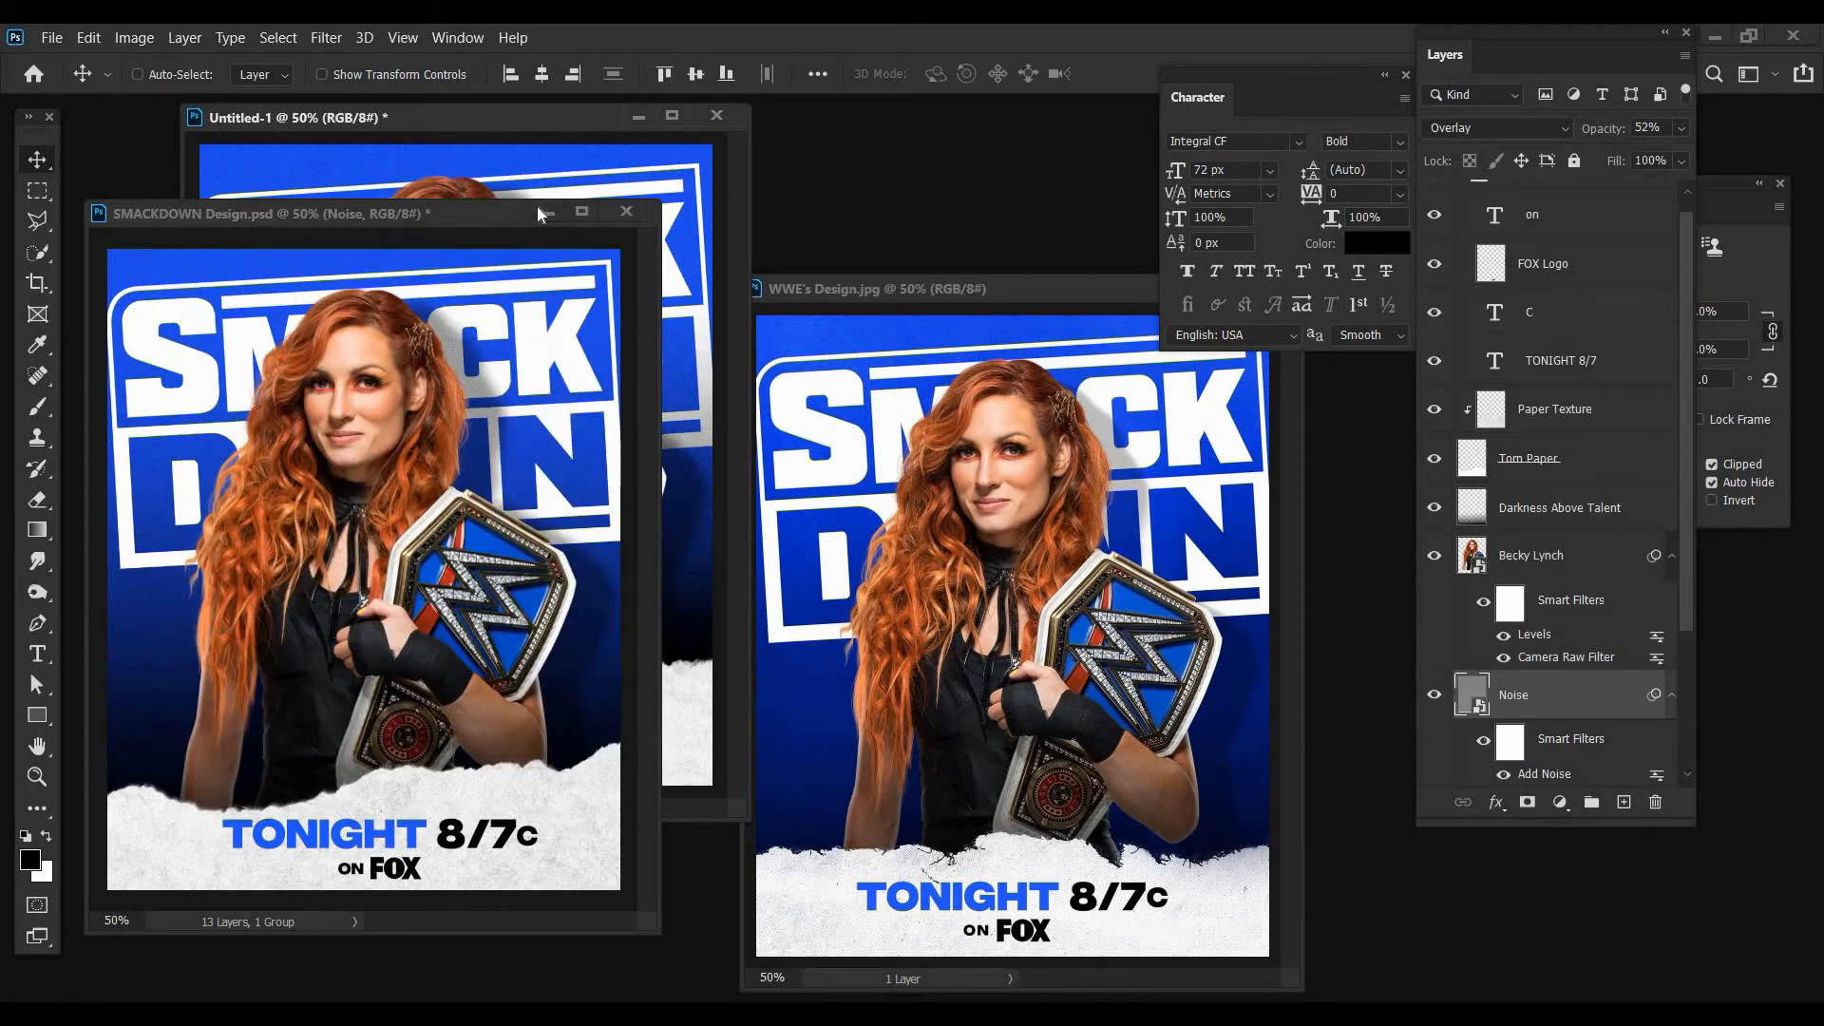
{"action": "left_click", "coordinate": [548, 212]}
{"action": "left_click_drag", "start_coordinate": [465, 122], "coordinate": [381, 202]}
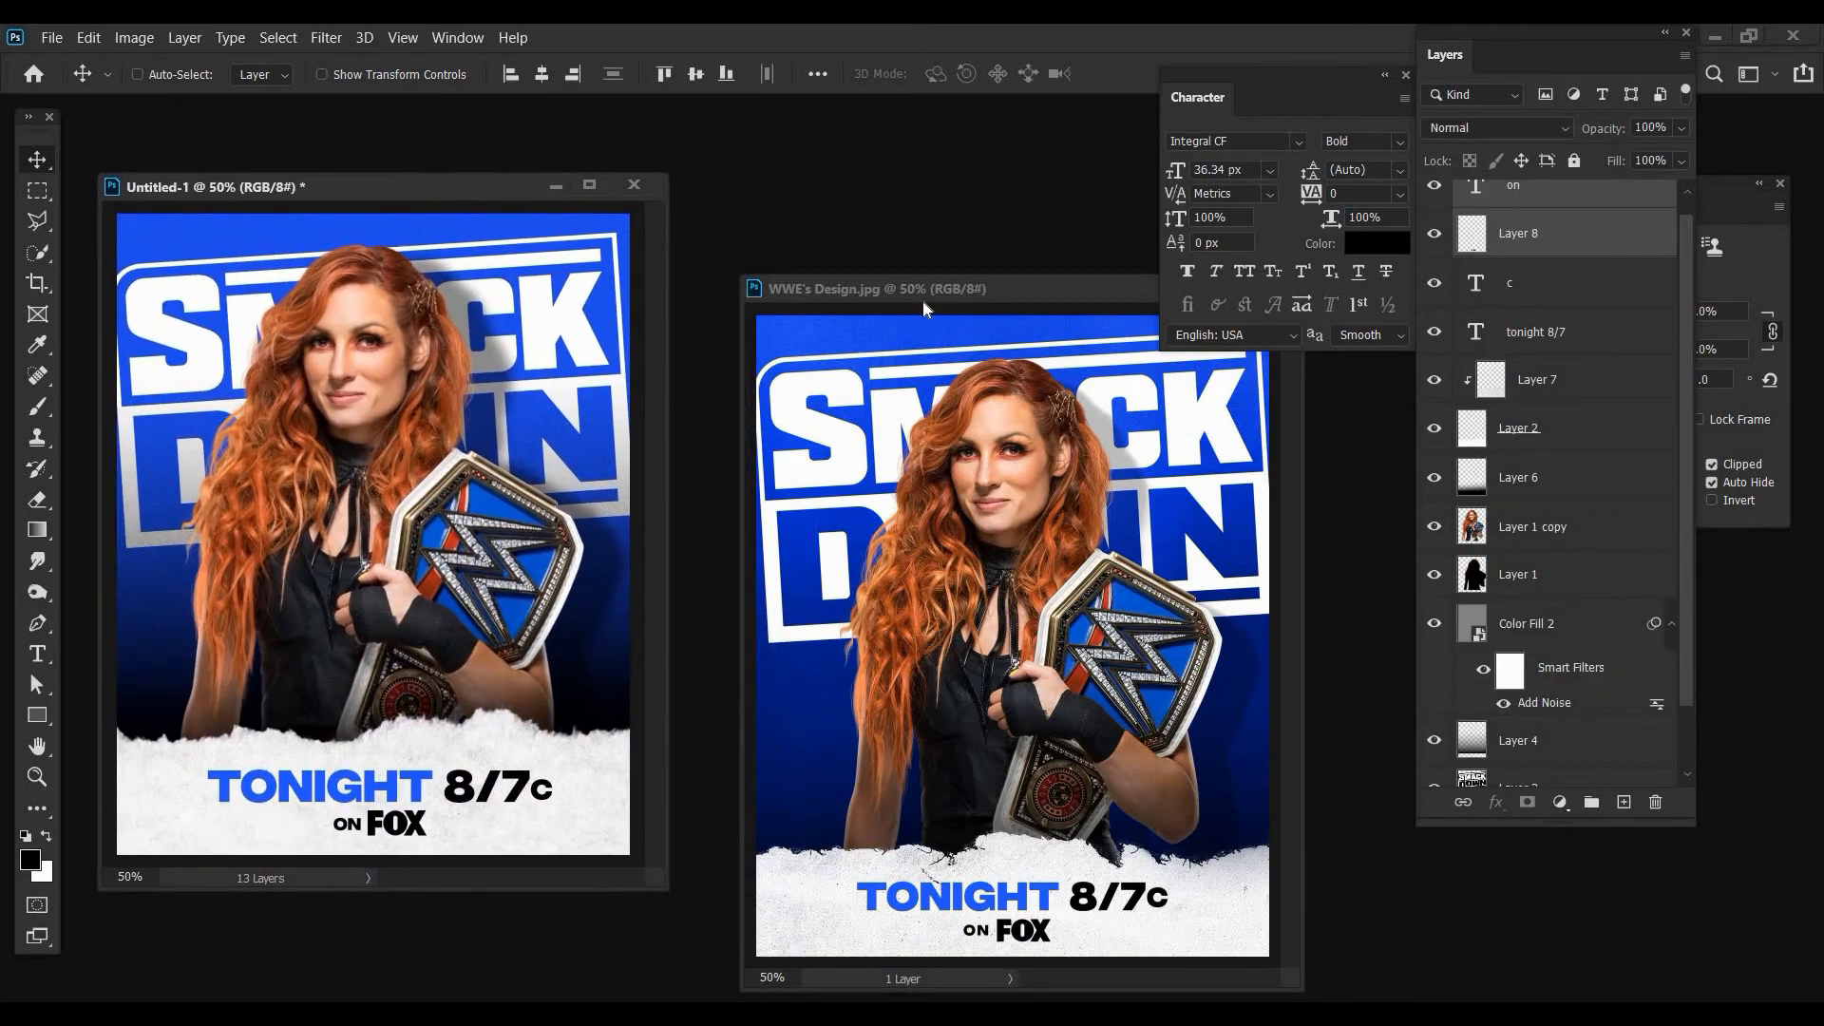
{"action": "left_click_drag", "start_coordinate": [832, 288], "coordinate": [746, 228]}
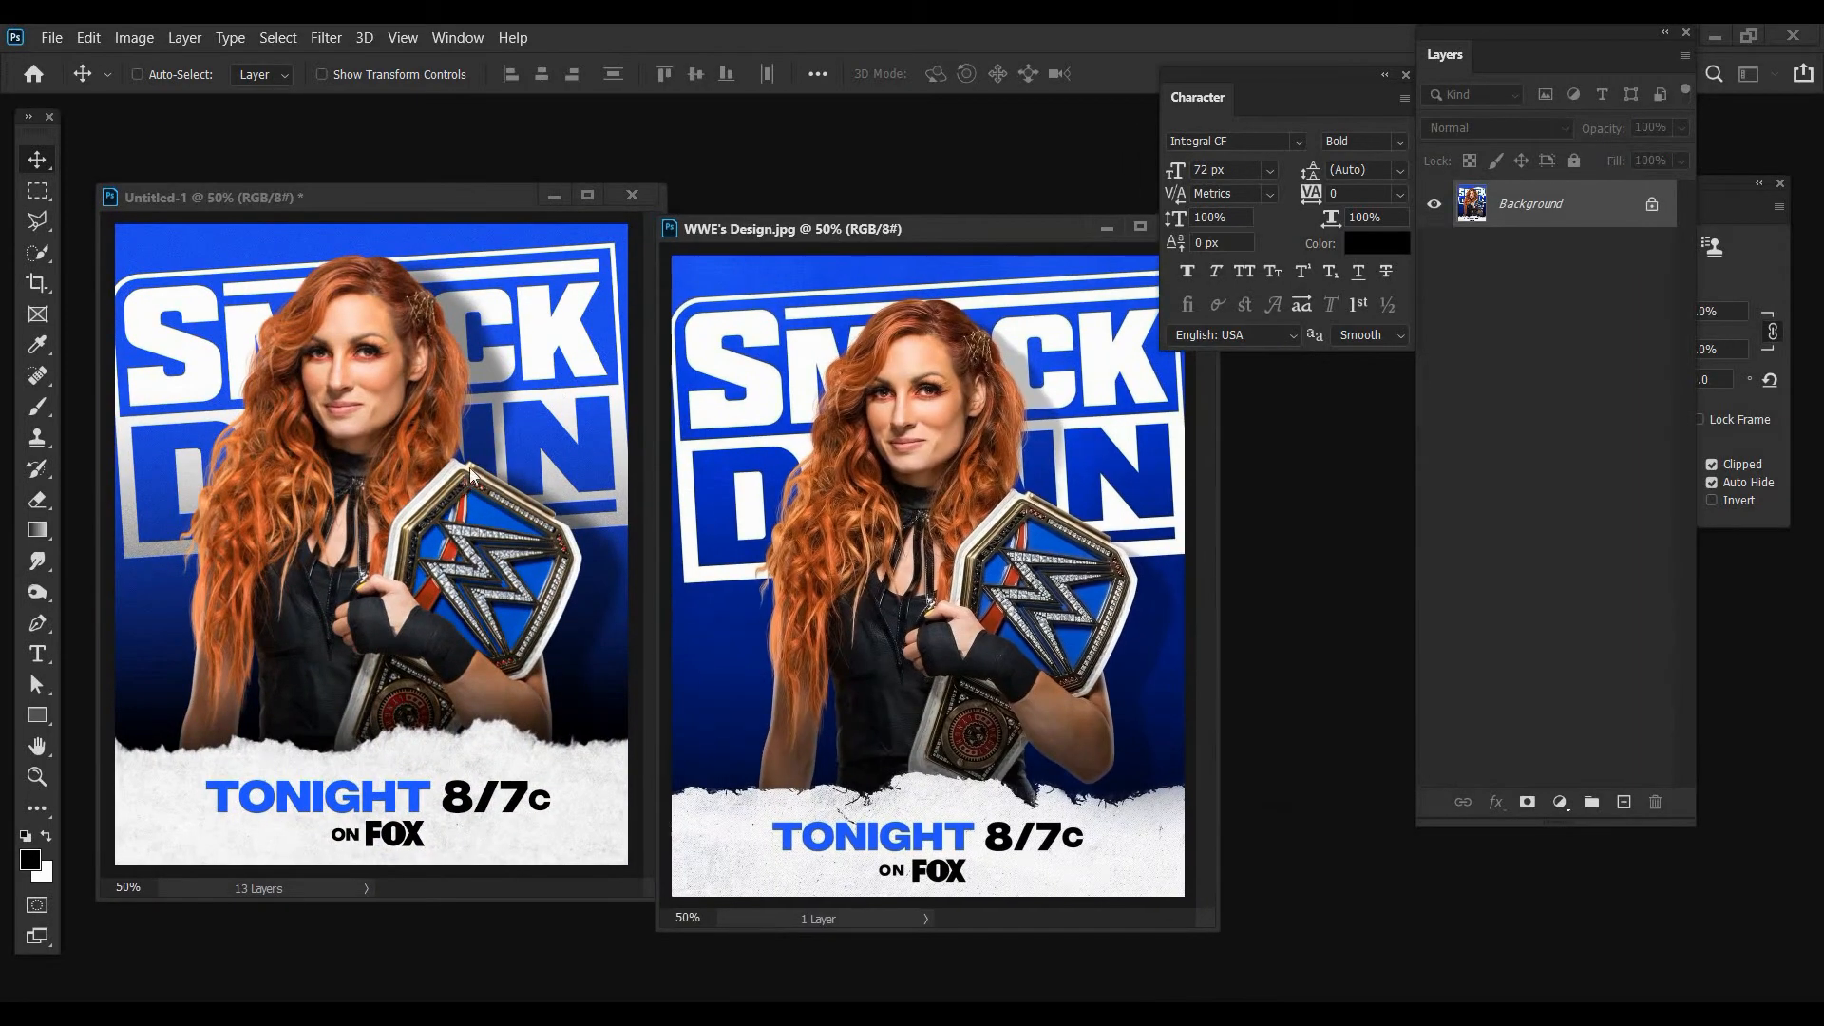
- Convert the Becky Lynch cutout layer, Layer 1 copy, in the Untitled-1 poster to a smart object
{"action": "left_click", "coordinate": [537, 466]}
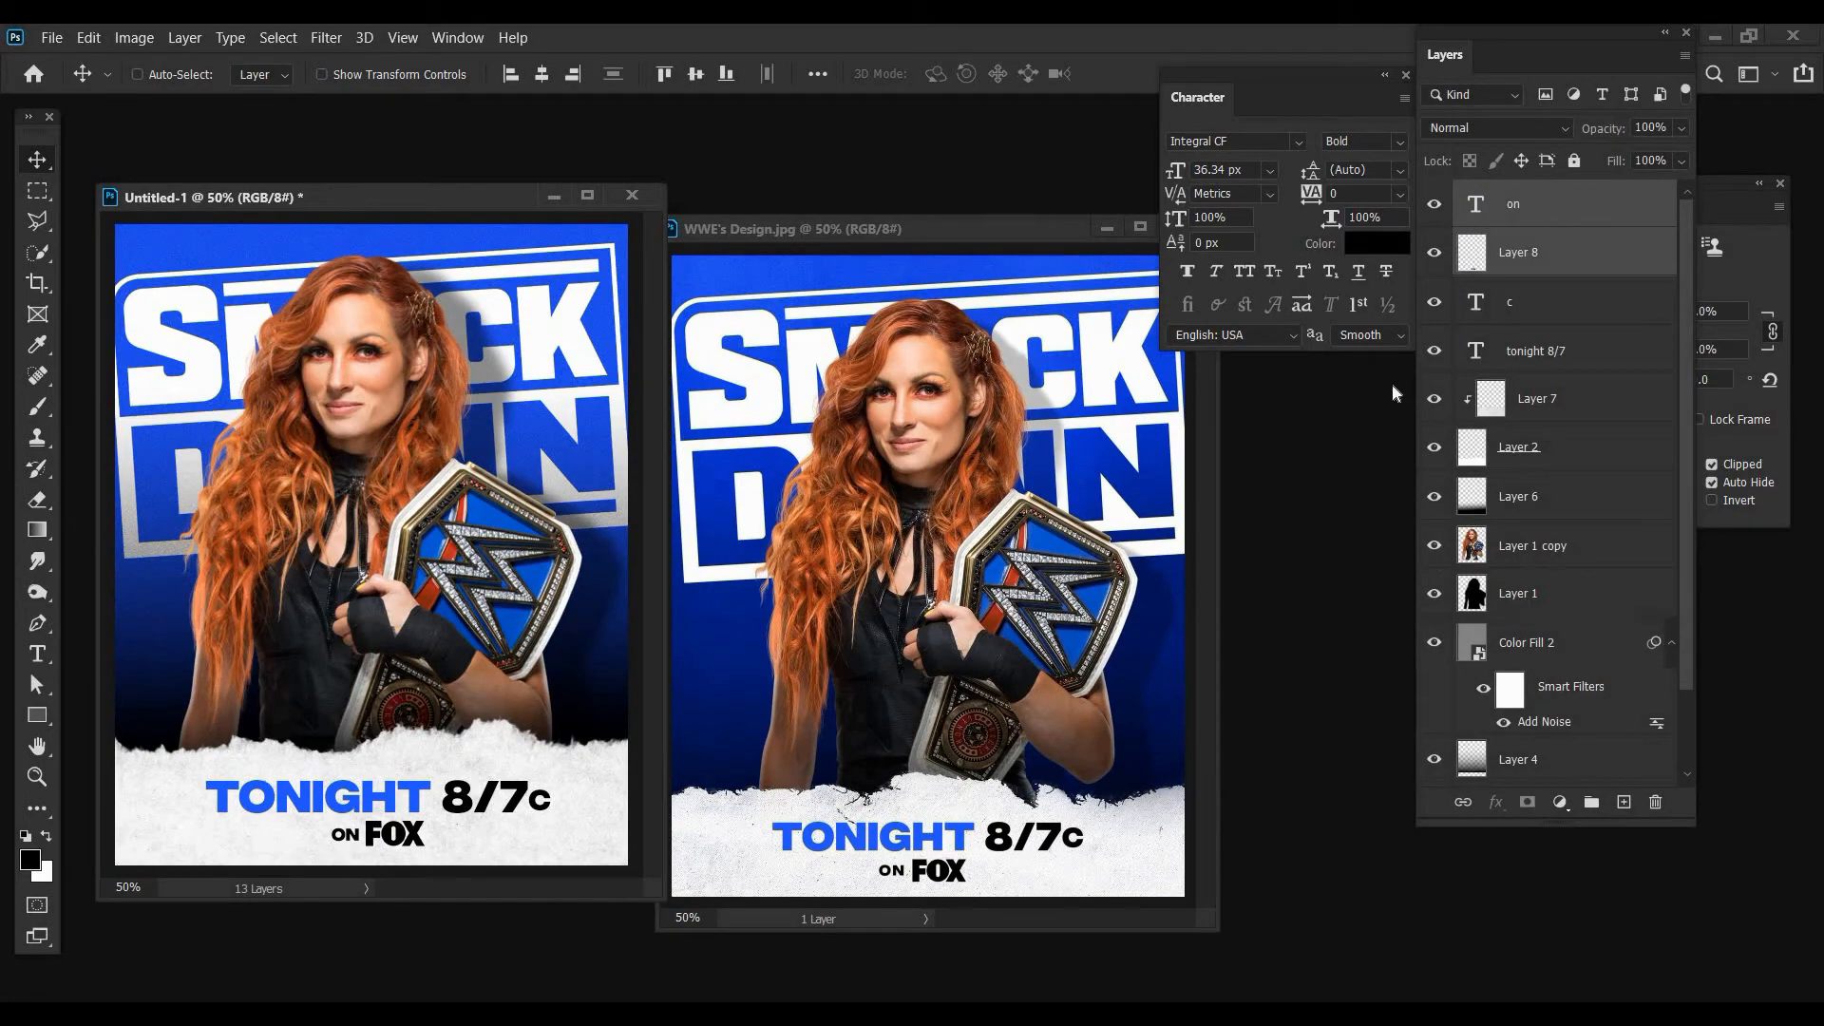
{"action": "right_click", "coordinate": [1524, 546]}
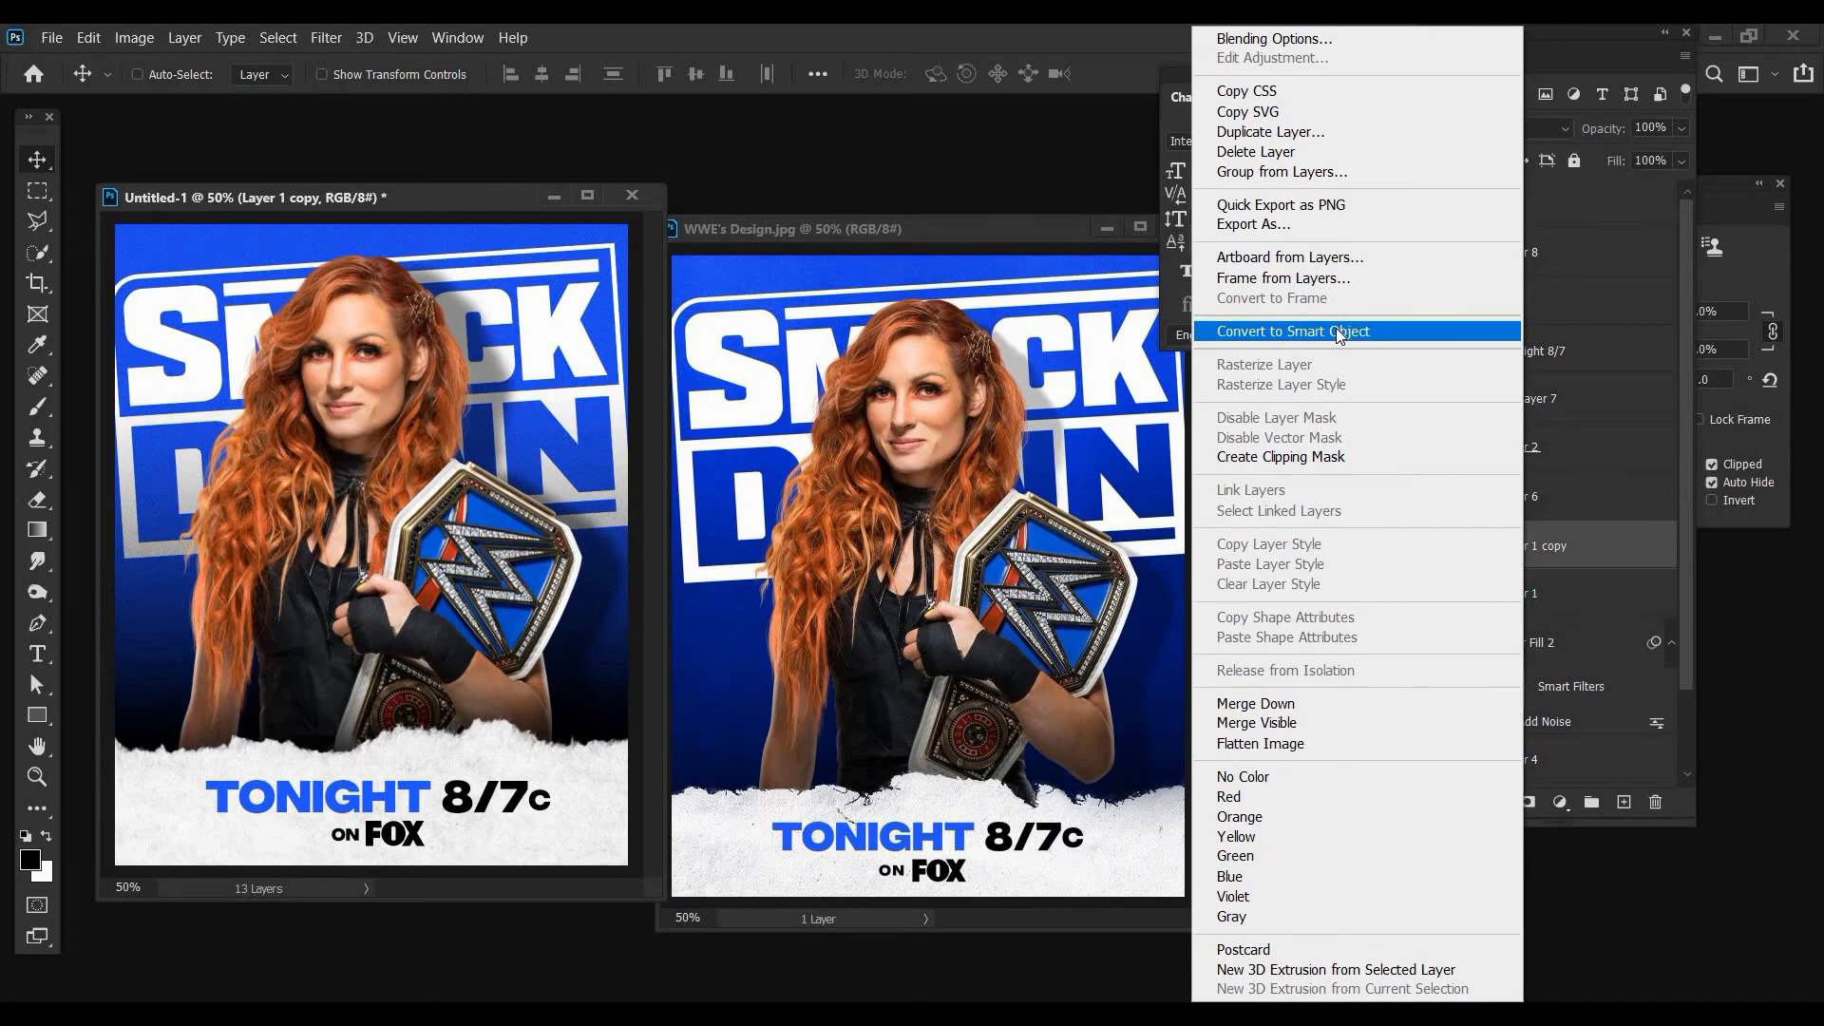
{"action": "key", "text": "Return"}
- Apply a Camera Raw Filter to the cutout with Contrast +5, Blacks -5, Clarity +5 and Vibrance +5
{"action": "left_click", "coordinate": [326, 37]}
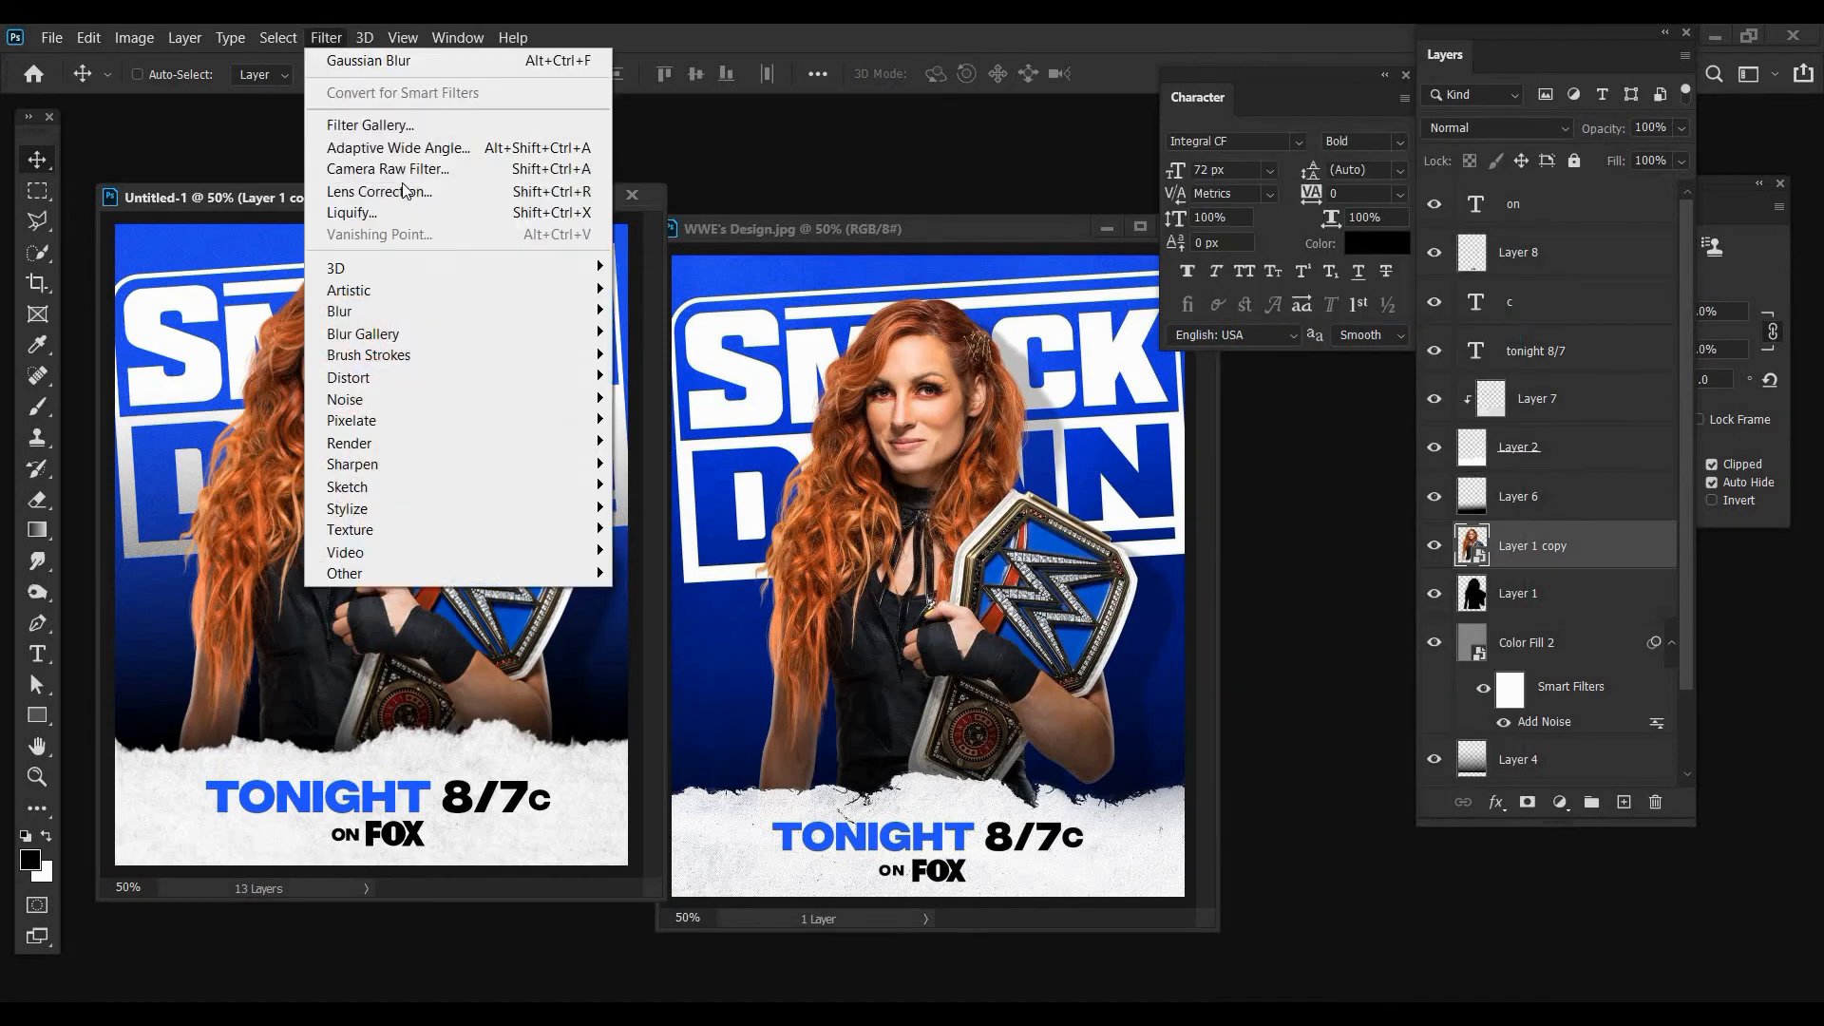
{"action": "left_click", "coordinate": [407, 170]}
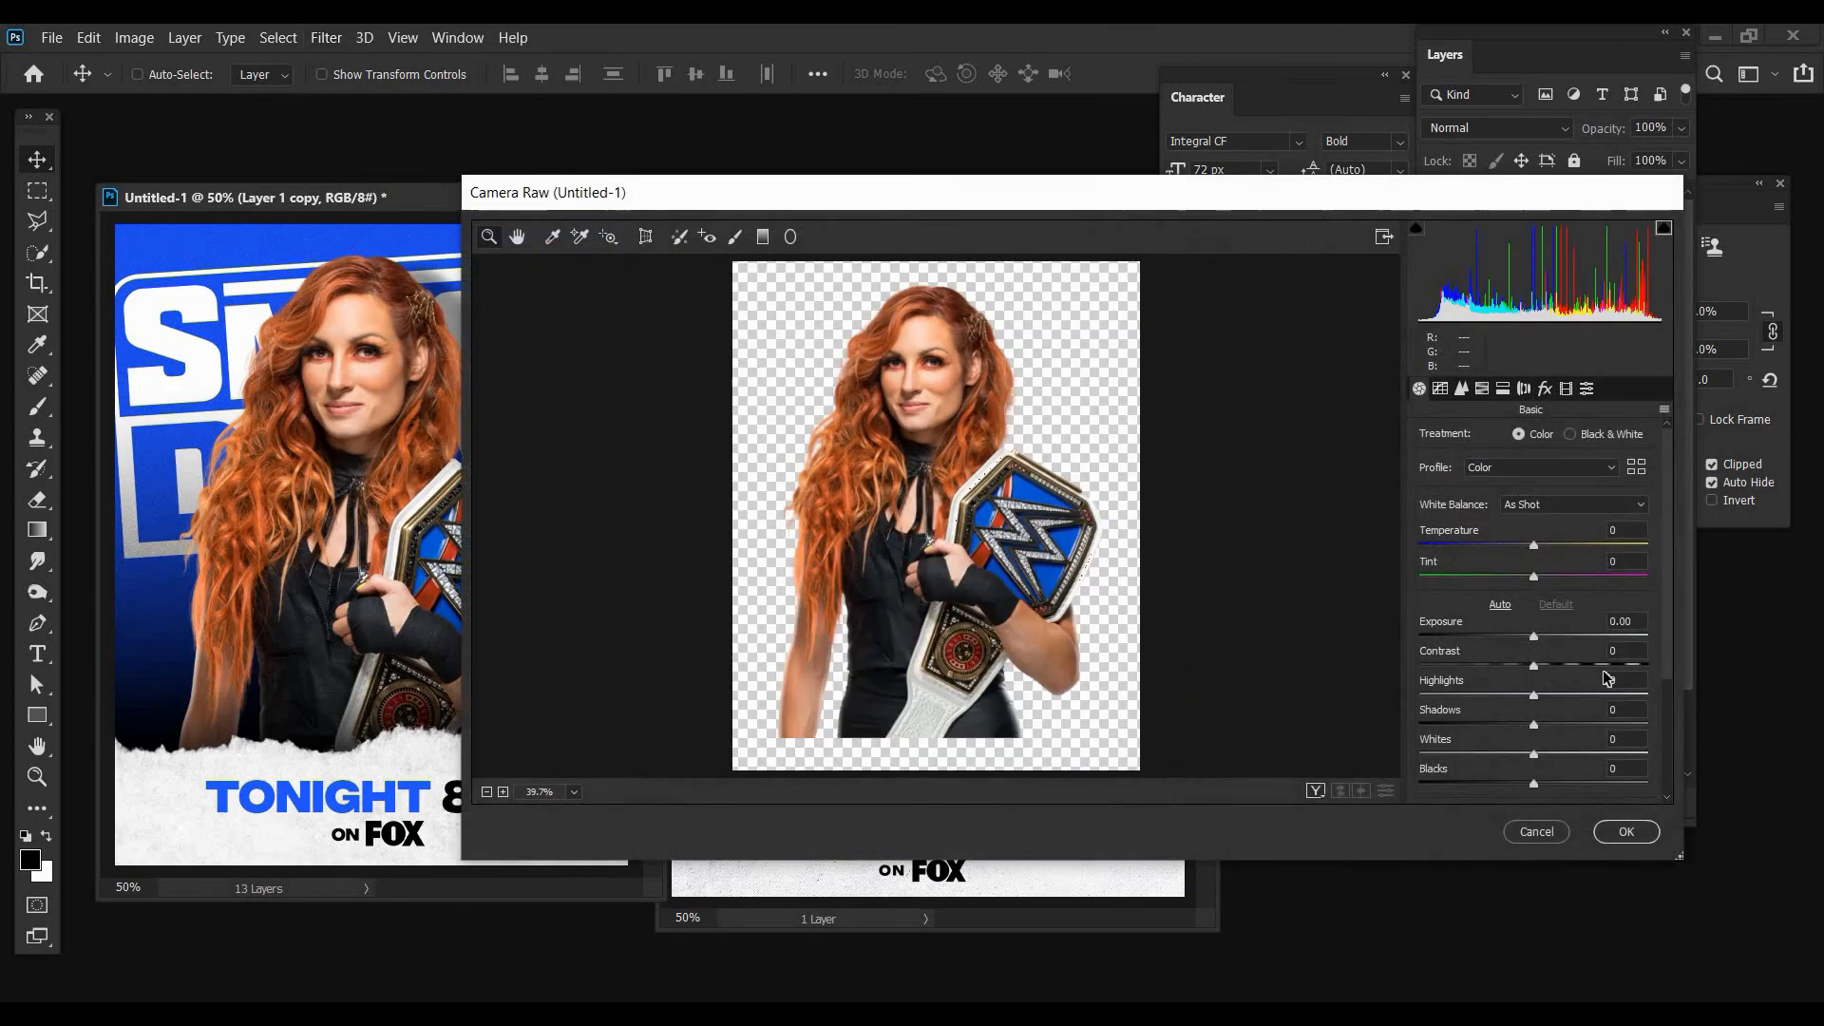
{"action": "left_click", "coordinate": [1627, 651]}
{"action": "type", "text": "5"}
{"action": "key", "text": "Tab"}
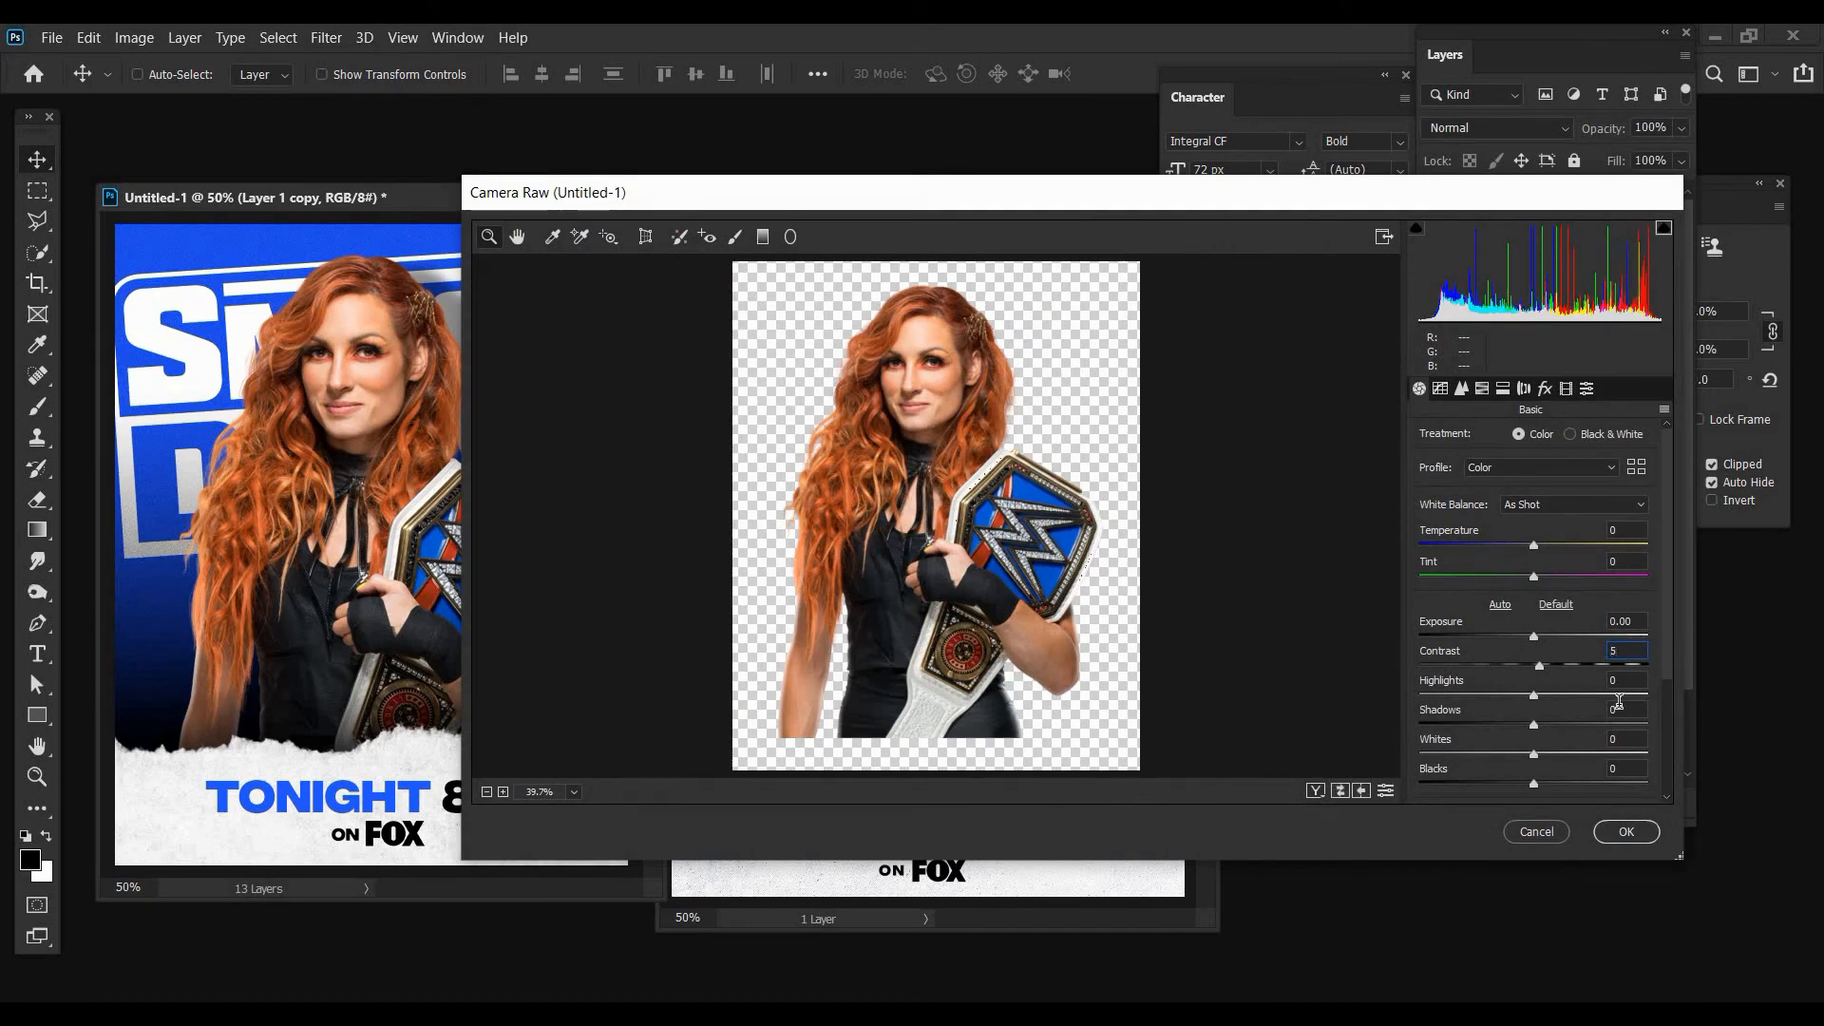
{"action": "scroll", "coordinate": [1619, 698], "scroll_direction": "down", "scroll_amount": 2}
{"action": "left_click", "coordinate": [1627, 633]}
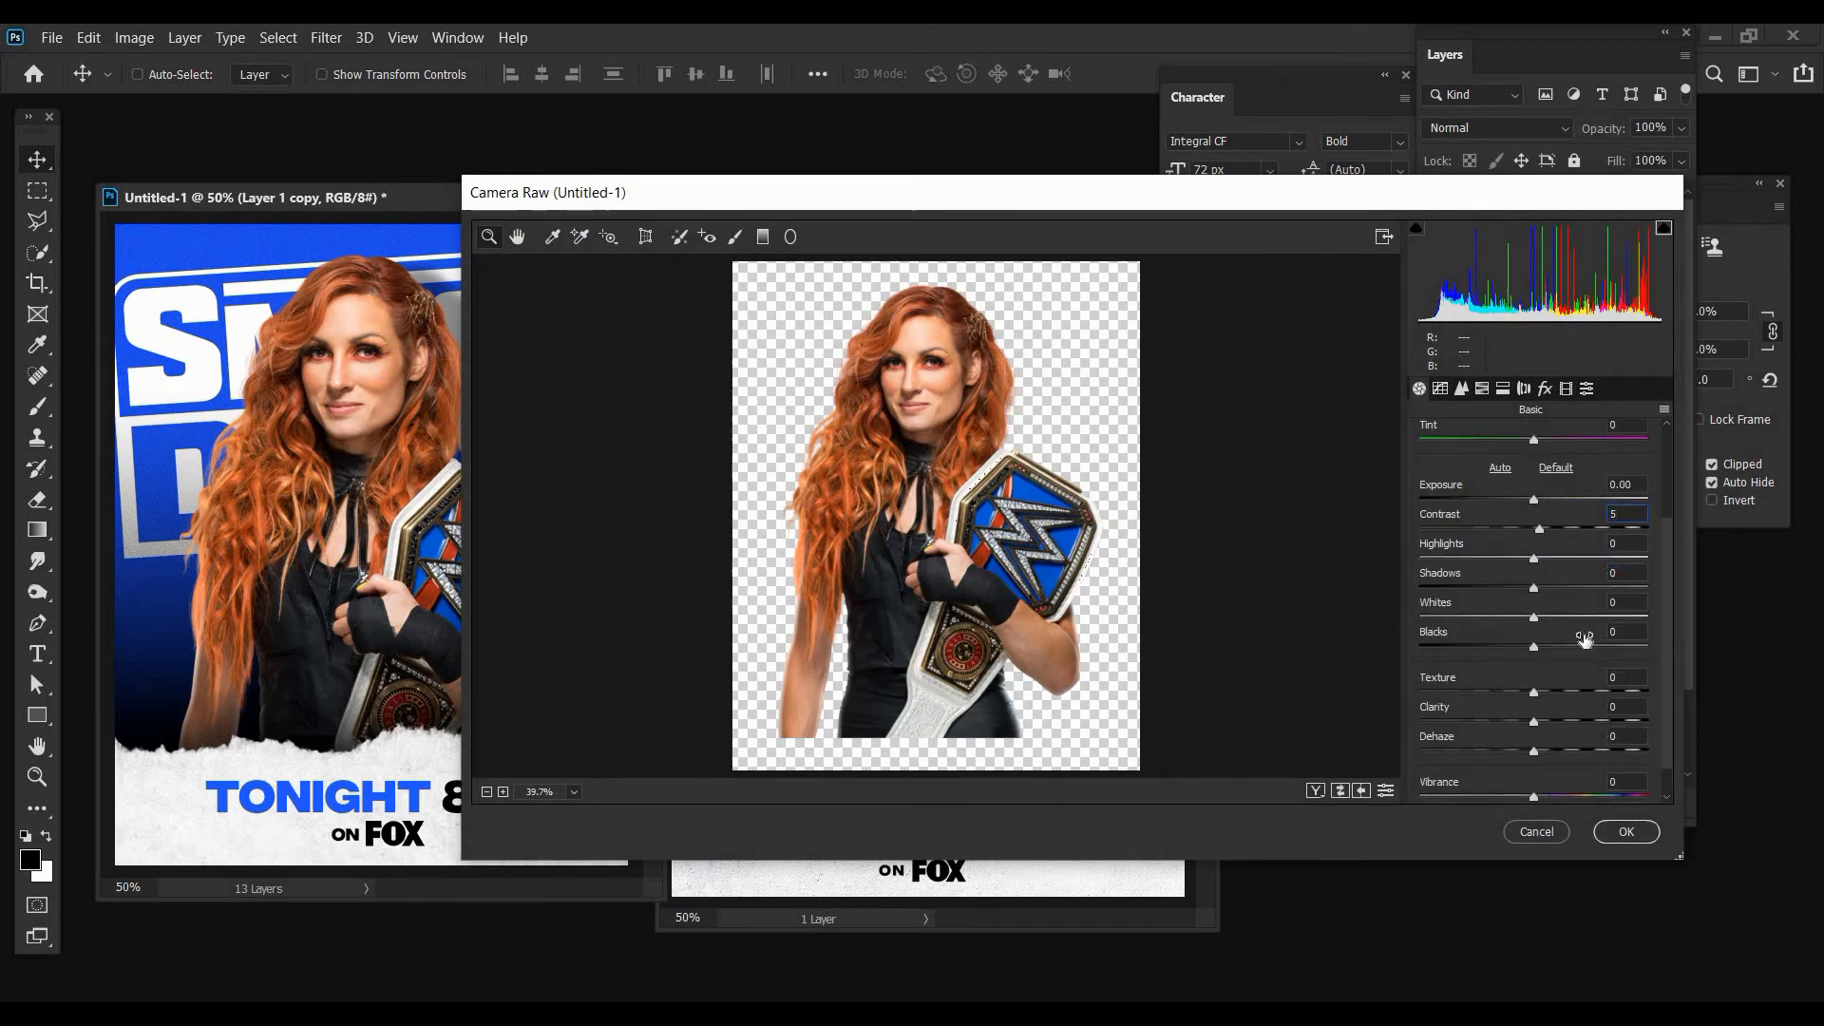
{"action": "type", "text": "-5"}
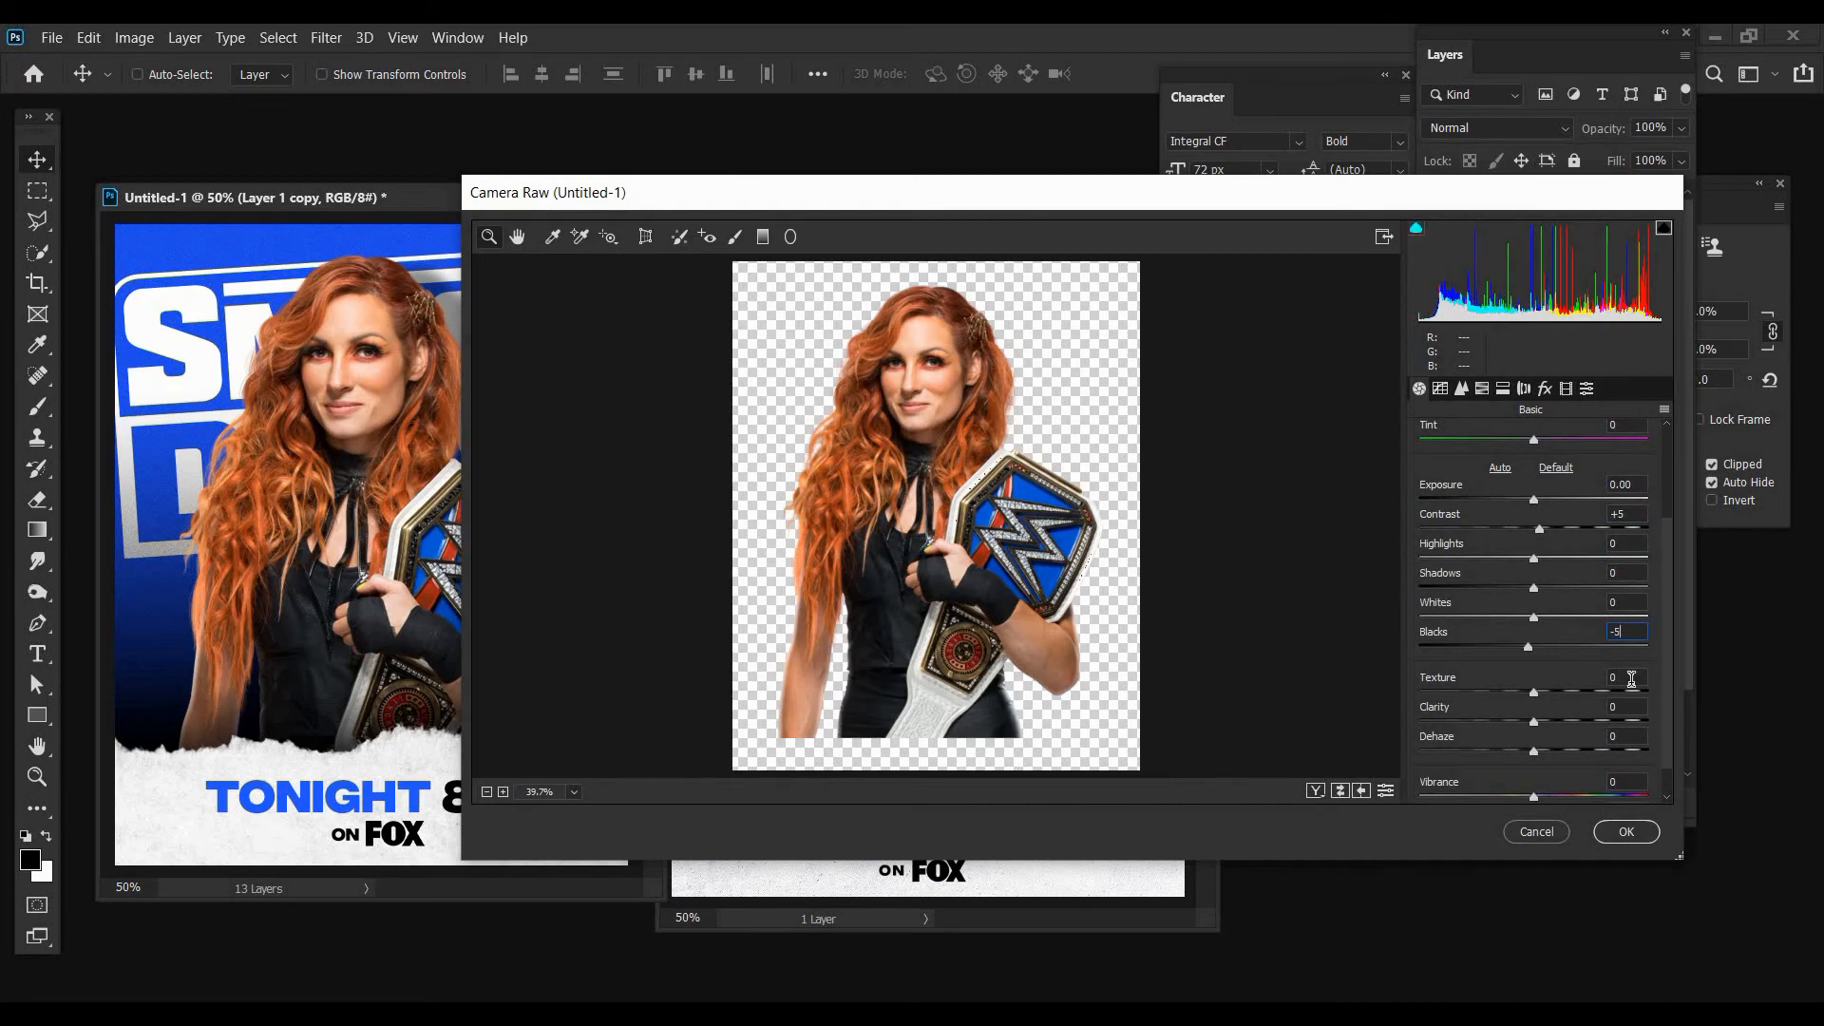
{"action": "key", "text": "Tab"}
{"action": "key", "text": "Tab"}
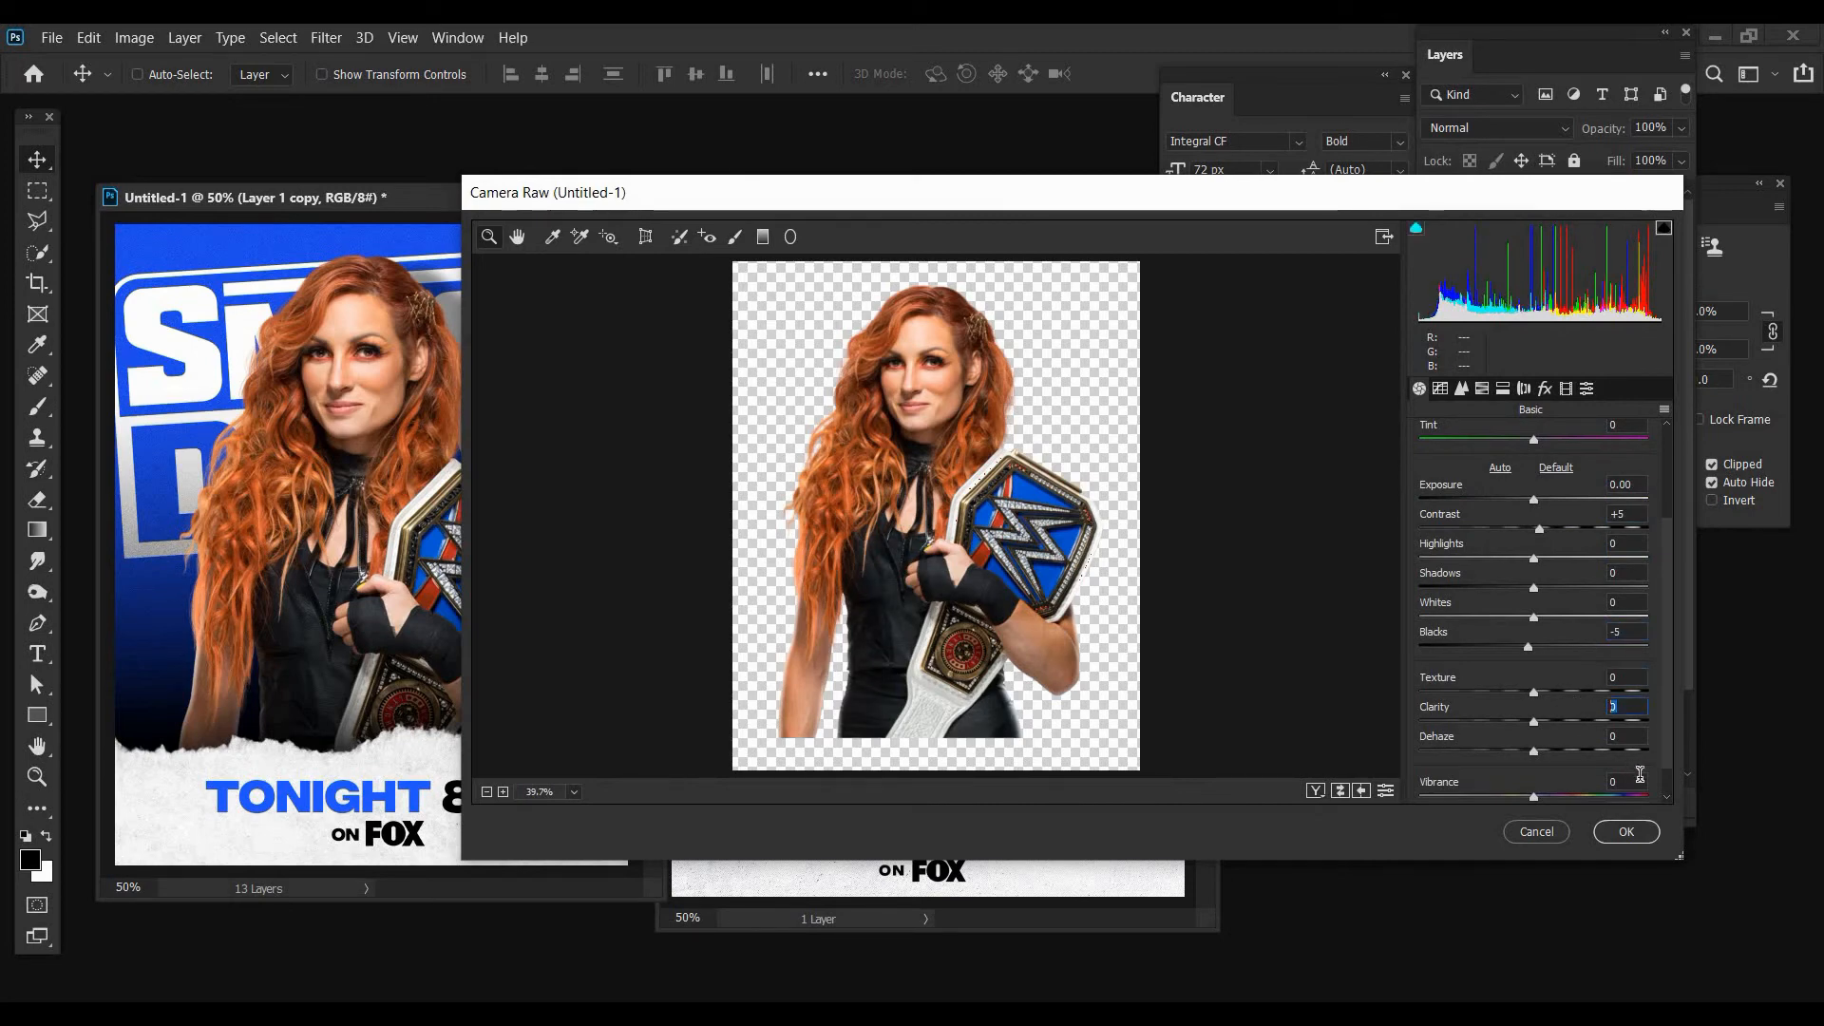
{"action": "type", "text": "5"}
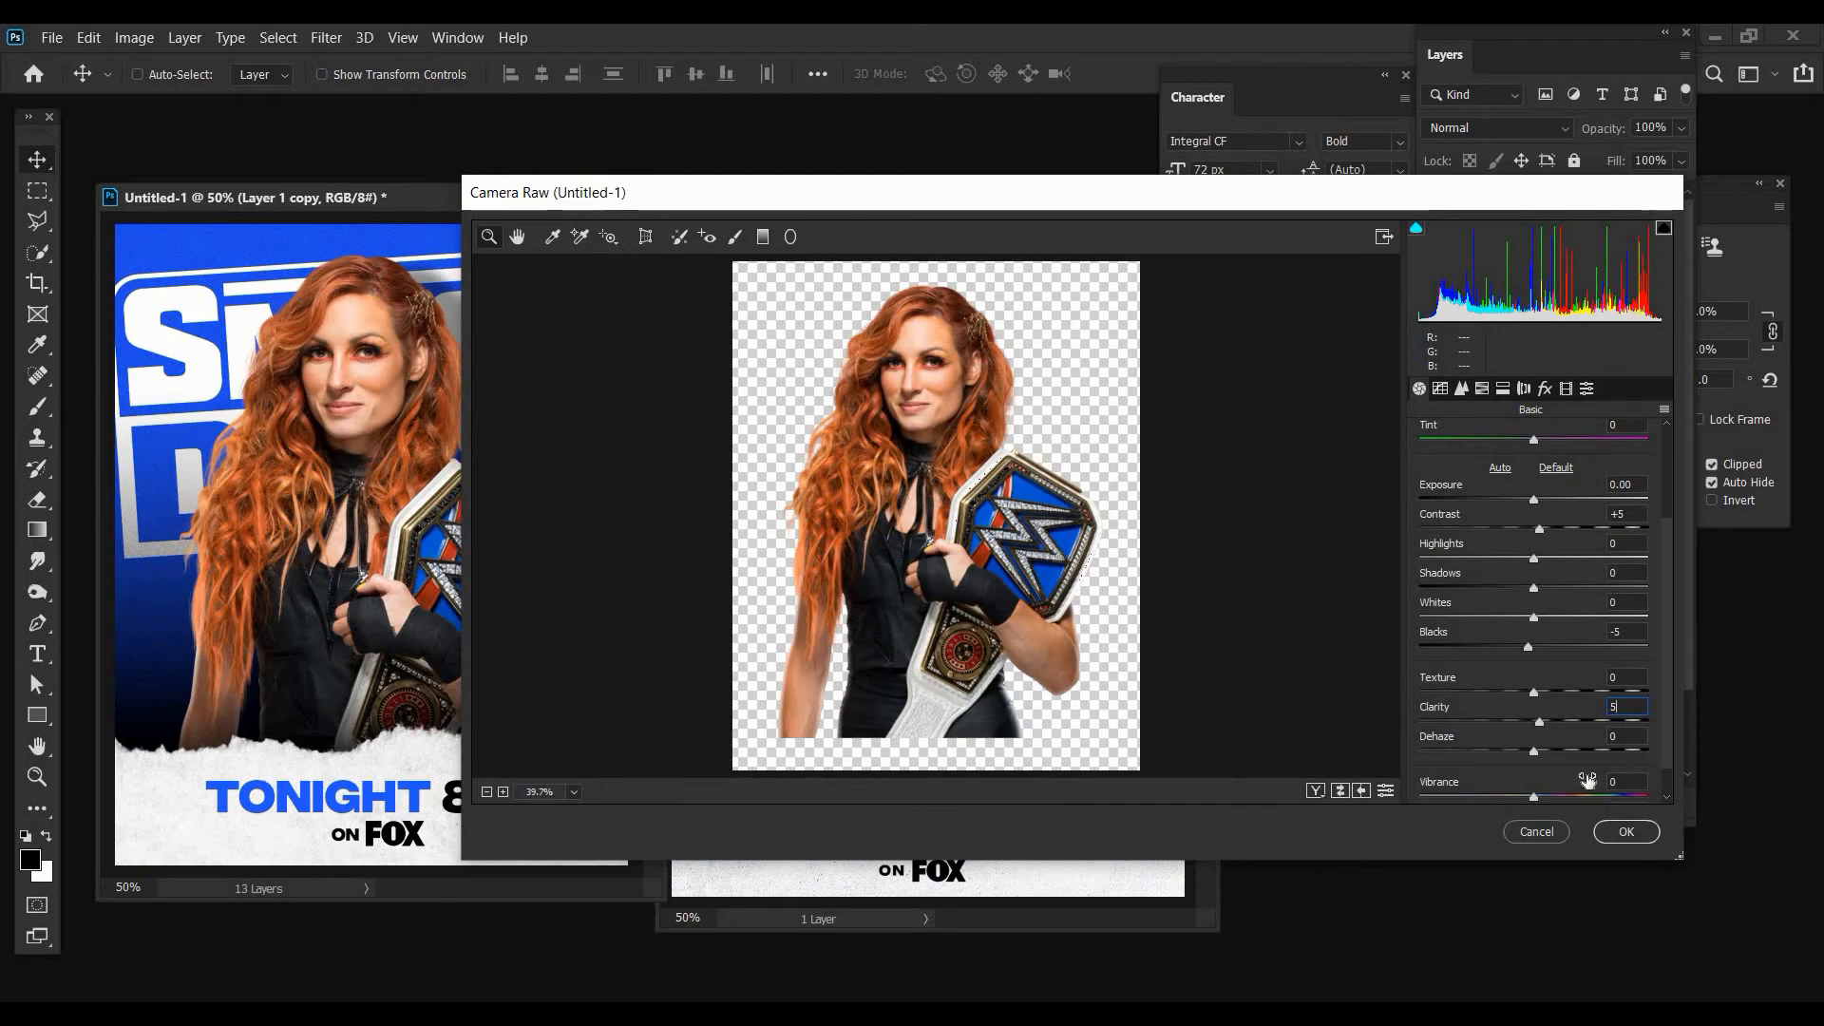
{"action": "type", "text": "5"}
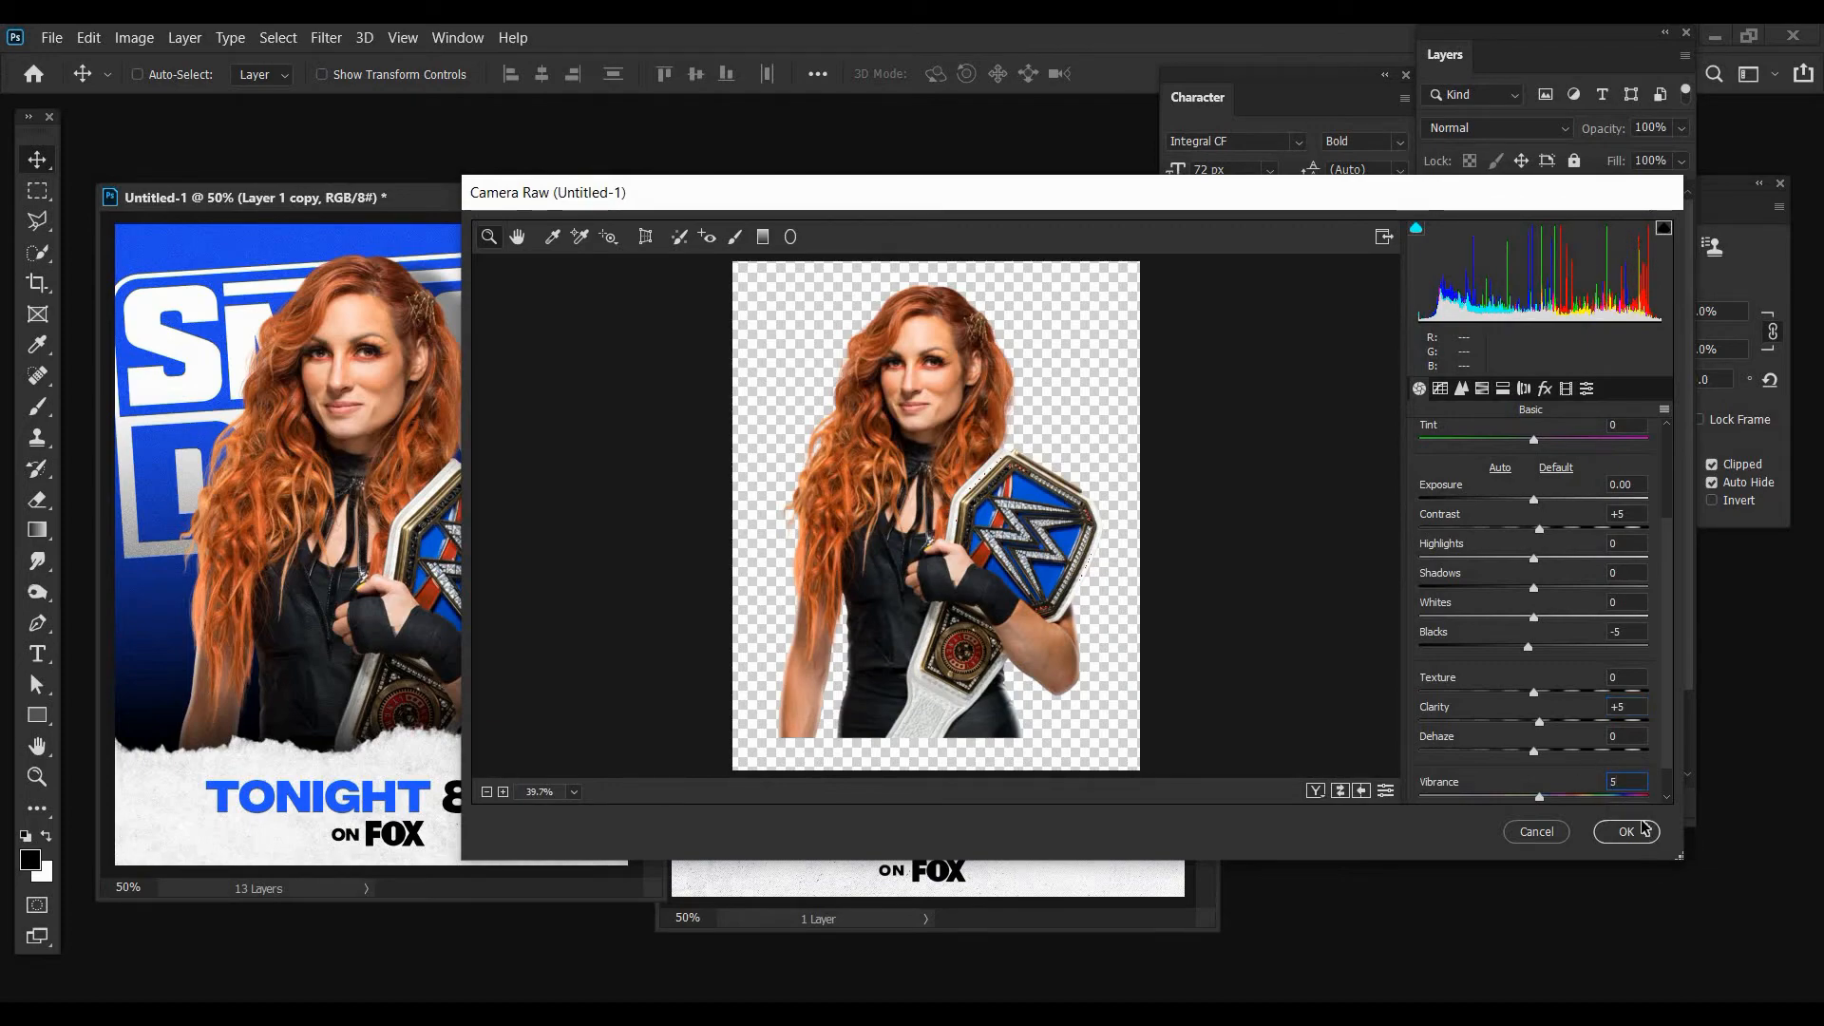
{"action": "left_click", "coordinate": [1629, 831]}
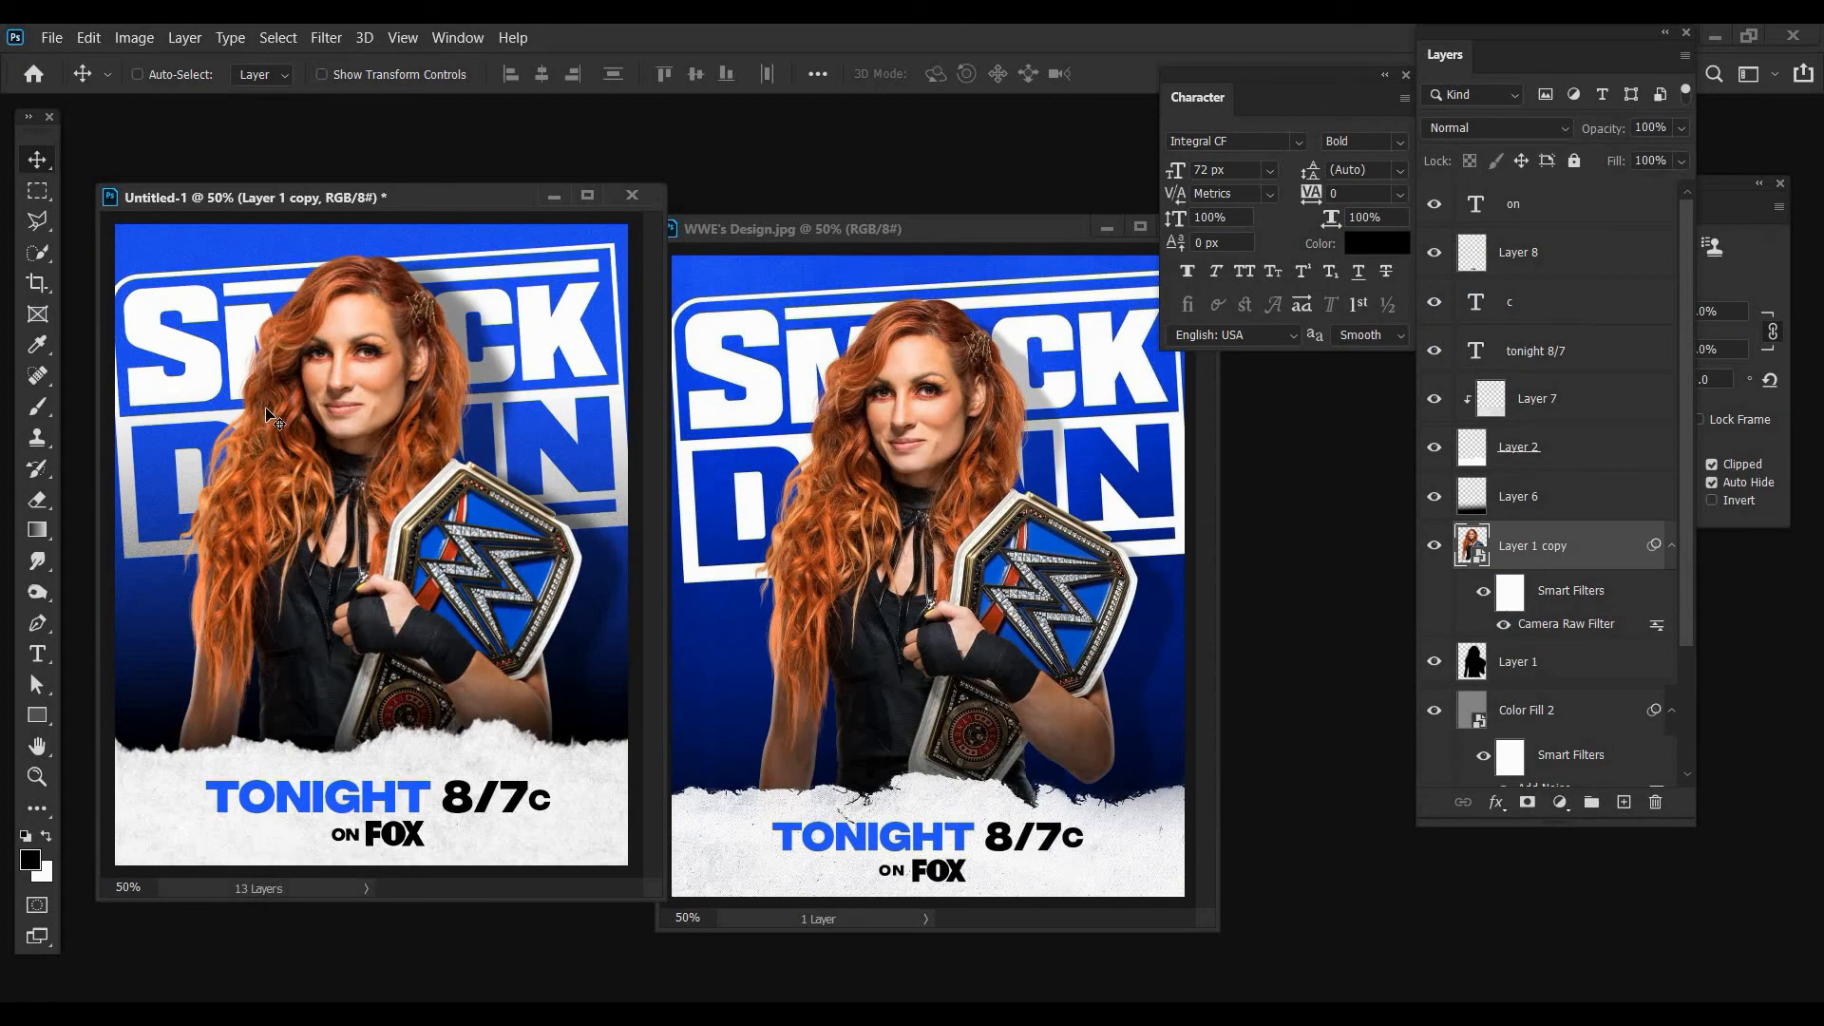
- Apply a Levels adjustment to the Becky Lynch cutout, moving the black input slider slightly inward to deepen the shadows
{"action": "left_click", "coordinate": [134, 37]}
{"action": "mouse_move", "coordinate": [171, 93]}
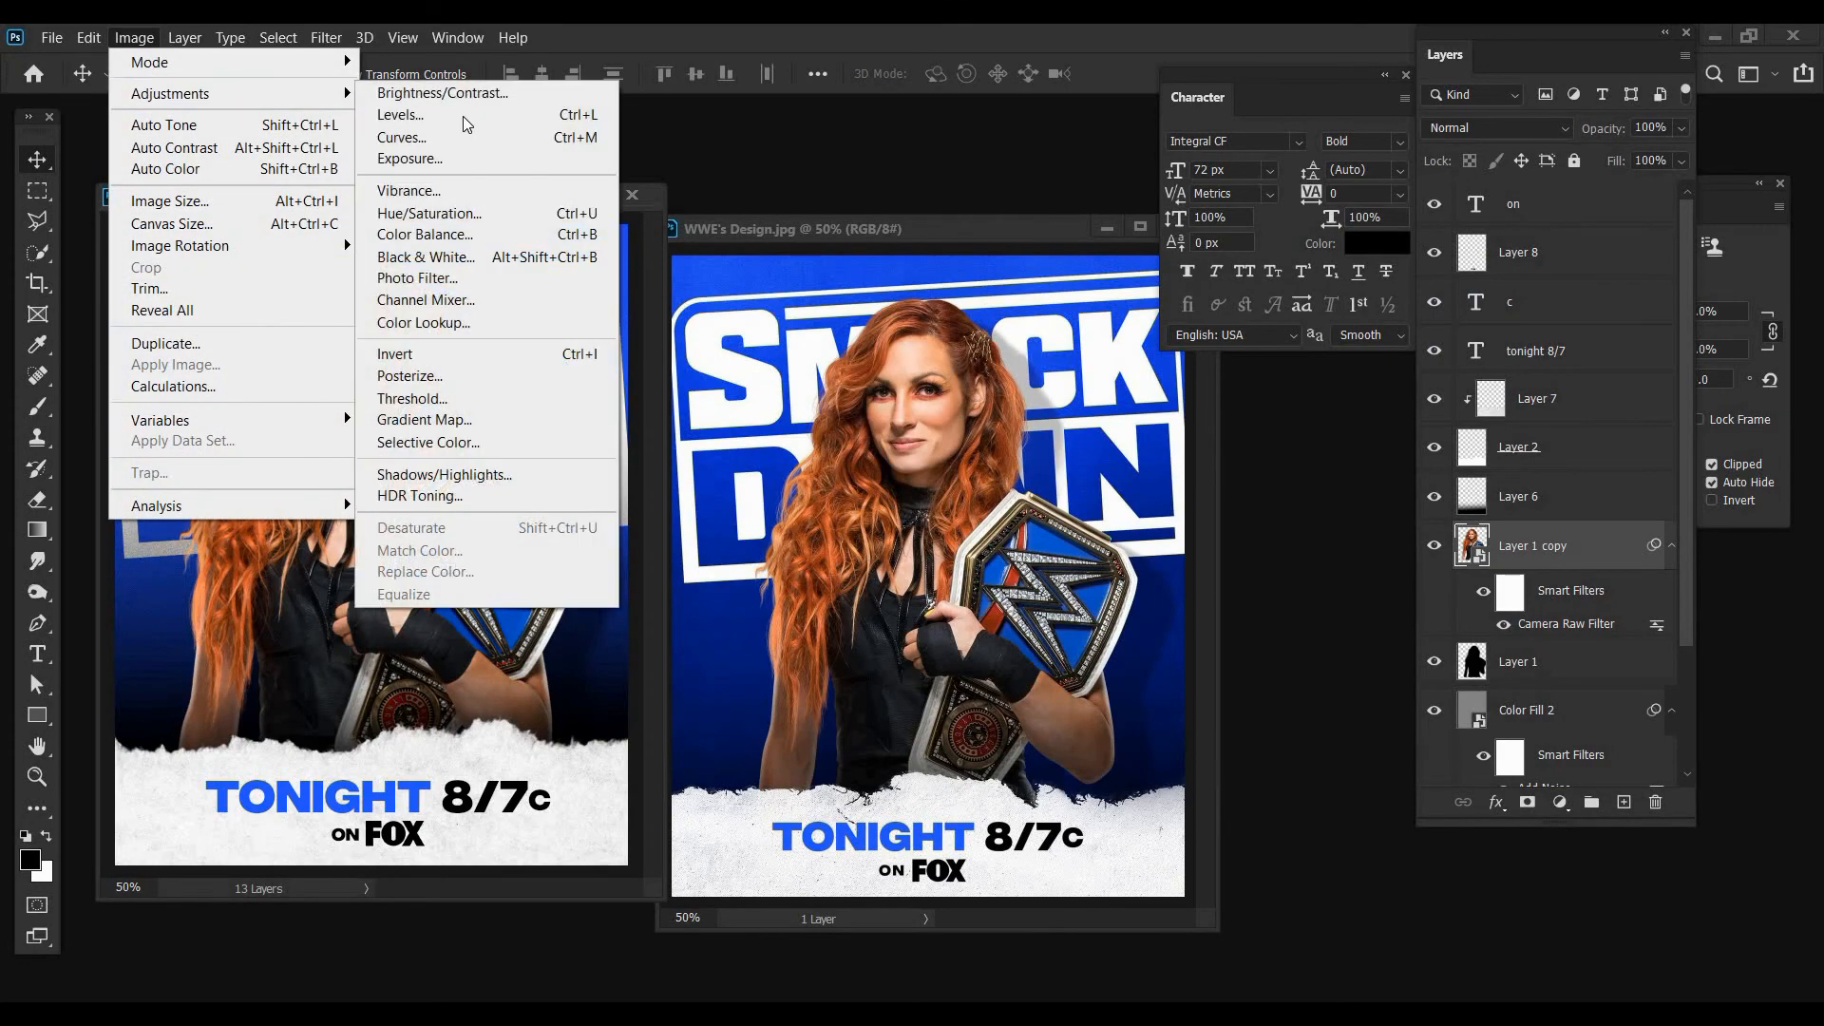
{"action": "key", "text": "ctrl+l"}
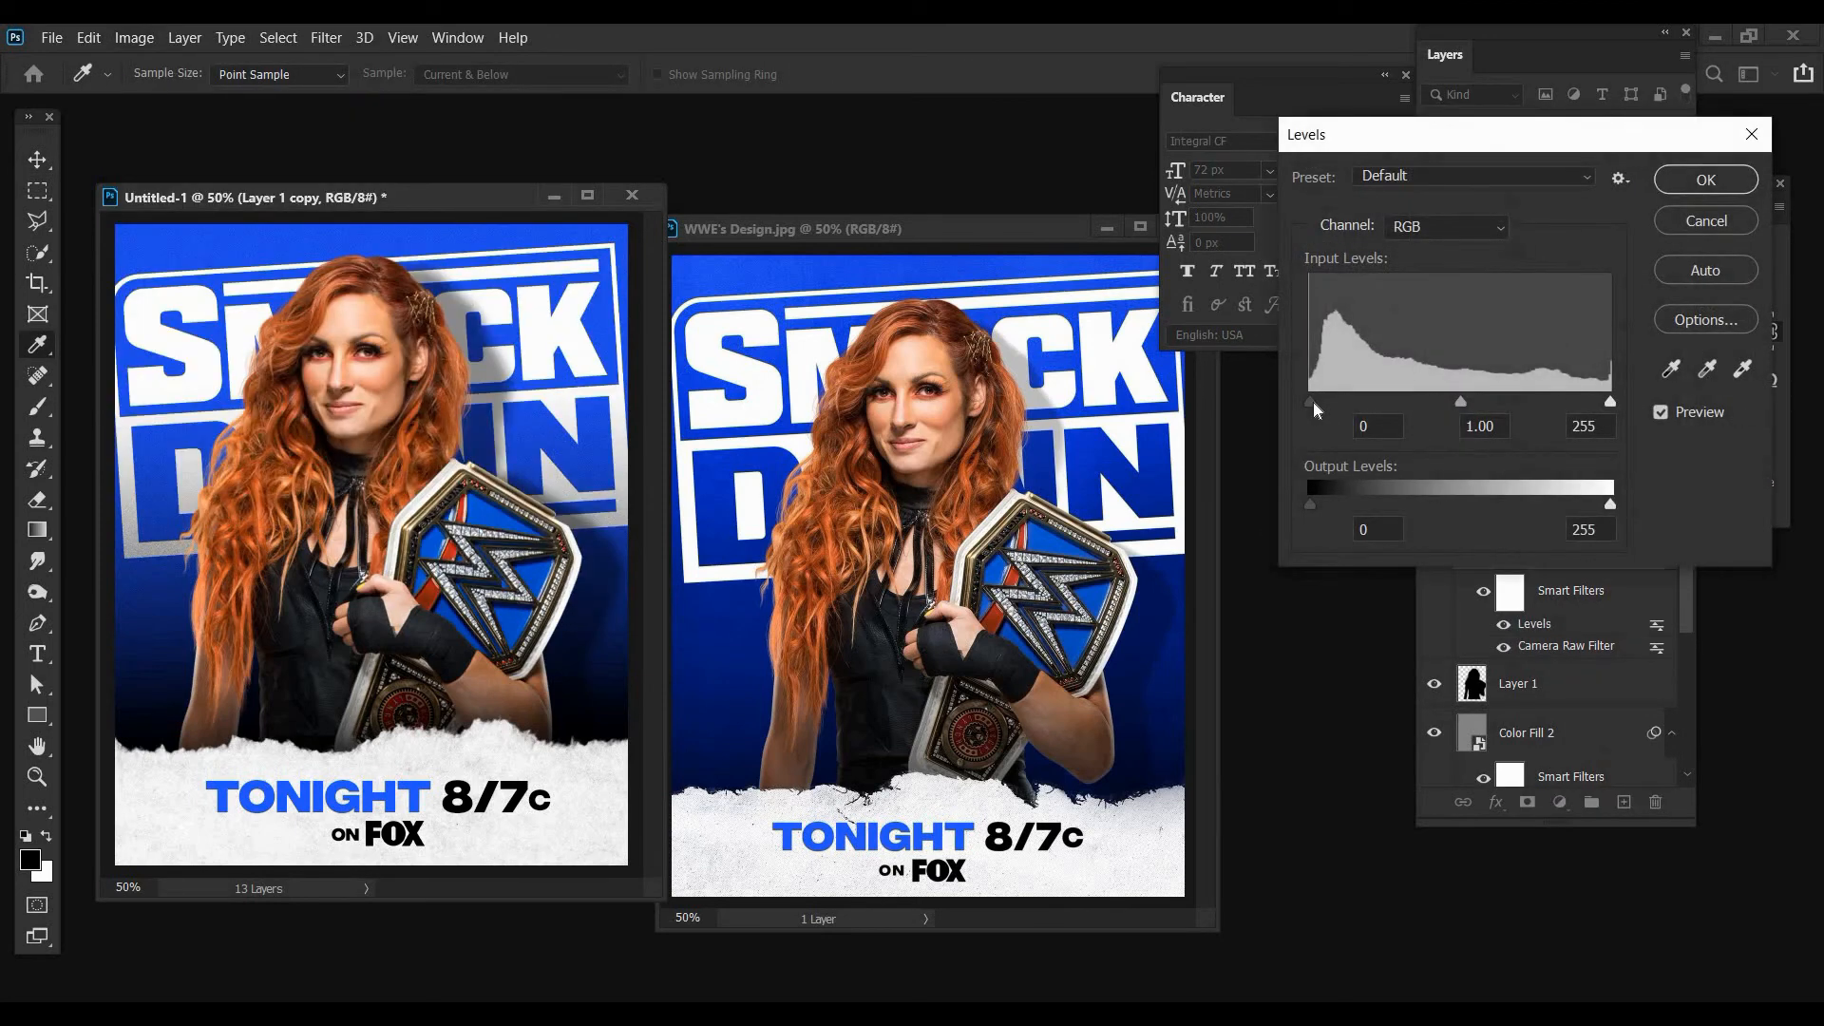
{"action": "left_click_drag", "start_coordinate": [1316, 409], "coordinate": [1317, 408]}
{"action": "left_click", "coordinate": [1724, 179]}
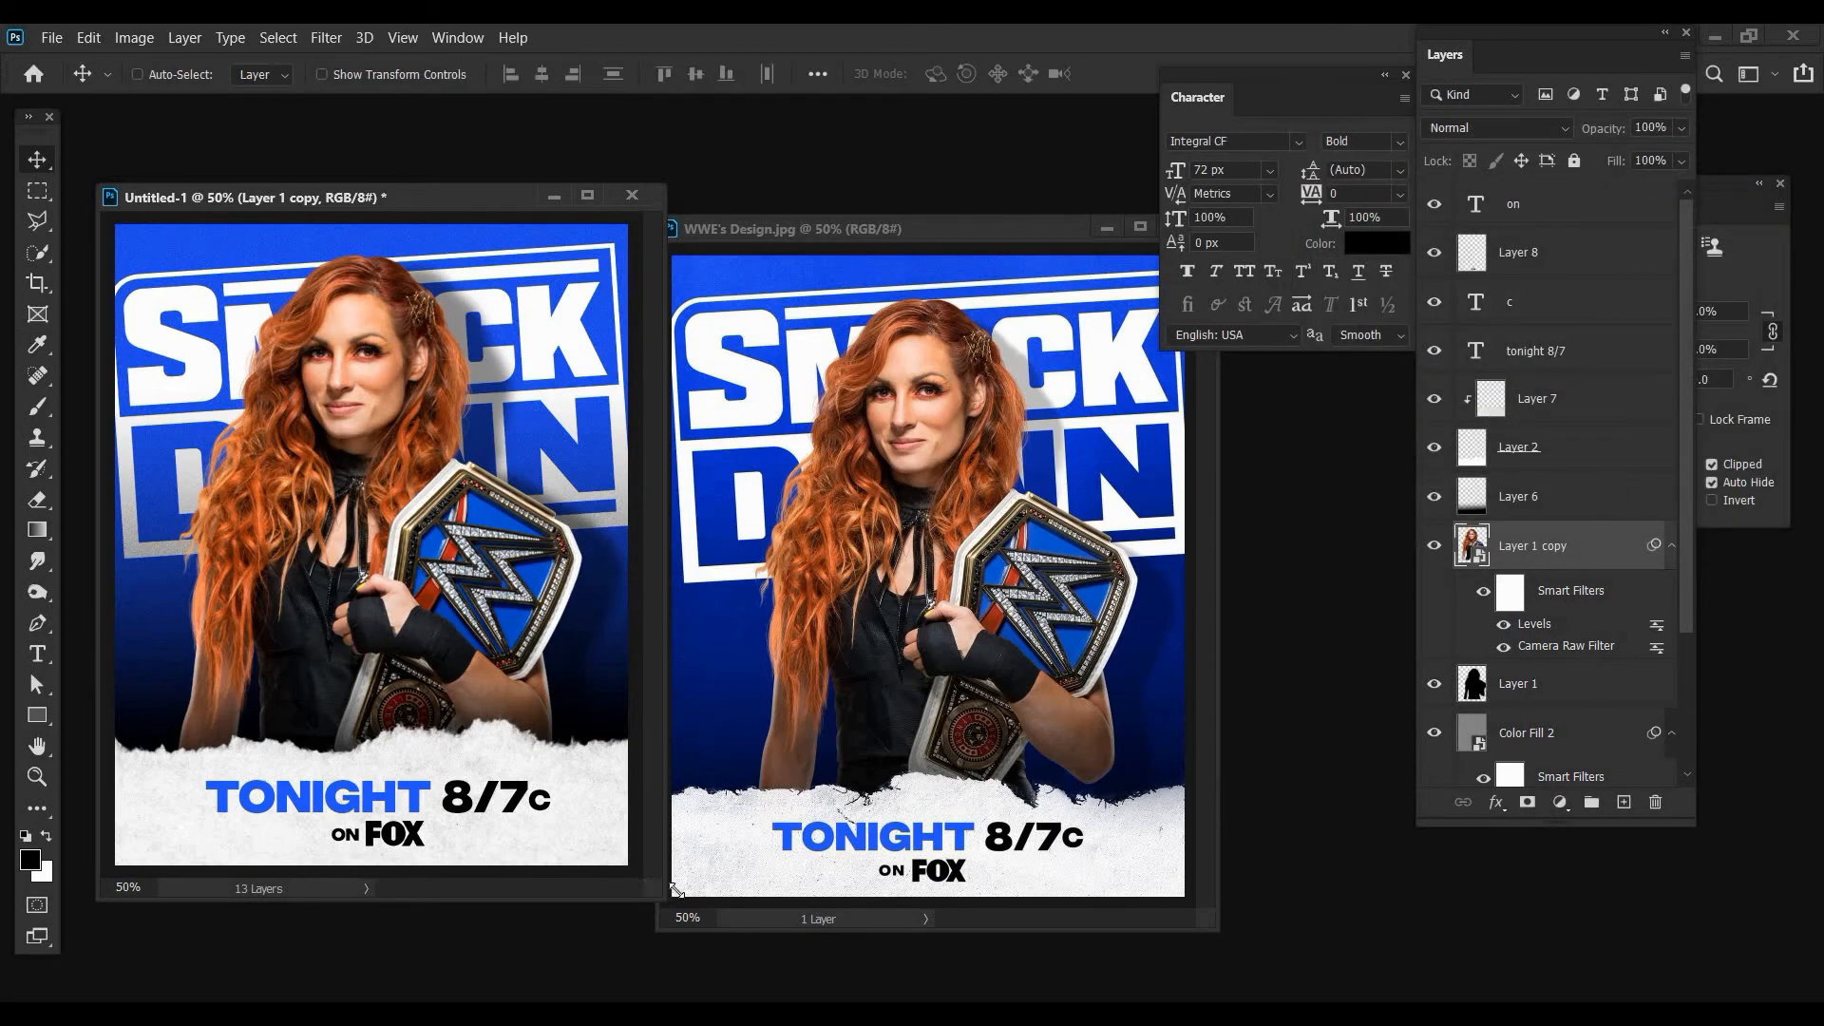
- Widen the Untitled-1 window slightly, show the WWE's Design 2.jpg reference beside it, and return to the Untitled-1 poster
{"action": "left_click_drag", "start_coordinate": [673, 890], "coordinate": [675, 890]}
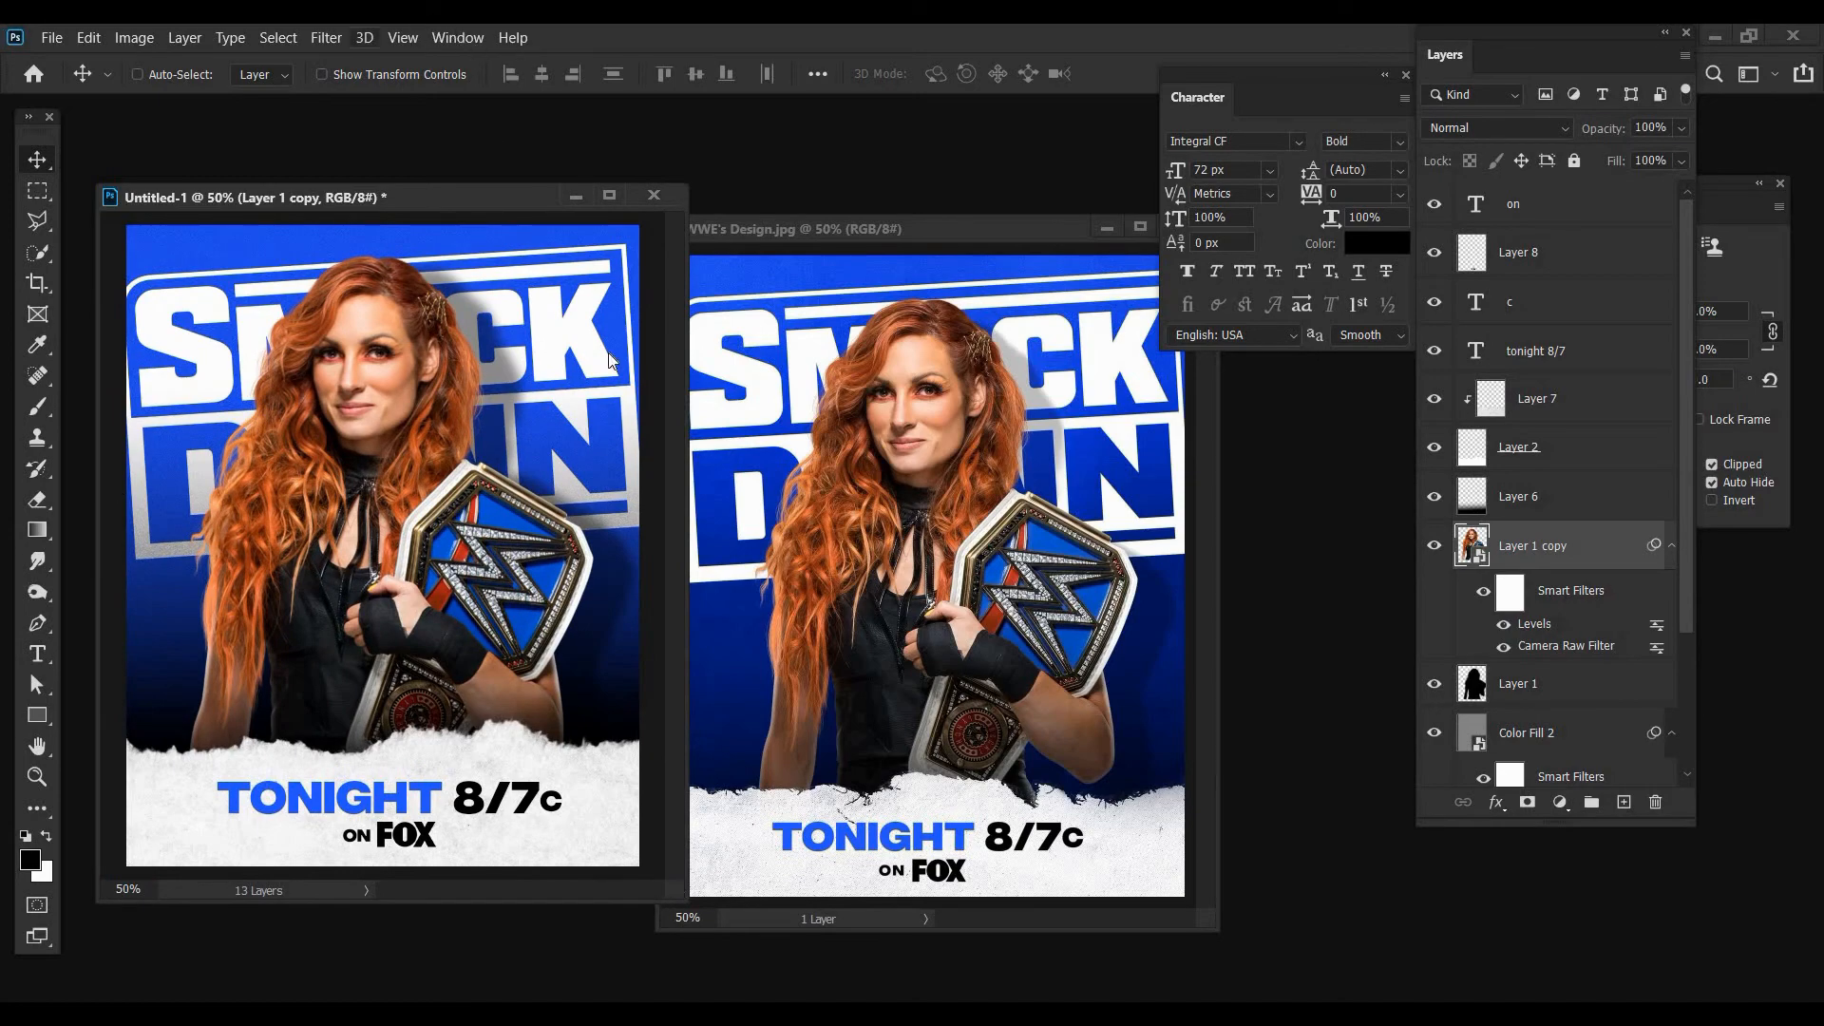
{"action": "key", "text": "alt+w"}
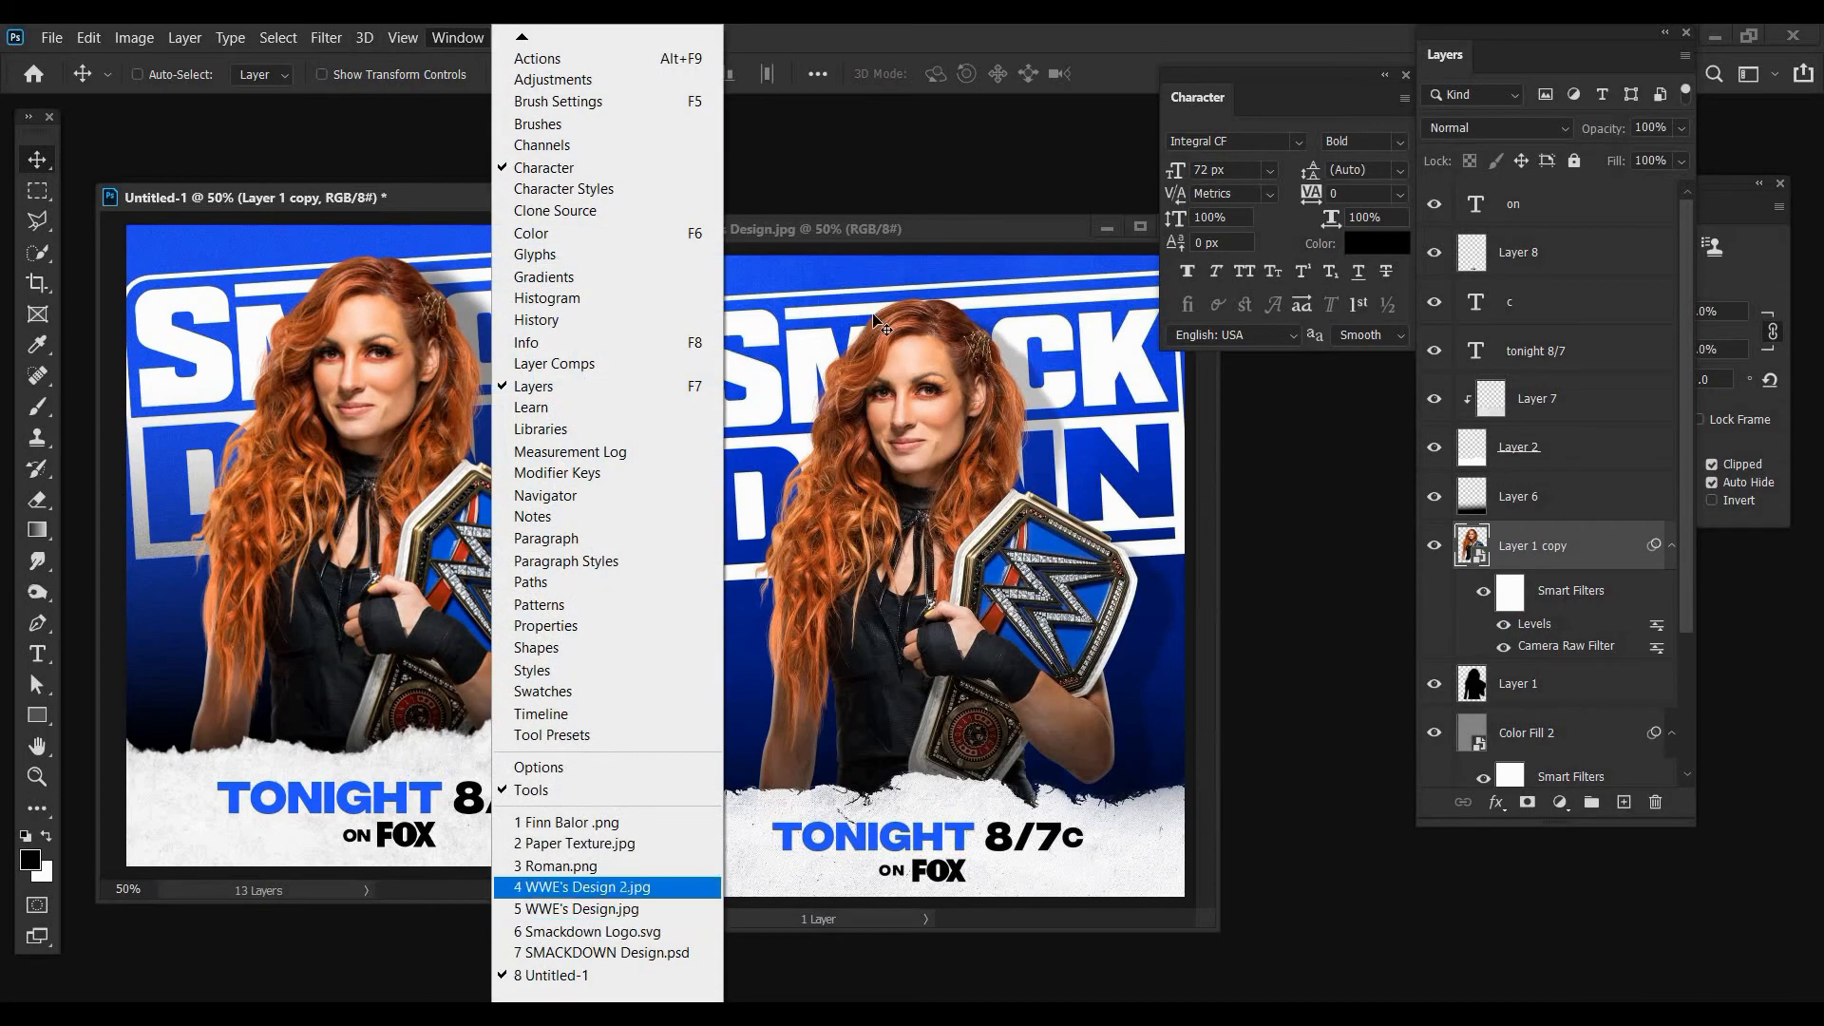
{"action": "left_click", "coordinate": [643, 899]}
{"action": "left_click_drag", "start_coordinate": [884, 299], "coordinate": [719, 408]}
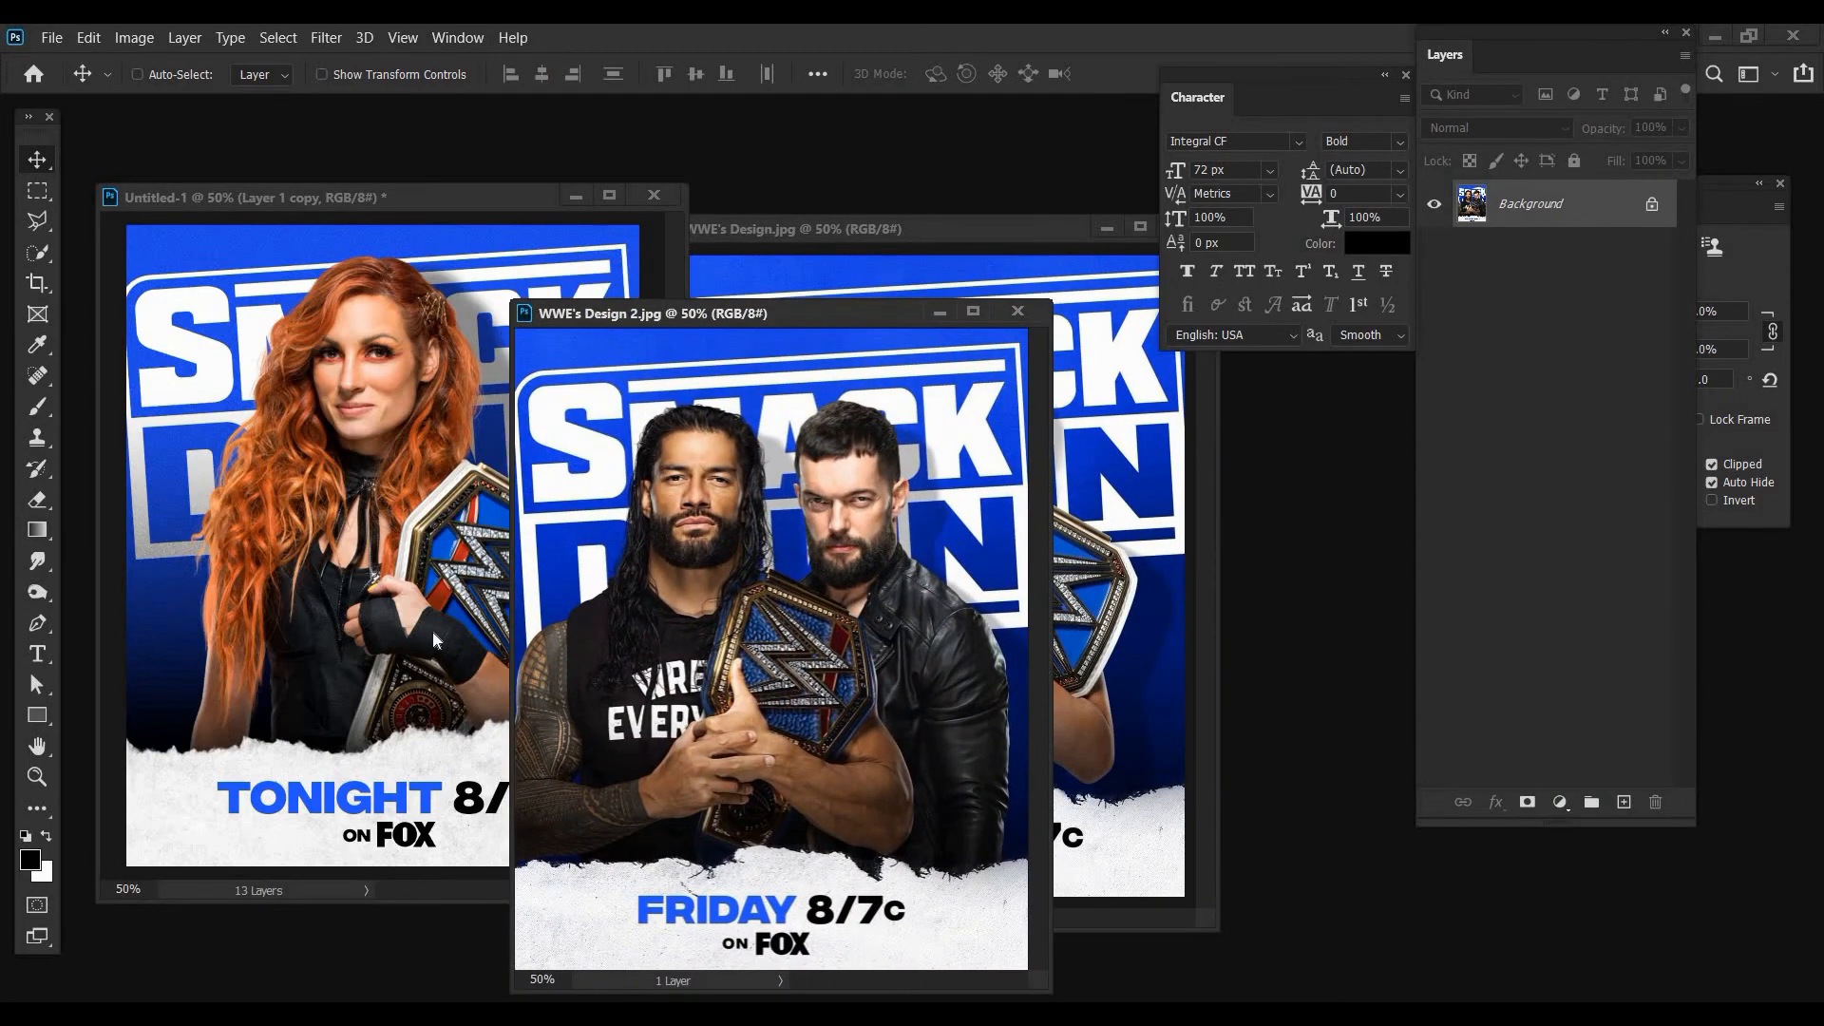
{"action": "left_click", "coordinate": [403, 197]}
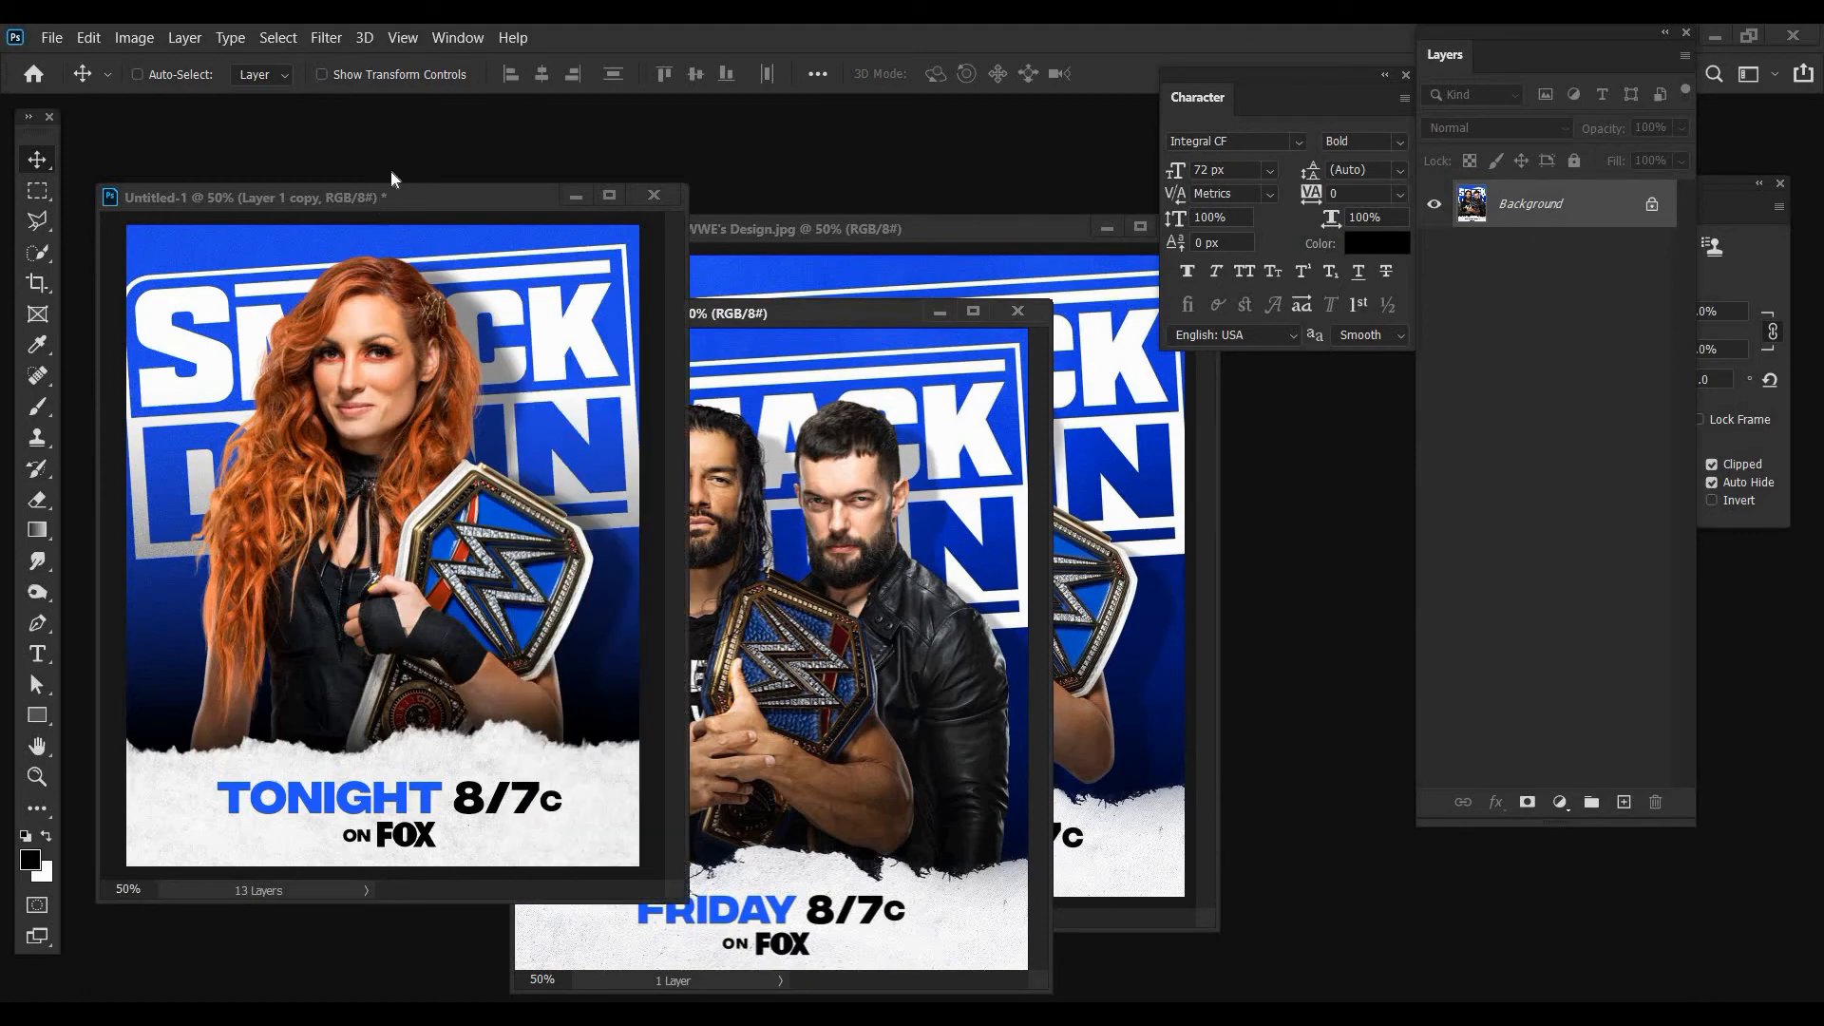
- Bring the Roman.png cutout into the Untitled-1 poster and delete the Becky Lynch cutout and its shadow layer
{"action": "left_click", "coordinate": [464, 37]}
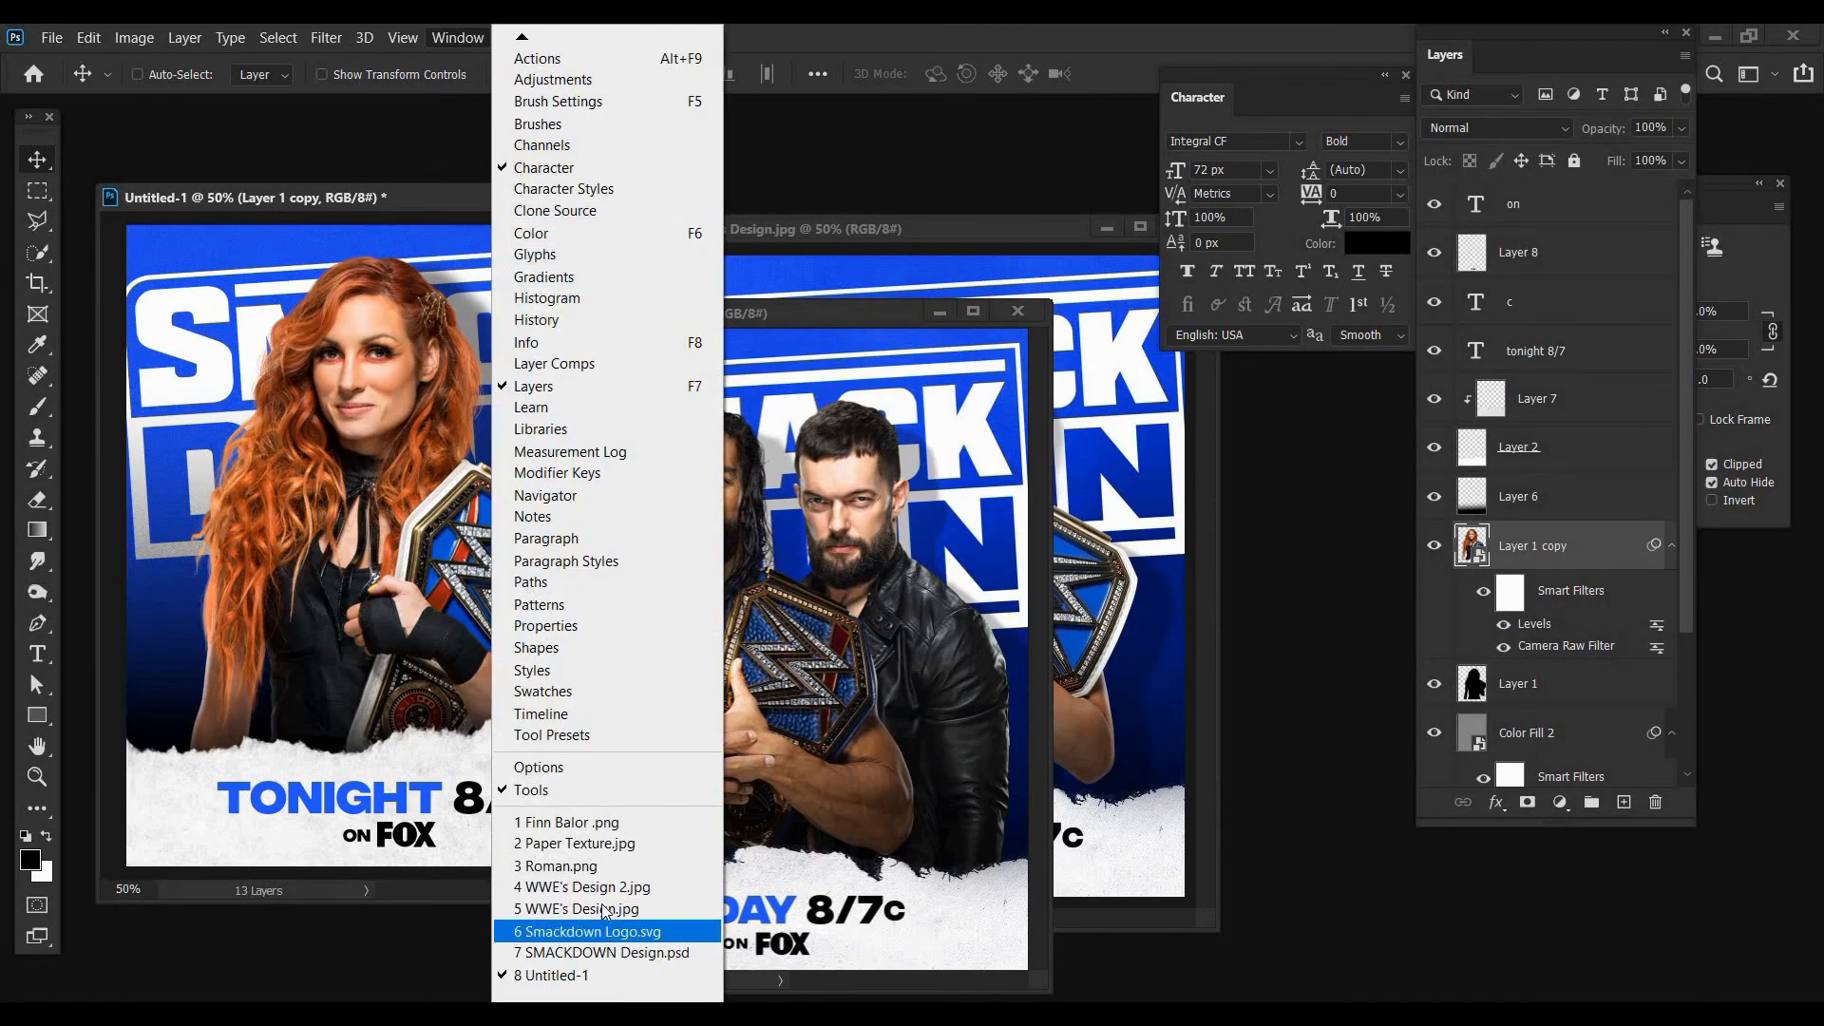
{"action": "left_click", "coordinate": [595, 869]}
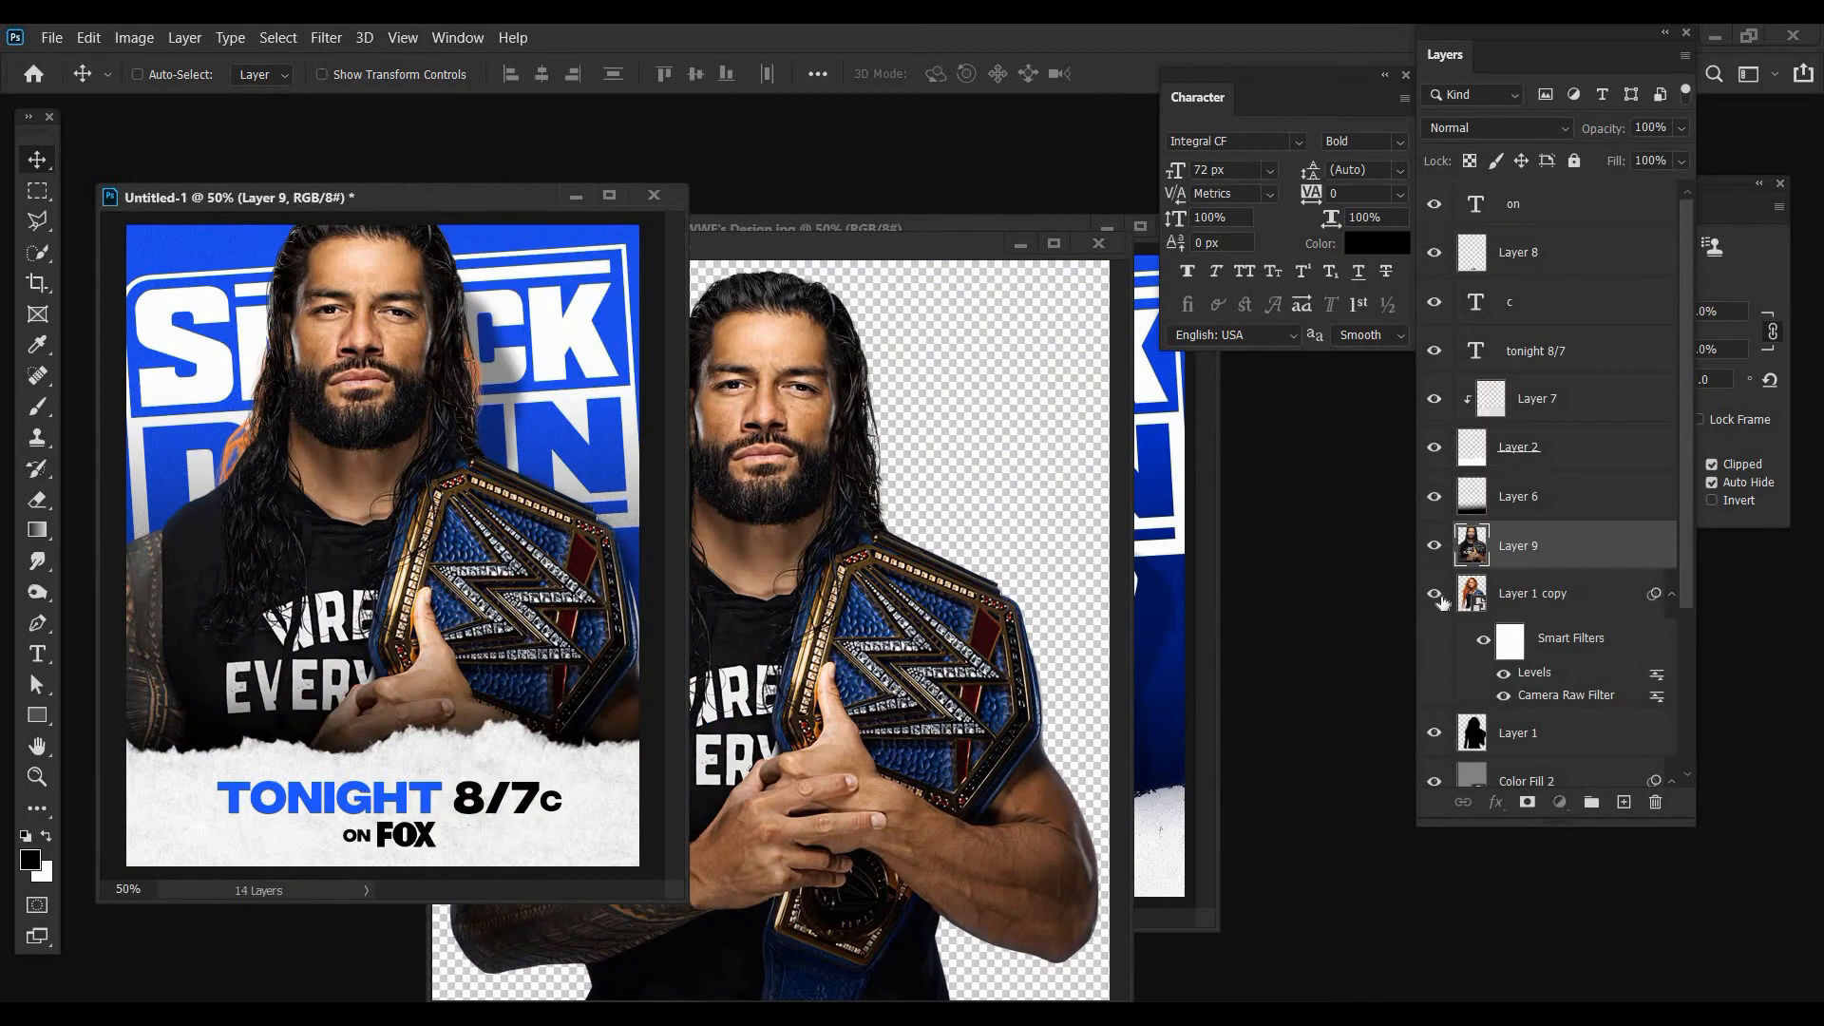
{"action": "left_click", "coordinate": [1492, 608]}
{"action": "key", "text": "Delete"}
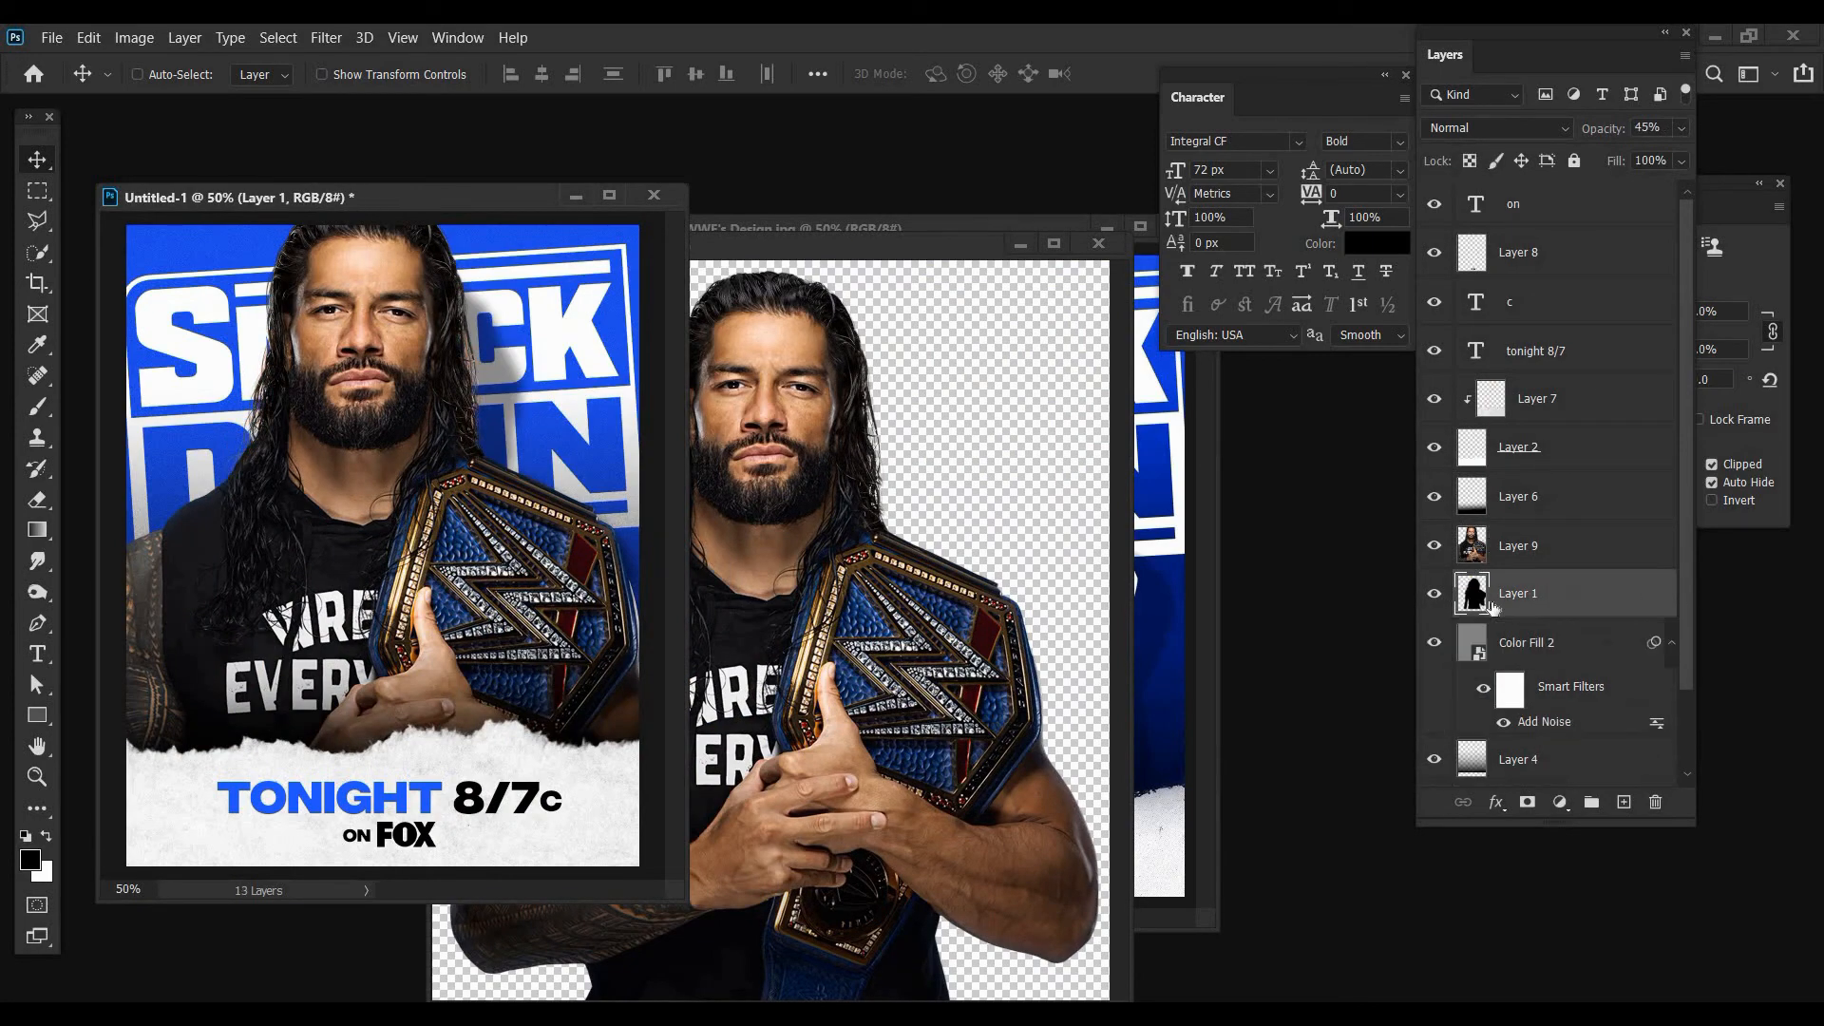
{"action": "key", "text": "alt+bracketright"}
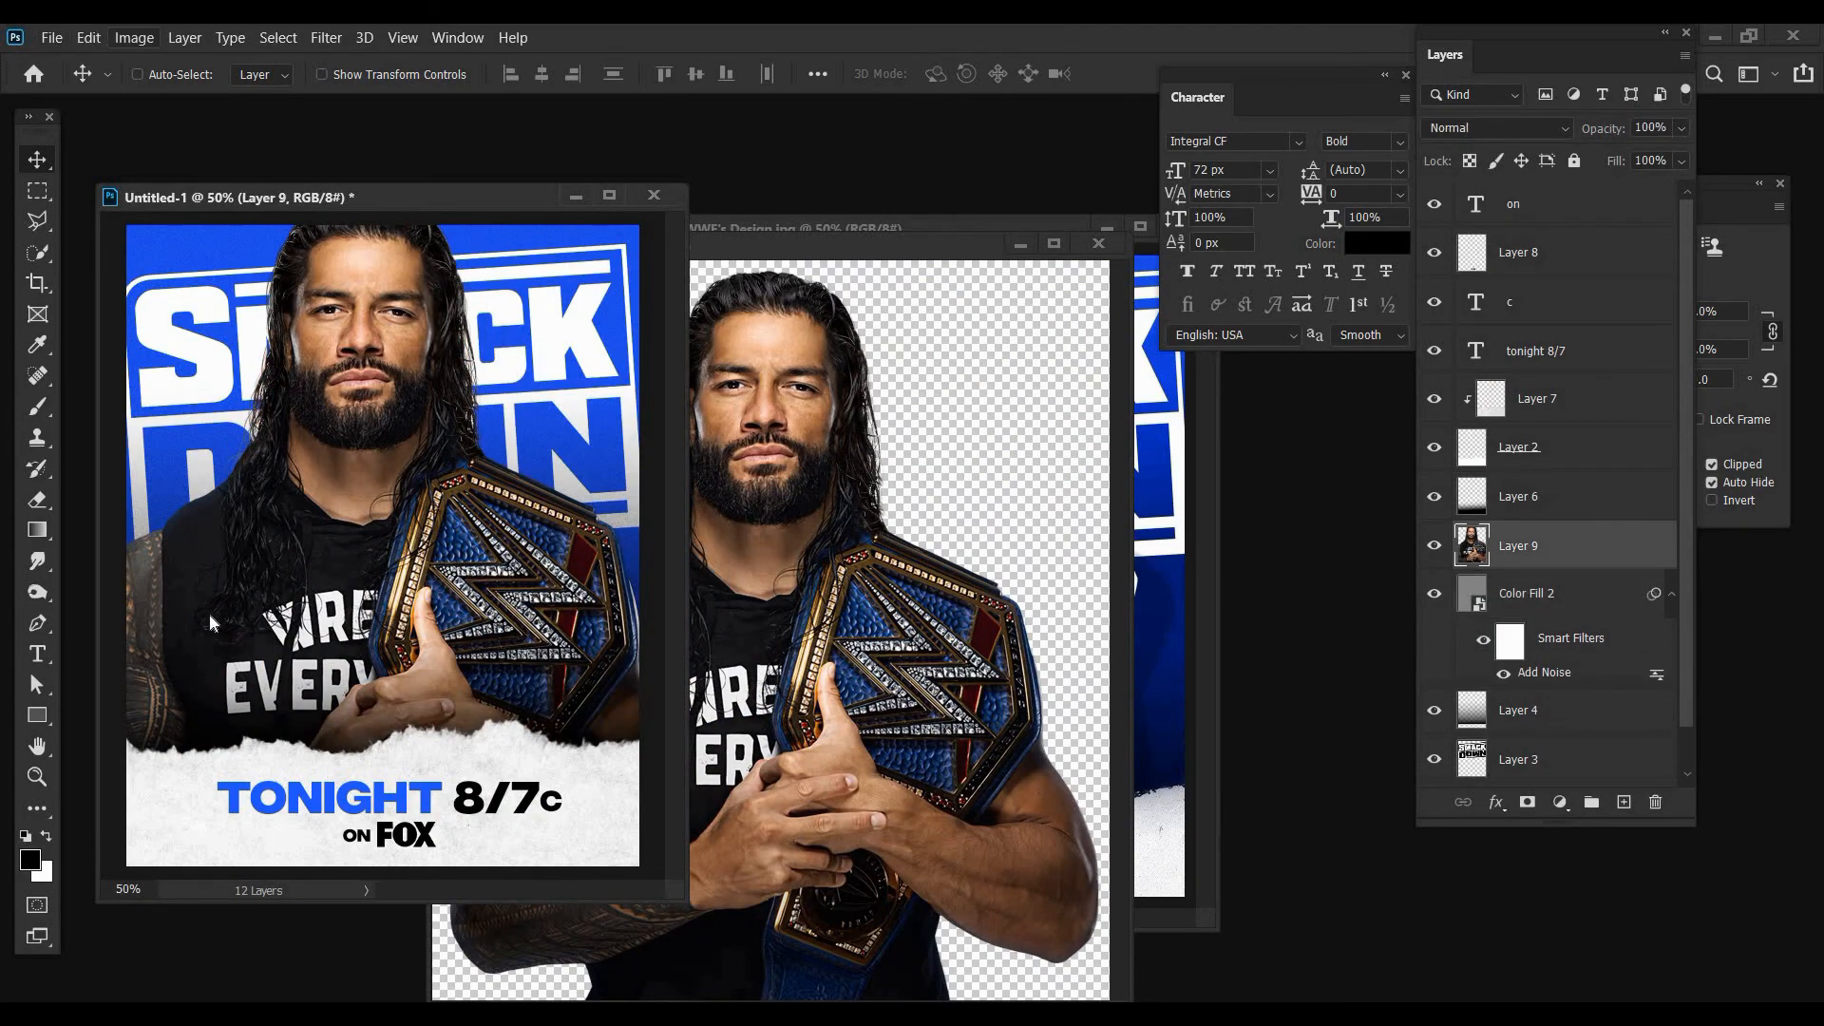
- Scale the Roman Reigns cutout to about 74%, place it on the poster's left half, and close Roman.png
{"action": "left_click", "coordinate": [88, 38]}
{"action": "left_click", "coordinate": [152, 529]}
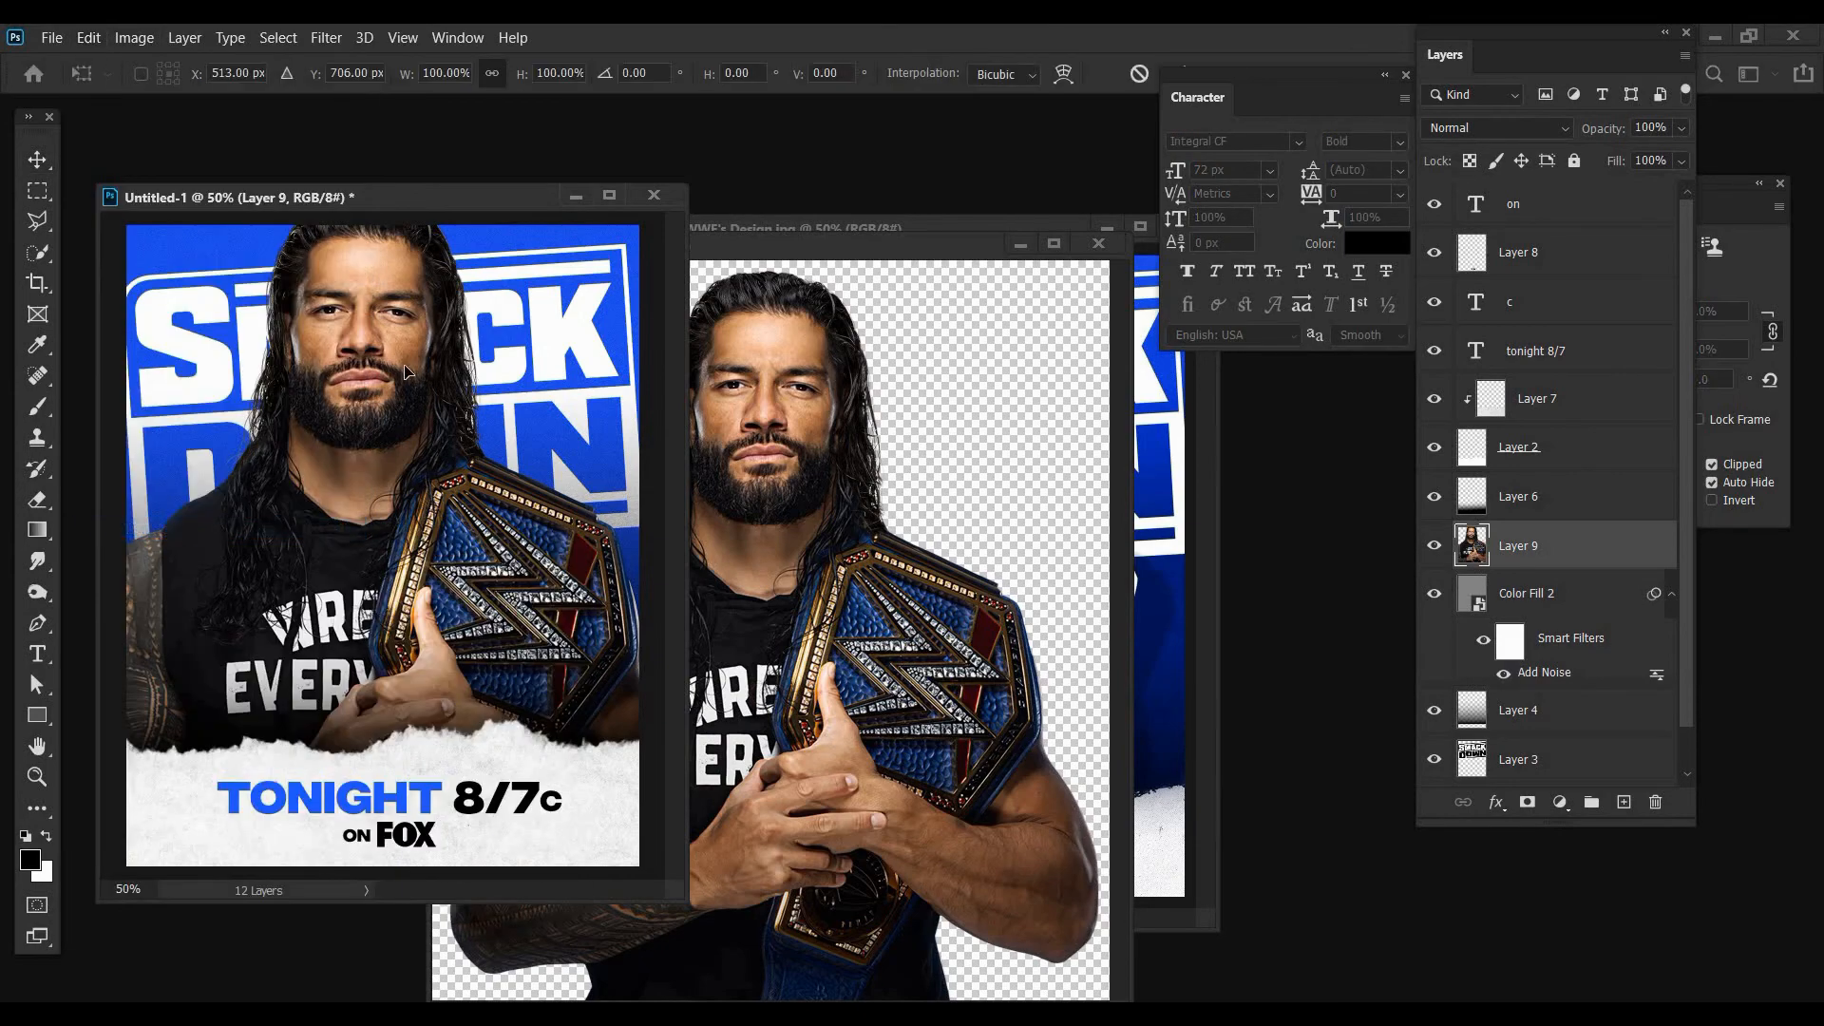
{"action": "left_click_drag", "start_coordinate": [409, 378], "coordinate": [408, 441]}
{"action": "left_click_drag", "start_coordinate": [407, 258], "coordinate": [407, 417]}
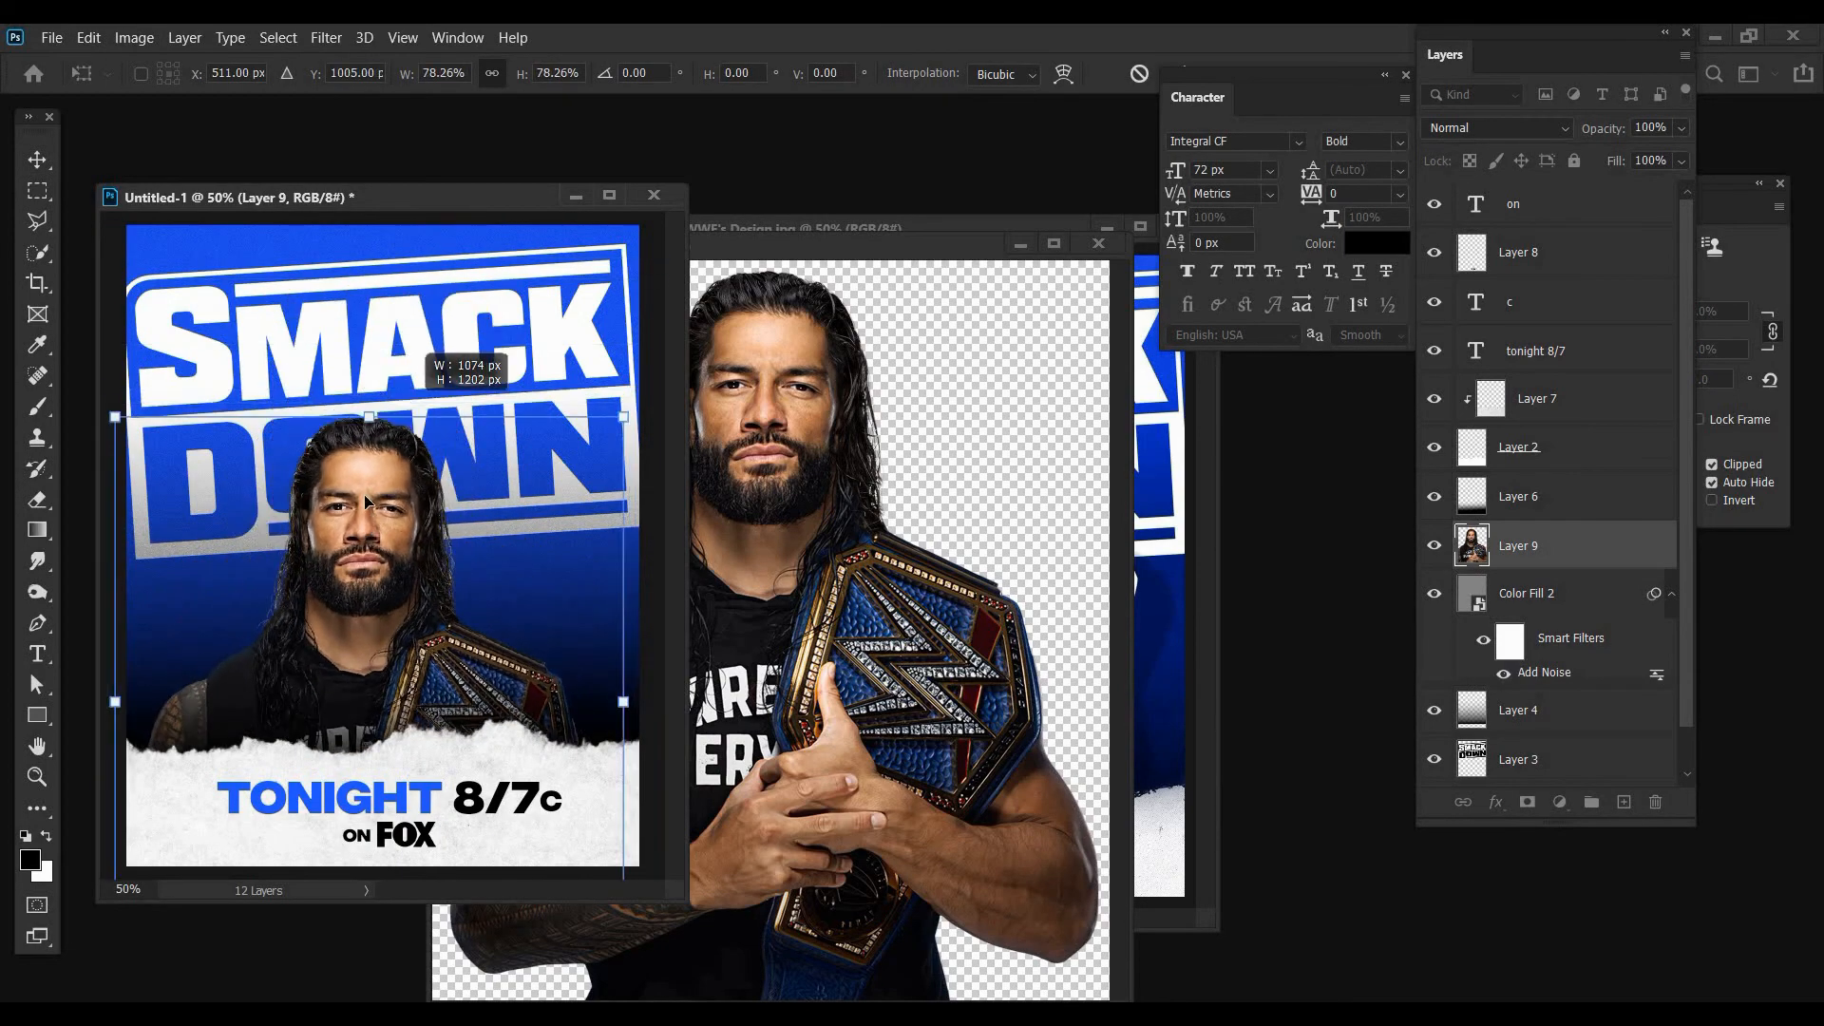
{"action": "left_click_drag", "start_coordinate": [369, 507], "coordinate": [307, 304]}
{"action": "left_click_drag", "start_coordinate": [297, 408], "coordinate": [295, 382]}
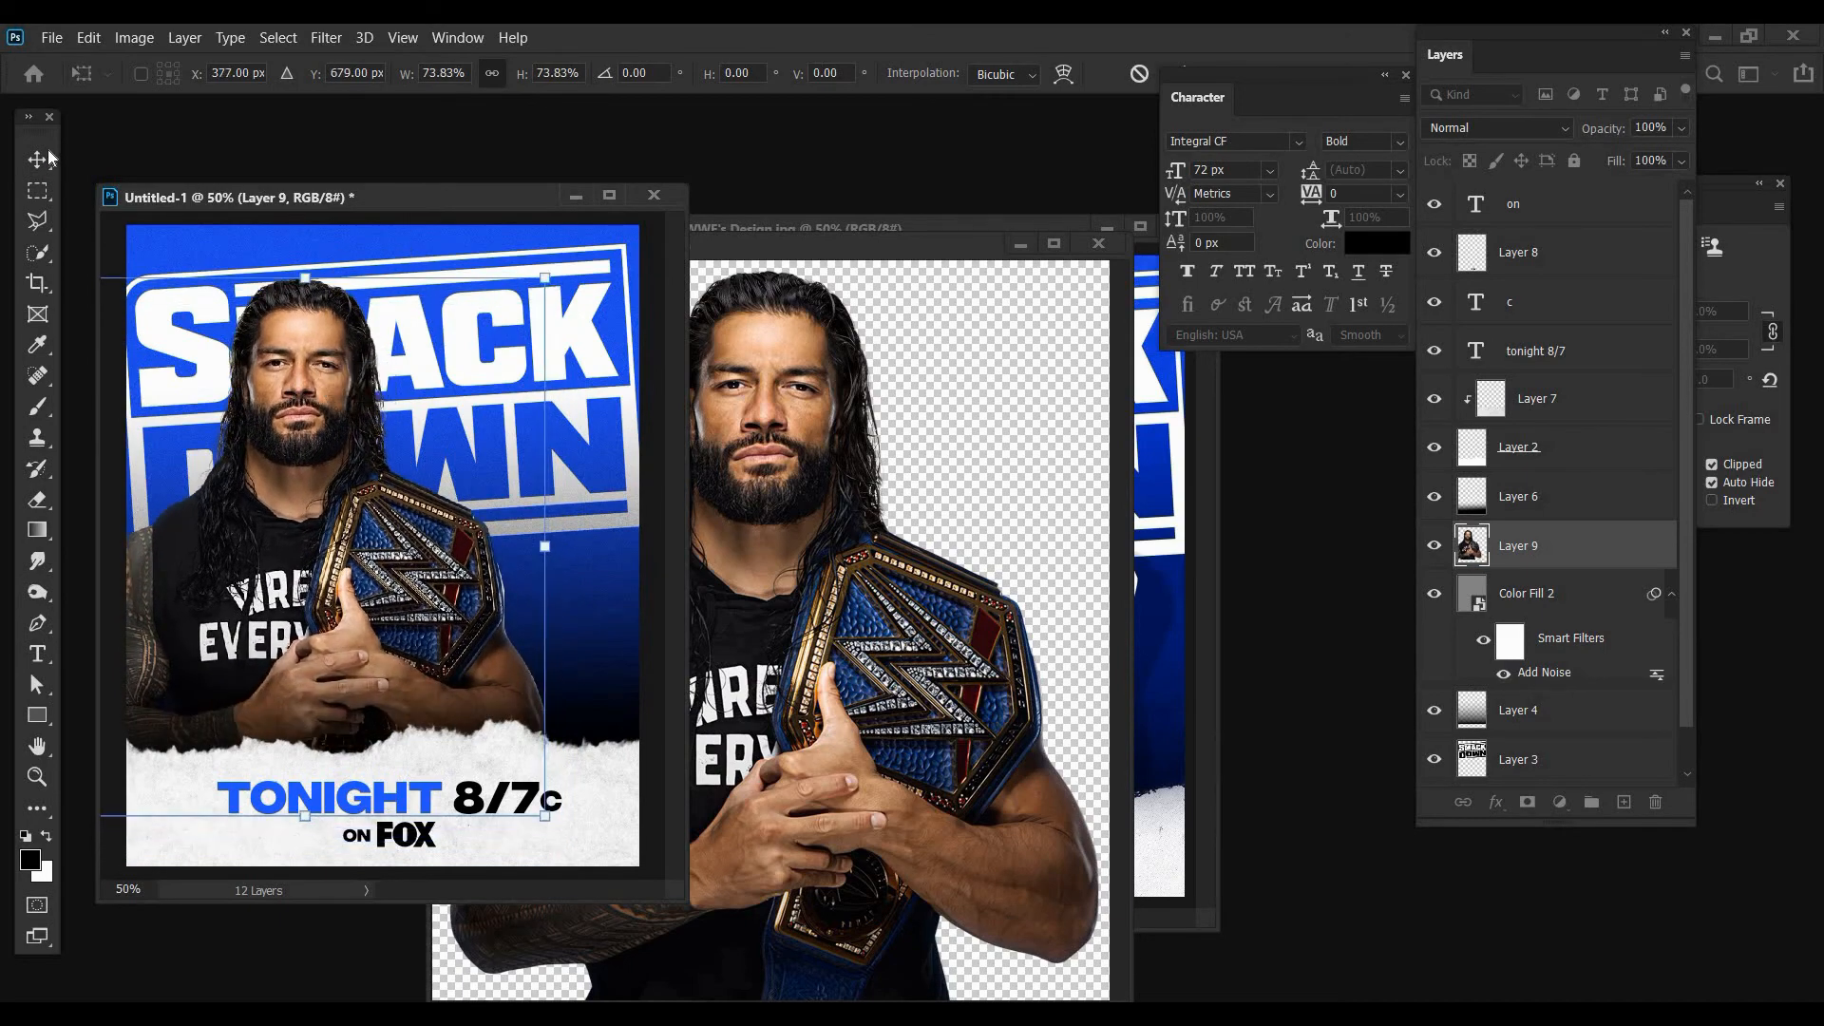
{"action": "key", "text": "Return"}
{"action": "left_click", "coordinate": [903, 367]}
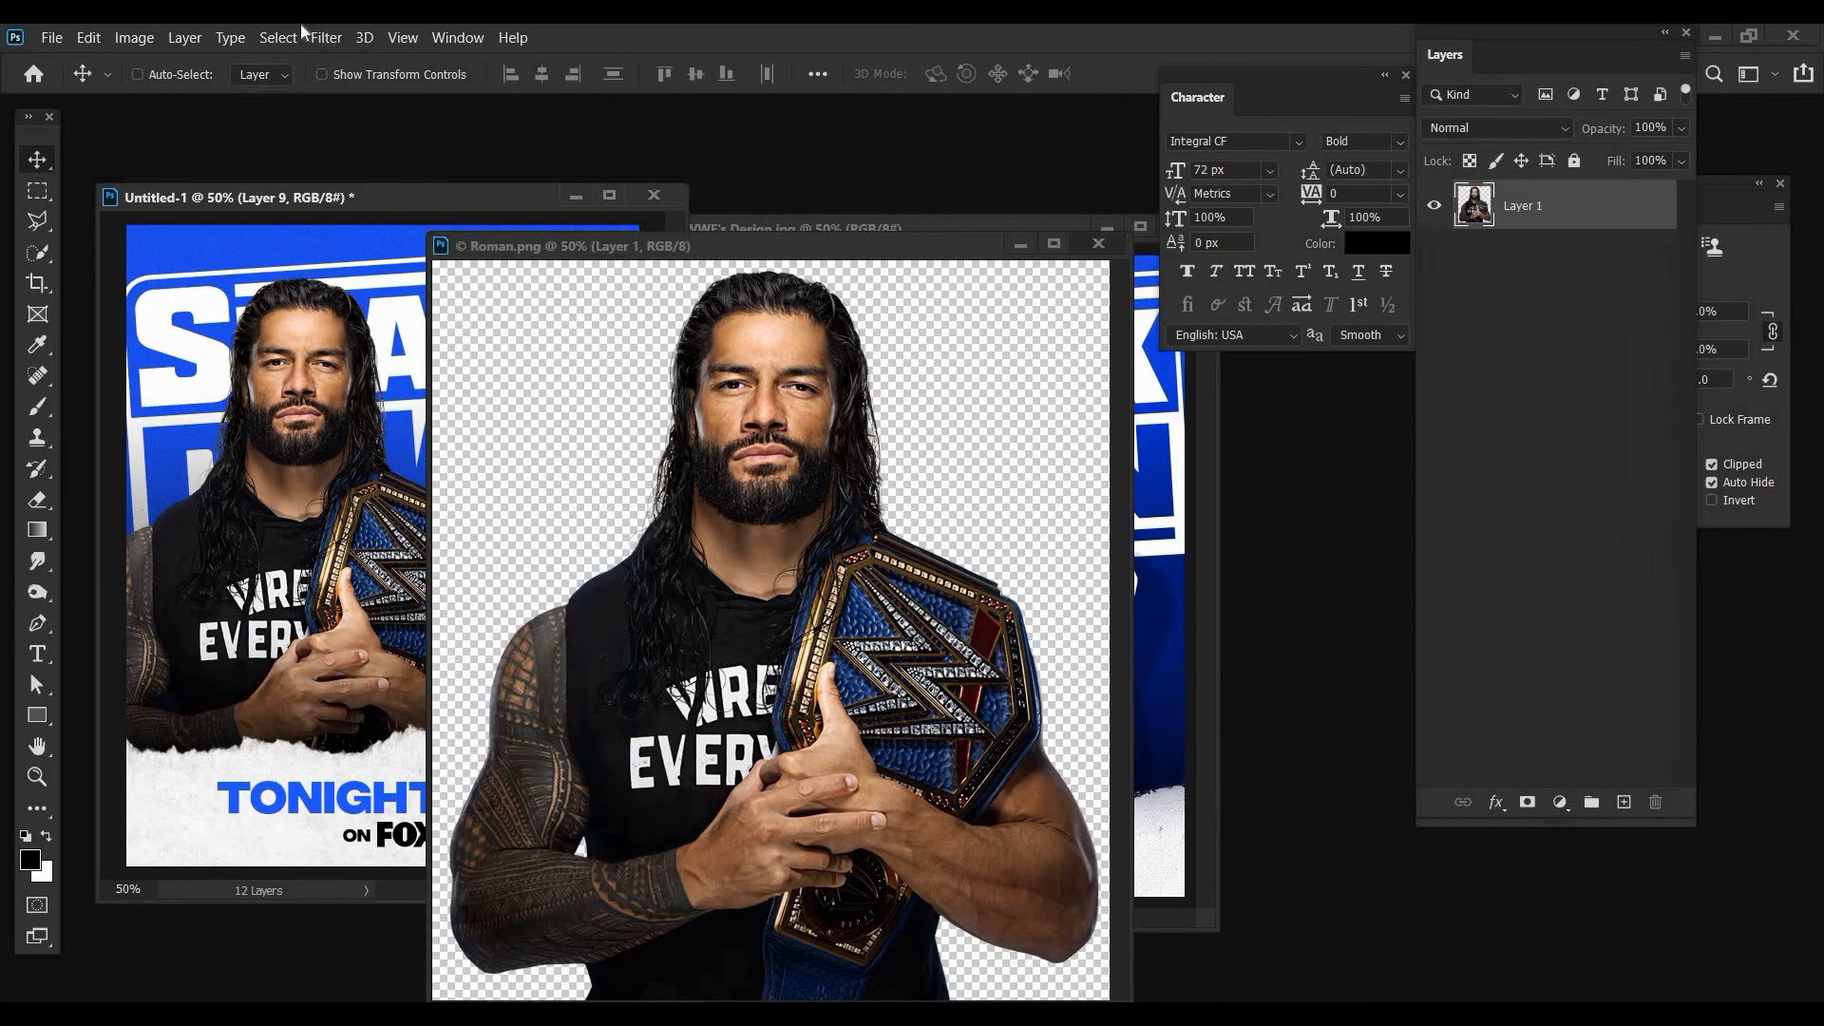
{"action": "key", "text": "ctrl+w"}
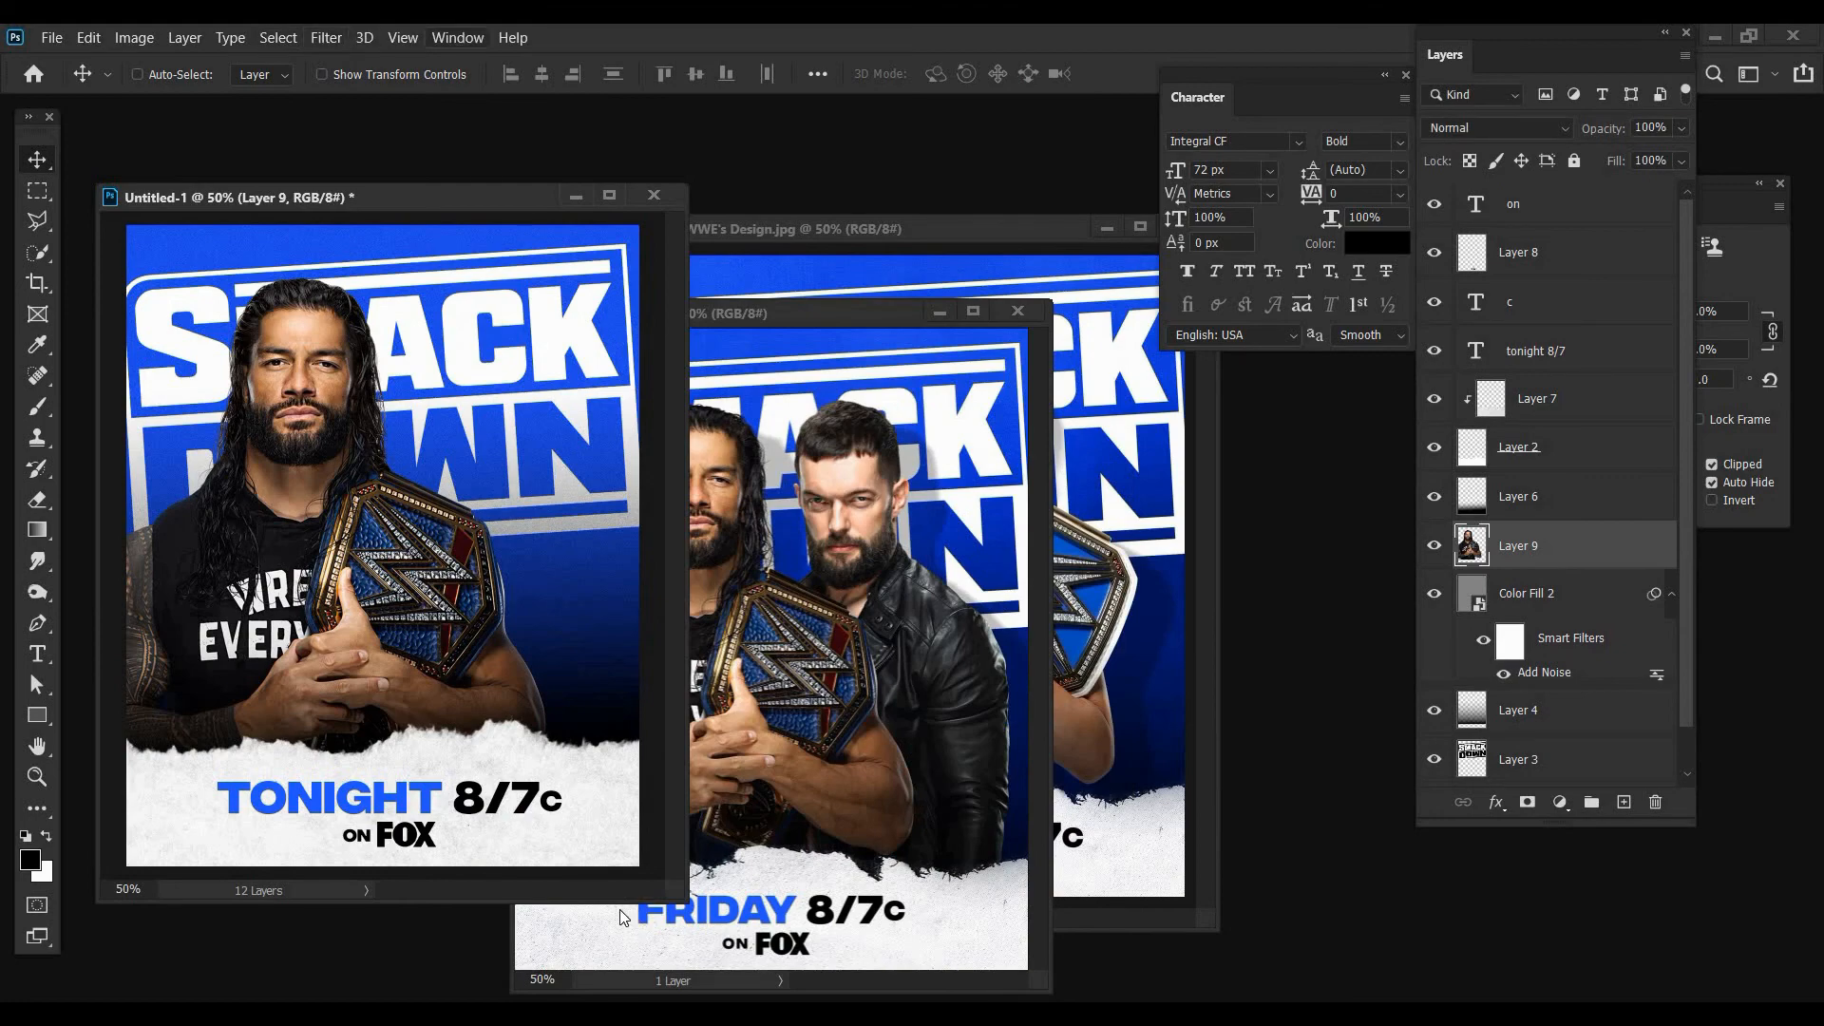
- Bring the Finn Balor .png cutout into the poster, enlarge it, and place it on the poster's right half
{"action": "left_click", "coordinate": [585, 855]}
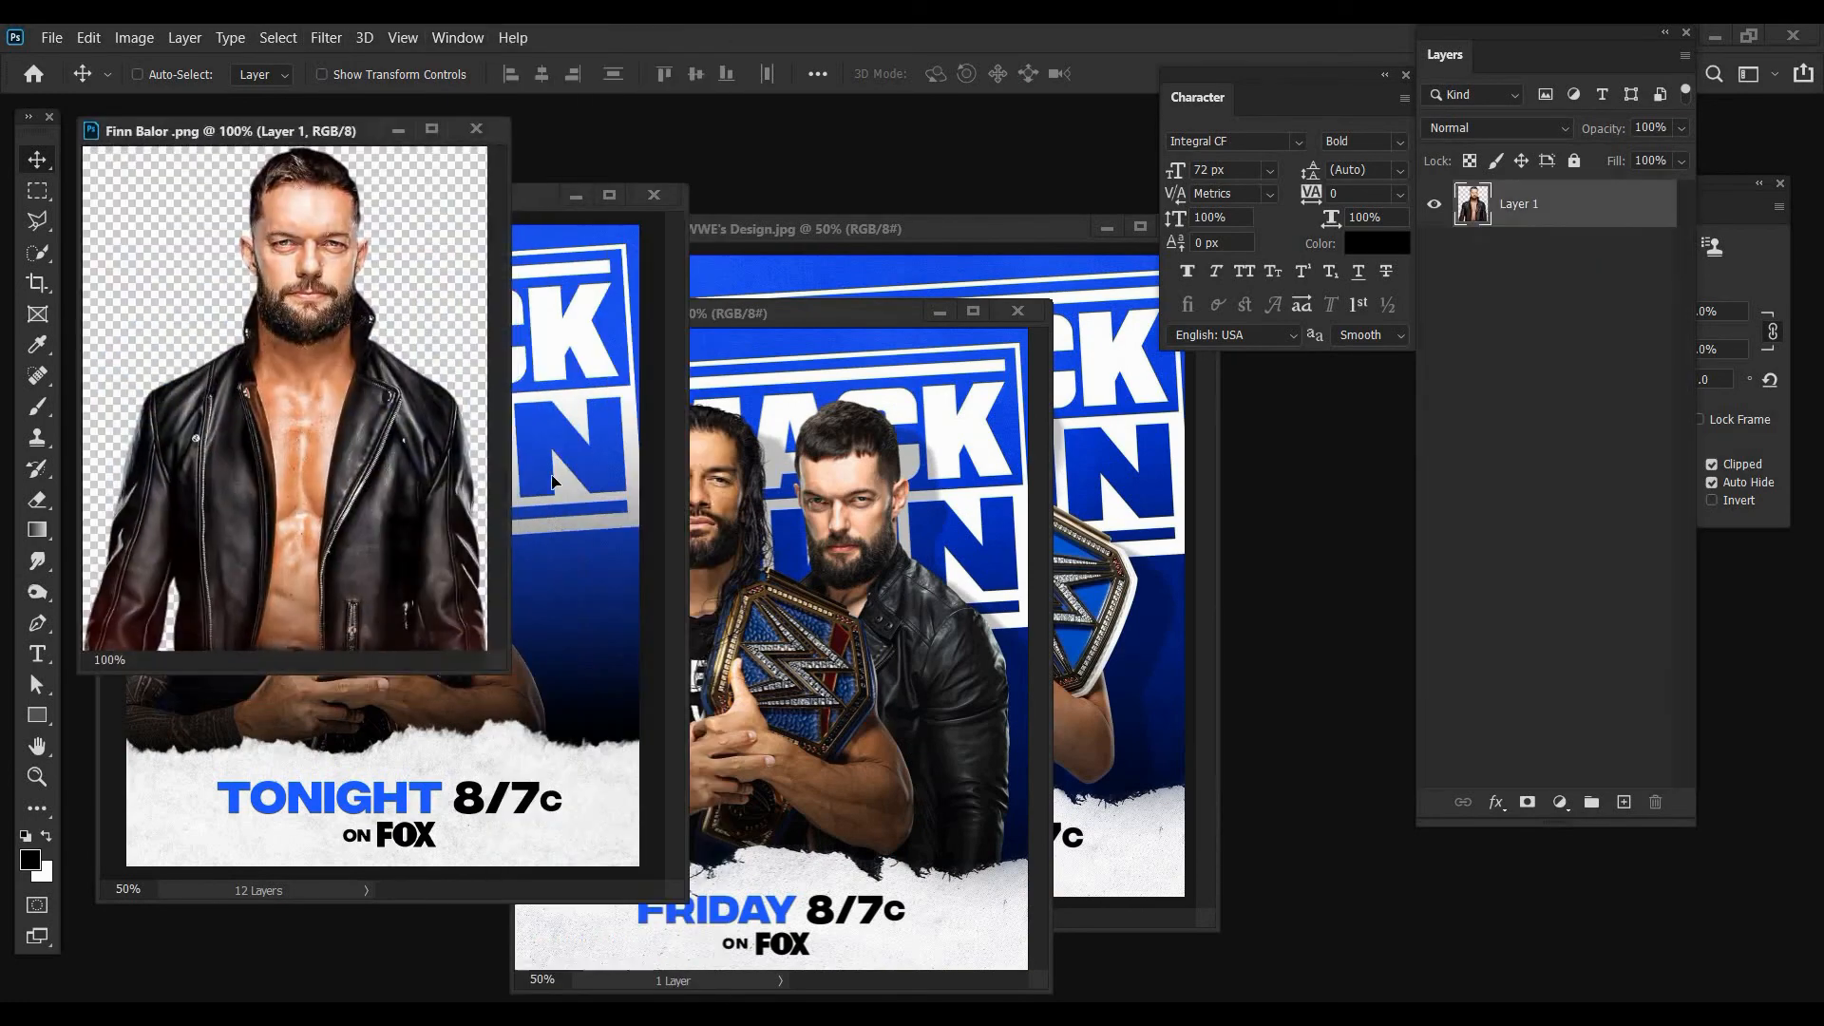
{"action": "left_click_drag", "start_coordinate": [308, 463], "coordinate": [563, 505]}
{"action": "left_click", "coordinate": [88, 37]}
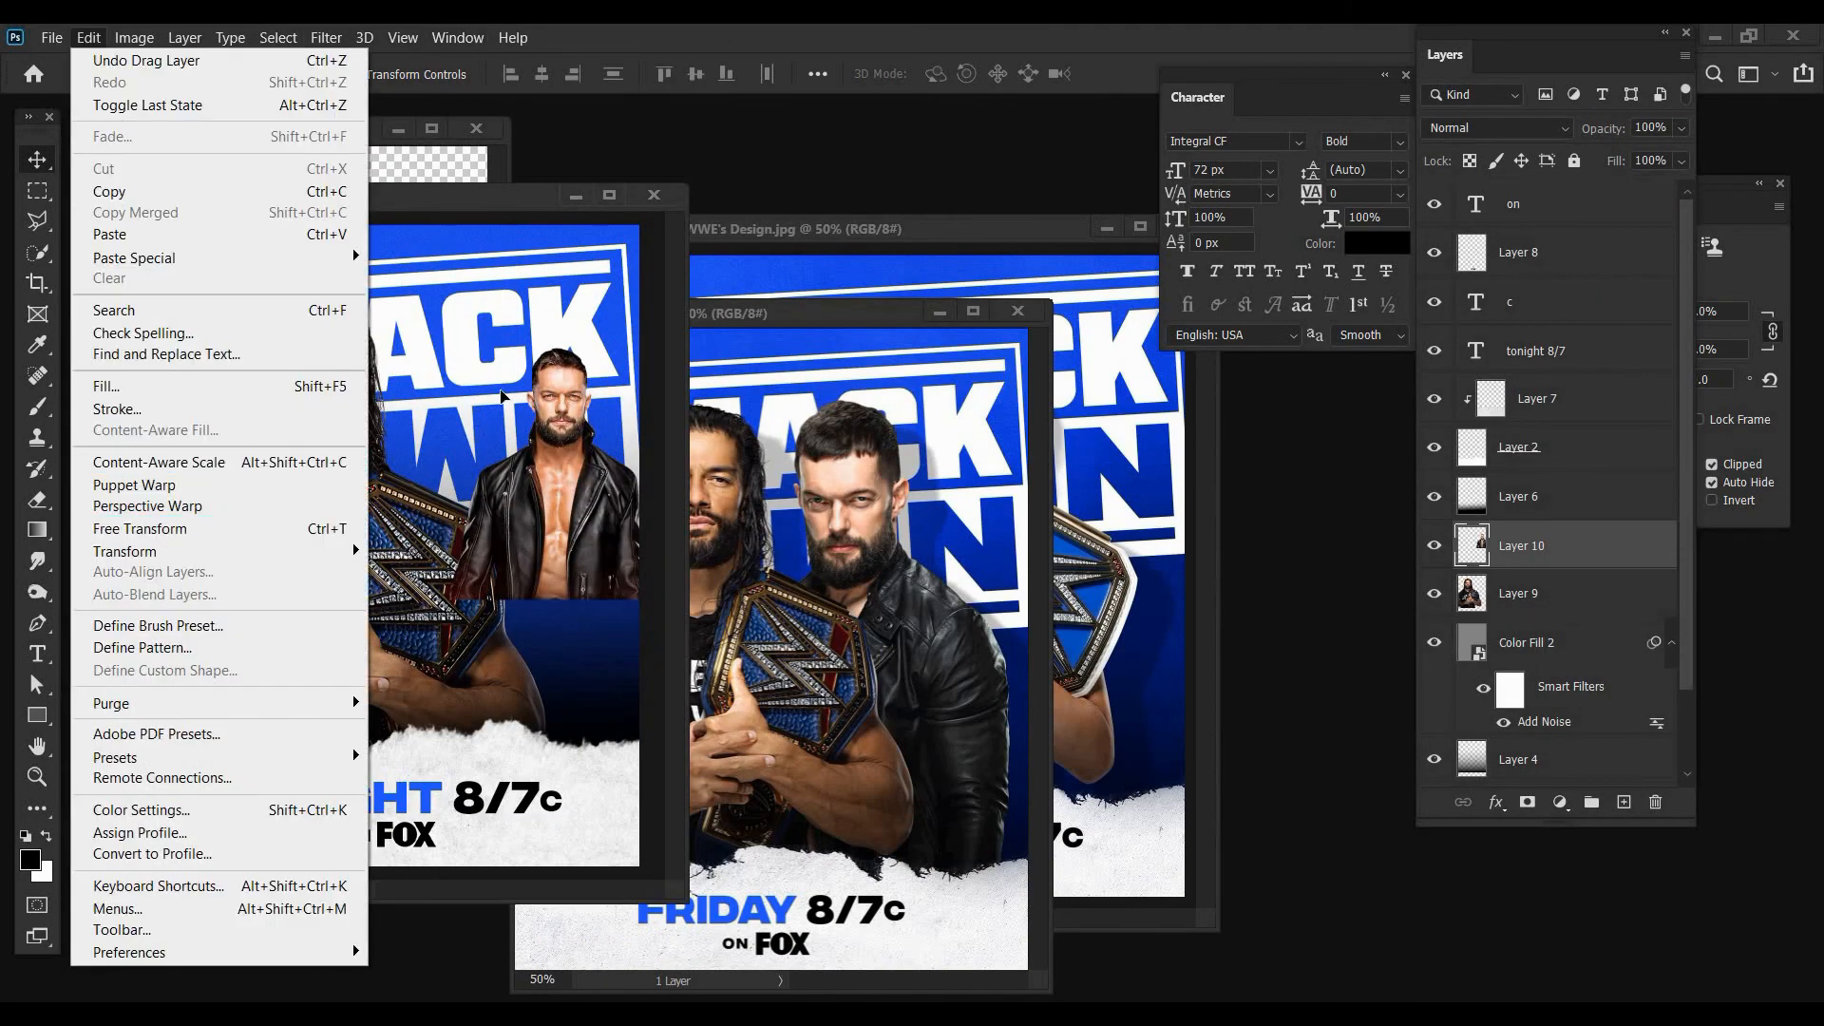
{"action": "left_click", "coordinate": [162, 521]}
{"action": "left_click_drag", "start_coordinate": [298, 519], "coordinate": [272, 476]}
{"action": "left_click_drag", "start_coordinate": [454, 512], "coordinate": [460, 567]}
{"action": "key", "text": "Return"}
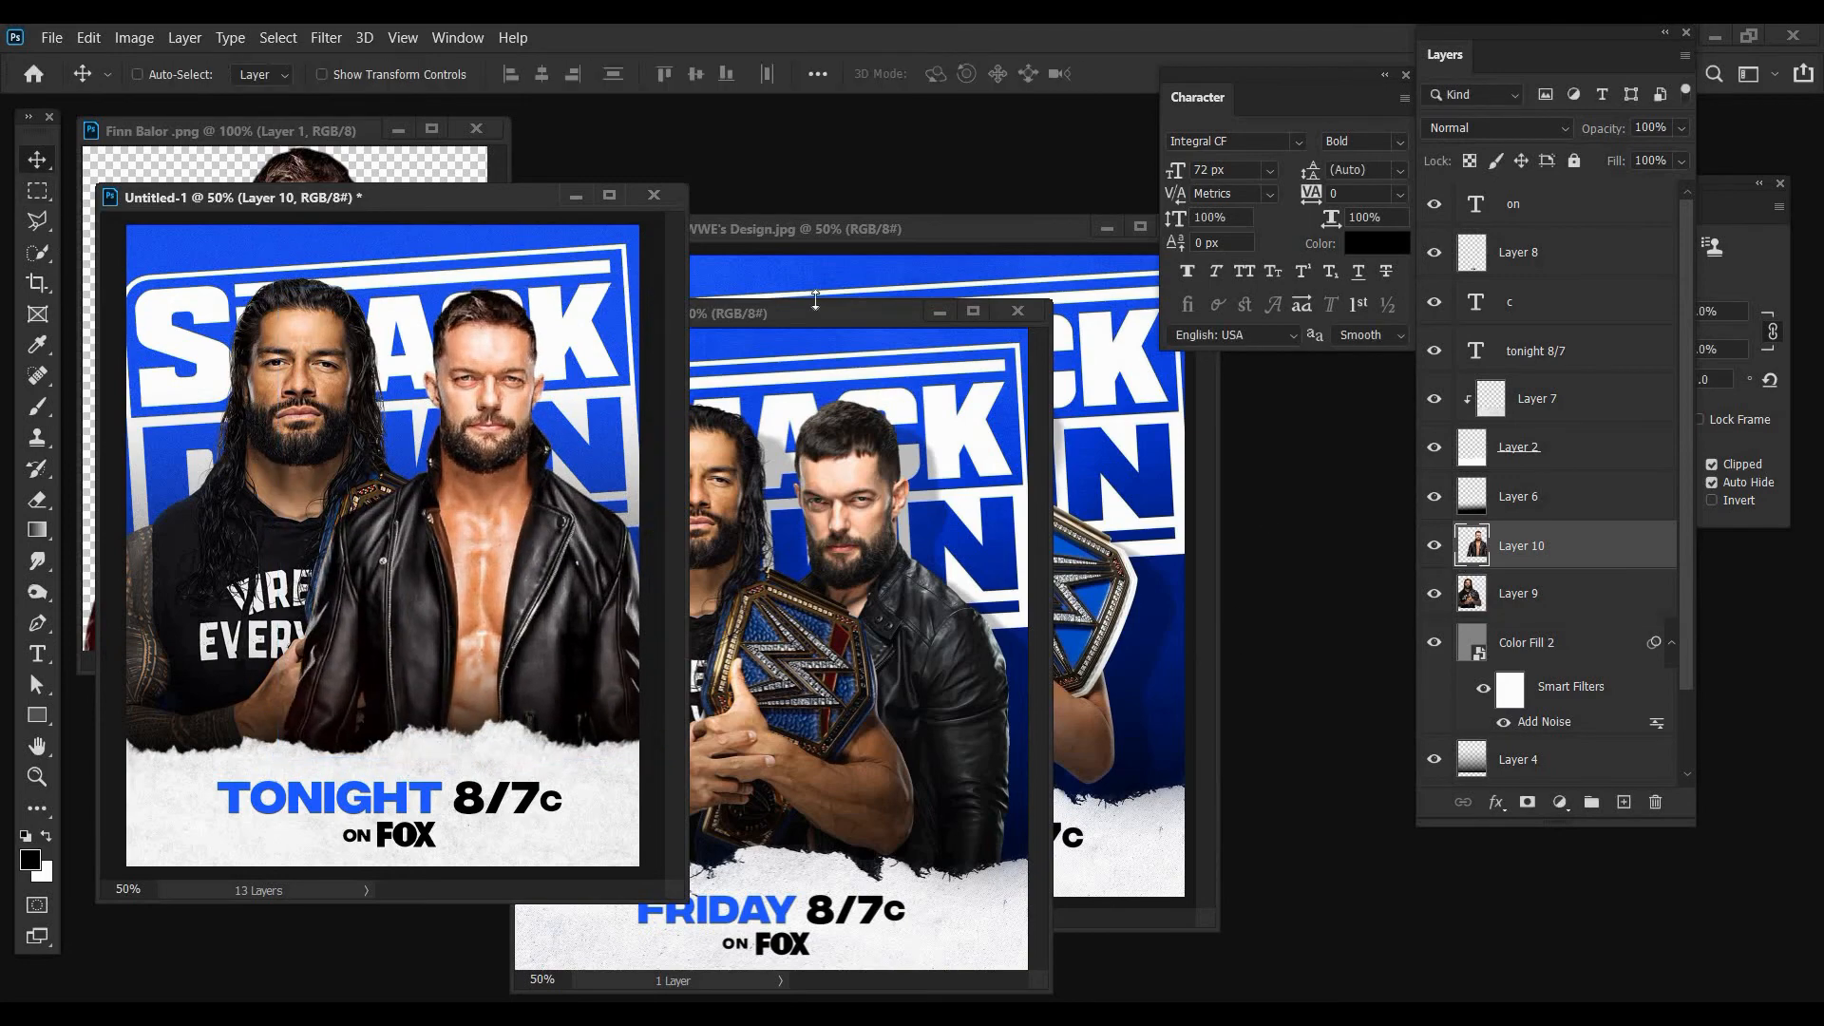
- Move the Finn Balor cutout, Layer 10, one level down so it sits behind the Roman Reigns cutout
{"action": "key", "text": "ctrl+bracketleft"}
{"action": "left_click", "coordinate": [89, 38]}
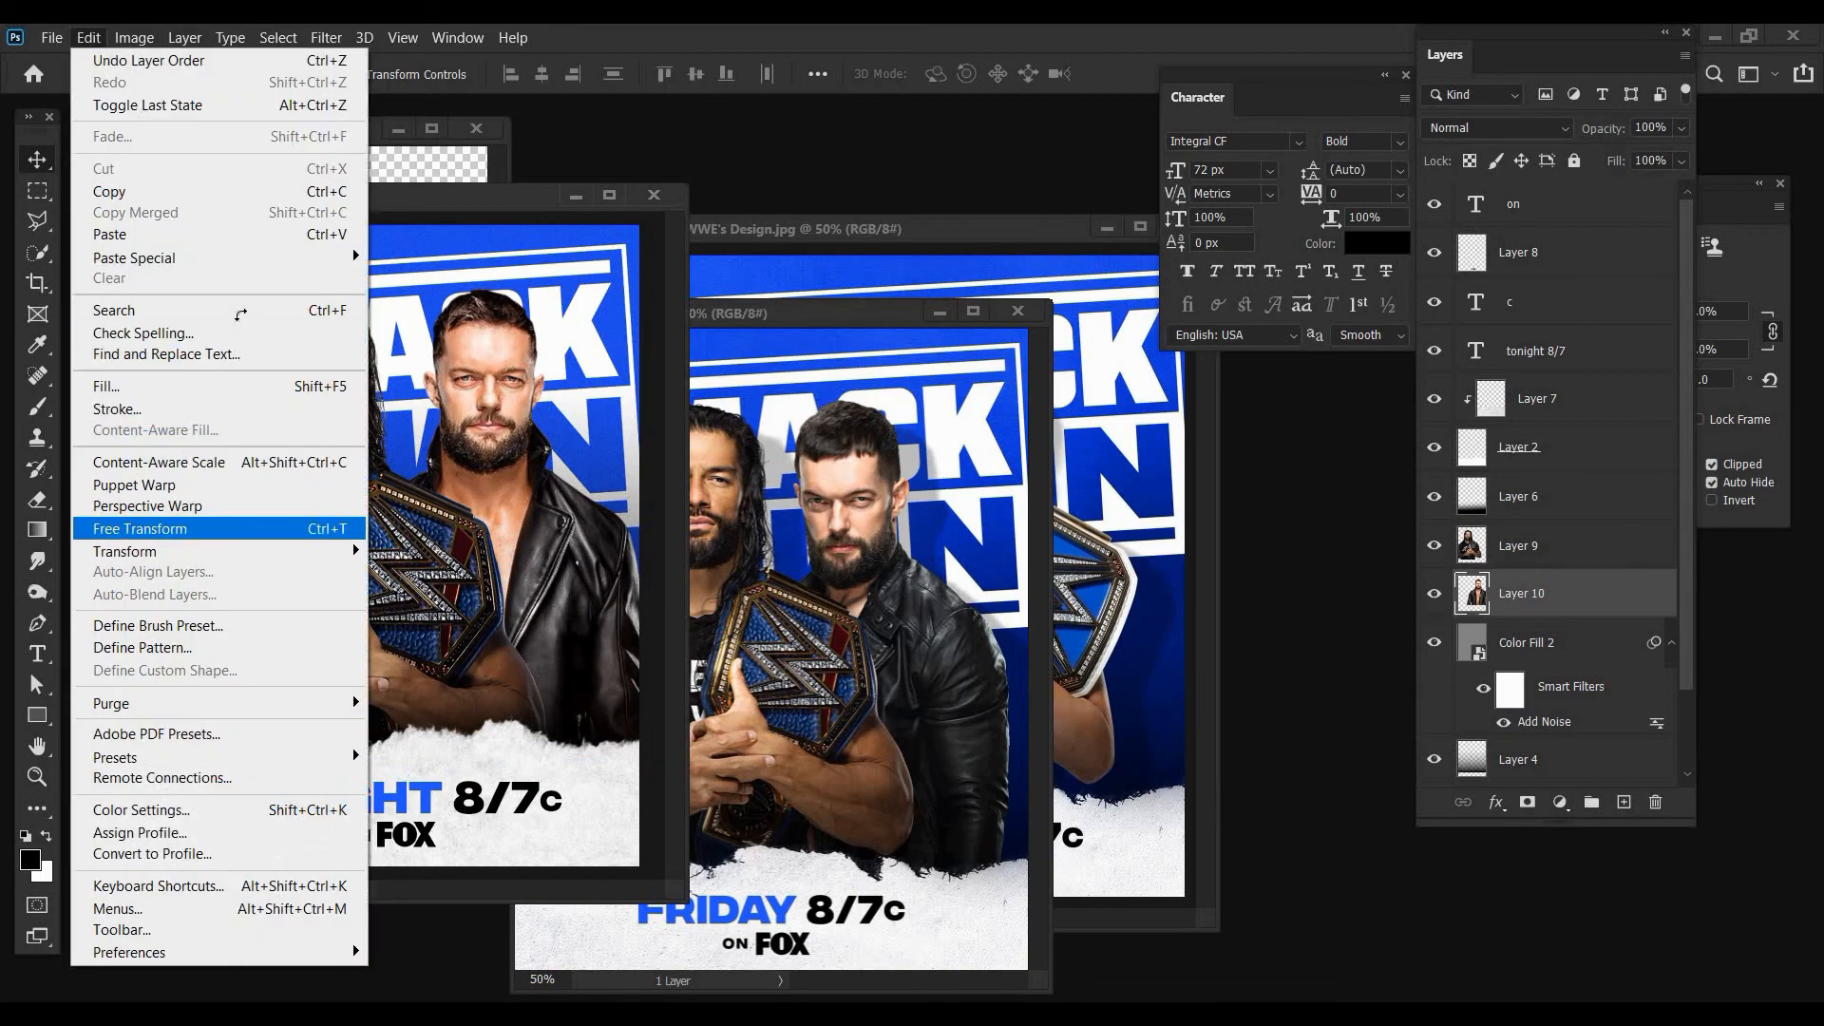
{"action": "left_click", "coordinate": [183, 529]}
{"action": "key", "text": "Return"}
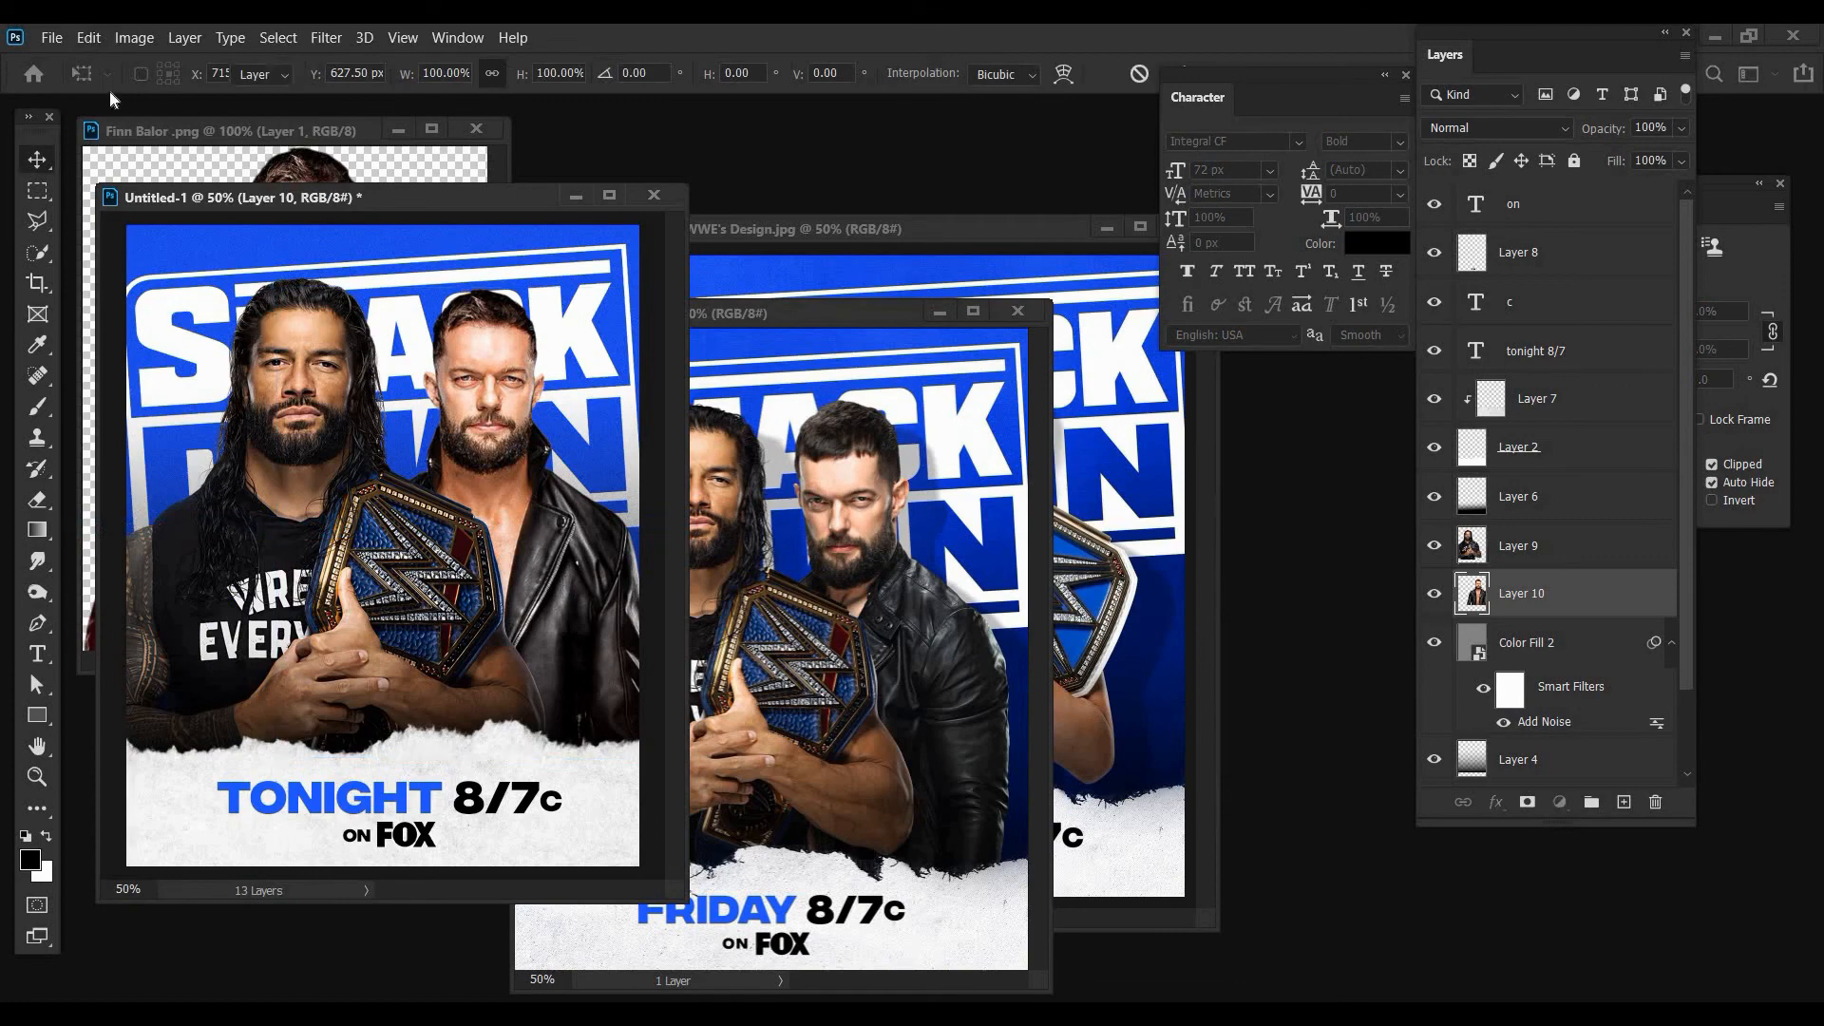
- Scale the Roman Reigns cutout, Layer 9, to about 95% and shift it slightly left
{"action": "key", "text": "alt+bracketright"}
{"action": "left_click", "coordinate": [118, 38]}
{"action": "left_click", "coordinate": [88, 38]}
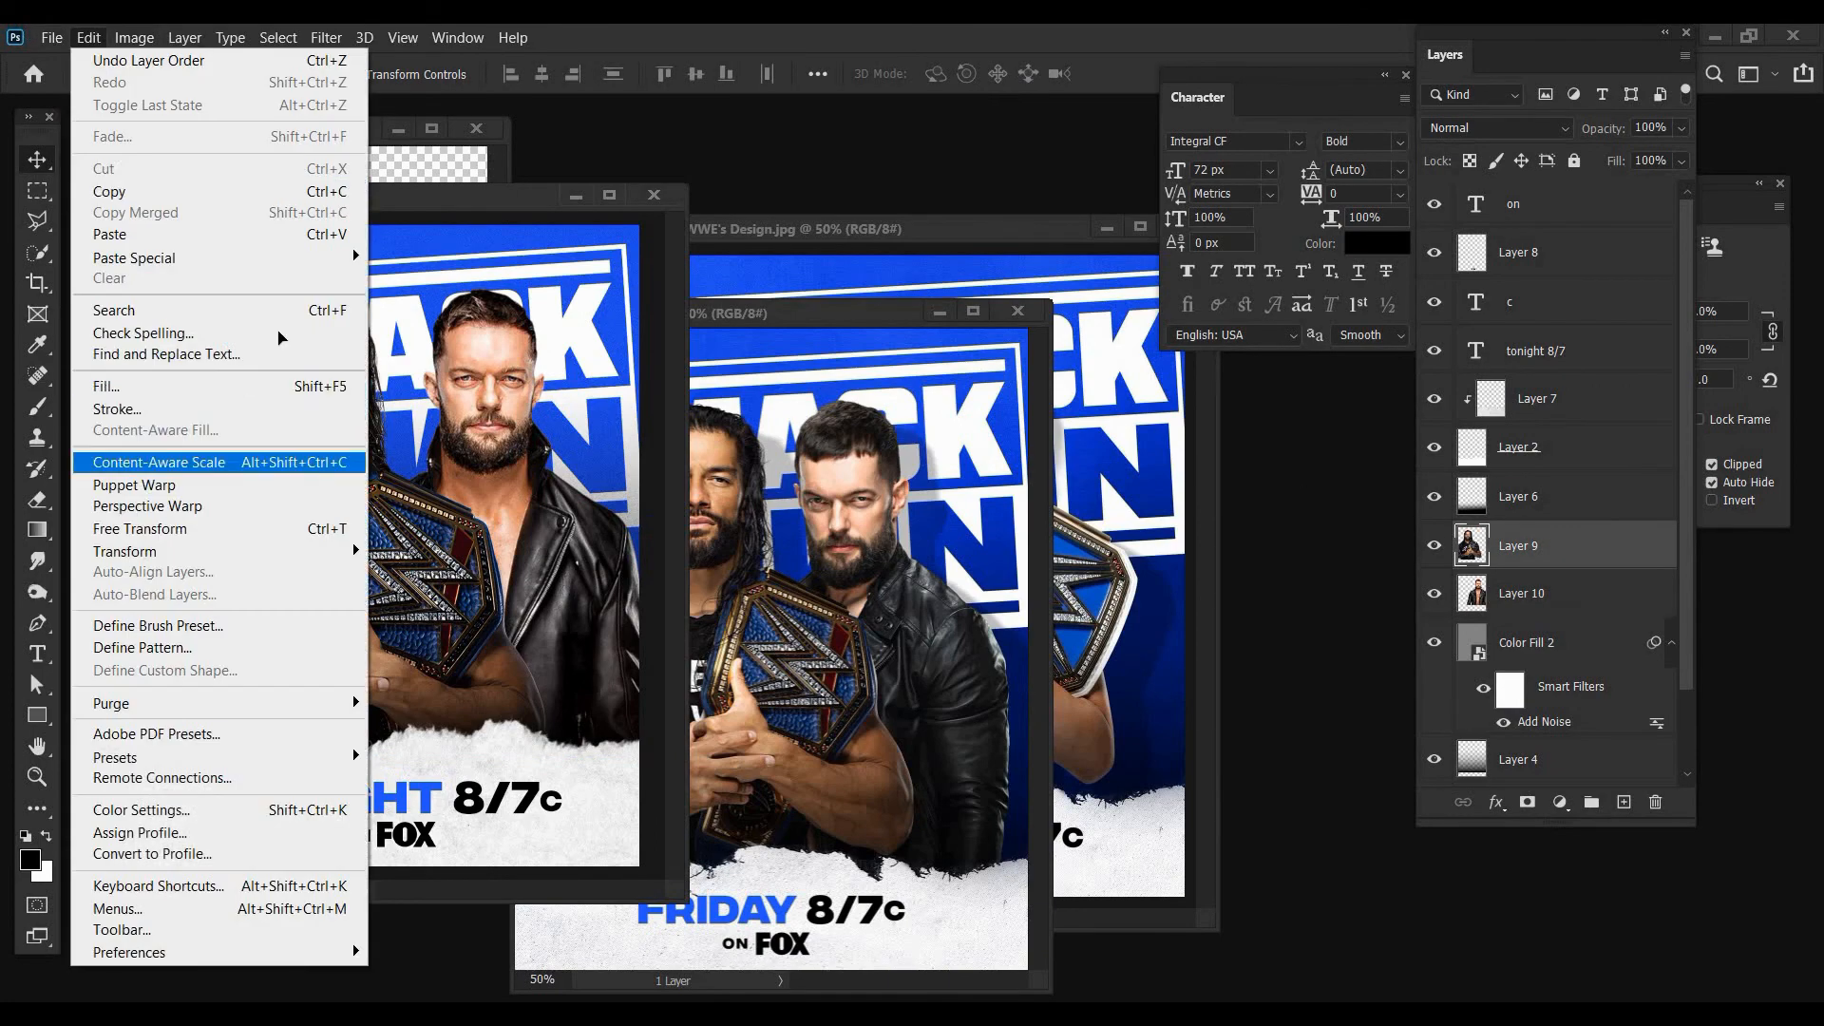
{"action": "left_click", "coordinate": [177, 529]}
{"action": "left_click_drag", "start_coordinate": [305, 284], "coordinate": [311, 314]}
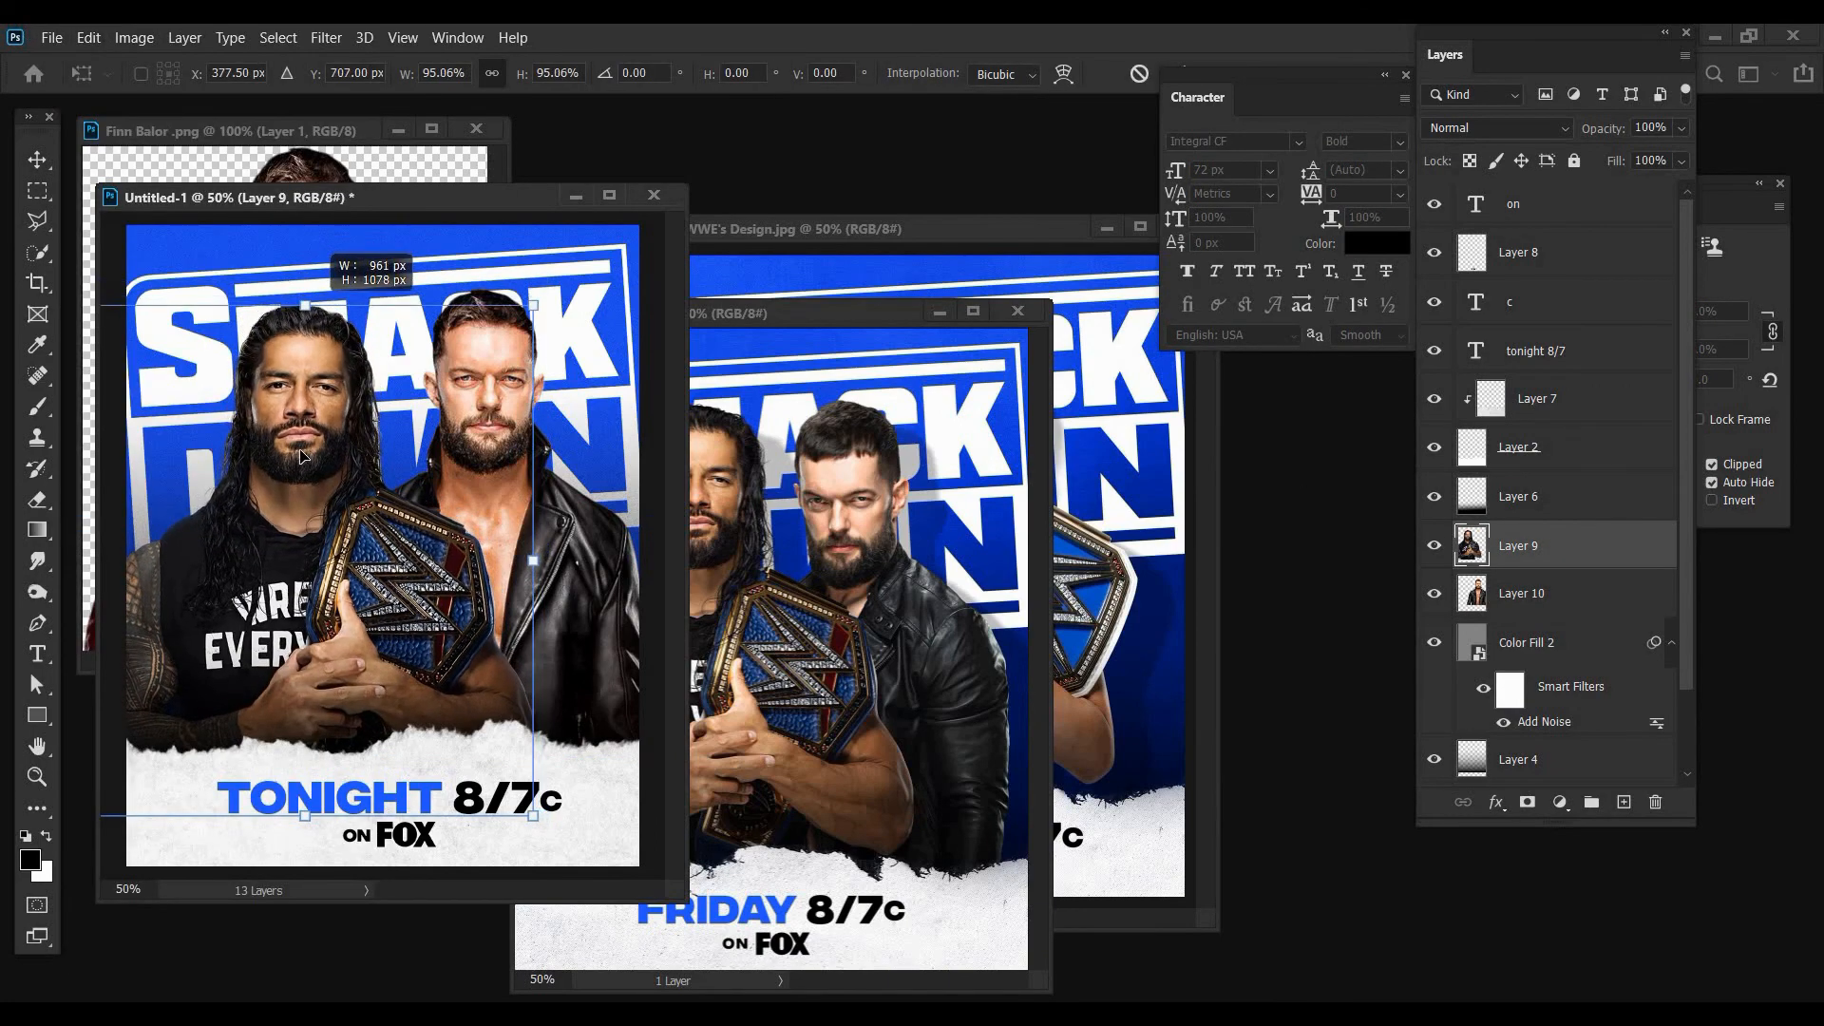
{"action": "left_click_drag", "start_coordinate": [303, 469], "coordinate": [308, 470]}
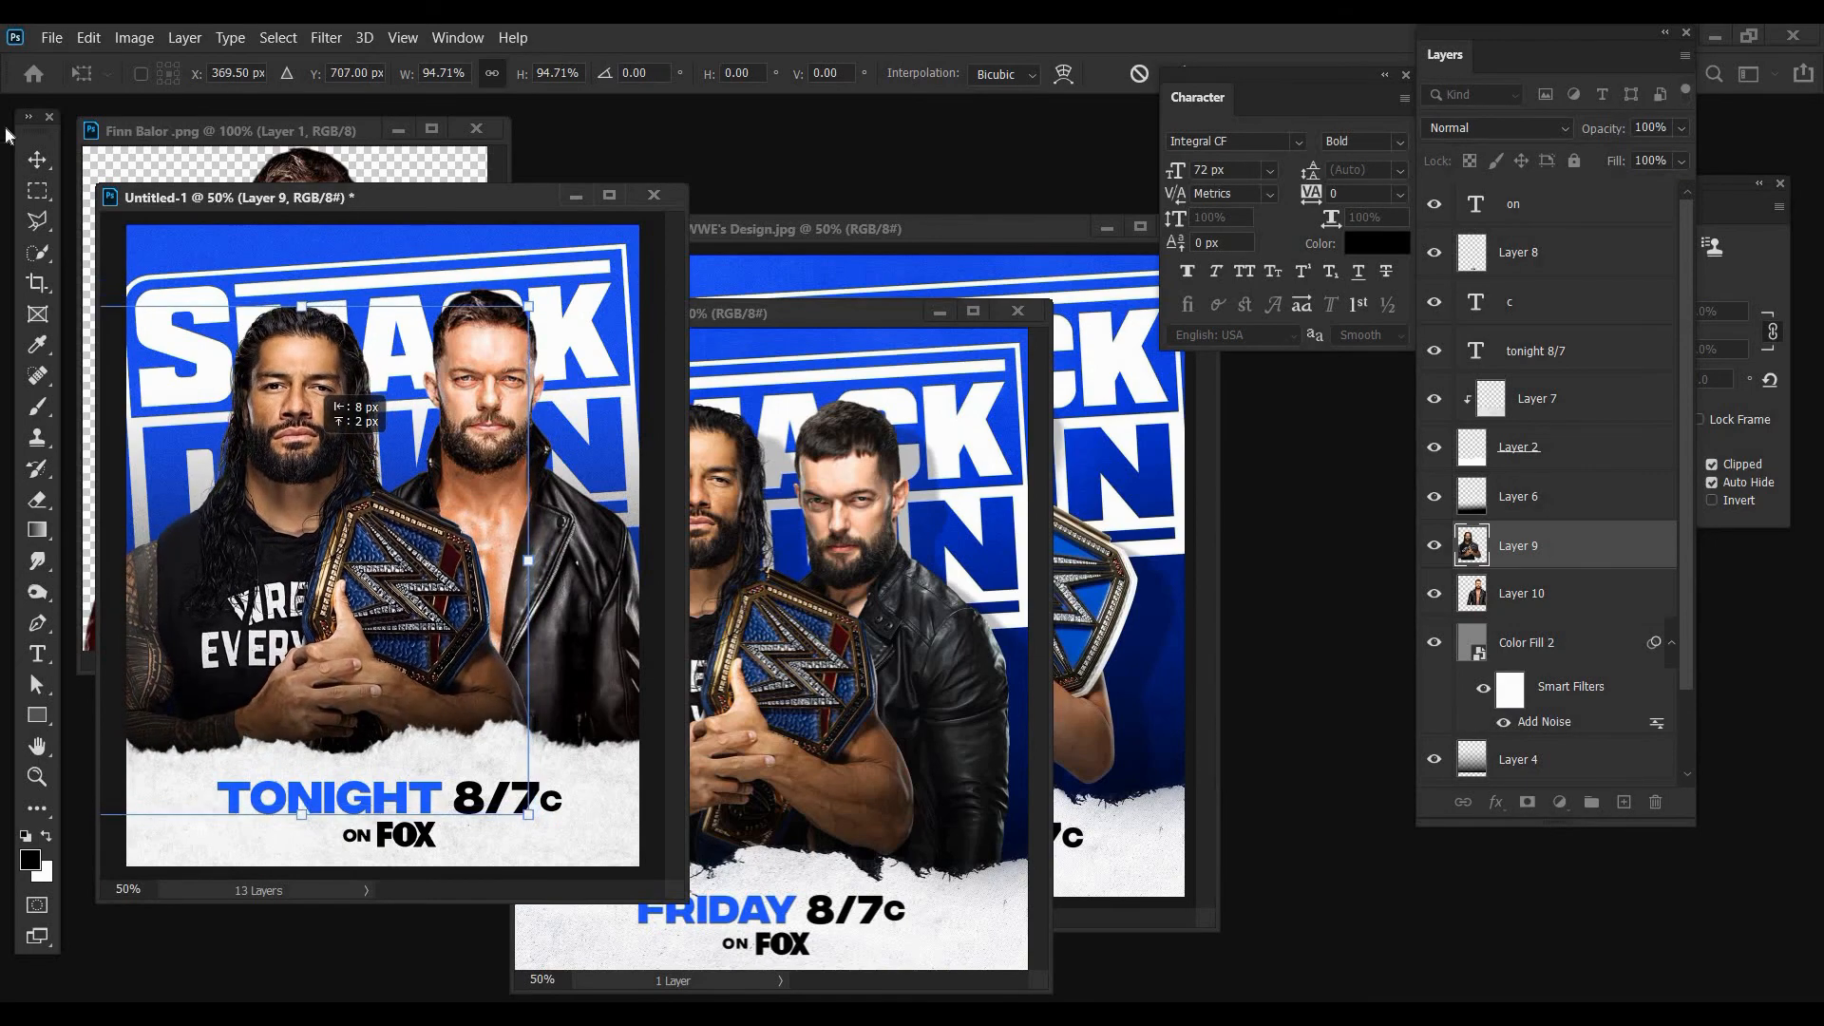
{"action": "key", "text": "Return"}
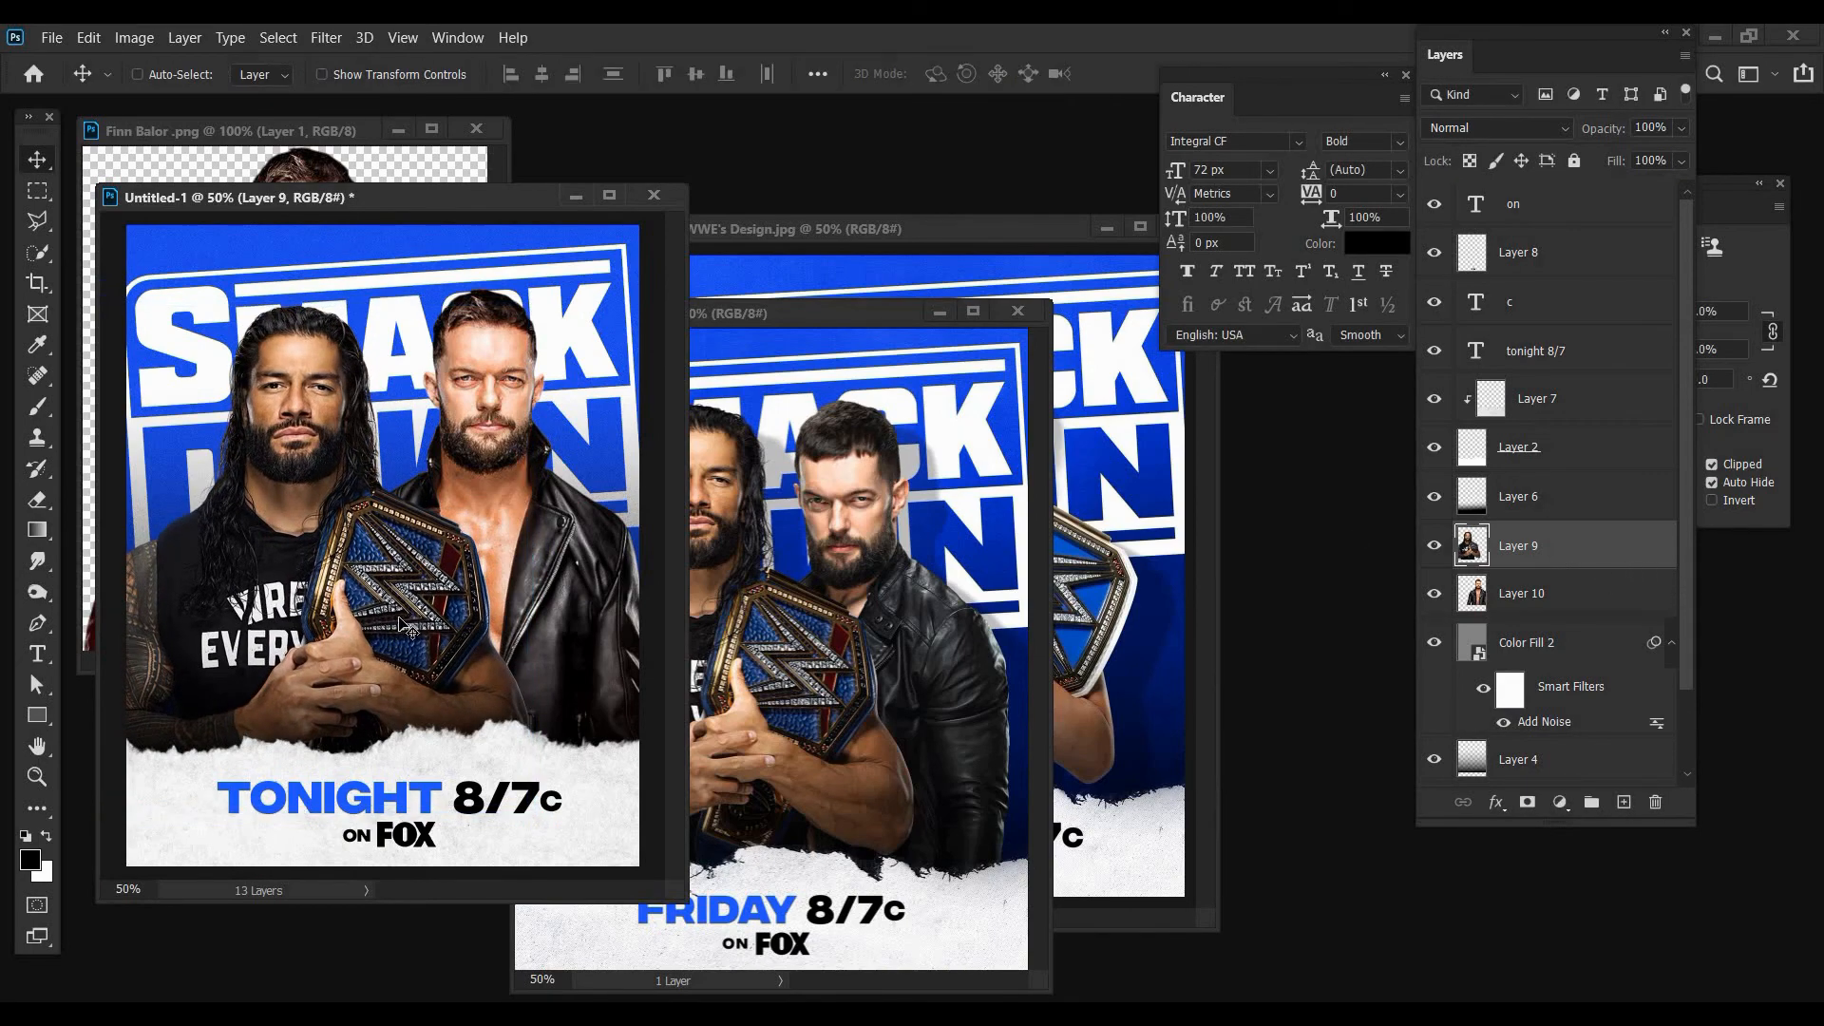
- Shift the Finn Balor cutout slightly left and down toward Roman Reigns, and close Finn Balor .png
{"action": "left_click", "coordinate": [466, 533], "text": "ctrl"}
{"action": "left_click_drag", "start_coordinate": [478, 528], "coordinate": [456, 540]}
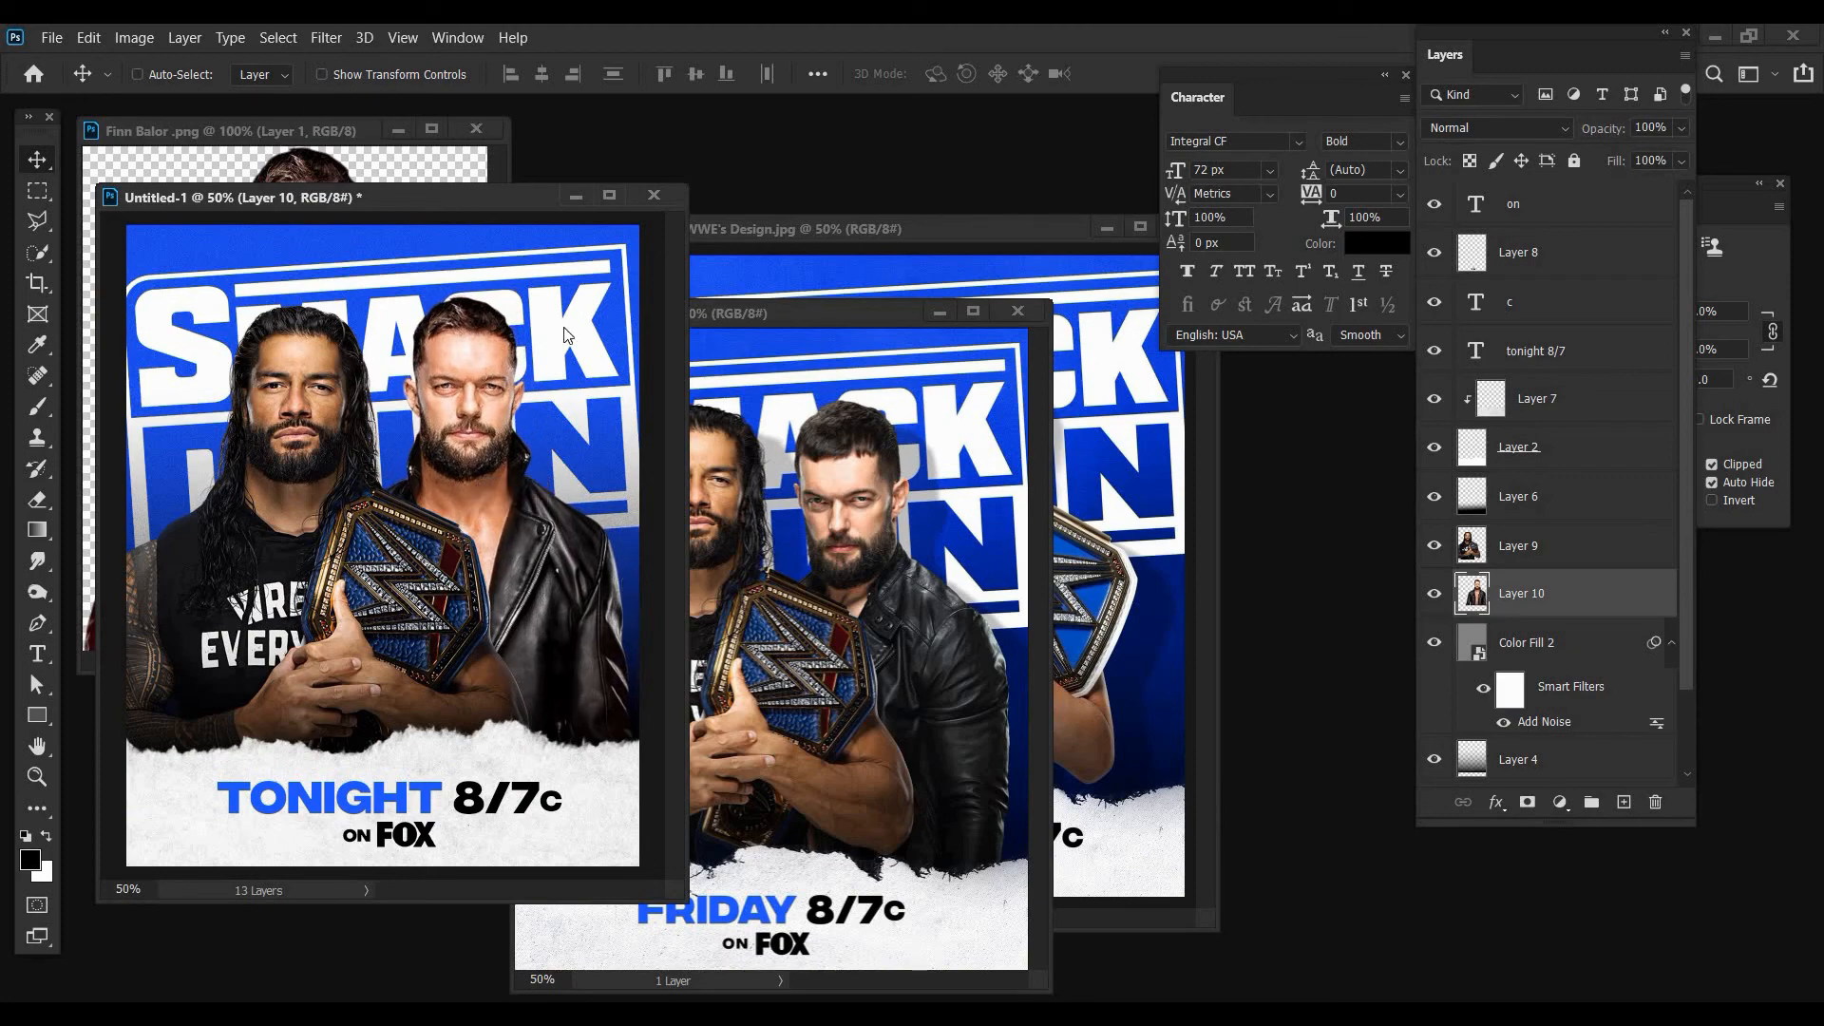
{"action": "left_click", "coordinate": [476, 128]}
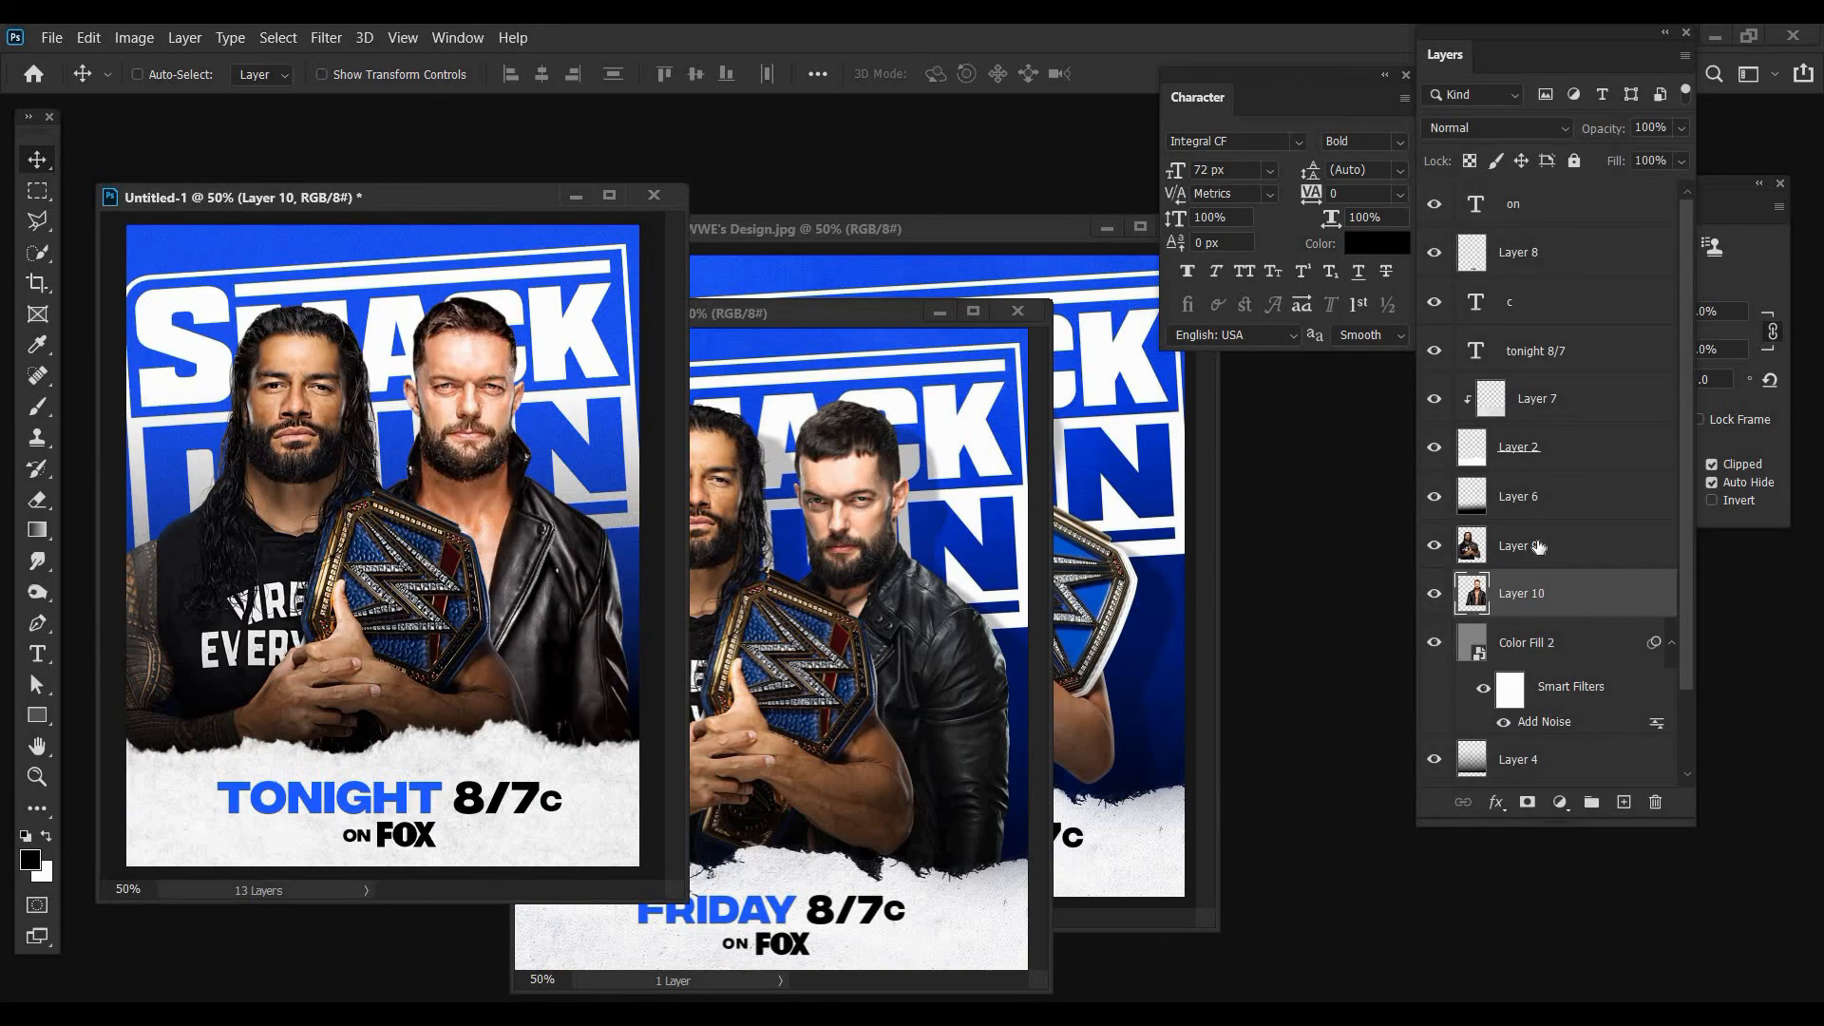
- Duplicate Layer 9 and Layer 10 together, and merge the two original cutout layers beneath the copies into one
{"action": "left_click", "coordinate": [1539, 546], "text": "shift"}
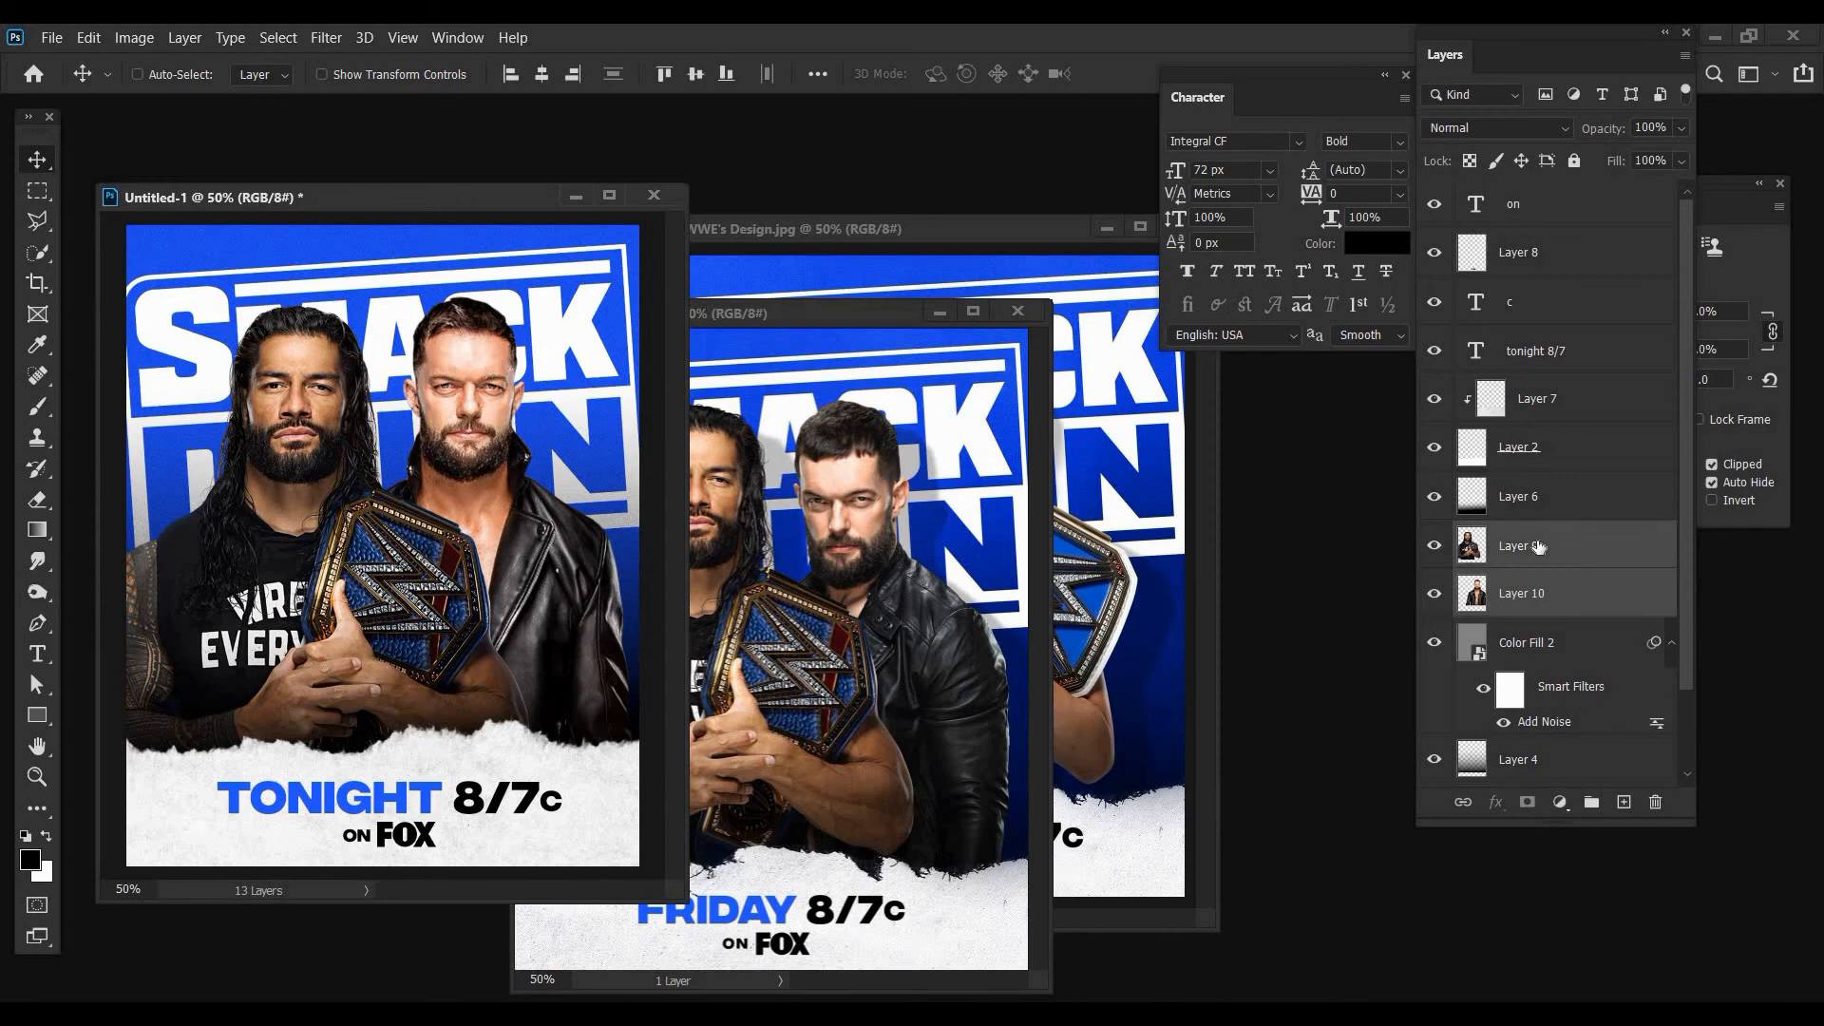
{"action": "key", "text": "ctrl+j"}
{"action": "left_click", "coordinate": [1553, 651]}
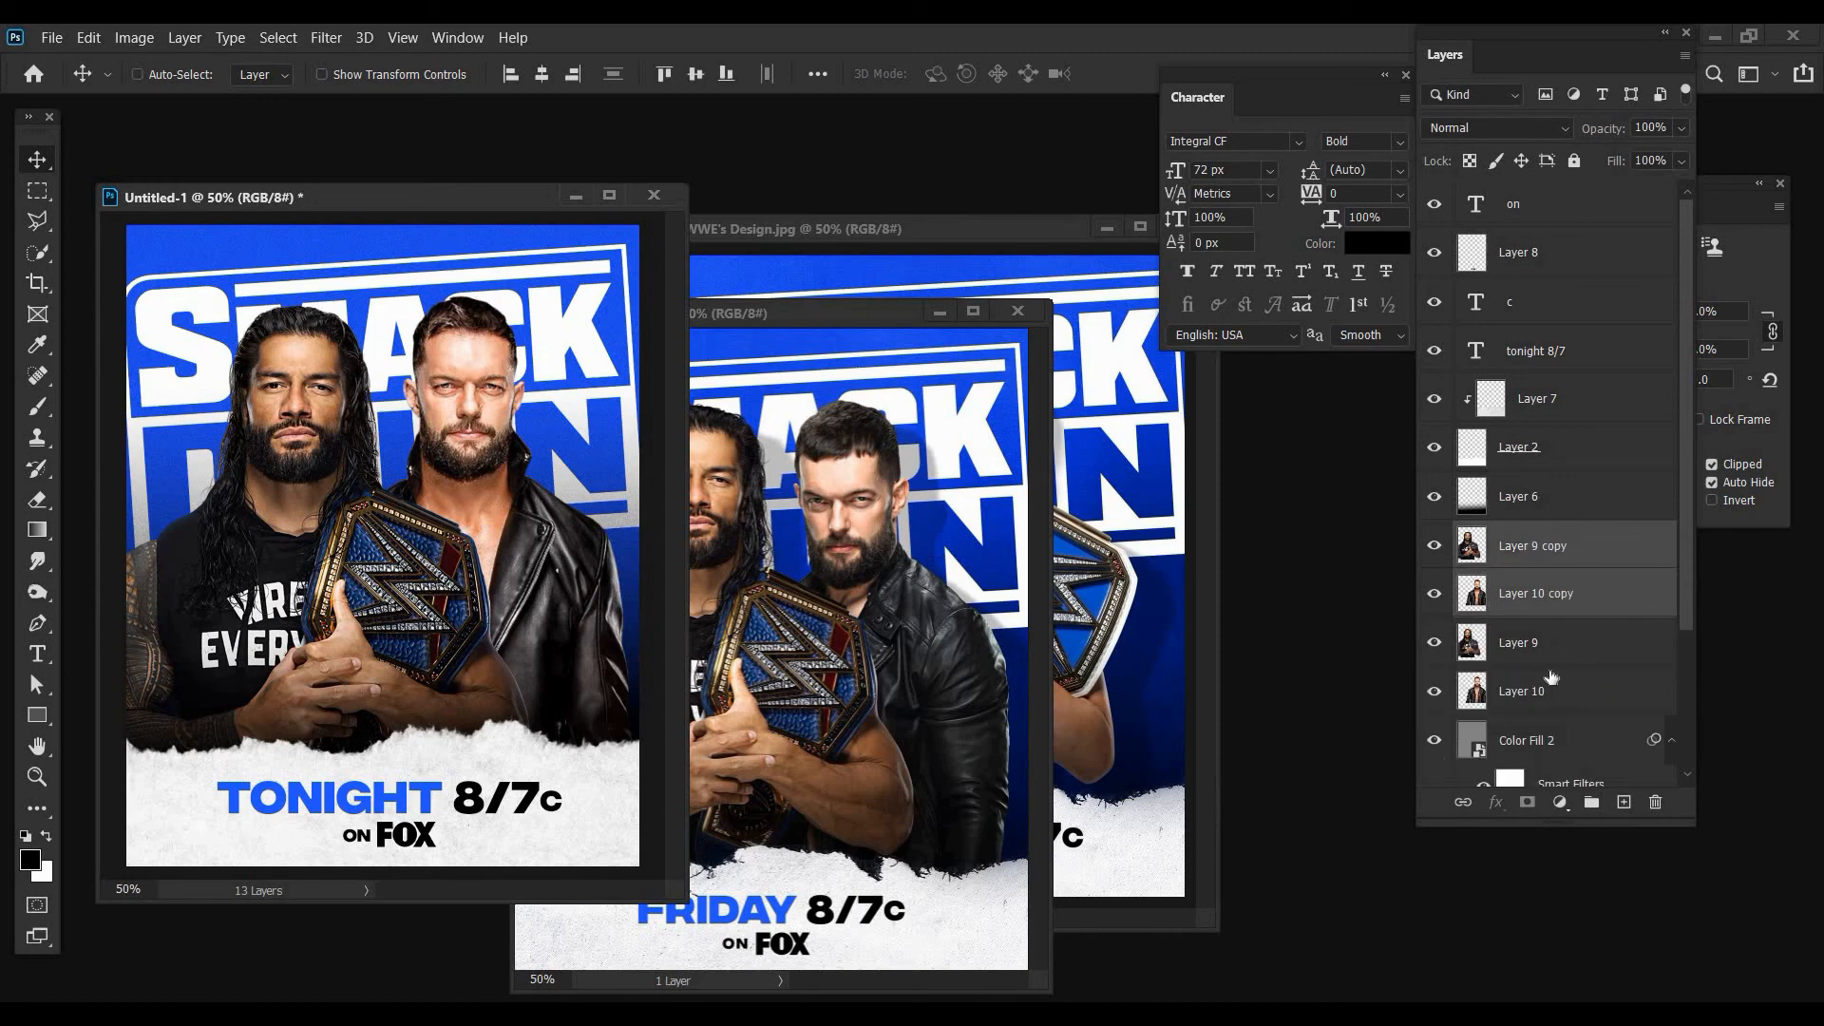
{"action": "left_click", "coordinate": [1544, 700], "text": "shift"}
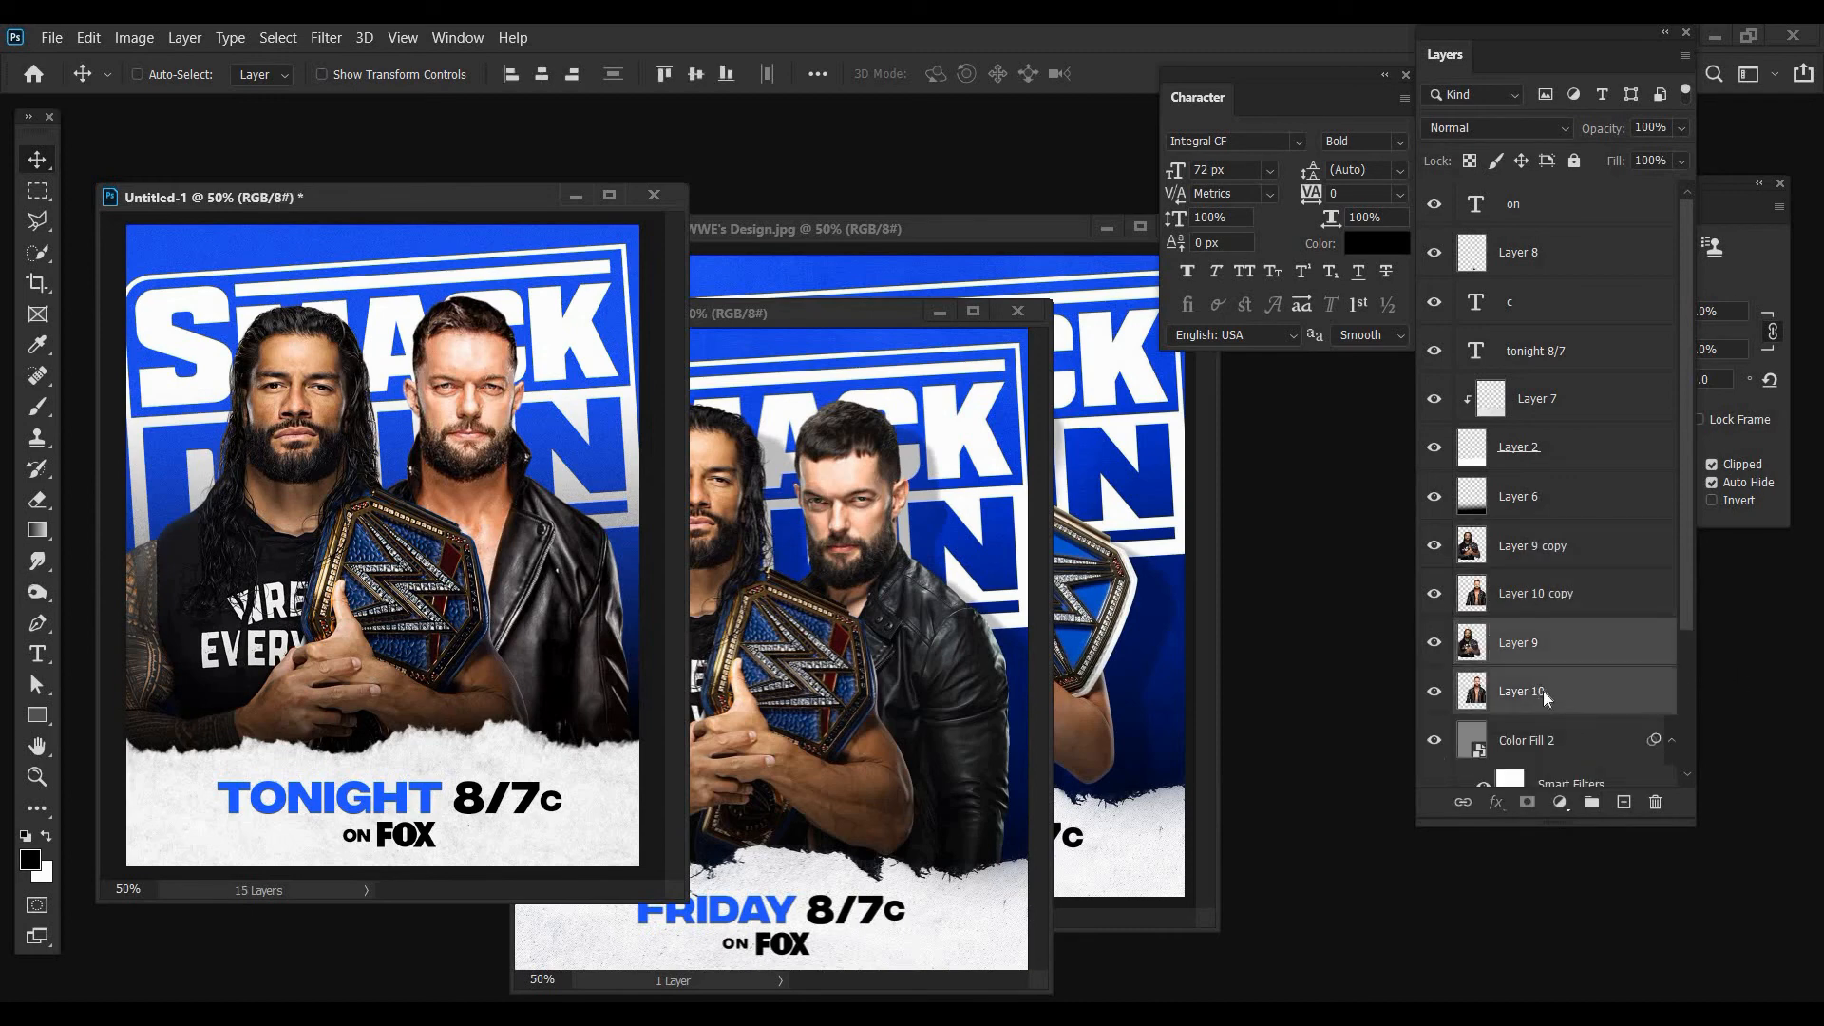
{"action": "right_click", "coordinate": [1544, 646]}
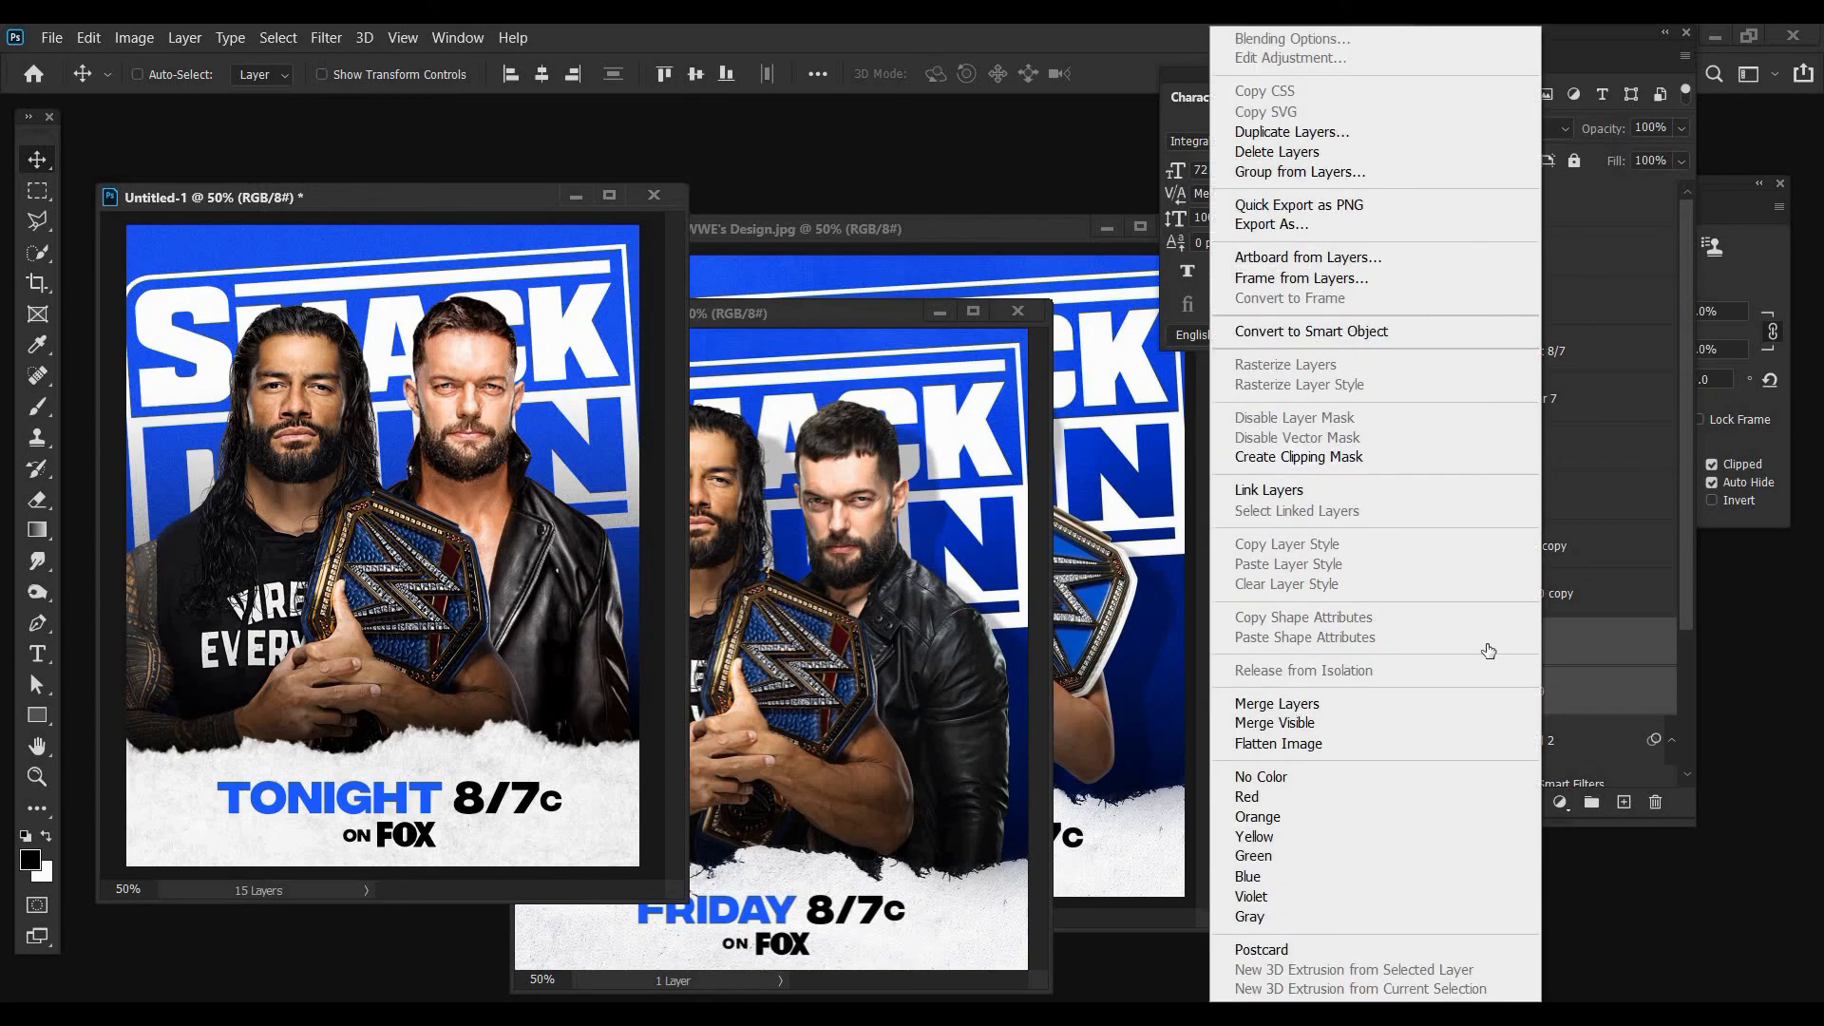
{"action": "left_click", "coordinate": [1482, 703]}
- Apply a black Color Overlay to the merged Layer 9 and rasterize its layer style to make a solid silhouette
{"action": "right_click", "coordinate": [1482, 639]}
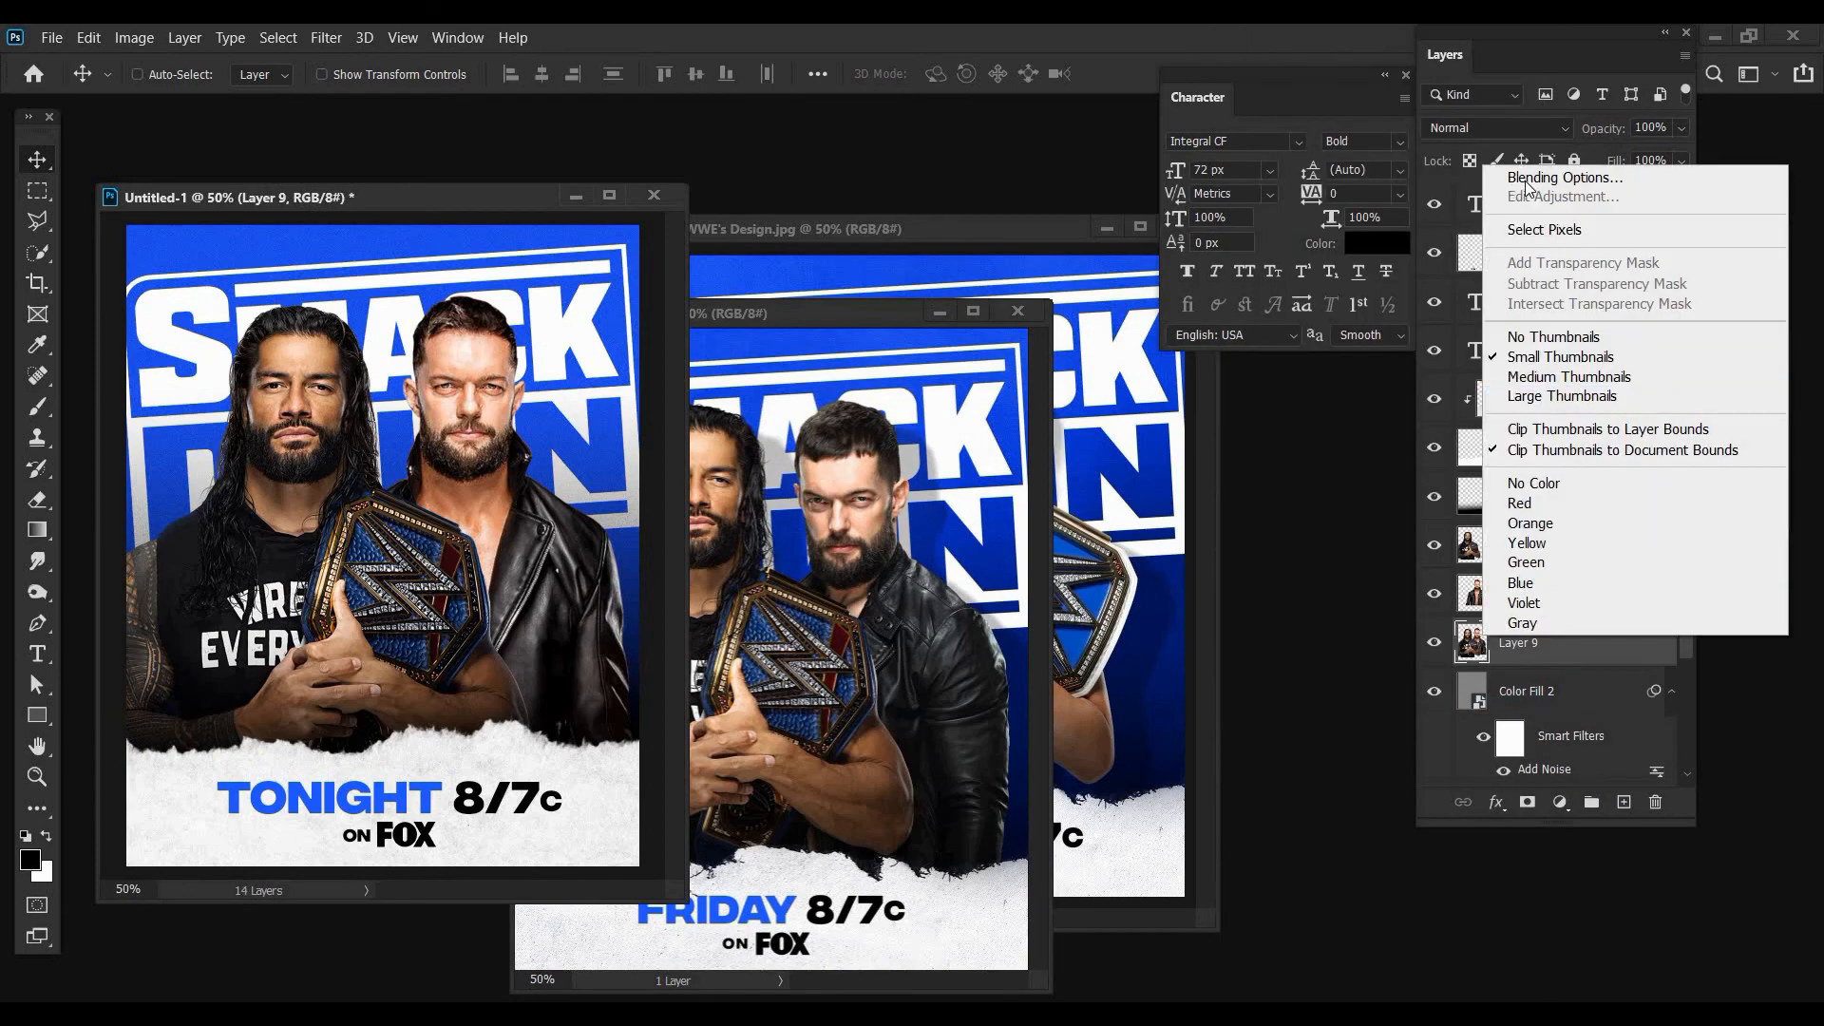
{"action": "key", "text": "Return"}
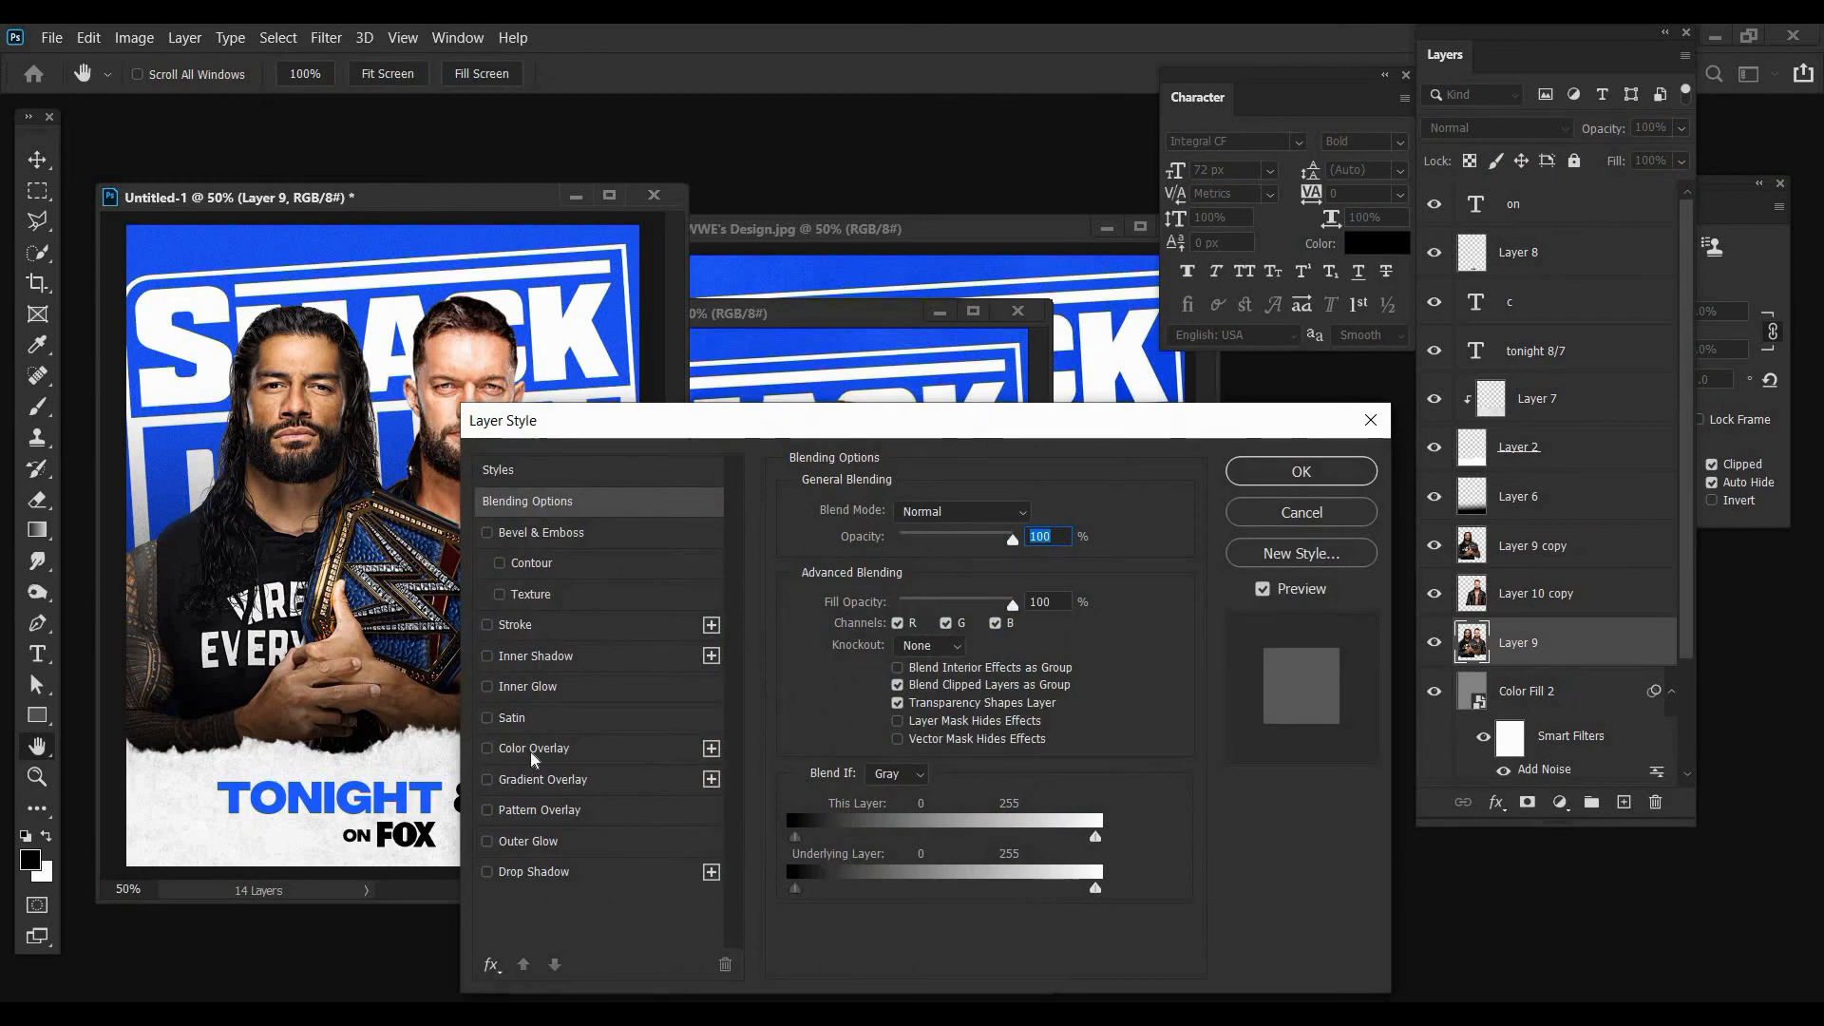
{"action": "left_click", "coordinate": [1289, 480]}
{"action": "right_click", "coordinate": [1539, 646]}
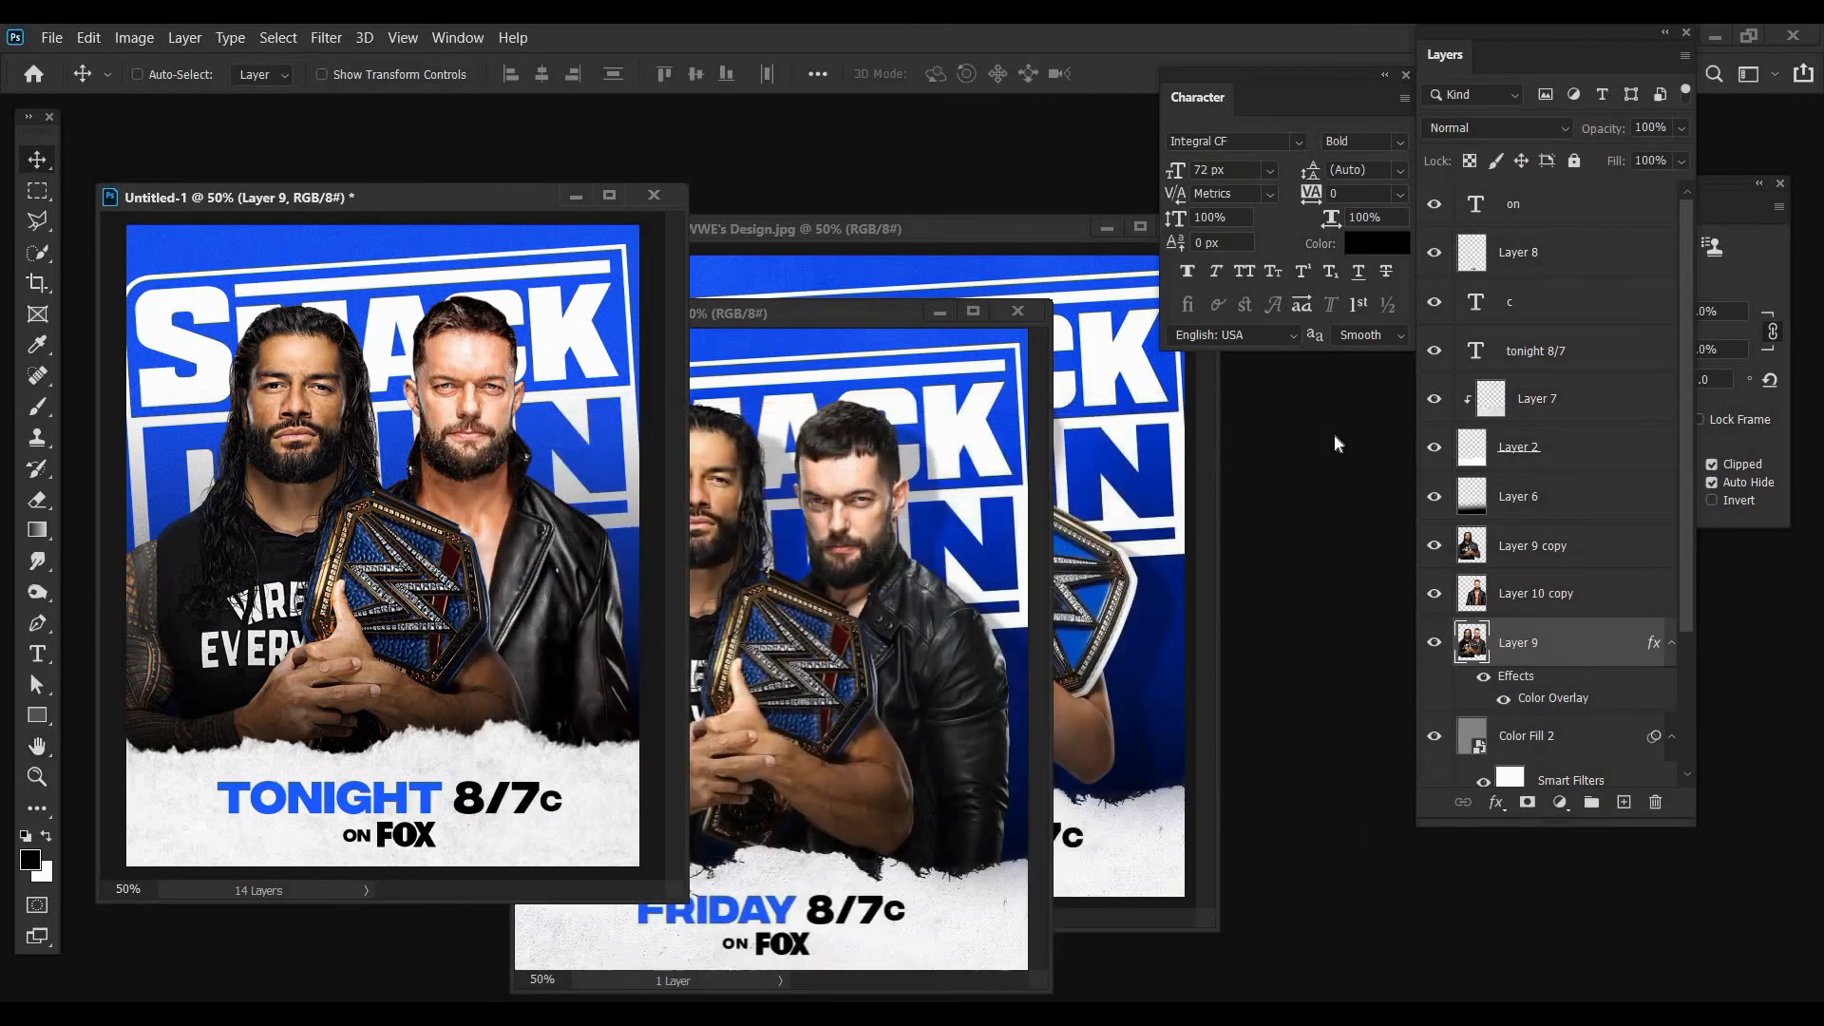
{"action": "left_click", "coordinate": [1311, 385]}
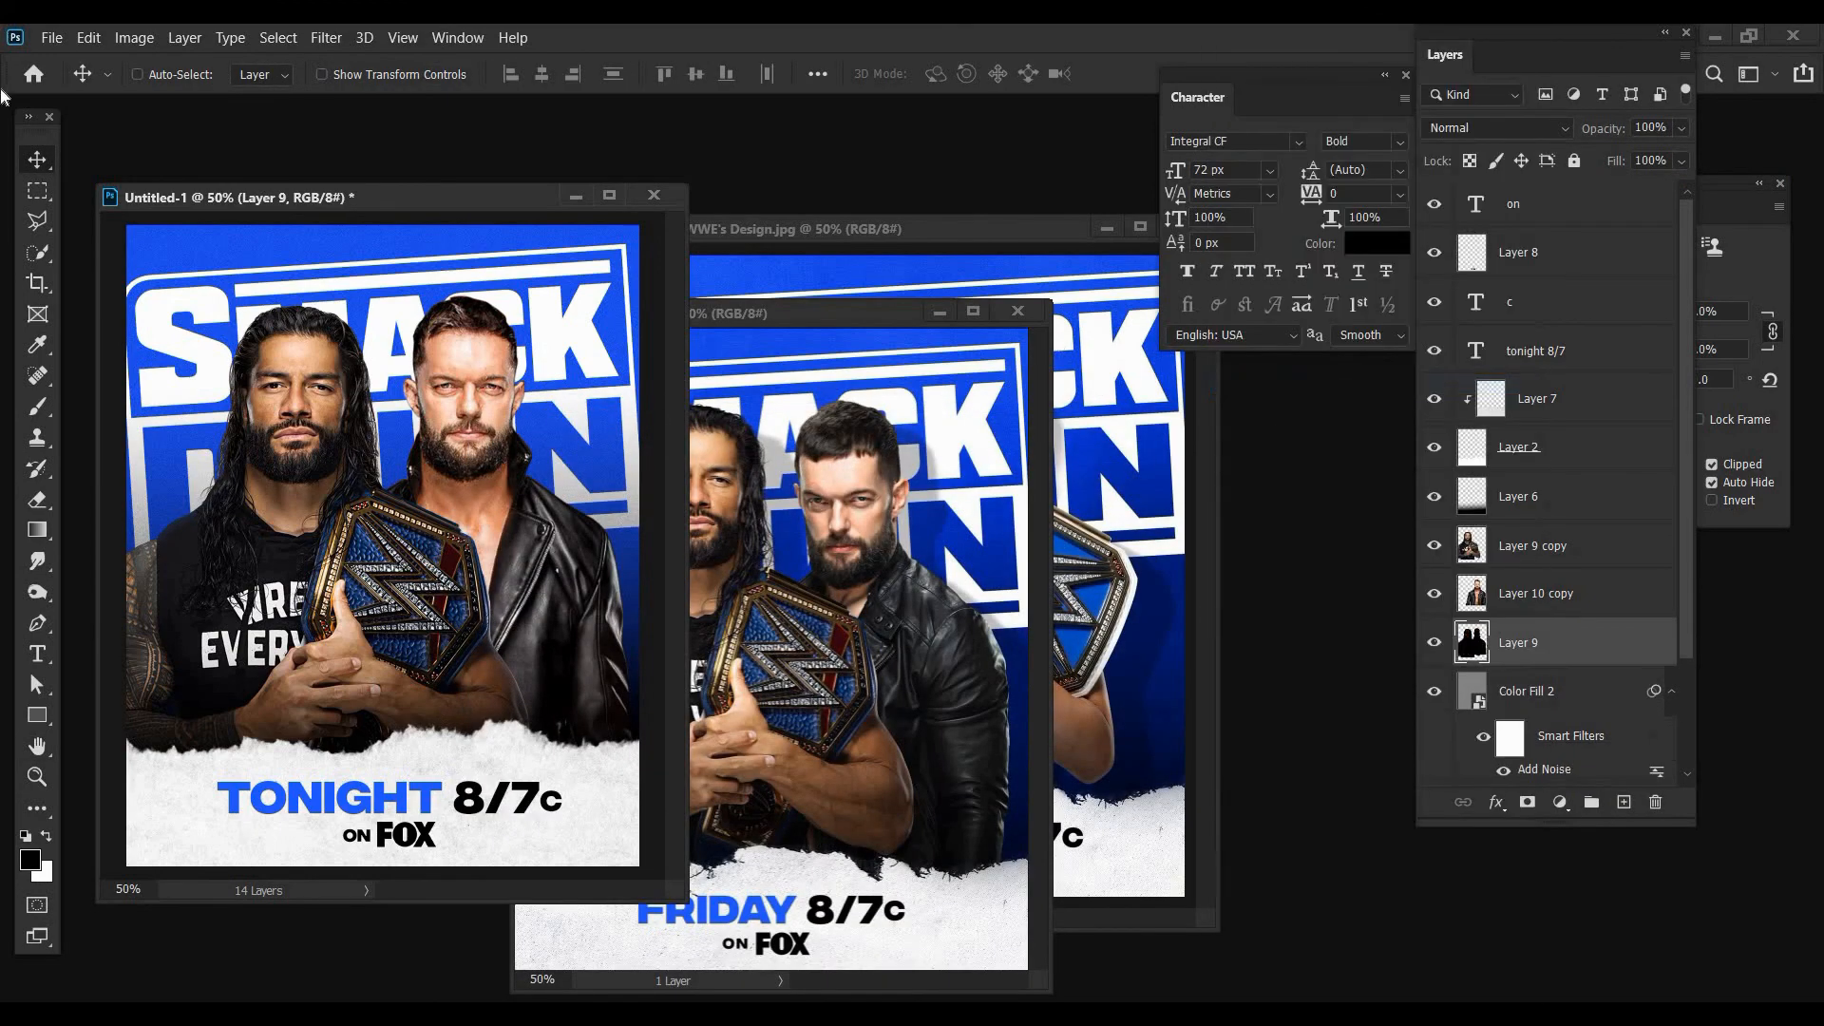
- Apply a Gaussian Blur with a 10-pixel radius to the black silhouette on Layer 9
{"action": "left_click", "coordinate": [327, 38]}
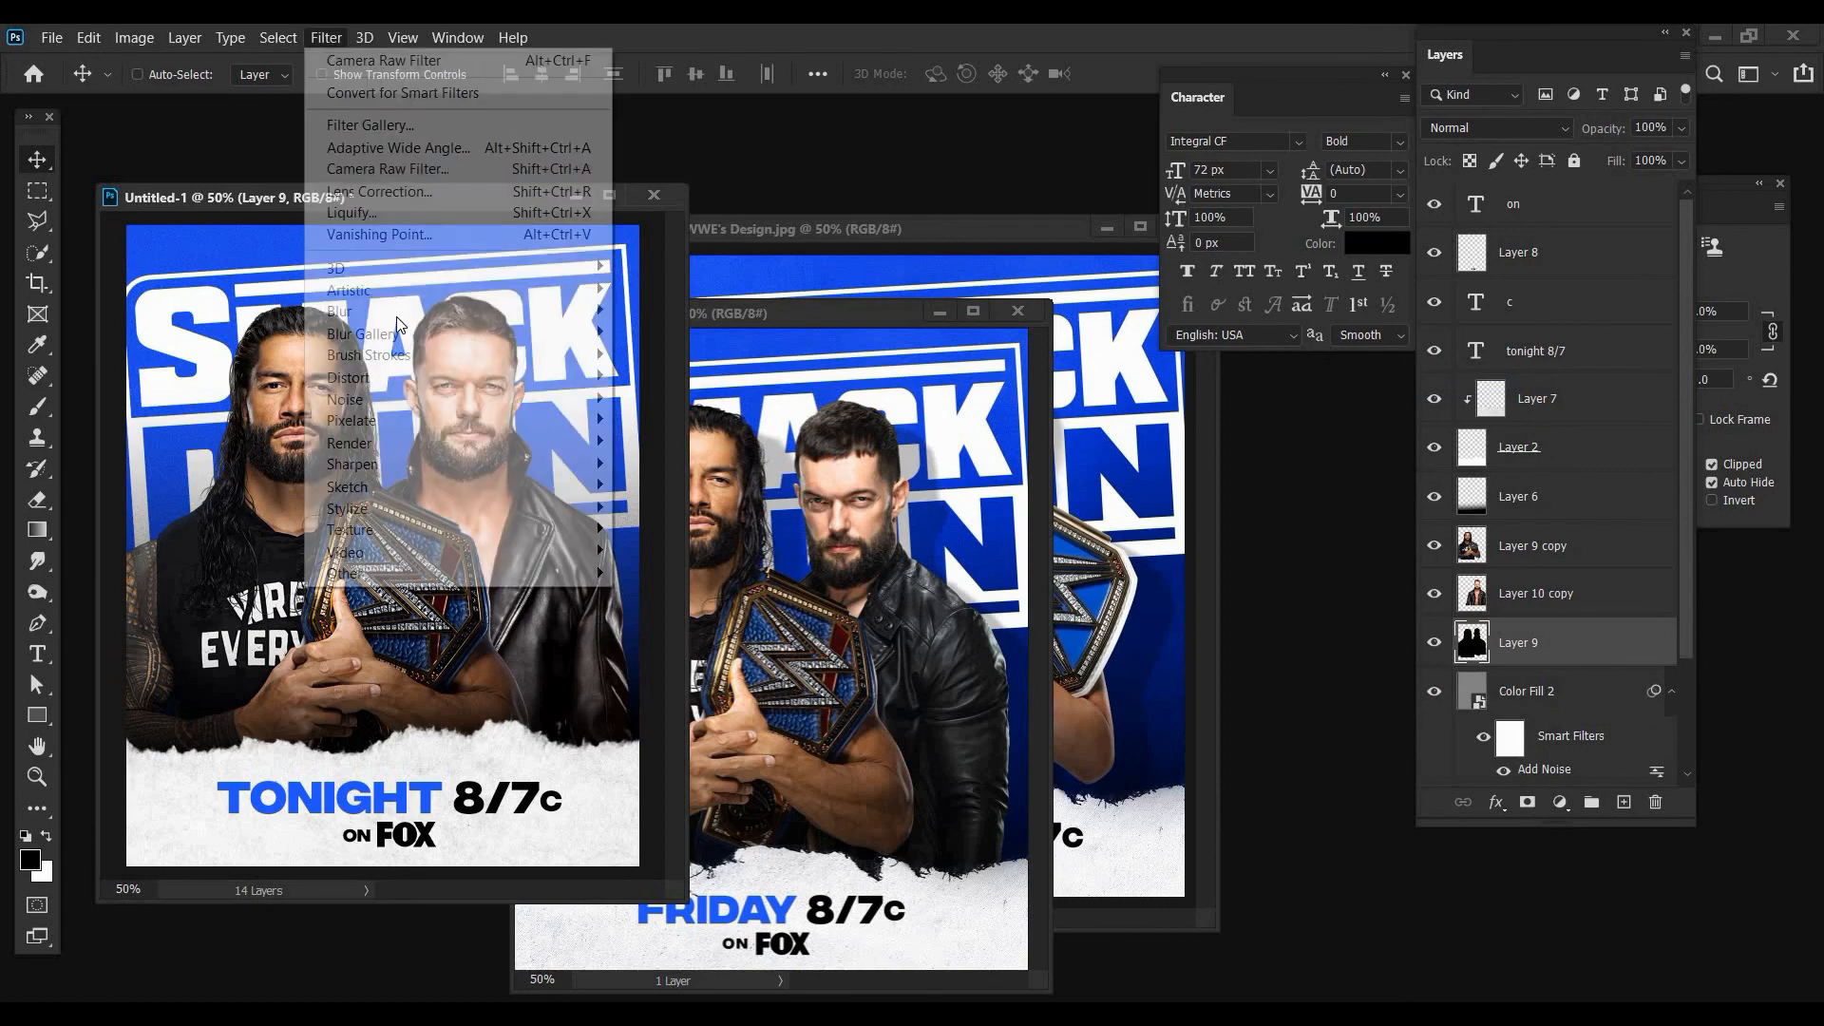
{"action": "mouse_move", "coordinate": [457, 312]}
{"action": "left_click", "coordinate": [673, 399]}
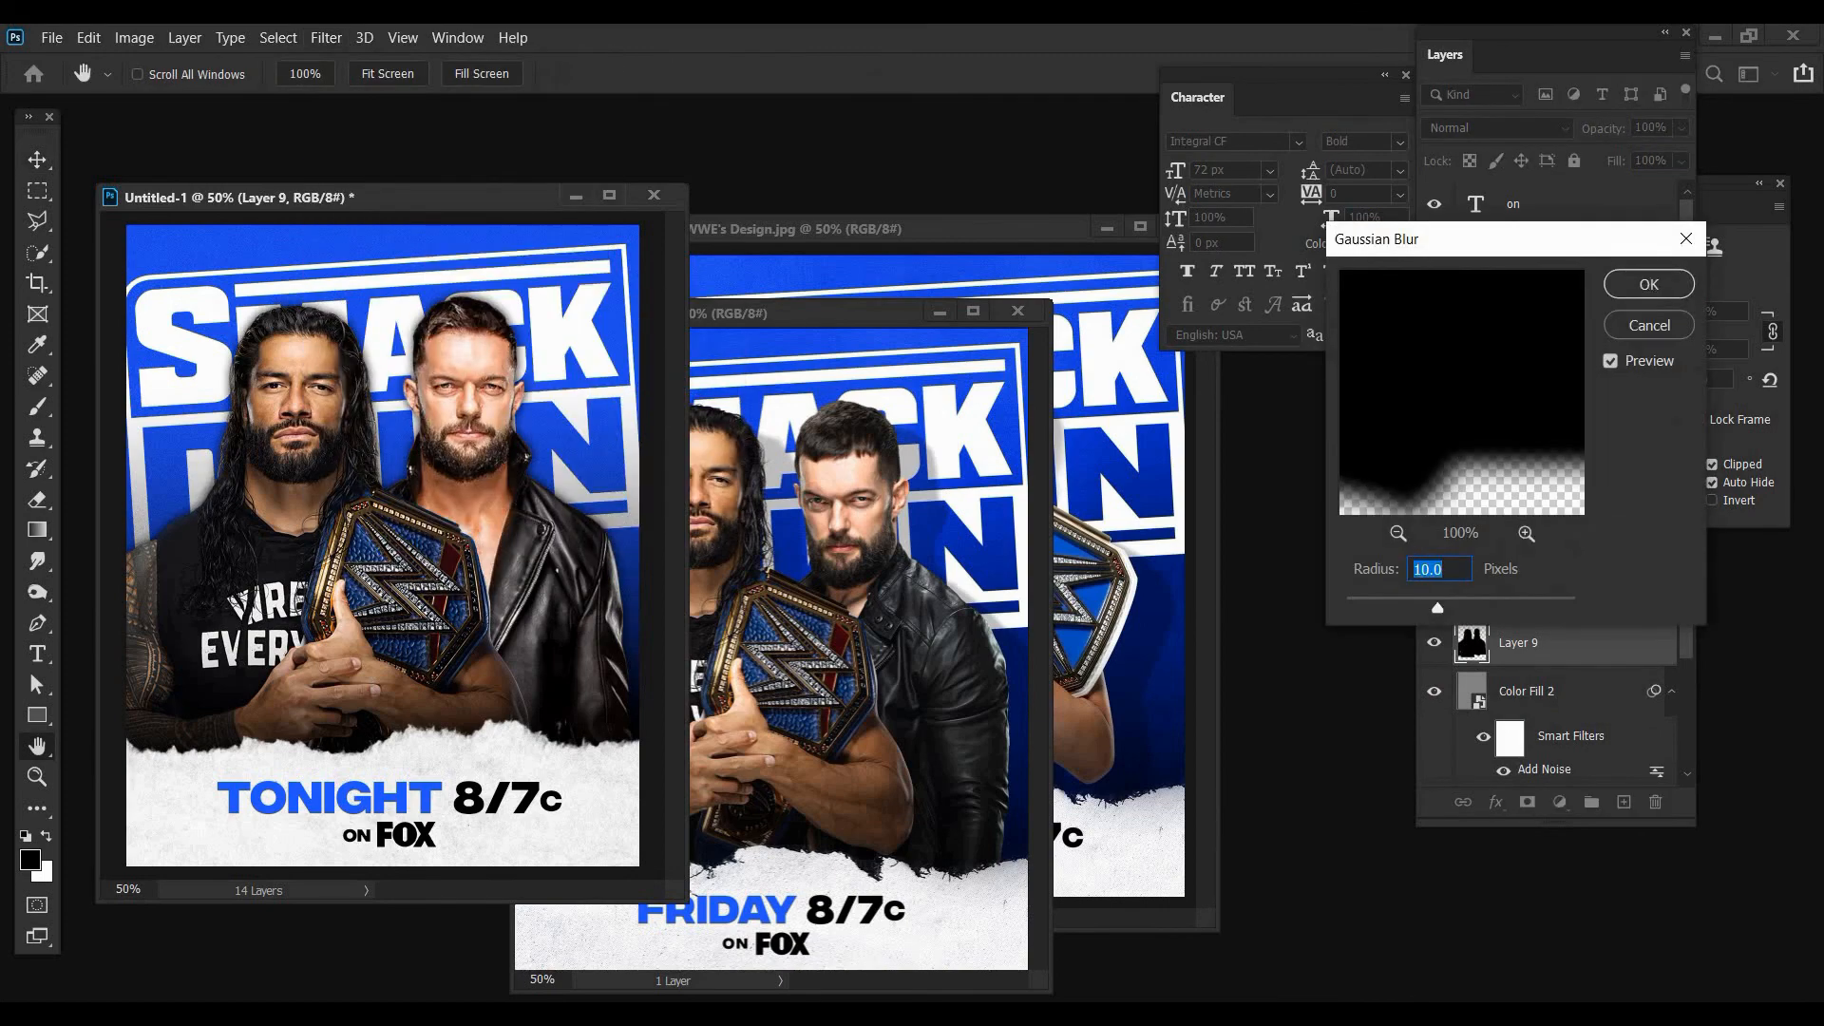
{"action": "key", "text": "Return"}
- Offset the blurred silhouette to the right and slightly down as a shadow, and reduce its opacity to 39%
{"action": "left_click", "coordinate": [1654, 128]}
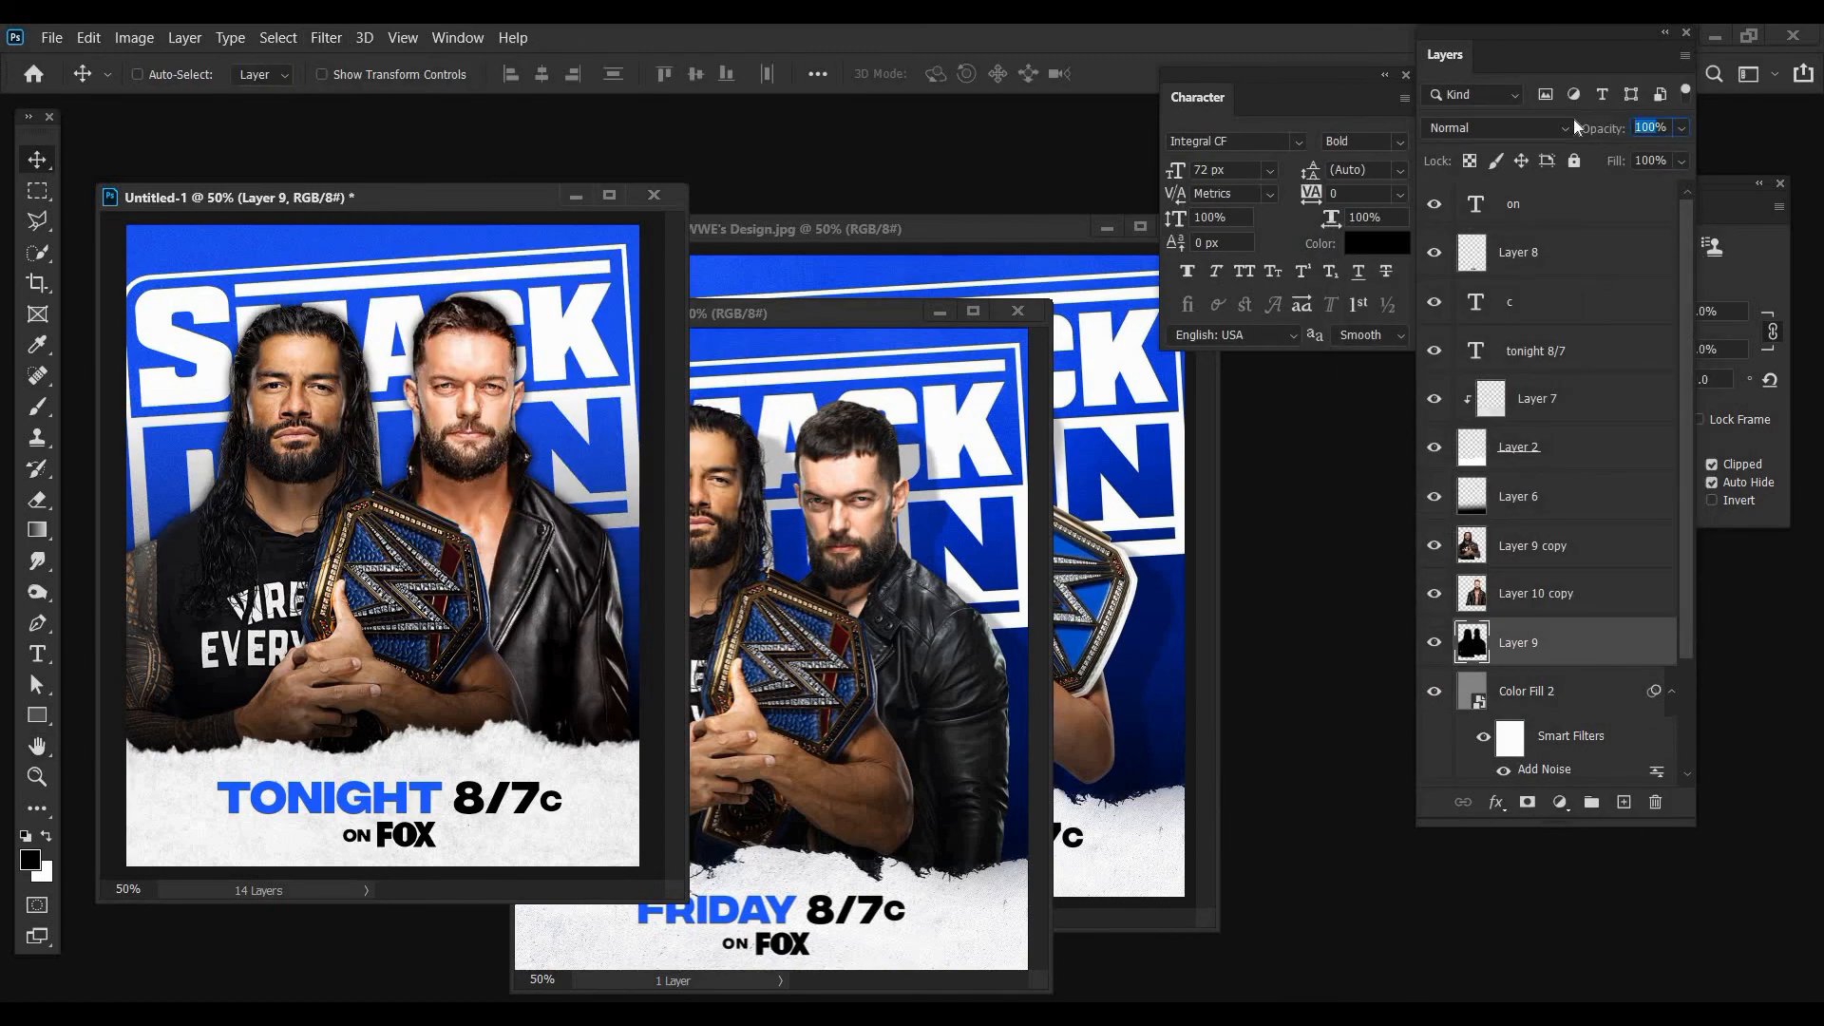
{"action": "type", "text": "45"}
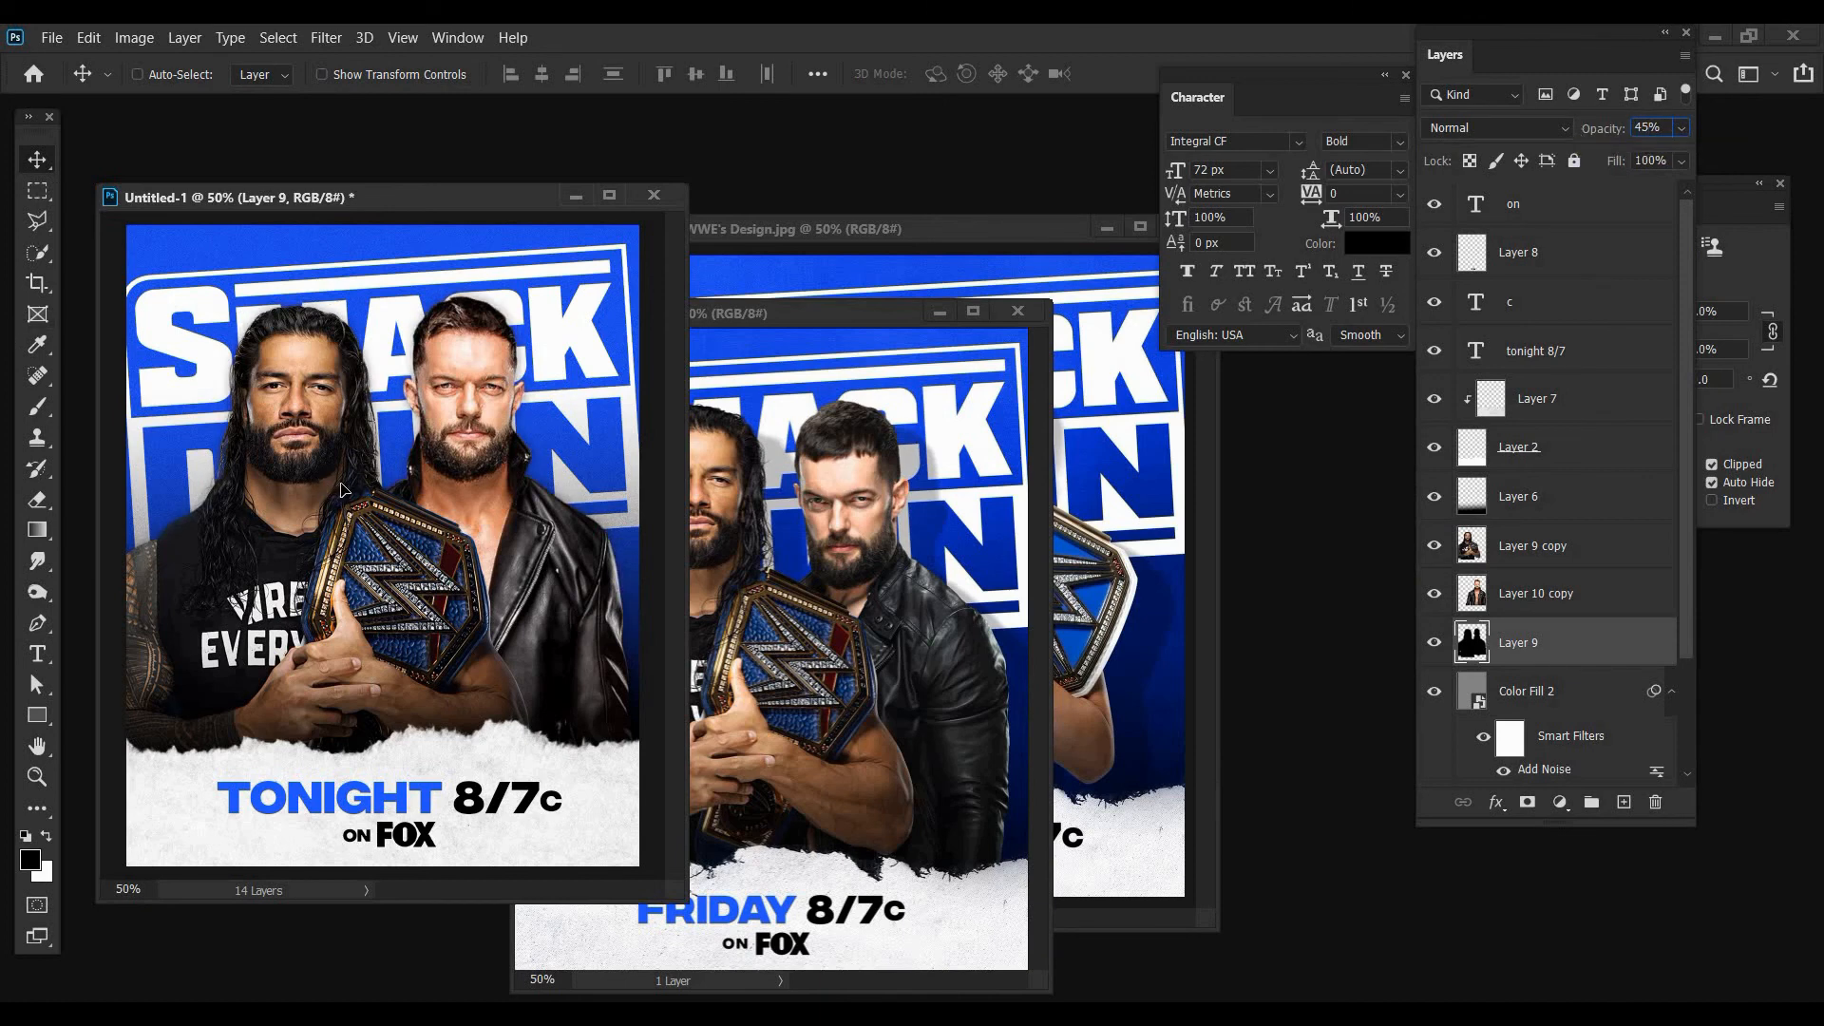
{"action": "key", "text": "Return"}
{"action": "left_click_drag", "start_coordinate": [349, 494], "coordinate": [444, 526]}
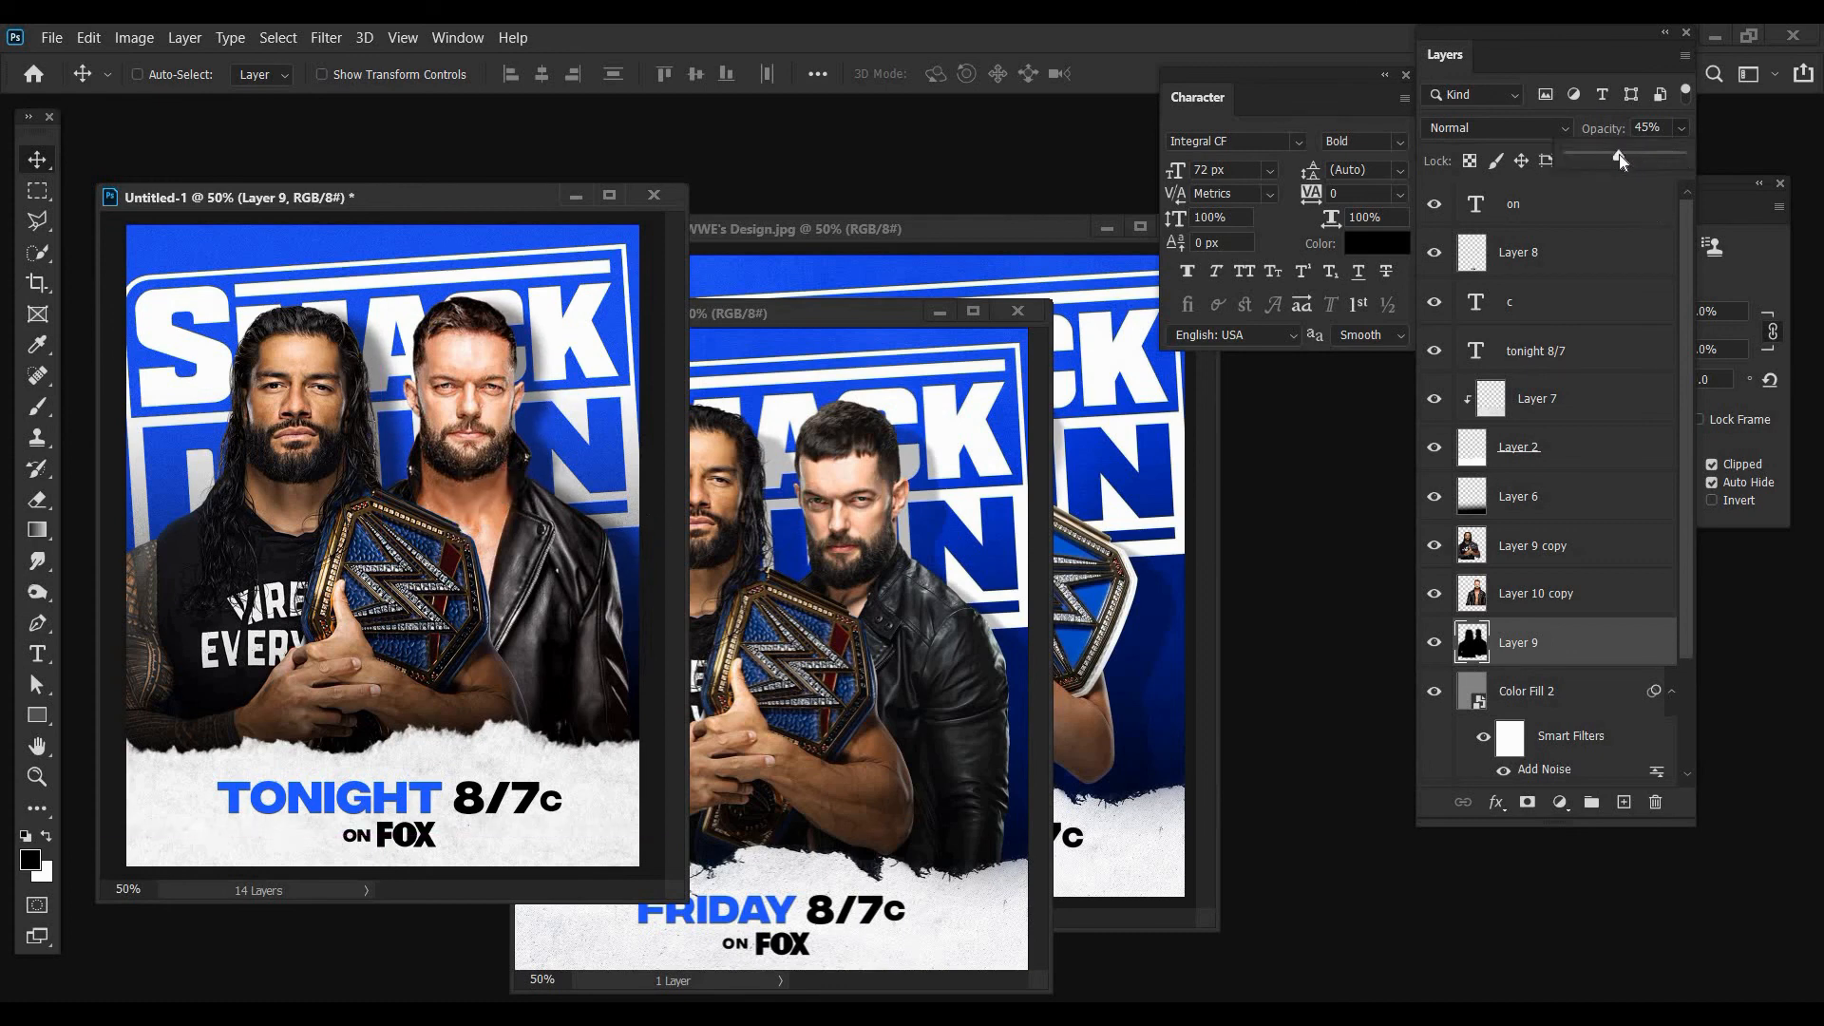
{"action": "left_click_drag", "start_coordinate": [1615, 152], "coordinate": [1610, 153]}
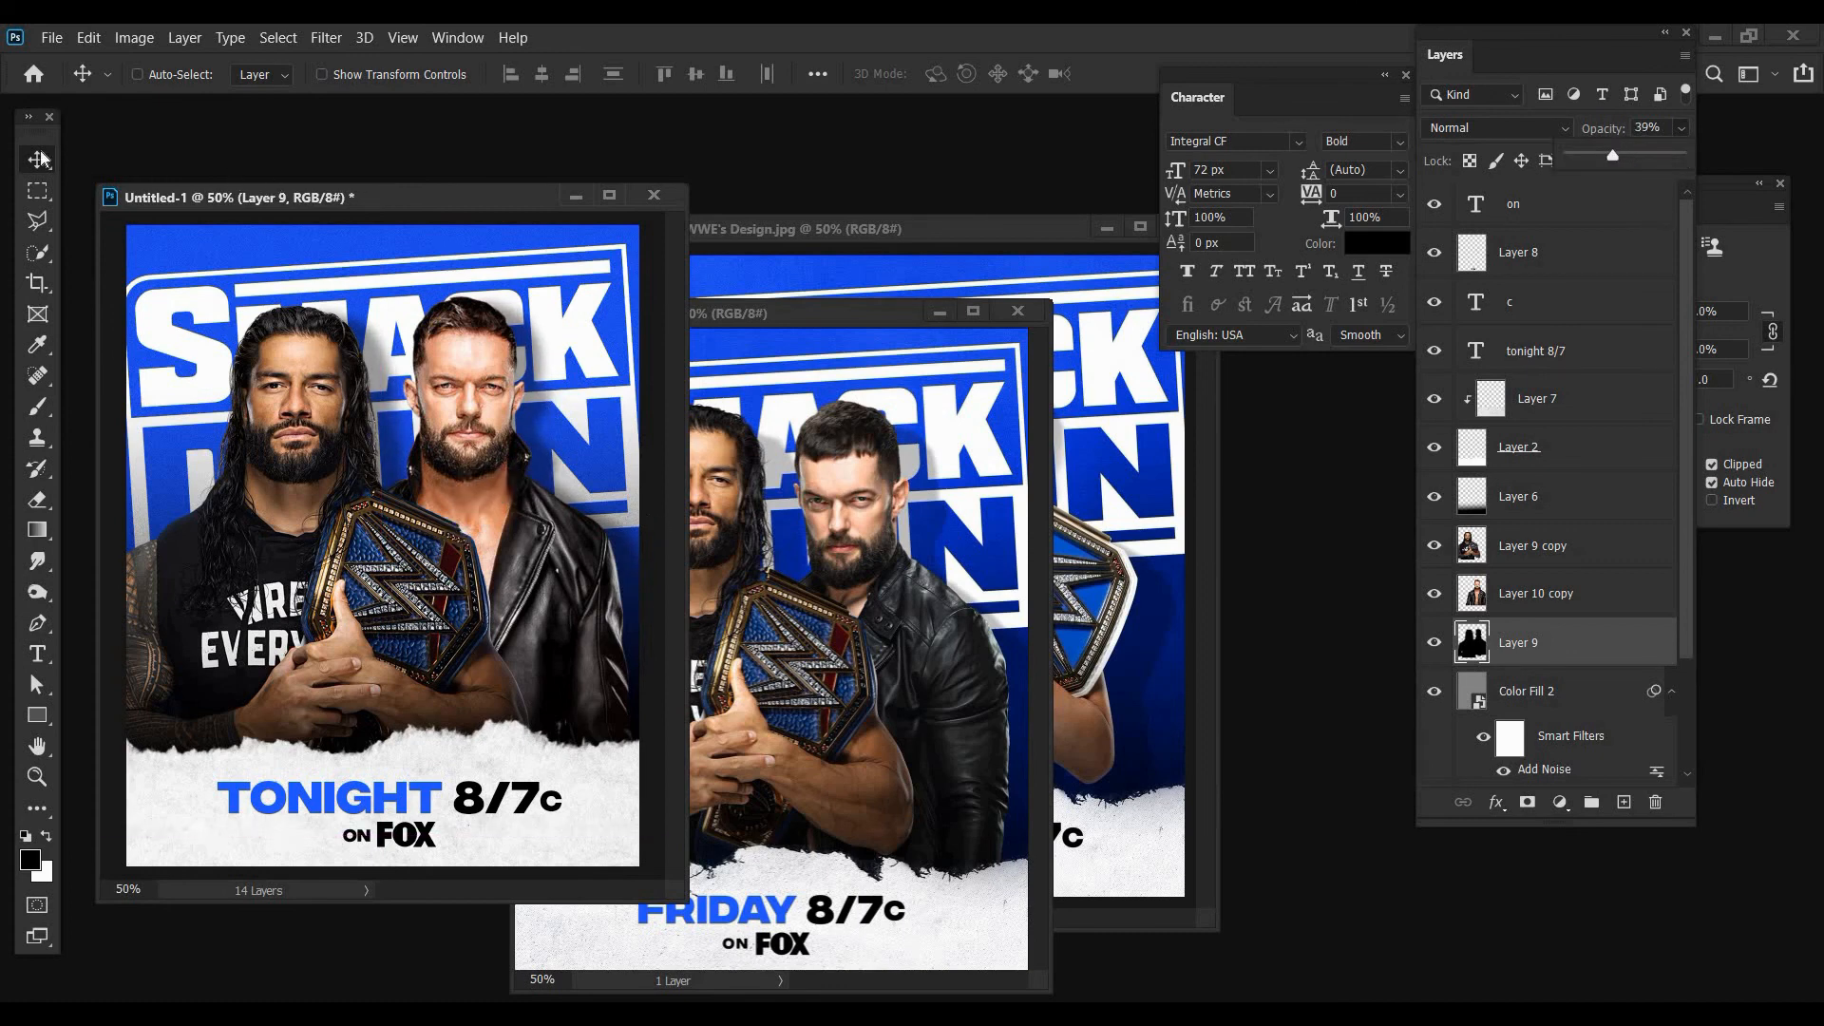
- Place the WWE's Design 2.jpg window beside the poster for comparison, and replace the word TONIGHT in the poster's text with FRIDAY
{"action": "left_click_drag", "start_coordinate": [744, 311], "coordinate": [886, 229]}
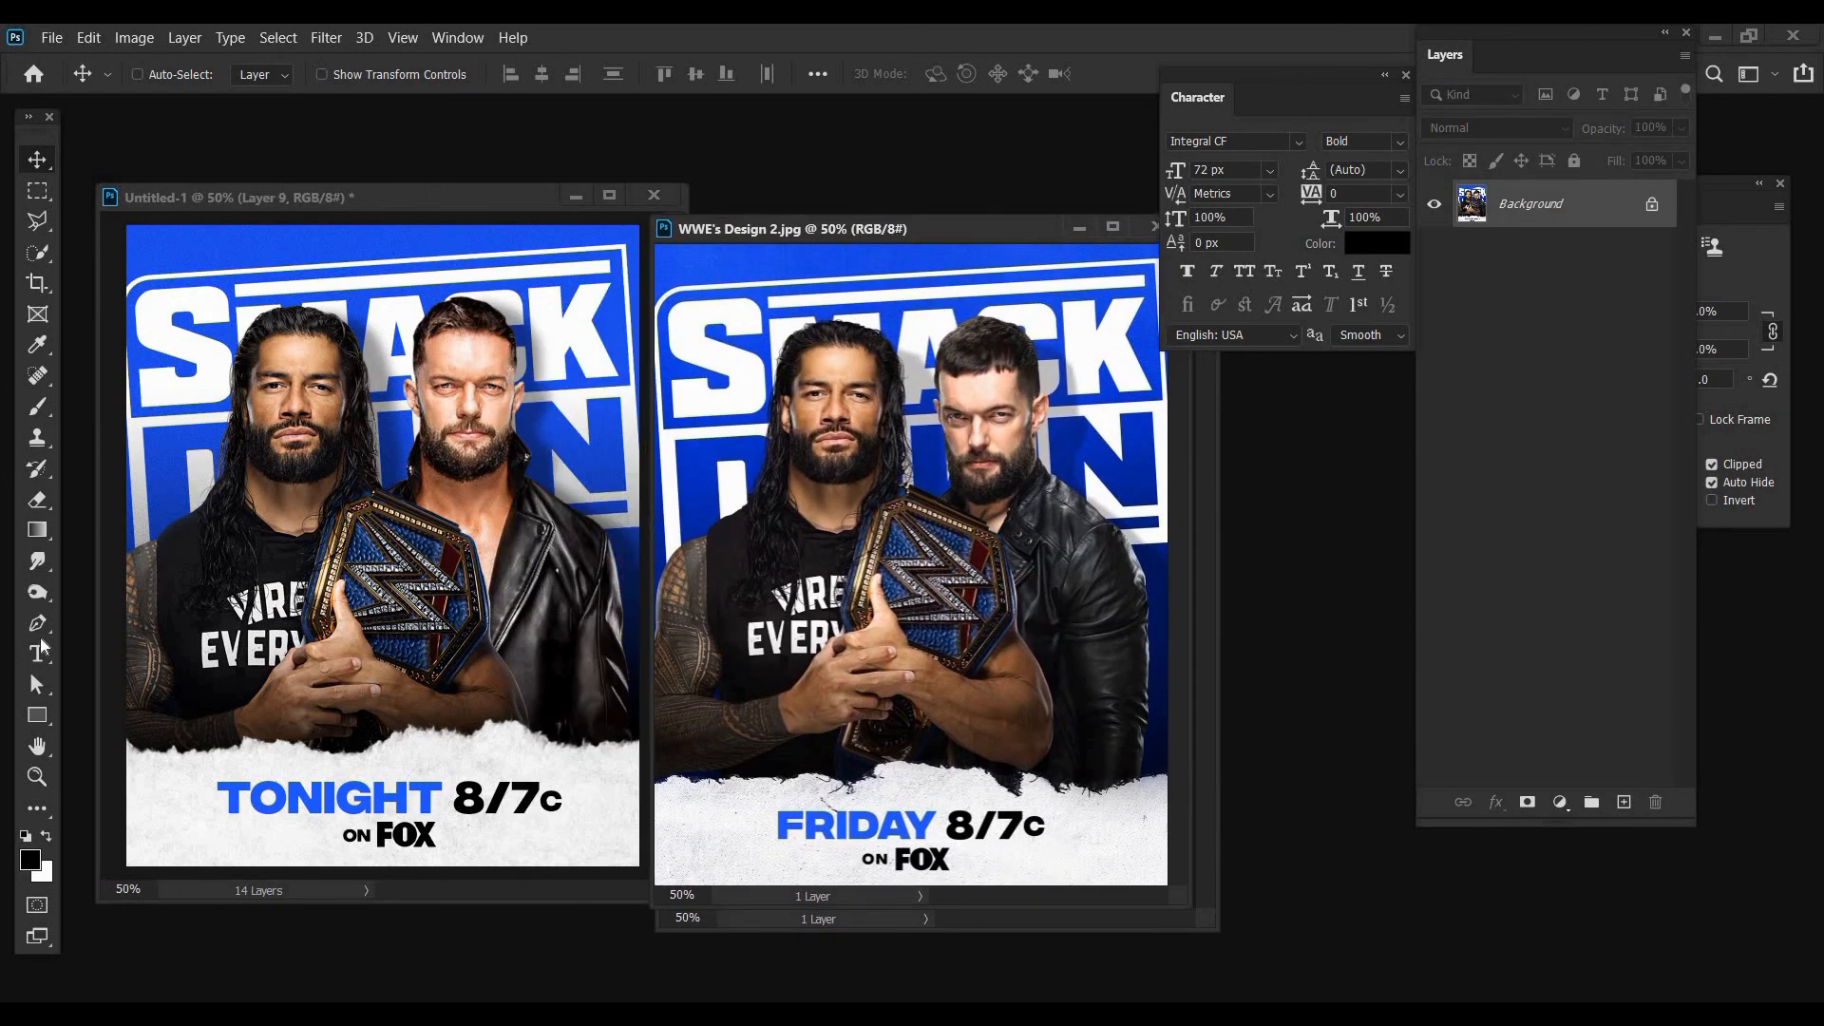
{"action": "left_click", "coordinate": [347, 567]}
{"action": "key", "text": "p"}
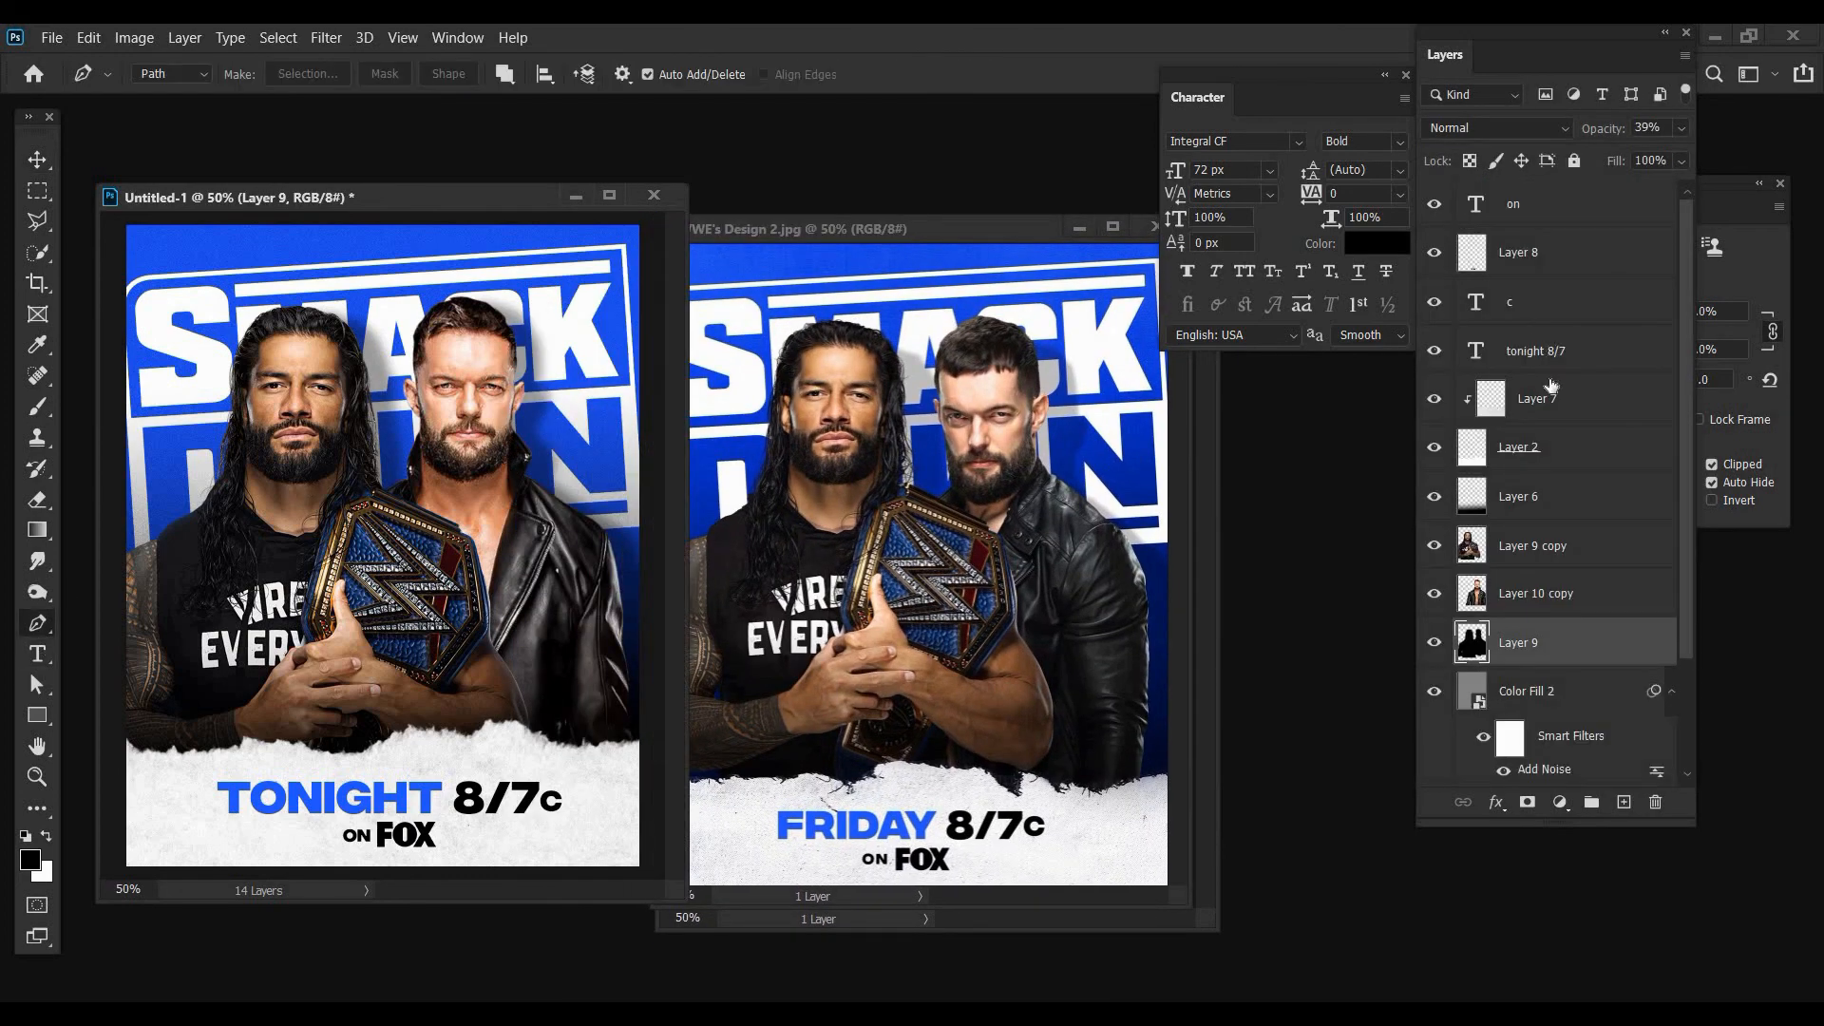
{"action": "left_click", "coordinate": [36, 662]}
{"action": "left_click", "coordinate": [228, 811]}
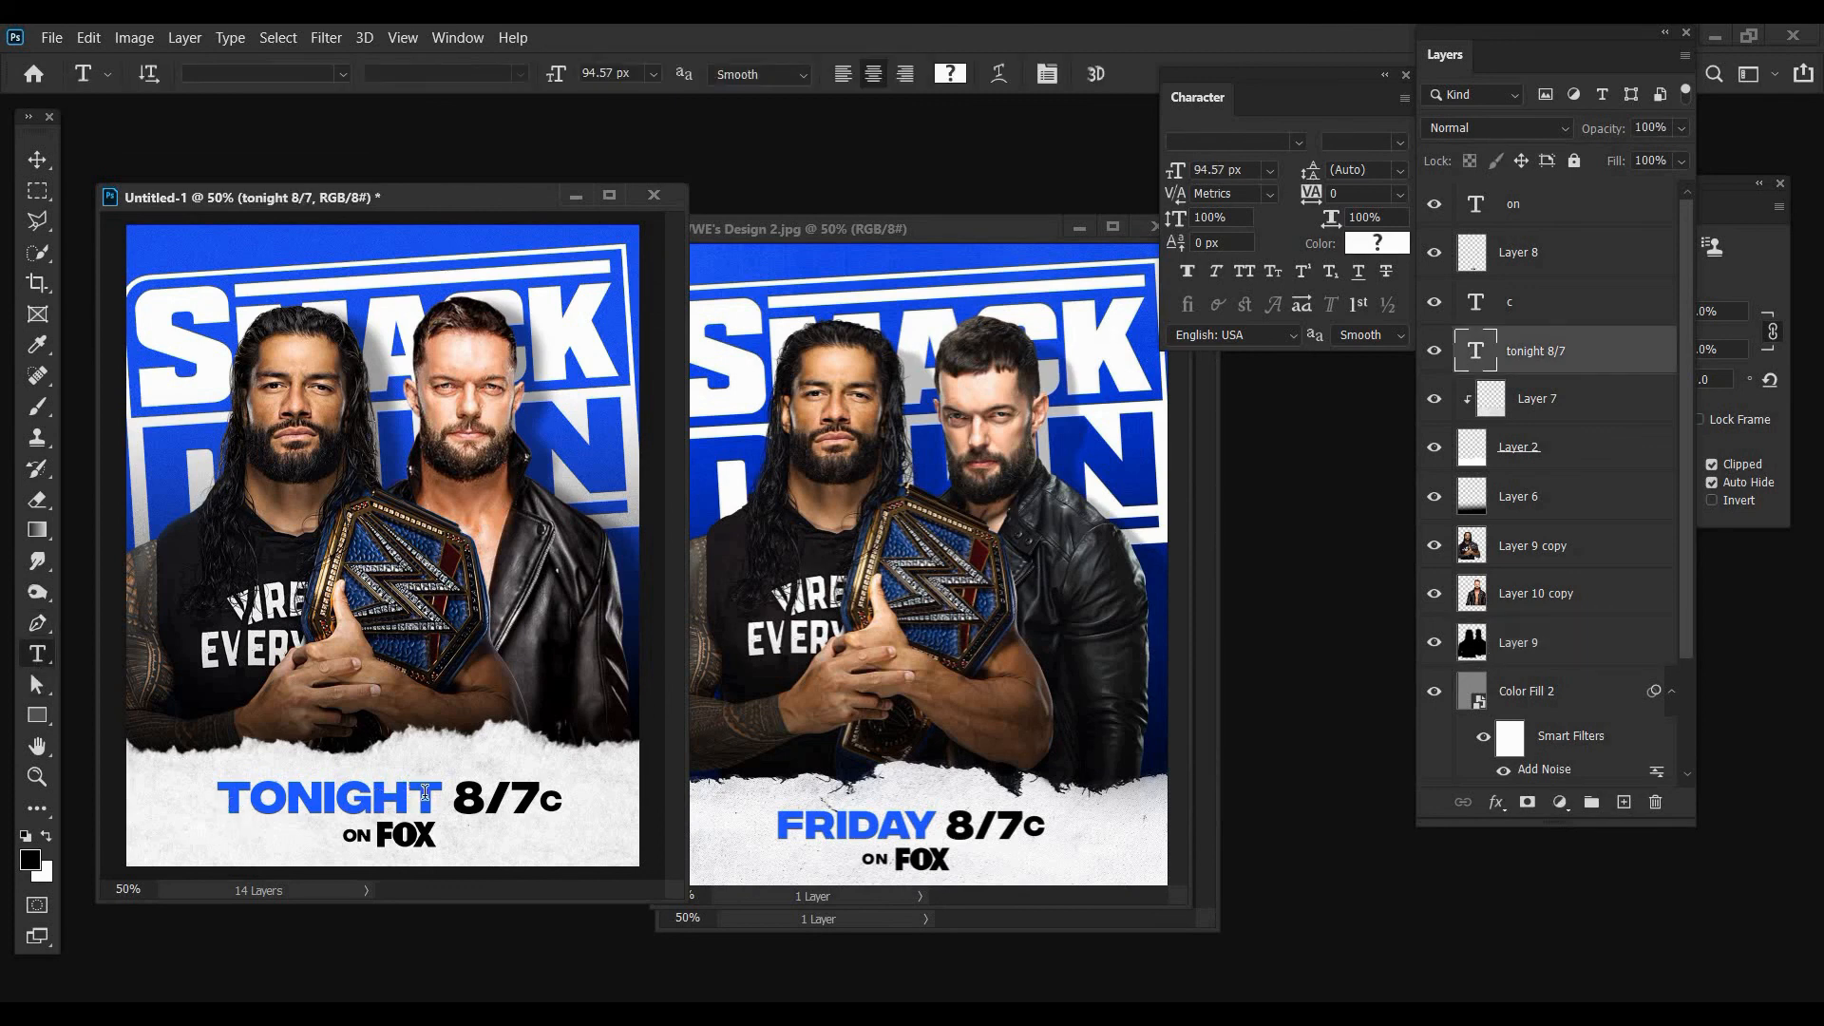
{"action": "left_click_drag", "start_coordinate": [219, 798], "coordinate": [443, 803]}
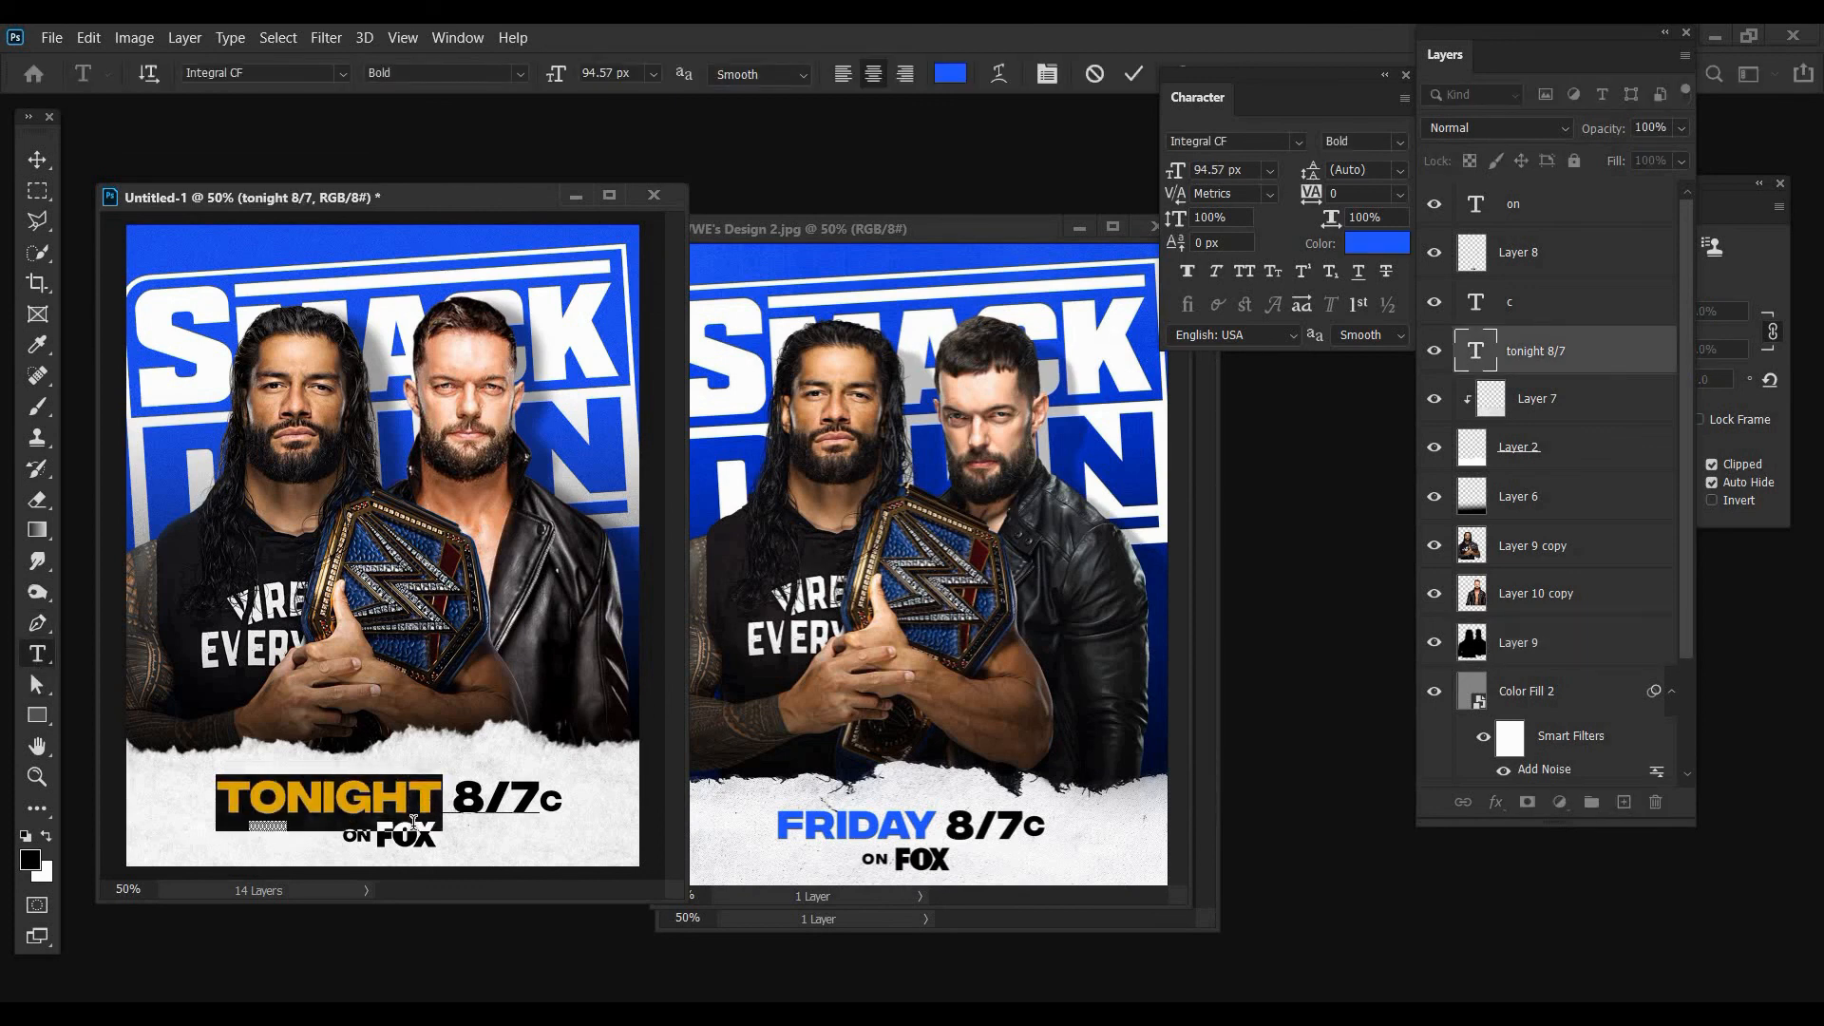
{"action": "type", "text": "FRIDAY"}
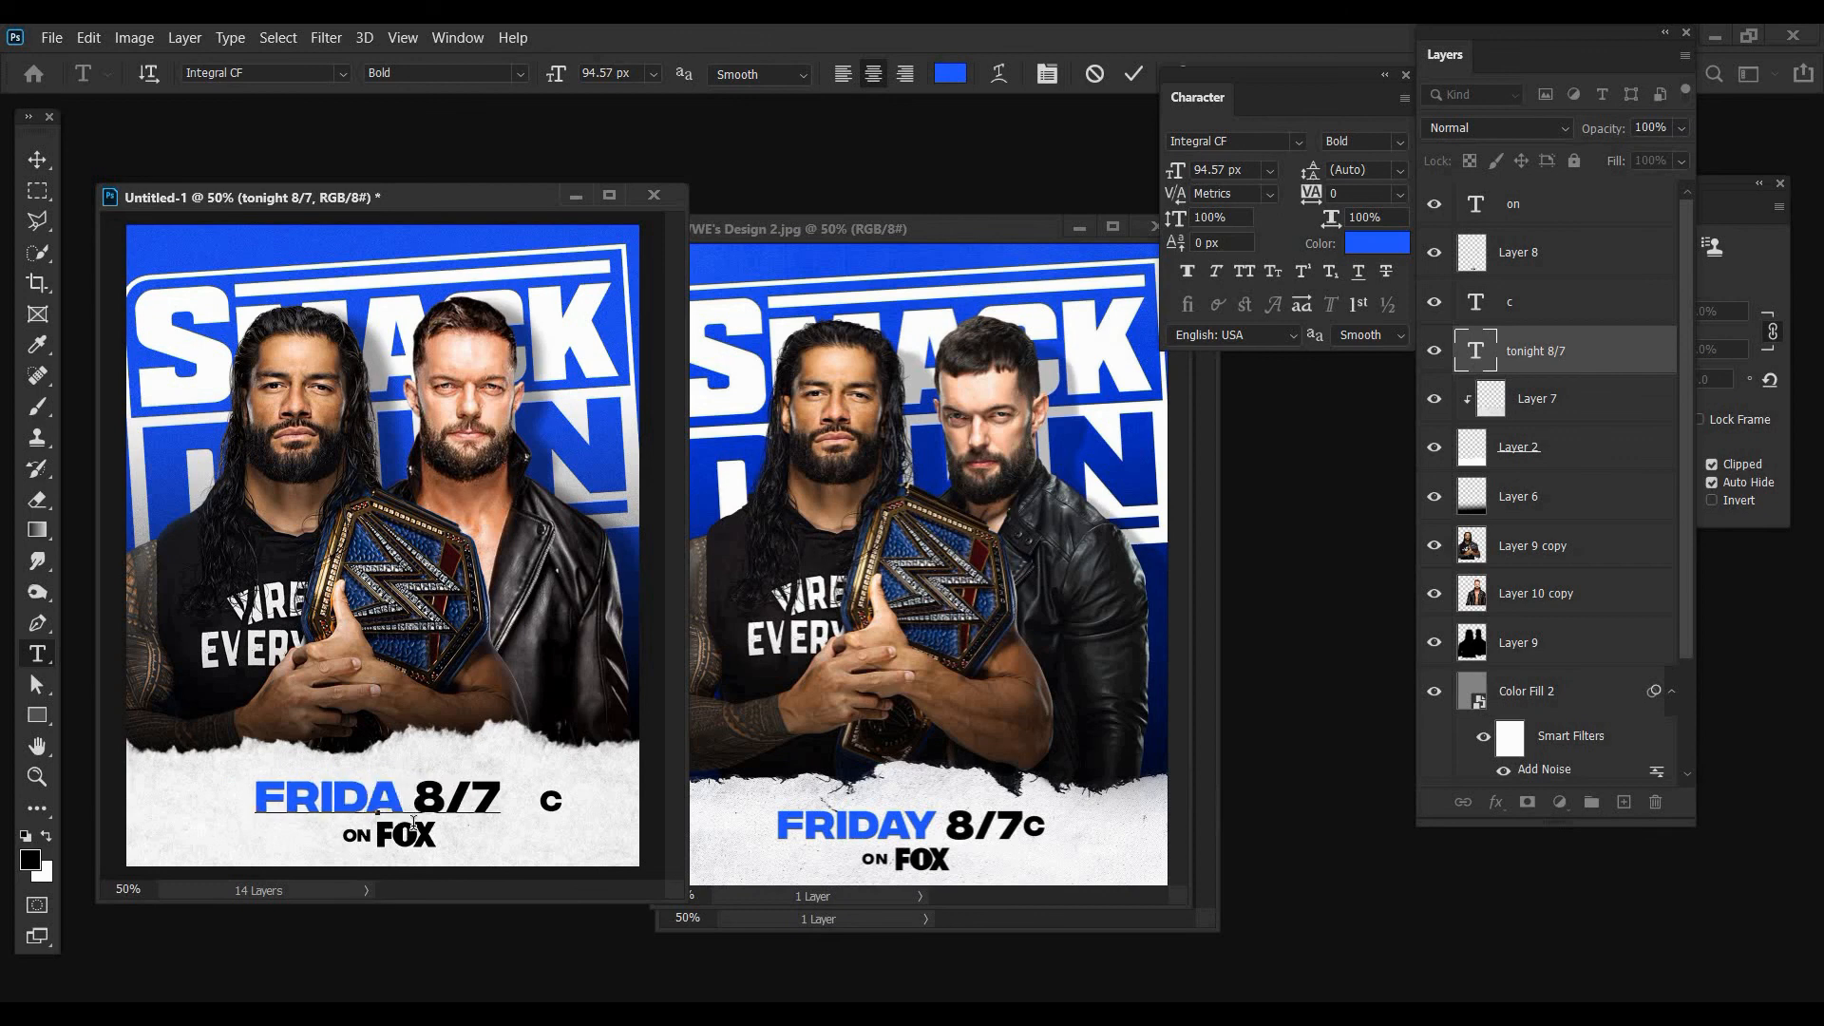
- Move the small "c" text layer left so it sits directly after 8/7
{"action": "left_click", "coordinate": [39, 160]}
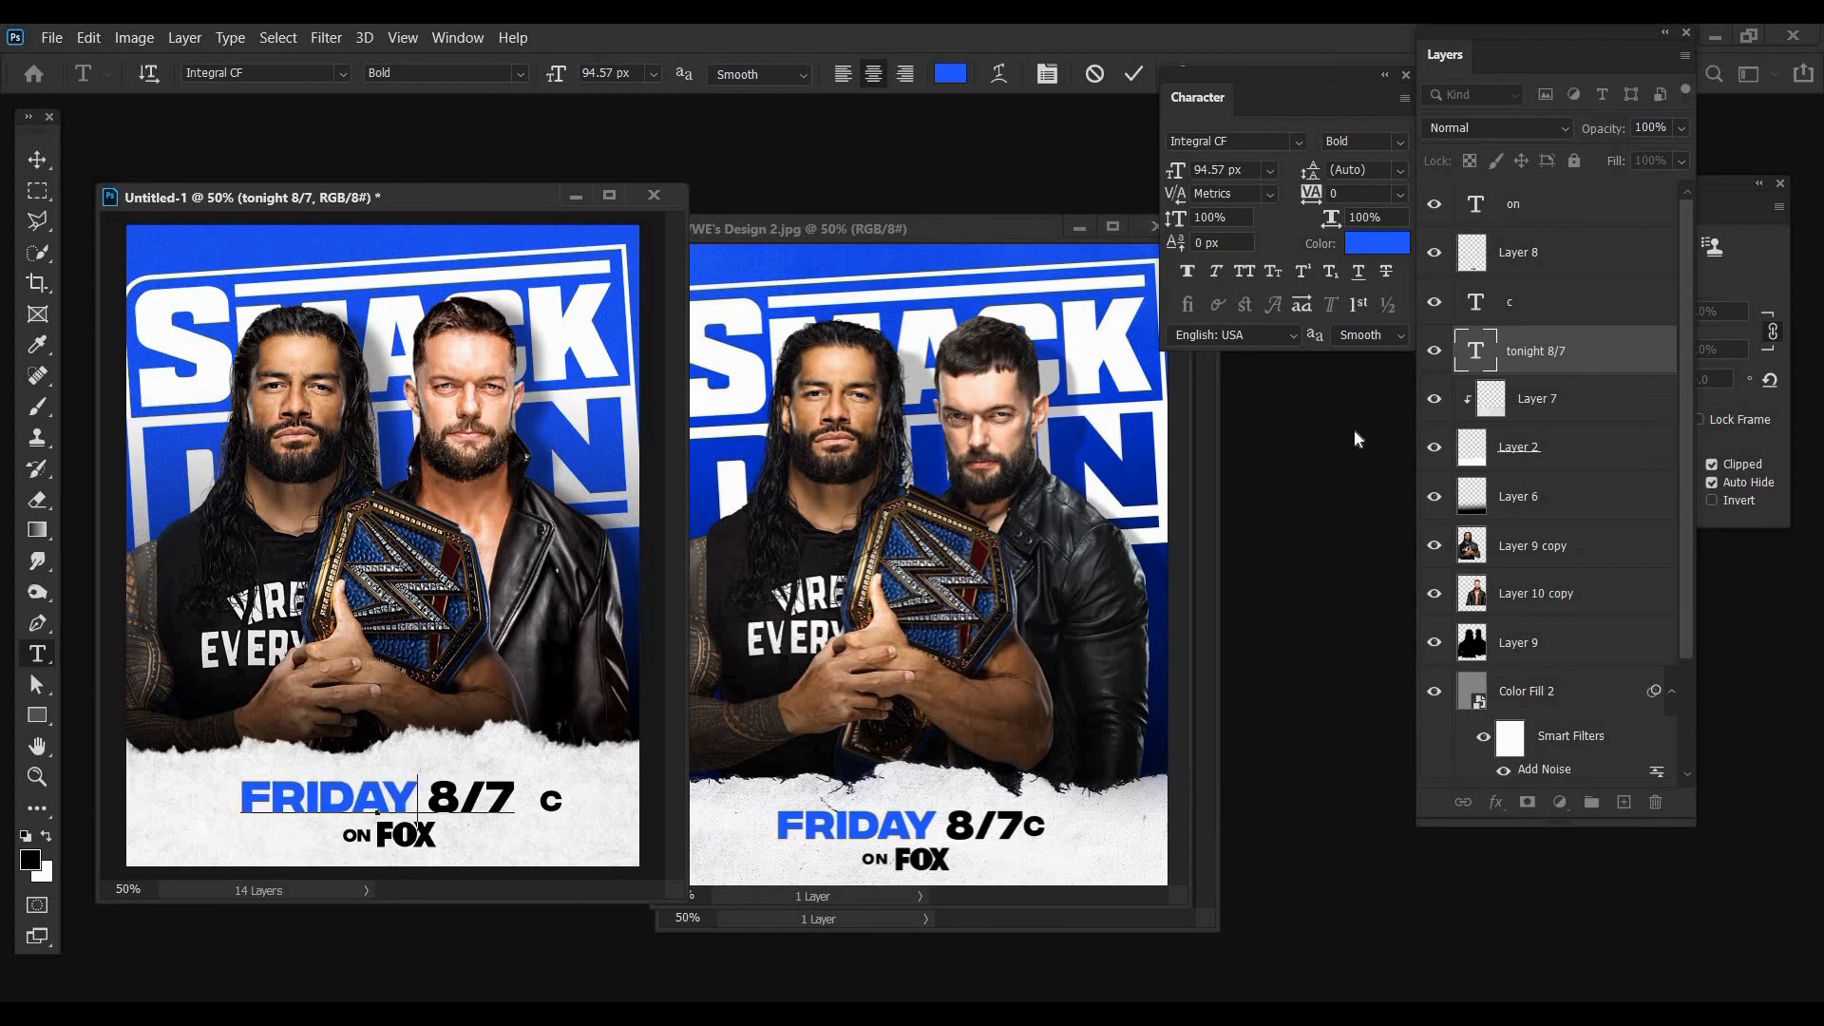
{"action": "key", "text": "alt+bracketright"}
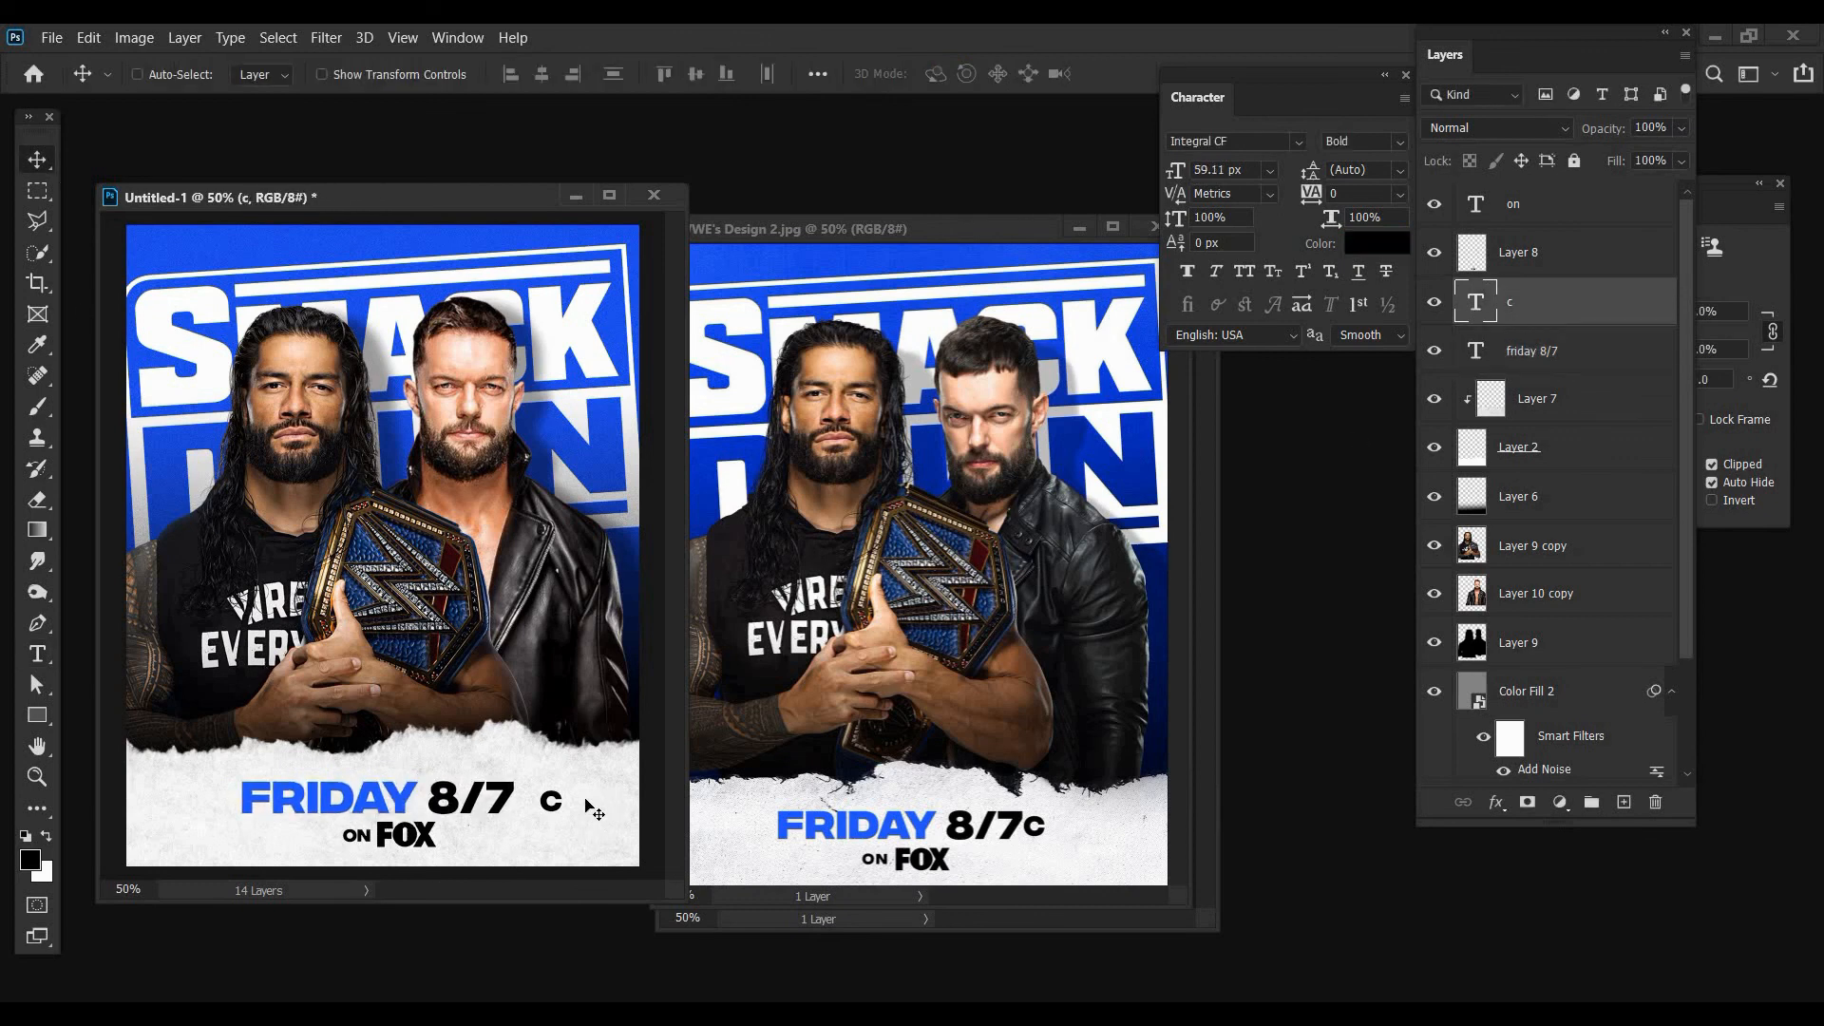
{"action": "left_click_drag", "start_coordinate": [565, 804], "coordinate": [538, 801]}
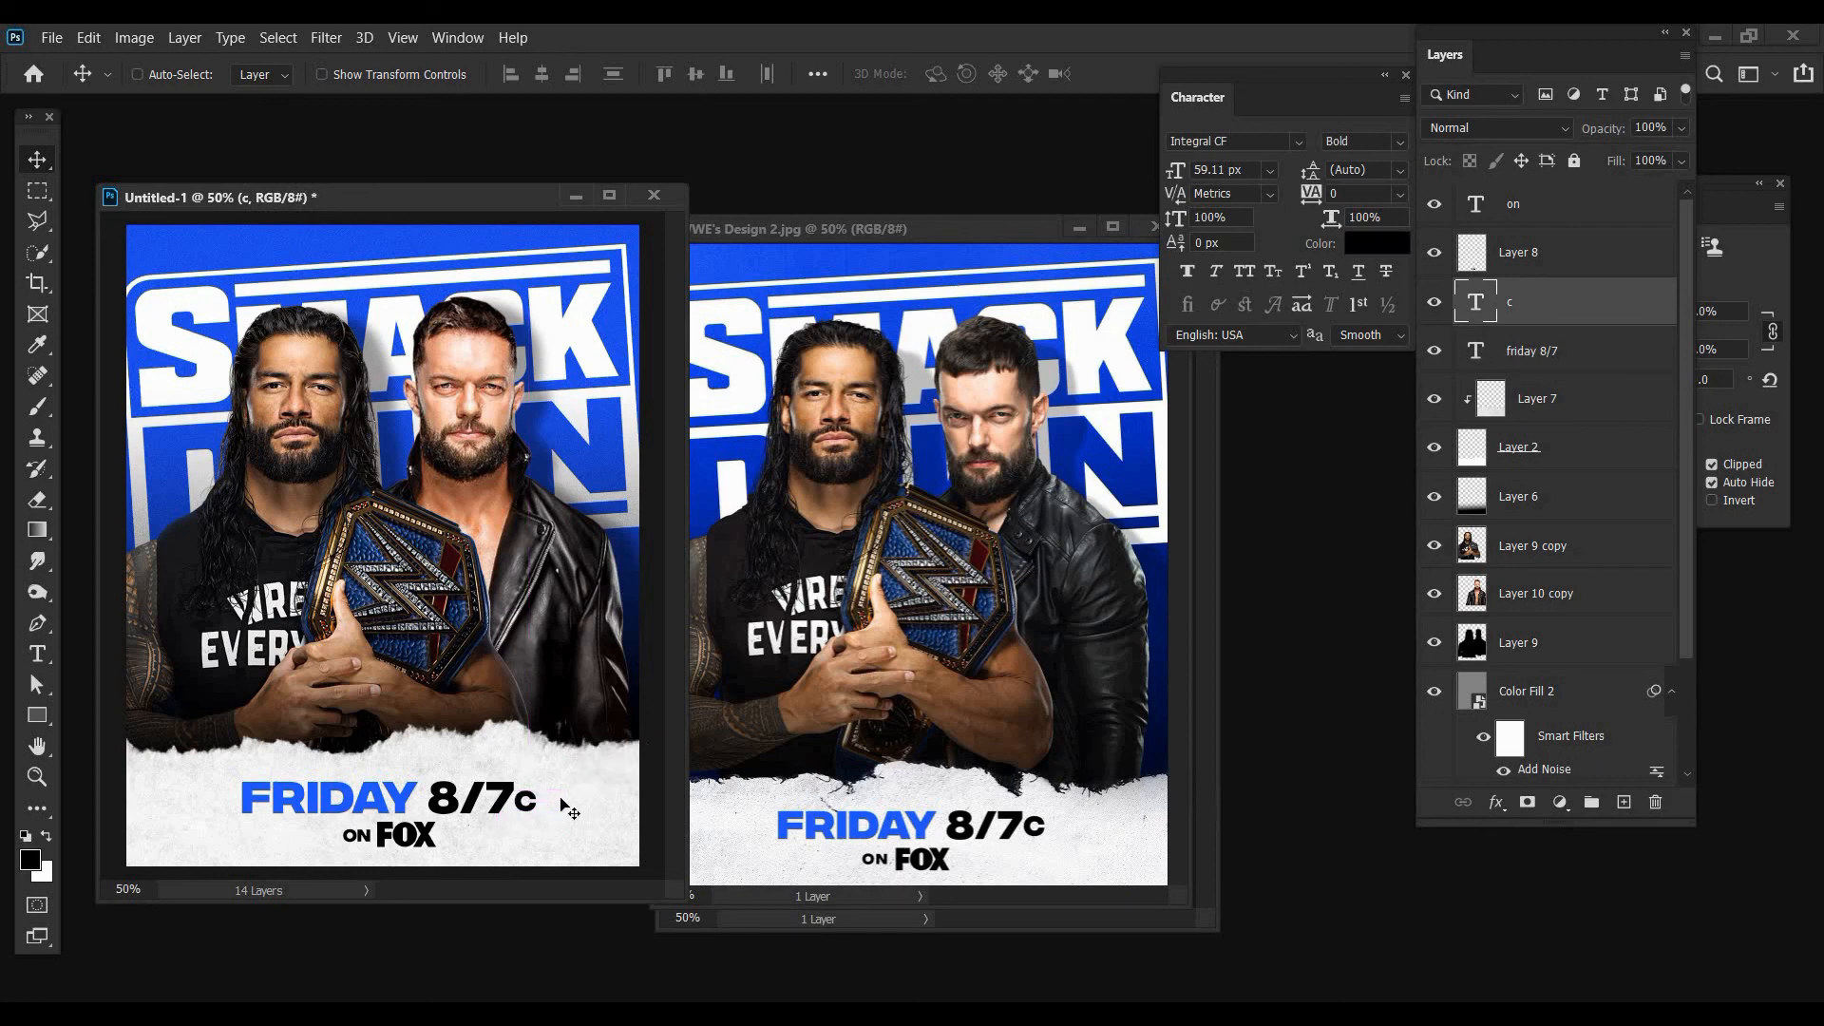